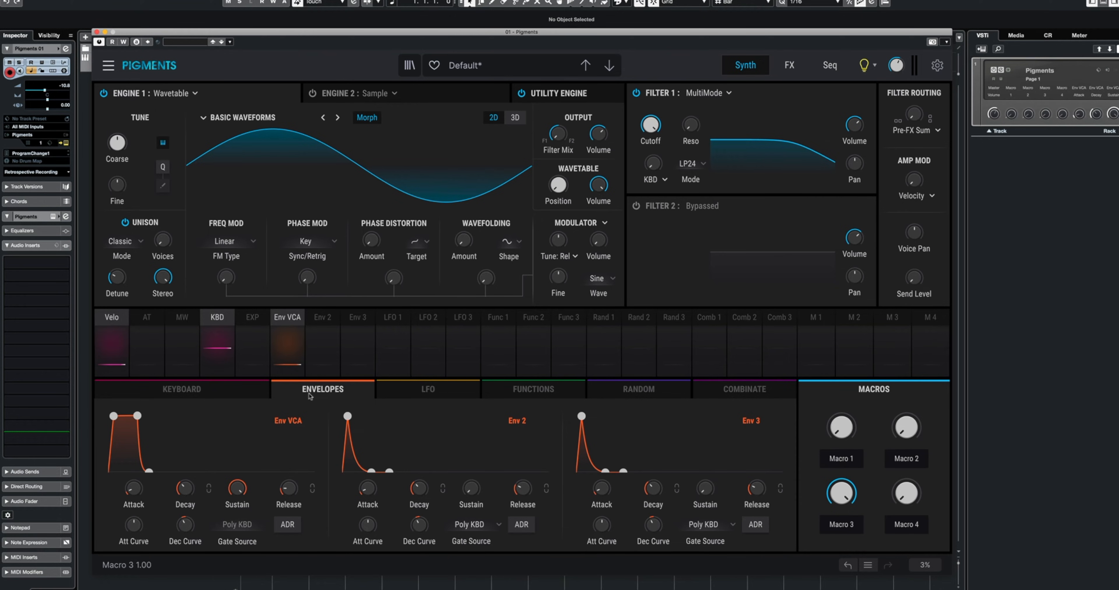
Step: Load the Spec wavetable into the Wavetable-type Engine 1 and raise its wavetable position slightly
left_click_drag(501, 38, 547, 37)
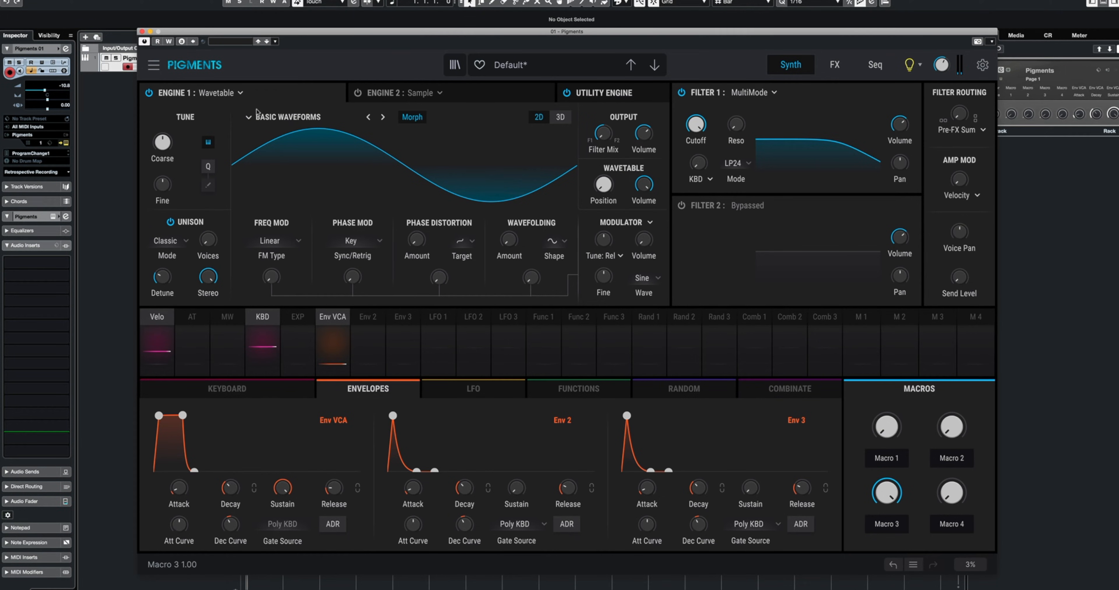
left_click(226, 92)
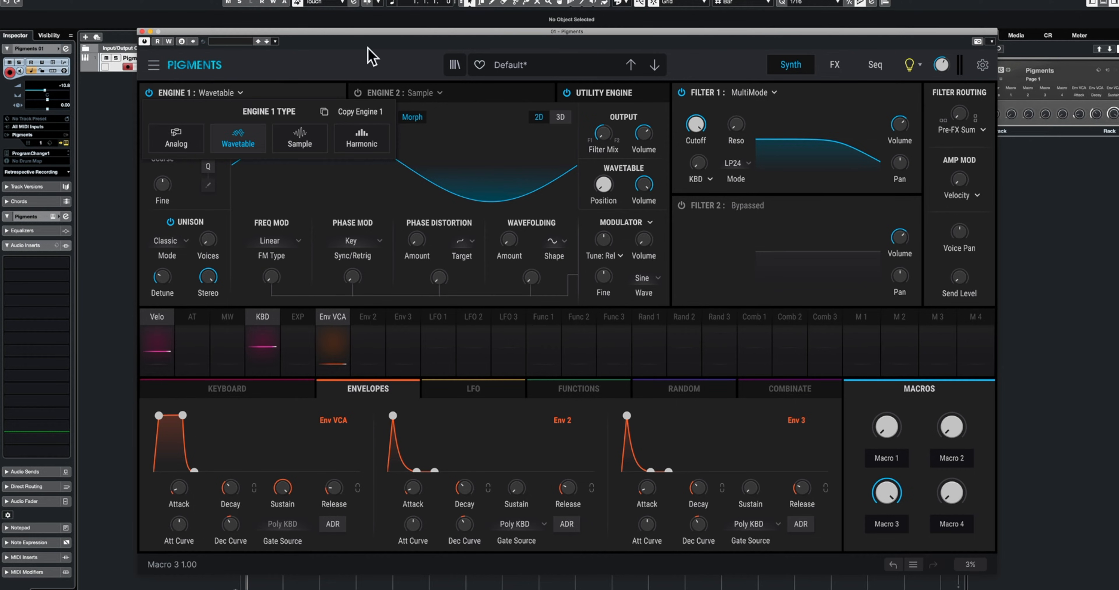
left_click(244, 145)
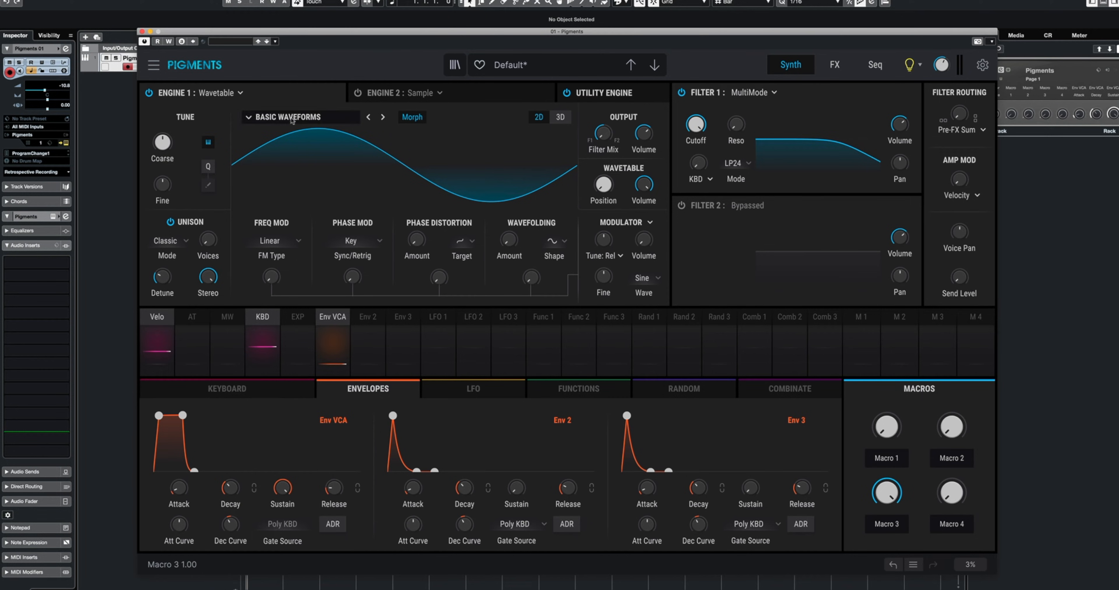
left_click(280, 142)
scroll(430, 287, "down", 5)
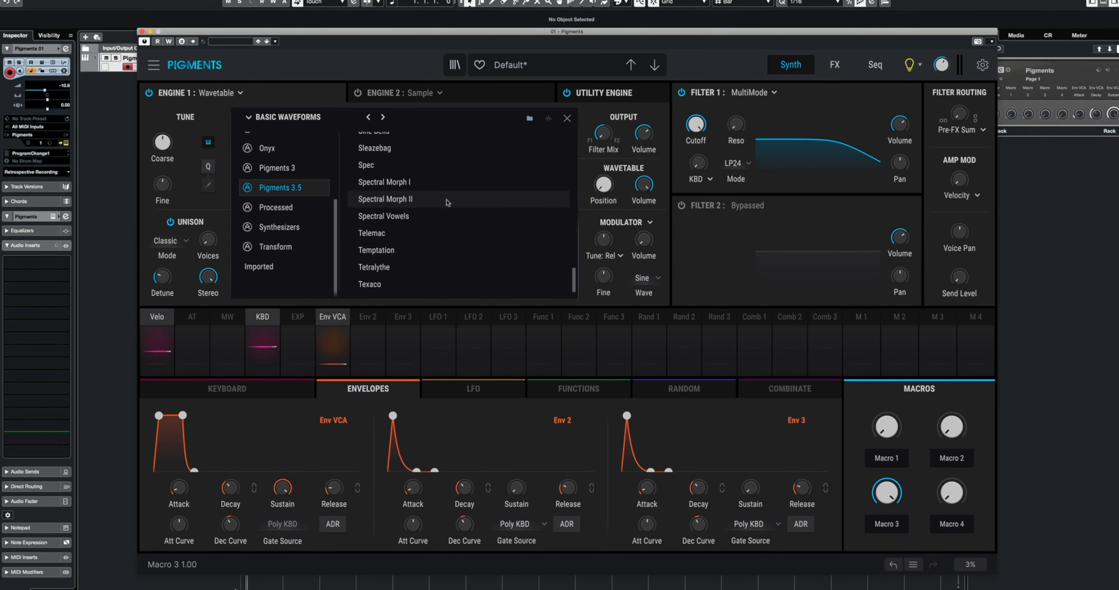
scroll(447, 203, "up", 3)
left_click(430, 234)
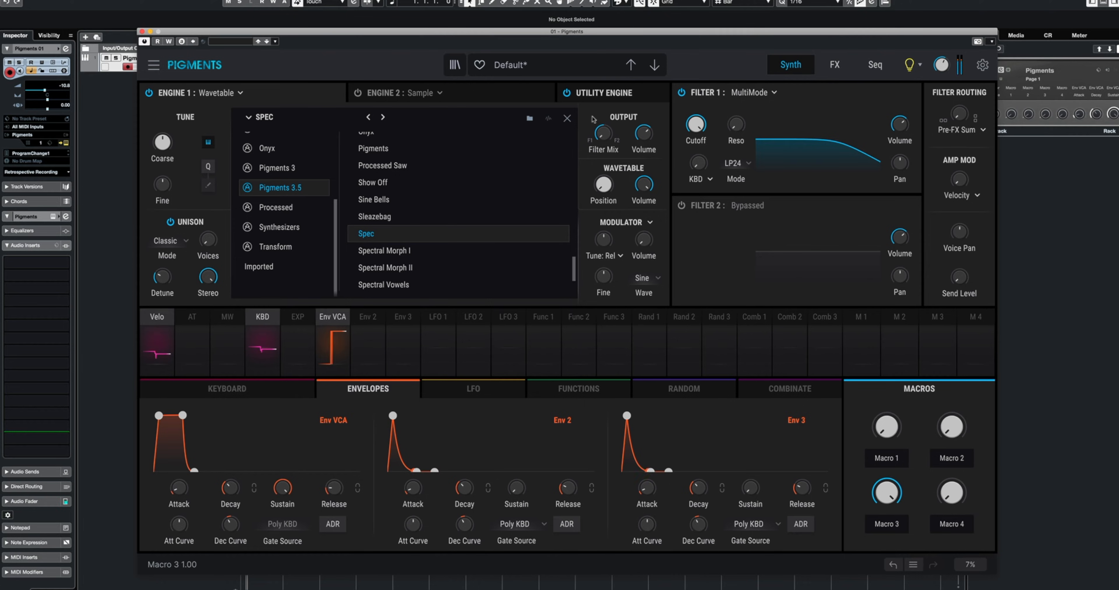
left_click(583, 174)
left_click_drag(603, 184, 619, 176)
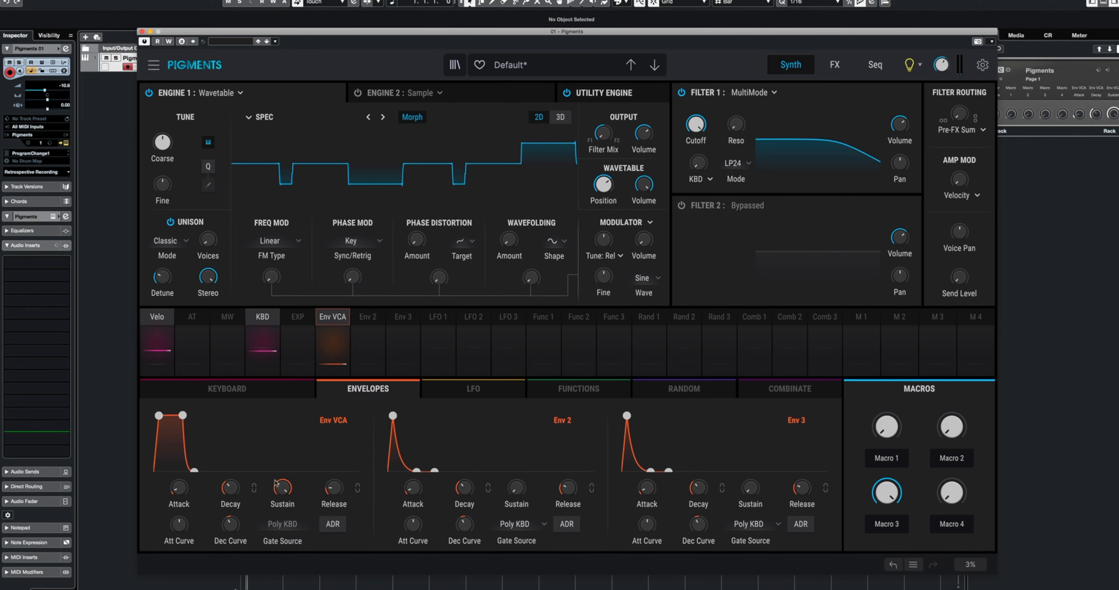
Step: Shape the Env VCA envelope with a slower attack, longer decay and release, and a sustain level below maximum
left_click_drag(283, 489, 284, 507)
mouse_move(194, 492)
left_mouse_down()
mouse_move(192, 480)
mouse_move(181, 487)
left_mouse_up()
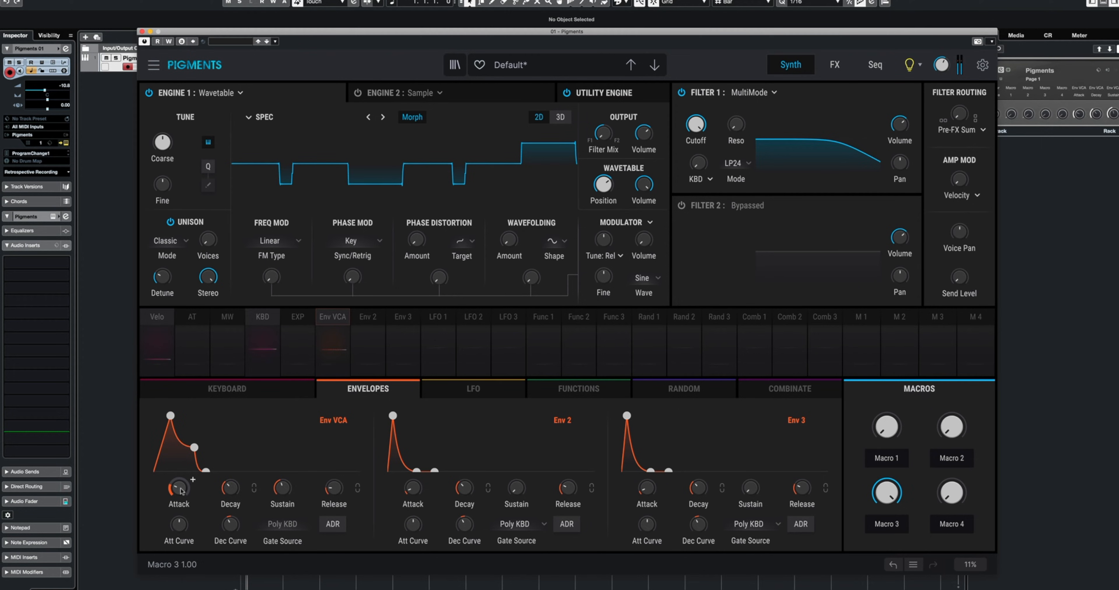
left_click_drag(180, 492, 181, 487)
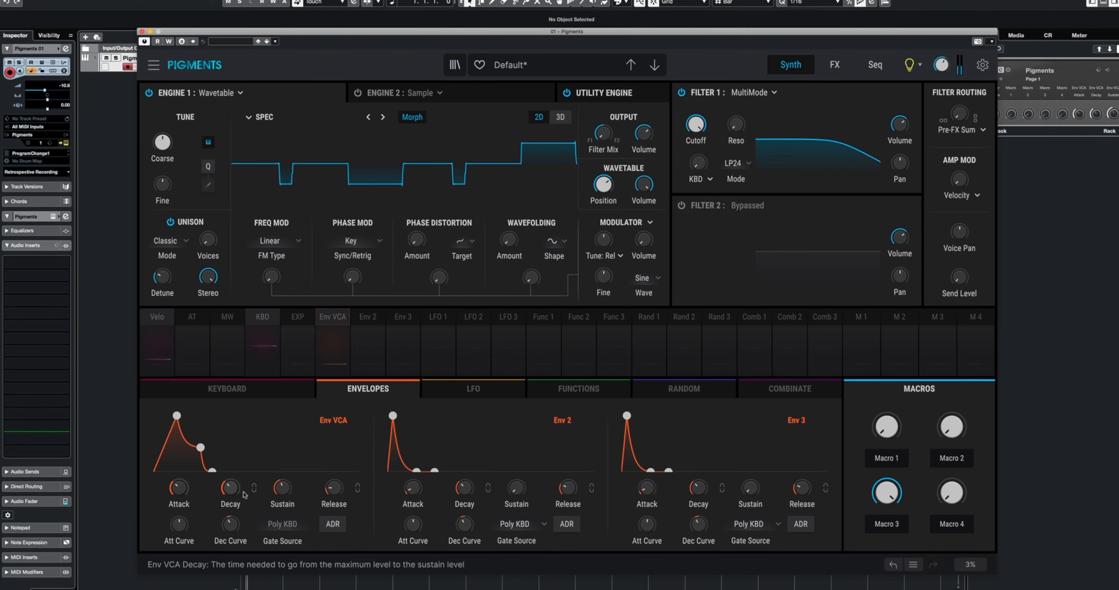
left_click_drag(282, 489, 336, 490)
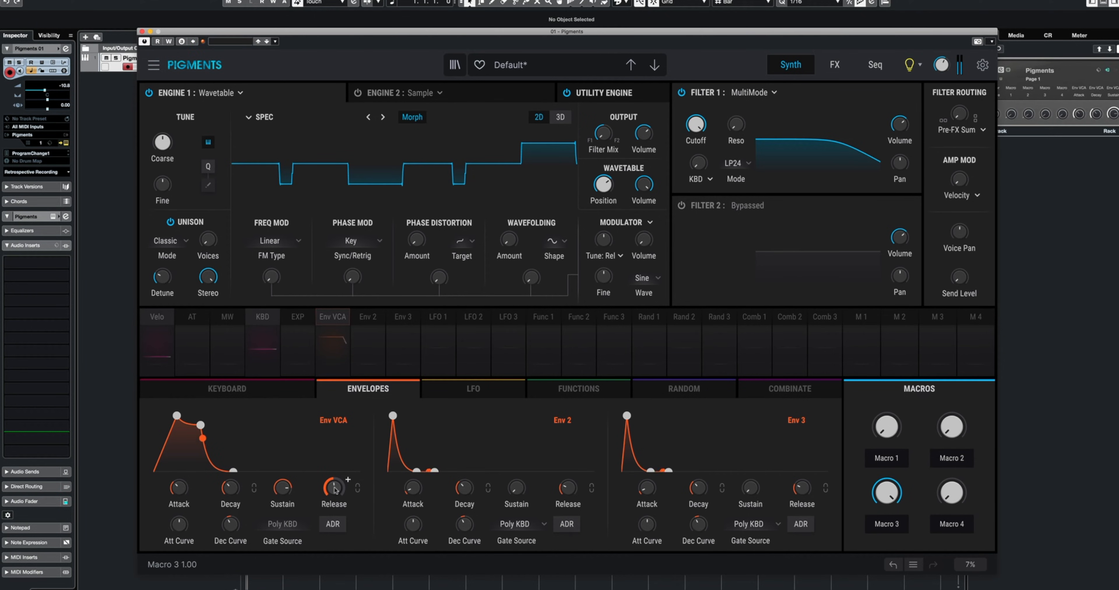
left_click_drag(213, 426, 264, 432)
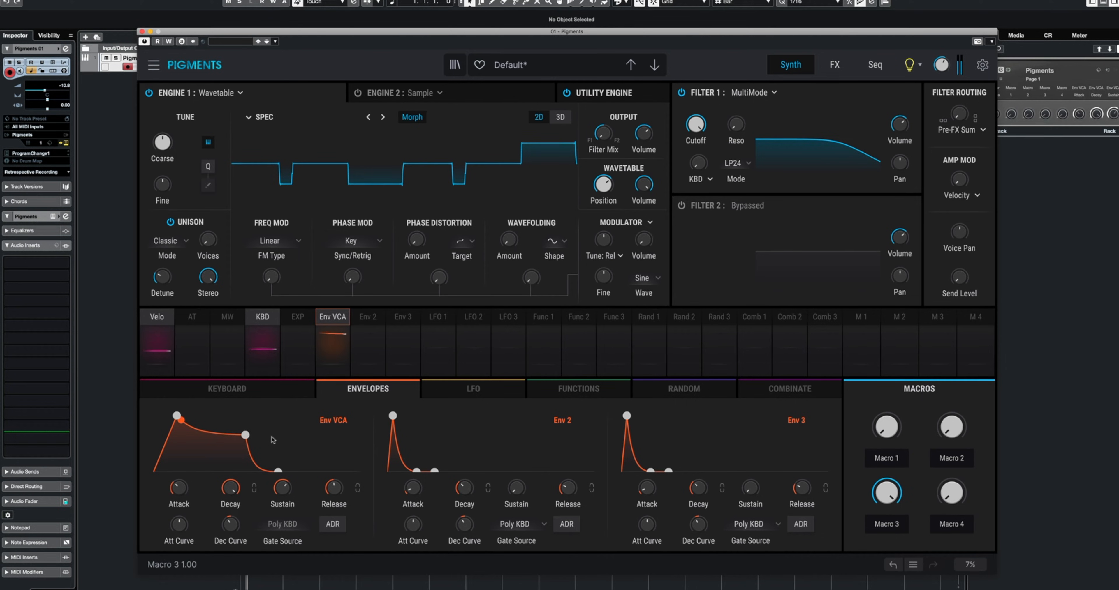
left_click_drag(245, 435, 224, 435)
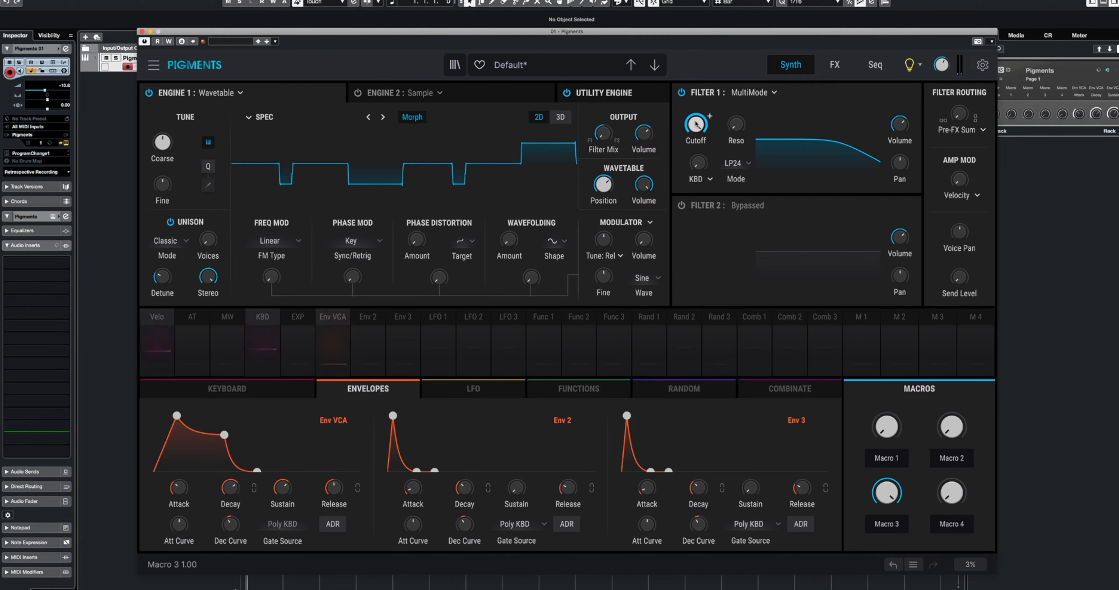
Step: Lower Filter 1's cutoff, bend Function 1 into a concave falling curve and adjust its synced rate
left_click_drag(697, 125, 696, 191)
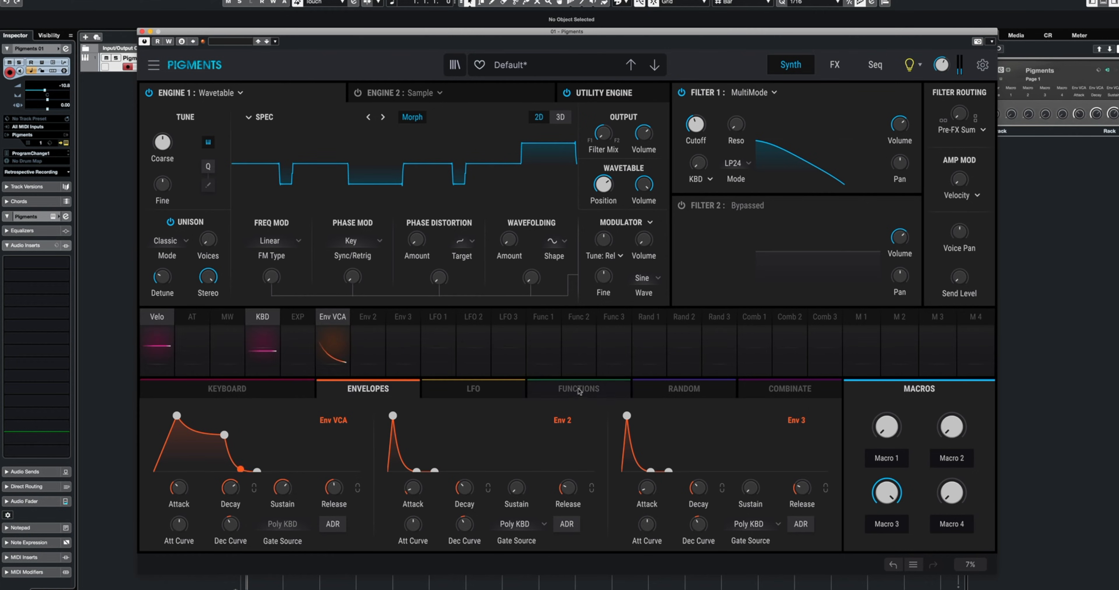
left_click(550, 380)
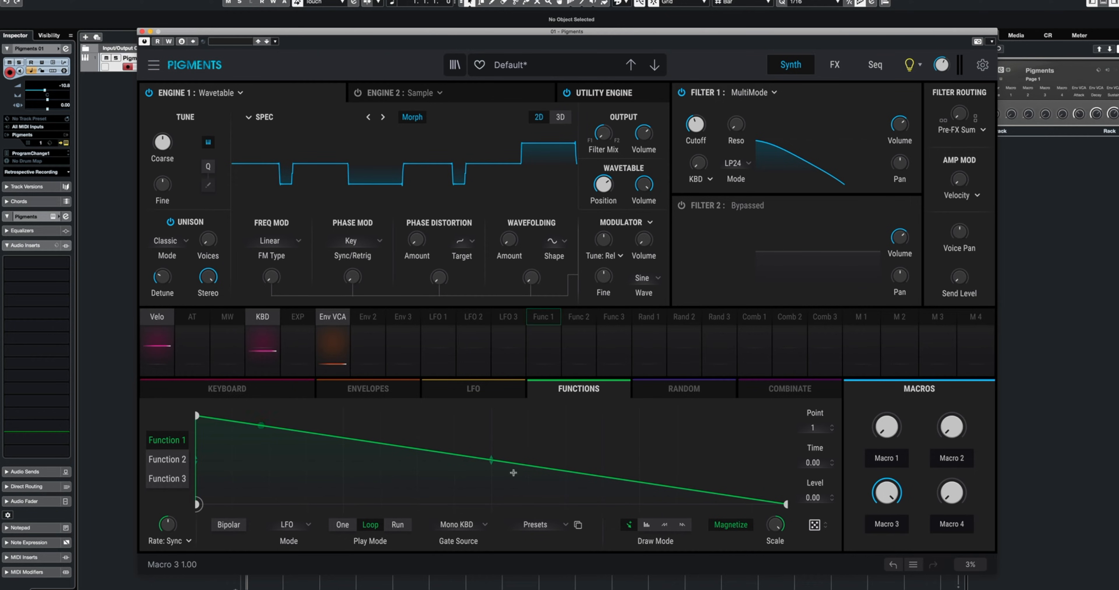
left_click_drag(494, 463, 491, 494)
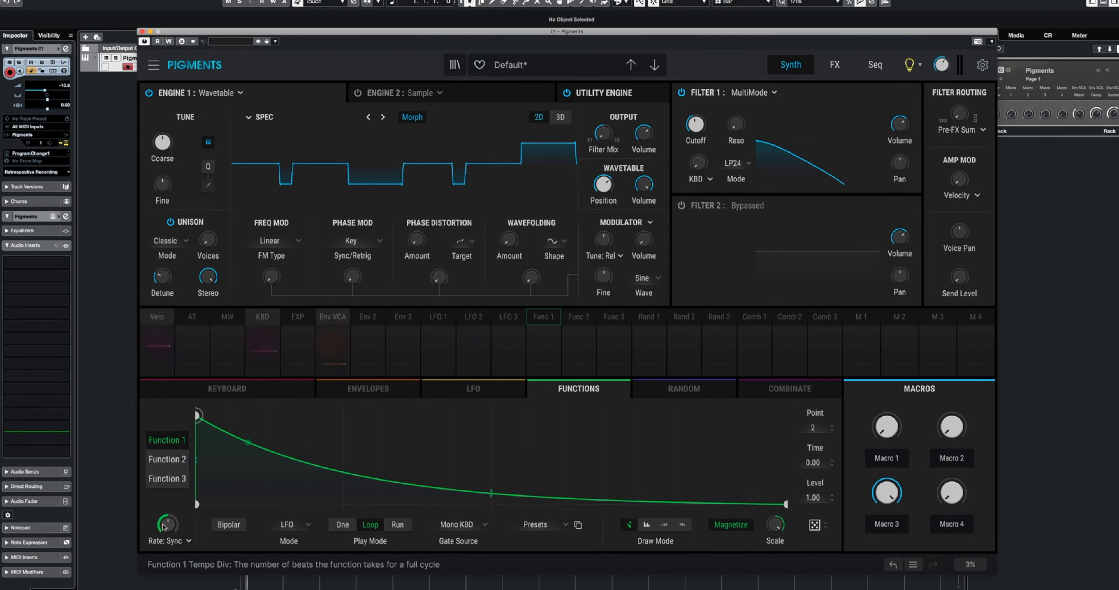
mouse_move(168, 526)
left_mouse_down()
mouse_move(167, 537)
mouse_move(168, 520)
left_mouse_up()
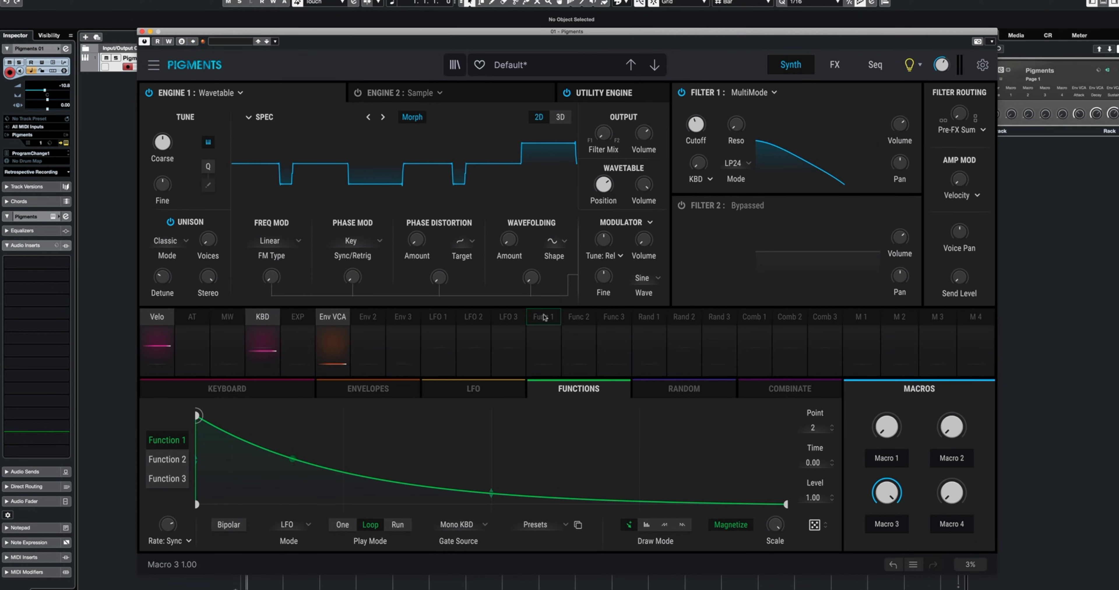
left_click(542, 319)
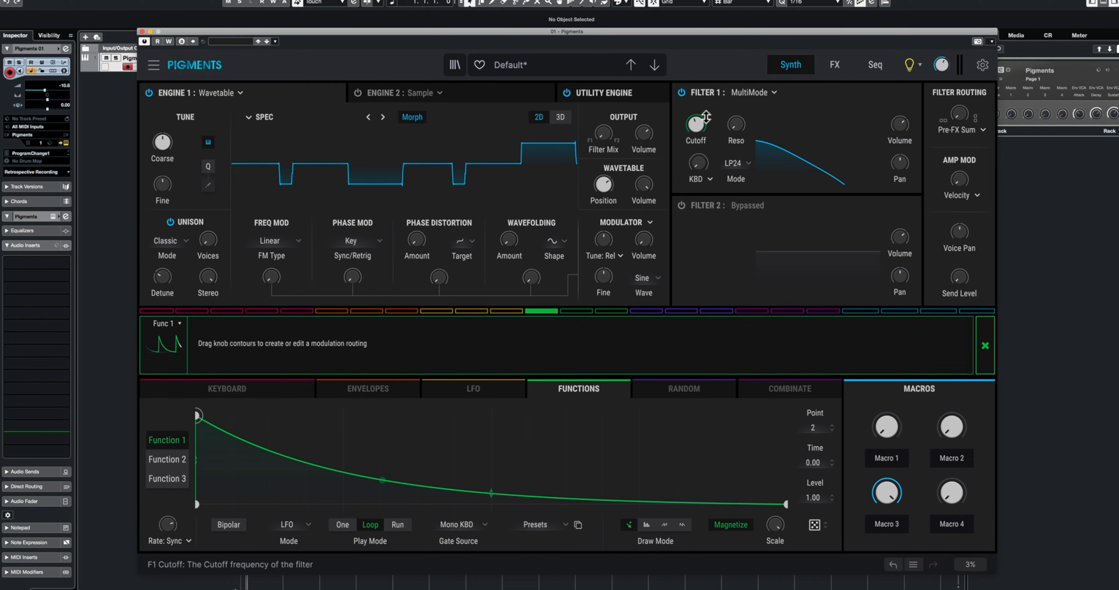
left_click_drag(696, 115, 696, 87)
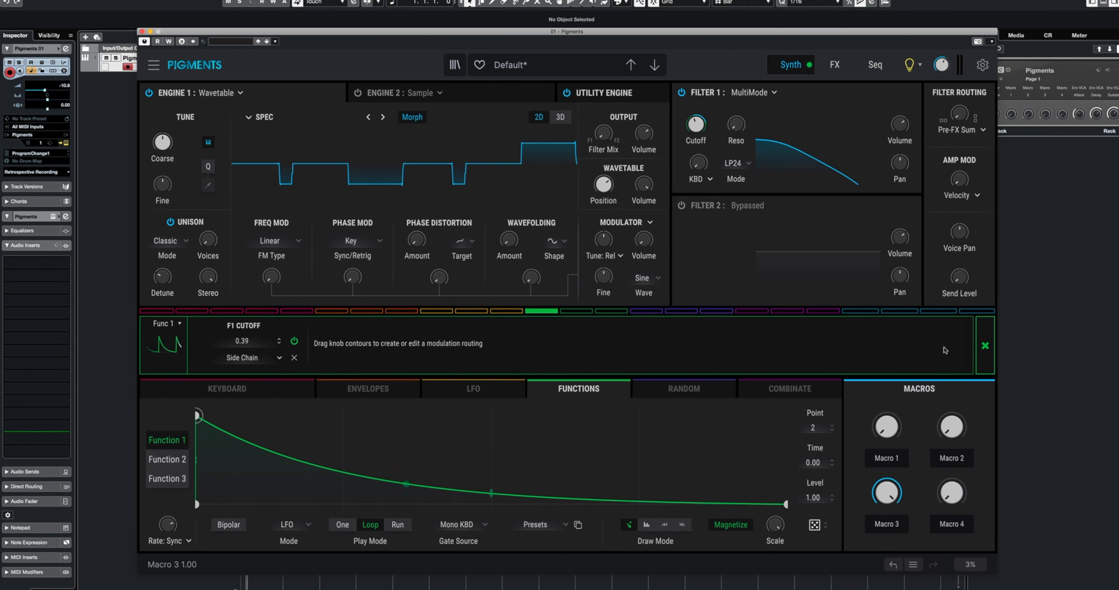
left_click(295, 358)
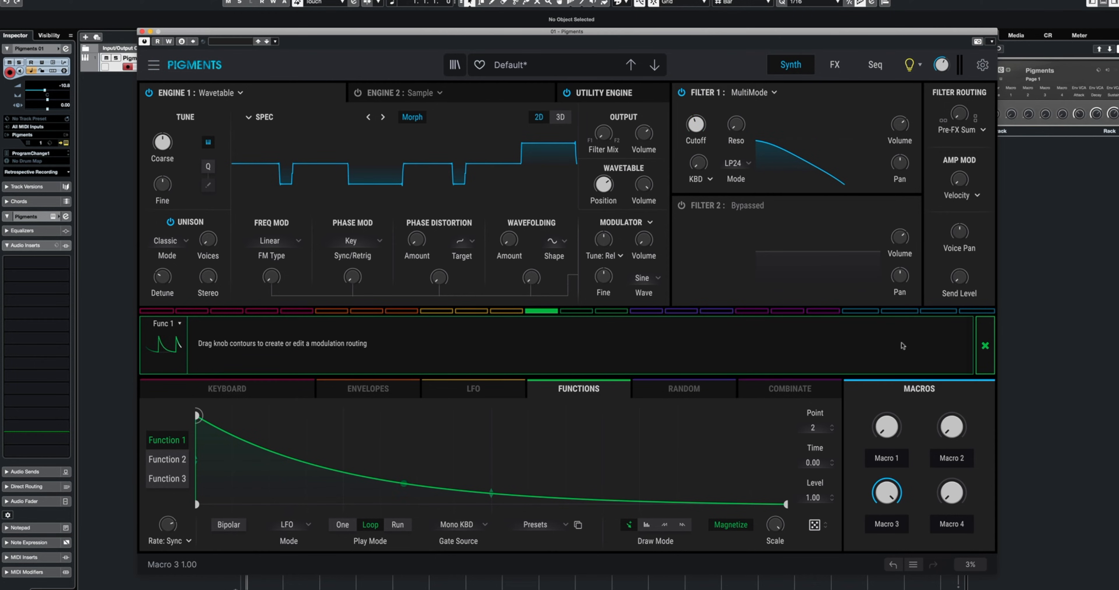
left_click(985, 346)
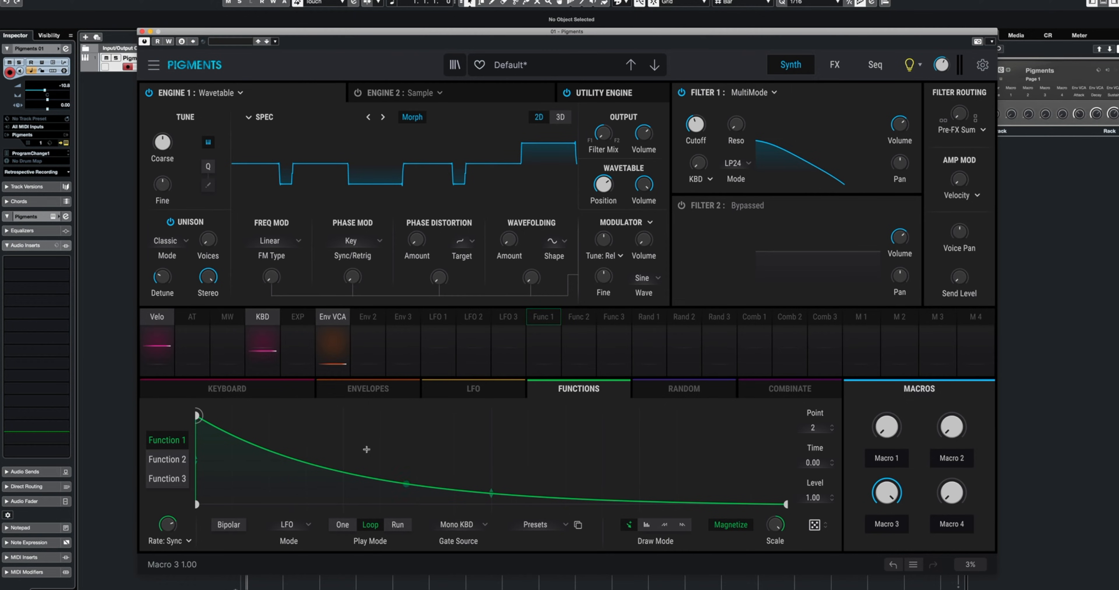
Step: Modulate Filter 1's cutoff with Function 1 at an amount of 0.55
left_click(710, 117)
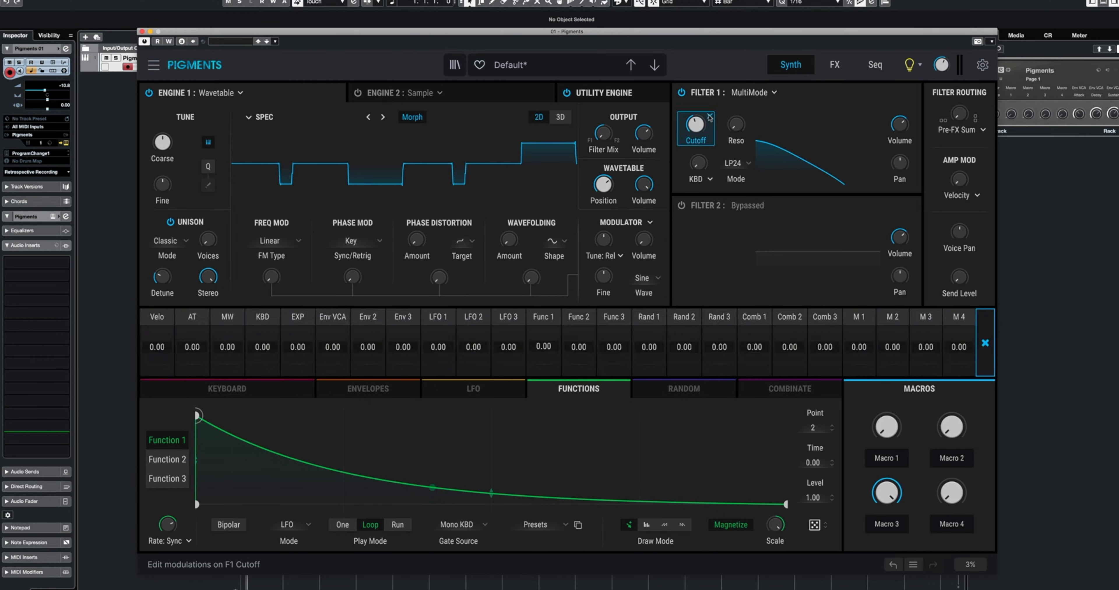
left_click_drag(543, 347, 543, 337)
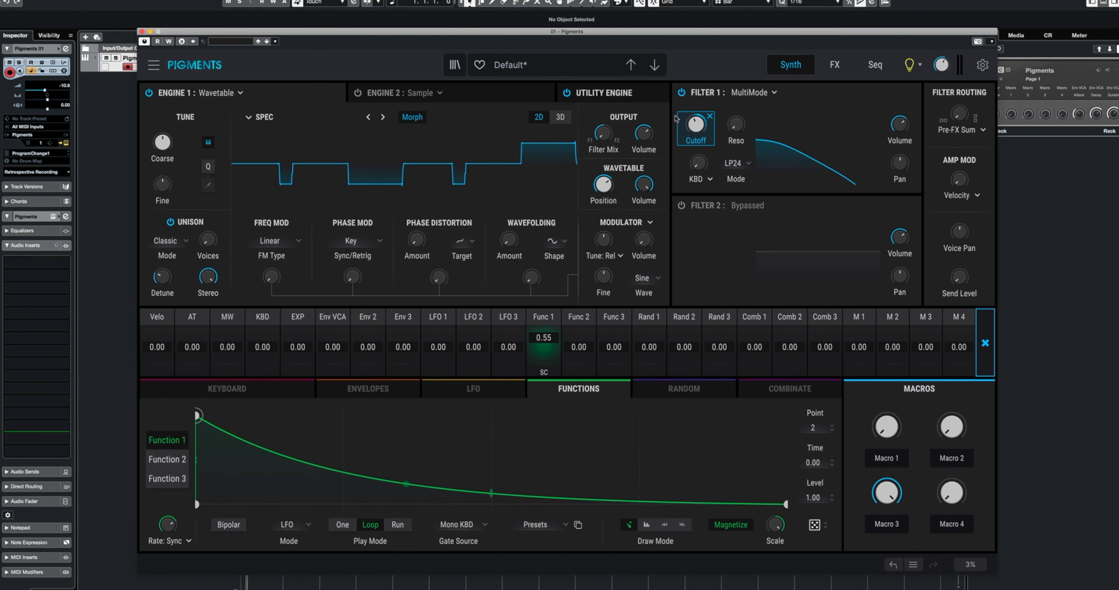
left_click(985, 343)
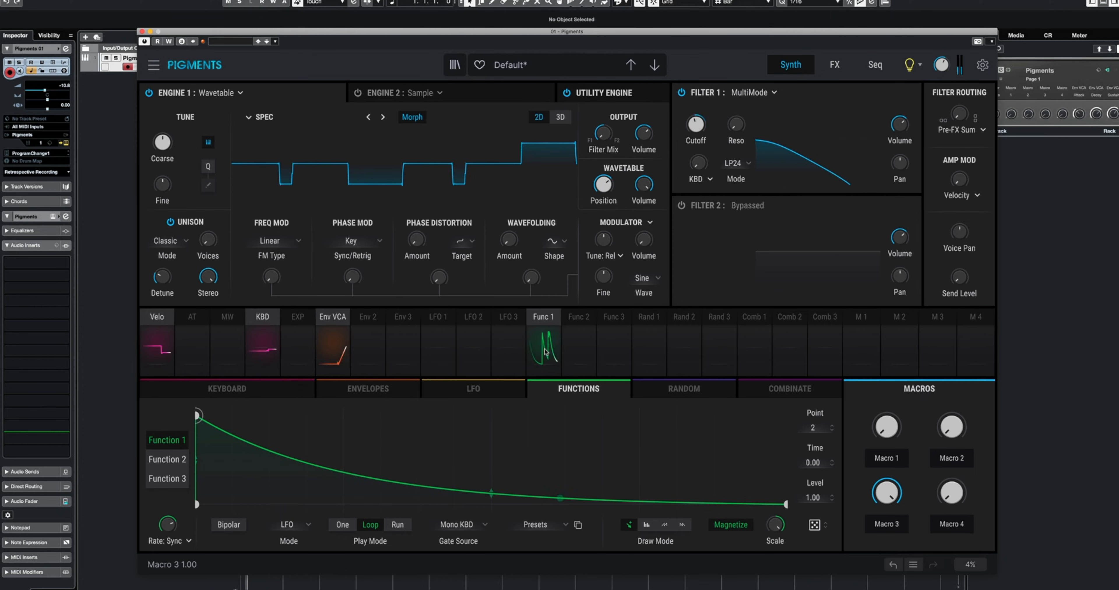
Step: Display Function 1's modulation routings and raise the Env VCA sustain to maximum
left_click(544, 319)
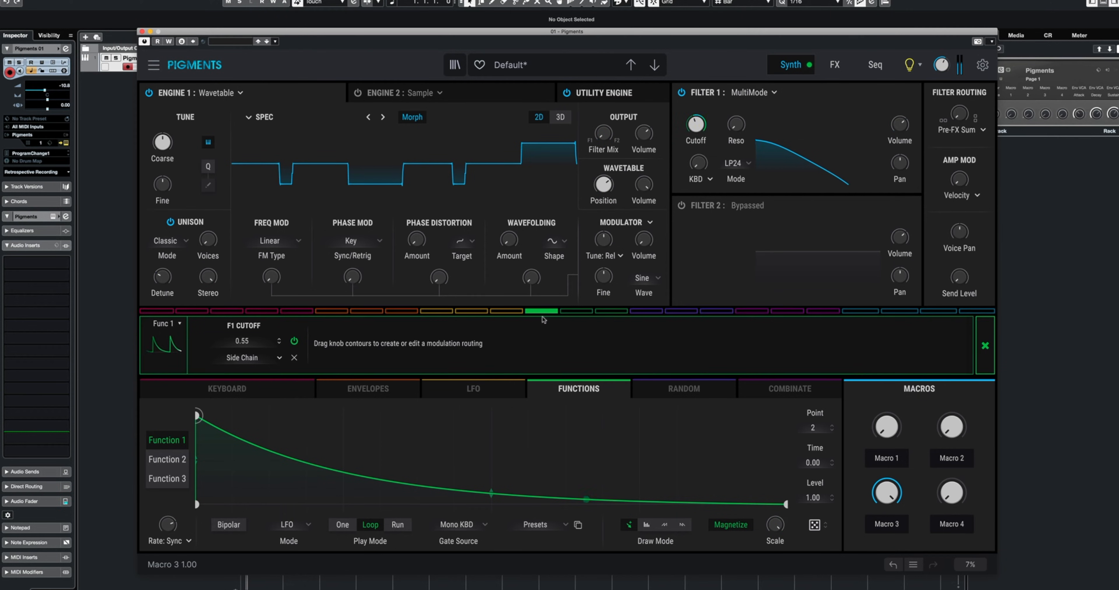
left_click(383, 389)
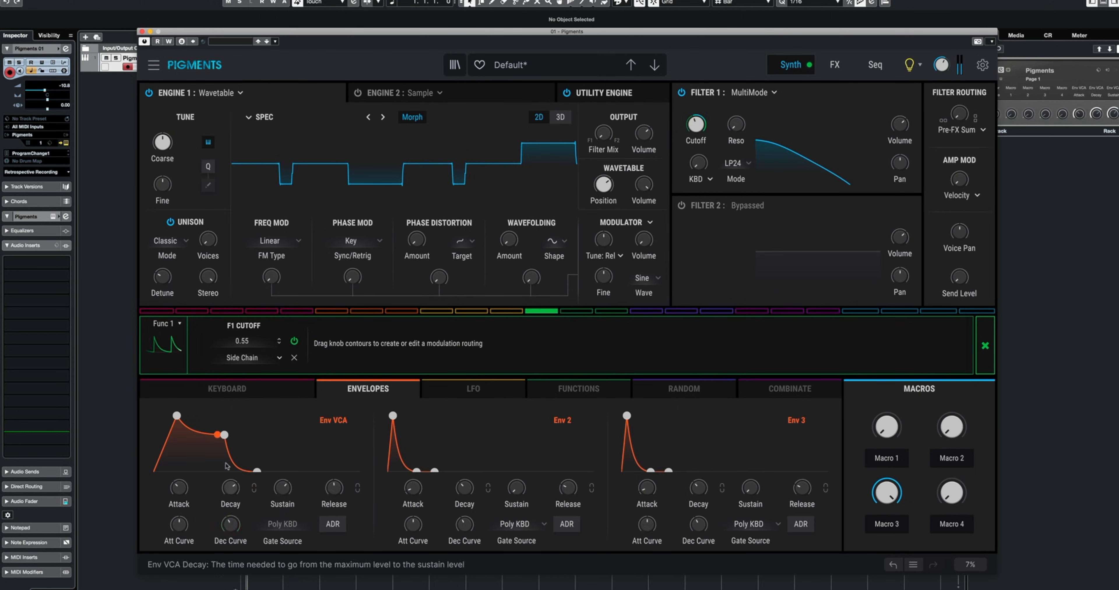
left_click_drag(283, 487, 283, 447)
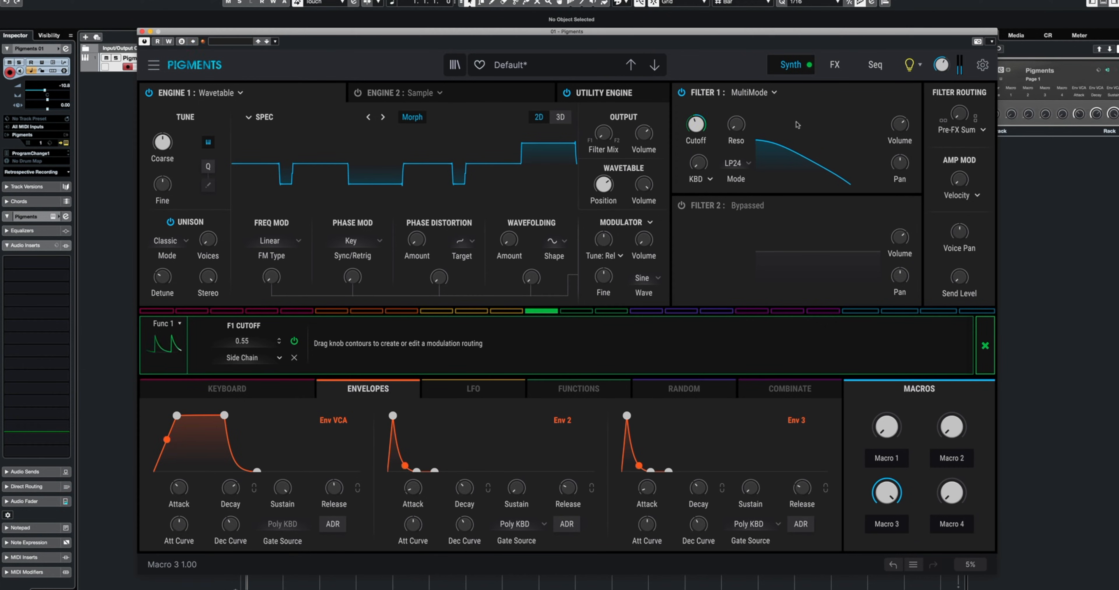
Step: Reduce Function 1's modulation of Filter 1's cutoff to 0.19, zero its resonance modulation and set the filter resonance to 0.200
left_click_drag(690, 124, 736, 114)
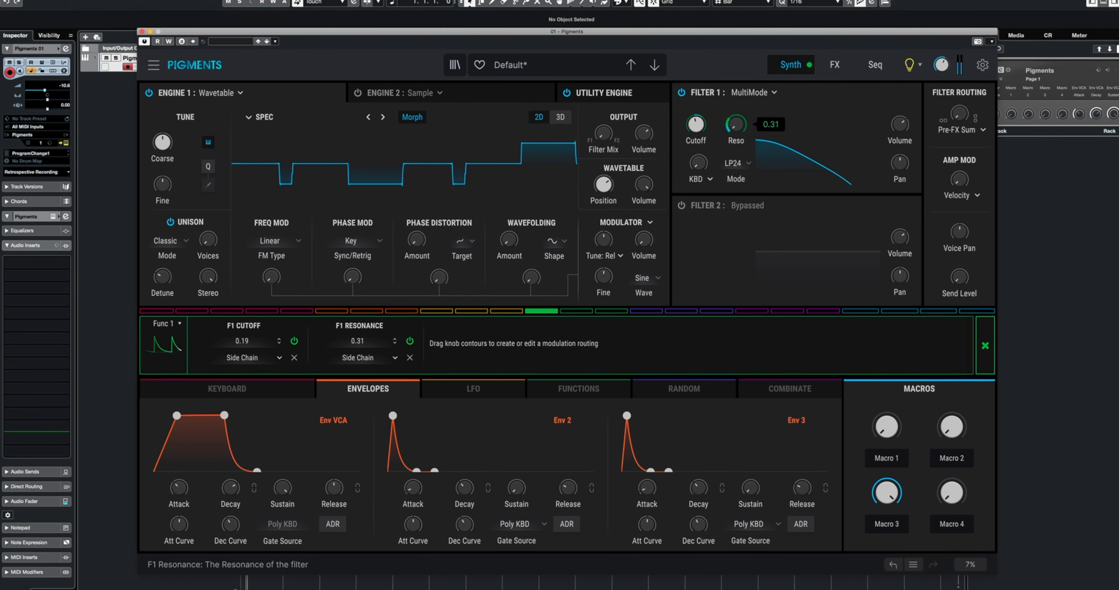
double_click(732, 133)
left_click_drag(731, 133, 731, 129)
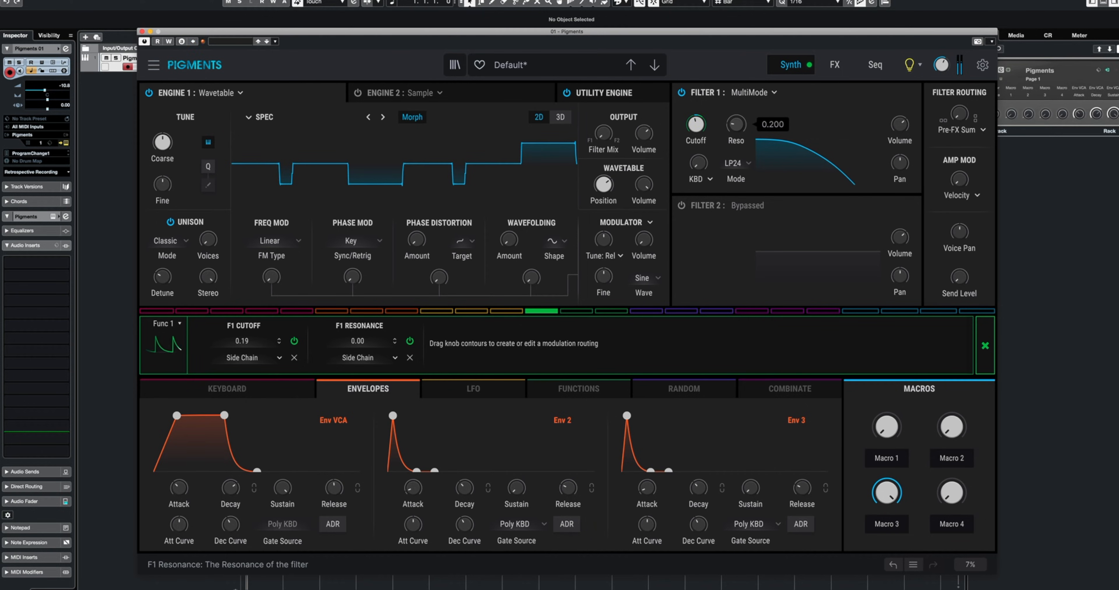
left_click_drag(960, 180, 960, 182)
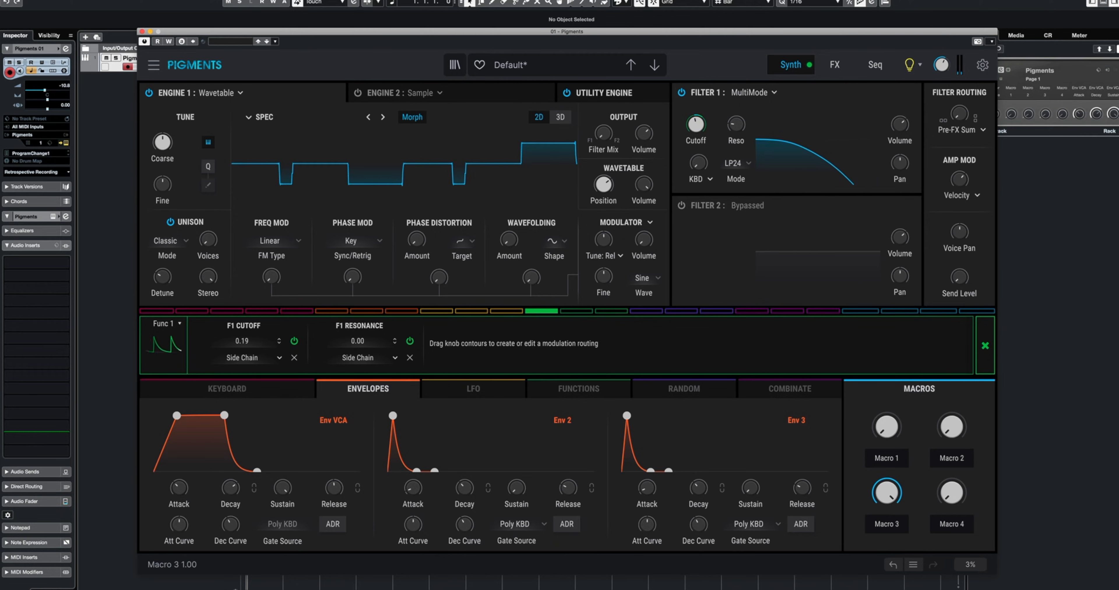
Step: Move the Pigments window out of view and record a MIDI chord part on the Pigments 01 track from bar 1
left_click_drag(364, 31, 391, 589)
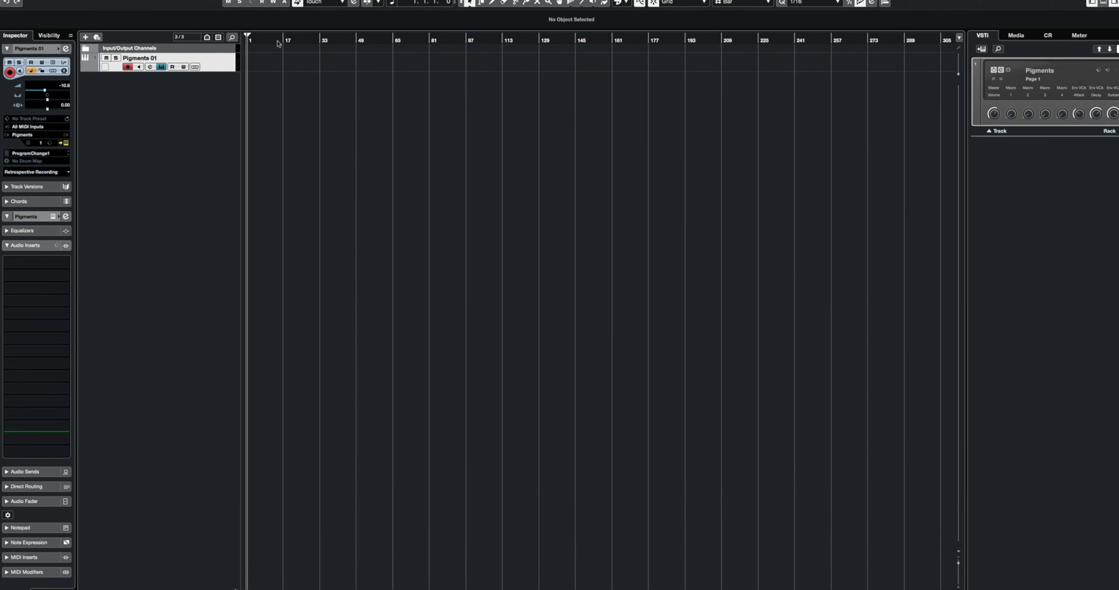
left_click_drag(243, 40, 215, 37)
key("KP_Multiply")
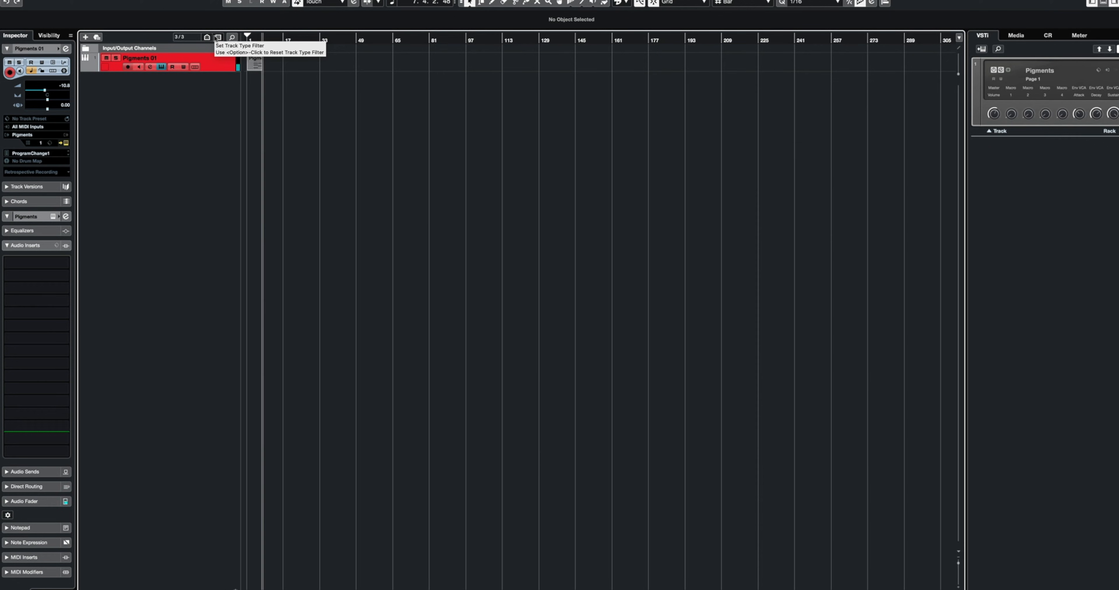
Step: Open the recorded Pigments 01 part in the note editor and quantize its notes to 1/16
left_click(259, 65)
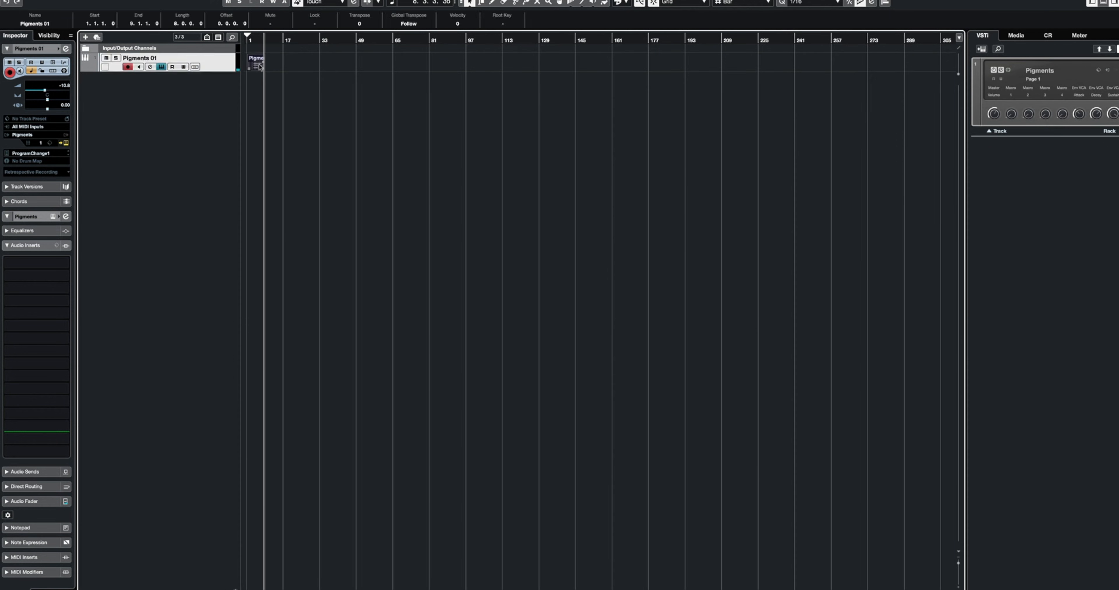
double_click(250, 69)
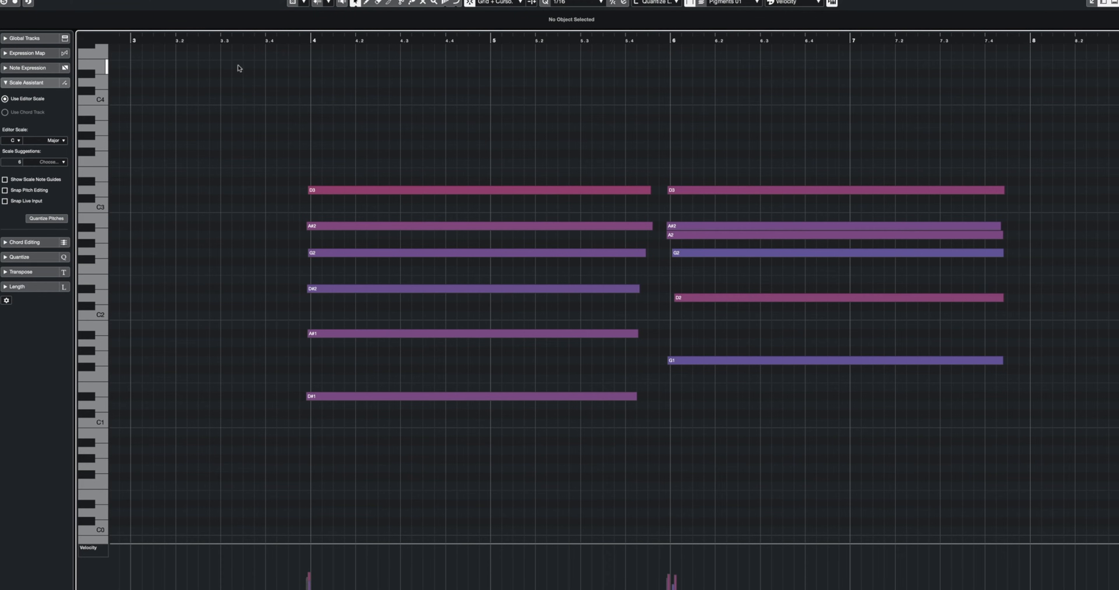
key("q")
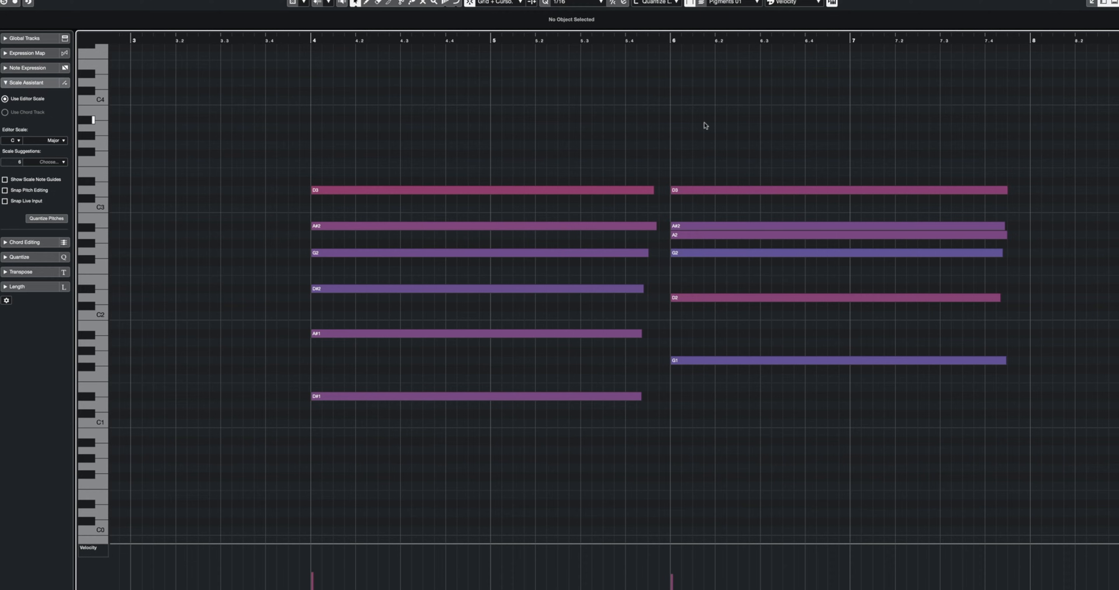
Step: Give all recorded notes a fixed length and extend them so each chord fills two bars, covering bars 4 to 8
left_click_drag(706, 125, 738, 443)
scroll(657, 142, "right", 5)
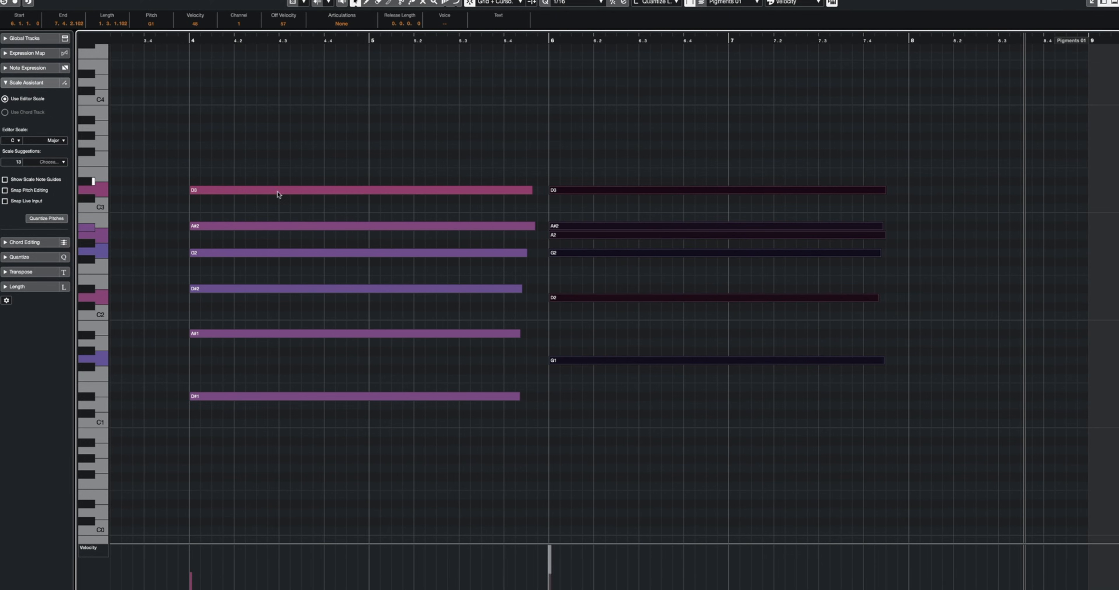
key("ctrl+a")
left_click(6, 287)
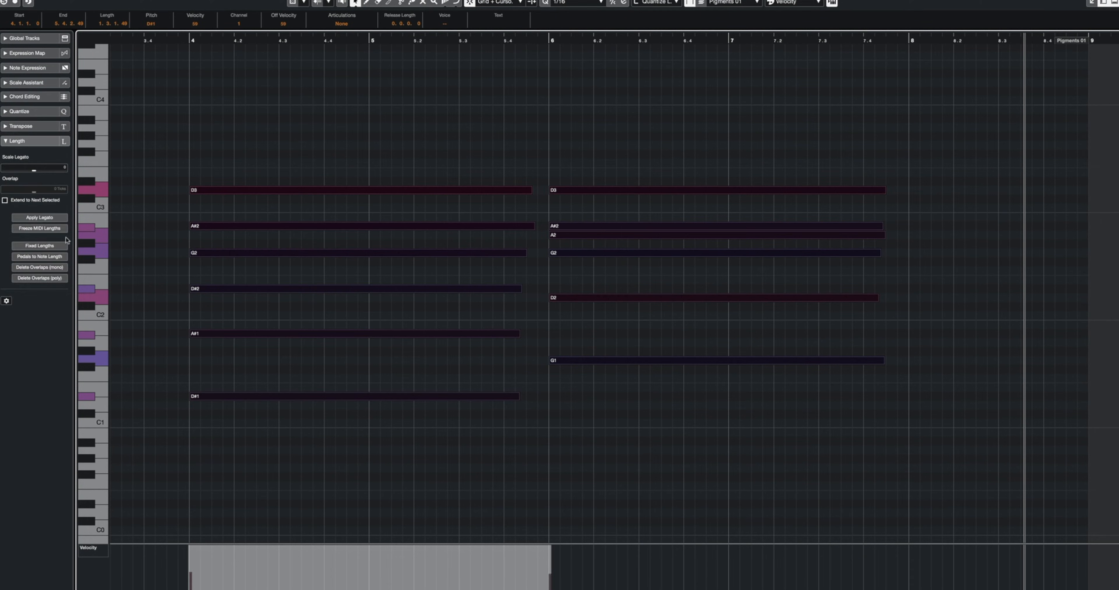
left_click(39, 245)
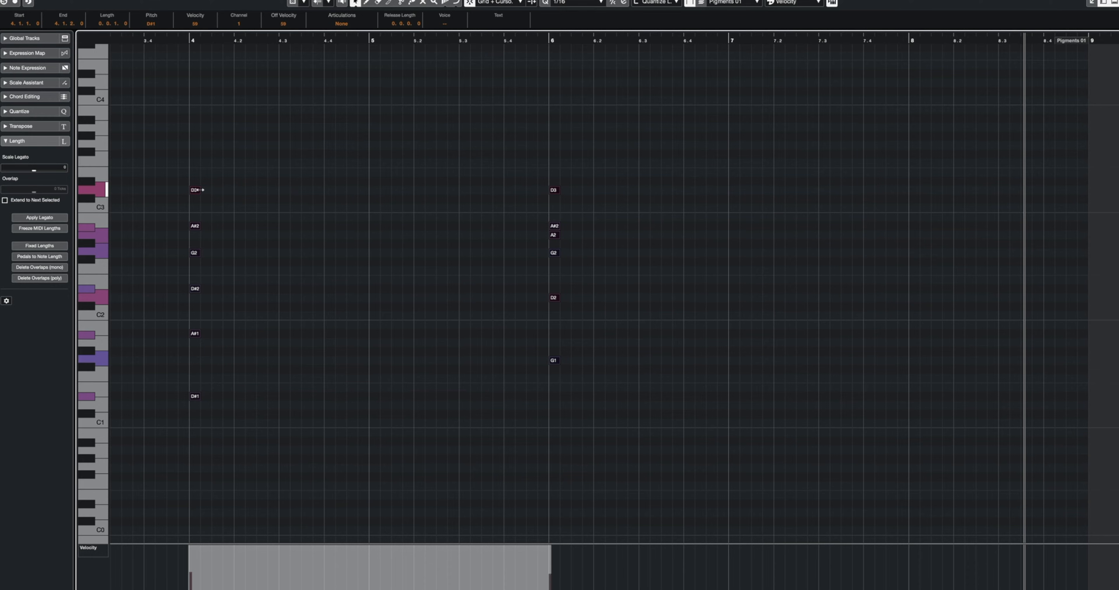
left_click_drag(202, 190, 549, 192)
left_click(847, 245)
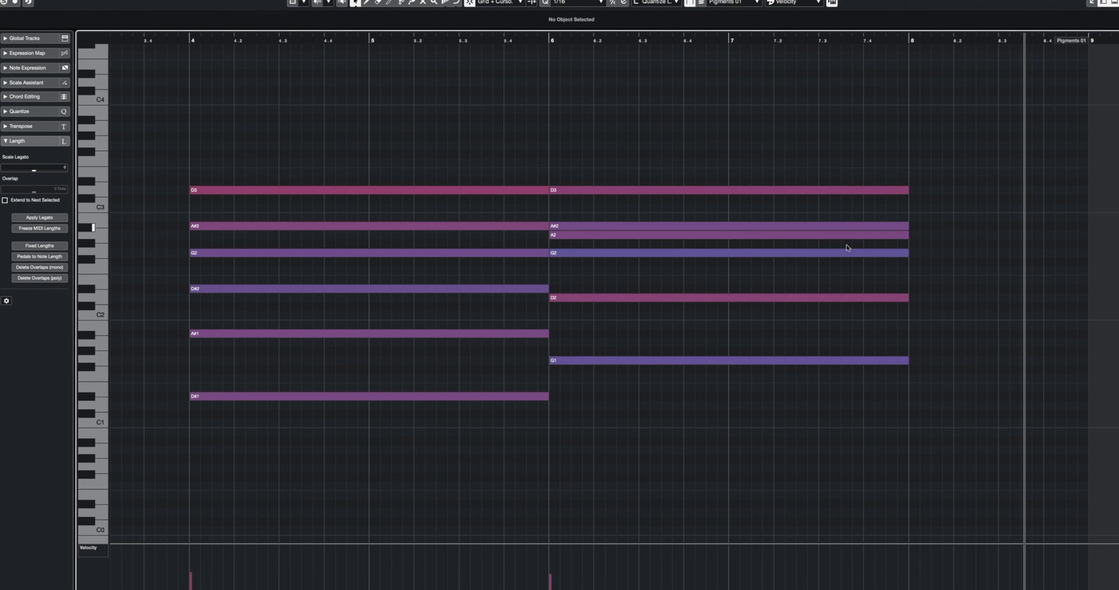
Step: Set the locators around the notes from bar 4 to bar 8 and play that range in cycle mode
left_click_drag(877, 126, 347, 489)
key("p")
left_click(469, 458)
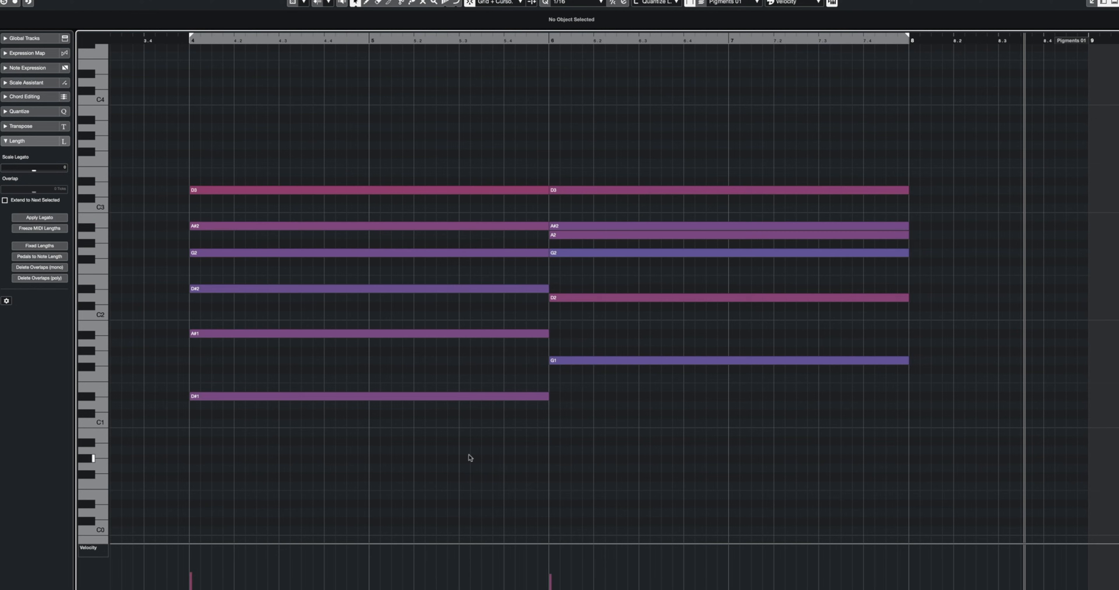
left_click(343, 38)
key("space")
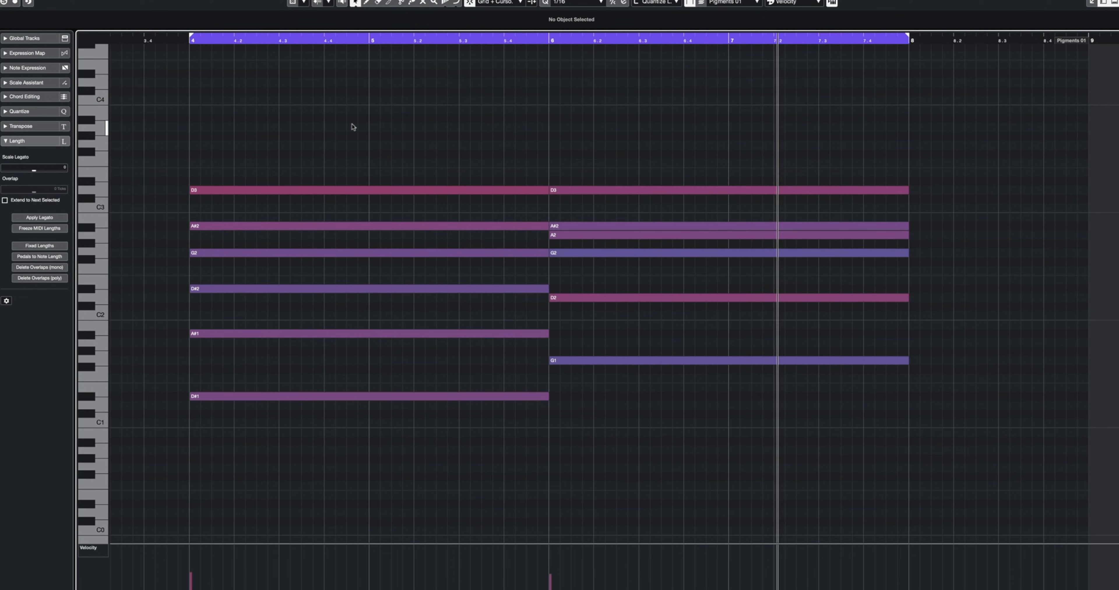
Step: Bring the Pigments window back into view and replace the Delay effect in FX A with PS Delay
left_click_drag(504, 588, 382, 14)
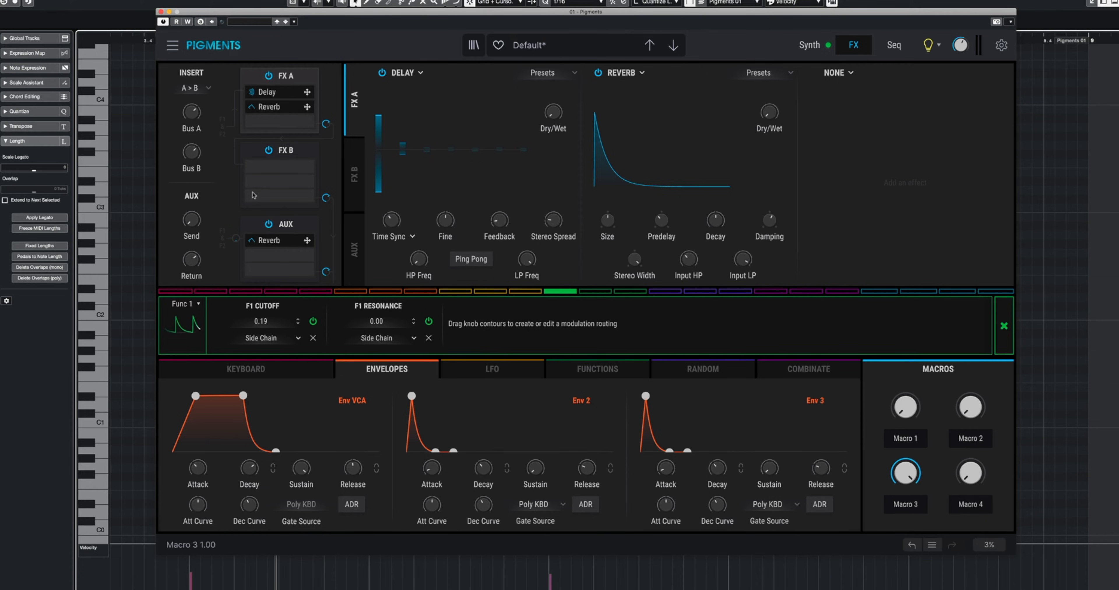
left_click(542, 73)
left_click(543, 150)
left_click(407, 72)
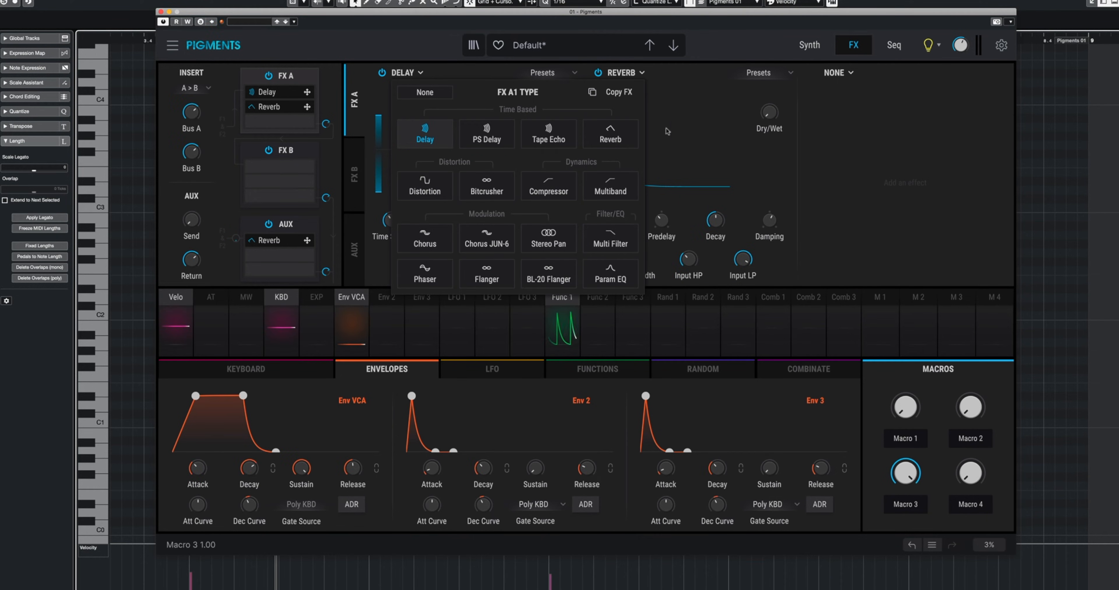
left_click(485, 128)
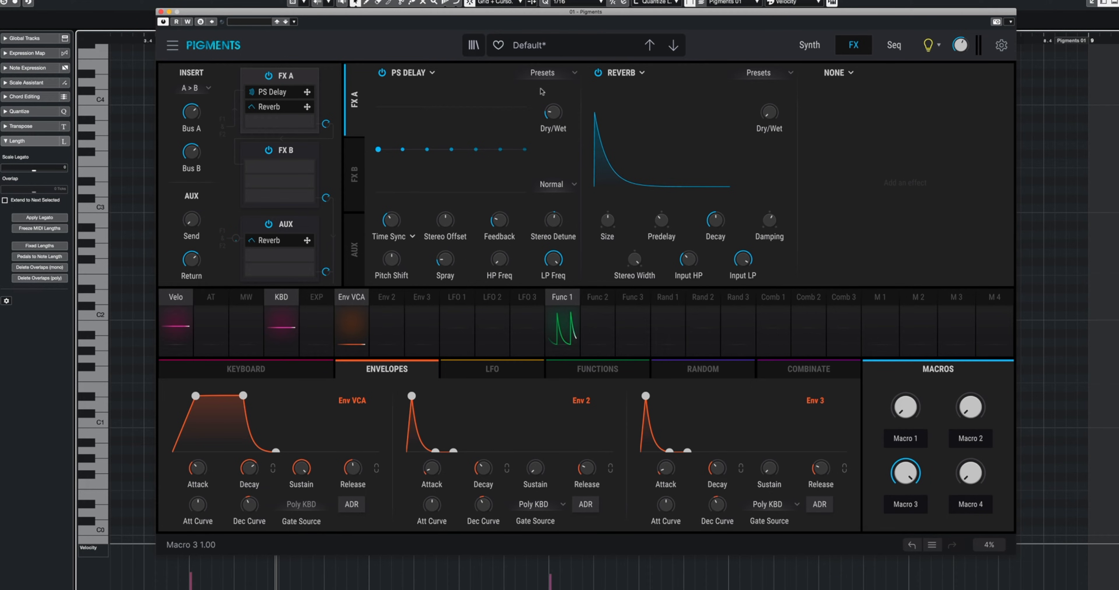
Step: Switch the PS Delay to Octave Up mode, raise its pitch shift and adjust its dry/wet mix
left_click(559, 185)
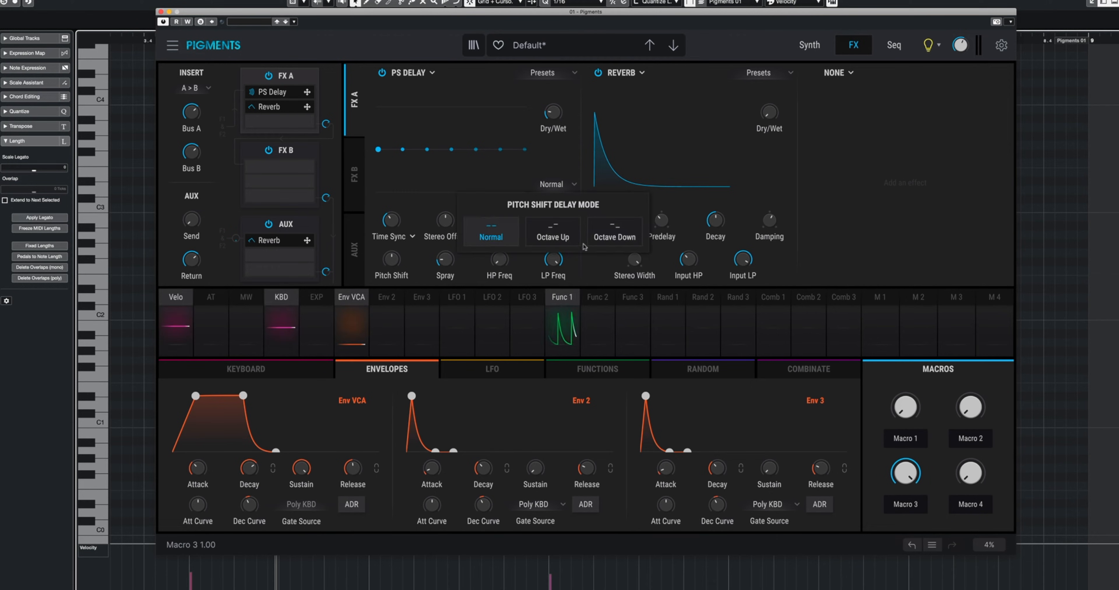
left_click(555, 242)
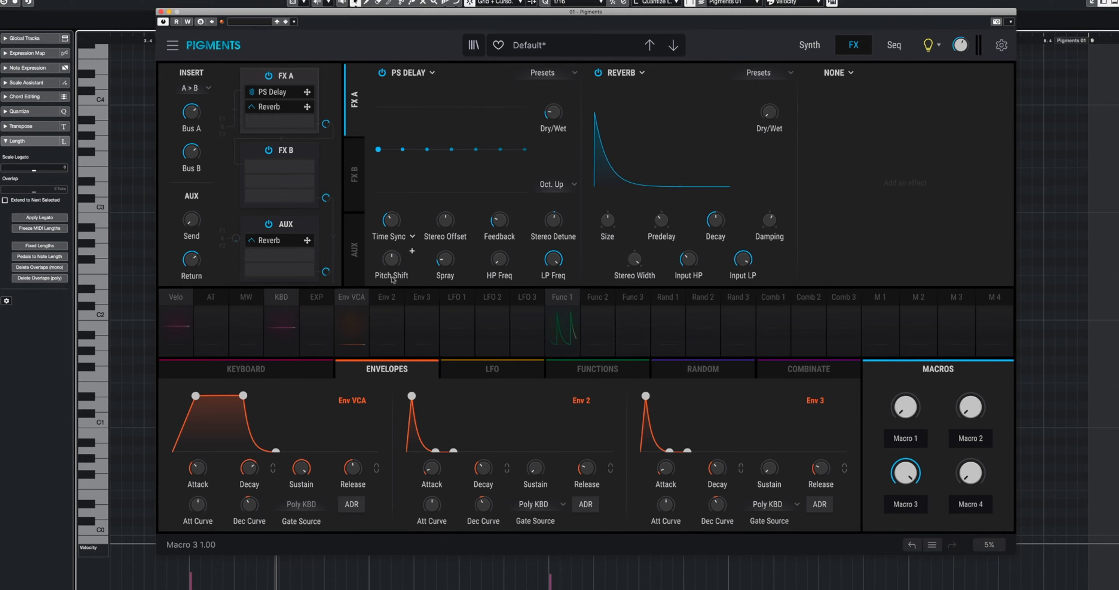
left_click_drag(391, 259, 412, 240)
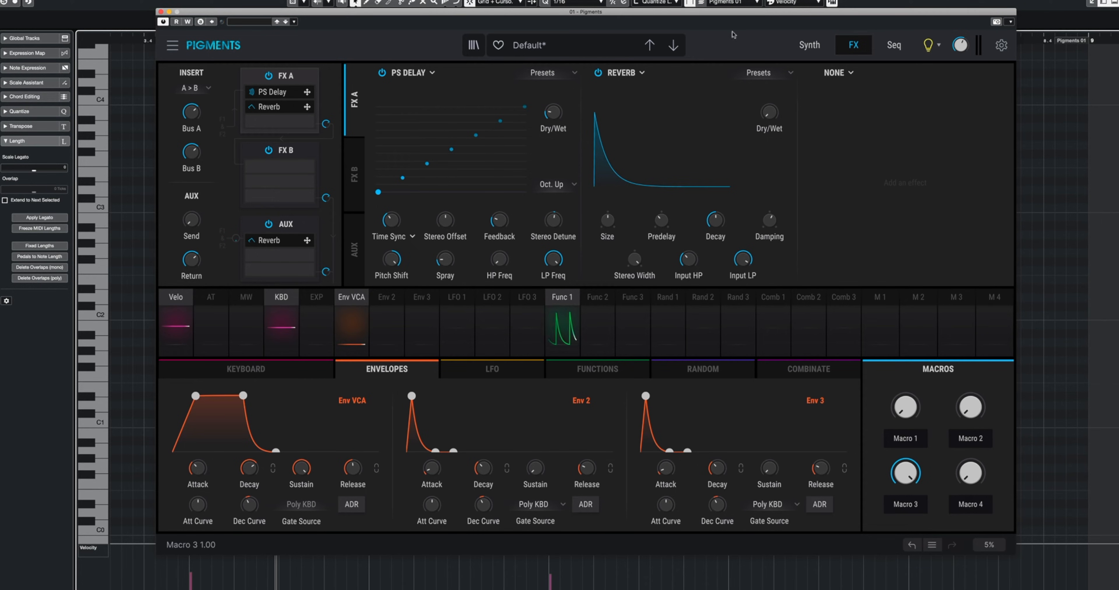
left_click_drag(557, 113, 557, 123)
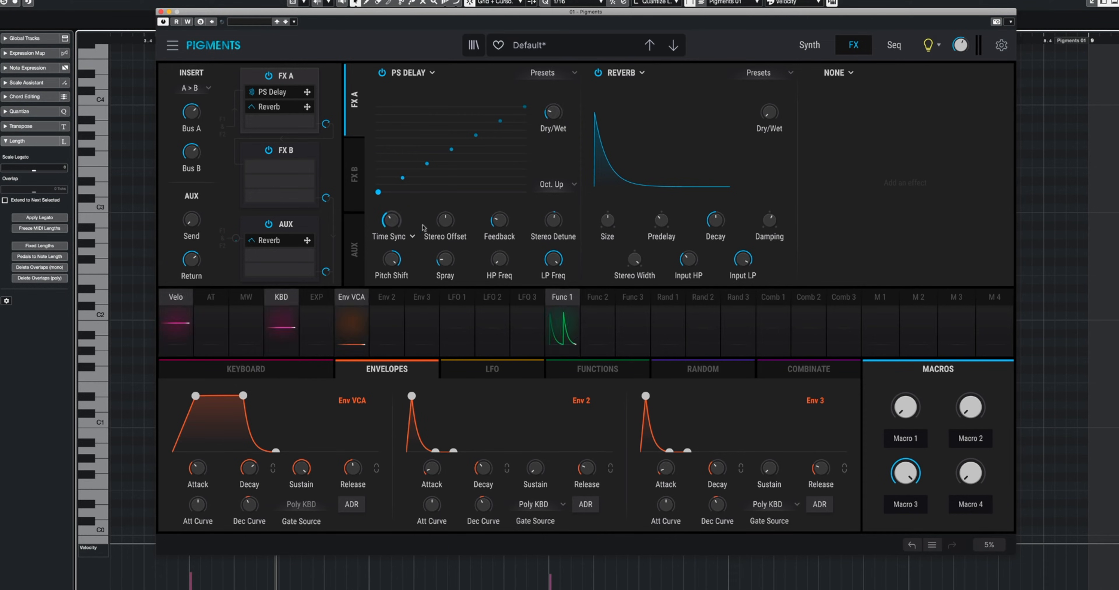
Step: Reduce the PS Delay's pitch shift and set its high-pass frequency to 971 Hz and its synced time to 1/8
mouse_move(392, 260)
left_mouse_down()
mouse_move(392, 285)
mouse_move(392, 260)
left_mouse_up()
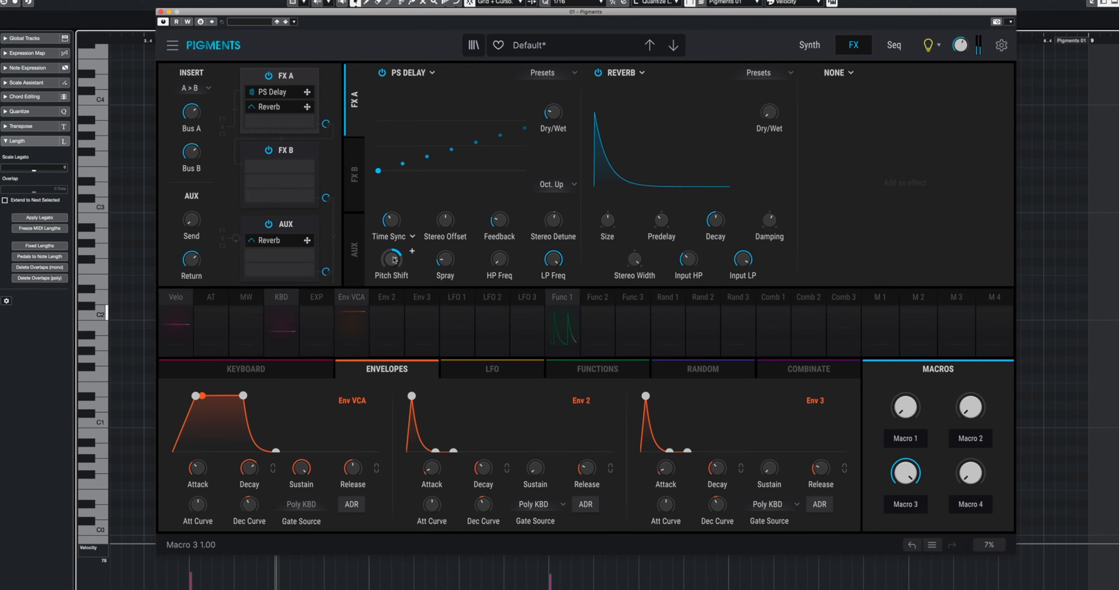
mouse_move(499, 260)
left_mouse_down()
mouse_move(499, 245)
mouse_move(500, 261)
left_mouse_up()
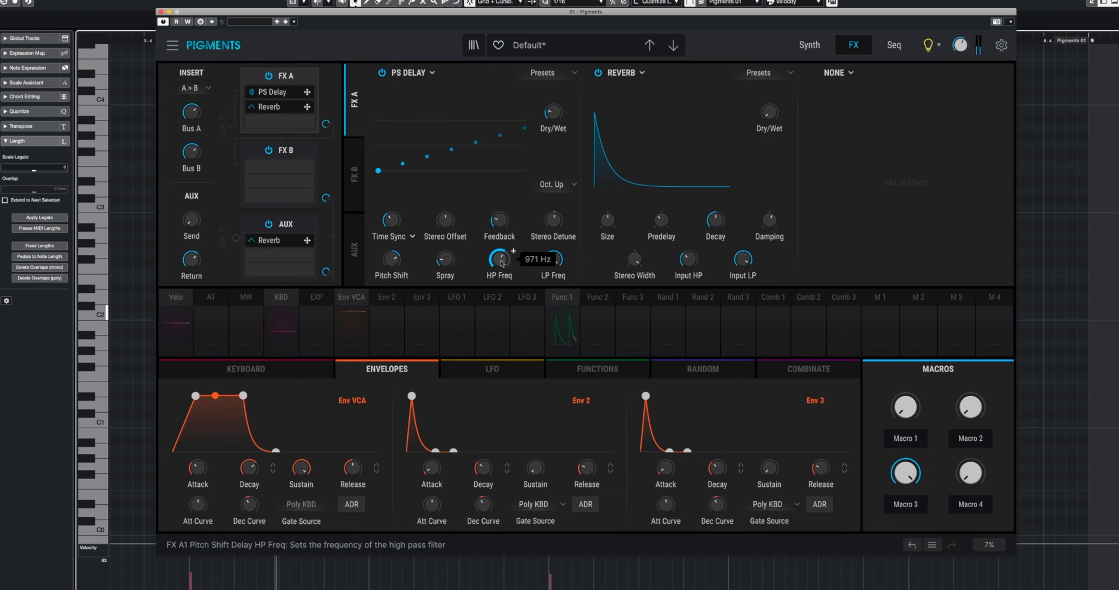
left_click_drag(391, 221, 395, 225)
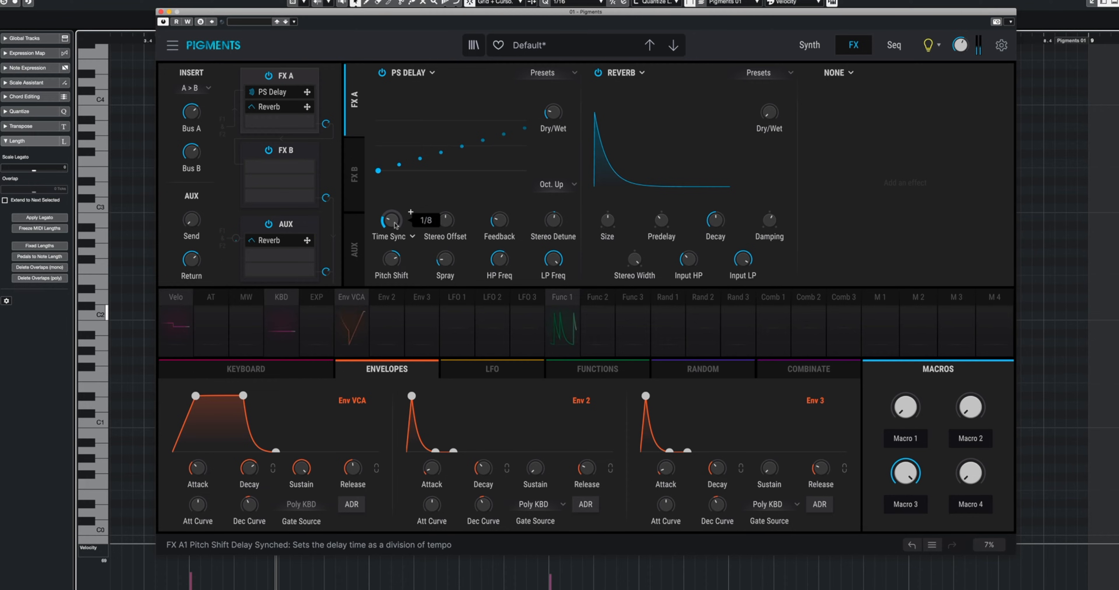
Step: Try the Sync Dotted time type on the PS Delay and return it to plain Sync
left_click(412, 236)
left_click(495, 281)
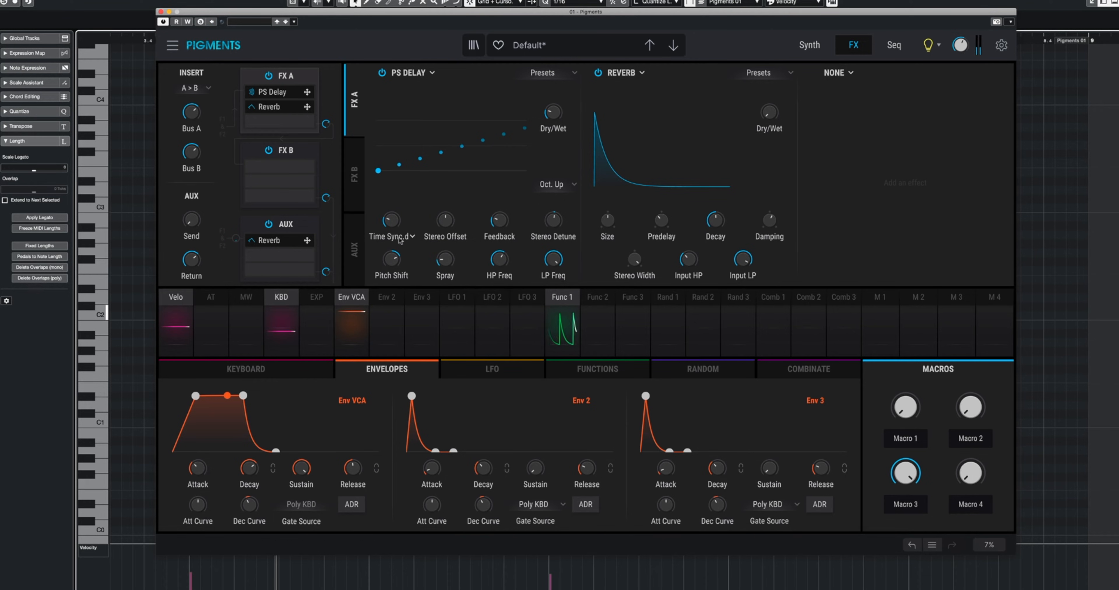
mouse_move(411, 212)
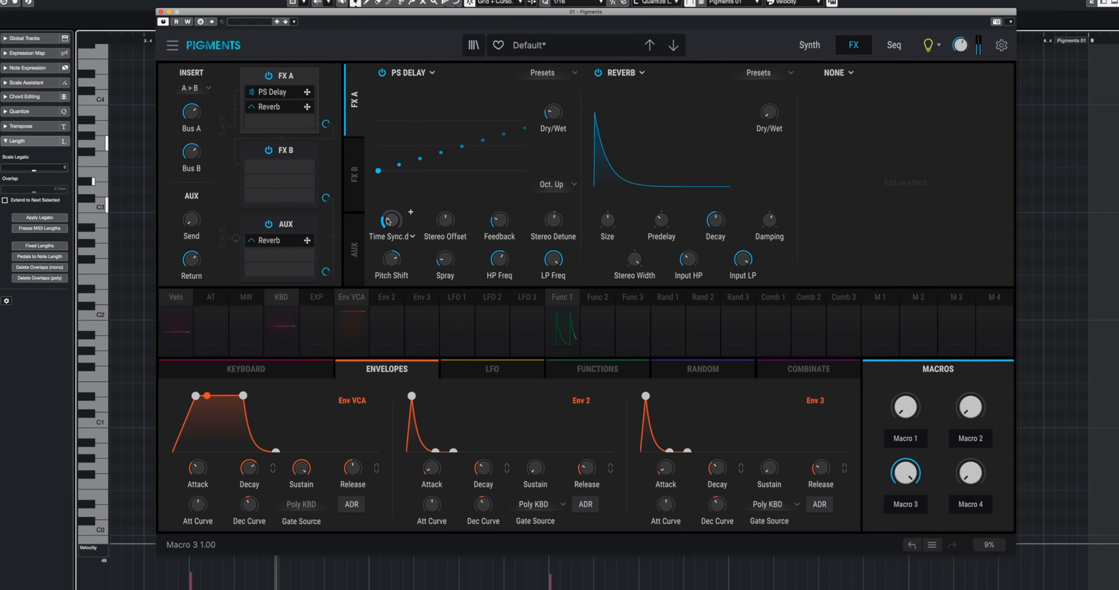
left_click(412, 236)
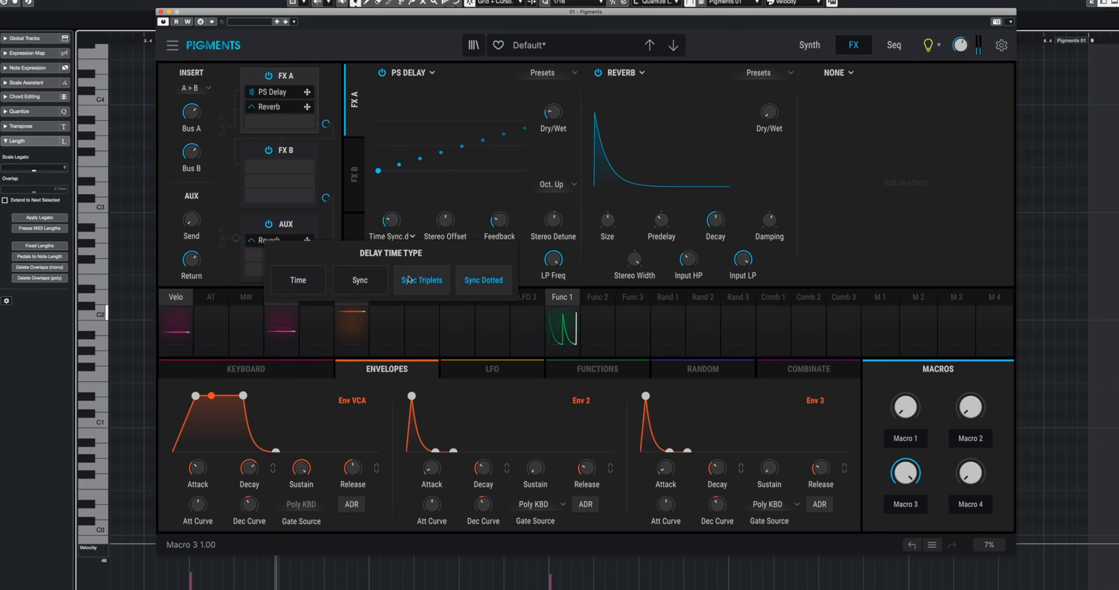
left_click(360, 280)
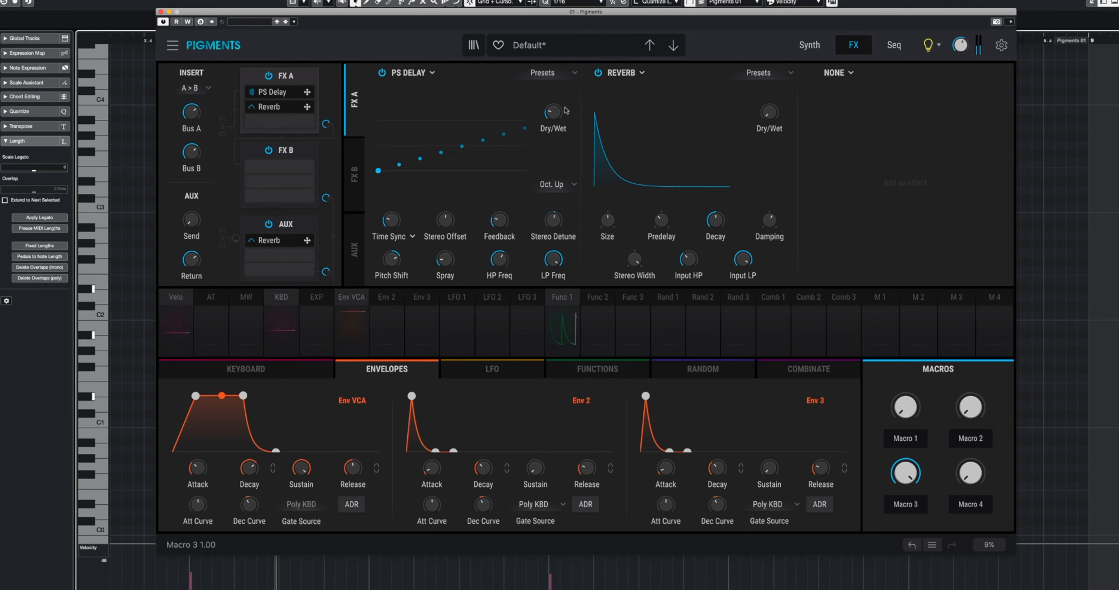
Step: Lower the PS Delay's dry/wet mix and leave the FX A reverb's dry/wet at 0 %
mouse_move(554, 113)
left_mouse_down()
mouse_move(553, 57)
mouse_move(557, 115)
left_mouse_up()
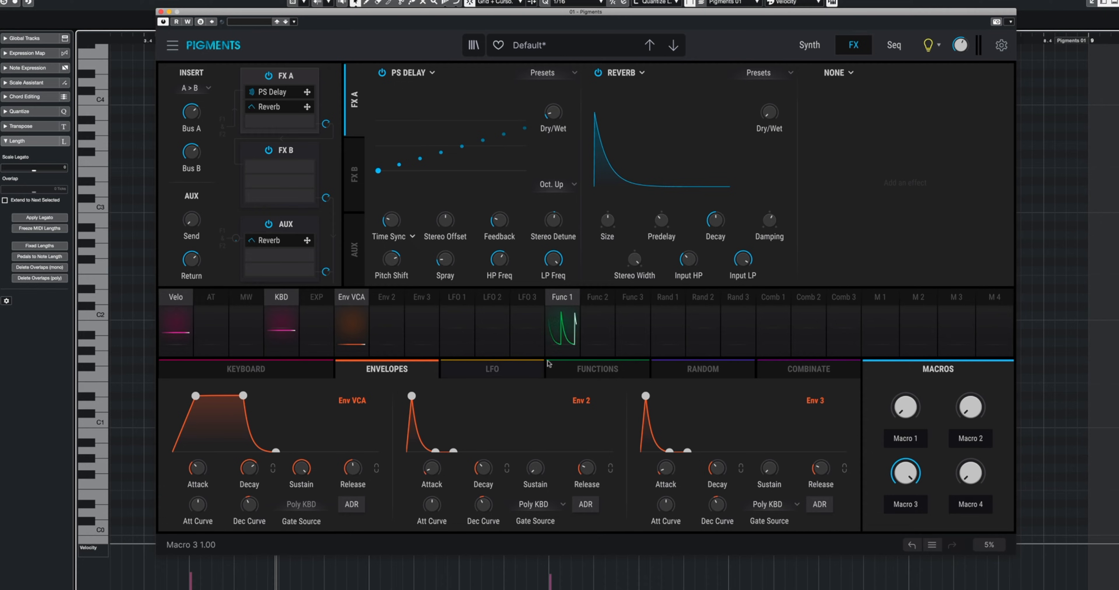
left_click_drag(769, 112, 769, 124)
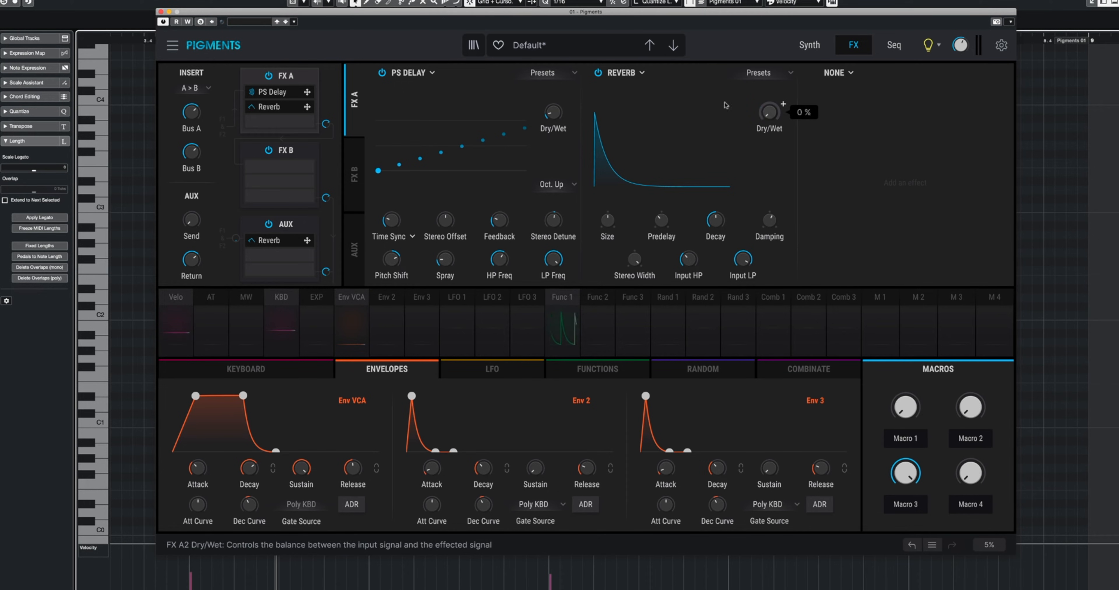
Step: Set the AUX reverb's size to 1.58, increase its input high-pass and decay, and raise the synth's Send Level
left_click(283, 233)
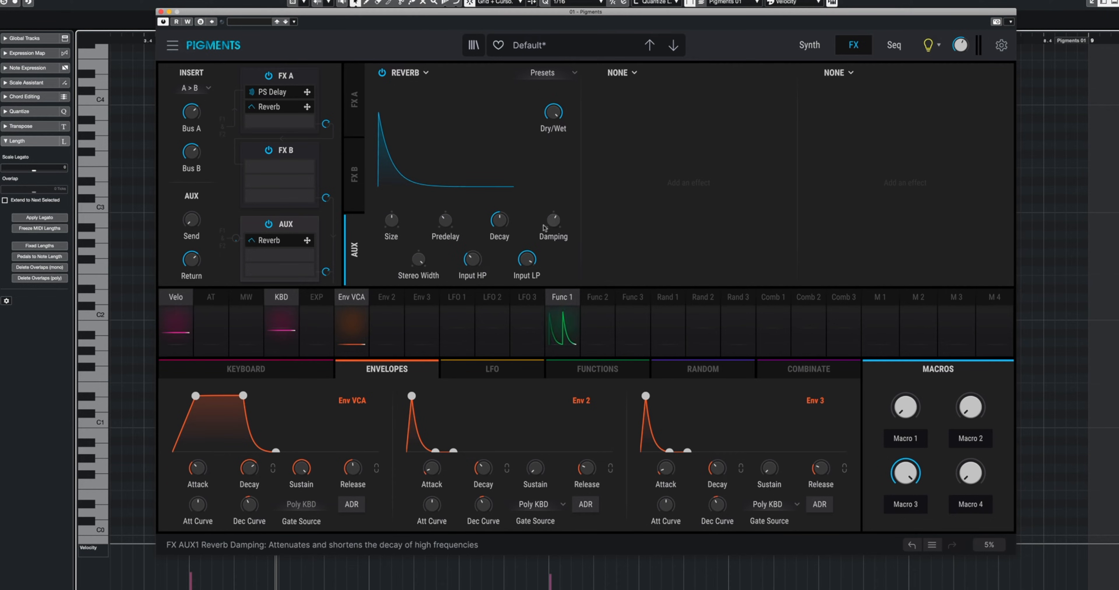
left_click_drag(391, 220, 391, 207)
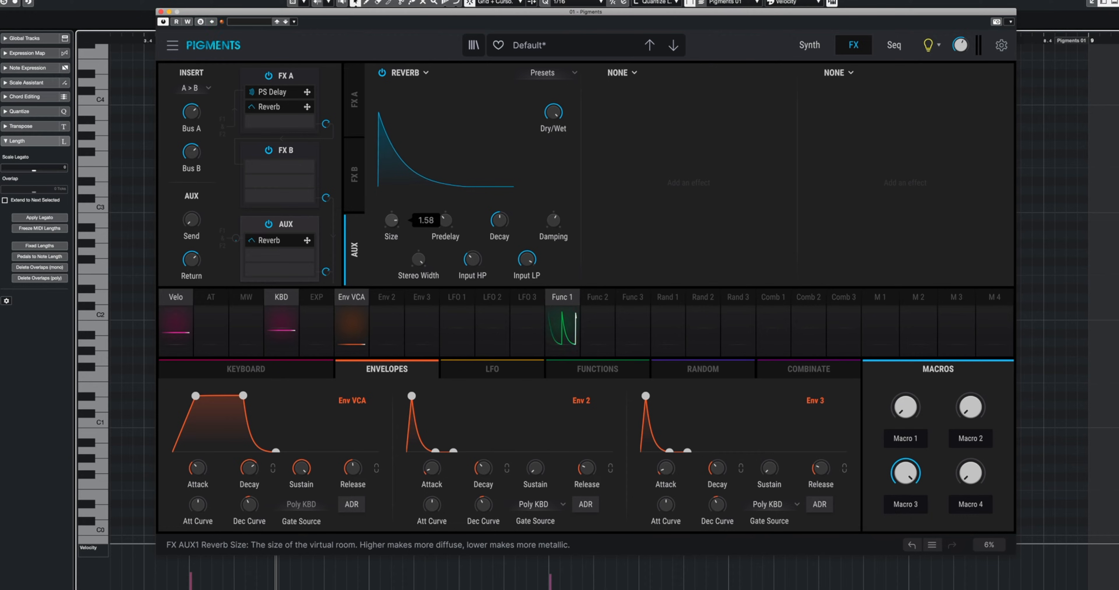
left_click_drag(472, 259, 499, 211)
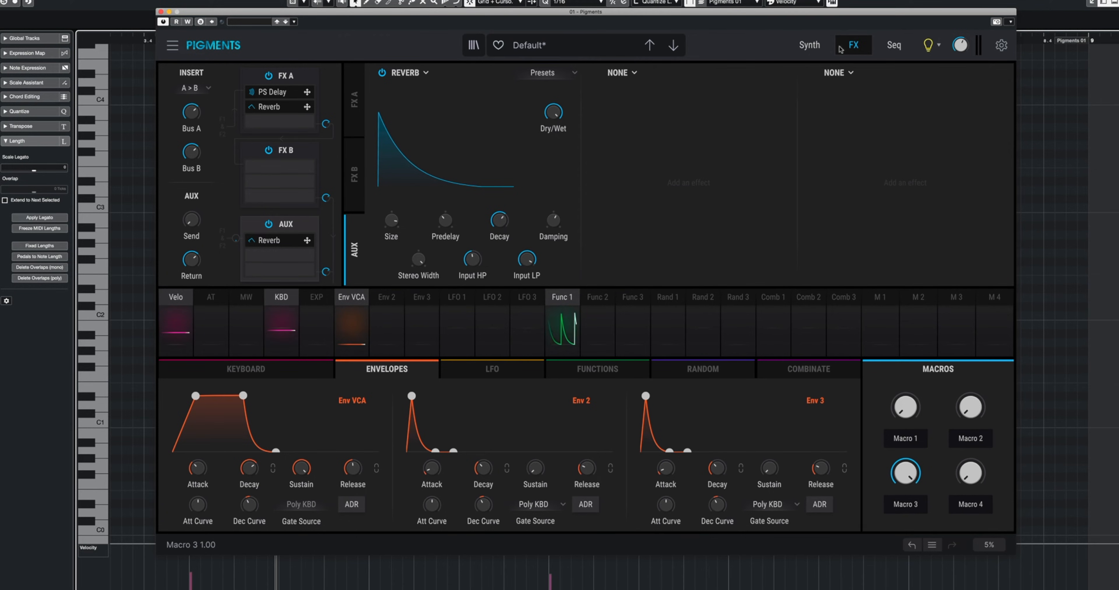
left_click(809, 44)
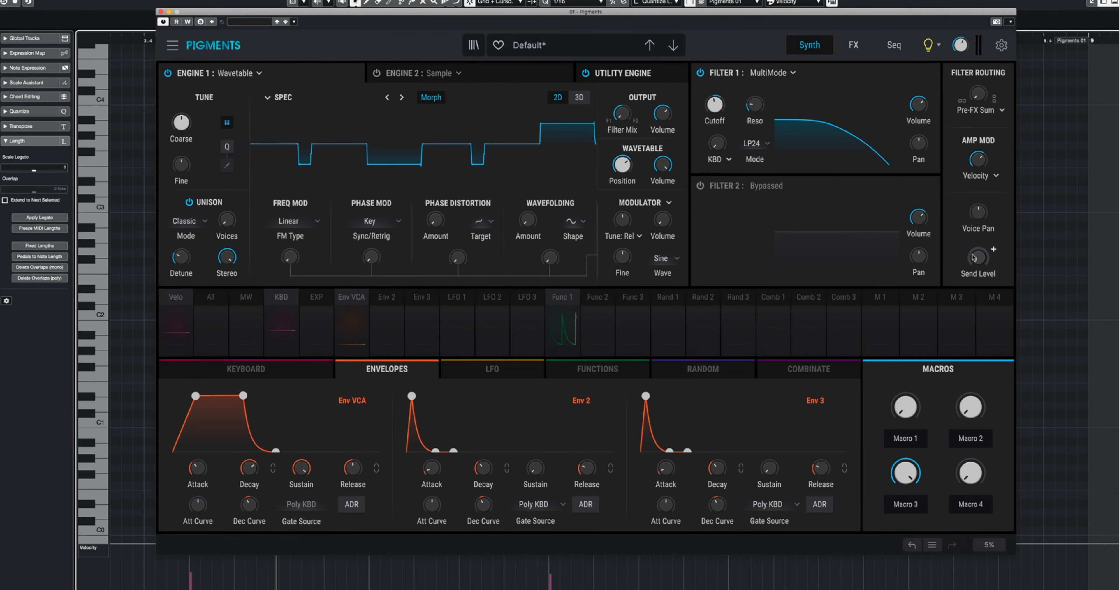
left_click_drag(981, 259, 981, 234)
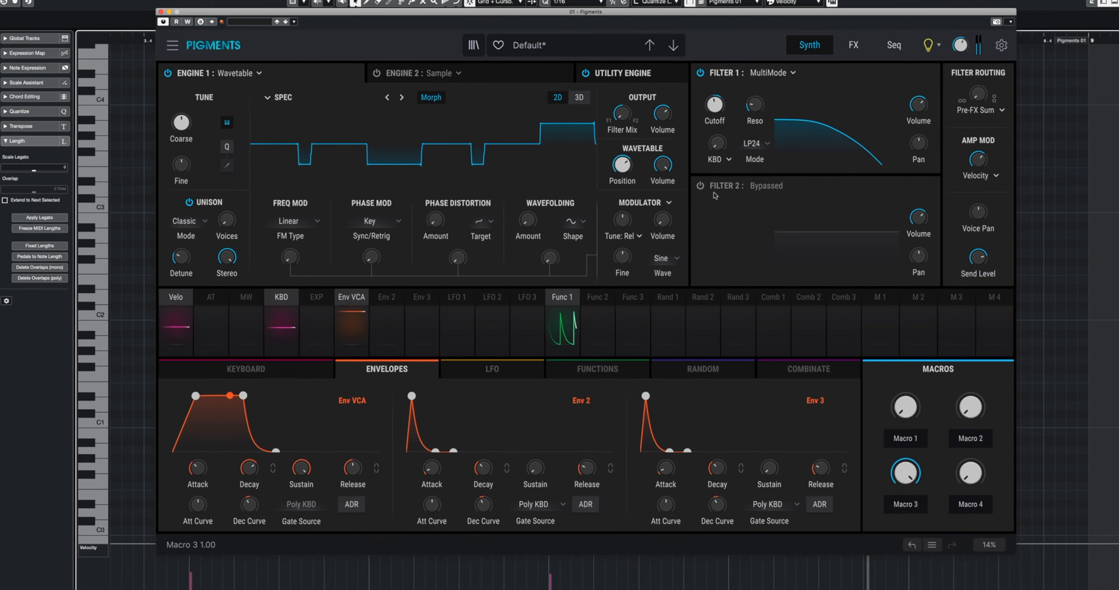
Step: Enable Filter 2 as a Jup-8 filter in LP12 mode and lower its cutoff
left_click(698, 186)
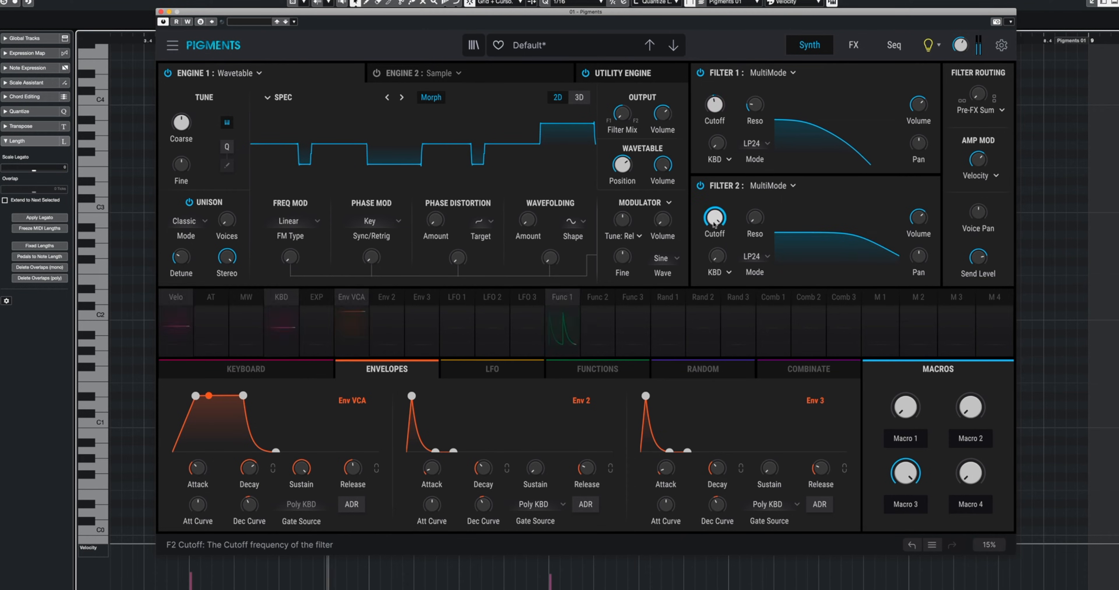
left_click(783, 190)
left_click(753, 258)
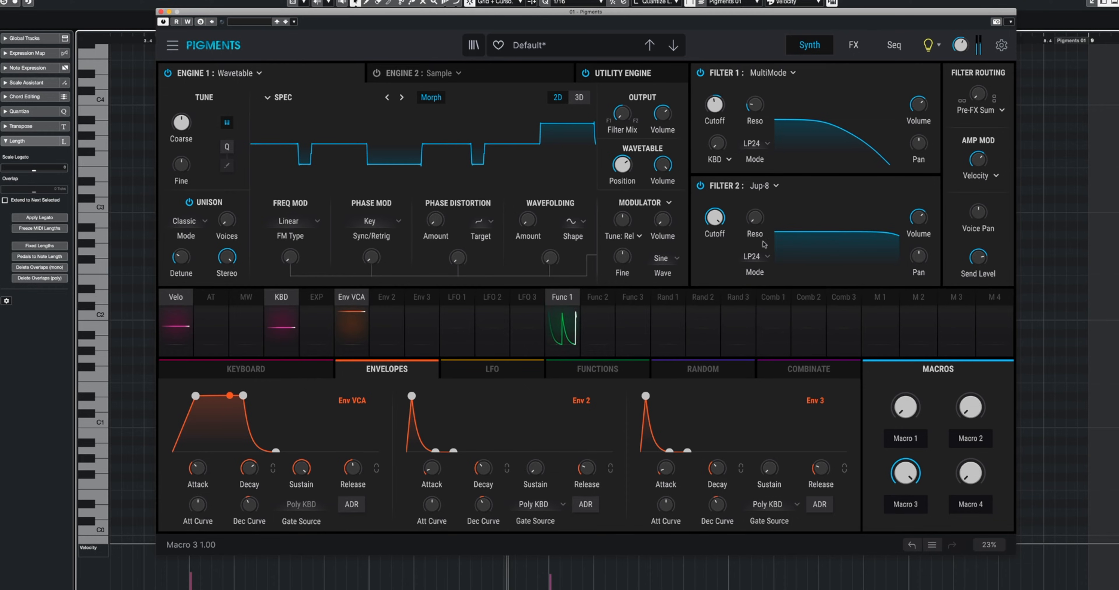
left_click(753, 257)
left_click(722, 301)
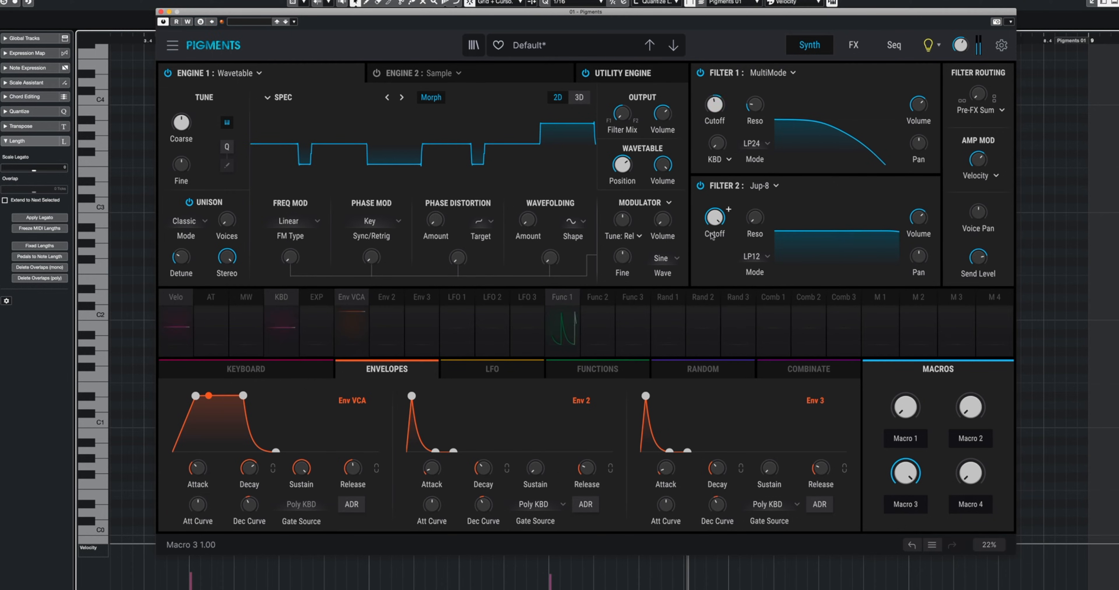
scroll(729, 209, "down", 5)
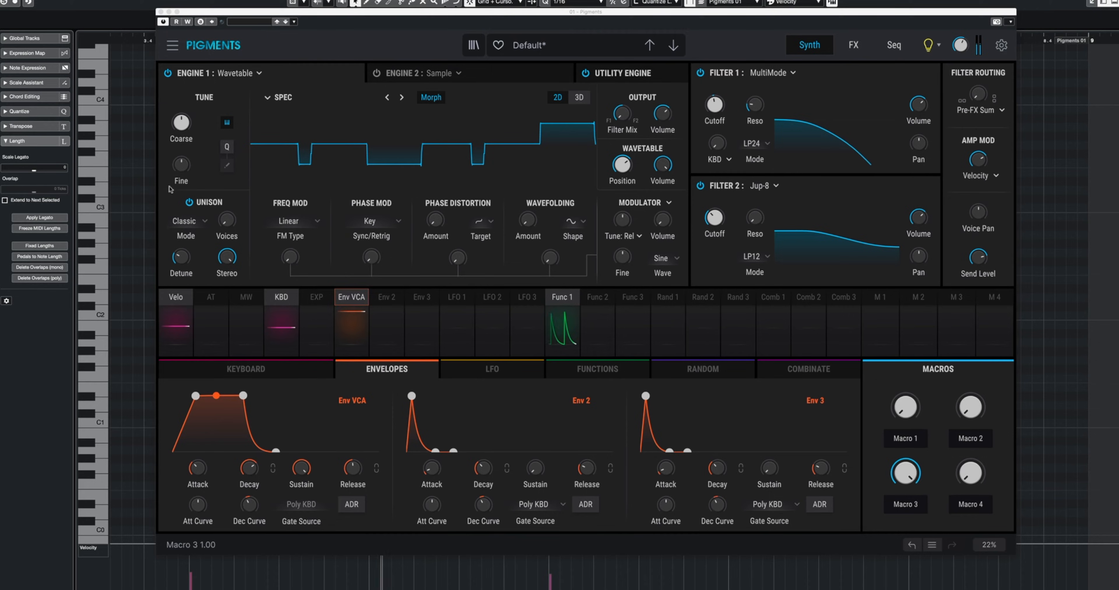
Step: Close the Pigments and note editor windows and trim the start of the Pigments 01 part to bar 4
left_click(162, 13)
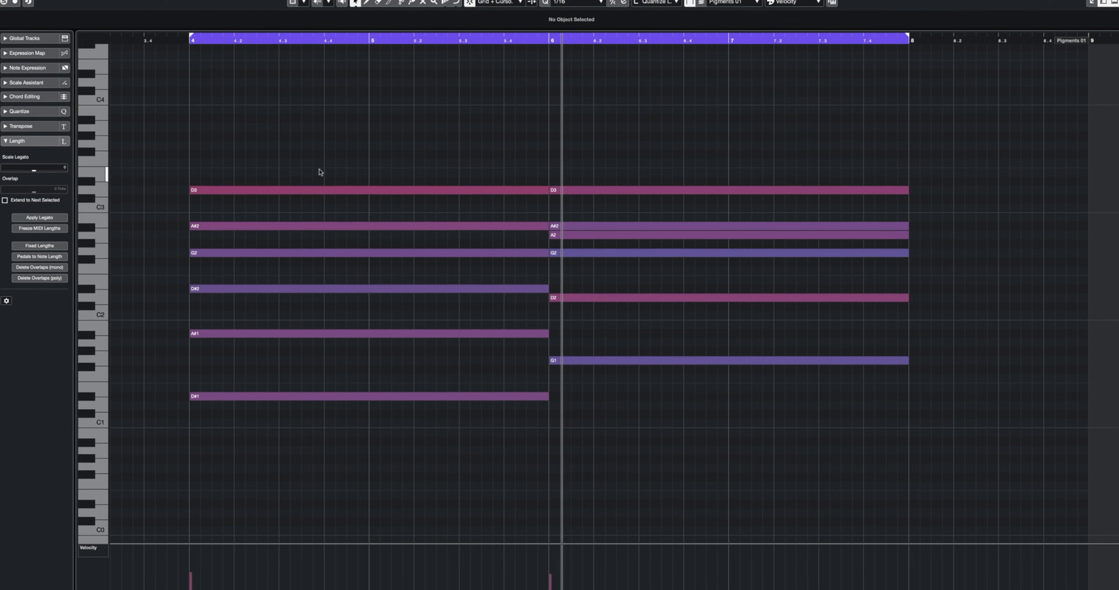
key("super+w")
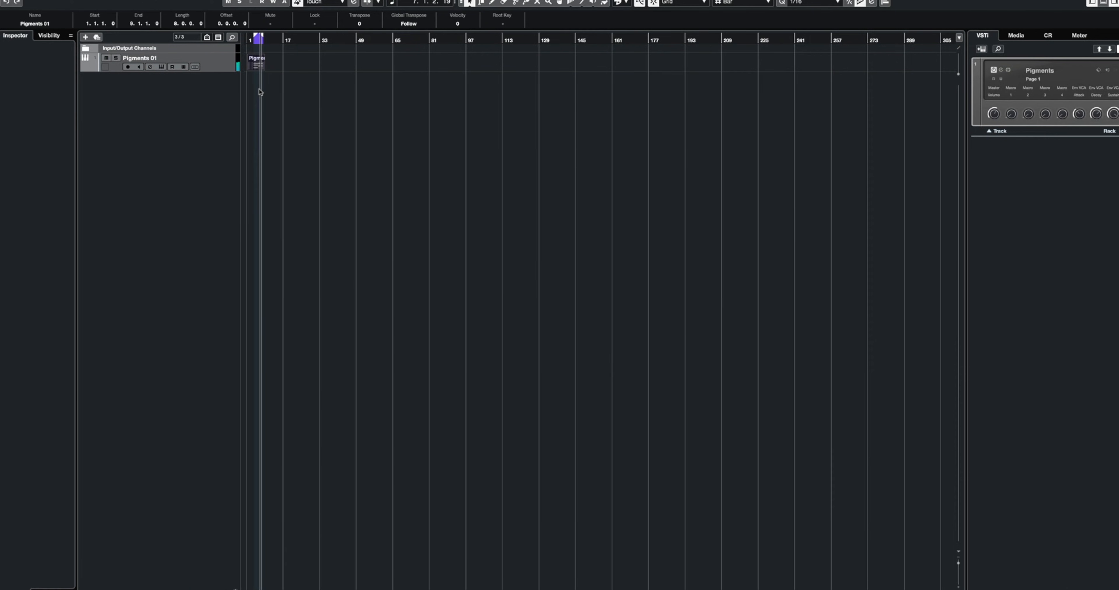
left_click(270, 103)
key("h")
key("h")
key("h")
key("h")
key("h")
key("h")
key("h")
key("h")
key("h")
key("h")
key("h")
key("h")
key("h")
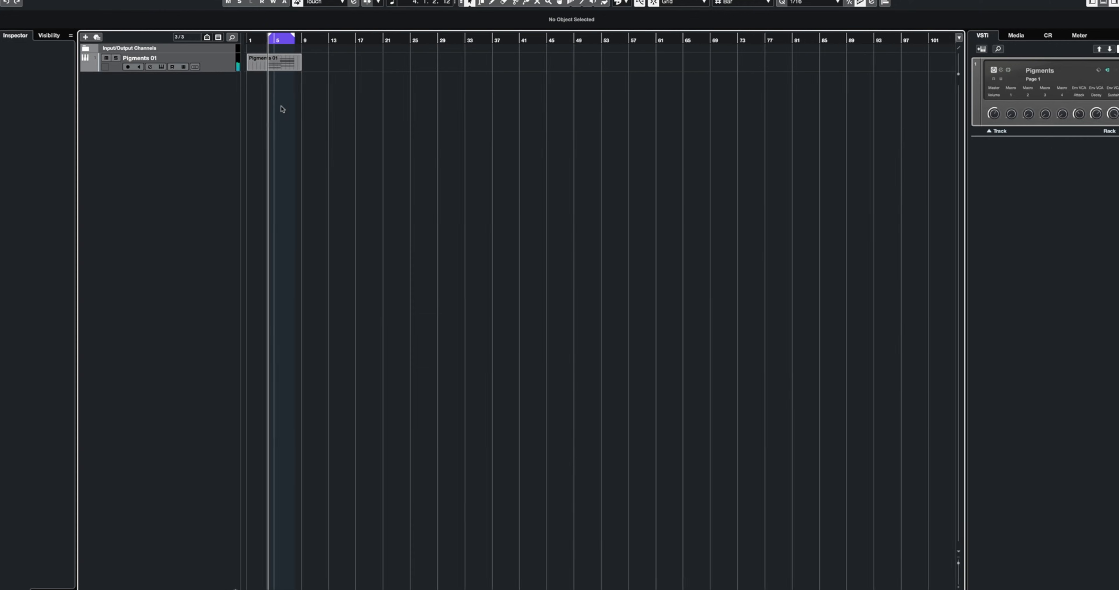
left_click_drag(255, 71, 322, 69)
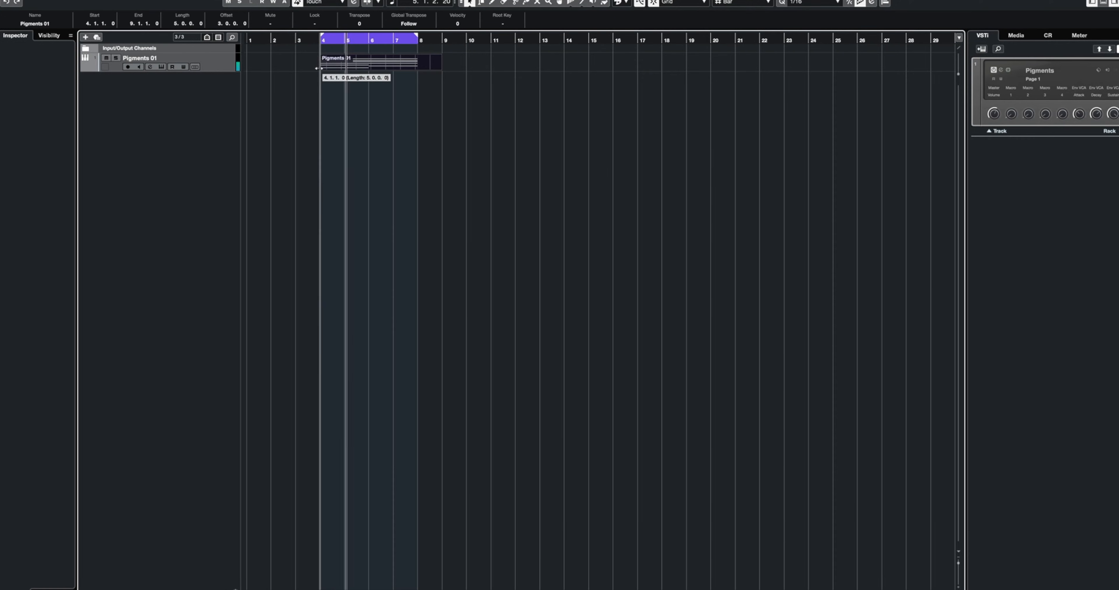
Step: Trim the end of the Pigments 01 part to bar 8 and color its track green
left_click_drag(421, 69, 419, 69)
left_click(428, 115)
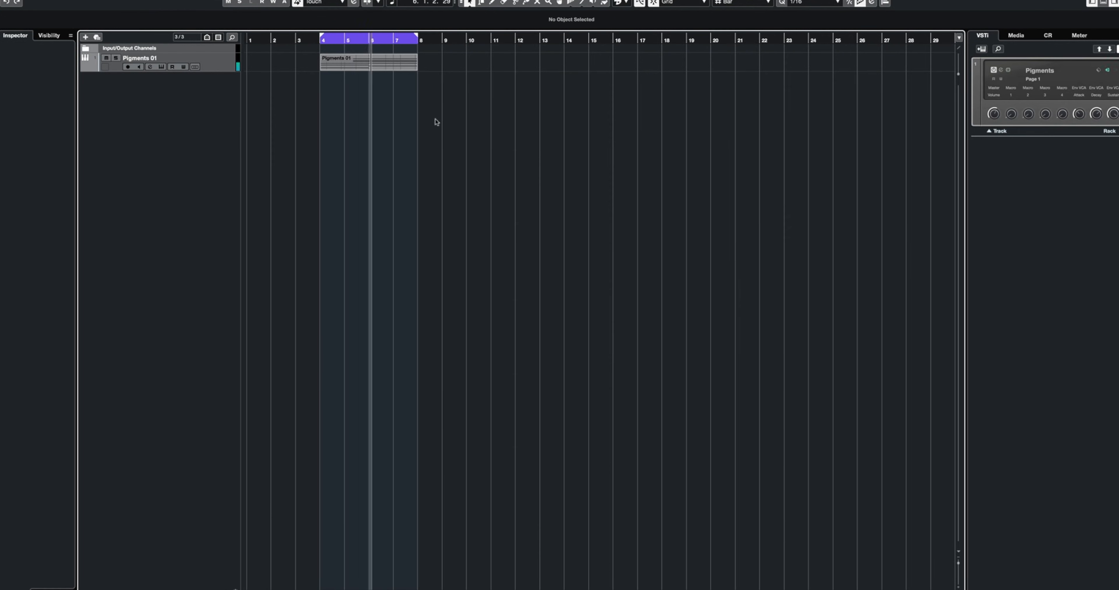
left_click(95, 66)
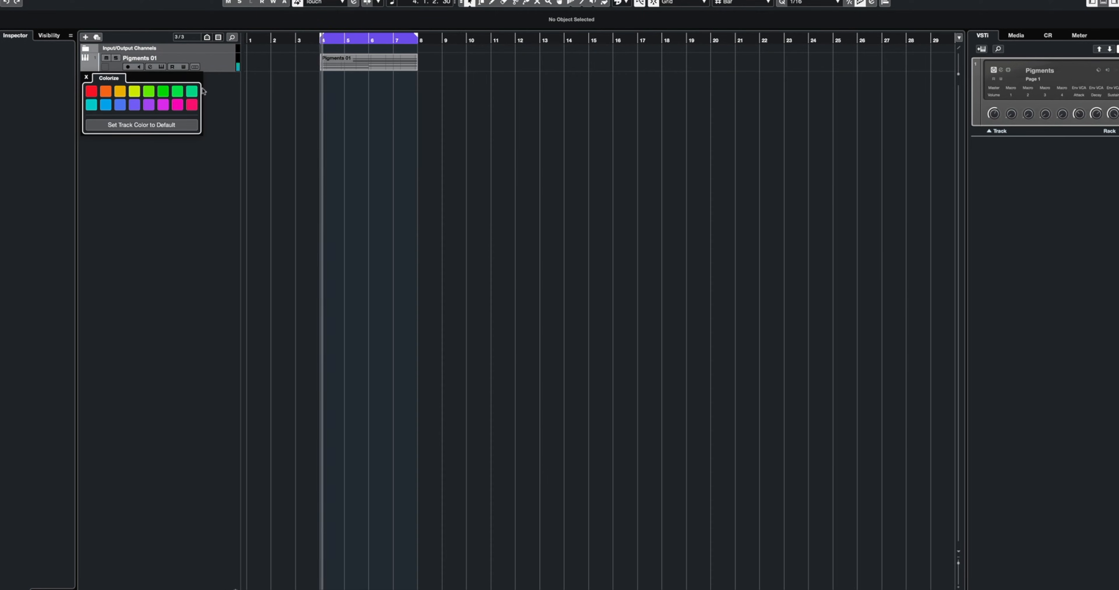
left_click(191, 91)
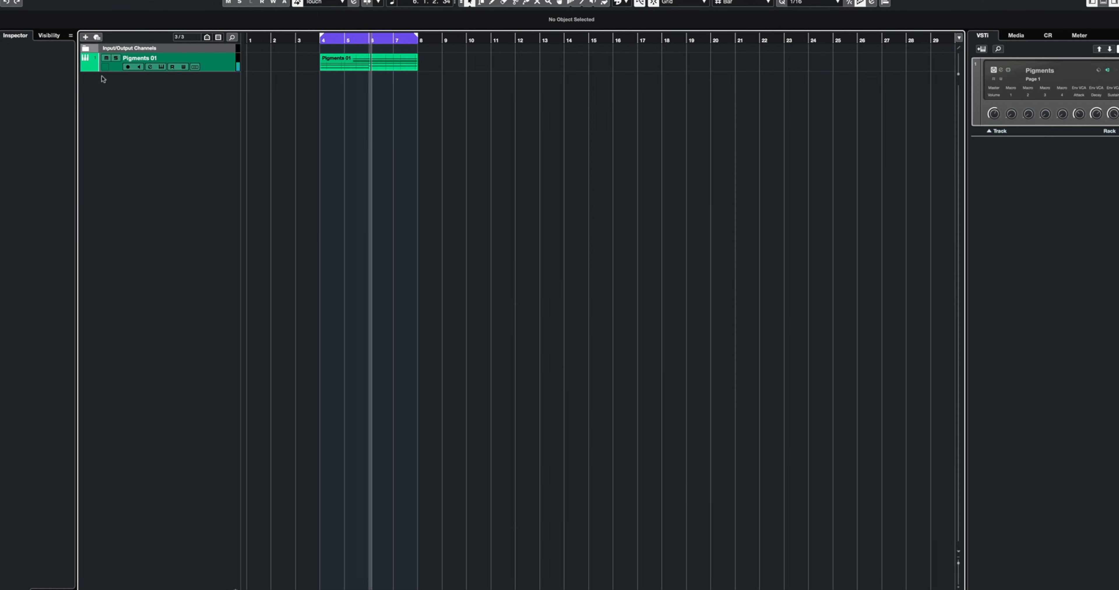
Step: Rename the Pigments 01 track as Pad Gate I
double_click(138, 57)
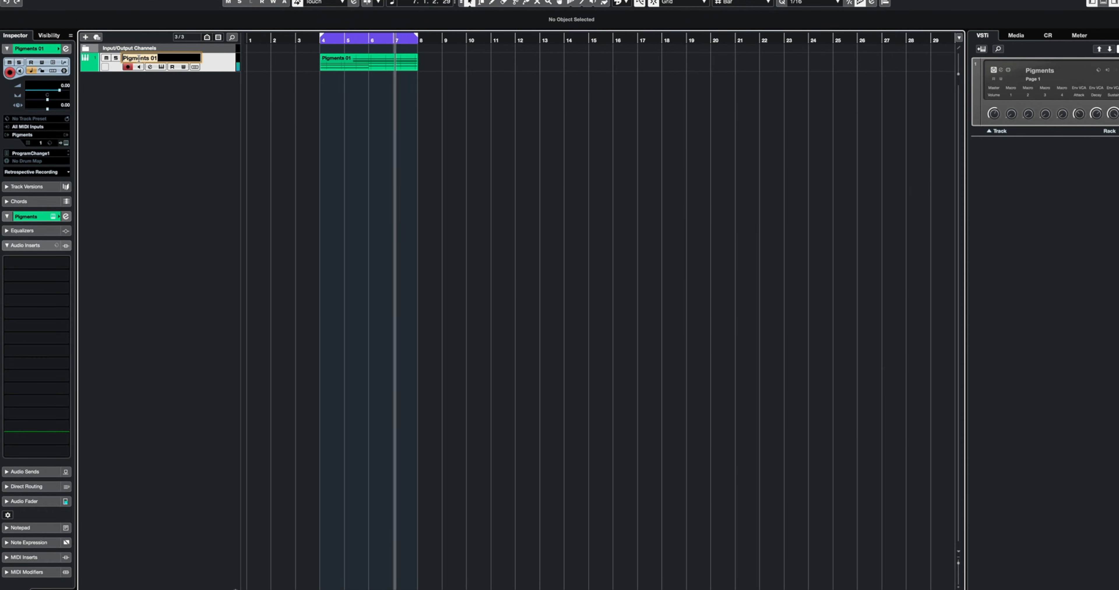
type("Pad G")
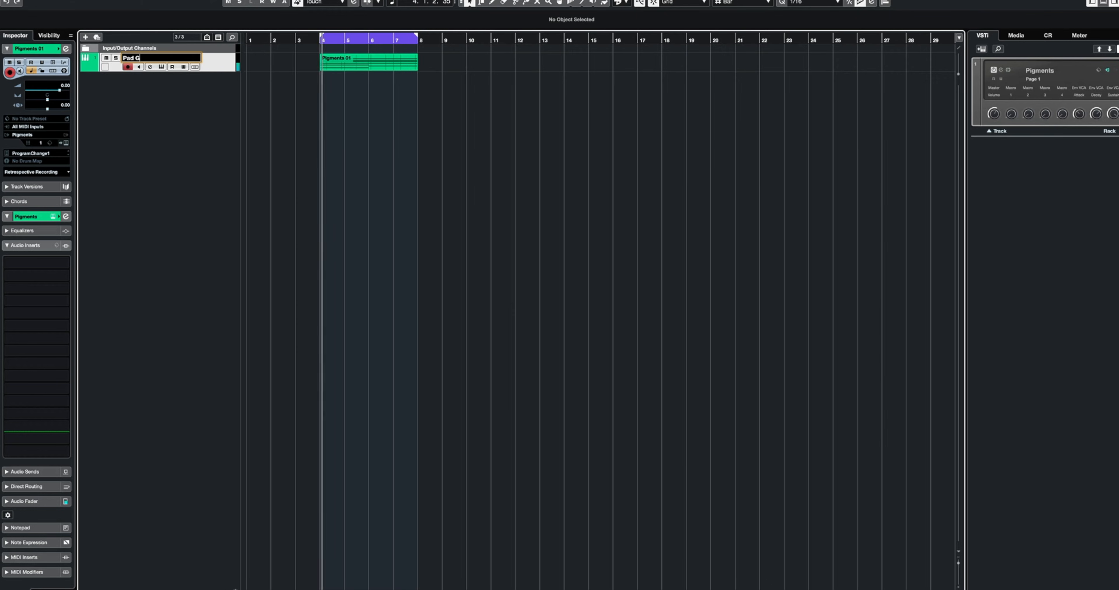
type("ate I")
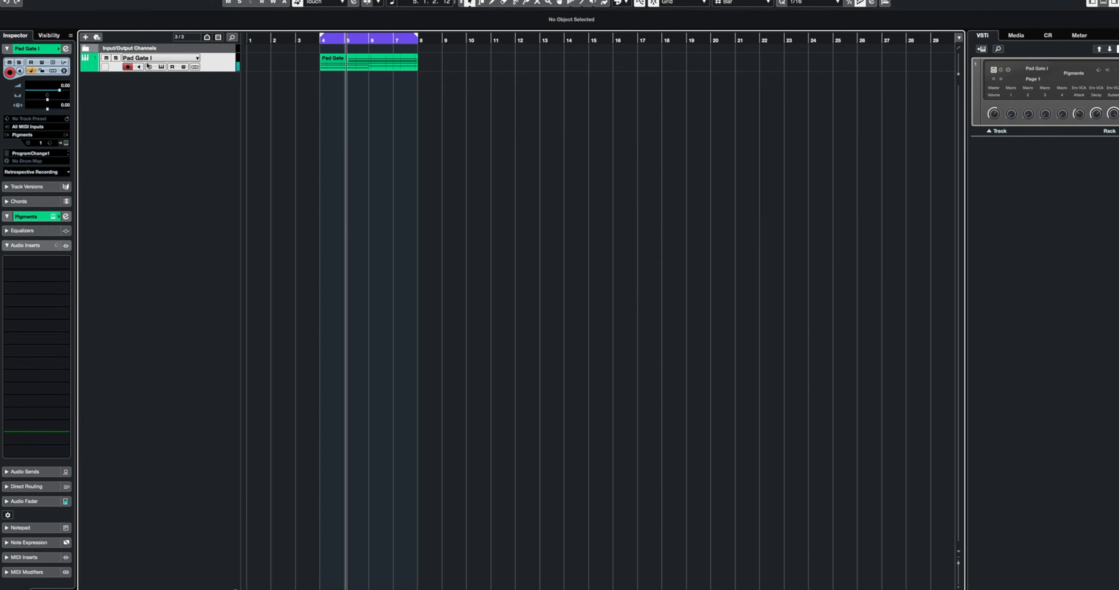
key("Return")
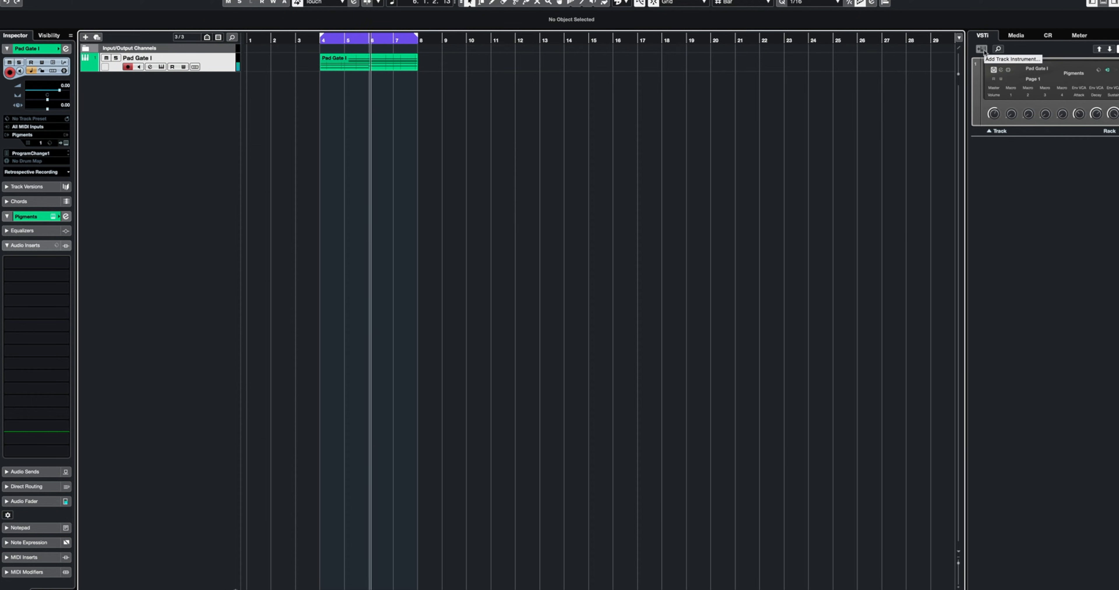
Step: Stop playback and duplicate the Pad Gate I track
right_click(232, 67)
left_click(199, 100)
key("space")
right_click(217, 65)
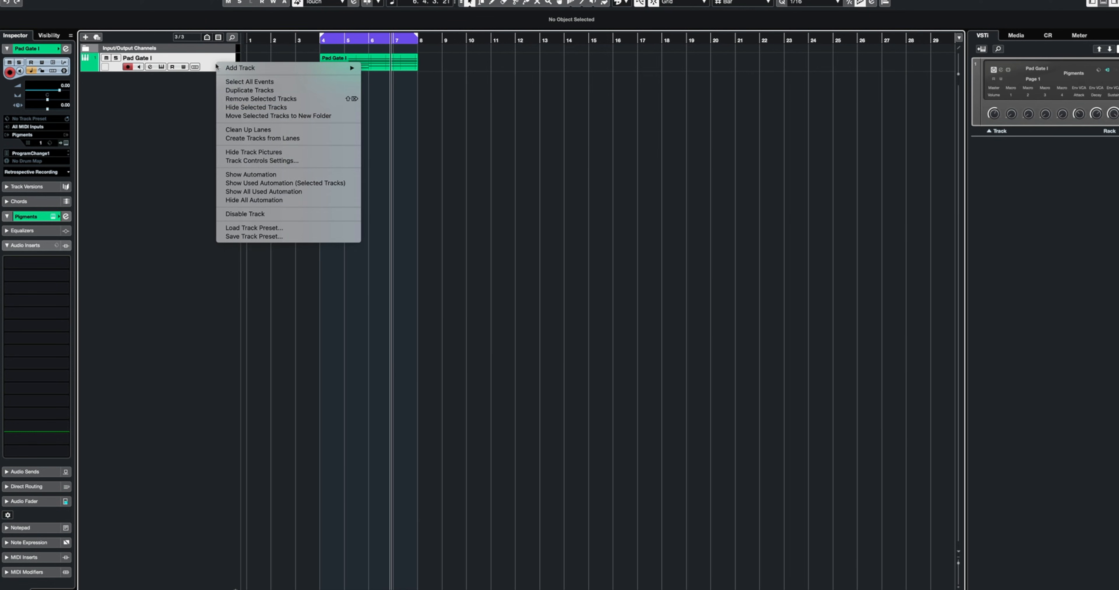
left_click(241, 91)
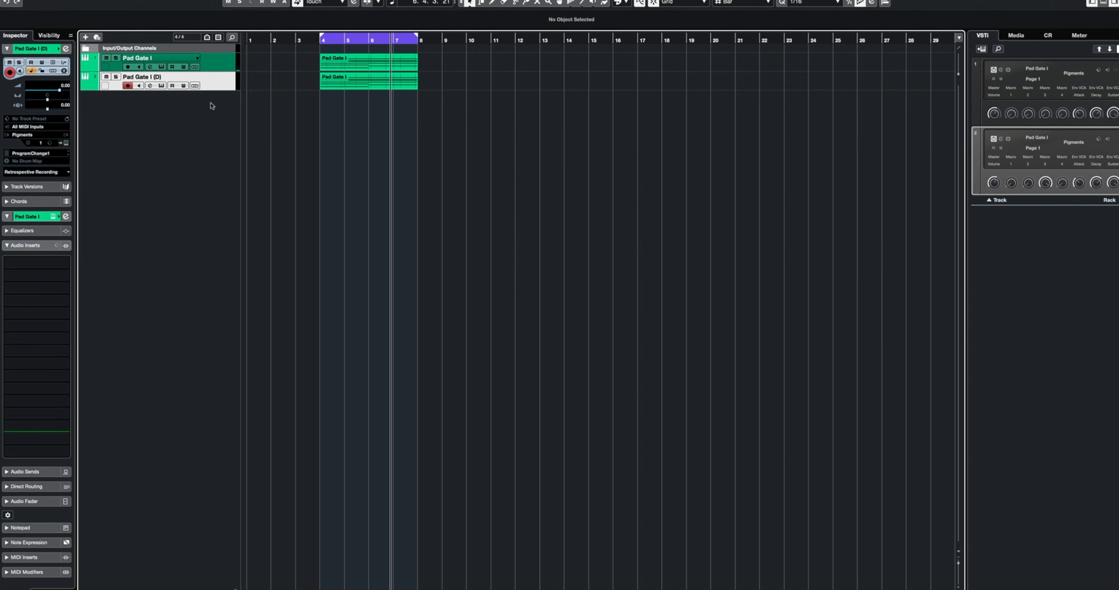
Step: Delete the chord notes from the duplicated track's part, keeping only a single-note line
double_click(326, 82)
left_click_drag(289, 133, 528, 301)
key("Delete")
left_click(382, 334)
key("Delete")
key("Return")
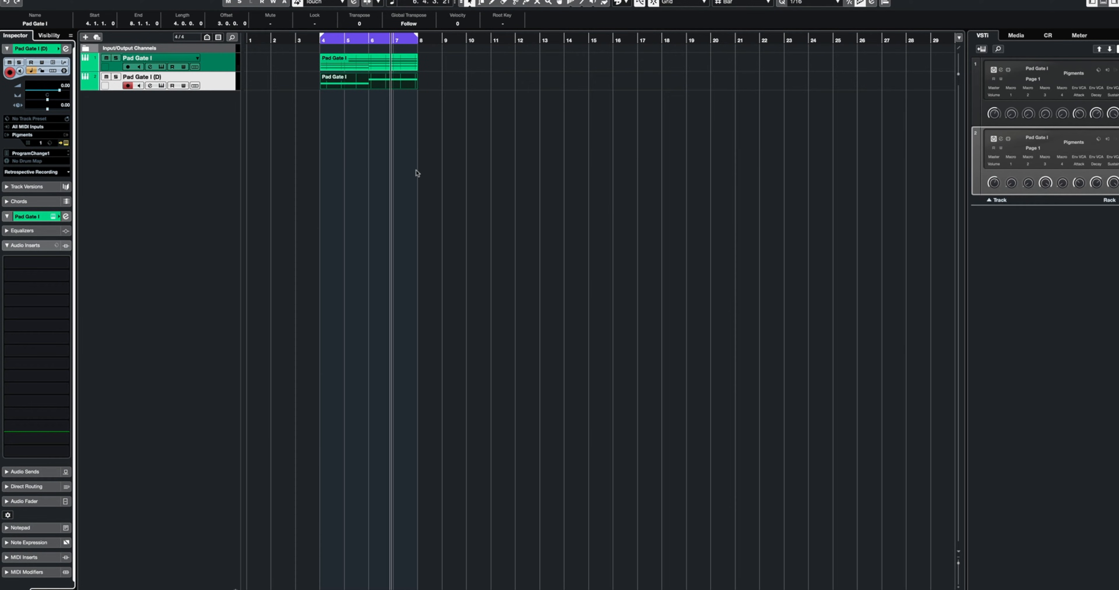
Step: Open the duplicate track's Pigments during playback and remove the Func 1 modulation from the Filter 1 cutoff
key("e")
key("space")
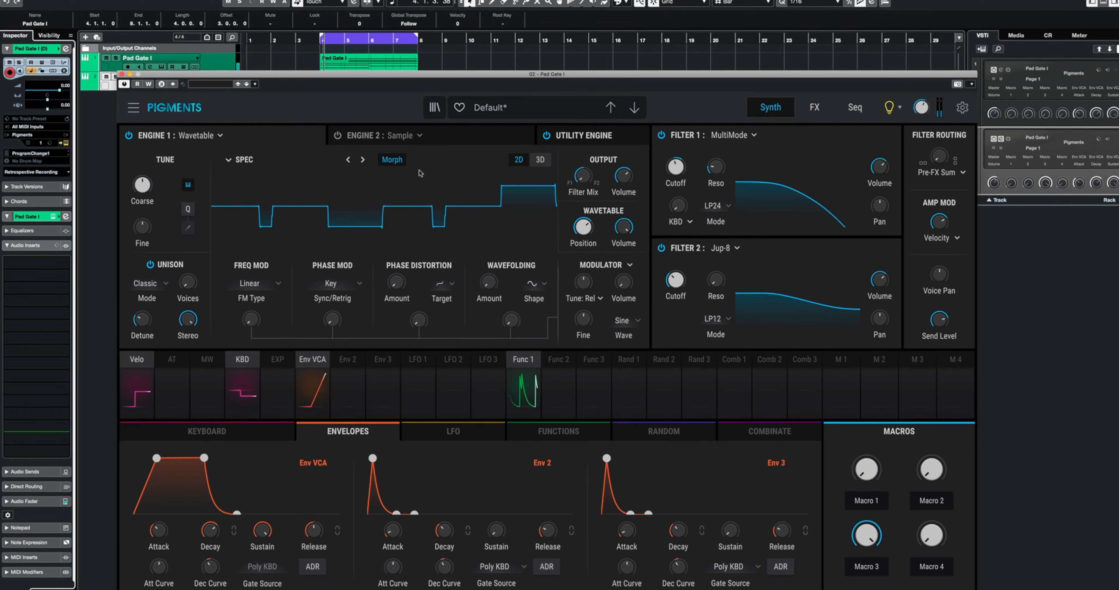
left_click(116, 76)
left_click_drag(651, 74, 655, 23)
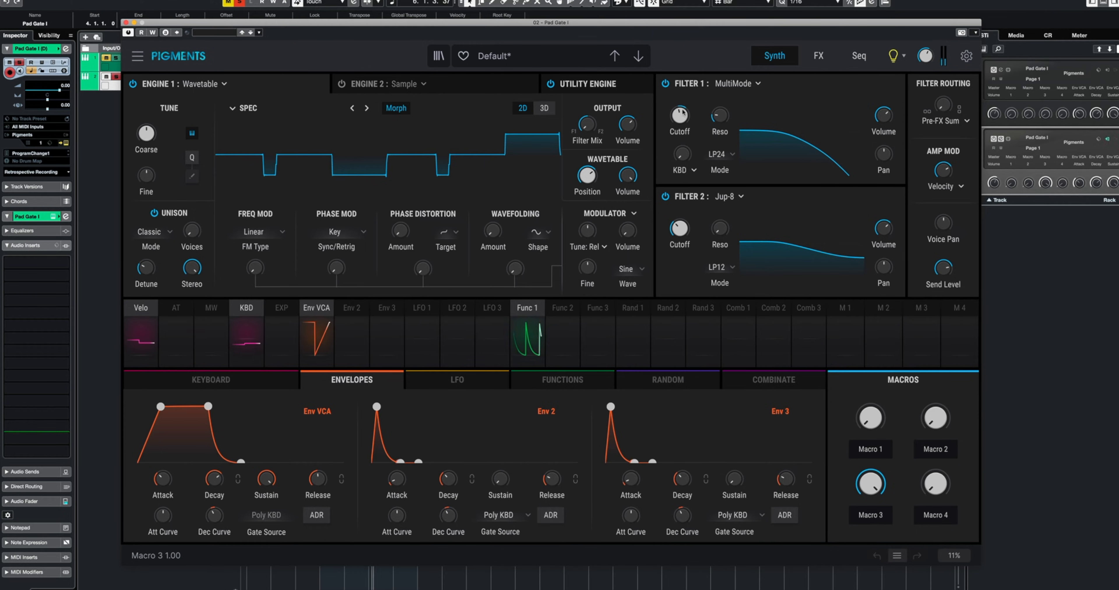
left_click(532, 312)
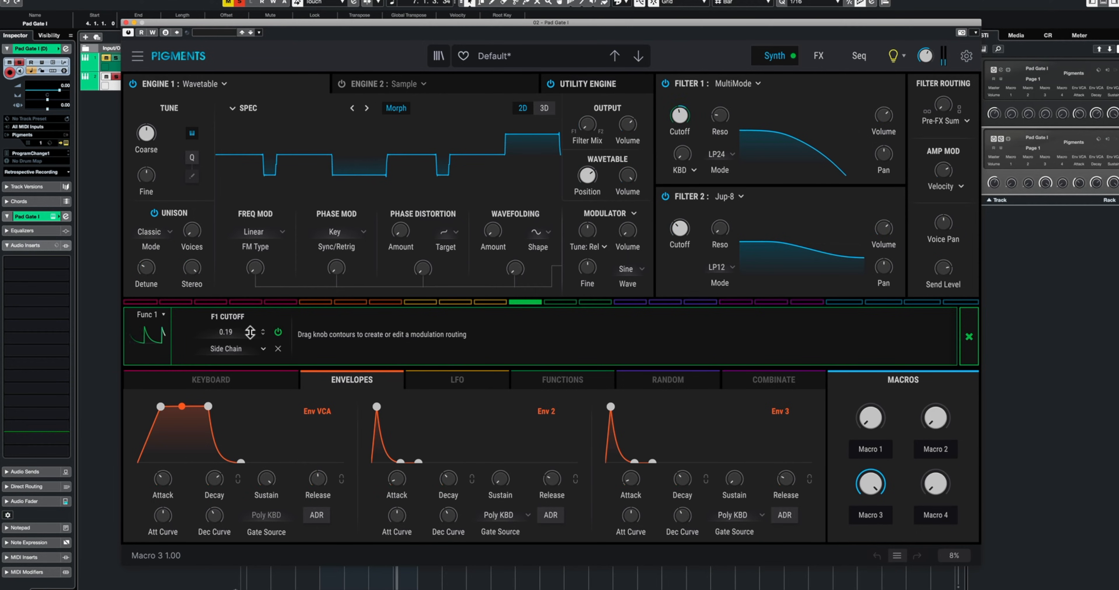
left_click(968, 337)
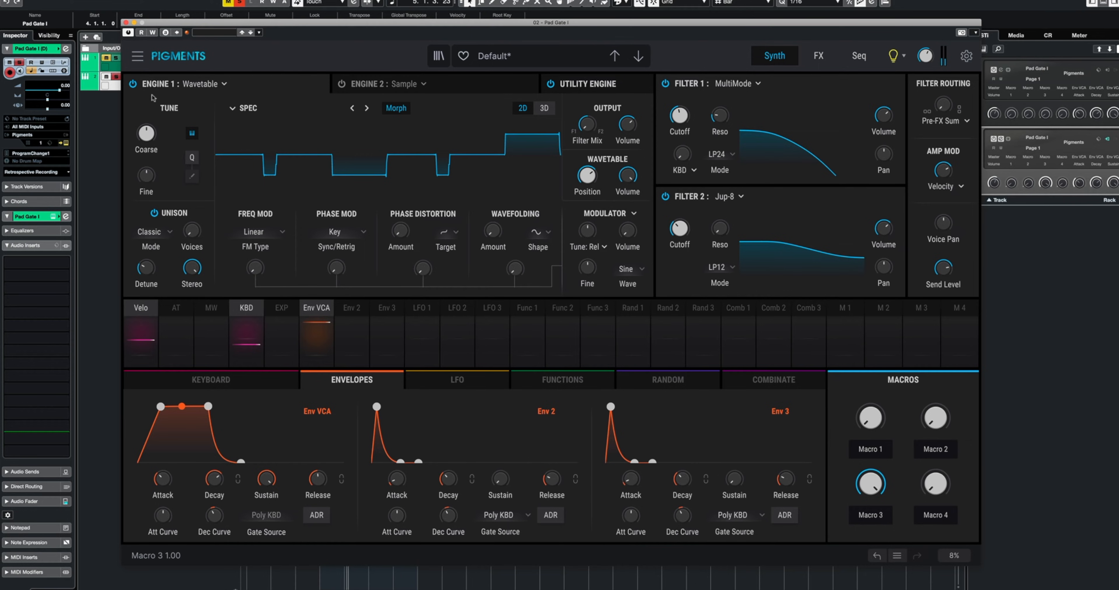
Step: Switch Engine 1's unison mode to Super, adjust its mix, reduce the stereo width and set the detune to about 8.64 %
mouse_move(160, 125)
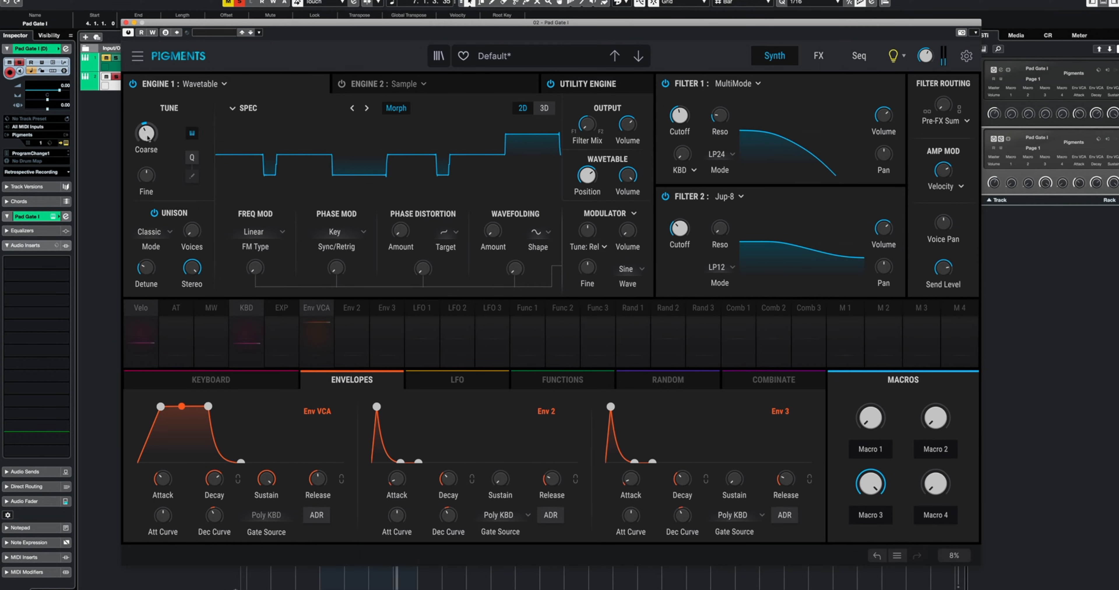
left_click(159, 233)
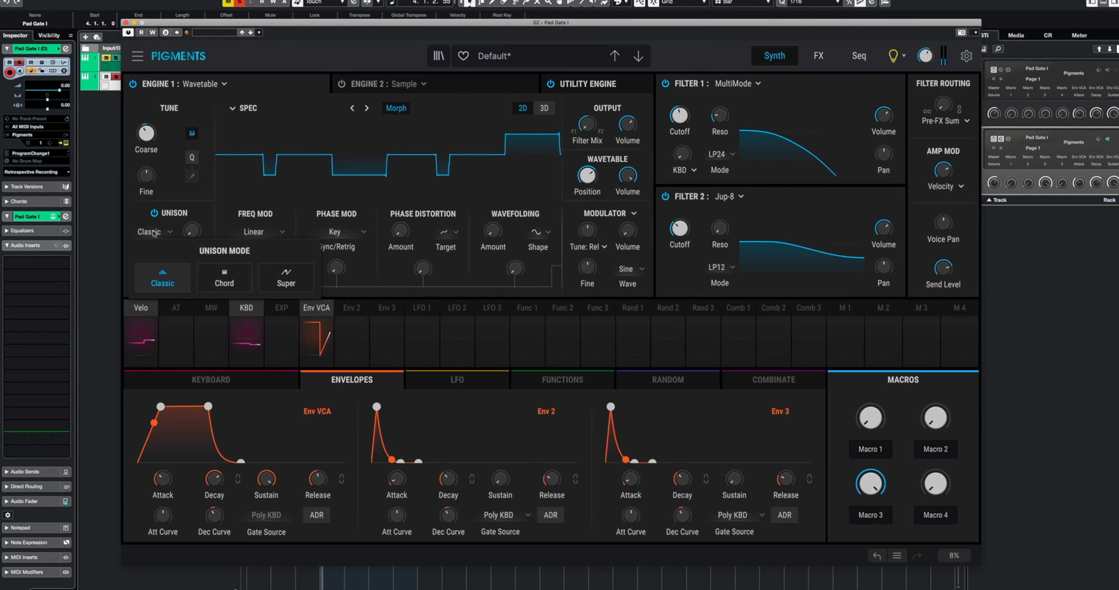
left_click(296, 278)
mouse_move(197, 236)
left_mouse_down()
mouse_move(206, 223)
mouse_move(192, 229)
left_mouse_up()
left_click_drag(192, 268, 192, 305)
left_click_drag(192, 231, 192, 228)
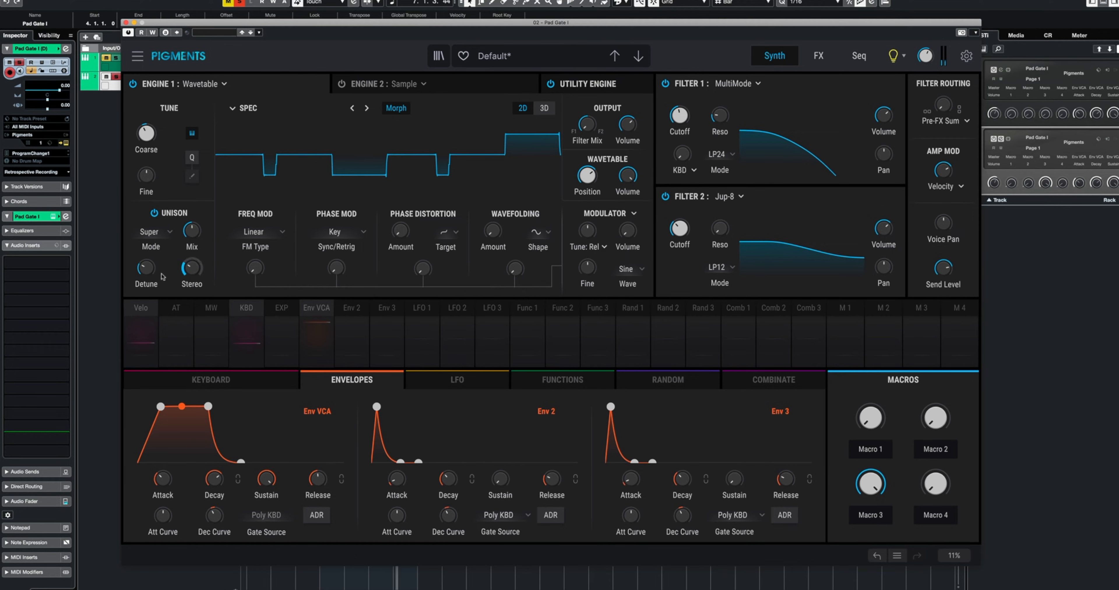
mouse_move(146, 268)
left_mouse_down()
mouse_move(146, 257)
mouse_move(146, 275)
left_mouse_up()
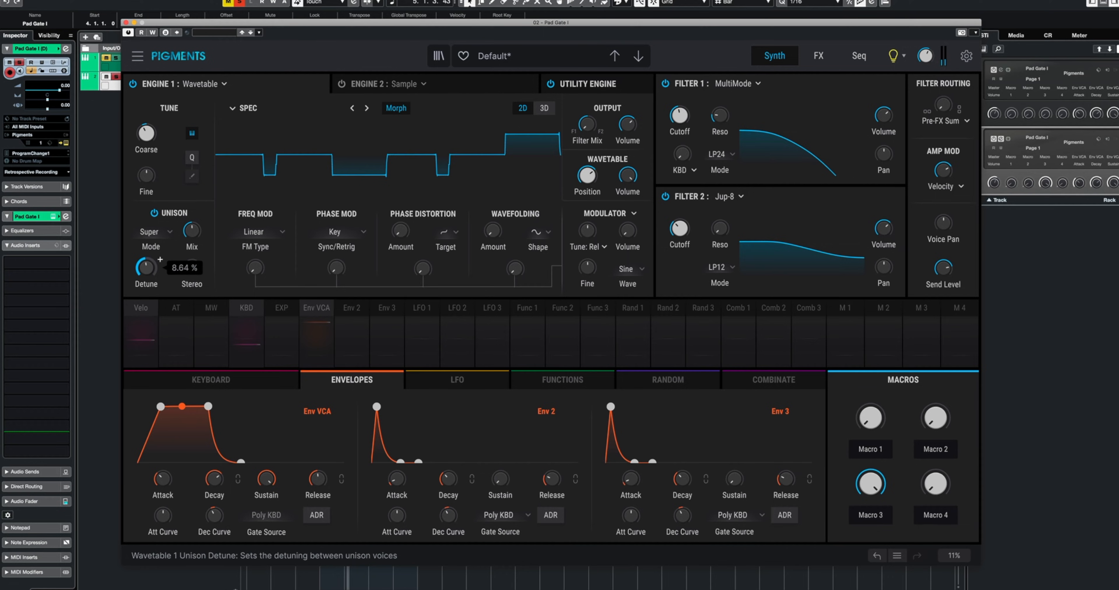
Step: Set Engine 1's phase modulation amount to 0.388 and raise its wavefolding modulation amount
left_click_drag(335, 269, 335, 256)
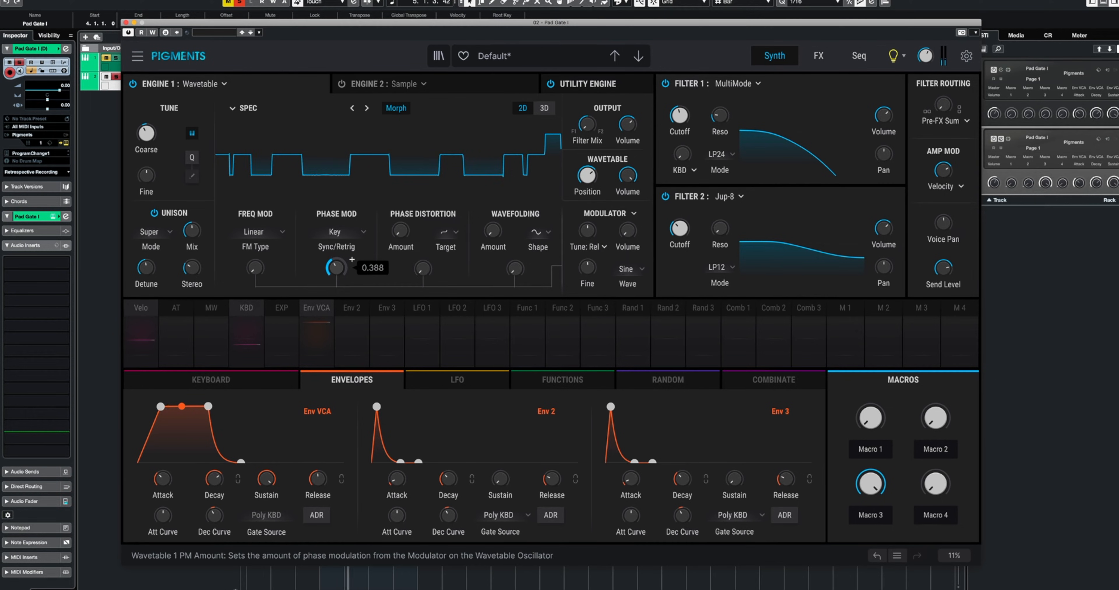
left_click_drag(255, 268, 255, 269)
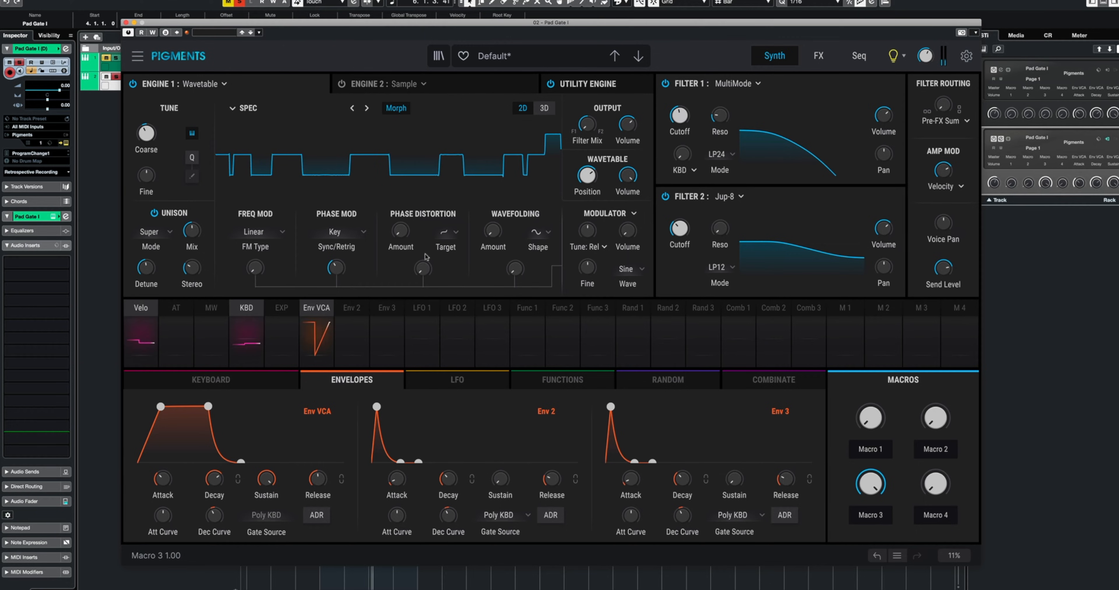
mouse_move(423, 269)
left_mouse_down()
mouse_move(423, 247)
mouse_move(424, 268)
left_mouse_up()
left_click_drag(521, 273, 520, 255)
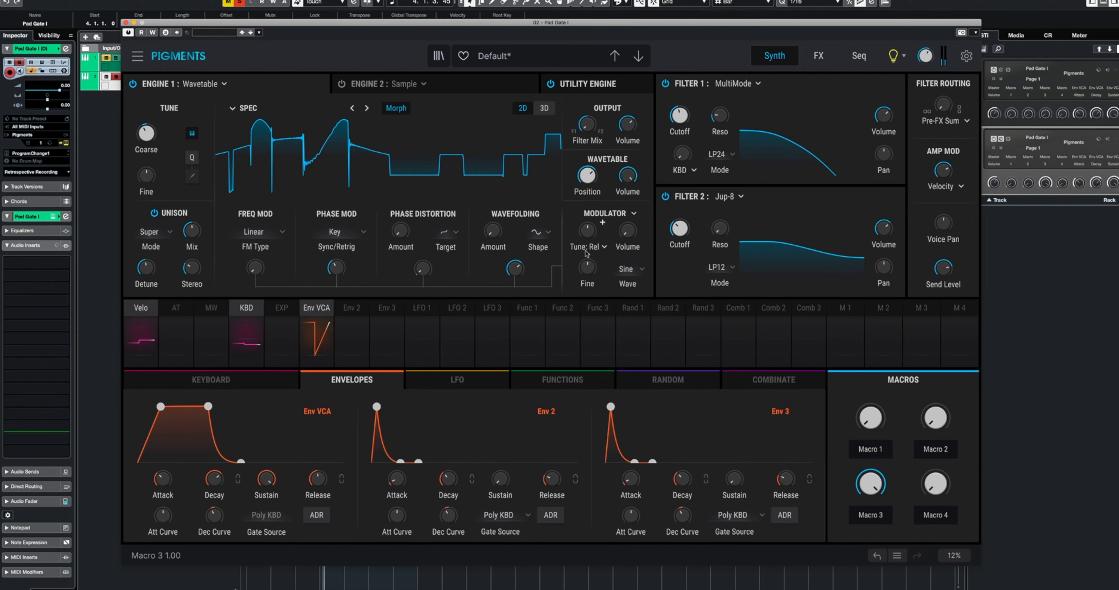
Step: Assign Function 1 to the Filter 1 cutoff with a modulation amount of 0.05
left_click(562, 379)
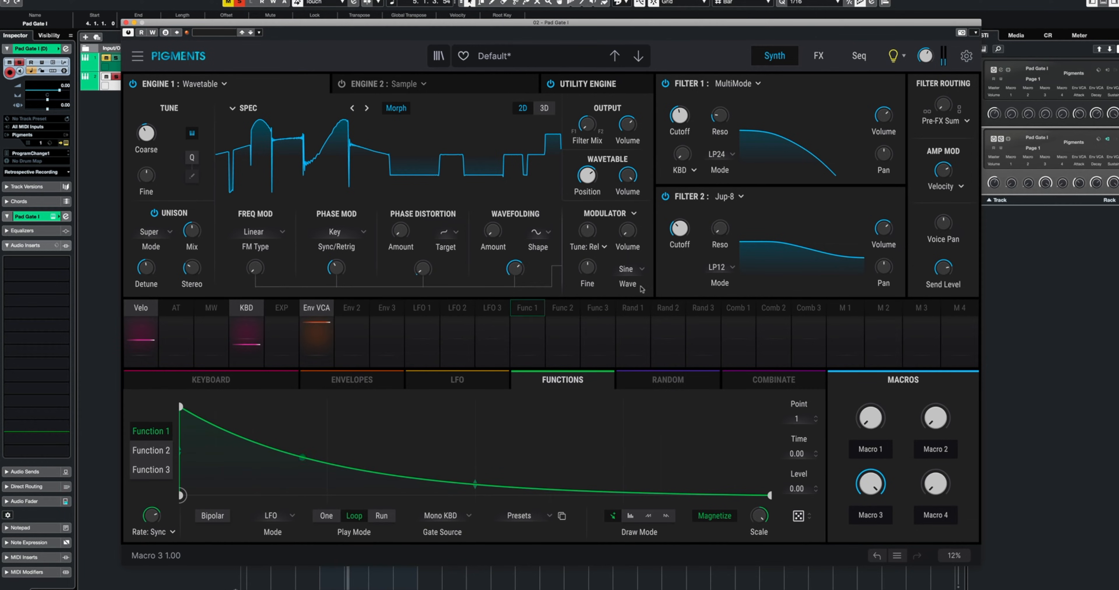
left_click(694, 107)
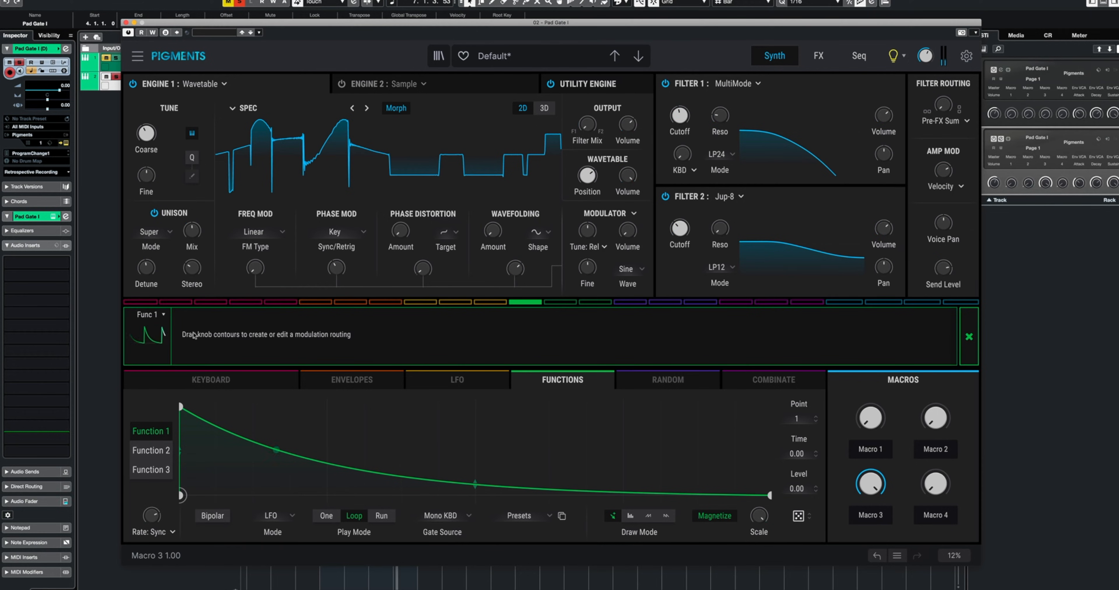
left_click_drag(679, 105, 680, 102)
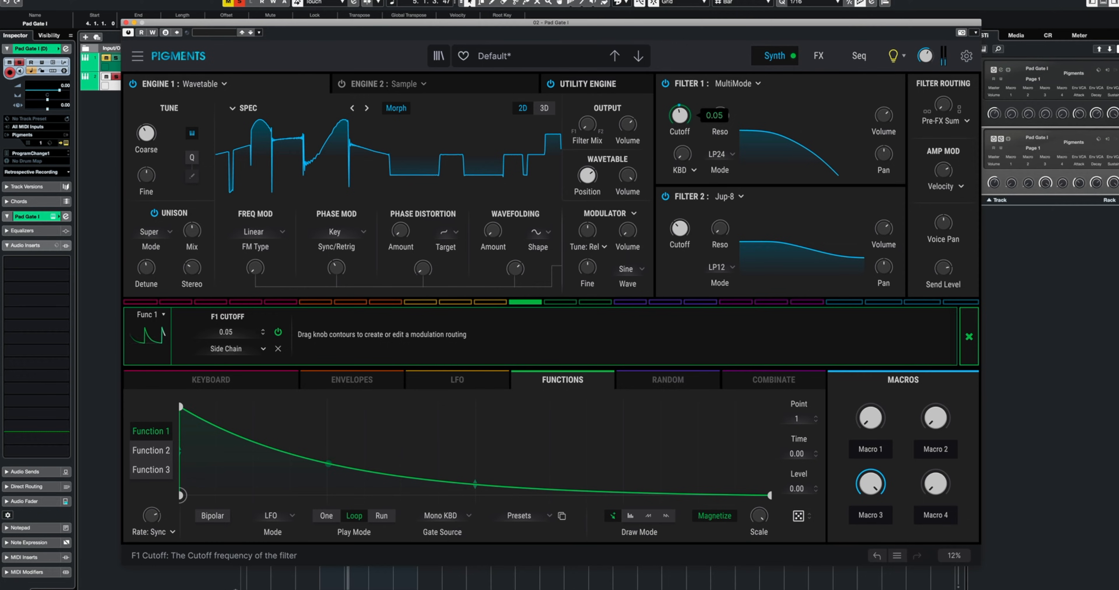
left_click(969, 337)
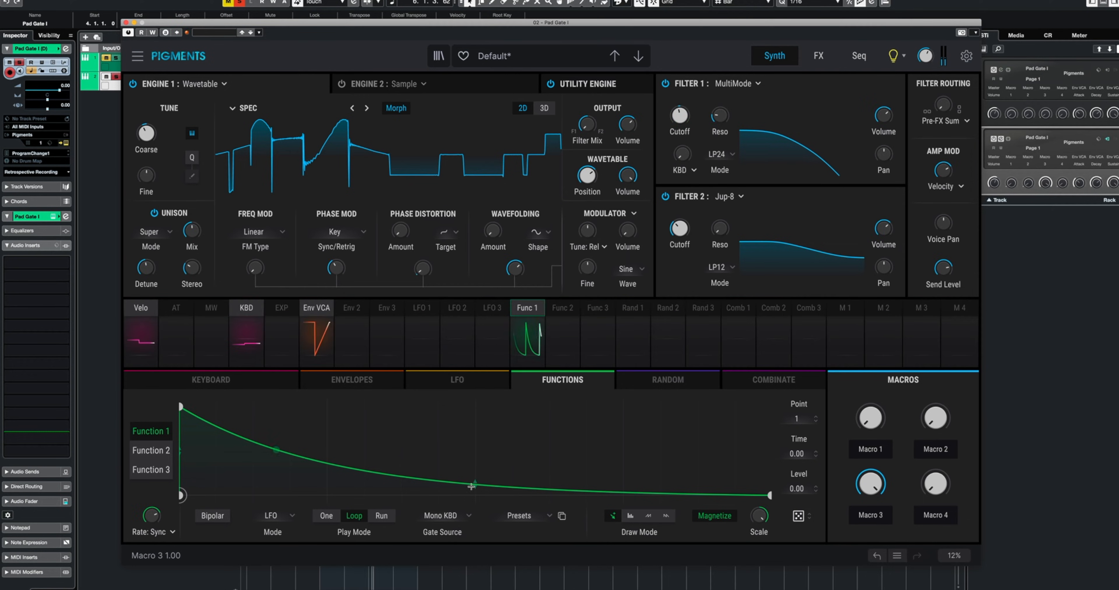
Step: Flatten Function 1's decay curve to nearly linear and assign it to the Filter 2 cutoff with an amount of 0.03
mouse_move(475, 448)
left_mouse_down()
mouse_move(475, 482)
mouse_move(475, 461)
left_mouse_up()
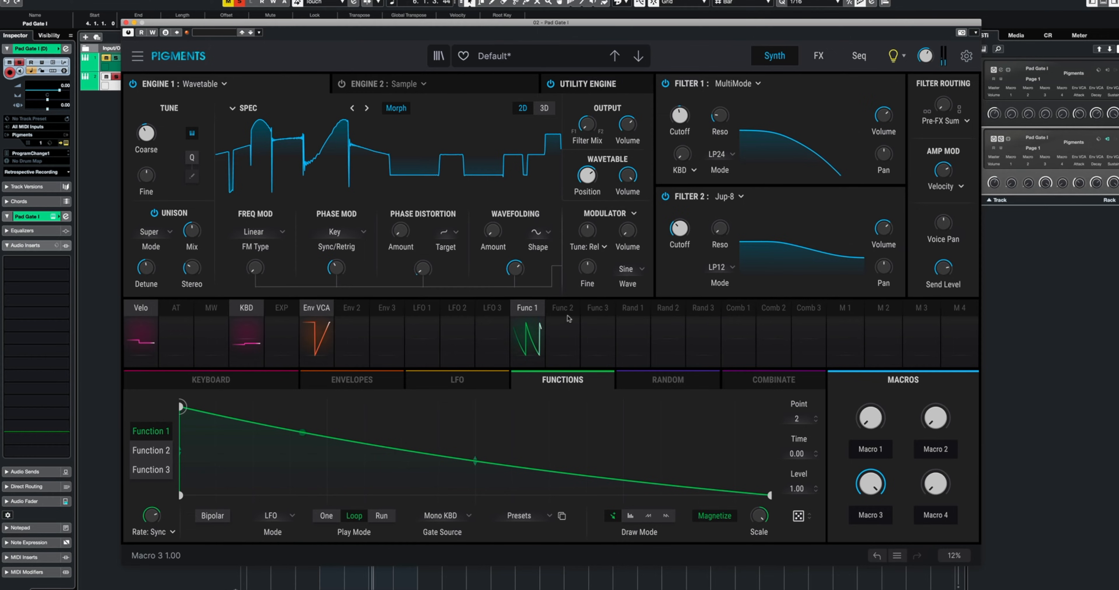
left_click(526, 334)
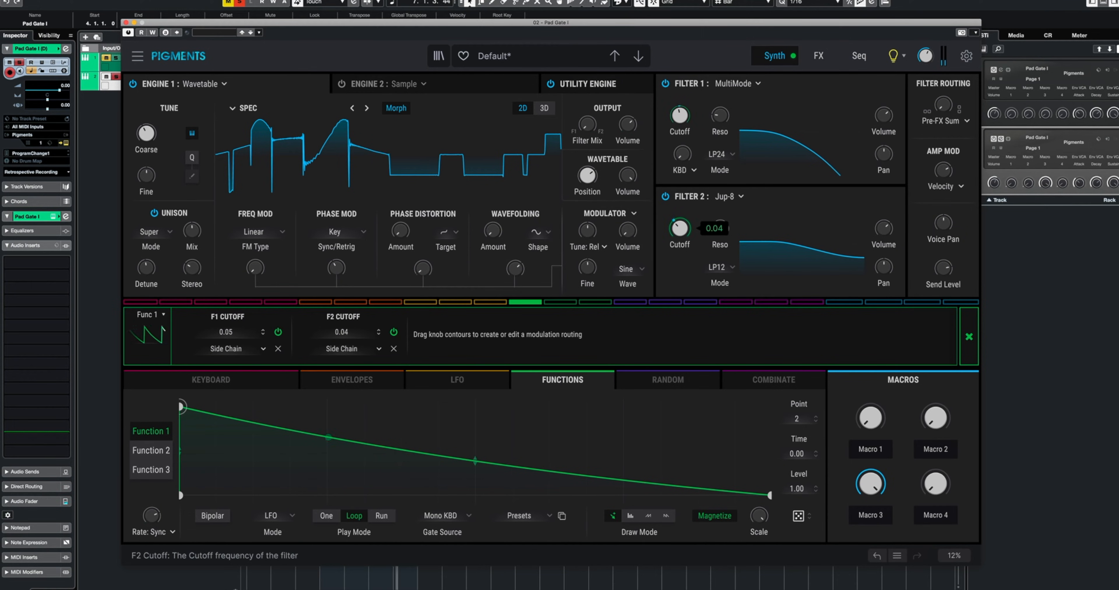
left_click_drag(679, 219, 689, 224)
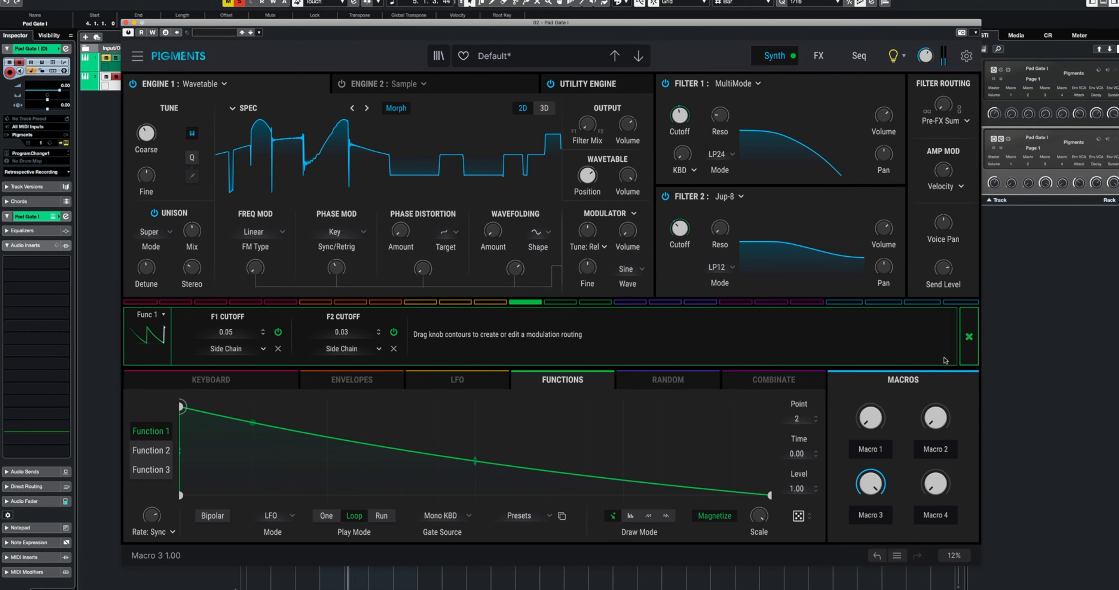
Step: Replace the reverb in FX A with a compressor, lower its threshold and lengthen its release
left_click(820, 56)
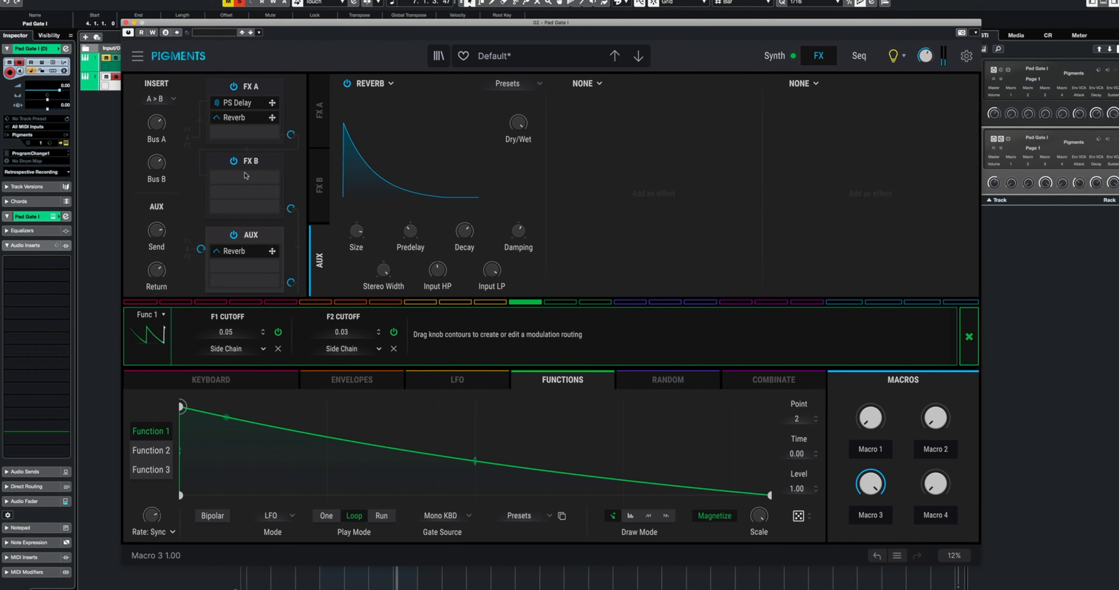
left_click(251, 132)
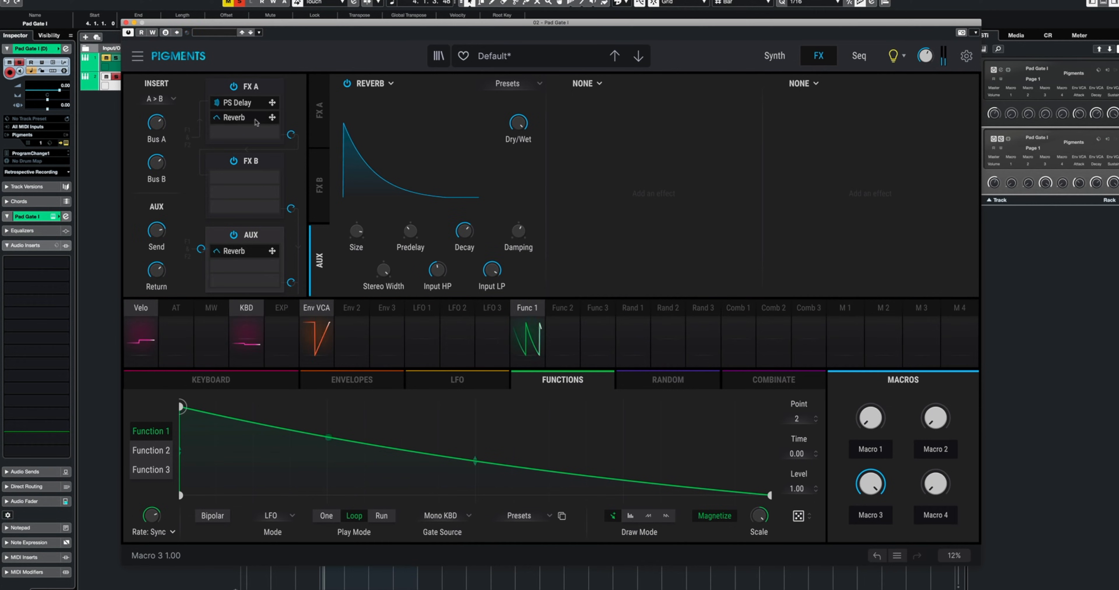
left_click(250, 86)
left_click(722, 84)
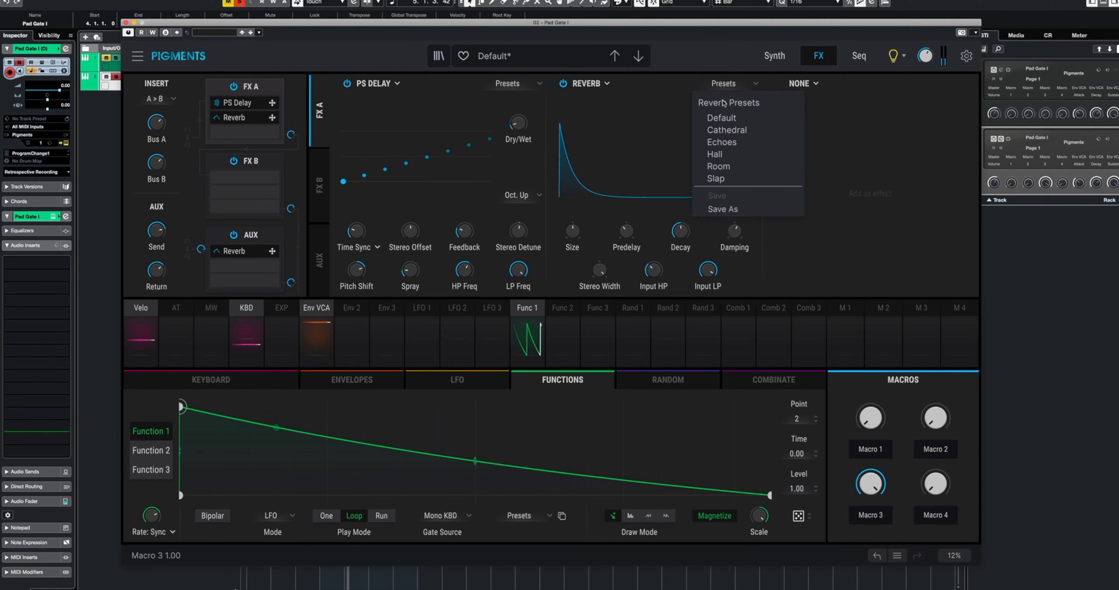
left_click(608, 97)
left_click(600, 84)
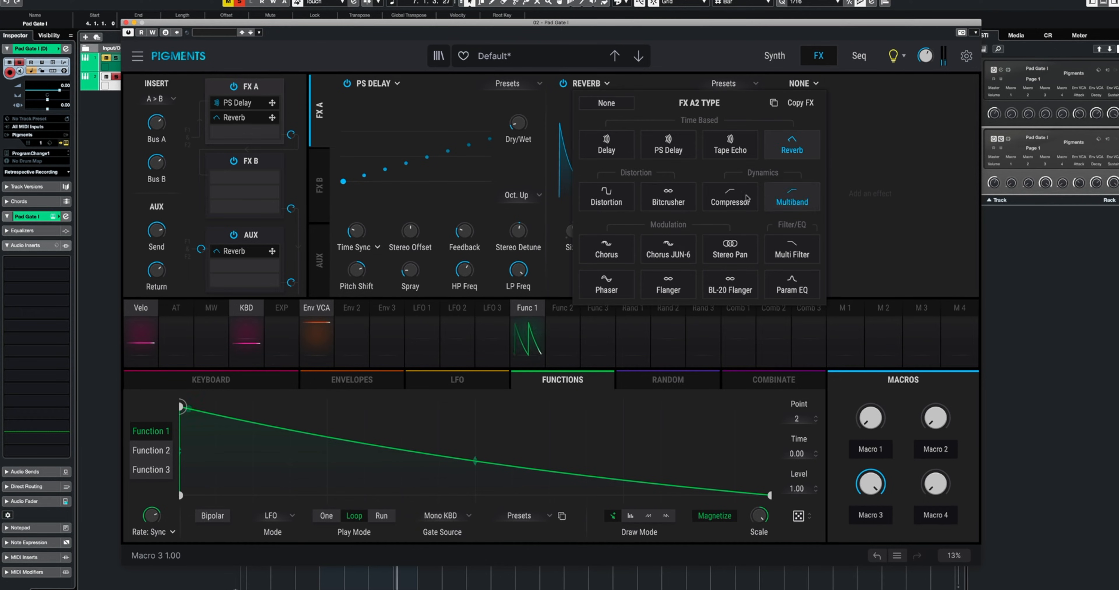
left_click(734, 199)
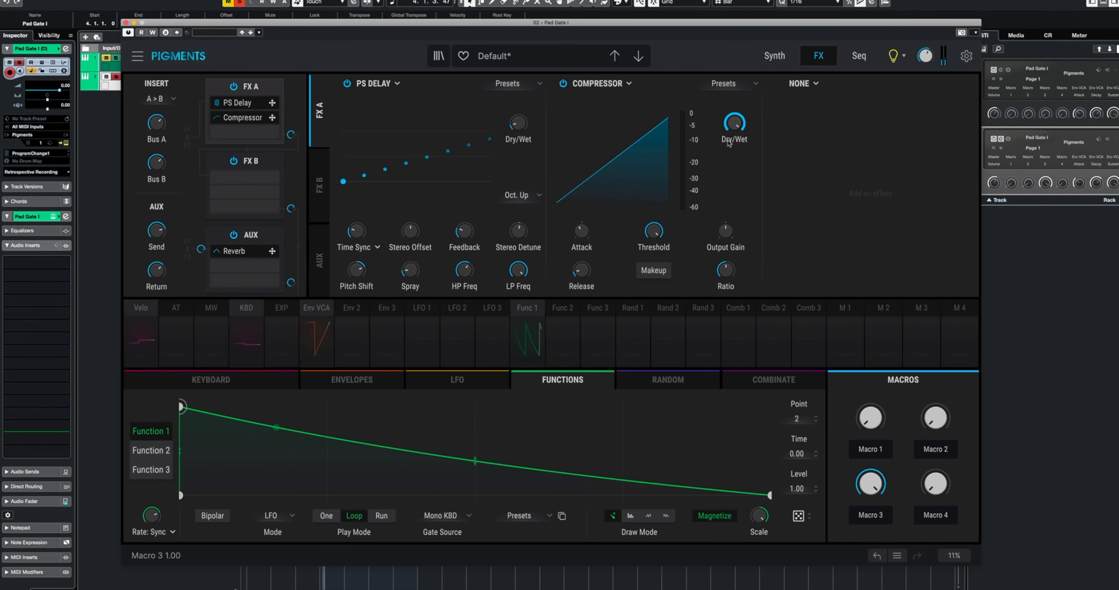
left_click_drag(665, 228, 654, 229)
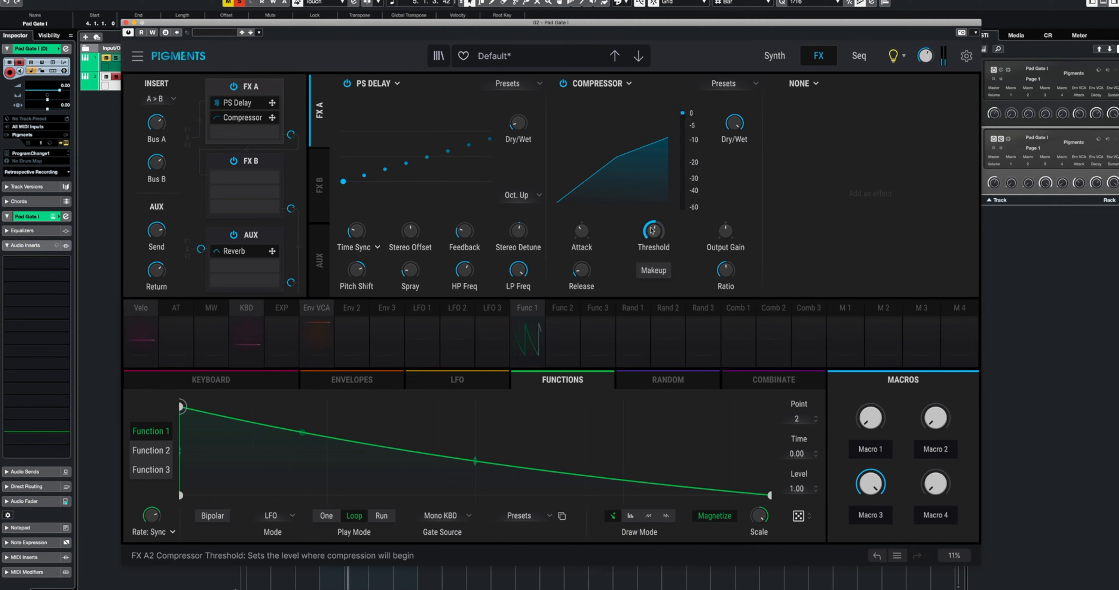
left_click_drag(581, 270, 595, 259)
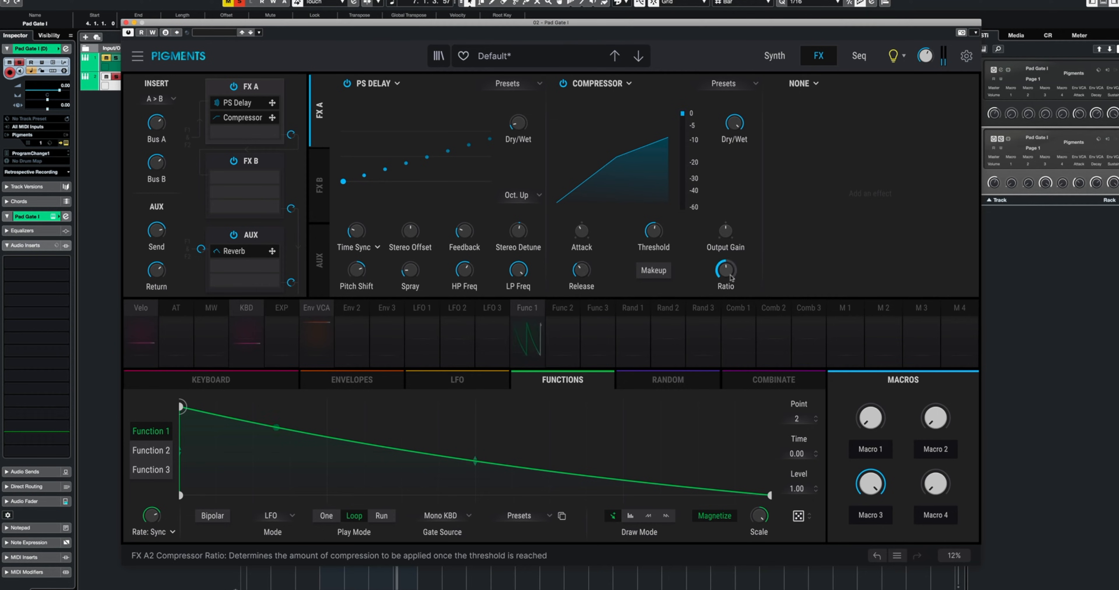
Step: Lower the compressor's ratio and dry/wet mix, enable its makeup gain, and compare the sound with the compressor bypassed and active
left_click_drag(740, 265, 726, 262)
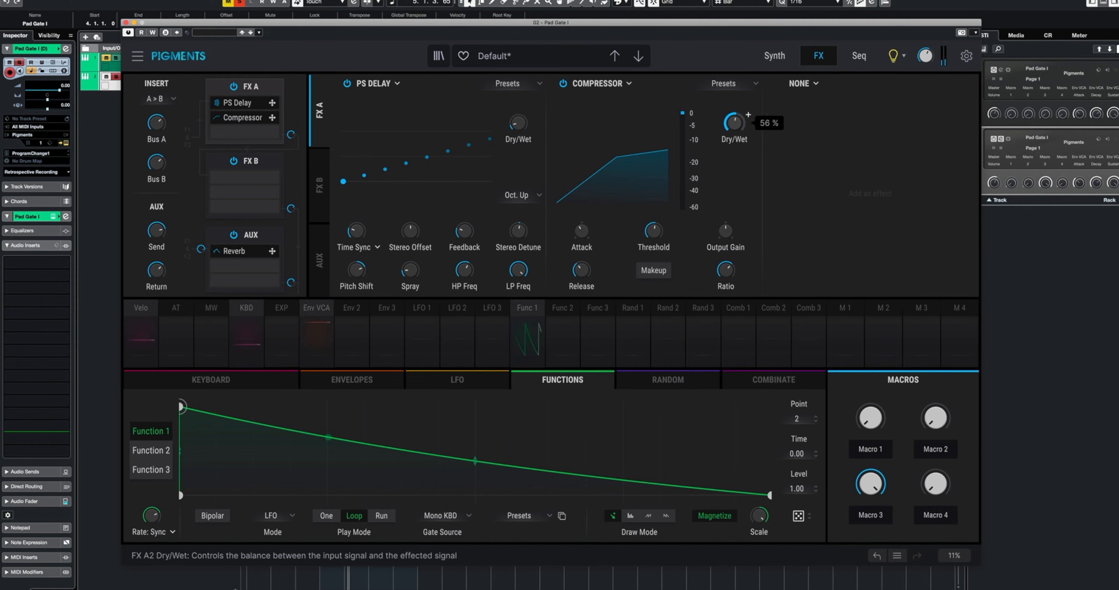
left_click(653, 270)
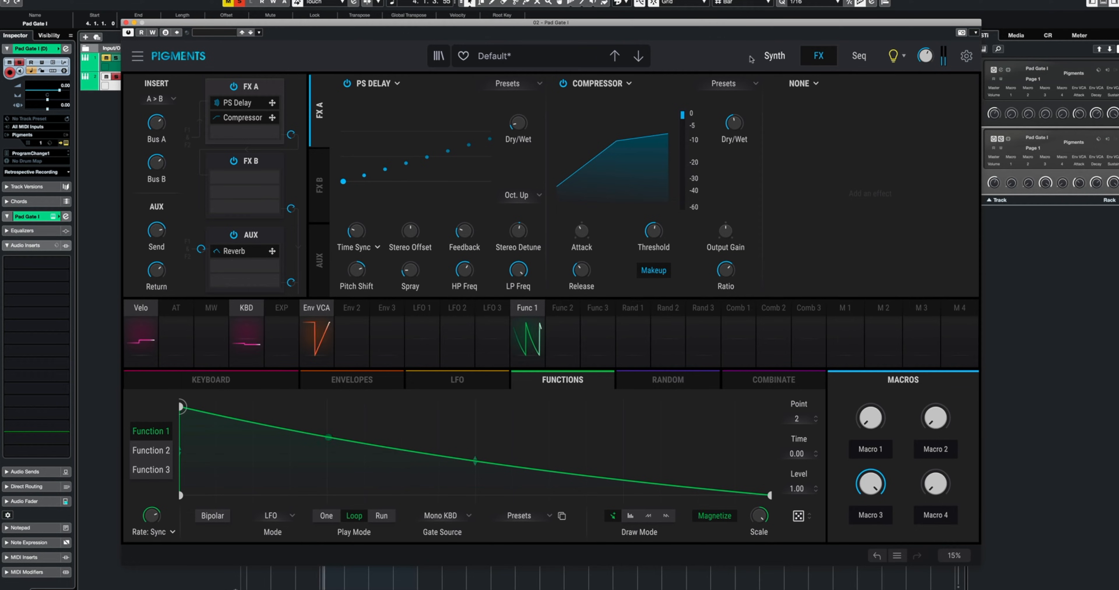
left_click(561, 84)
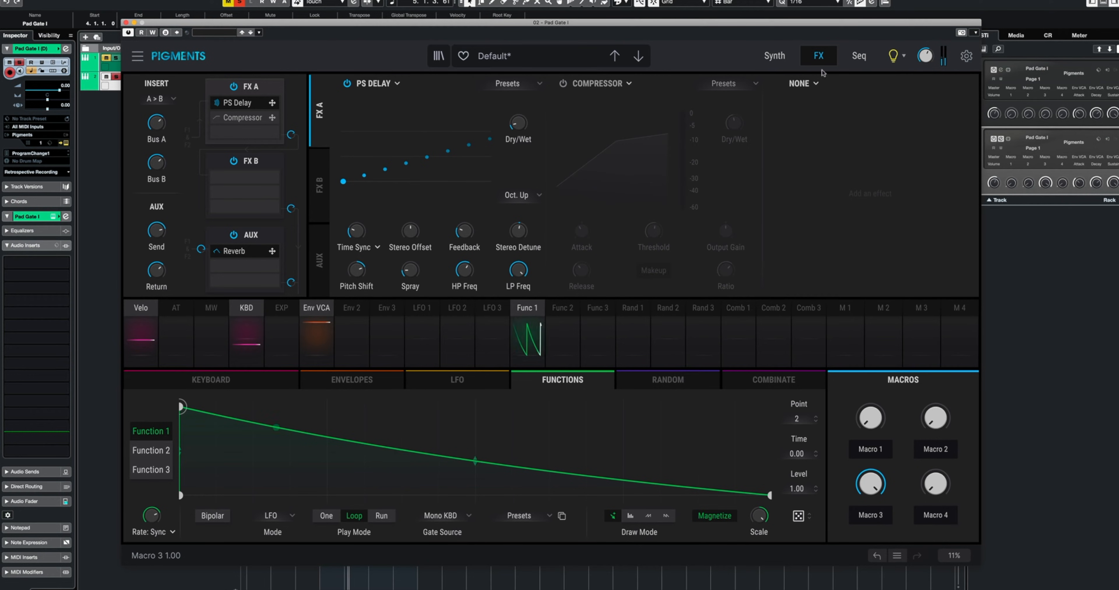
left_click(563, 84)
Step: Lower Filter 2's cutoff to about 70 Hz and switch its mode to LP24
left_click(774, 55)
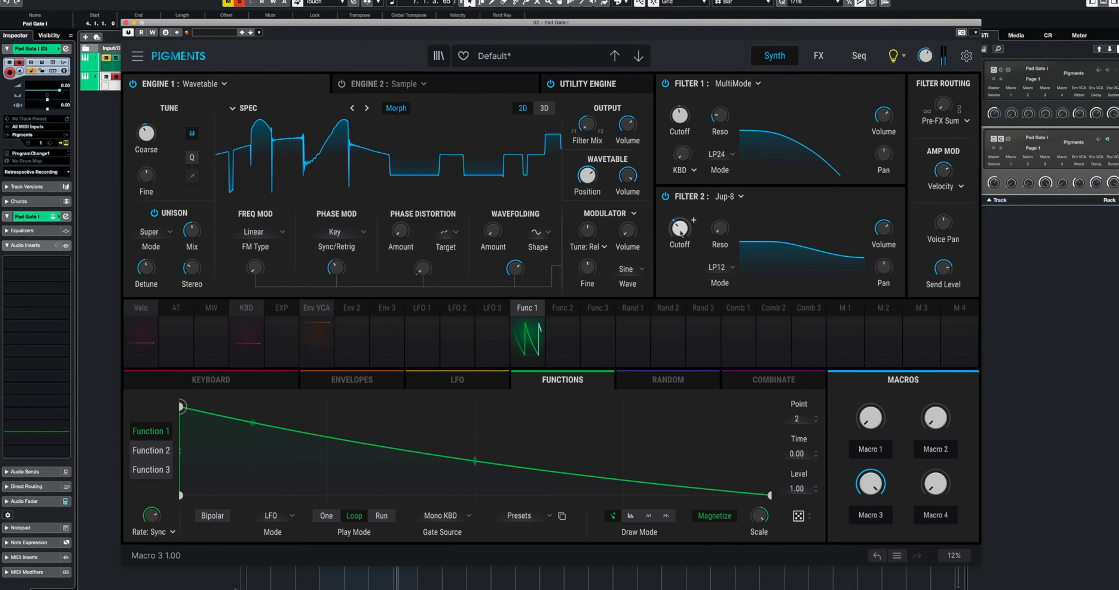
left_click_drag(681, 230, 681, 247)
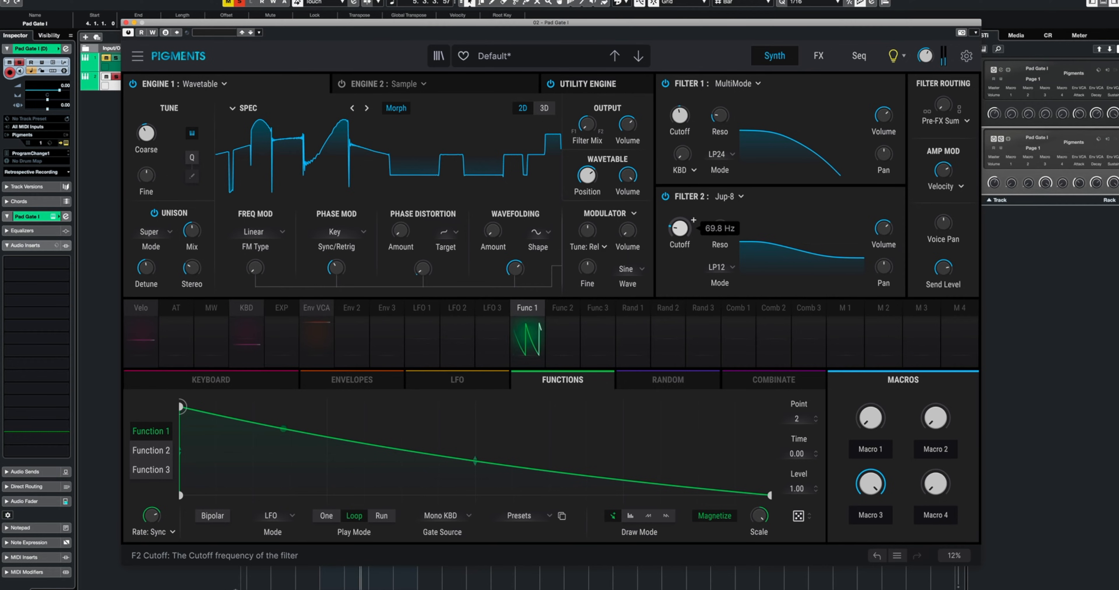
left_click(721, 268)
left_click(727, 316)
left_click_drag(680, 228, 679, 230)
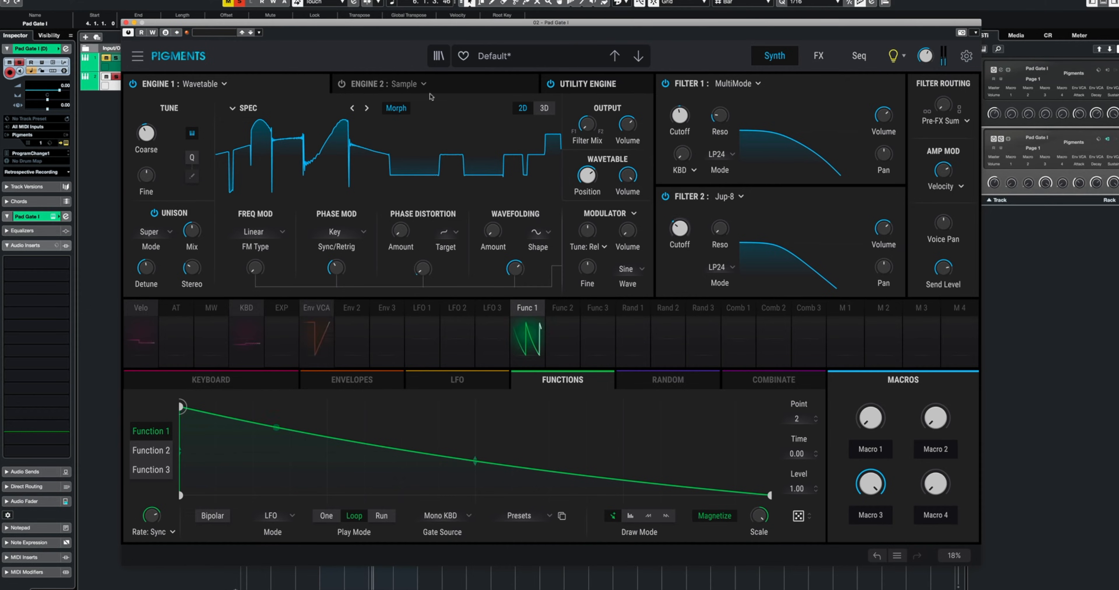
Step: Solo Pad Gate I alongside its duplicate track and rename the duplicate Pad Bass
left_click(125, 22)
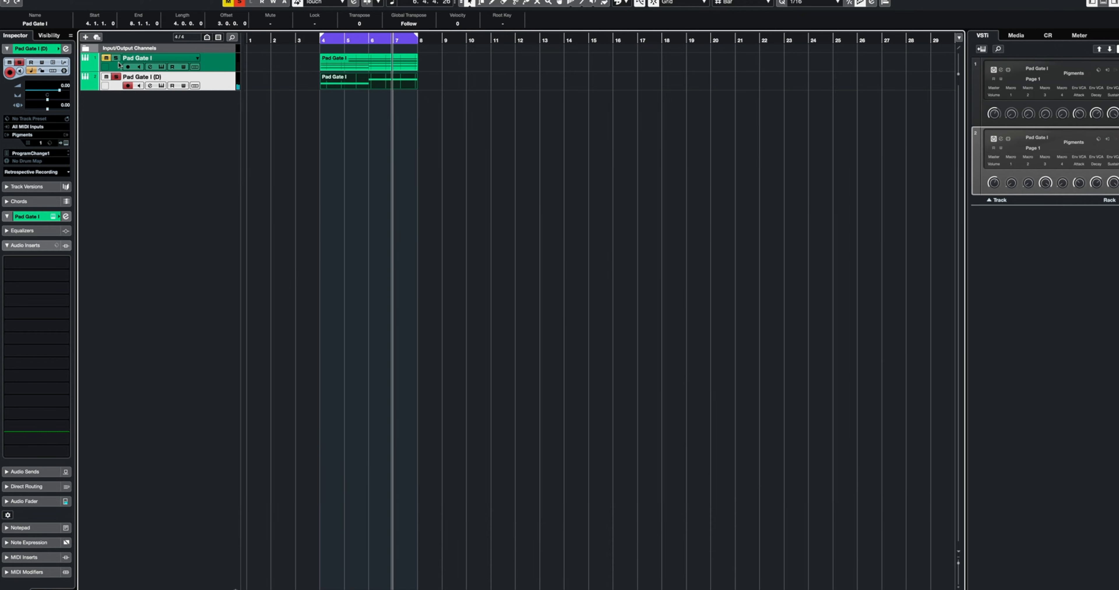
key("KP_1")
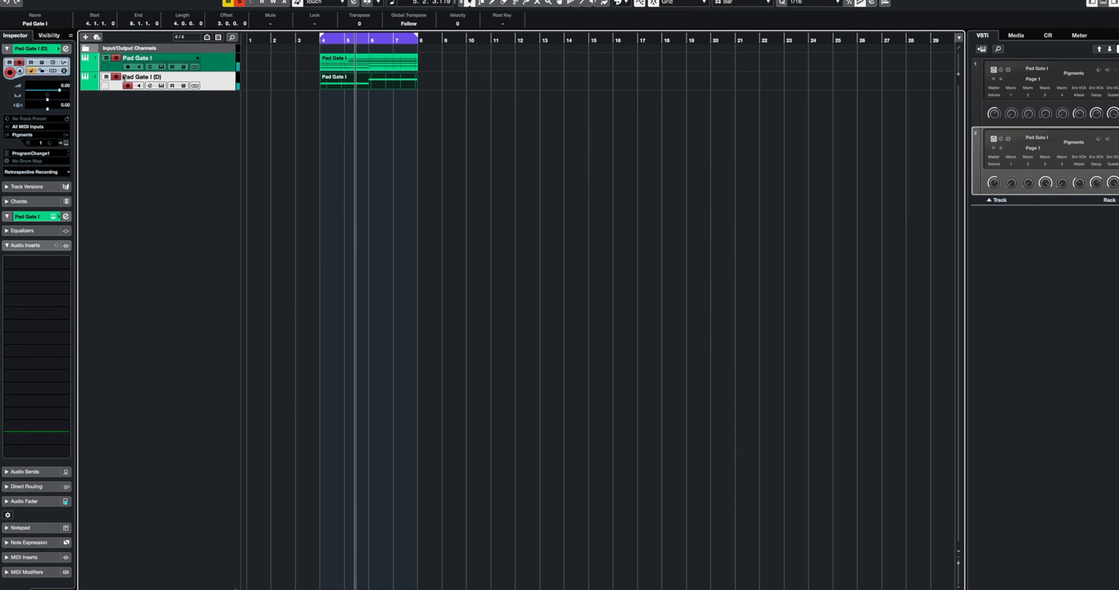
double_click(143, 76)
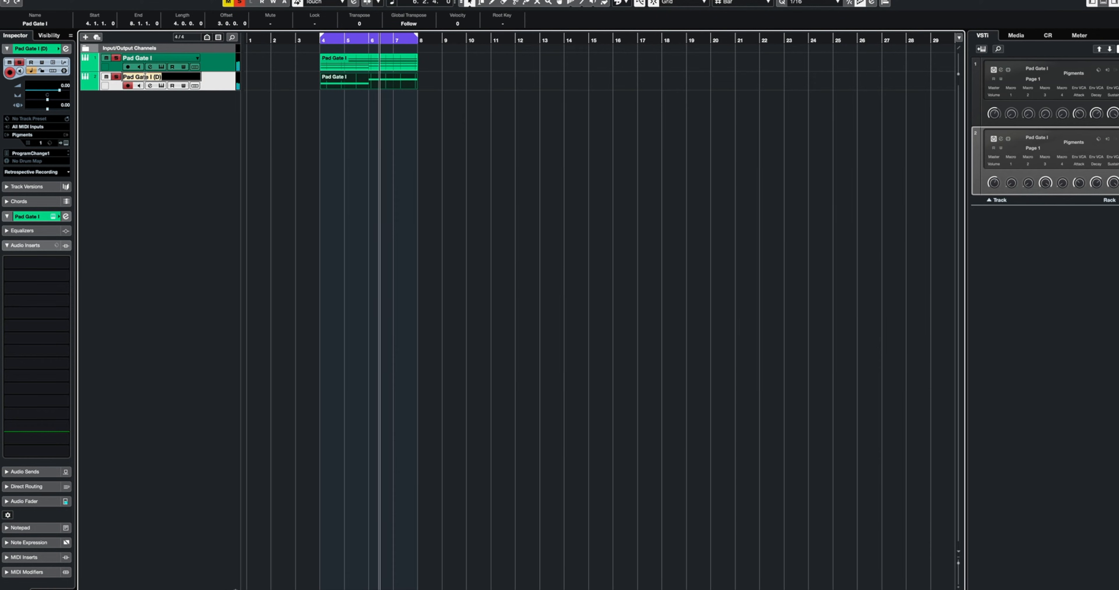
type("Pad Bass")
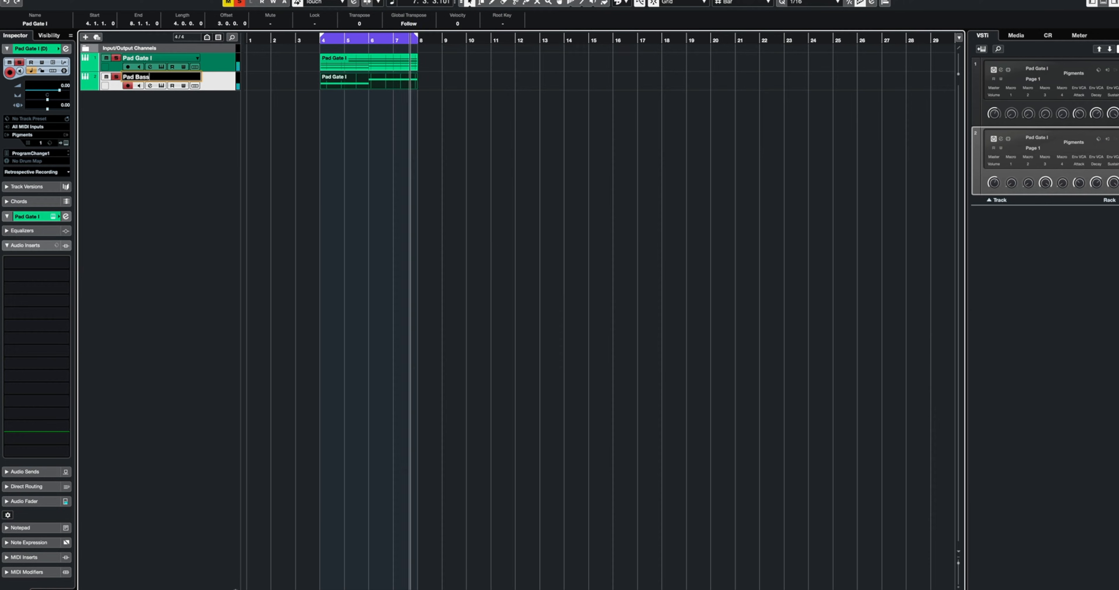
key("Return")
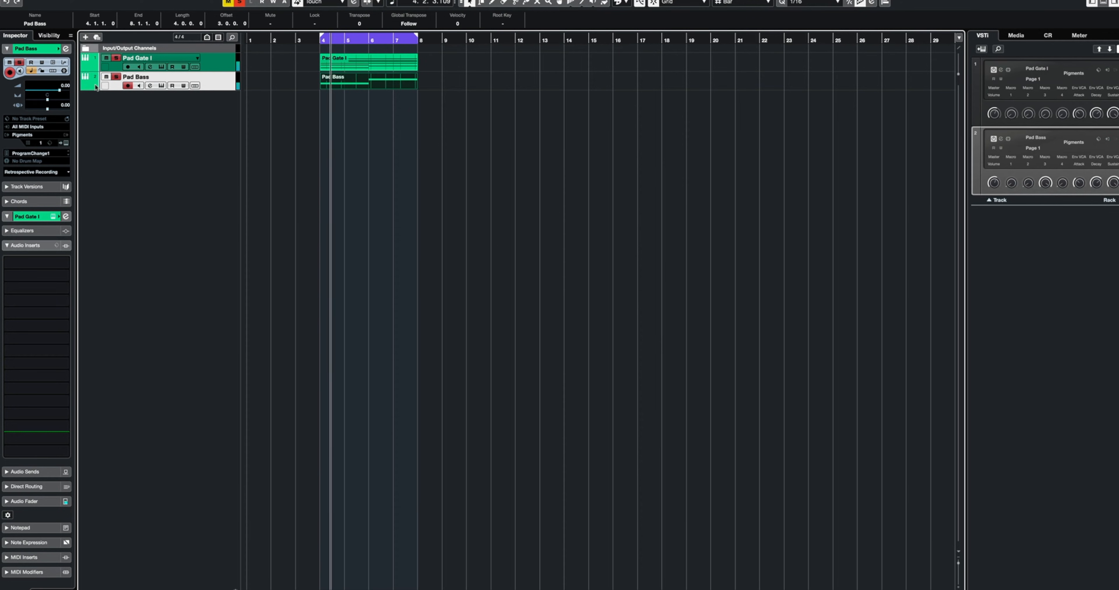
Step: Colour the Pad Bass track orange and deselect its clip
left_click(105, 85)
left_click(105, 109)
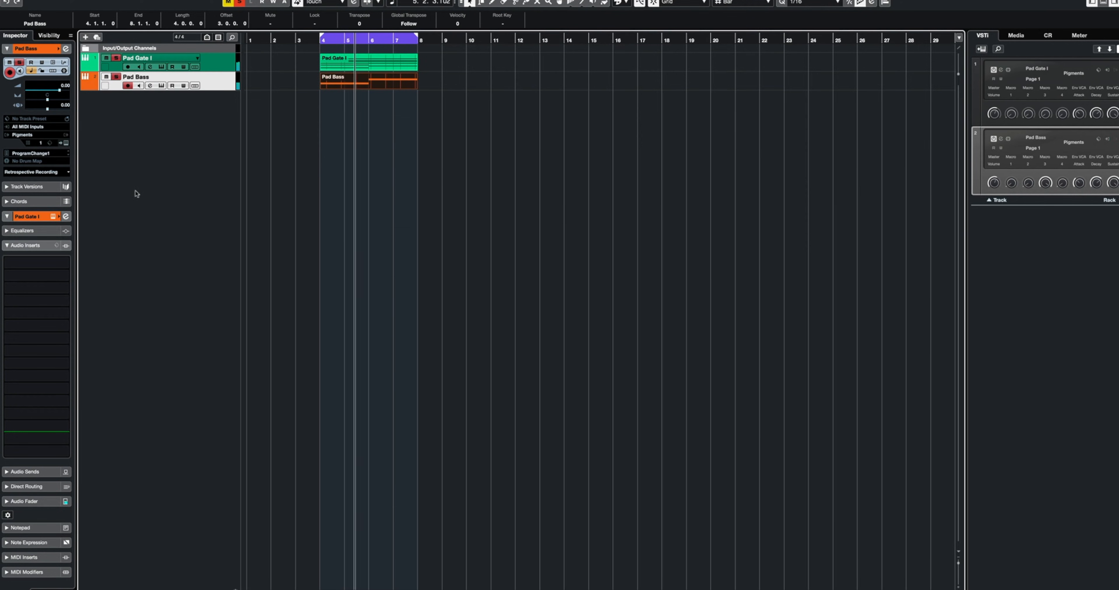
left_click(317, 260)
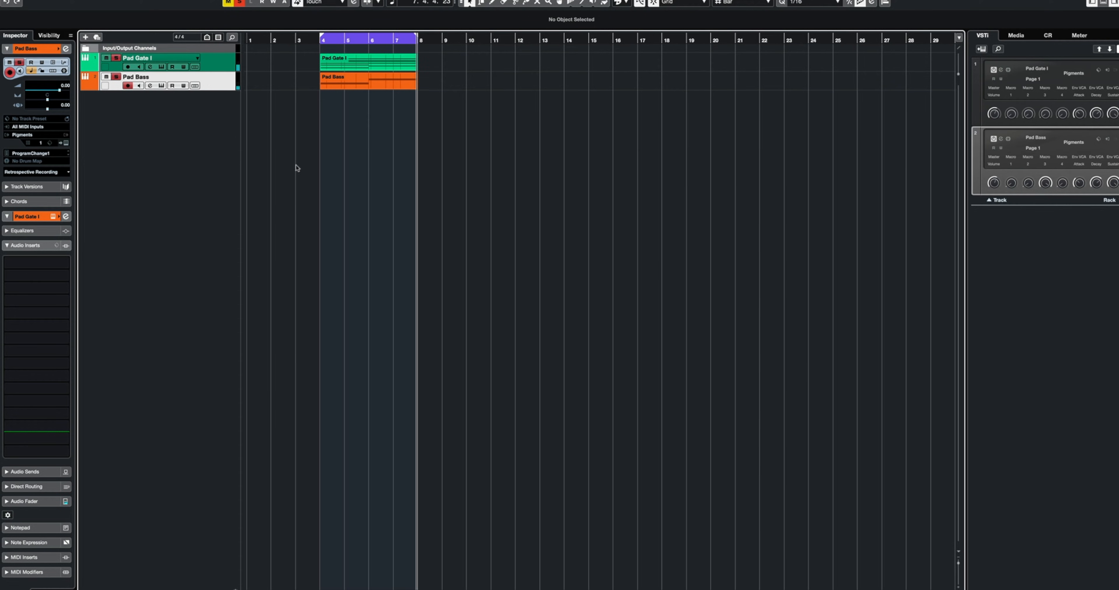
Step: Add one instrument track using Vital, routed to Stereo Out
left_click(982, 50)
left_click(513, 205)
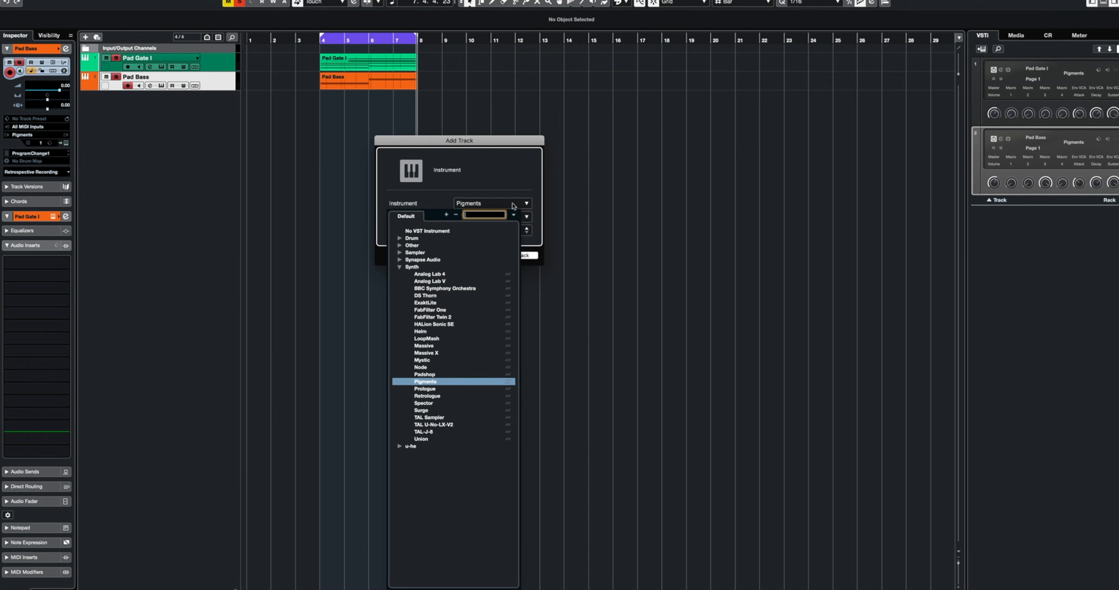
type("vital")
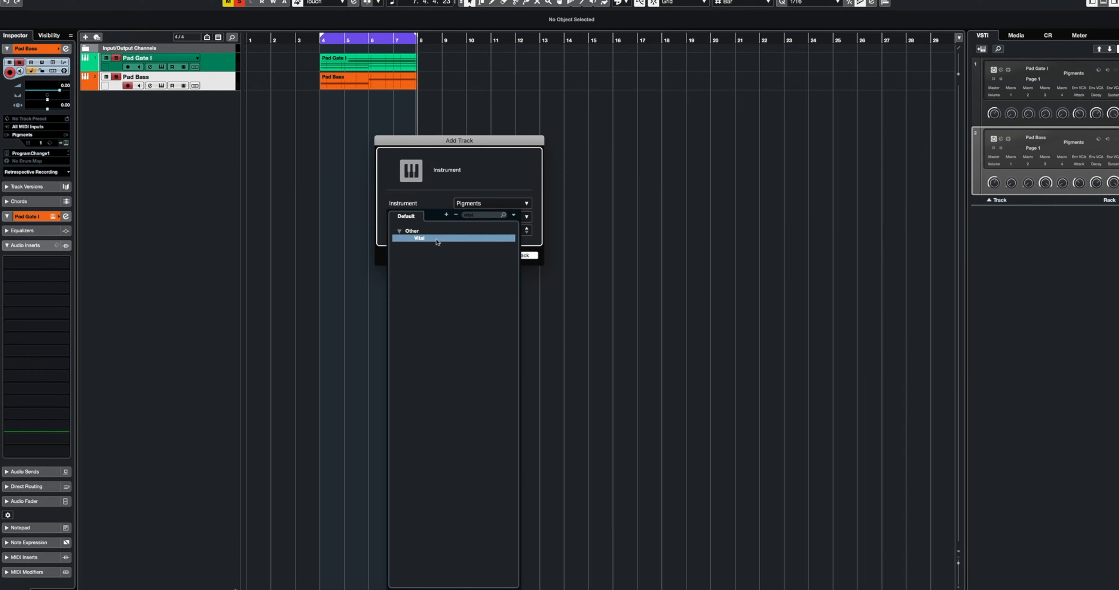
left_click(438, 238)
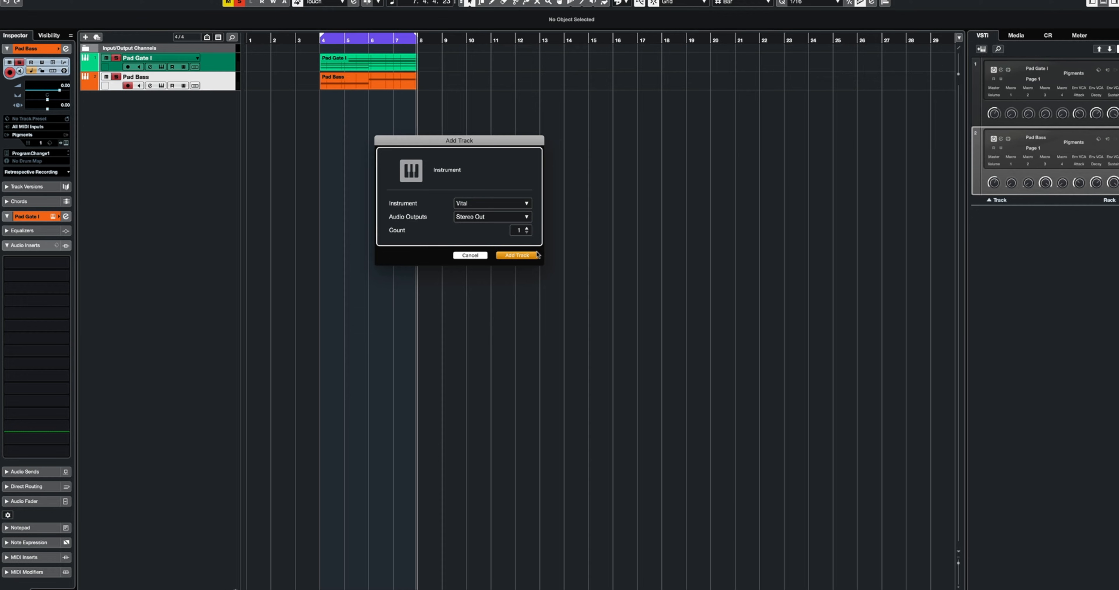
left_click(537, 255)
Step: Sort Vital's presets by date, load VC The Chase DH, and return to the synth view
left_click_drag(531, 116, 487, 56)
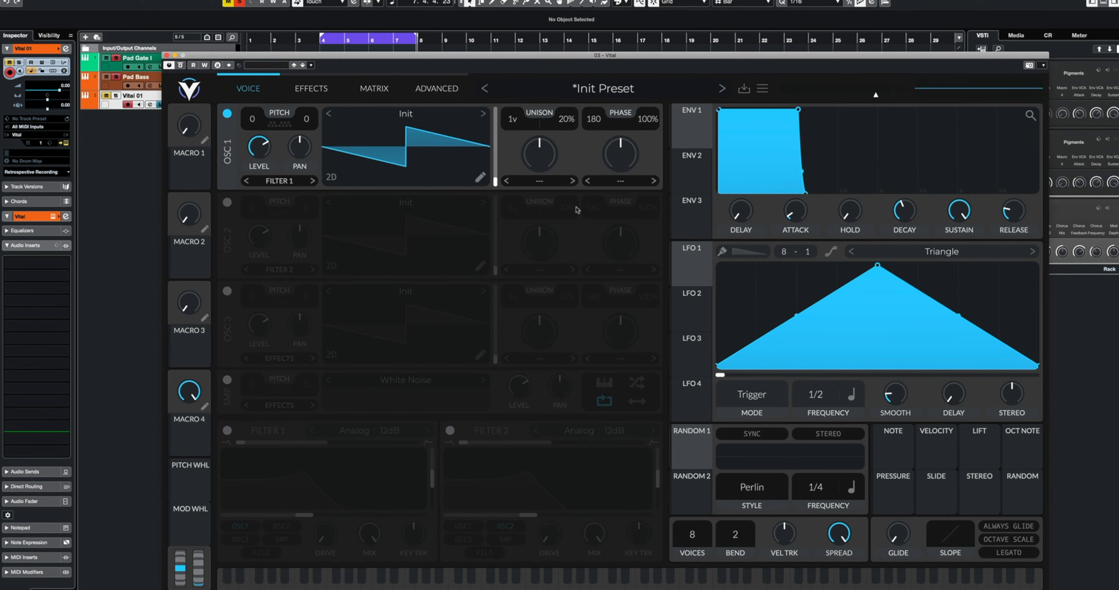
left_click(608, 89)
left_click(1023, 114)
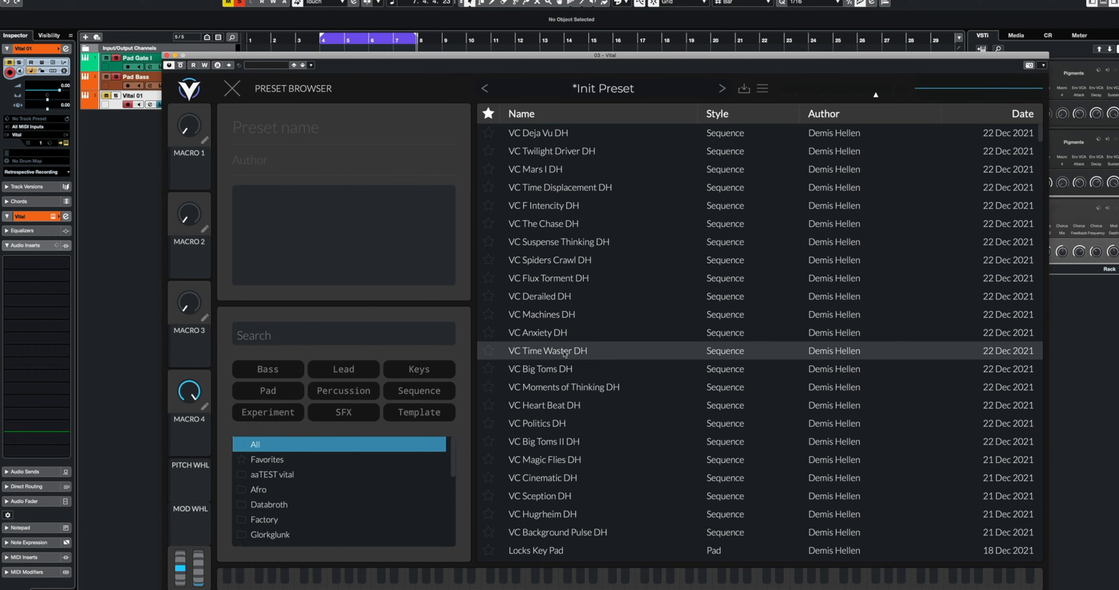
left_click(562, 188)
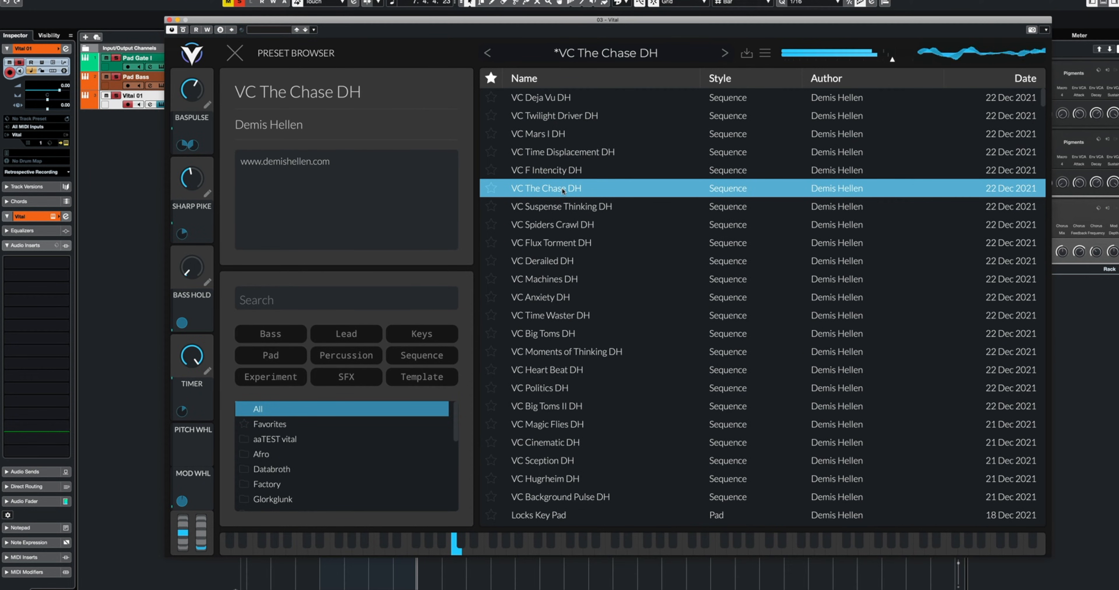
left_click(234, 54)
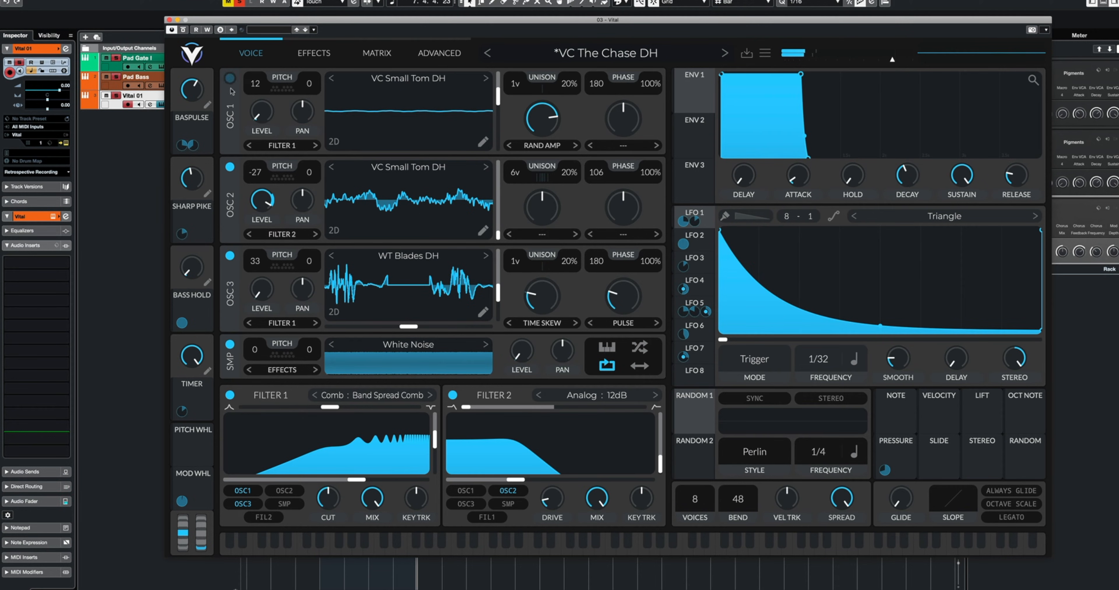
Step: Turn off oscillators 1, 2 and 3, and try LFO 7 at 8/1 before setting its frequency back to 4/1
left_click(229, 78)
left_click(230, 166)
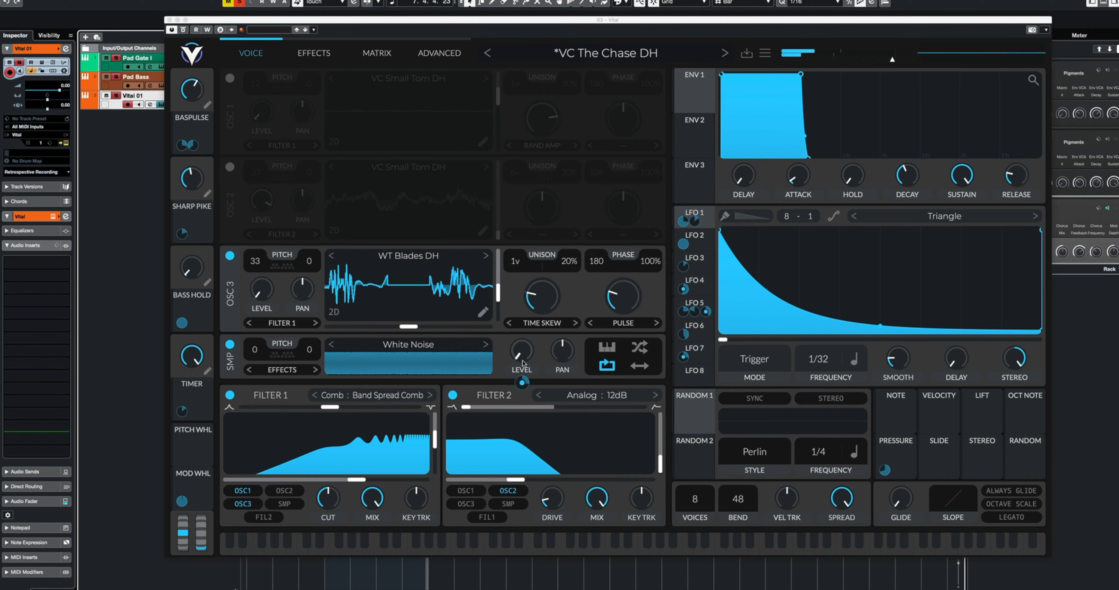
left_click(707, 354)
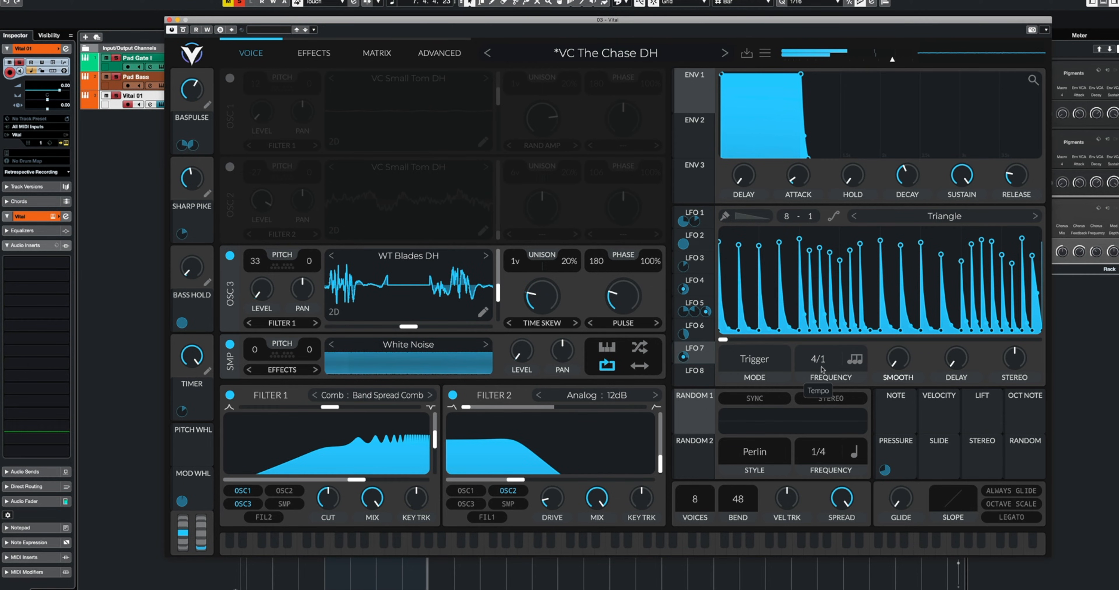
left_click_drag(823, 369, 826, 360)
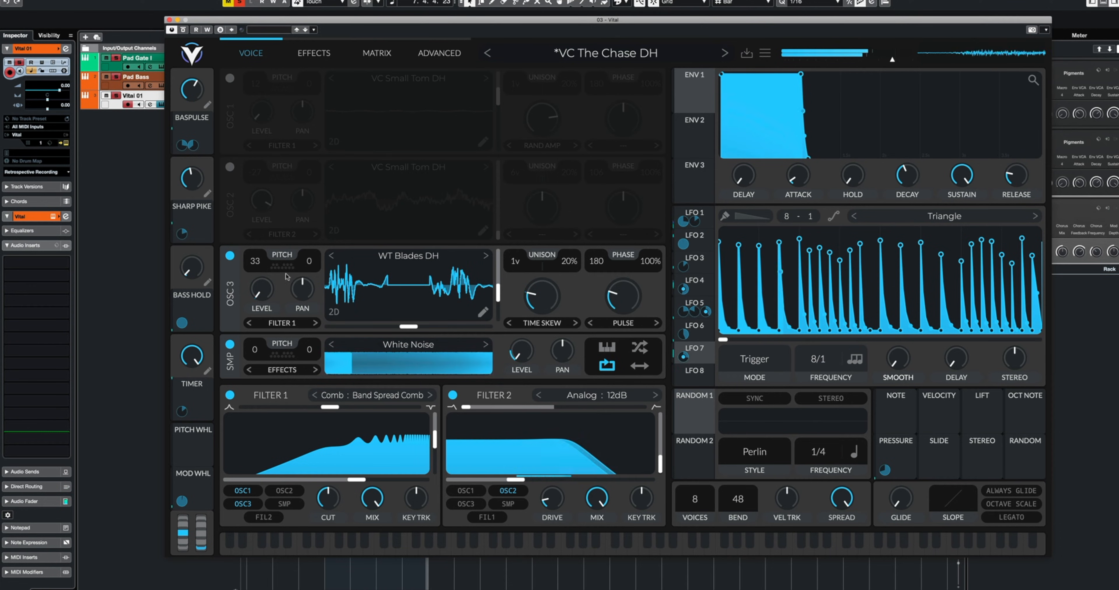
left_click(230, 255)
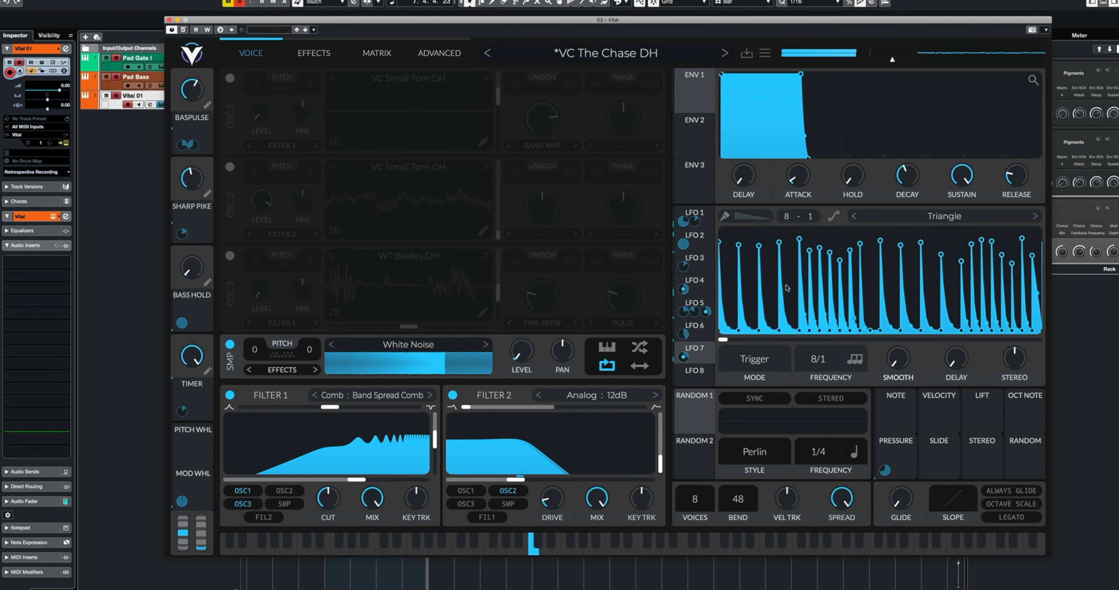
left_click_drag(820, 362, 820, 355)
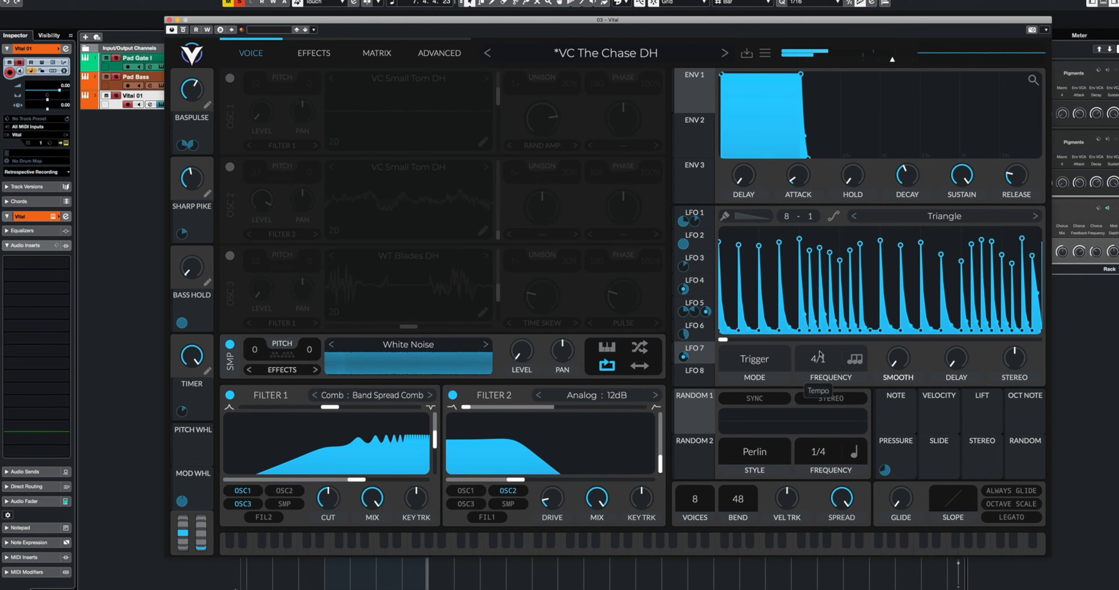
Step: Copy the Pad Bass clip onto the Vital 01 track at the same position
left_click_drag(461, 29, 528, 157)
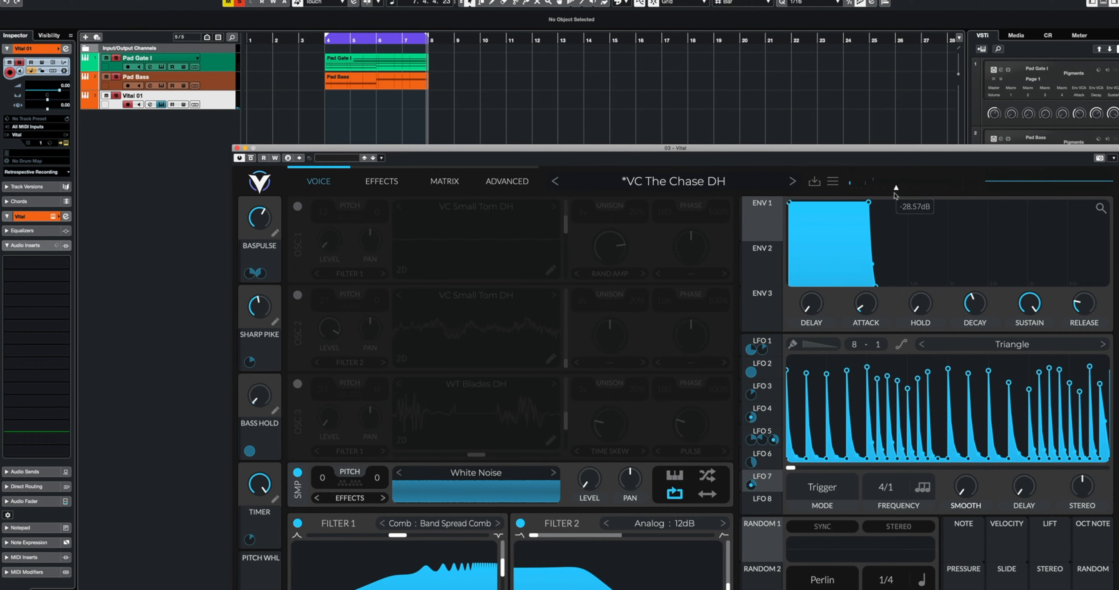
double_click(347, 84)
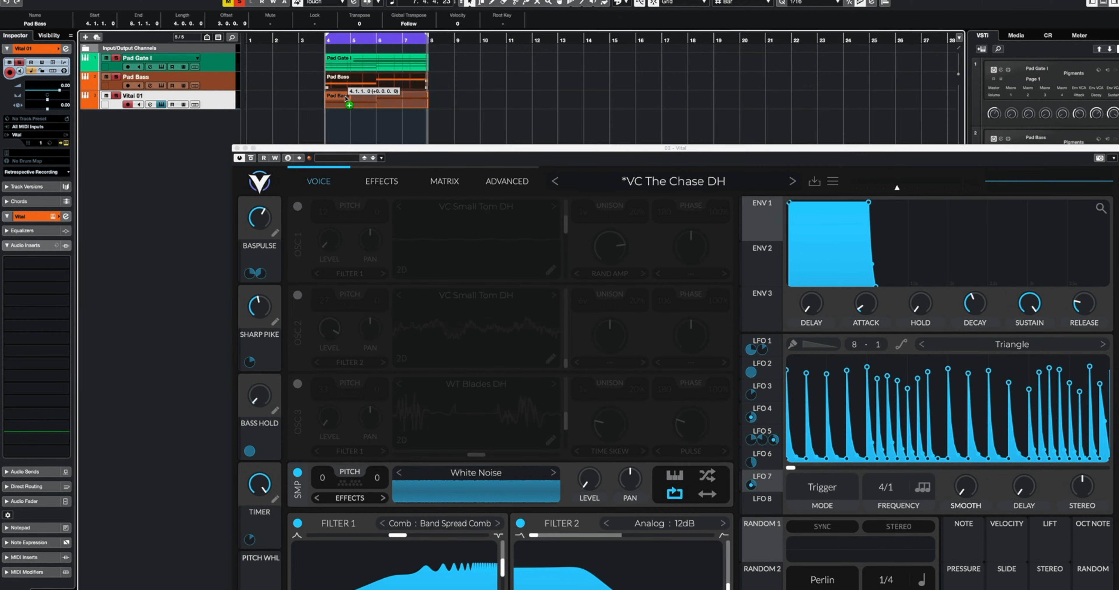
left_click_drag(360, 148, 417, 409)
Step: Replace the second note in the copied clip with a duplicate of the two-bar D#1 note
double_click(535, 280)
key("space")
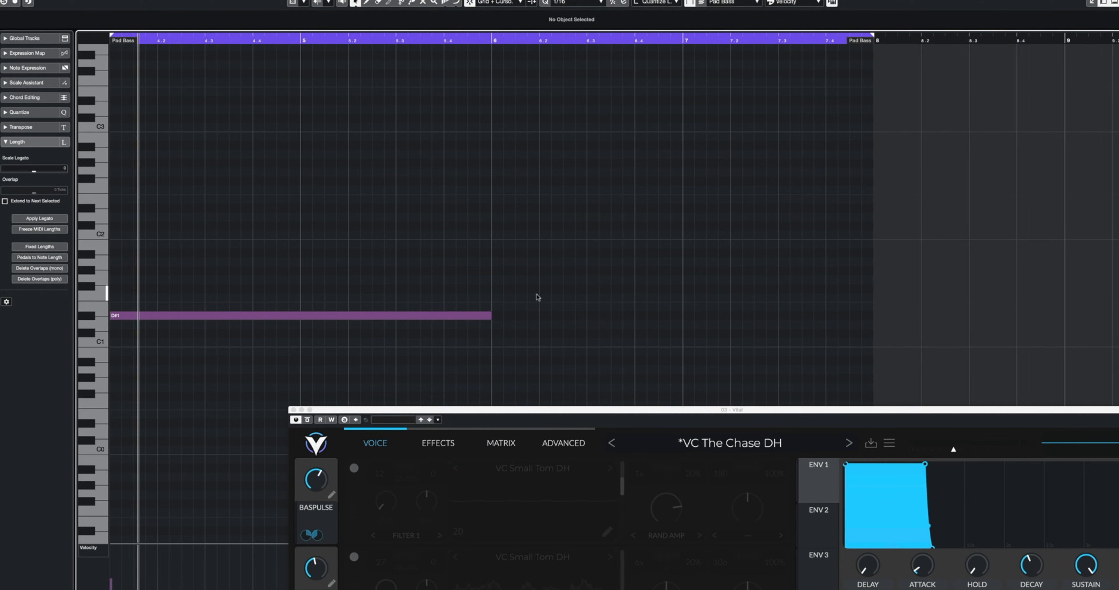
key("space")
left_click(485, 318)
key("super+d")
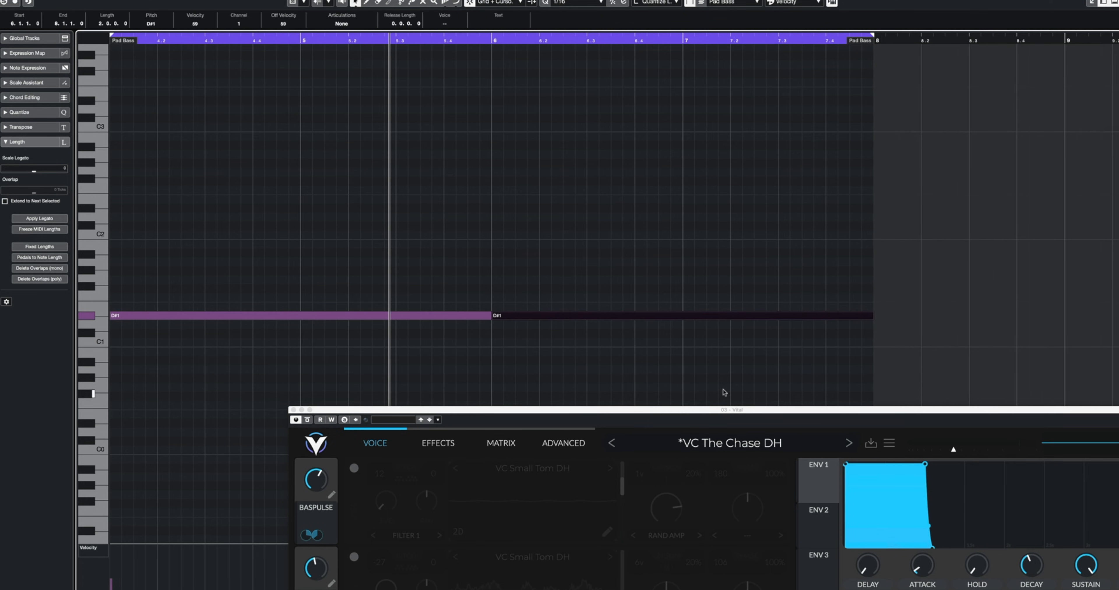
Step: Switch LFO 7's frequency sync to Tempo, audition a 2/1 rate, set it to 4/1, and close the Vital window
left_click_drag(716, 410, 548, 60)
left_click(811, 397)
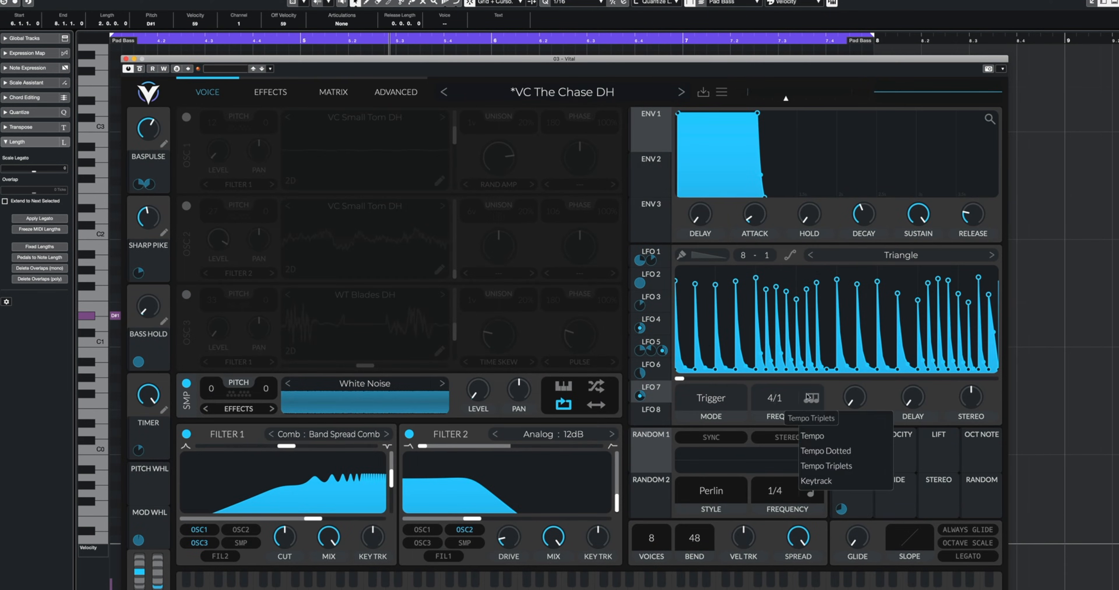
left_click(839, 437)
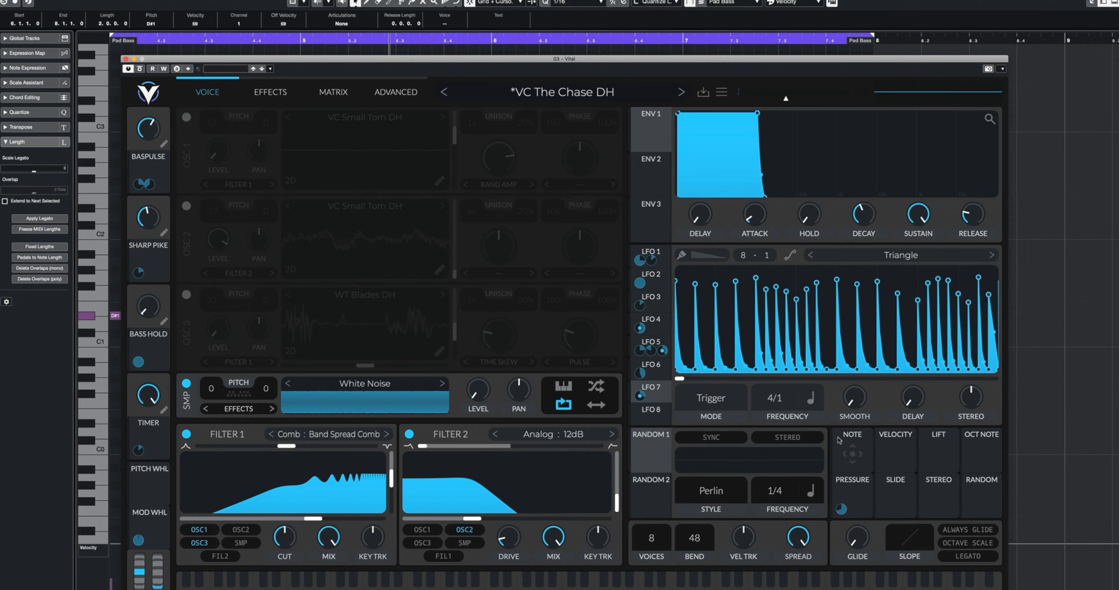
key("space")
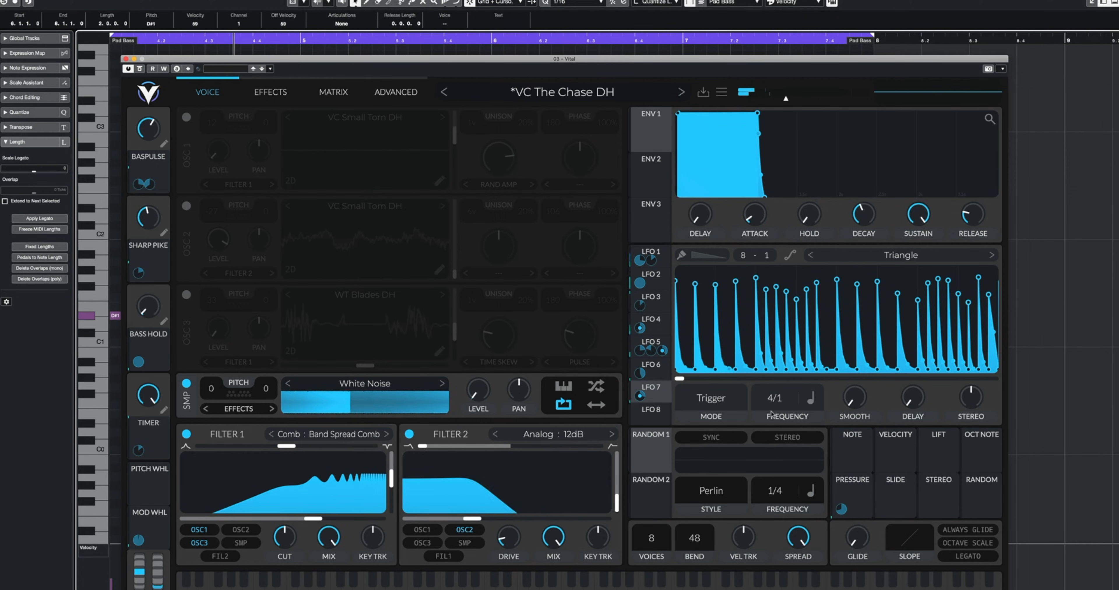
left_click_drag(777, 401, 778, 393)
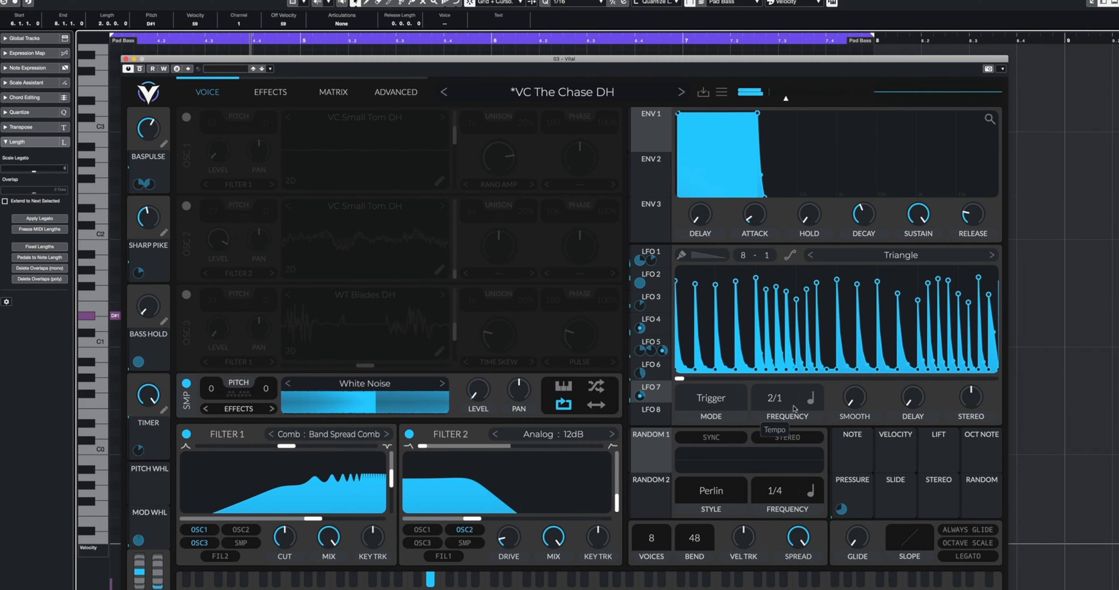
scroll(788, 408, "down", 1)
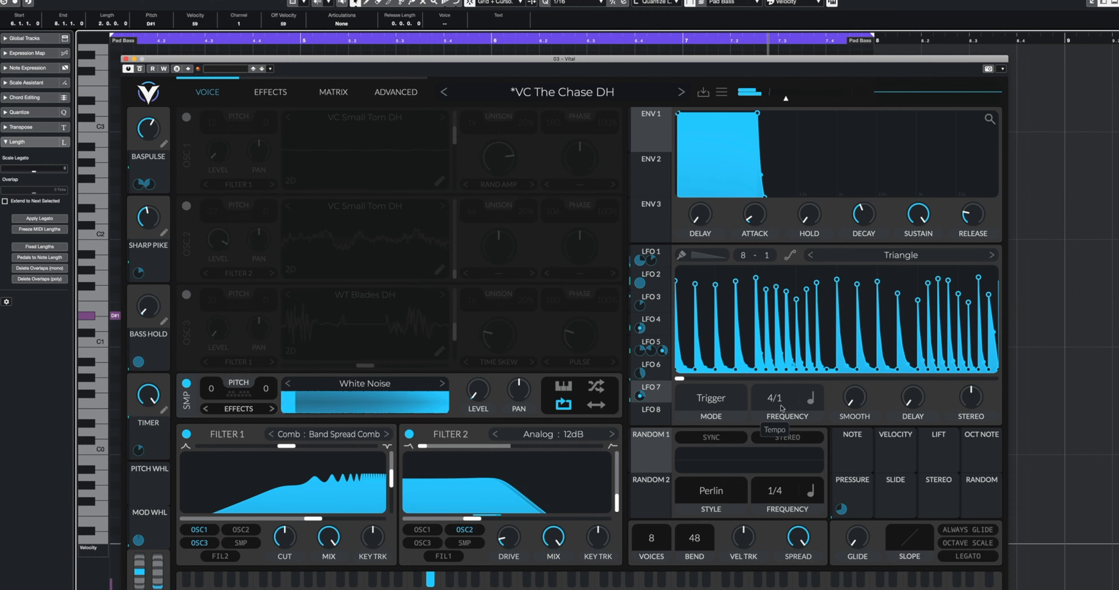
left_click(126, 58)
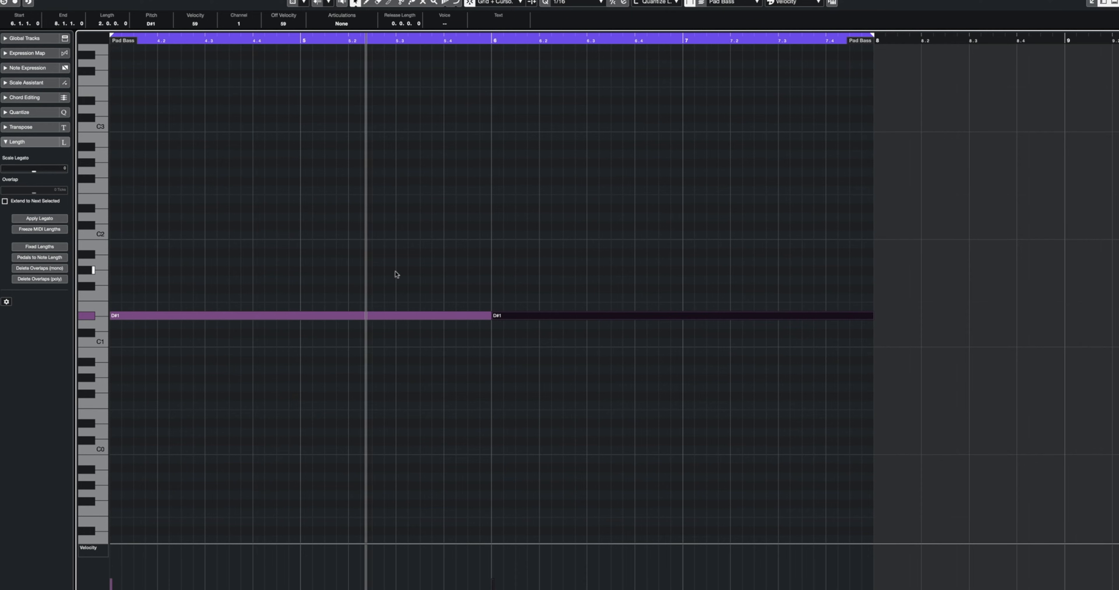
Step: Delete the second D#1 note from the copied clip on the Vital 01 track and close the note editor
left_click_drag(526, 288, 870, 322)
key("Delete")
left_click(854, 291)
key("Return")
Step: Play the loop over bars 4 to 8, select the Pad Gate I track, and clear all solo states
left_click_drag(442, 119, 326, 55)
left_click(347, 145)
key("space")
left_click(220, 63)
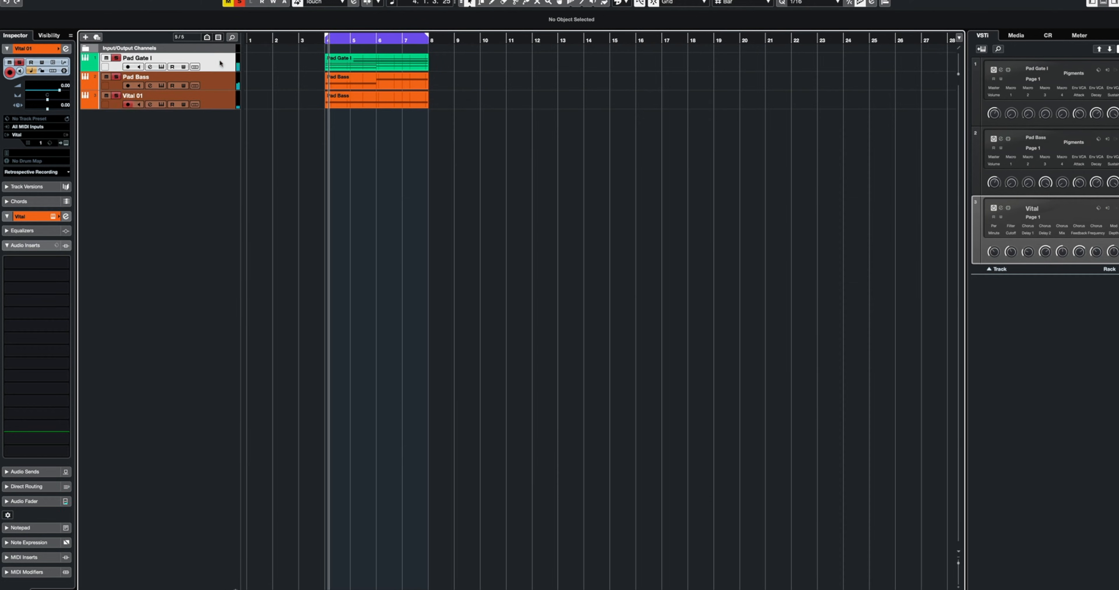
left_click(239, 2)
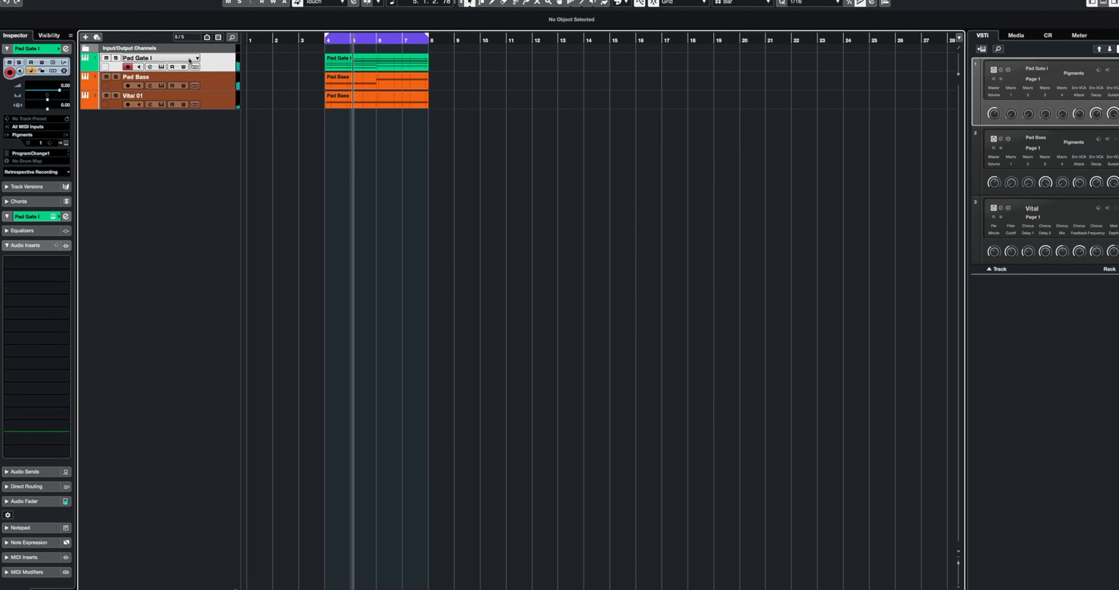
Step: In the Pad Gate I Pigments instrument, route the mod wheel to Filter 2 cutoff with an amount of 0.59 and close its window
left_click(65, 143)
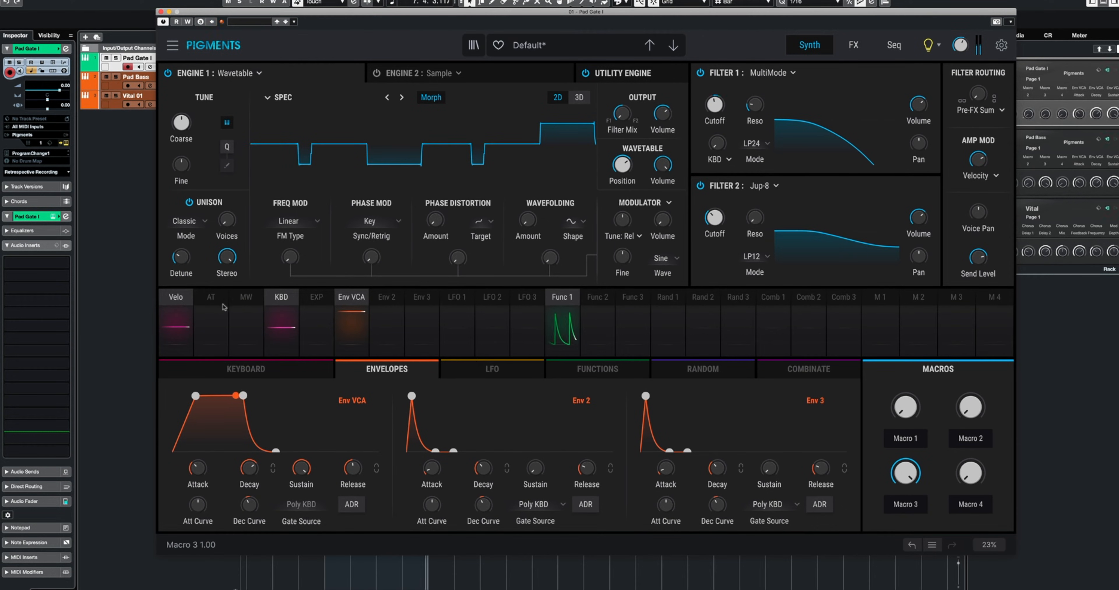
left_click(247, 297)
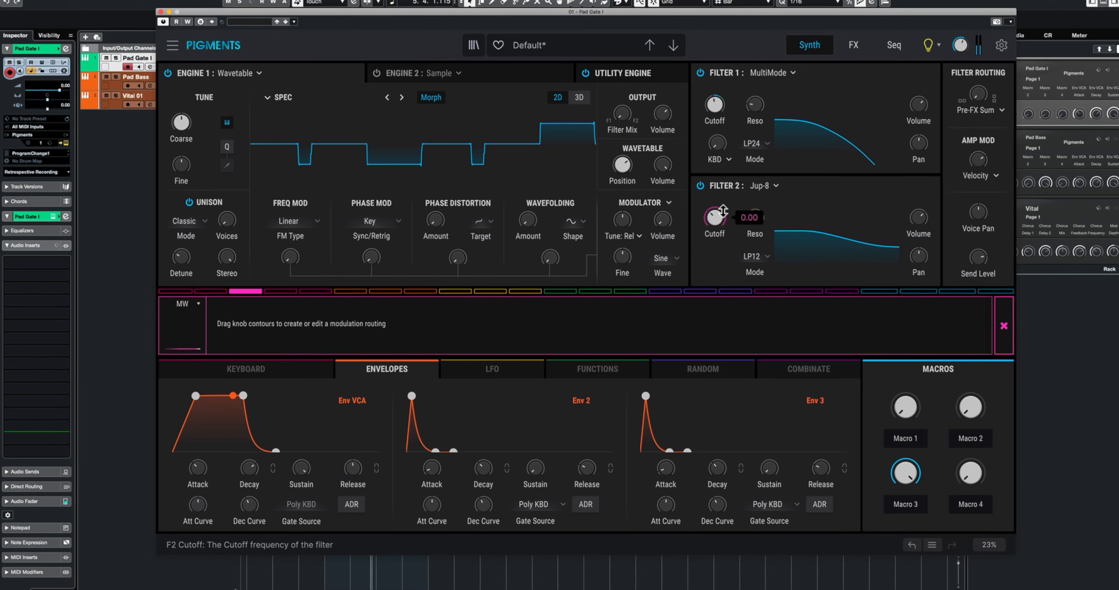
left_click_drag(723, 211, 723, 202)
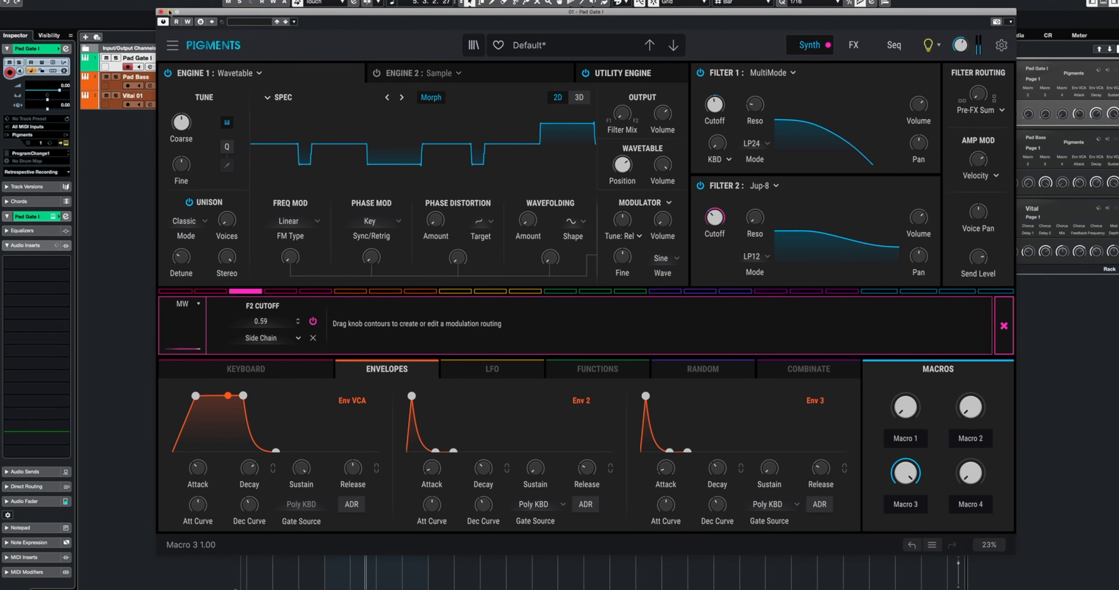
left_click(1004, 325)
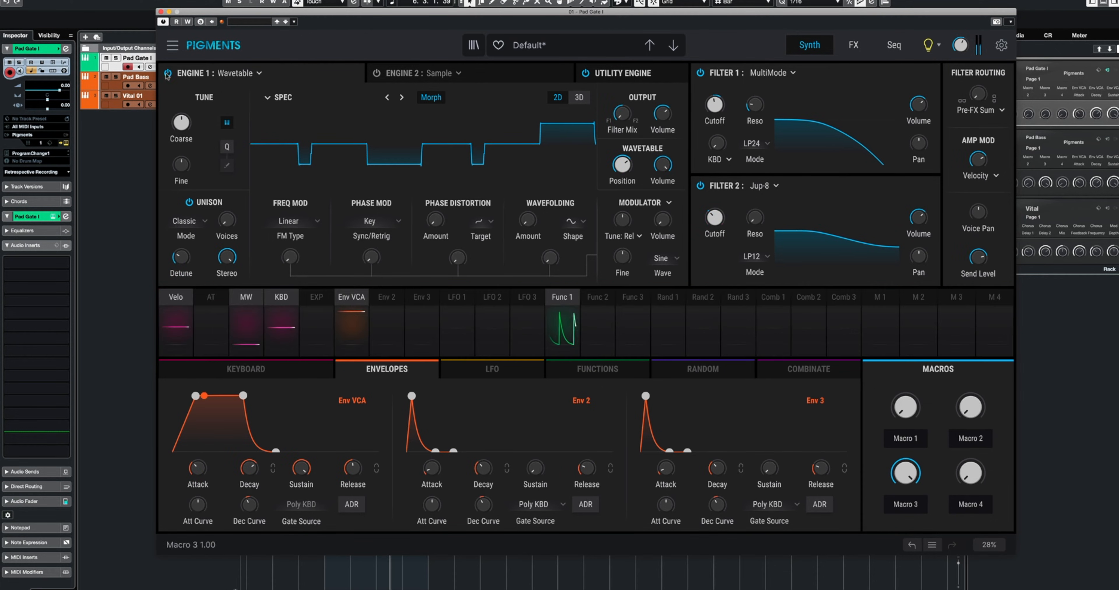
left_click(161, 12)
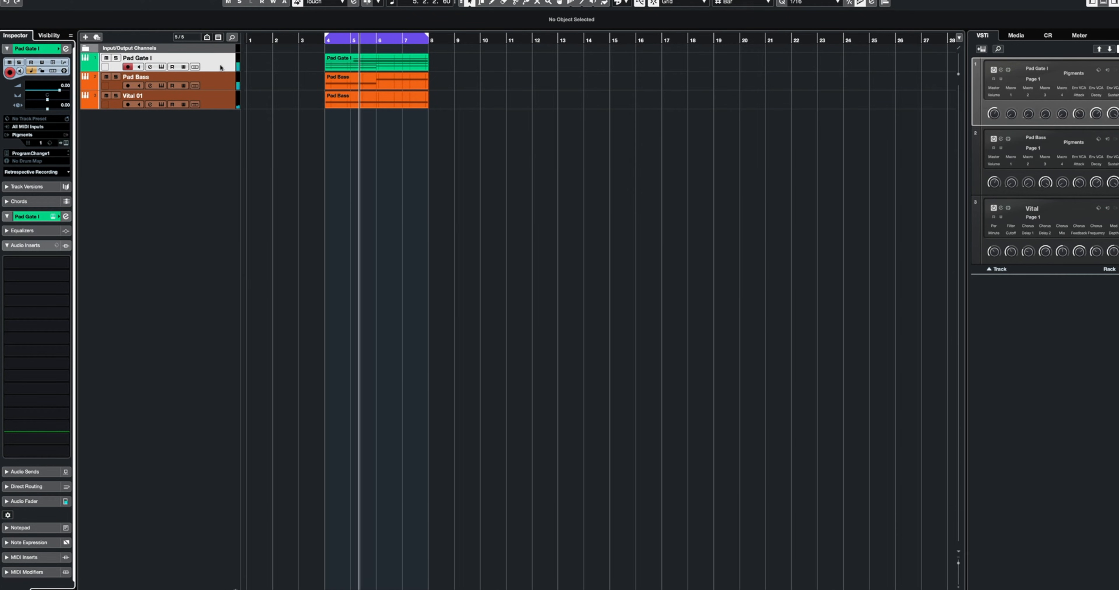
key("KP_Multiply")
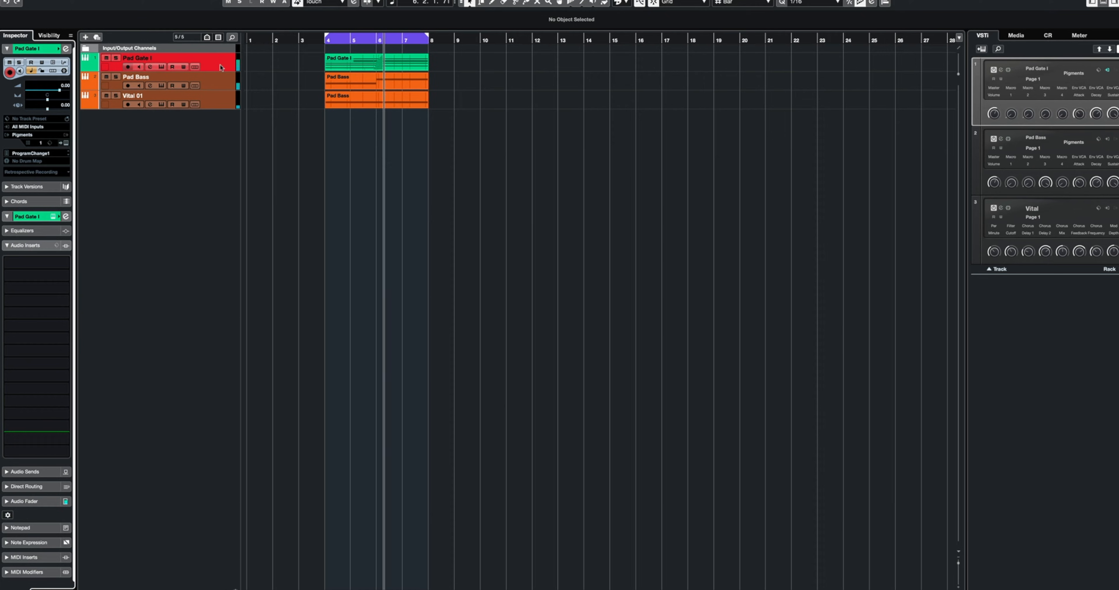
key("KP_Multiply")
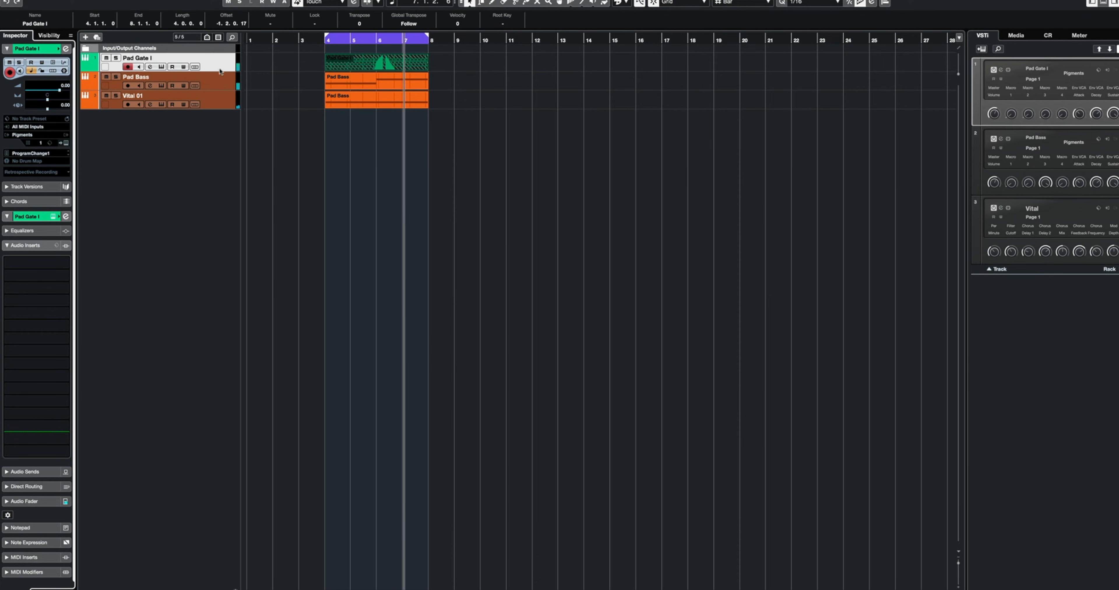
double_click(391, 58)
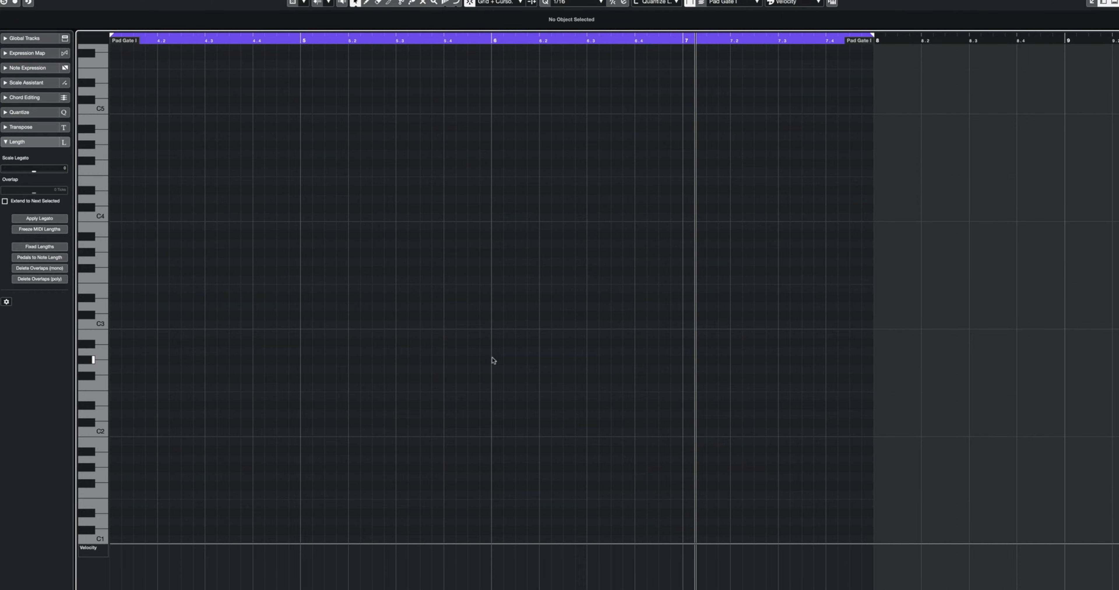
key("Return")
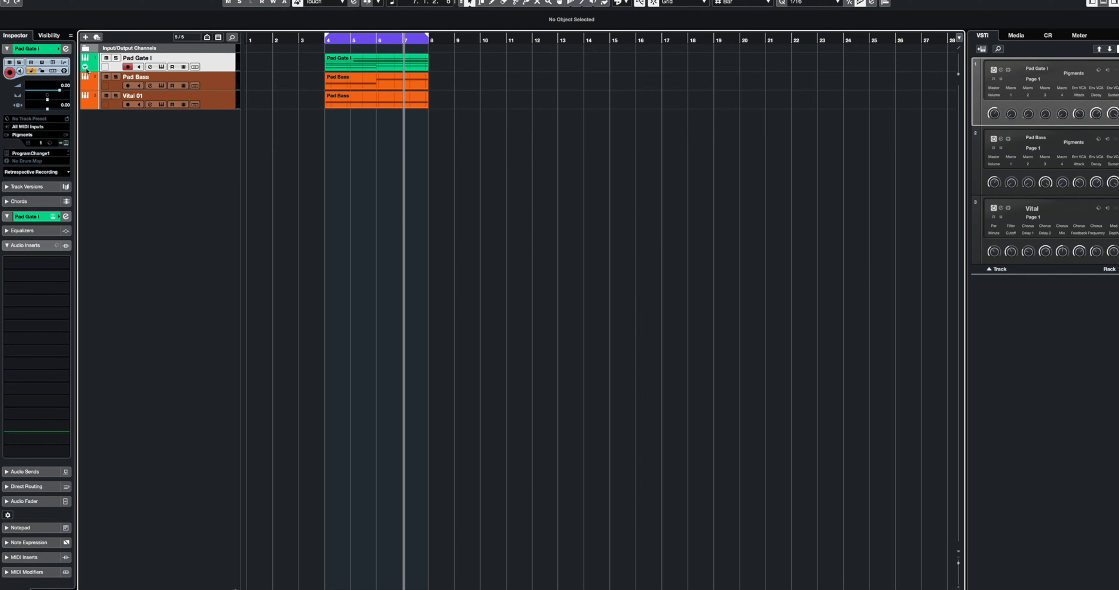
Step: Show an automation lane for Pad Gate I and assign it the MIDI channel parameter CC 1 (Modulation)
left_click(85, 67)
left_click(166, 79)
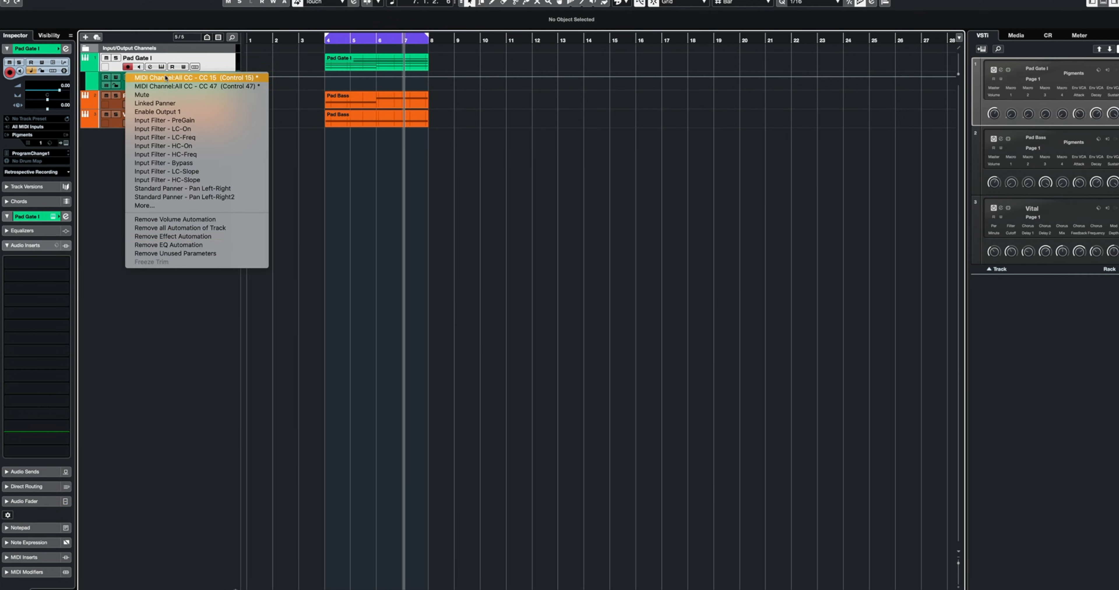
left_click(184, 207)
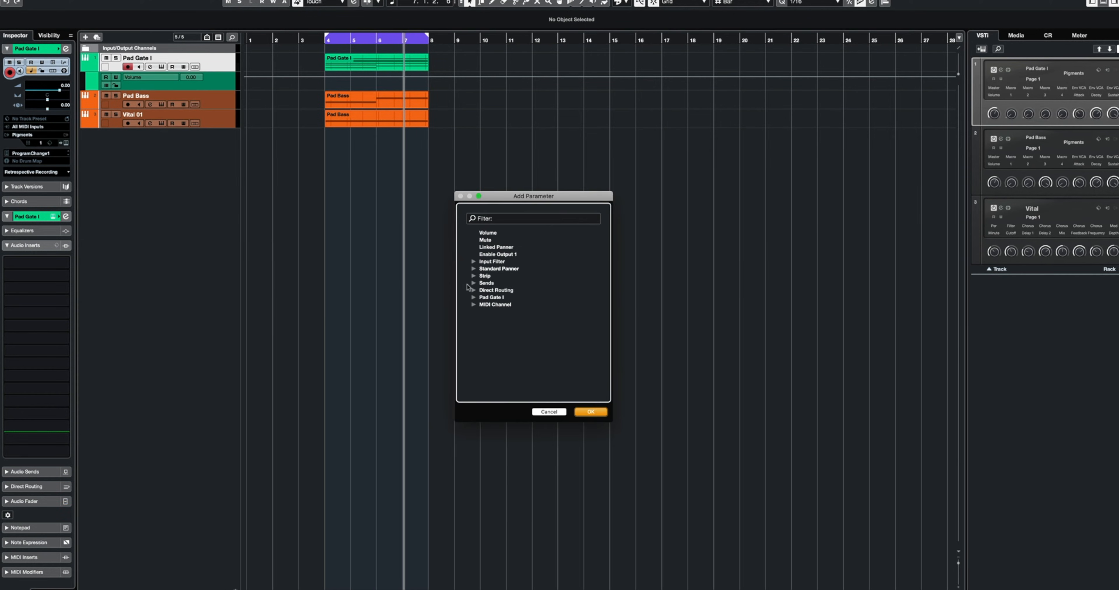
left_click(473, 305)
scroll(486, 391, "down", 1)
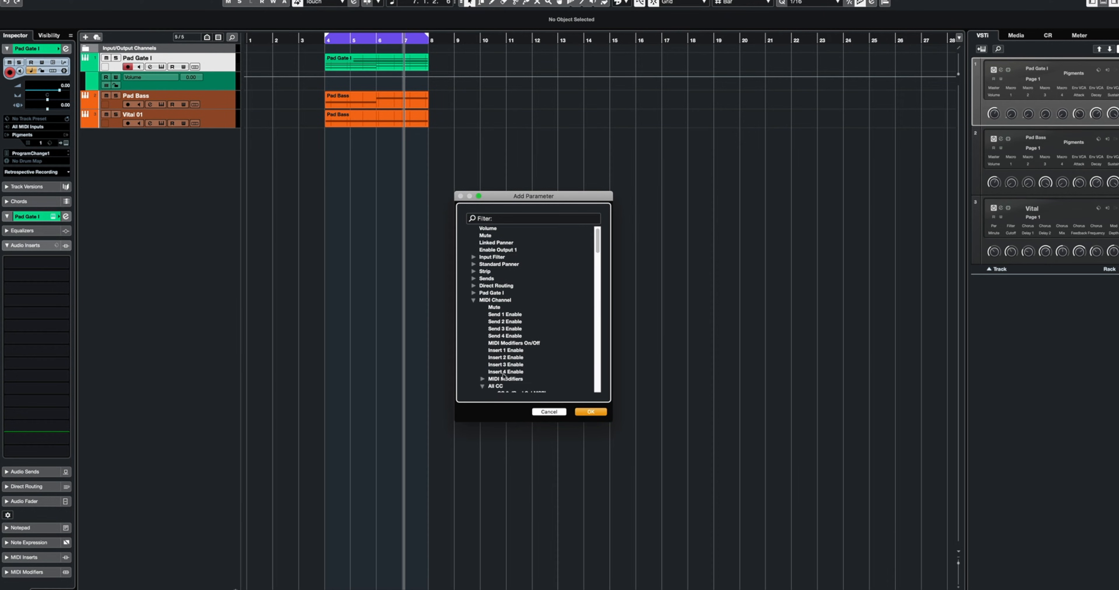
scroll(513, 313, "down", 10)
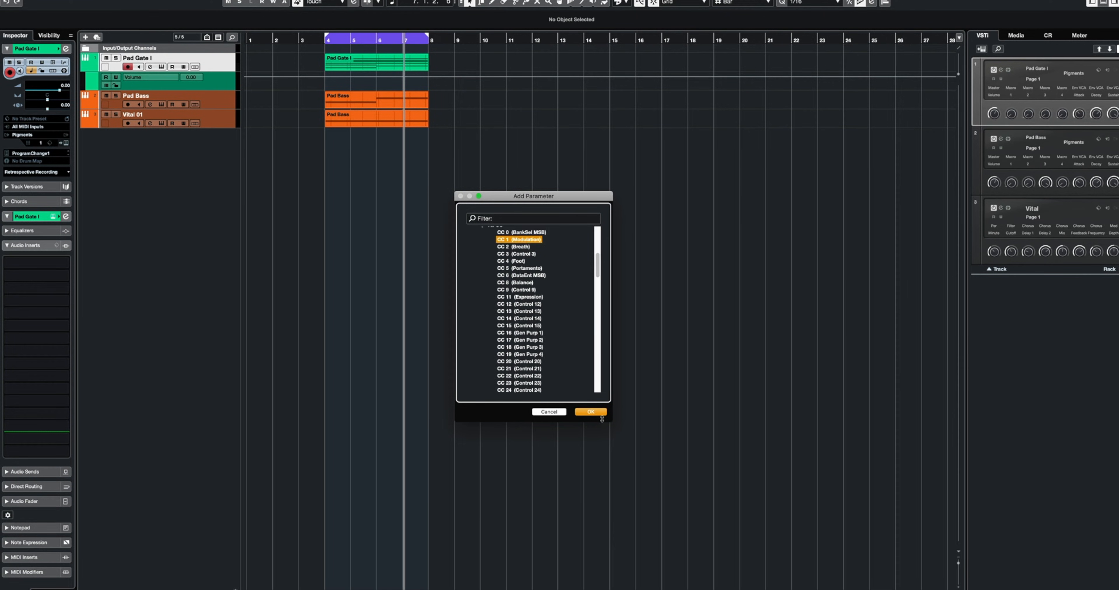
left_click(601, 418)
Step: Duplicate the three clips into bars 8 to 12 and remove the automation points at bar 8, leaving one modulation ramp from bar 4 to 12
mouse_move(431, 87)
left_mouse_down()
mouse_move(428, 73)
mouse_move(344, 139)
left_mouse_up()
key("ctrl+d")
left_click(437, 79)
left_click(429, 90)
key("Delete")
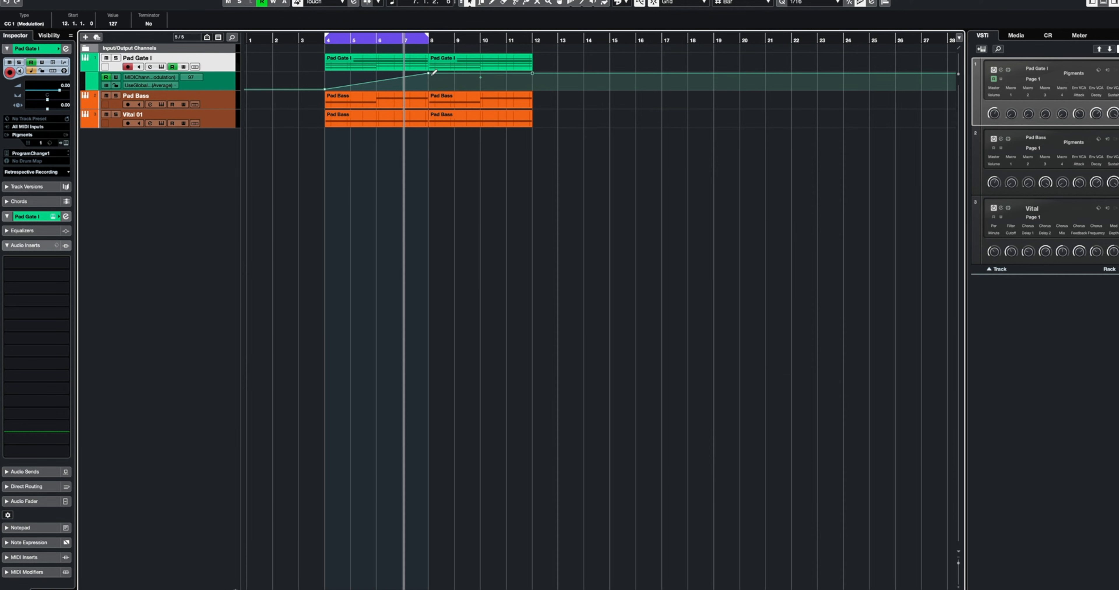
left_click(428, 74)
key("Delete")
Step: Play the loop over bars 4 to 12 and bend the modulation ramp downward into a slow-rising curve
left_click(380, 60)
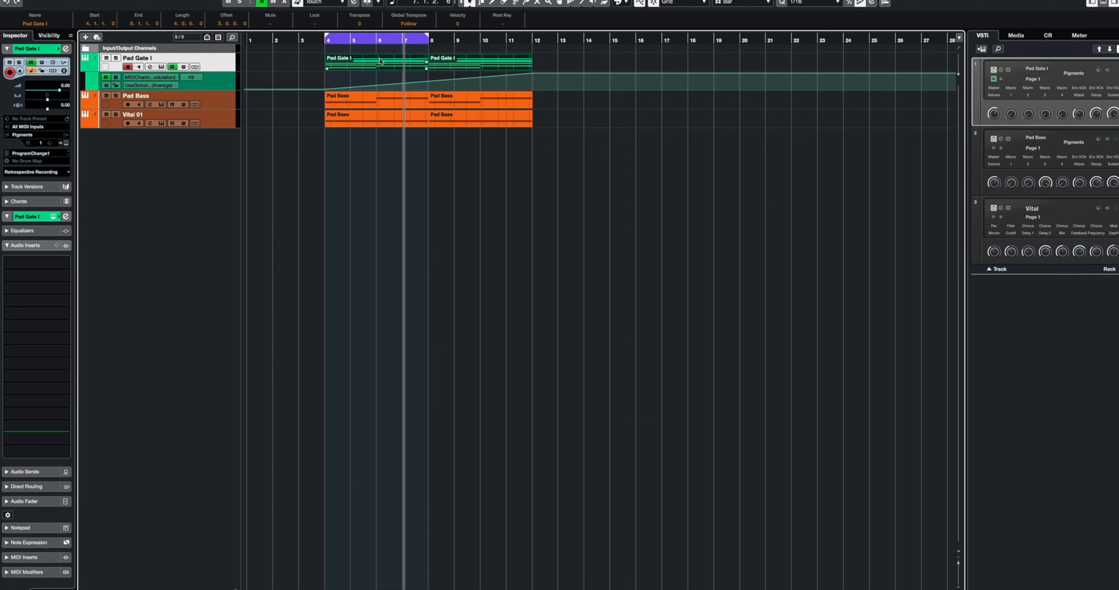
key("shift+g")
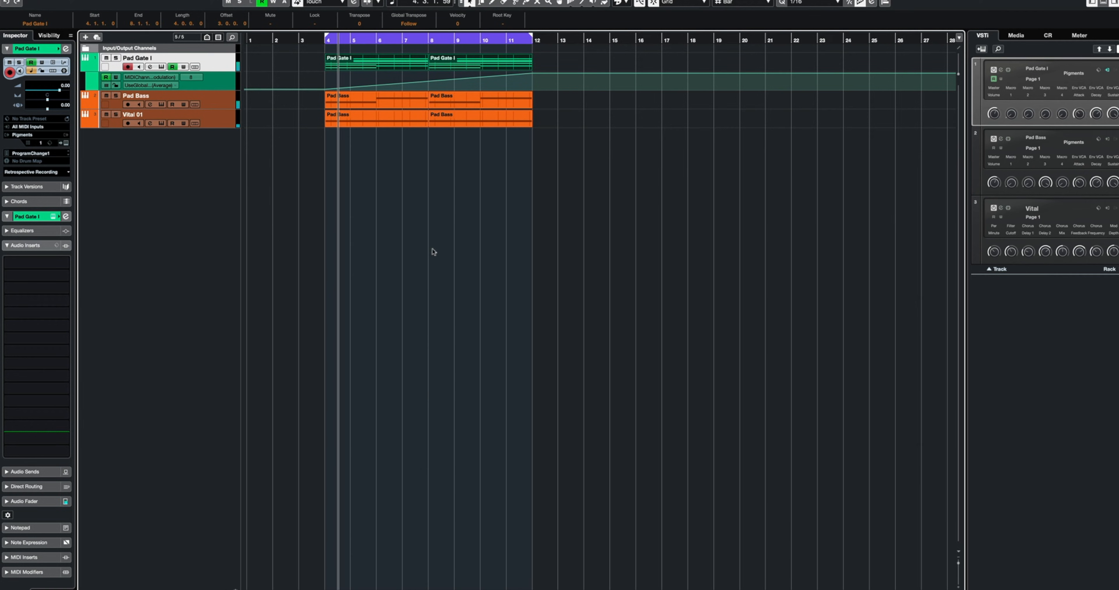
left_click_drag(429, 83, 428, 88)
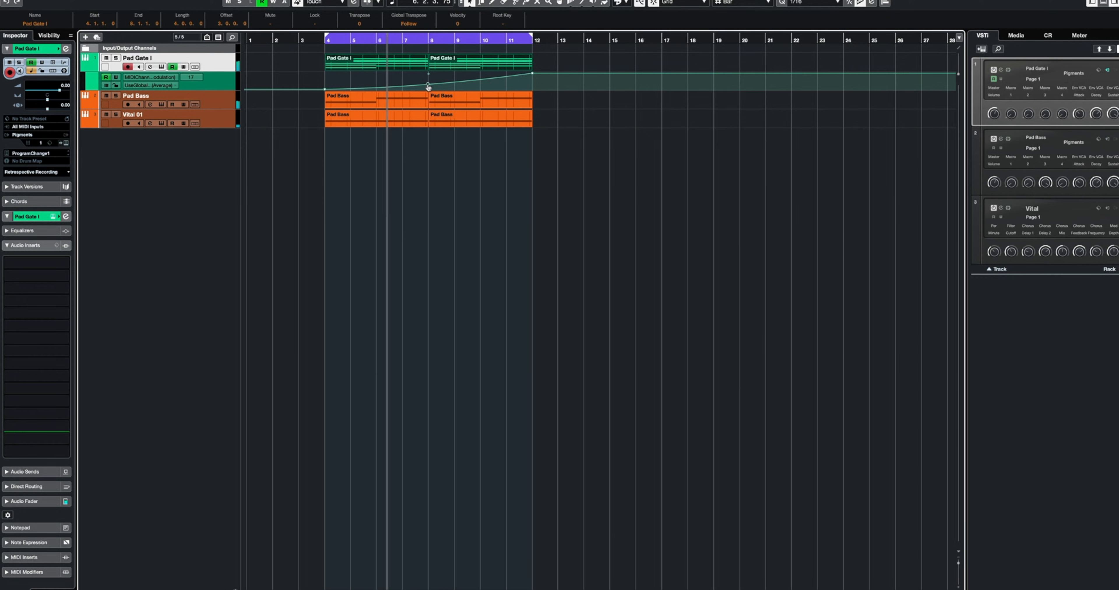
Step: Duplicate the clips on all three tracks from bars 4 to 12 into bars 12 to 20
key("g")
key("g")
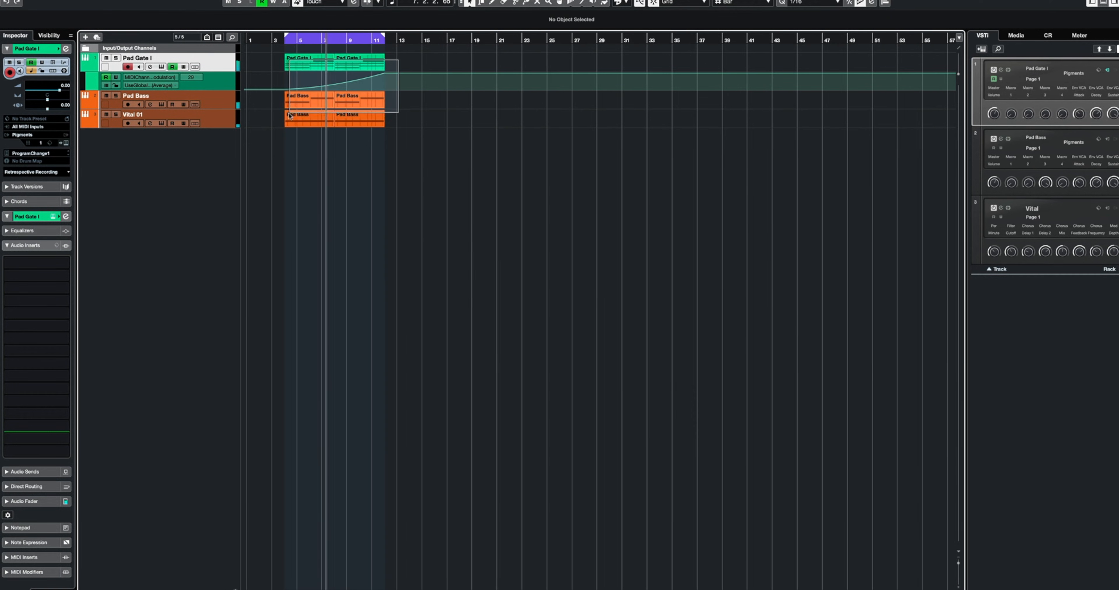
key("ctrl+d")
Step: Shape the modulation automation as a curved rise across bars 4 to 20 and drop it to 0 at bar 20
mouse_move(386, 78)
left_mouse_down()
mouse_move(381, 88)
mouse_move(390, 82)
left_mouse_up()
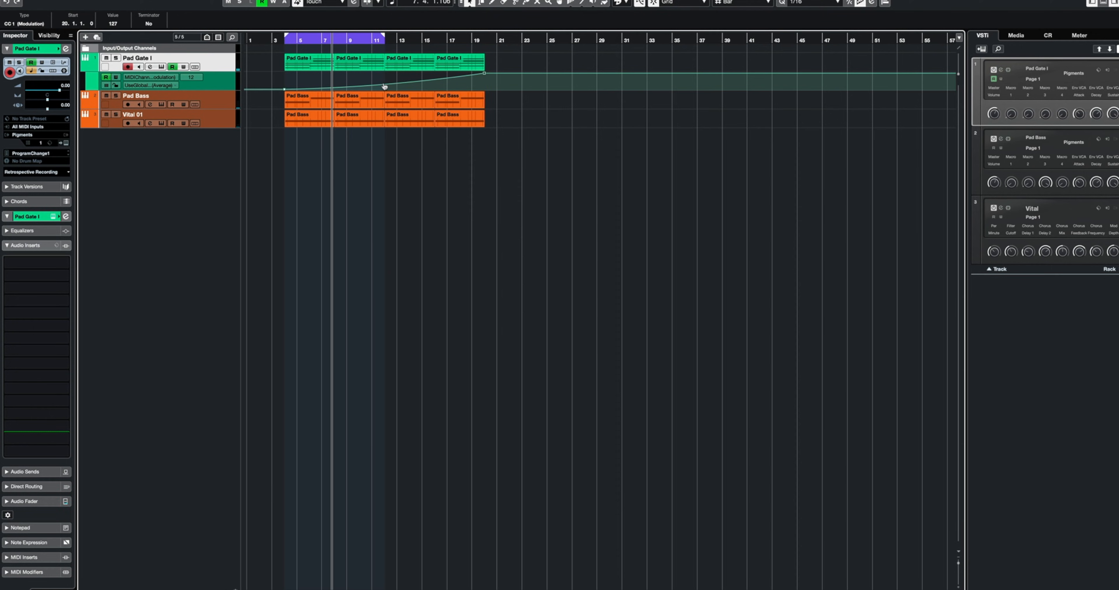
left_click(384, 86)
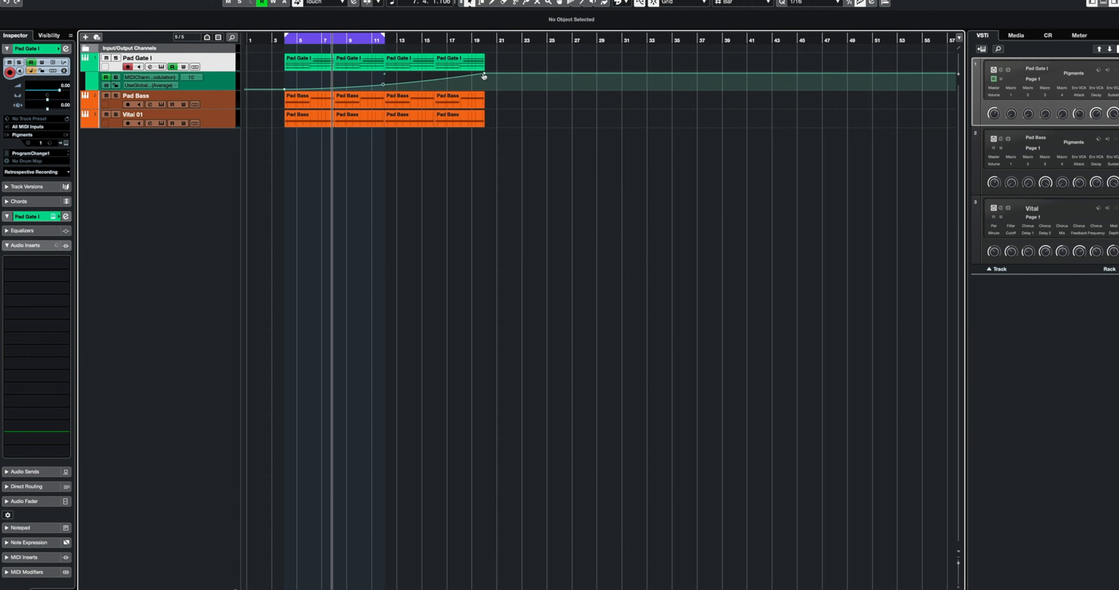
left_click_drag(484, 76, 482, 101)
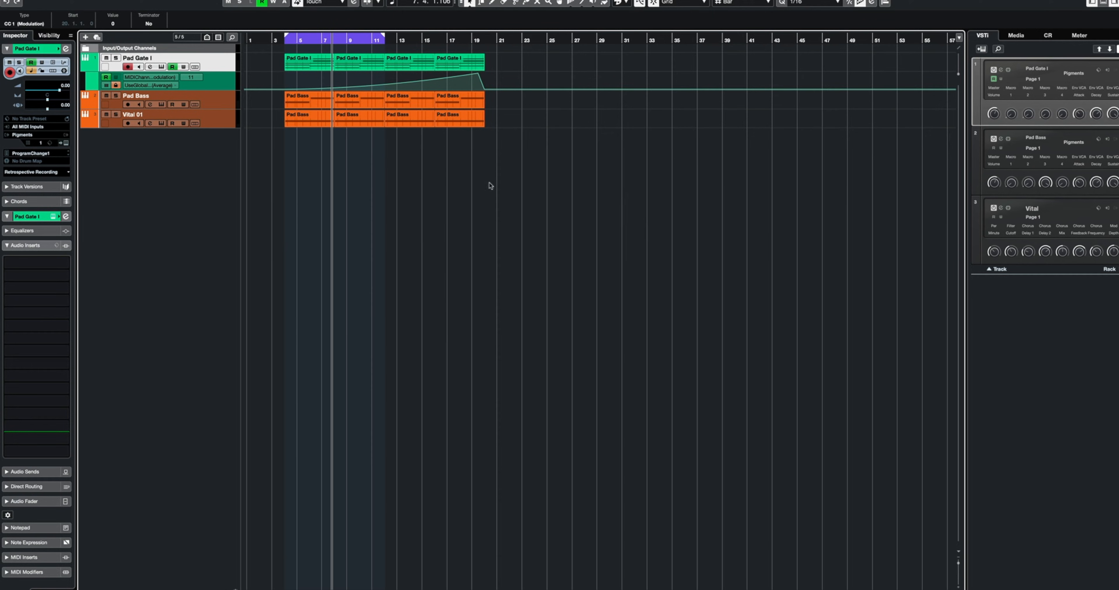
Step: Duplicate all clips from bars 4 to 20 into bars 20 to 36 as the new loop range and play from bar 19
left_click_drag(512, 172, 294, 52)
key("ctrl+d")
key("p")
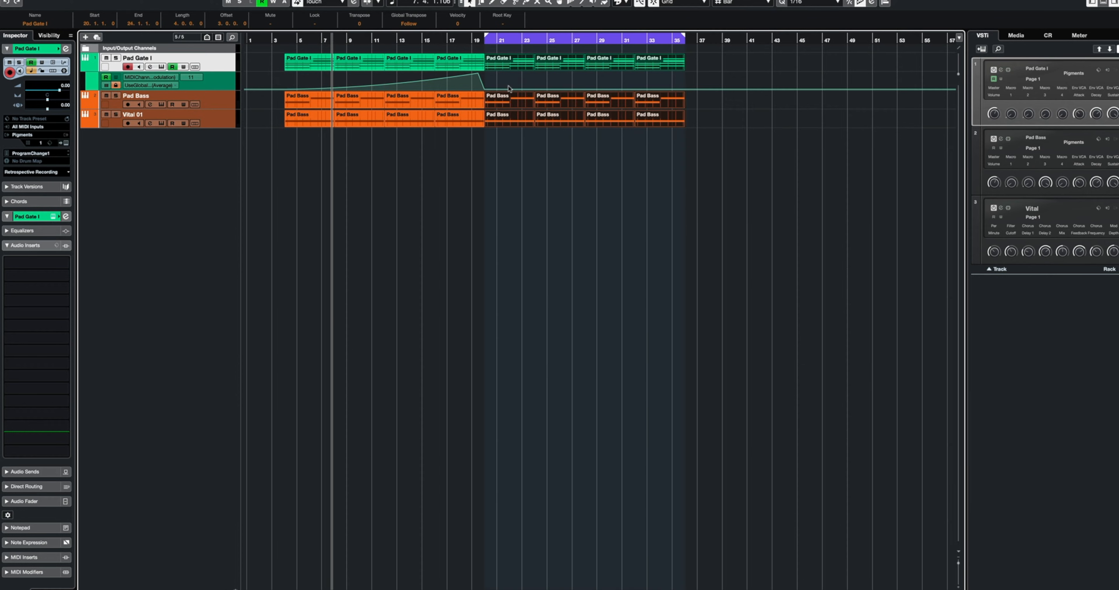
left_click(473, 40)
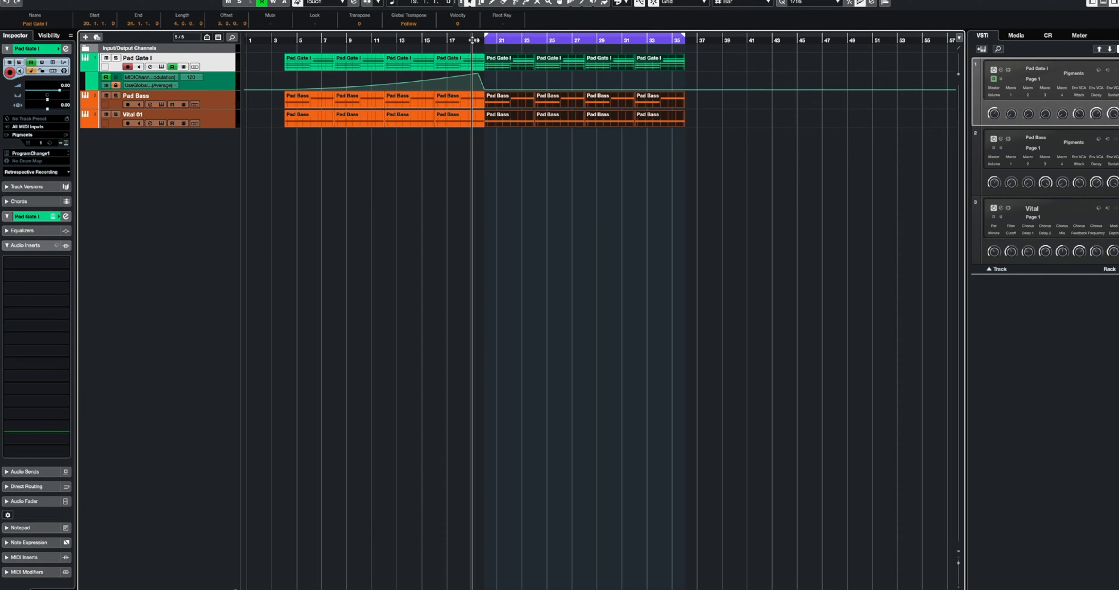
key("space")
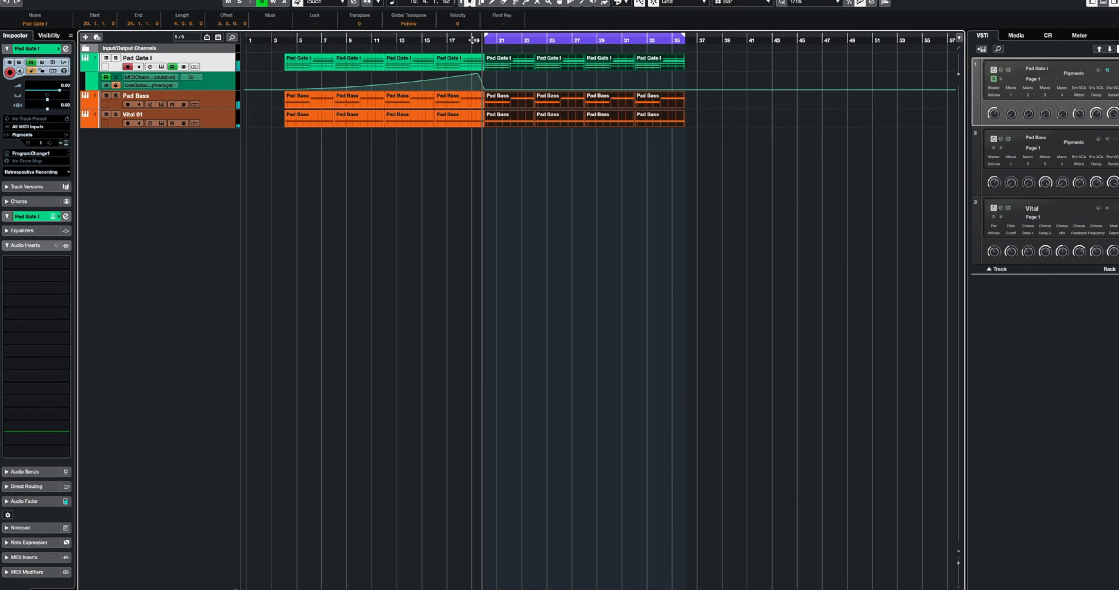
Step: Delete the Vital 01 clips before bar 20
left_click(431, 145)
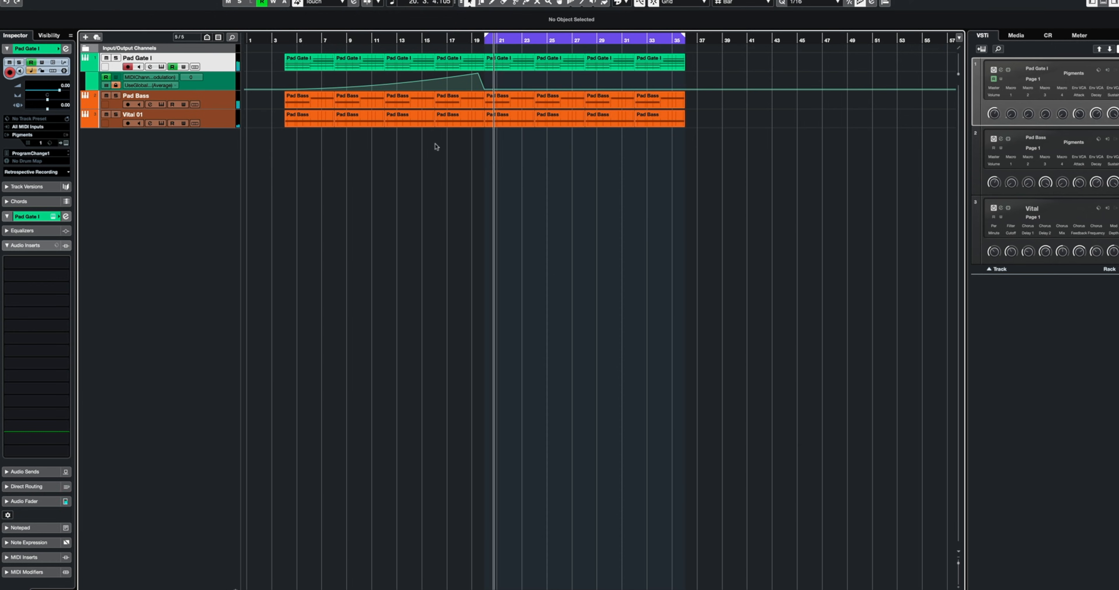
left_click_drag(438, 137, 278, 117)
key("Delete")
Step: Rename the Vital 01 track as Noise Hats and colour it red
double_click(131, 113)
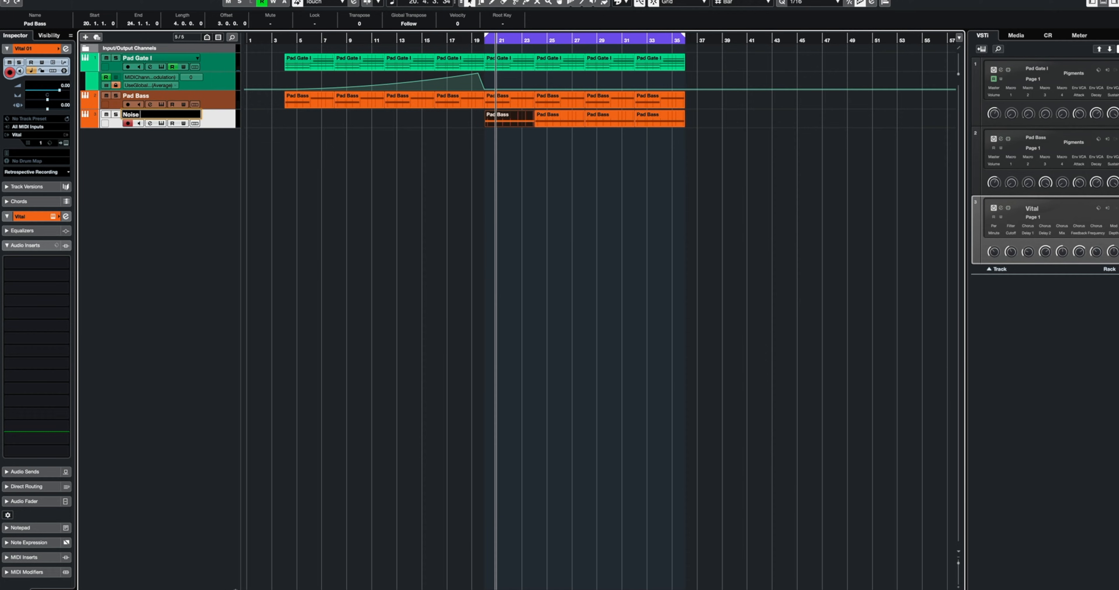
type("Noise Hats")
key("Return")
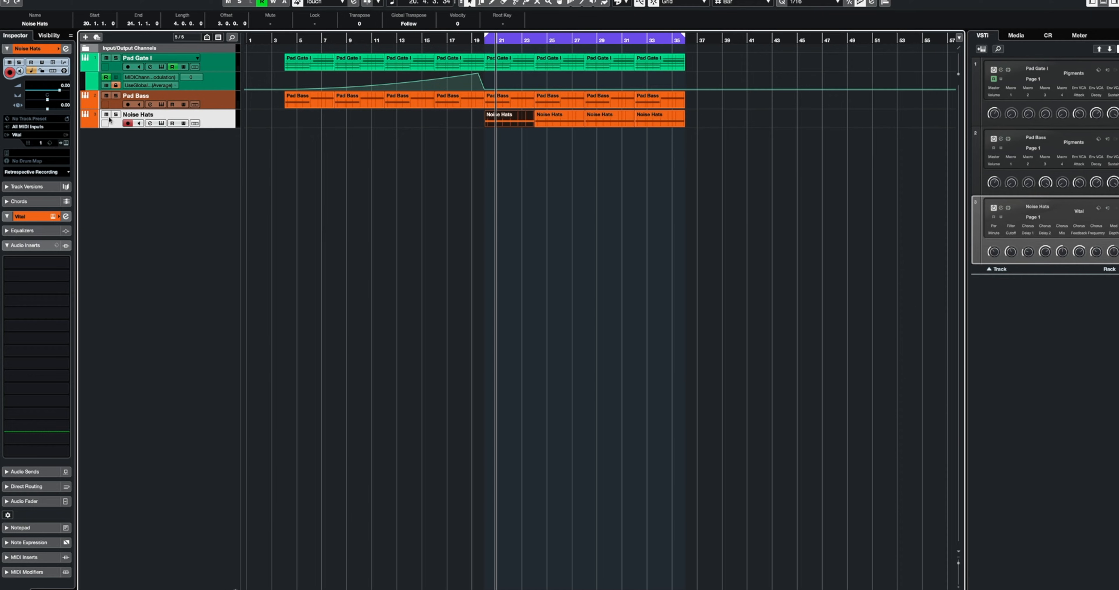
left_click(97, 123)
left_click(92, 148)
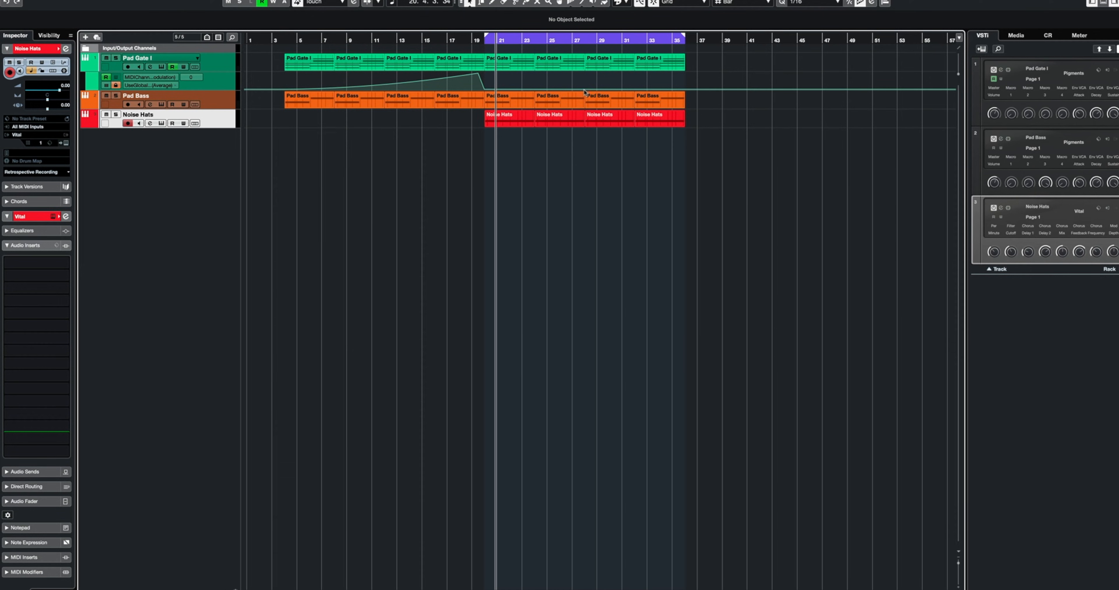
Step: Play the arrangement from bar 4 and solo the Pad Gate I track
left_click(290, 43)
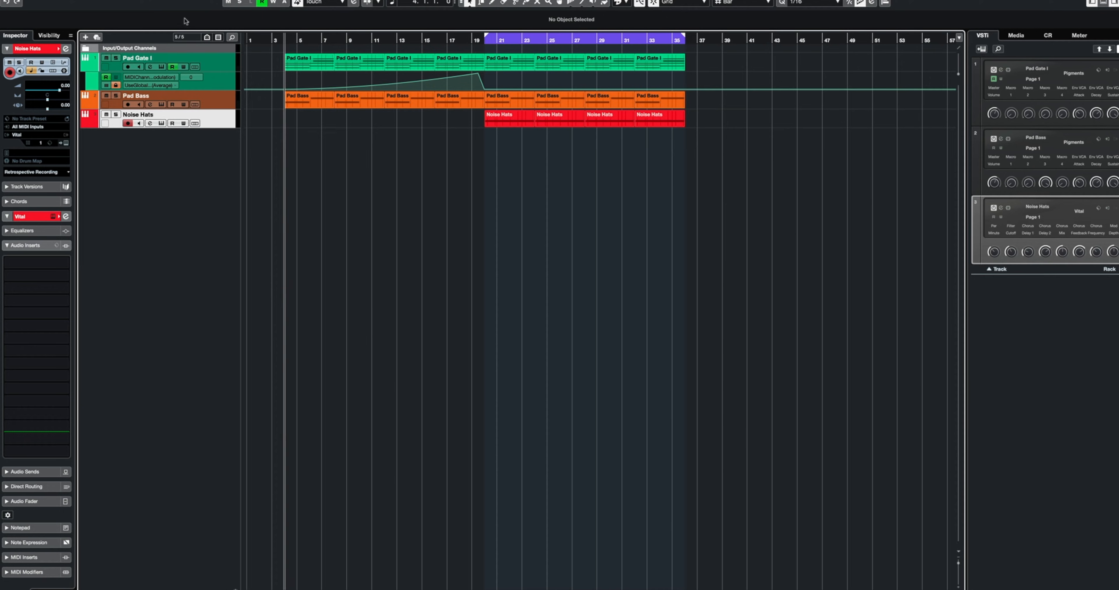
key("space")
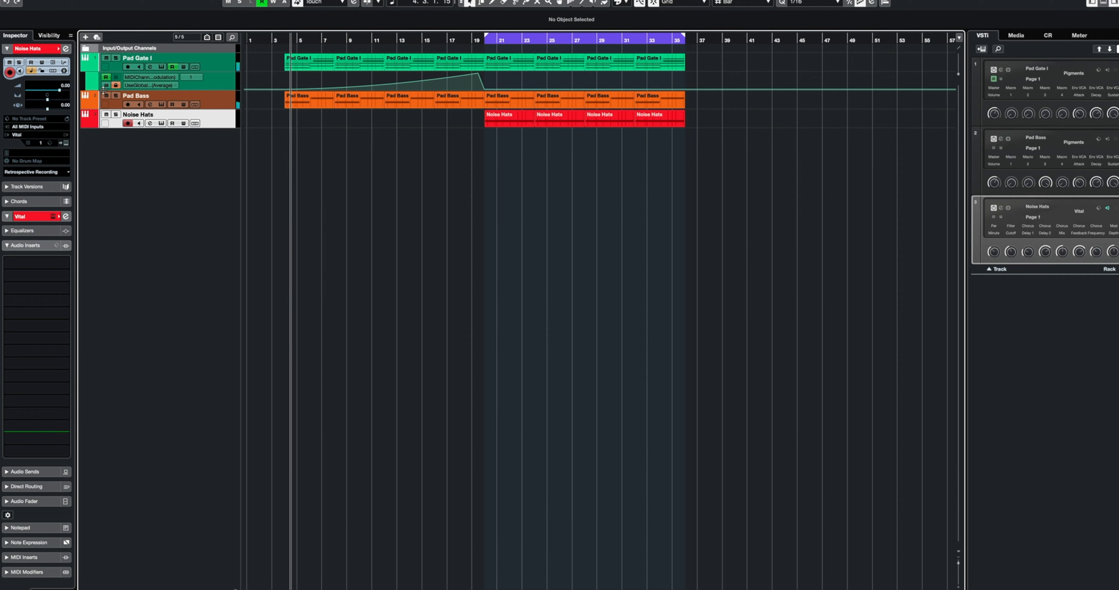
left_click(106, 96)
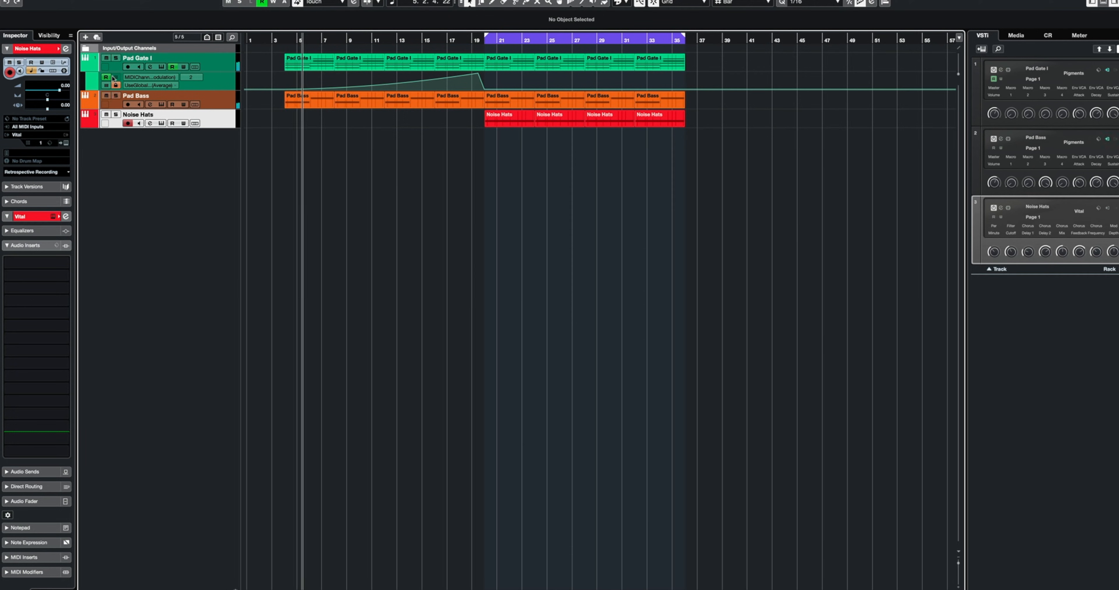
left_click(116, 58)
Step: Replace the Reverb in effects chain A of Pad Gate I's Pigments instrument with a Multi Filter in HP mode
left_click(216, 61)
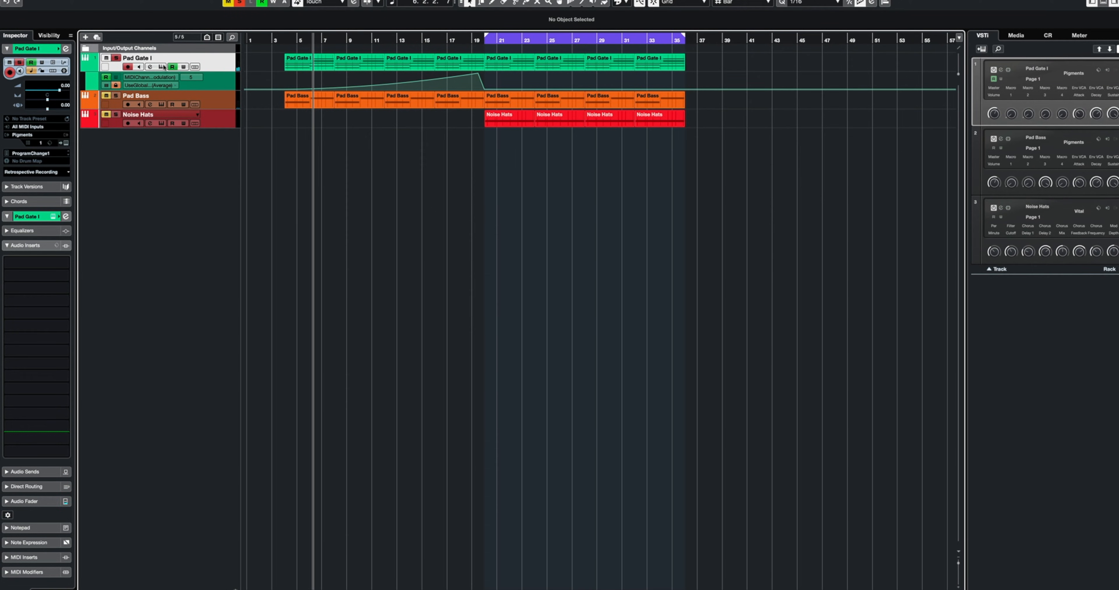
left_click(65, 144)
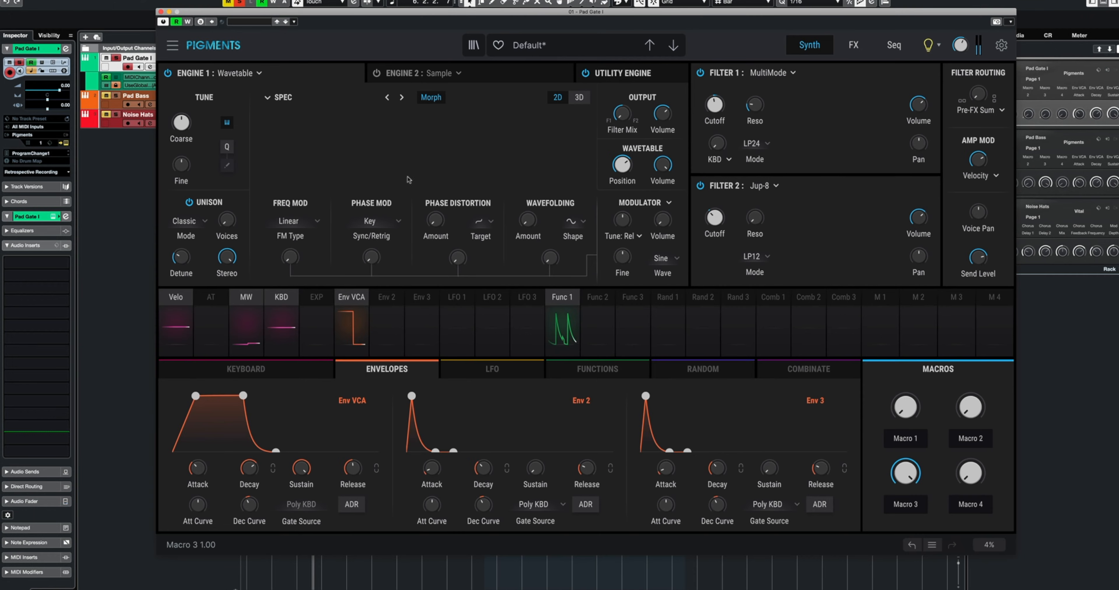
left_click(855, 45)
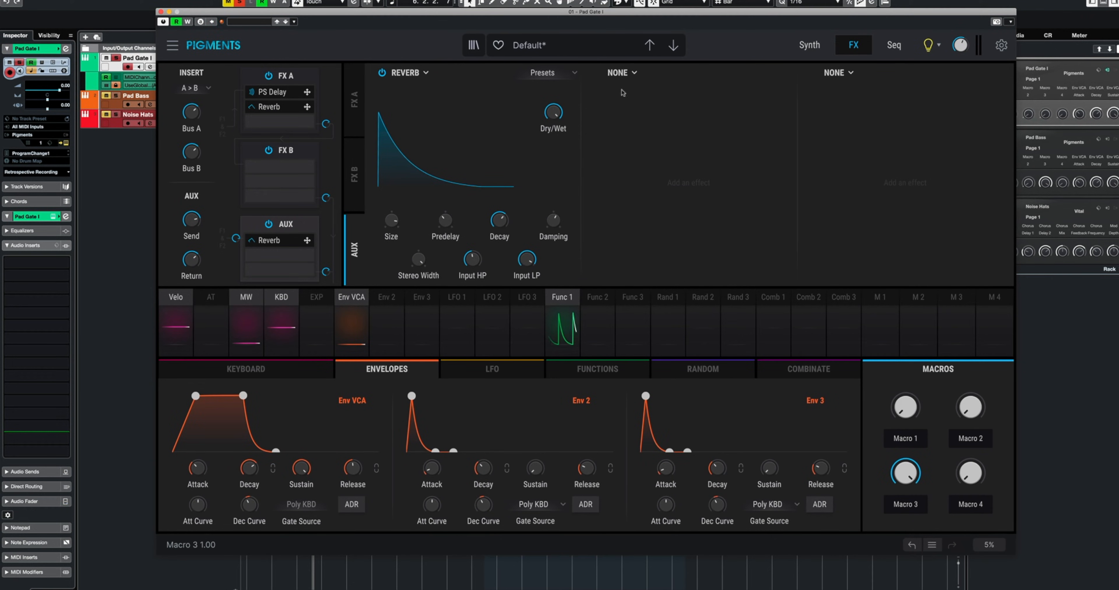
left_click(286, 76)
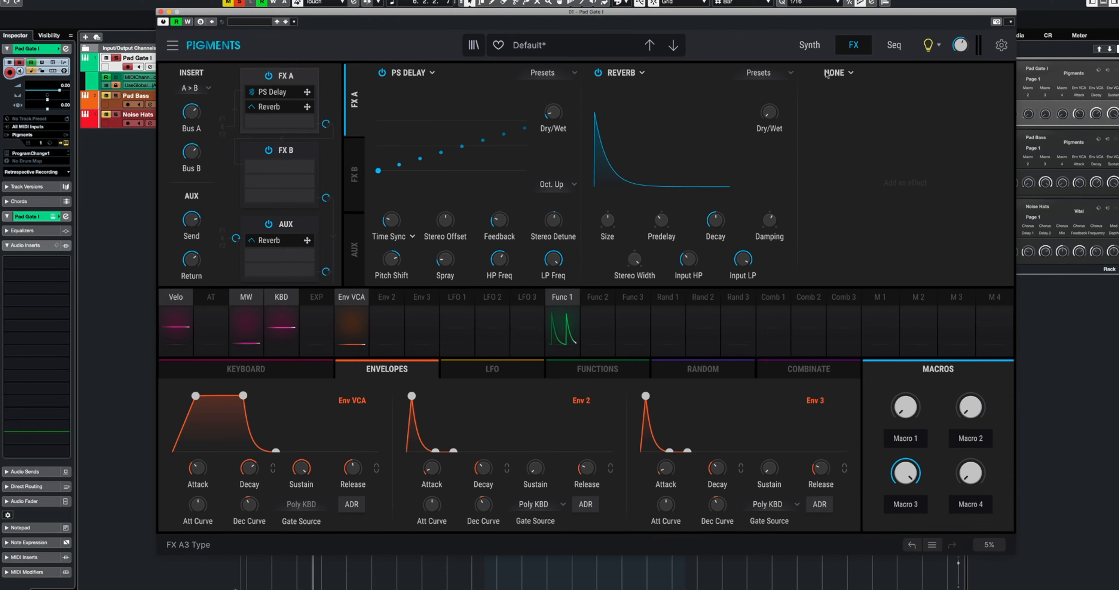
left_click(769, 74)
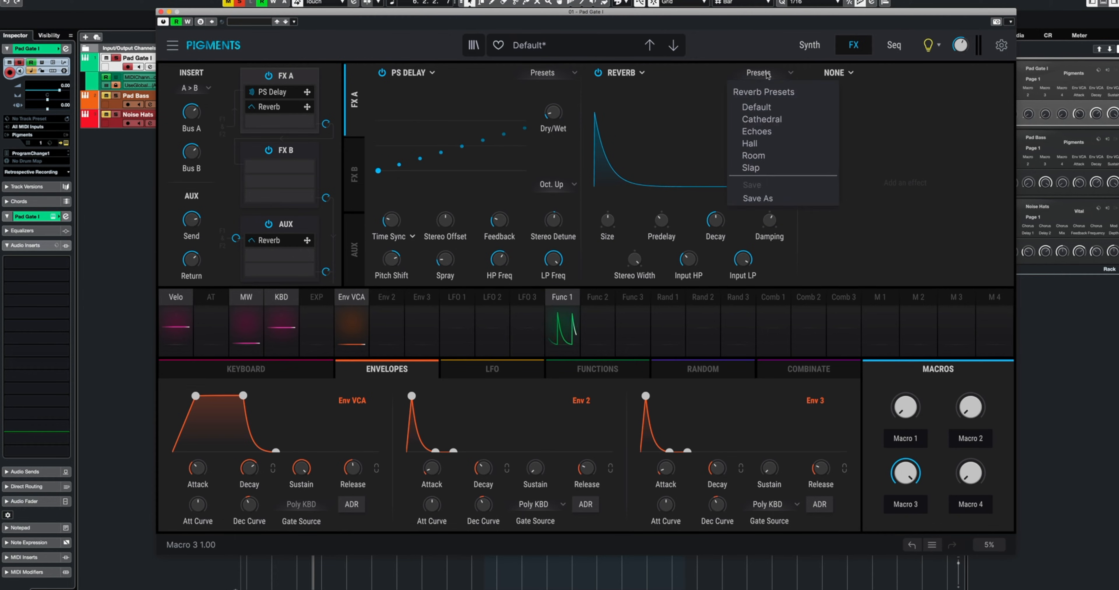
left_click(768, 73)
left_click(622, 73)
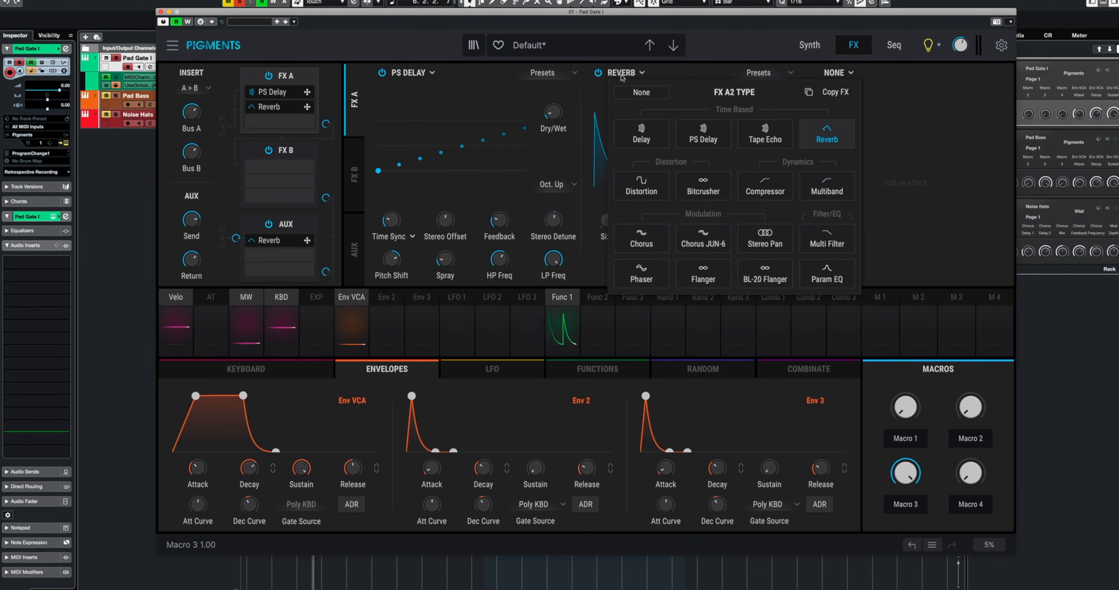
left_click(825, 237)
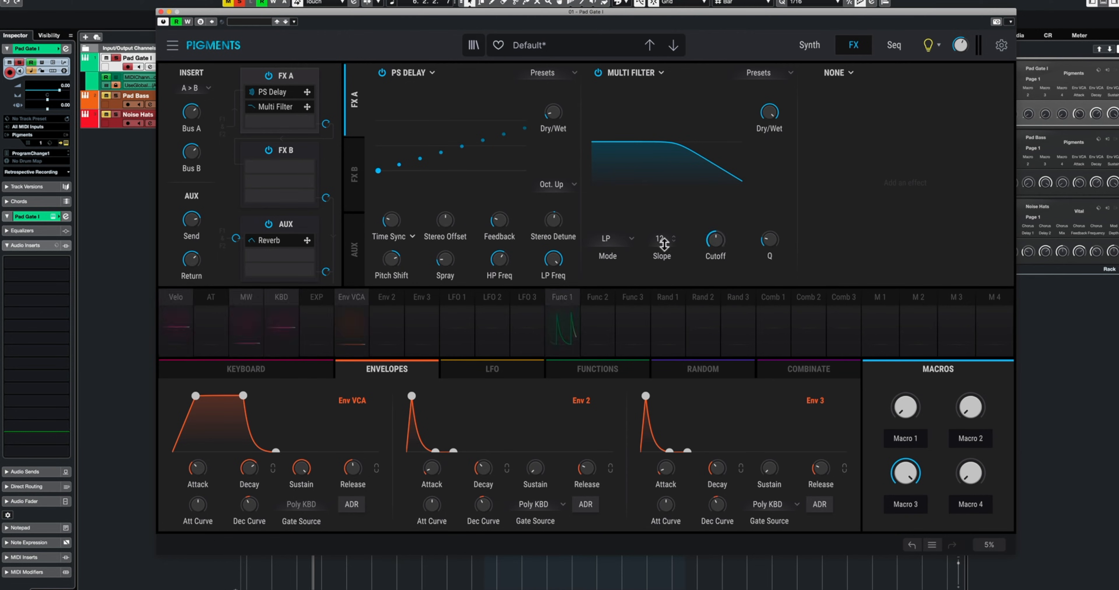
left_click(618, 241)
left_click(658, 294)
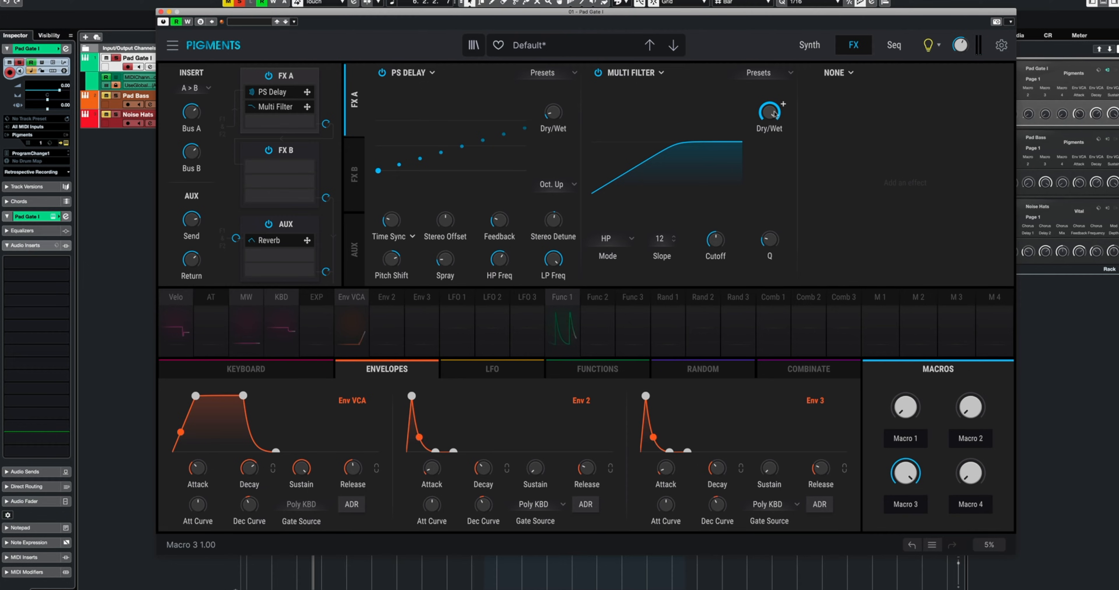
Step: Play from bar 20 and lower the Multi Filter's Cutoff and Q on the soloed Pad Gate I
key("KP_1")
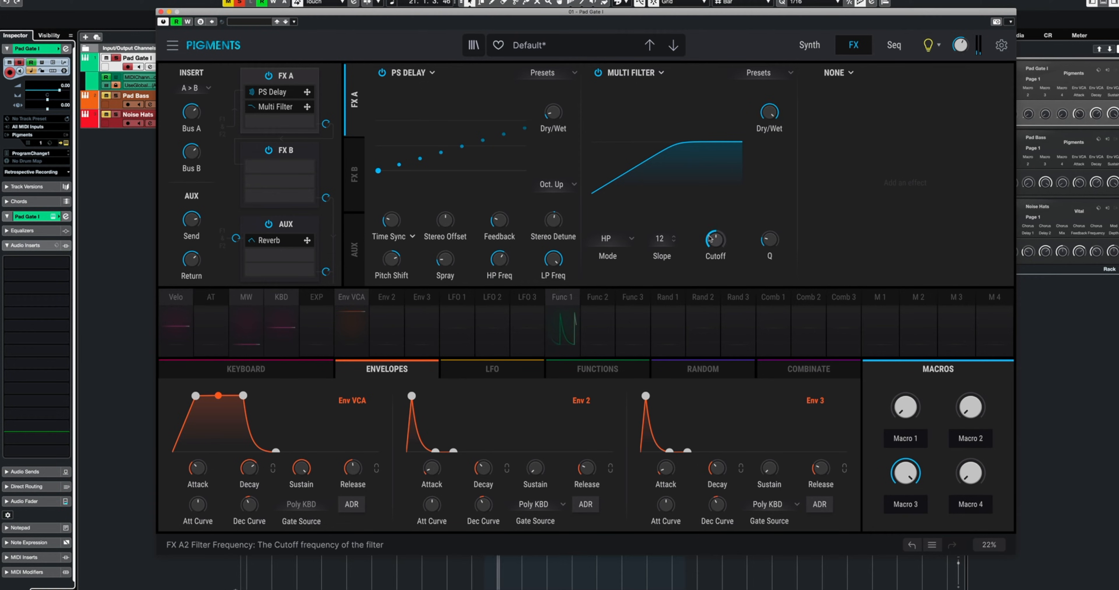
mouse_move(716, 239)
left_mouse_down()
mouse_move(729, 231)
mouse_move(715, 249)
left_mouse_up()
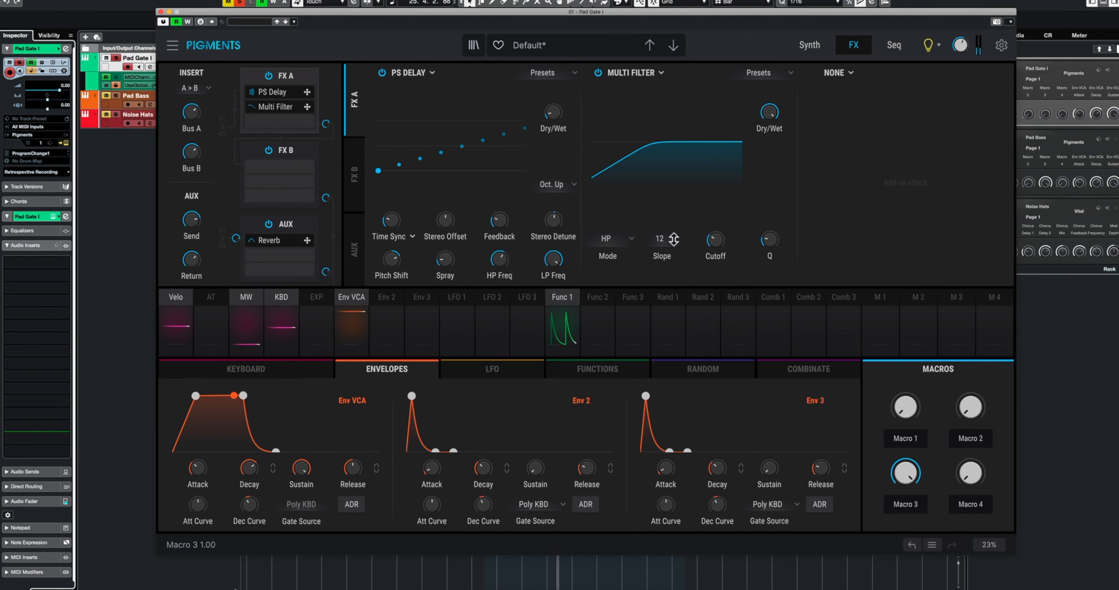
left_click_drag(769, 240, 769, 231)
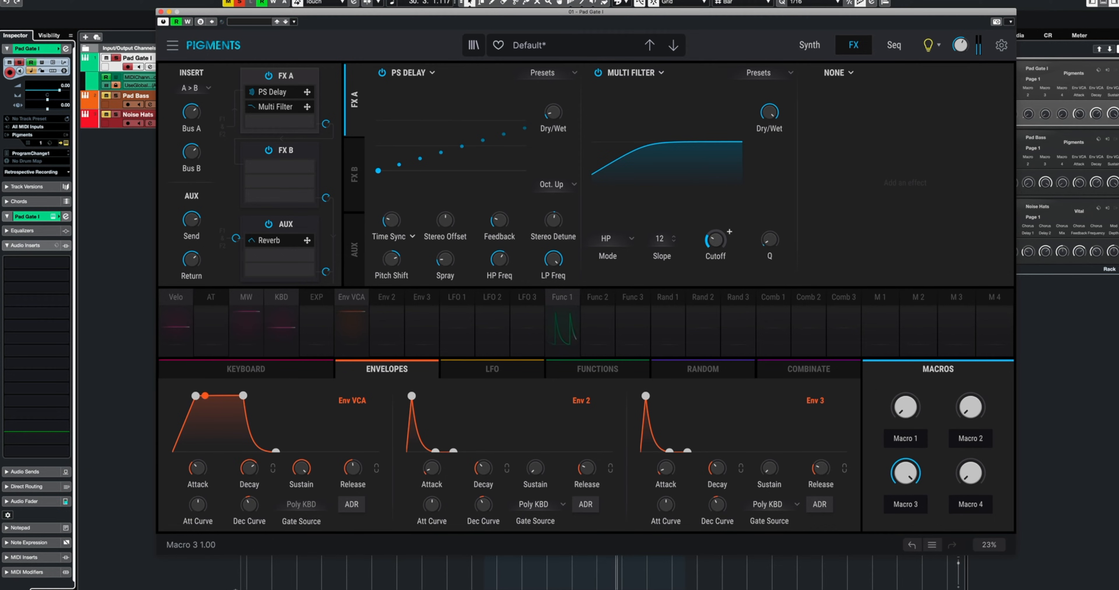
left_click_drag(716, 240, 715, 250)
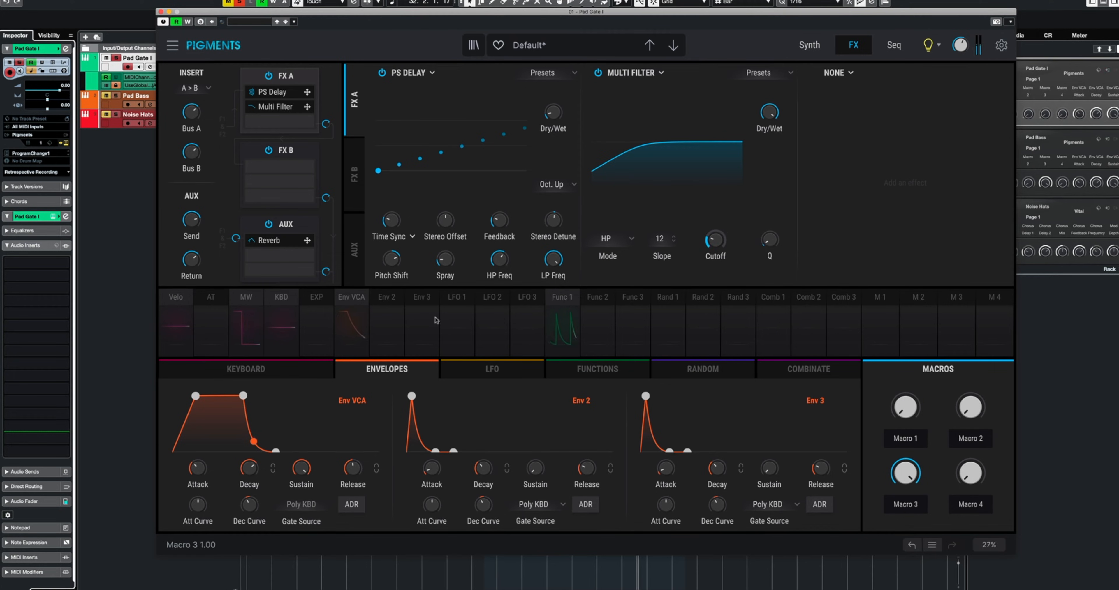
Step: Close the Pigments window, clear all solos and play the whole arrangement from bar 4
left_click(161, 11)
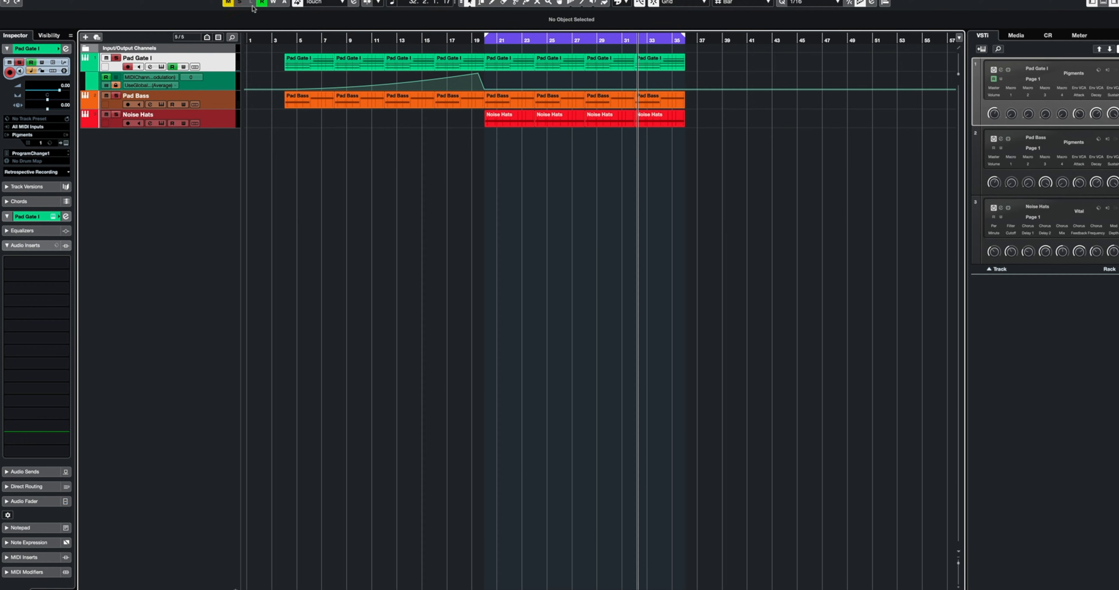
left_click(239, 2)
left_click(285, 39)
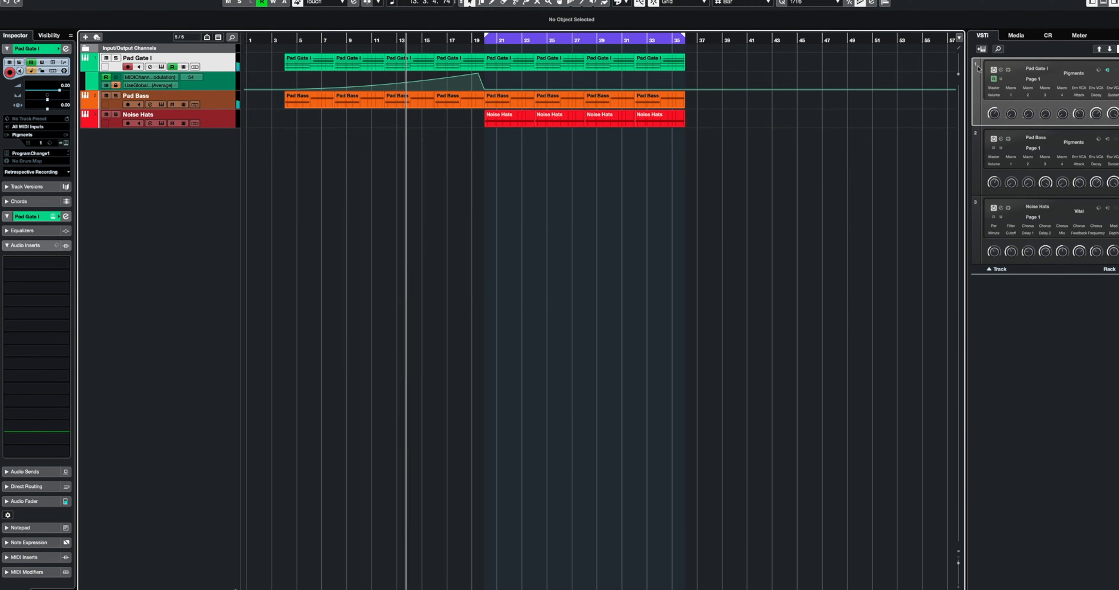
Step: Preview samples in the Loopmasters - Deadmau5 XFER Loops folder at reduced volume and place XF_Loop_333 on a new audio track at bar 20
left_click(1016, 36)
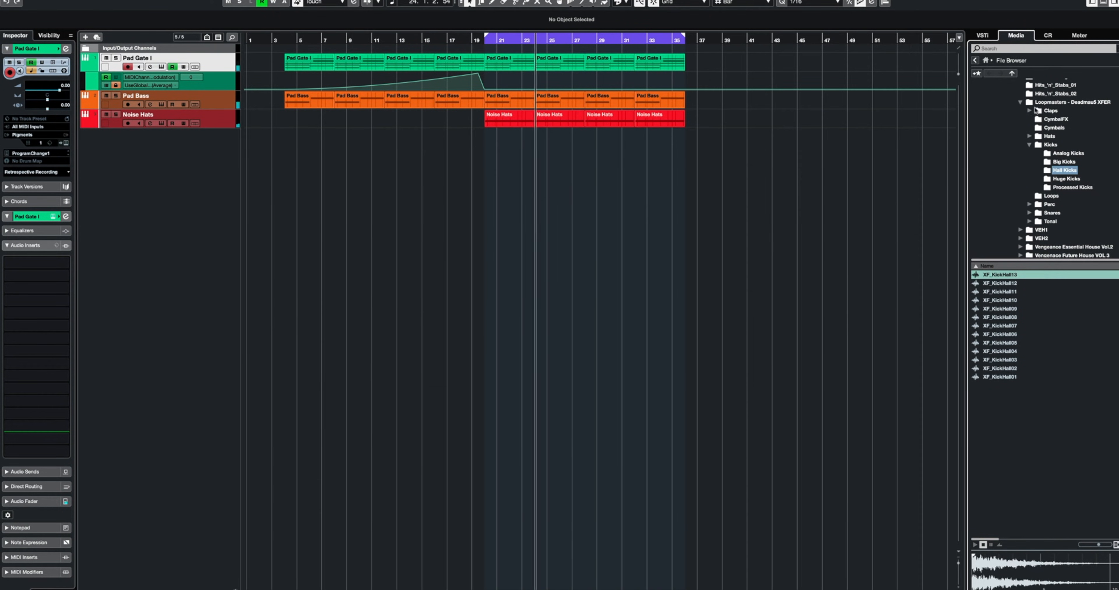
left_click(1028, 145)
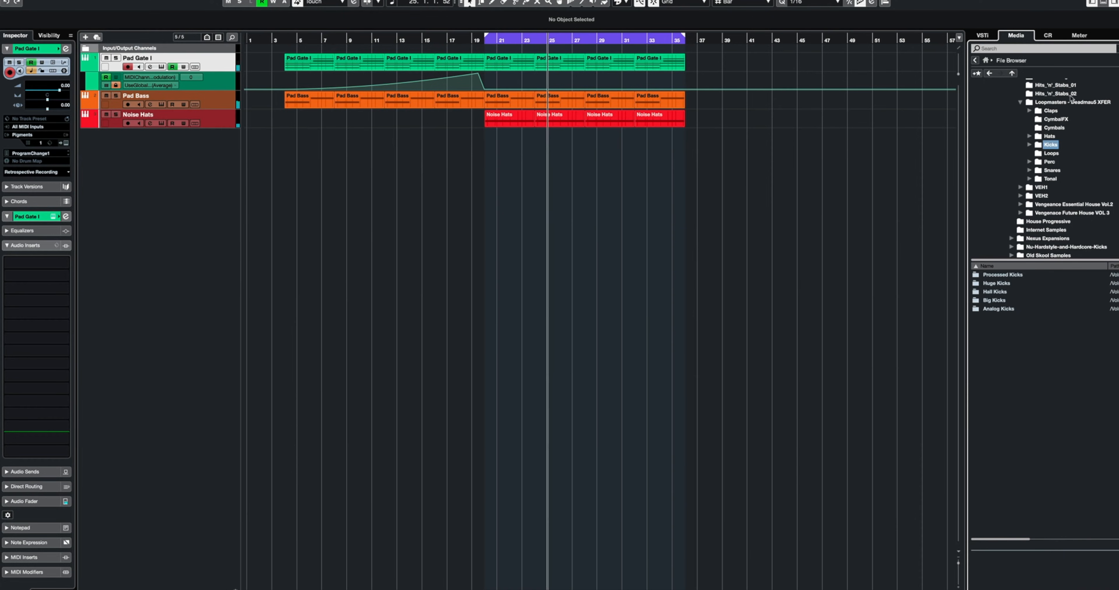
left_click(1029, 154)
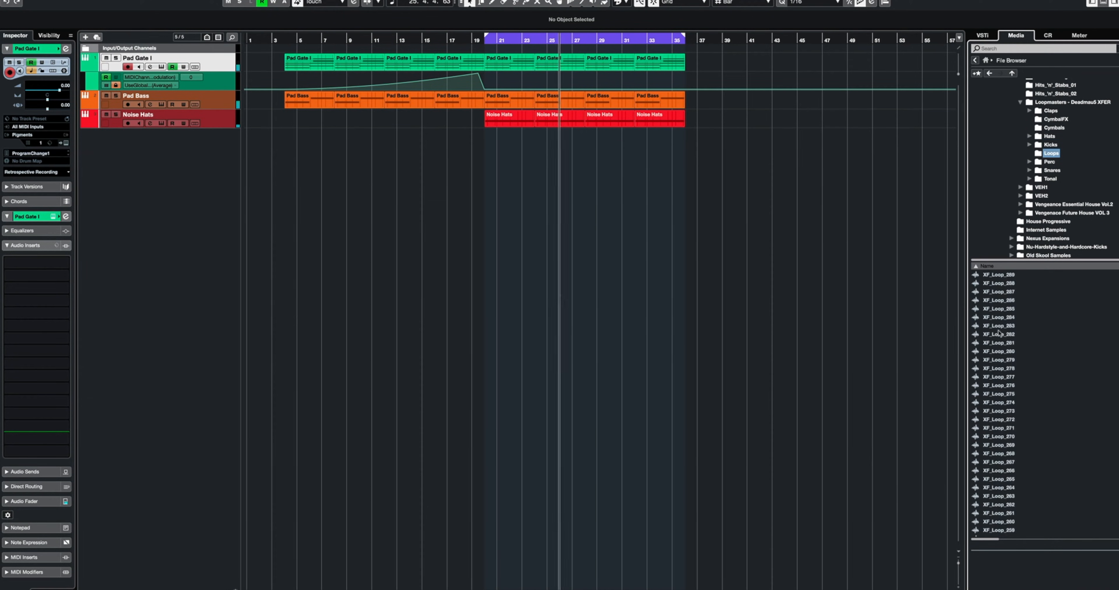
left_click(999, 334)
left_click_drag(1099, 545, 1090, 546)
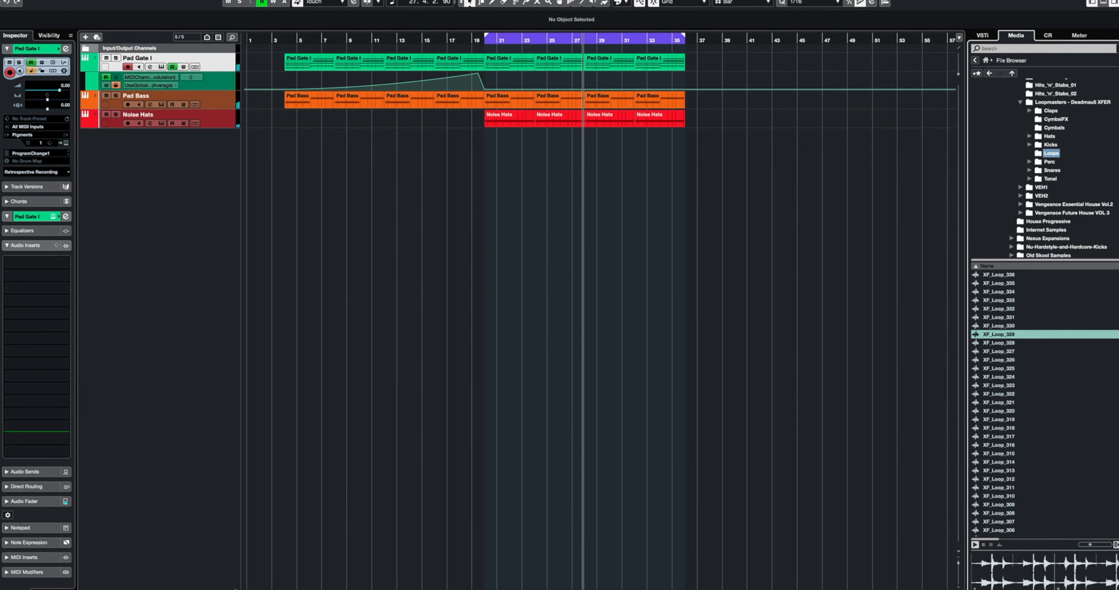
left_click(1003, 301)
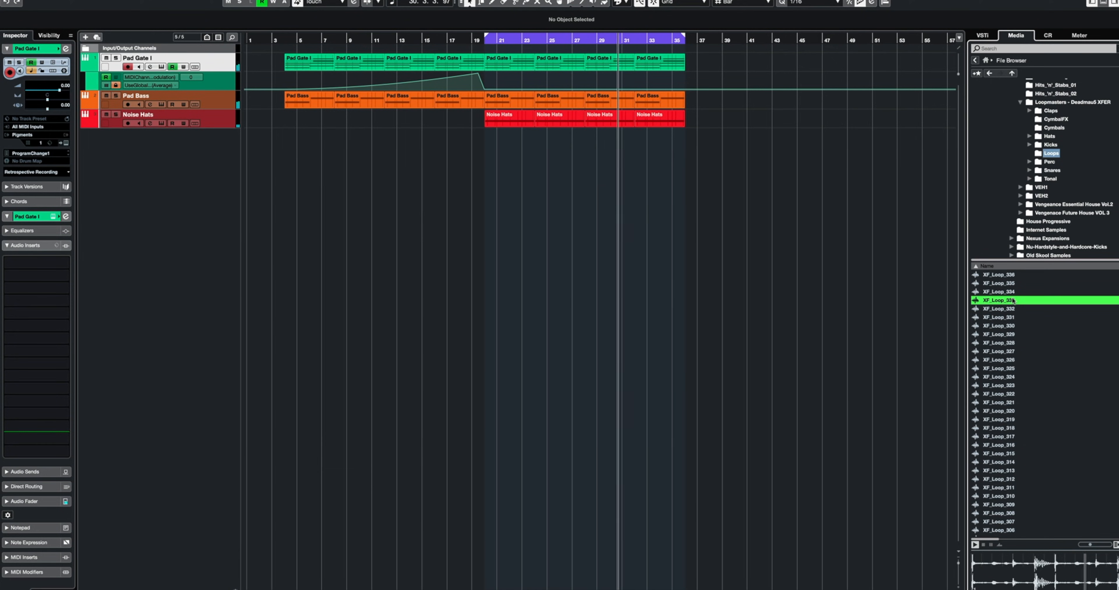
mouse_move(1004, 301)
left_mouse_down()
mouse_move(654, 207)
mouse_move(487, 138)
left_mouse_up()
Step: Time-stretch the XF_Loop_333 clip to exactly one bar, ending at bar 21, and play it soloed from bar 20
key("h")
key("h")
key("h")
key("h")
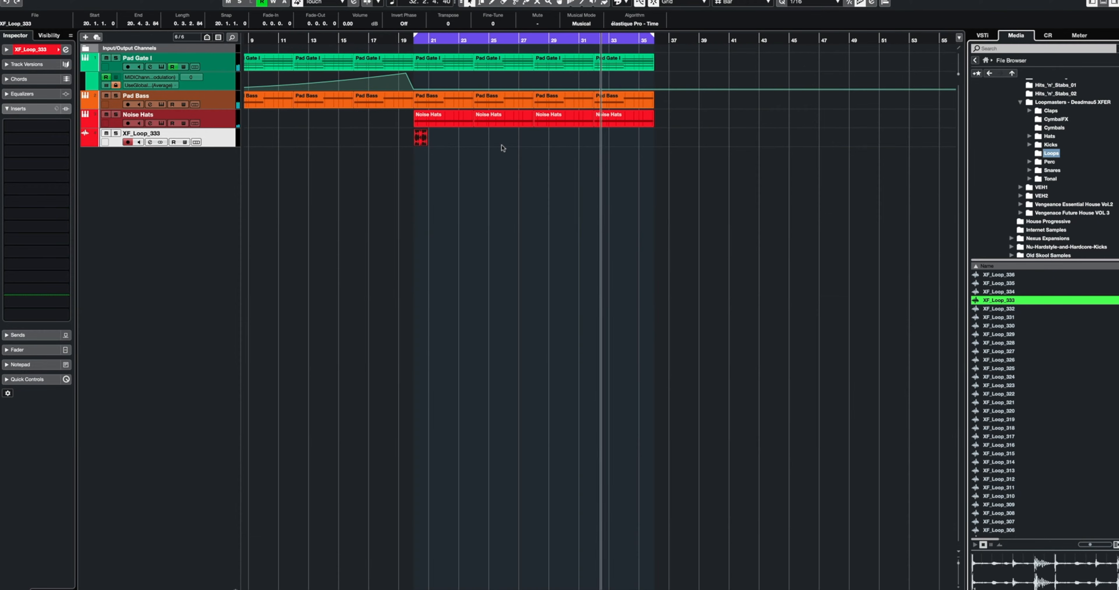
scroll(399, 163, "left", 6)
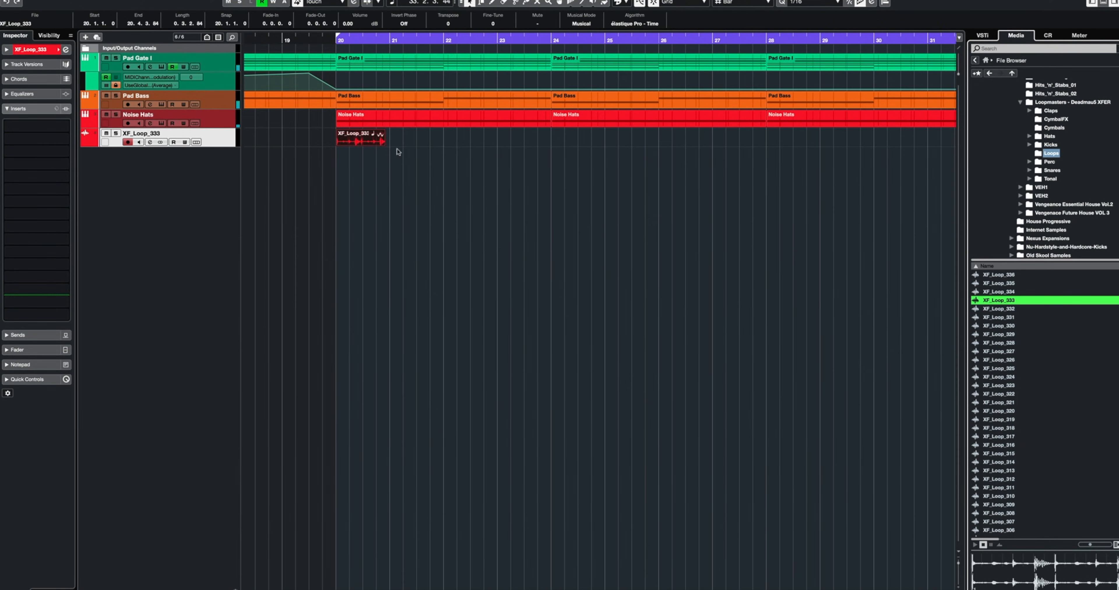
left_click(470, 3)
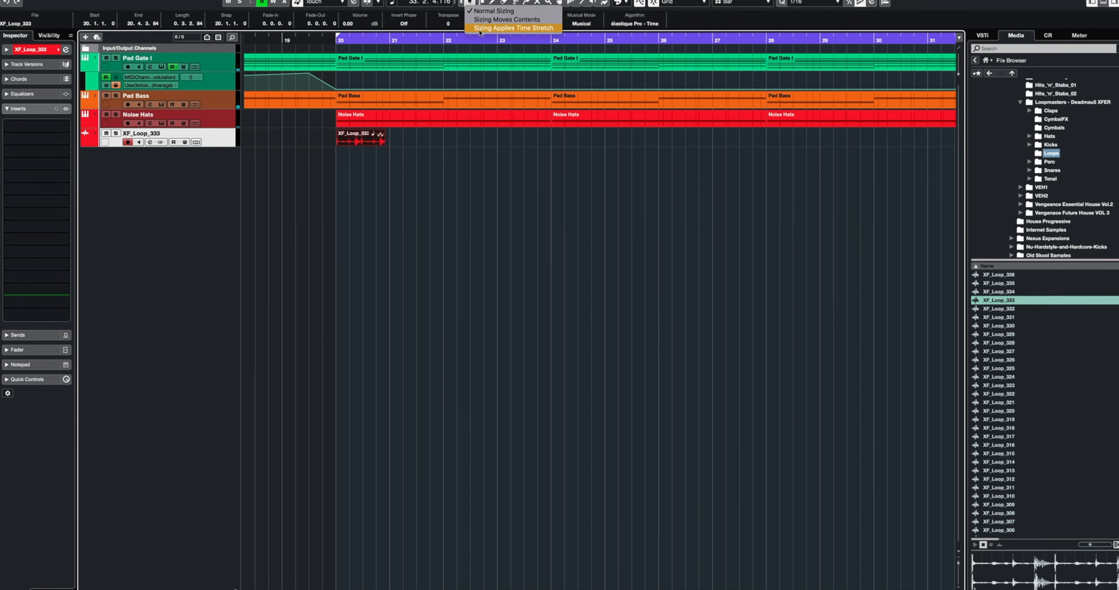
left_click(480, 29)
left_click_drag(382, 146, 390, 147)
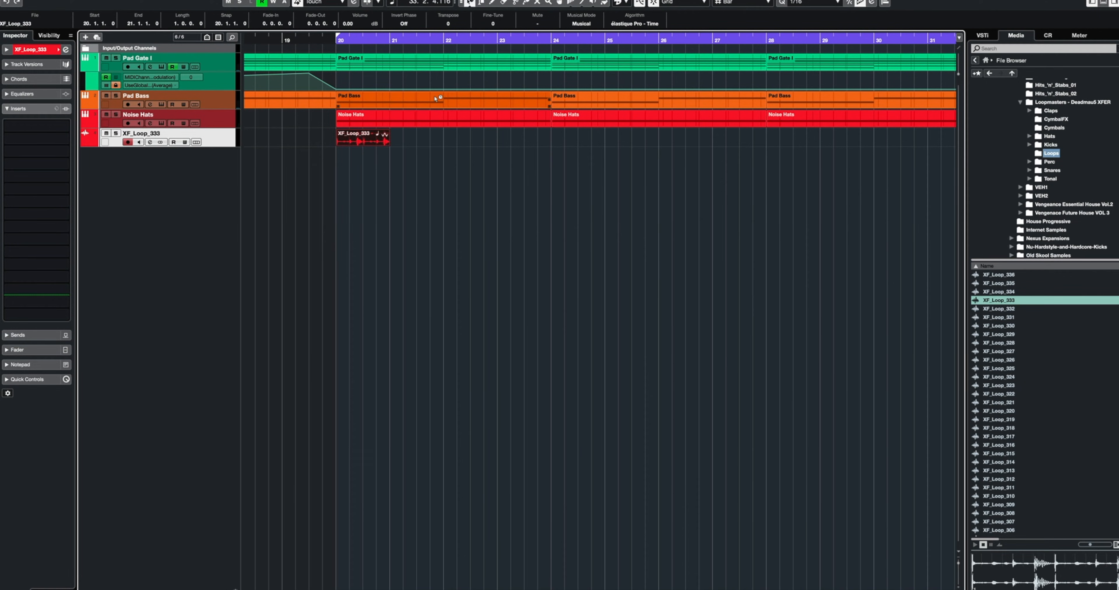
left_click(335, 40)
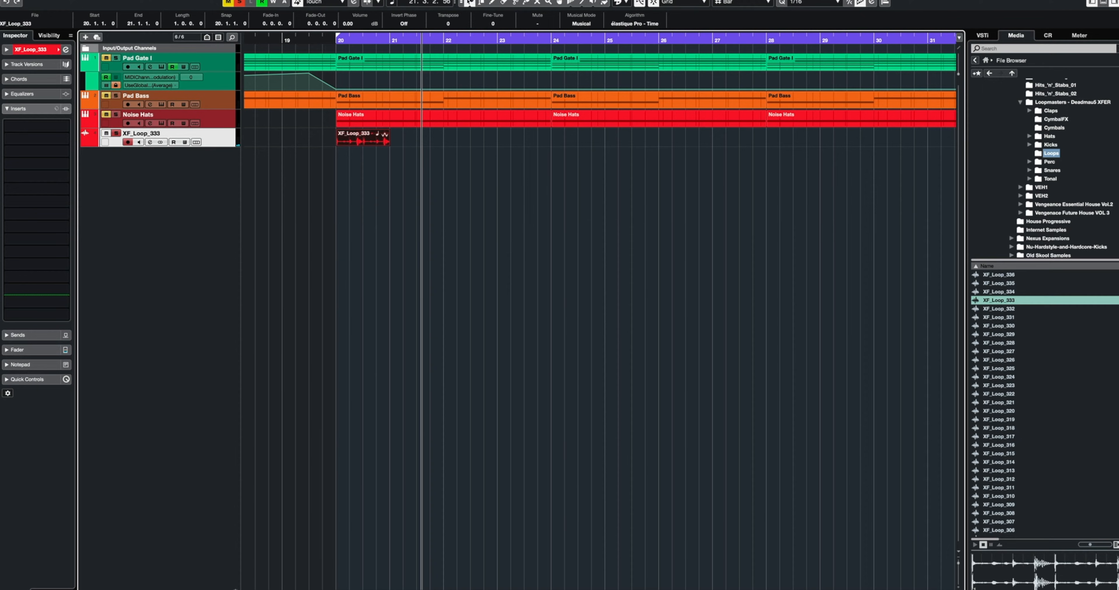
Step: Convert XF_Loop_333 in the Pool to a 48.000 kHz sample rate with the New + Replace in Pool option
left_click(201, 0)
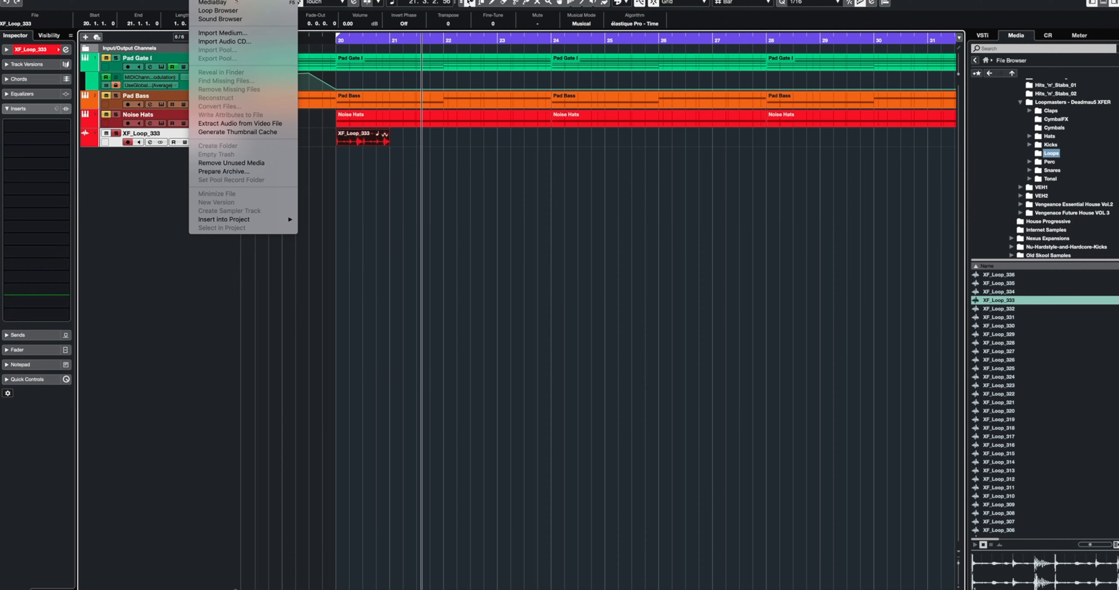
left_click(237, 0)
left_click(129, 42)
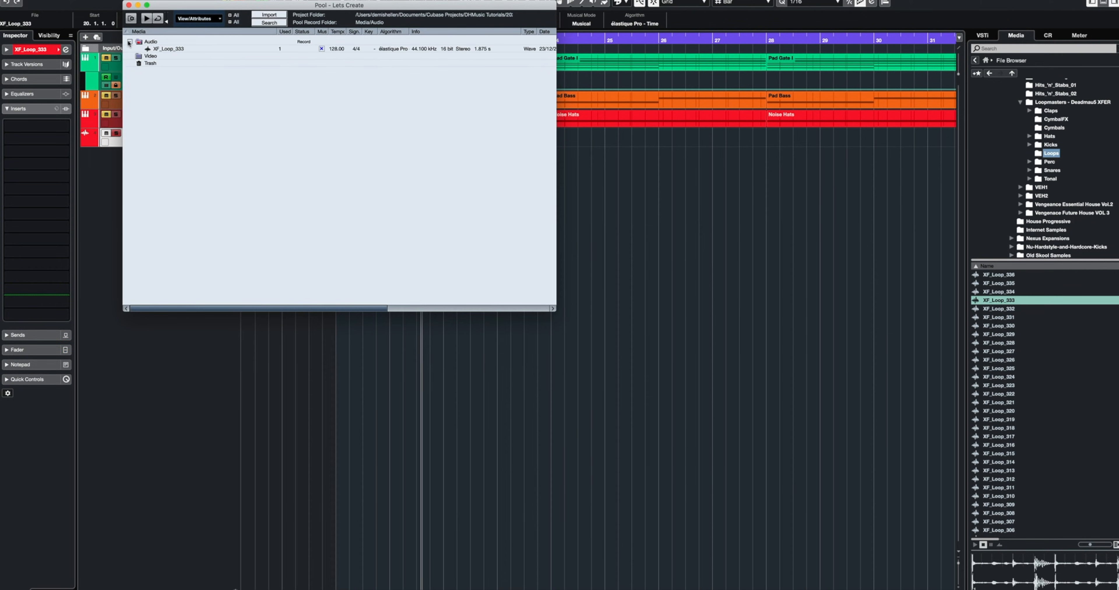
left_click(367, 50)
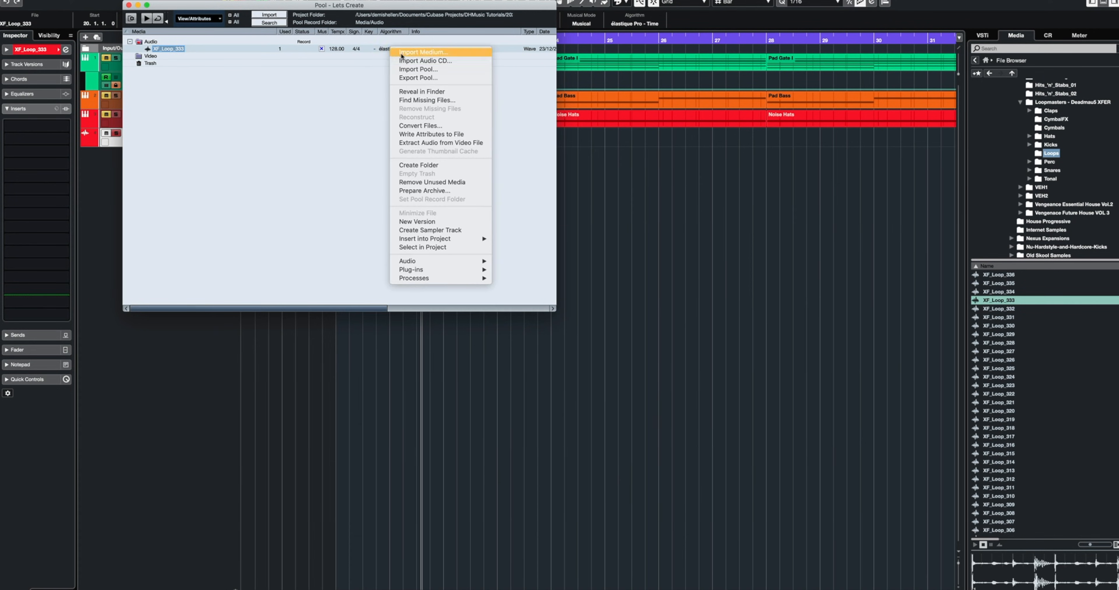
left_click(427, 125)
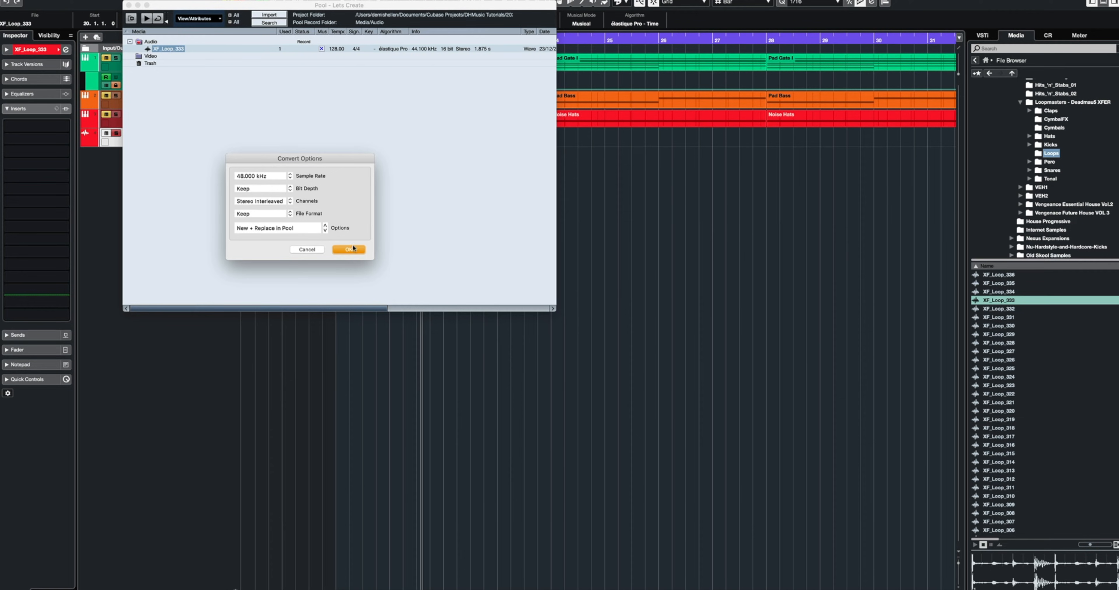
left_click(349, 249)
left_click(630, 184)
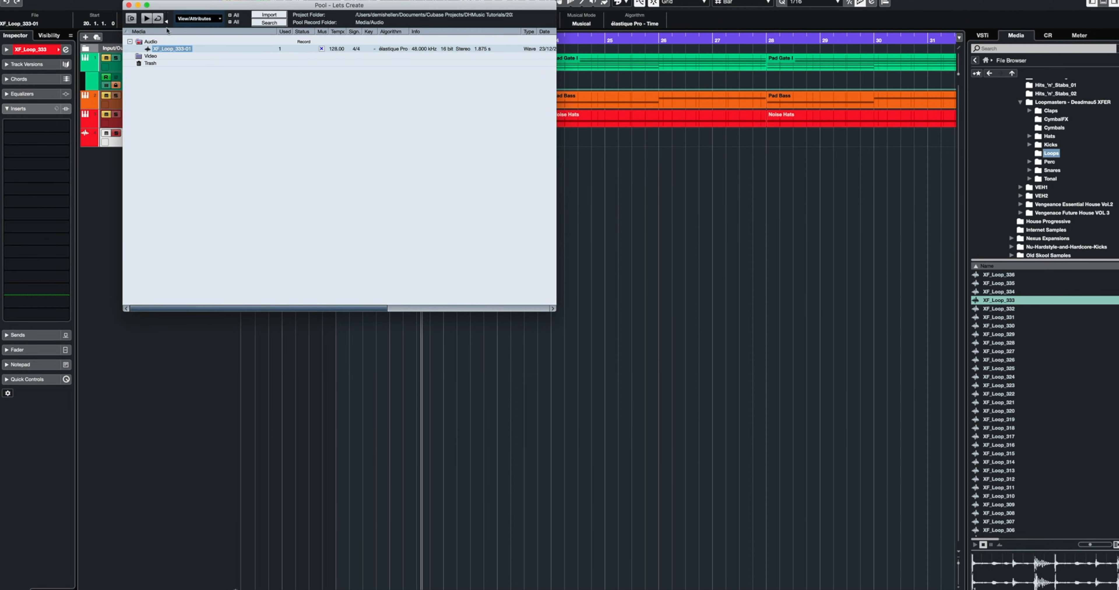
left_click(129, 4)
Step: Play the converted loop from bar 20 and undo the repeated copies after its first bar
key("KP_1")
key("space")
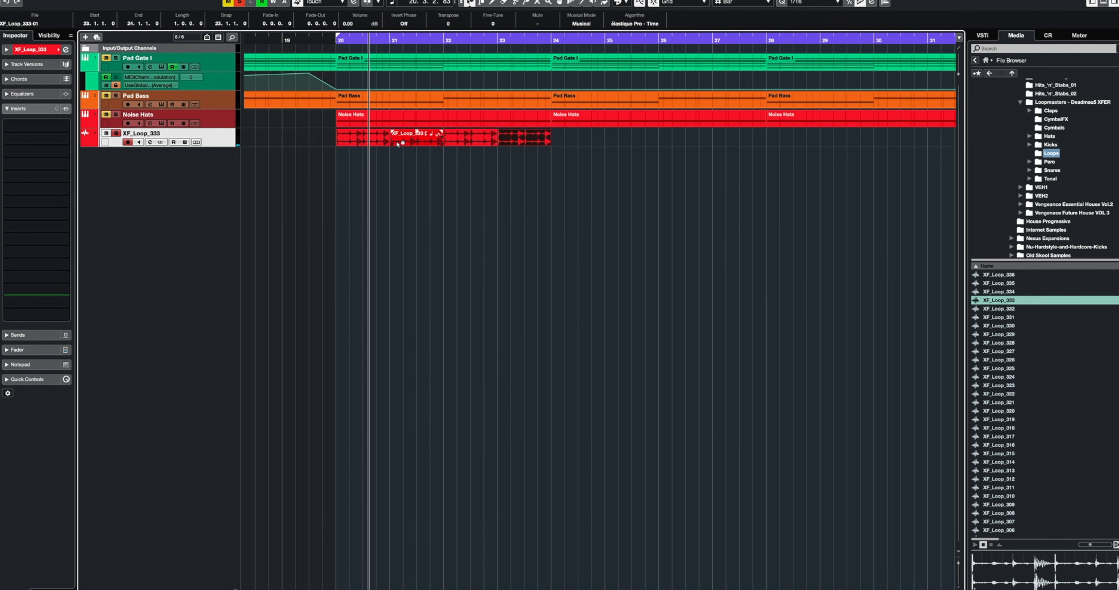
key("super+z")
key("super+z")
key("super+z")
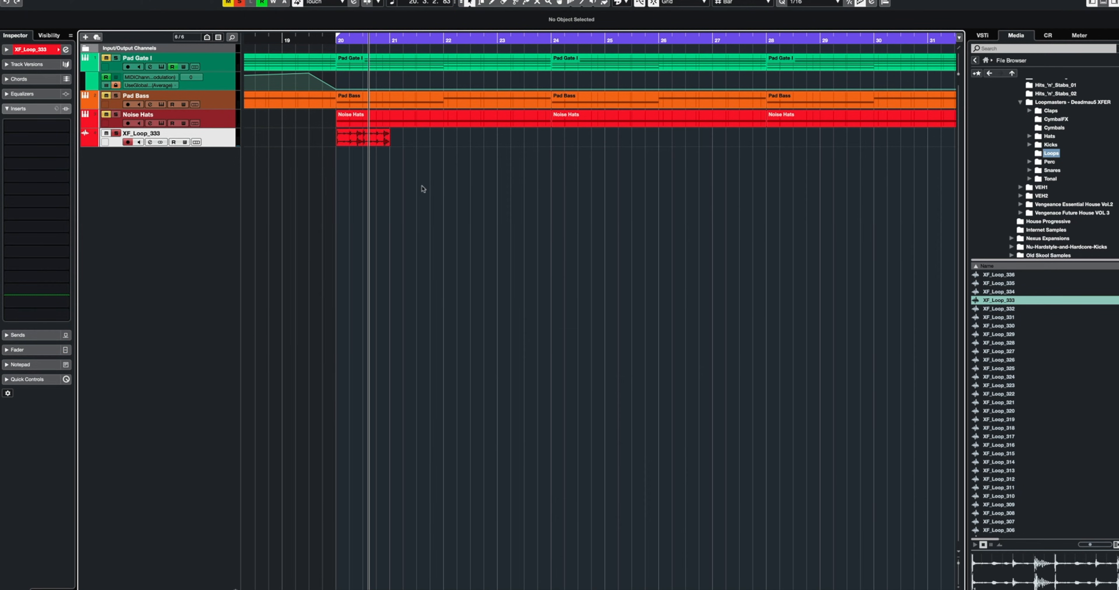
Step: Increase the XF_Loop_333 track's height and set the loop range to its one-bar clip from bar 20 to 21
key("h")
key("h")
key("h")
key("h")
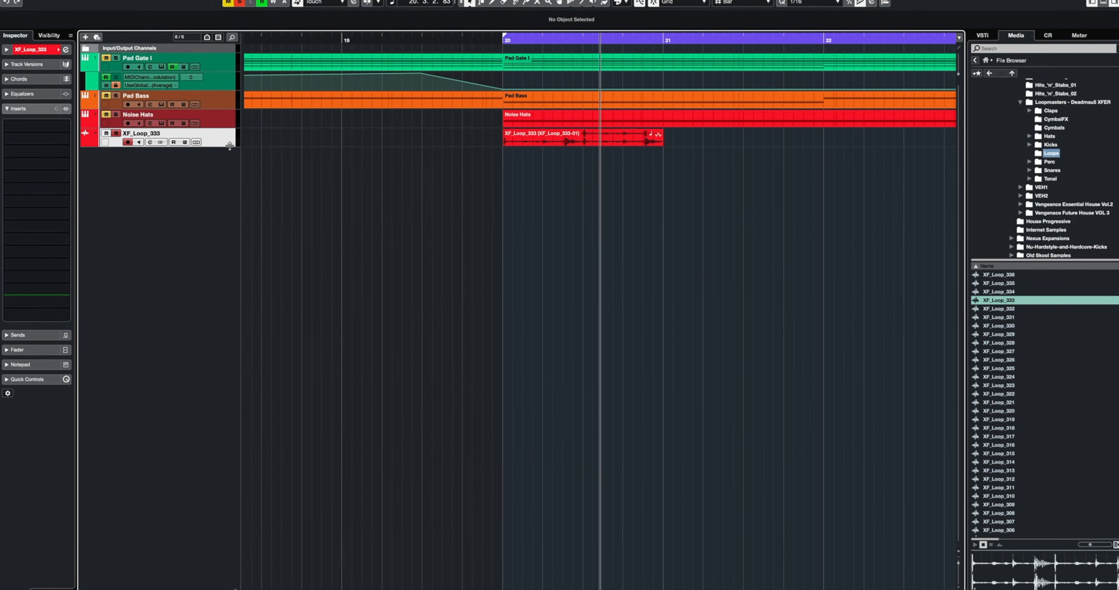
left_click_drag(229, 147, 272, 253)
left_click(619, 202)
key("p")
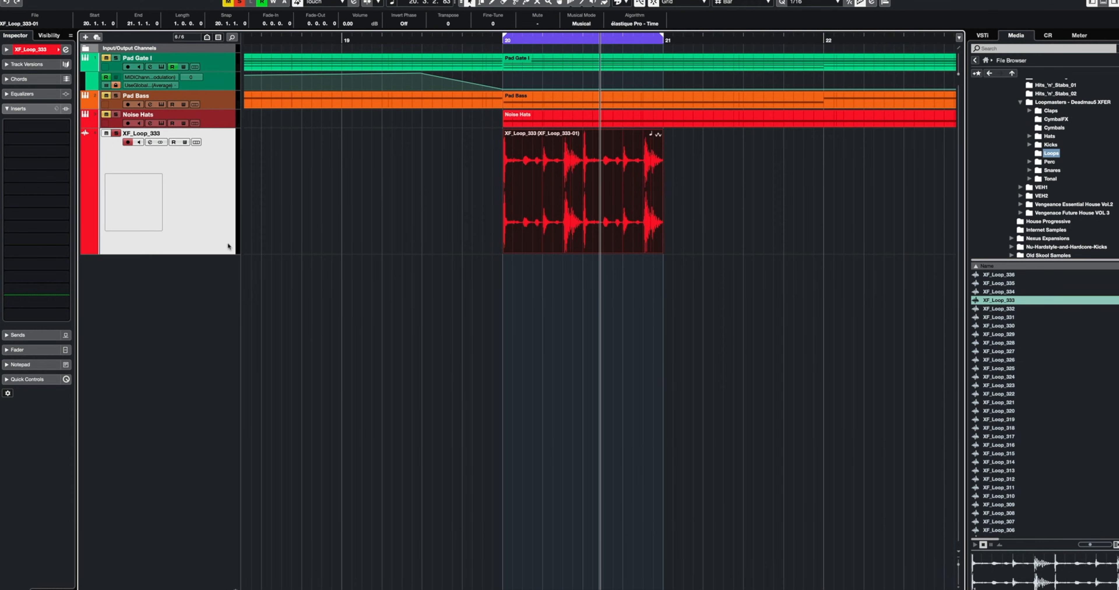
Step: Examine the XF_Loop_333 clip's waveform closely and play its one-bar loop range from bar 20
key("h")
key("h")
key("h")
key("h")
key("h")
key("h")
key("h")
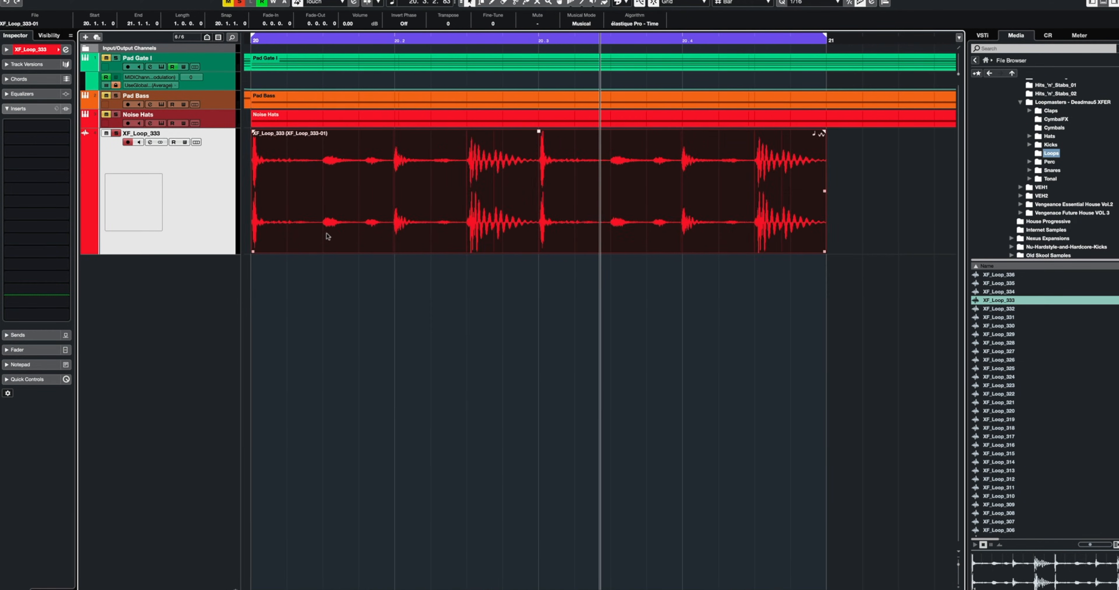
scroll(357, 242, "right", 1)
scroll(359, 245, "left", 2)
key("KP_1")
key("space")
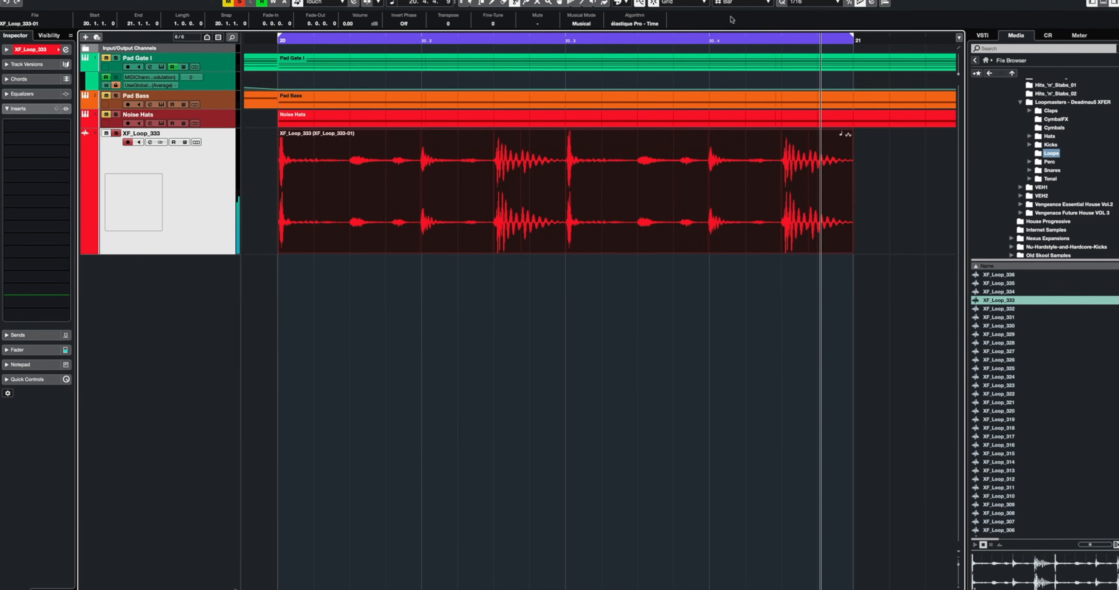
Step: Split the XF_Loop_333 clip at 20.2.3 and 20.3, and delete the piece between the two cuts
left_click(488, 174)
left_click(524, 174)
left_click(559, 173)
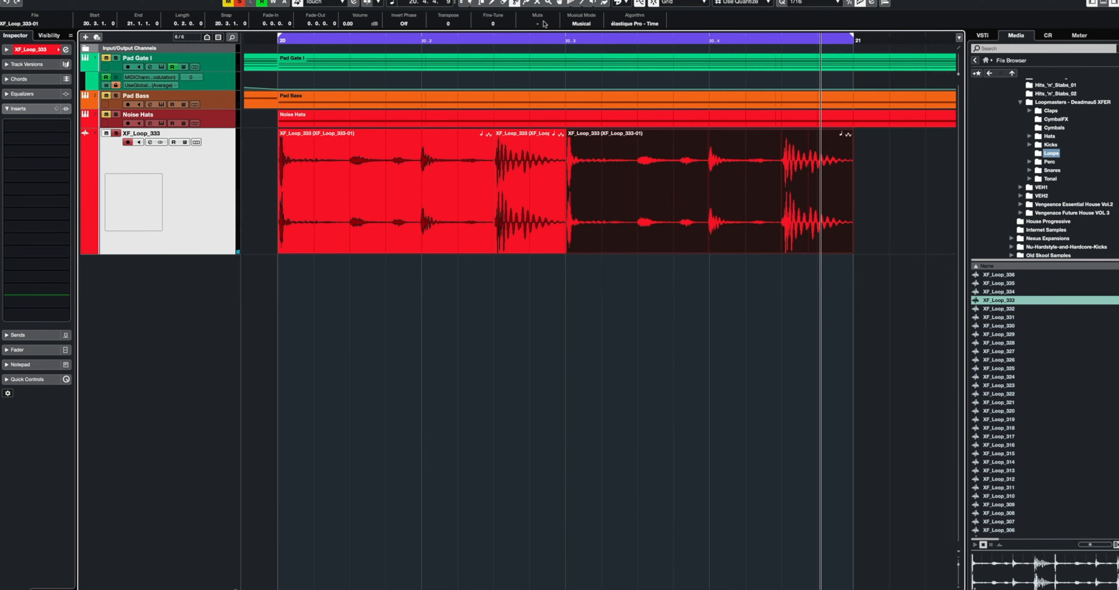
left_click(537, 168)
key("Delete")
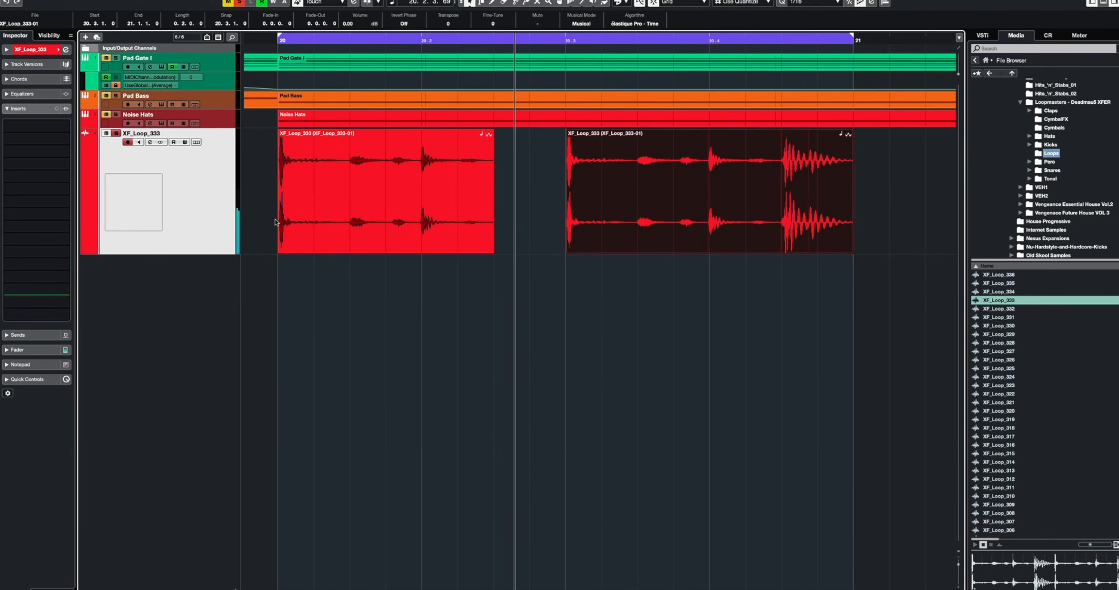
Step: Solo the Noise Hats track too and trim the second XF_Loop_333 clip to end at 20.4.2.119, playing the result
left_click(116, 115)
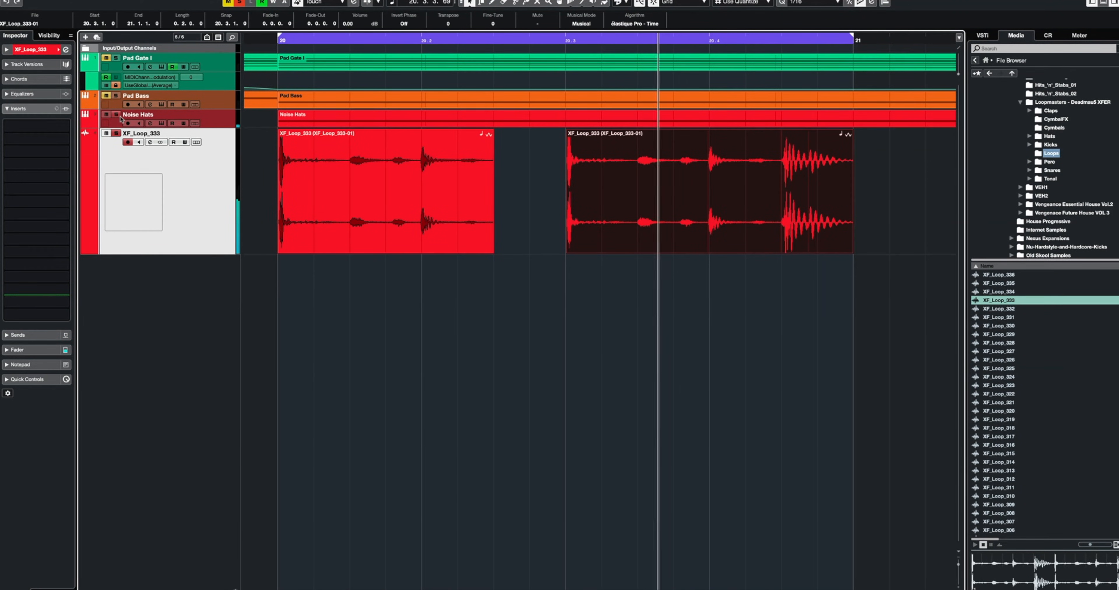
left_click(810, 299)
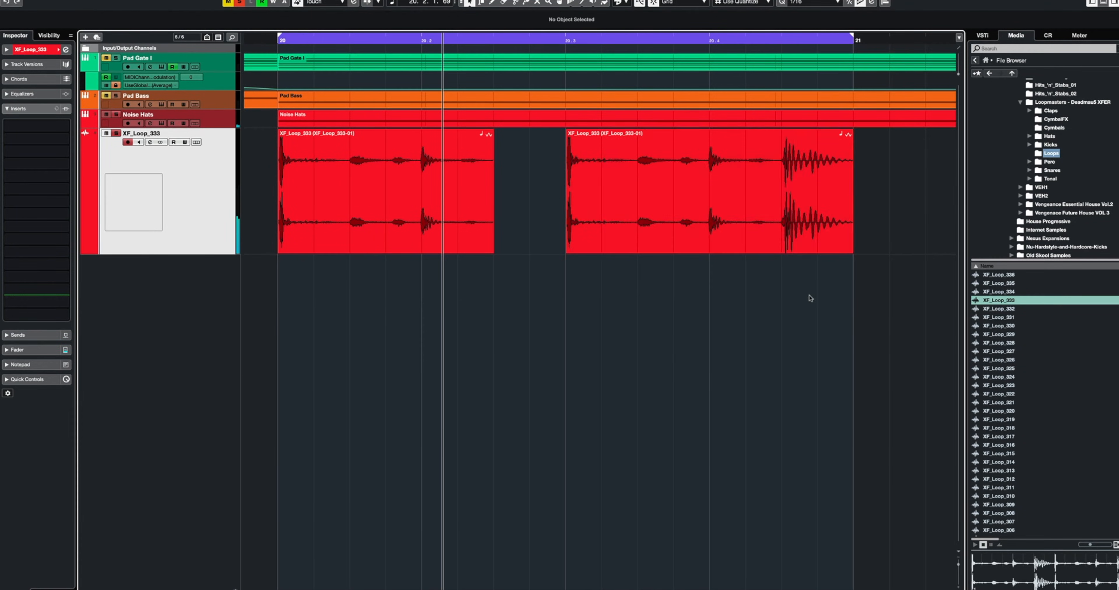
left_click_drag(850, 251, 776, 253)
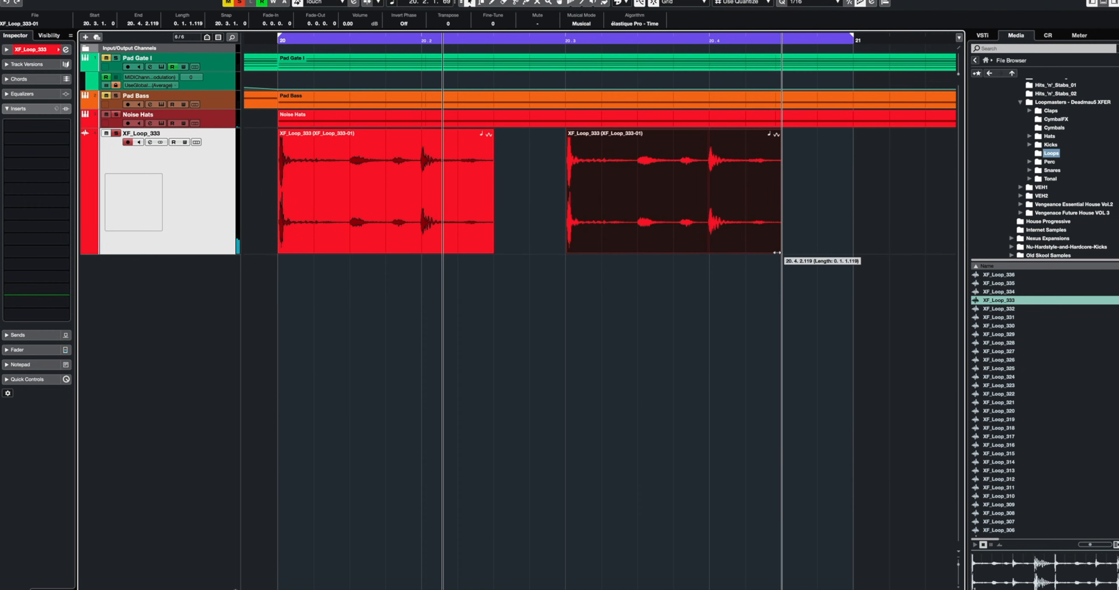
left_click(685, 323)
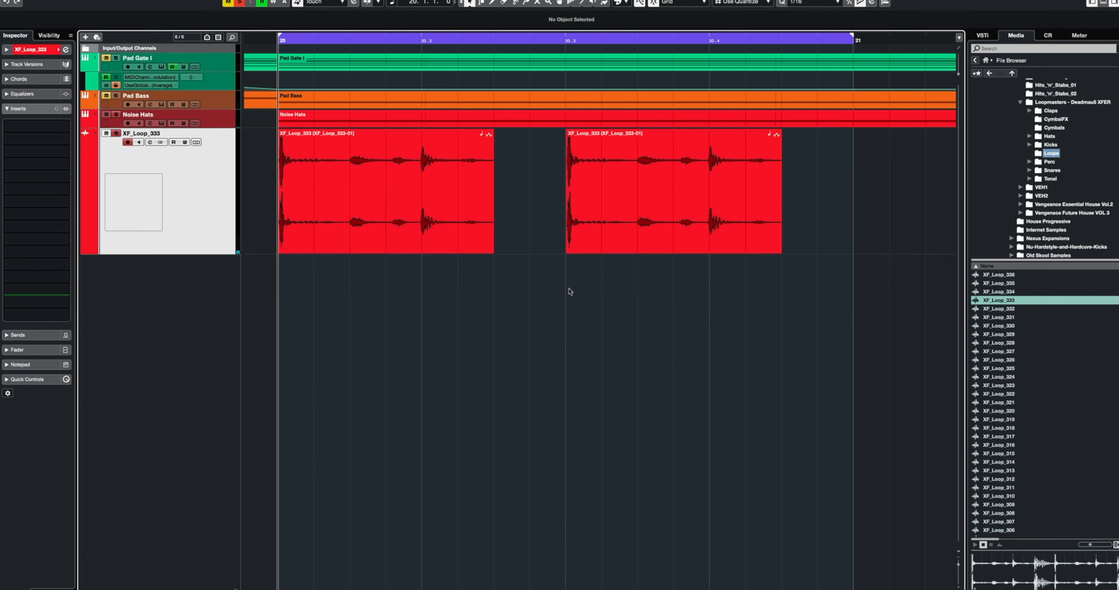
key("space")
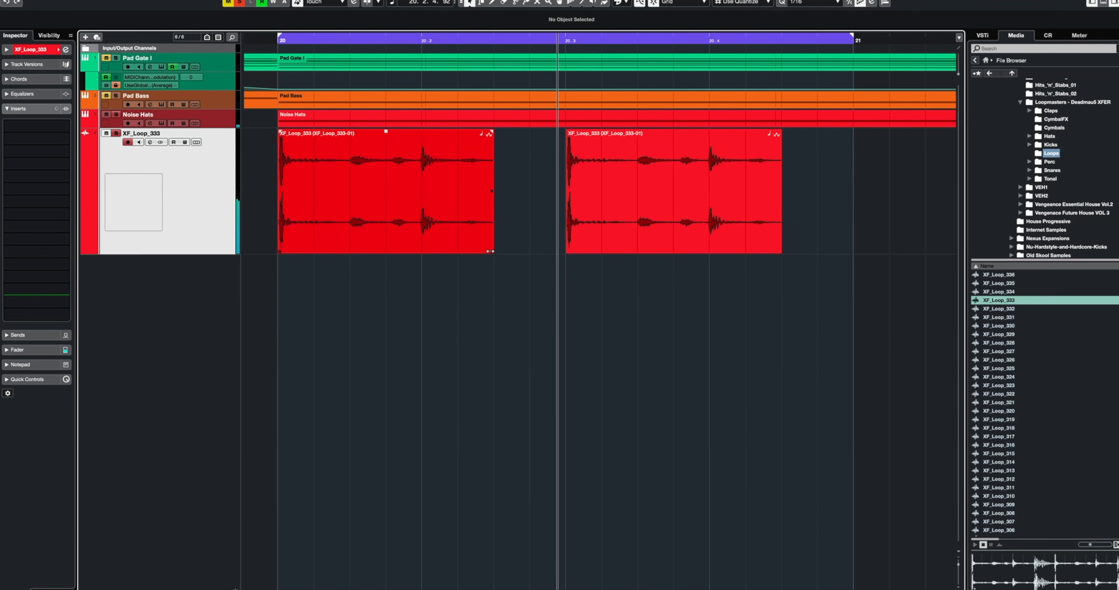
Step: Trim the first XF_Loop_333 clip to a length of 0.0.2.0 and the second to end at 20.3.2.119, and play them
left_click_drag(490, 251, 346, 247)
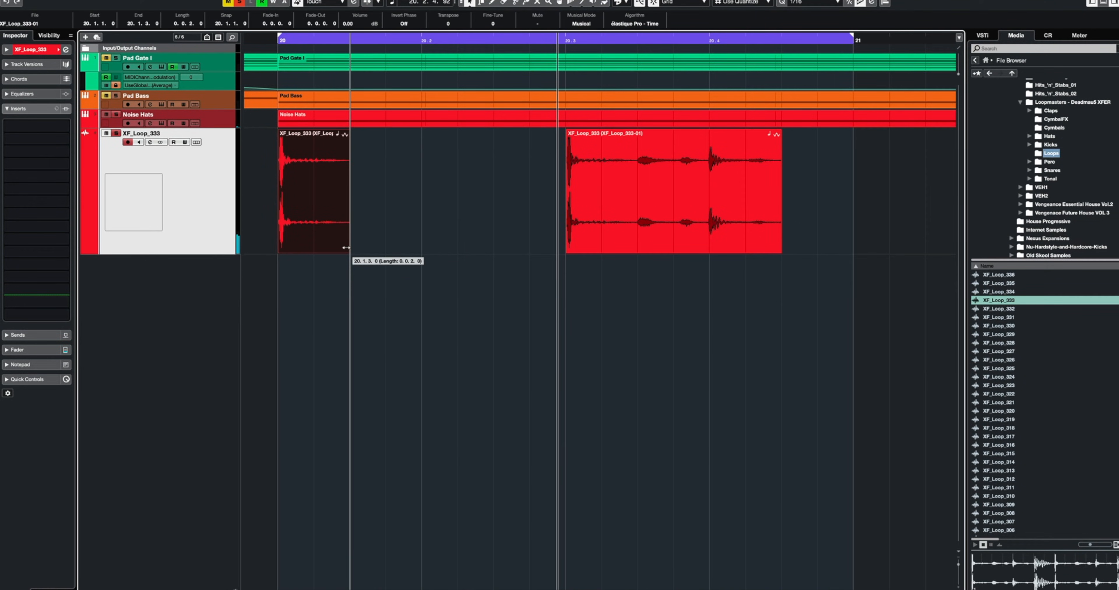
left_click_drag(779, 251, 640, 253)
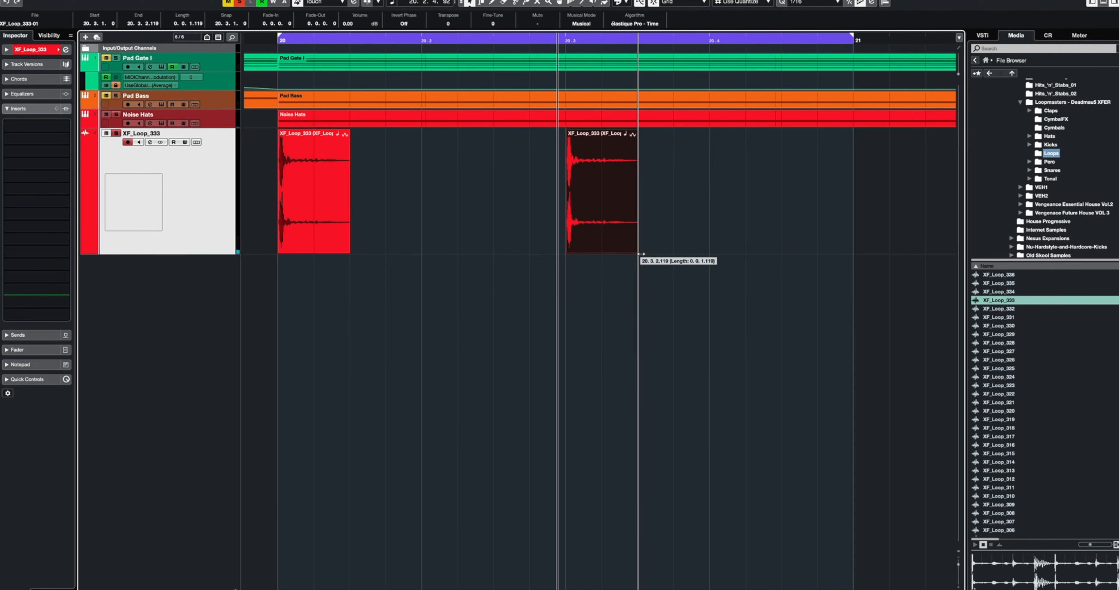
key("space")
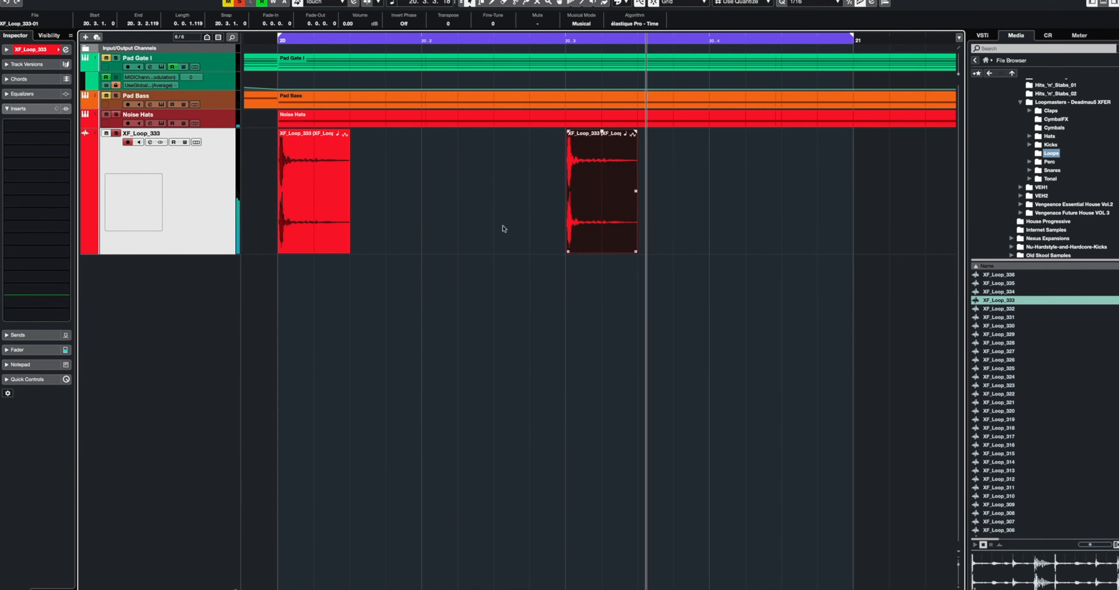
Step: Audition the other loops in the Deadmau5 XFER Loops folder against the playing track, from XF_Loop_332 down to XF_Loop_317
left_click(1000, 309)
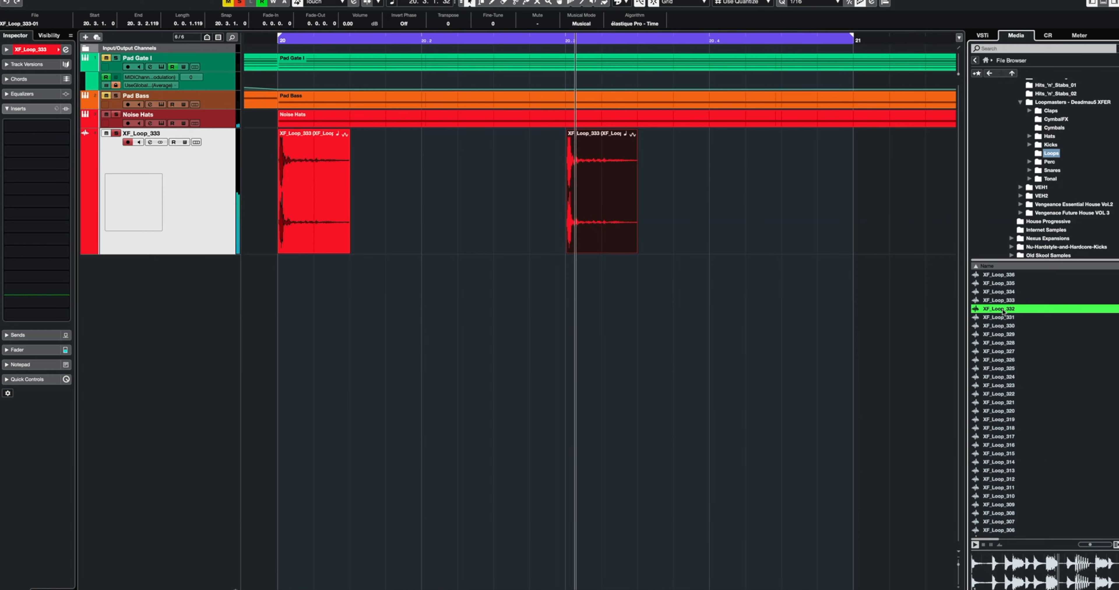
left_click(1005, 318)
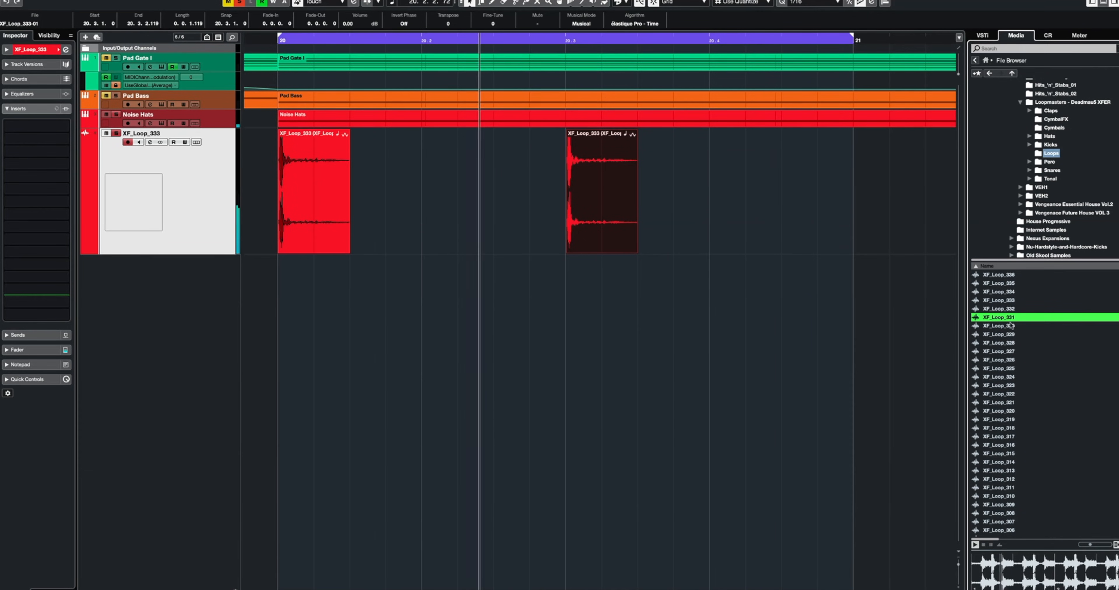
left_click(1005, 343)
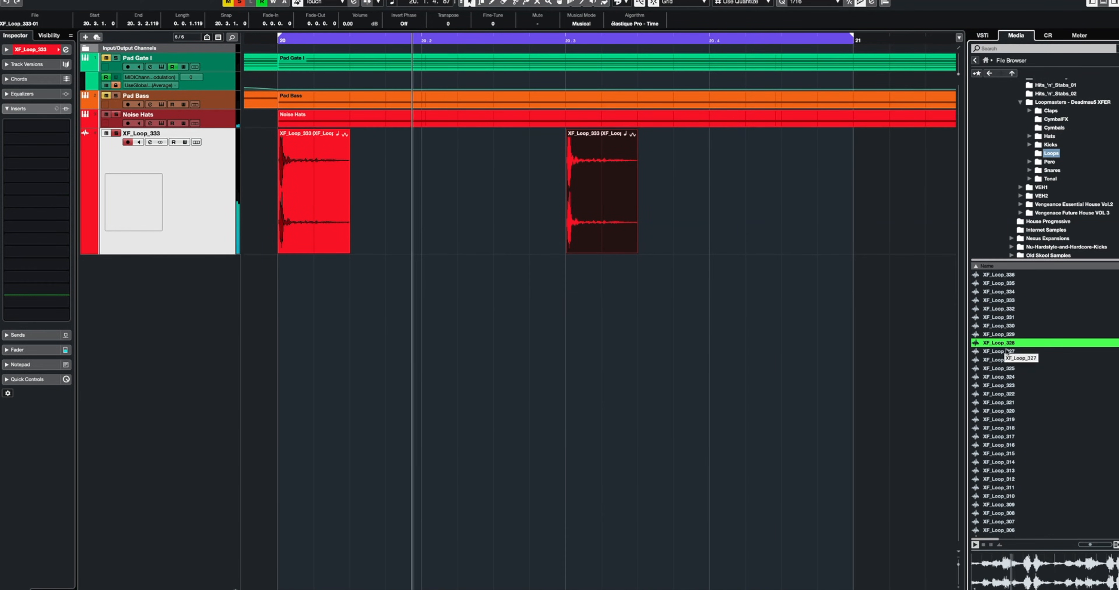
left_click(998, 367)
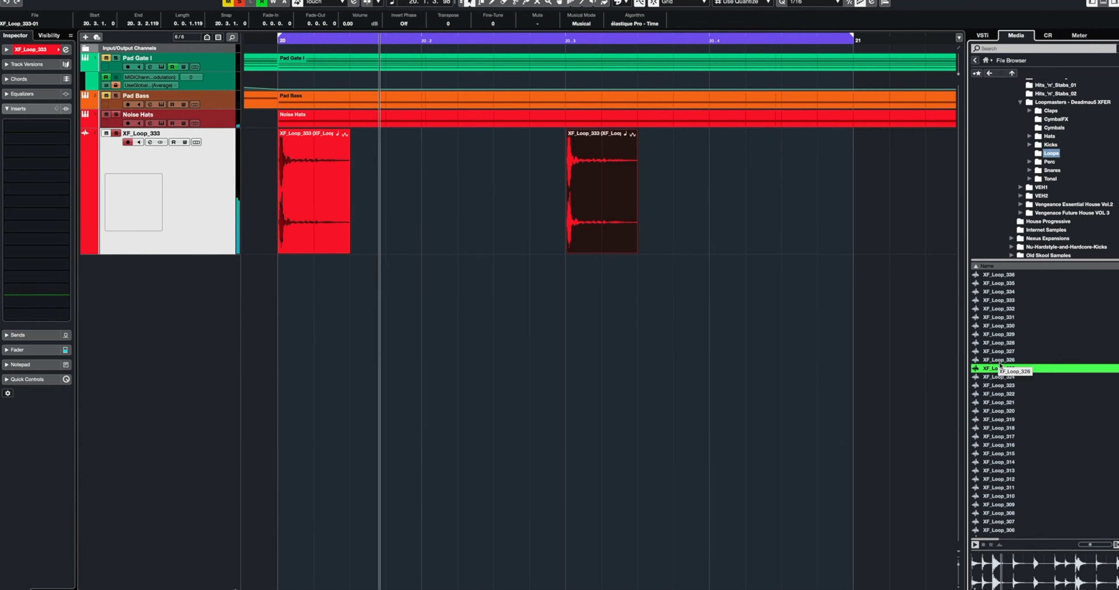
left_click(1002, 394)
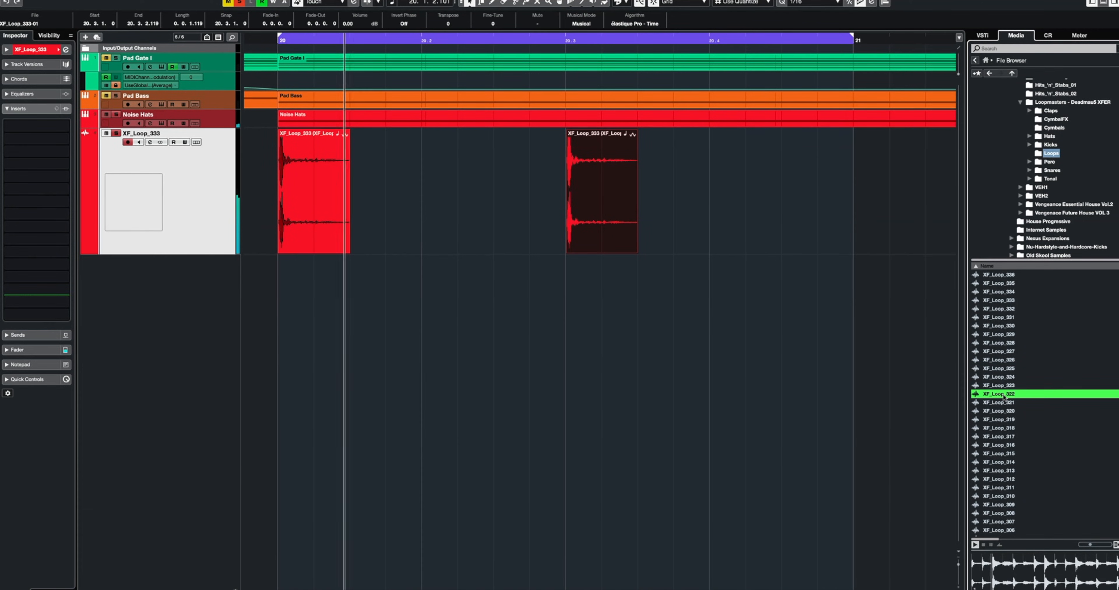
key("Up")
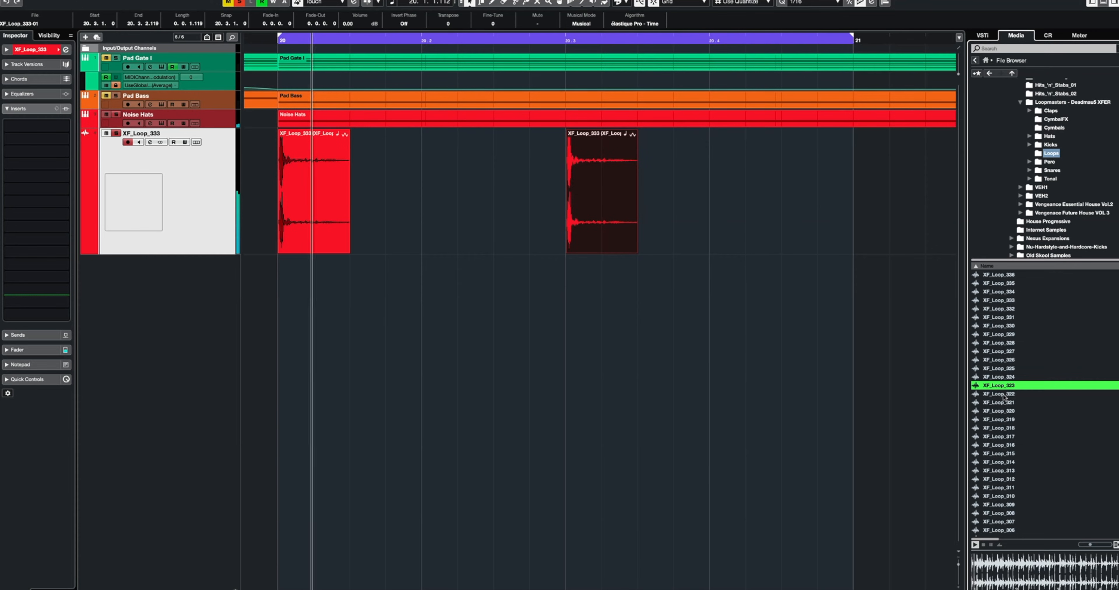
key("Down")
key("Down")
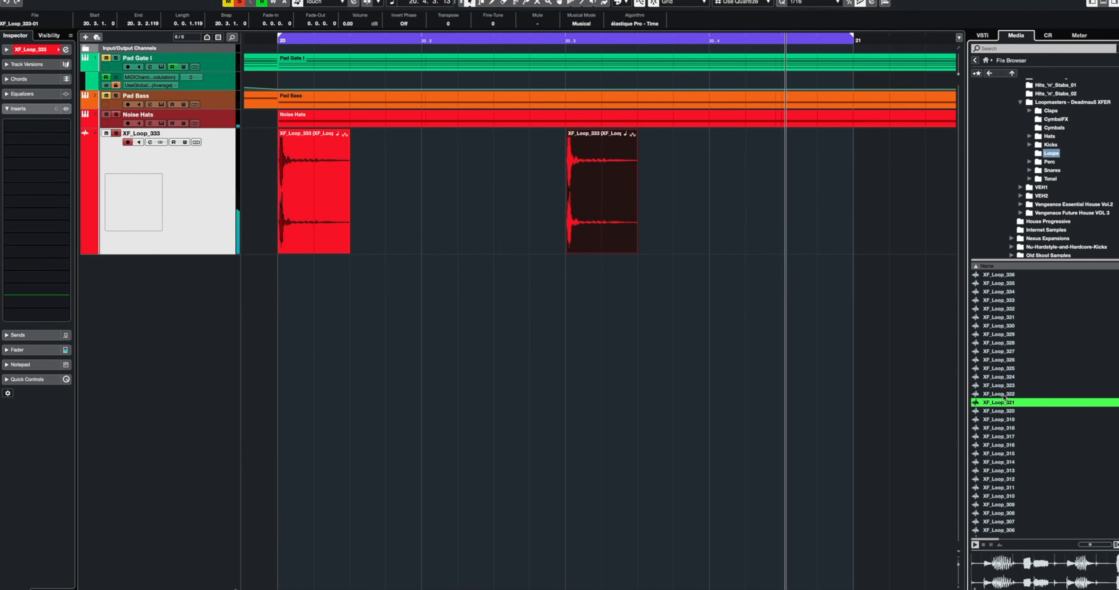
key("Down")
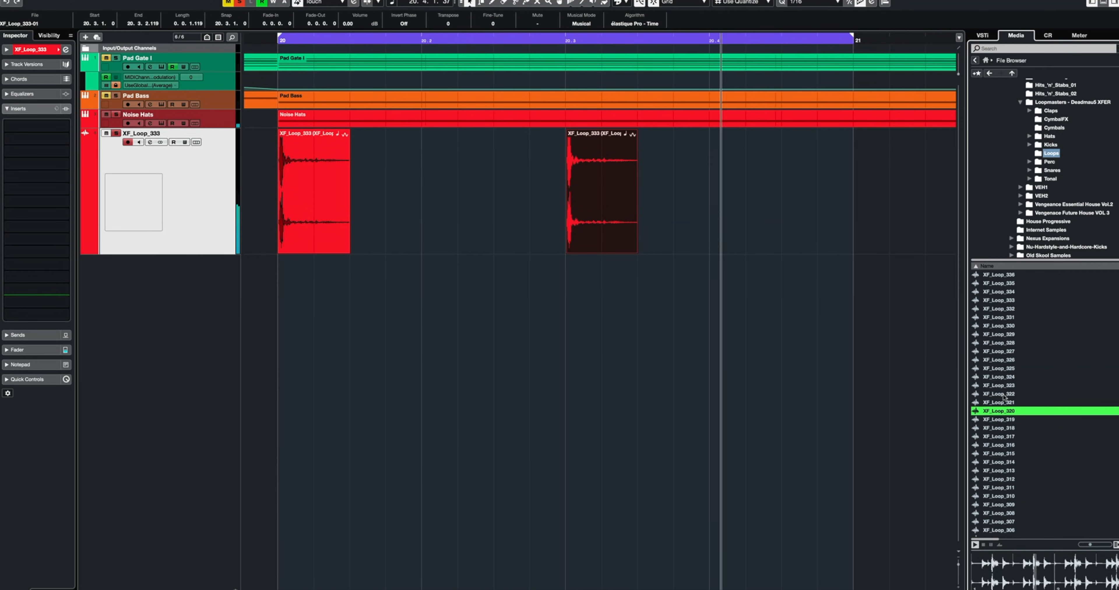
key("Down")
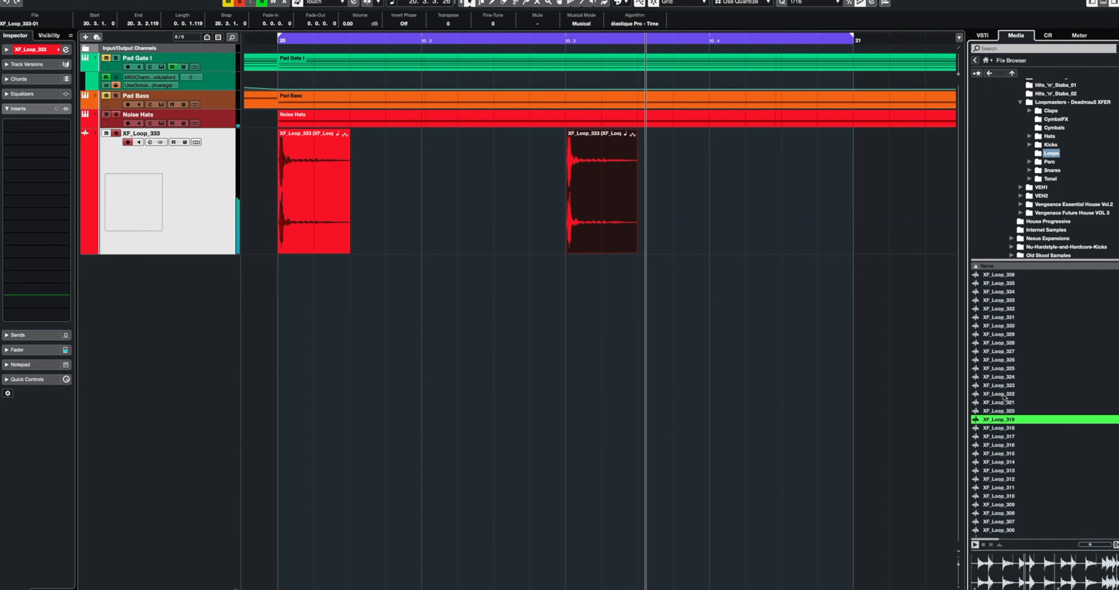
key("Down")
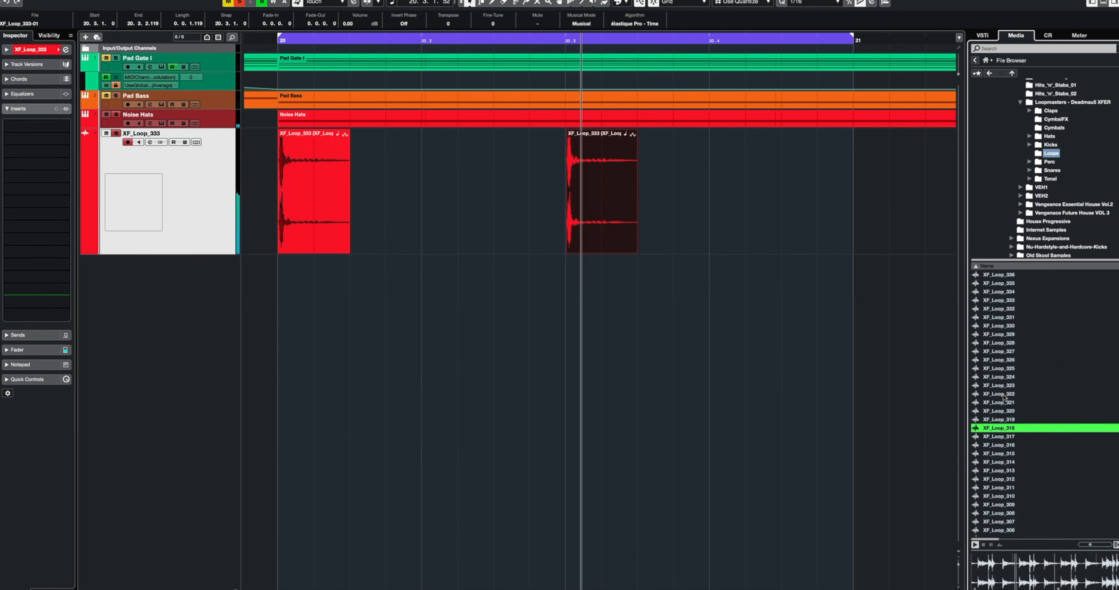
key("Down")
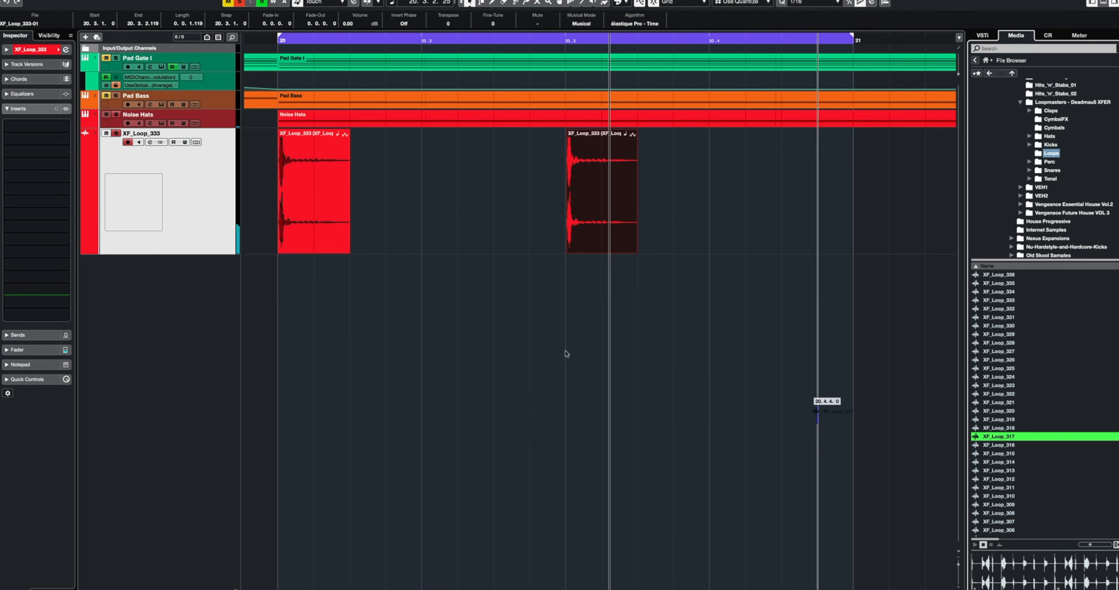
Step: Place XF_Loop_317 on a new track at bar 20 and convert it to 48.000 kHz in the Pool with New + Replace in Pool
left_click_drag(811, 410, 284, 297)
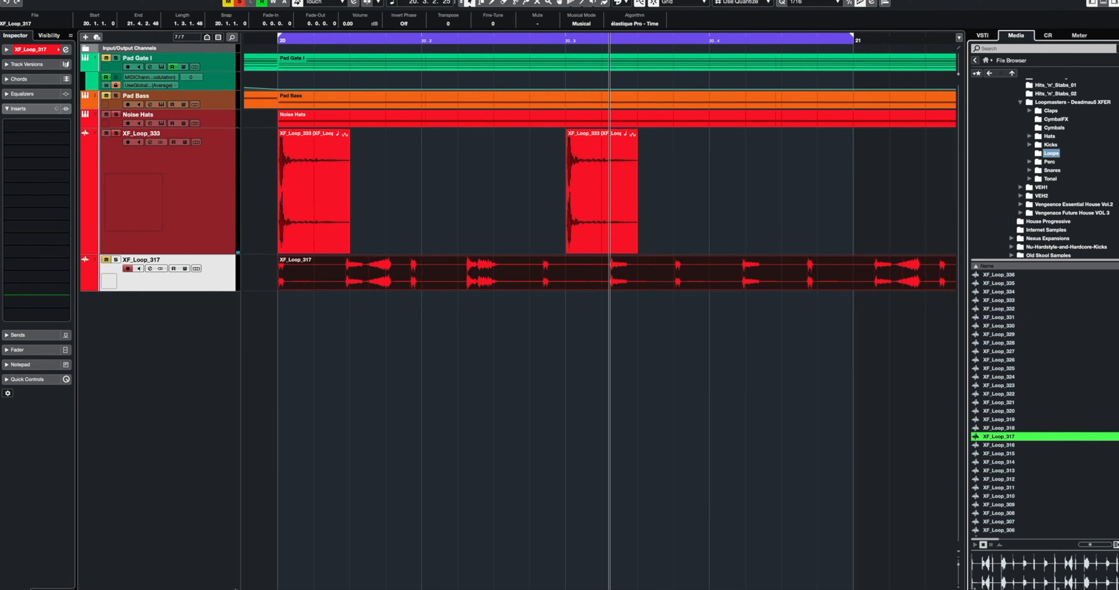
left_click(201, 0)
key("super+p")
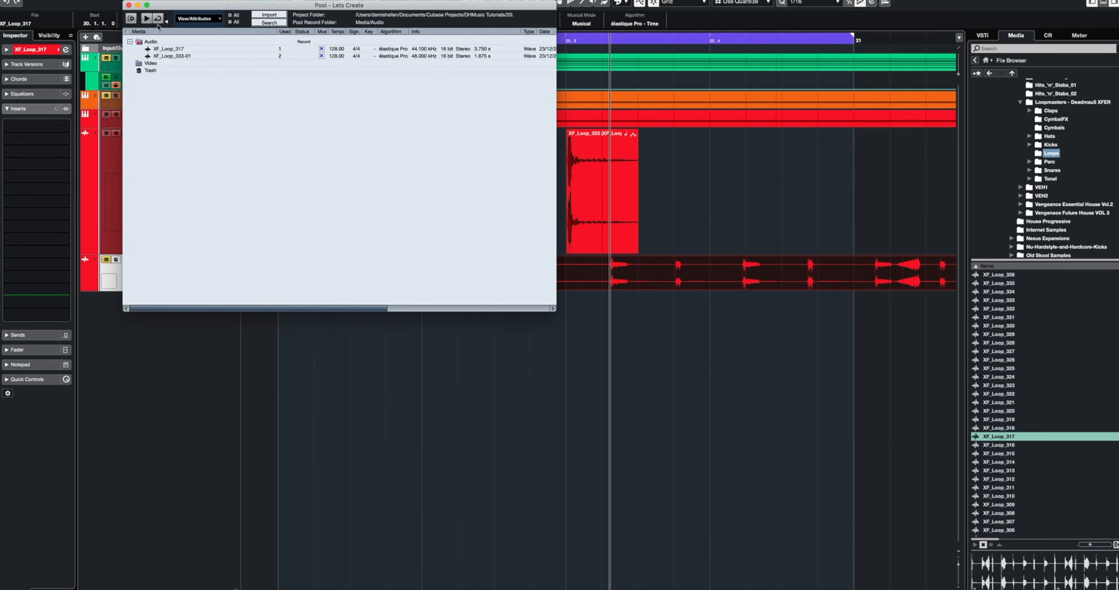
right_click(426, 50)
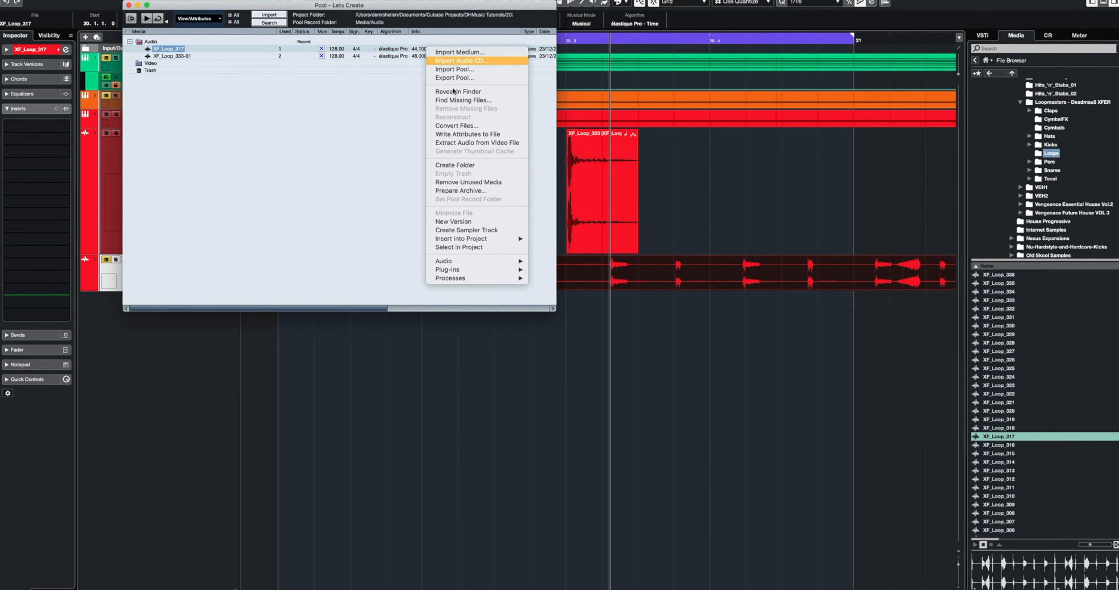
left_click(459, 126)
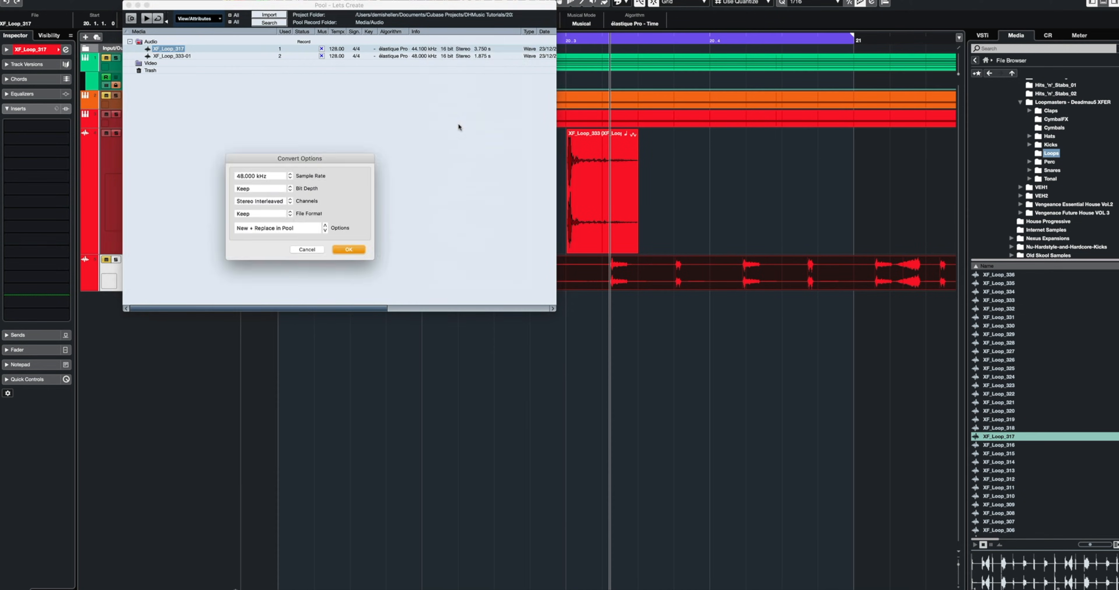
left_click(347, 250)
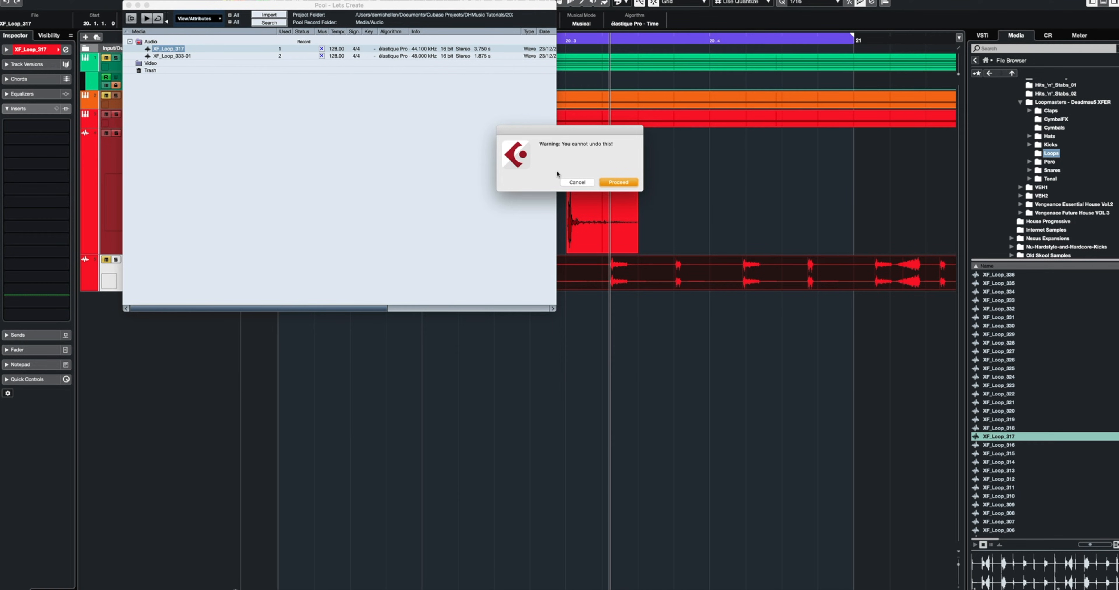
left_click(629, 183)
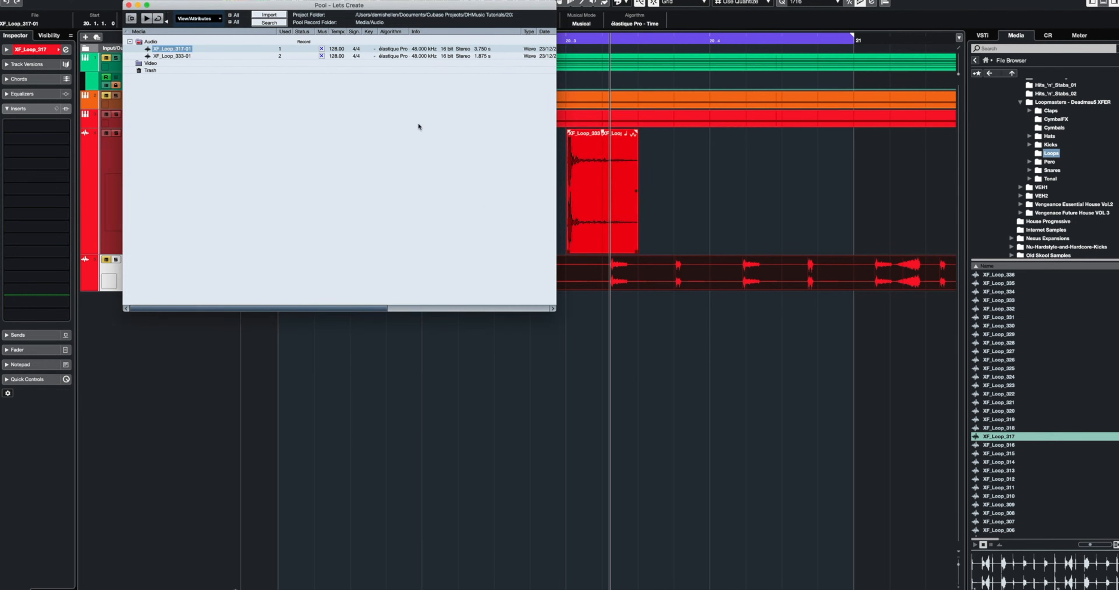
left_click(128, 5)
Step: Time-stretch the XF_Loop_317 clip to end at bar 22 using Sizing Applies Time Stretch, and play it
key("g")
key("g")
key("g")
key("g")
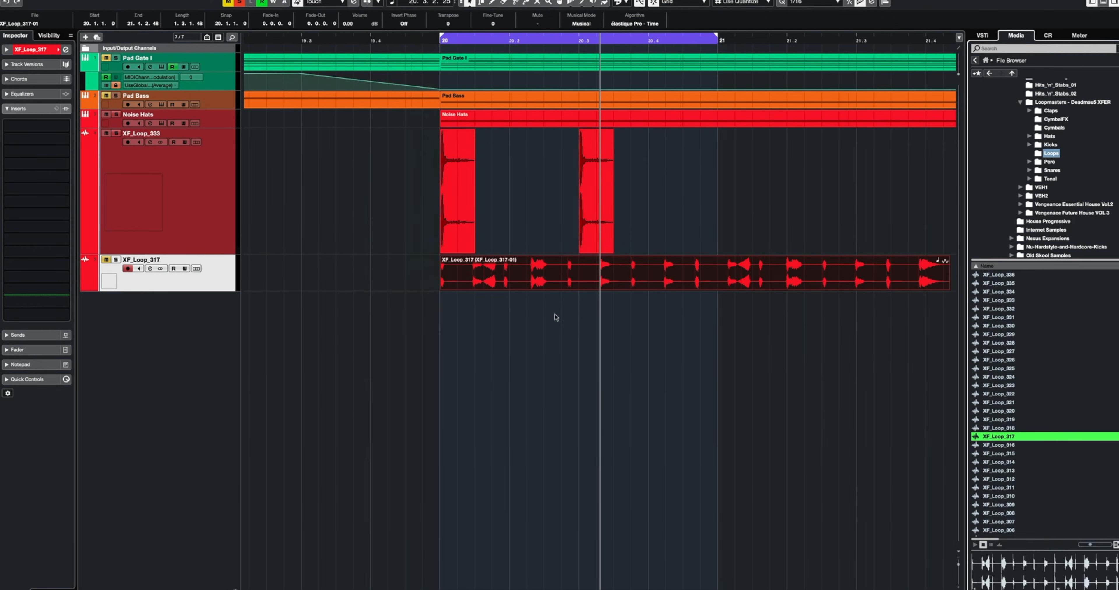
scroll(579, 310, "right", 3)
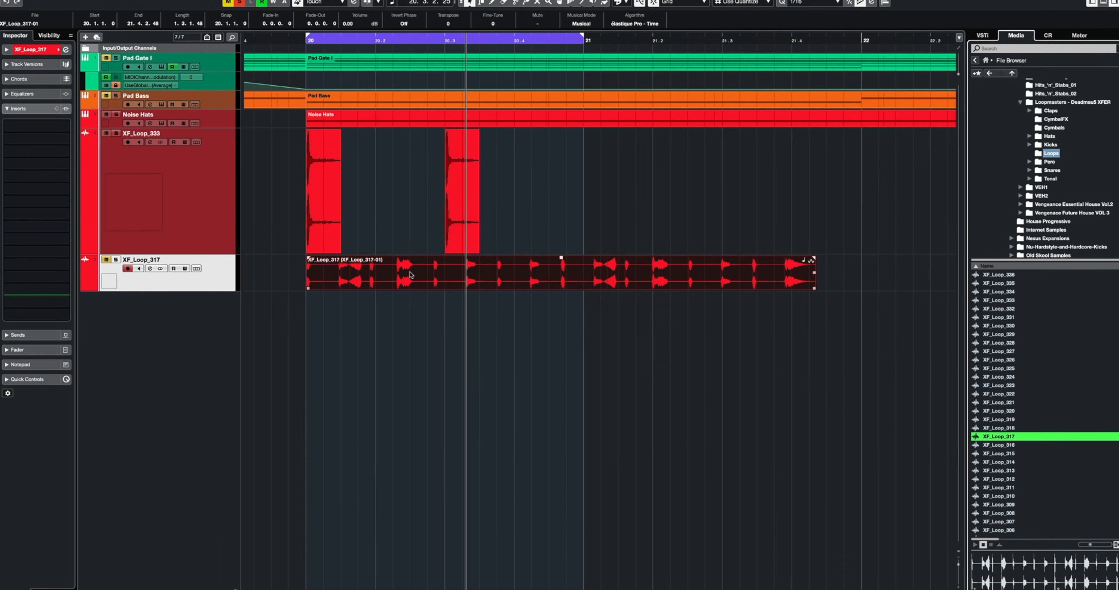
key("space")
key("space")
left_click(470, 3)
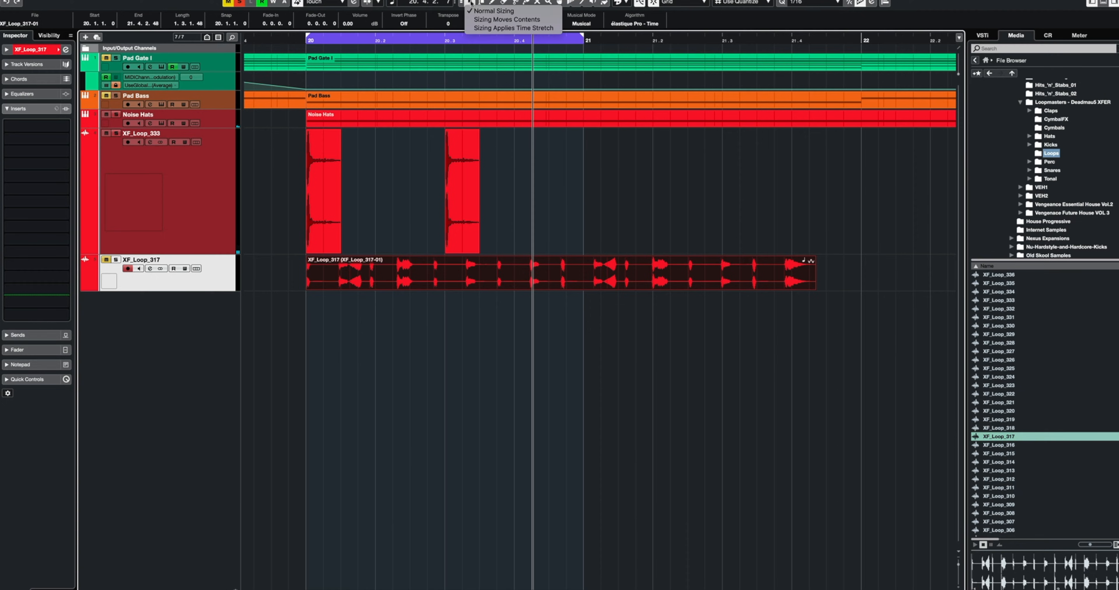
left_click_drag(814, 288, 853, 290)
key("space")
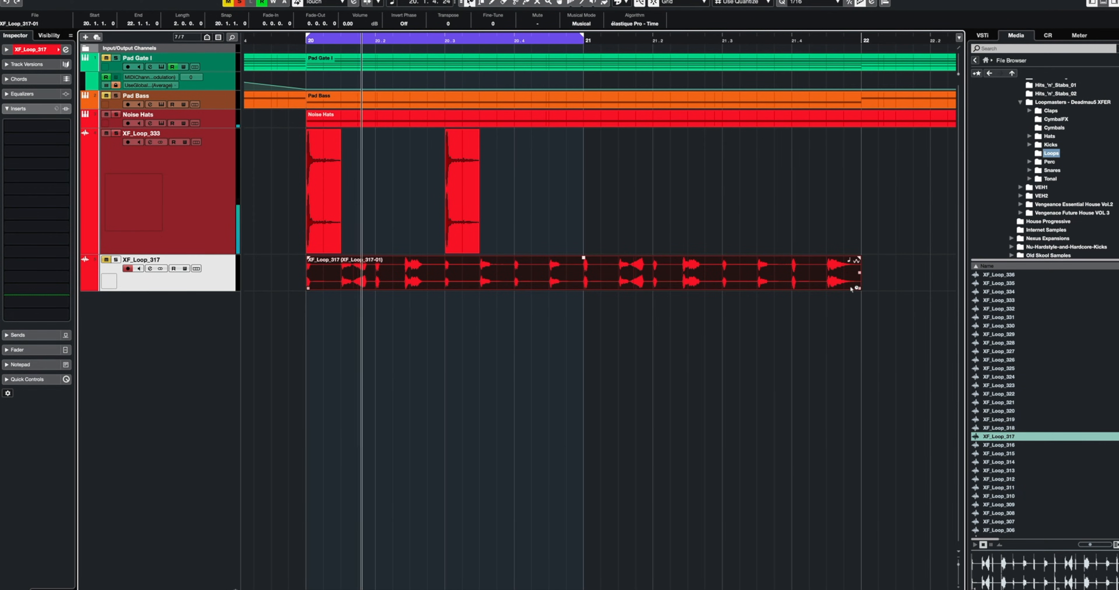
Step: Solo the XF_Loop_317 track, listen to its clip from bar 20, and split the clip at 20.2.4.0
left_click(105, 260)
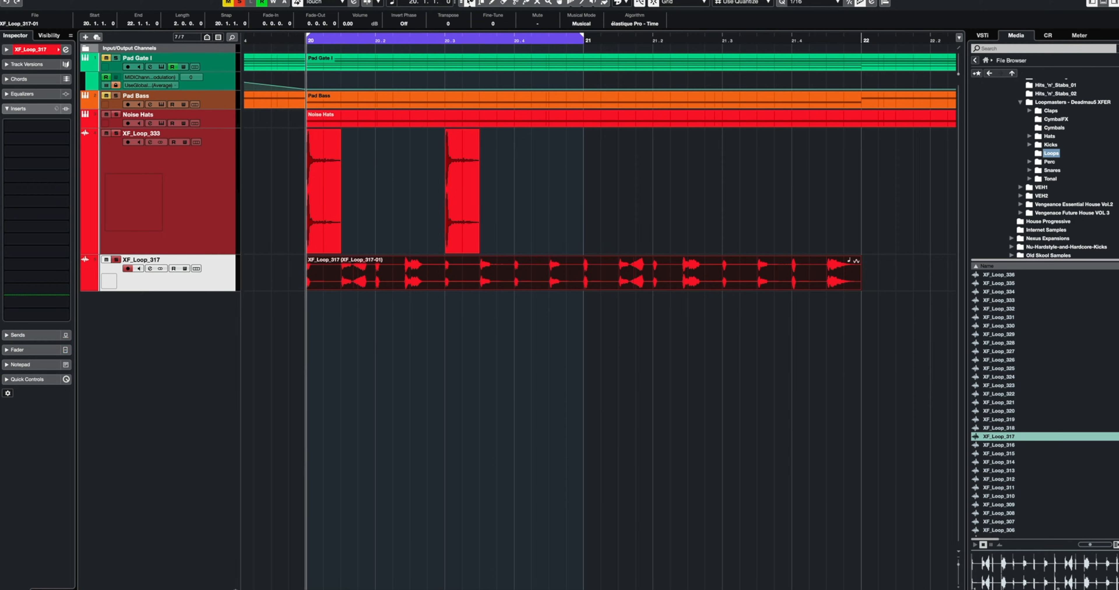
left_click(403, 266)
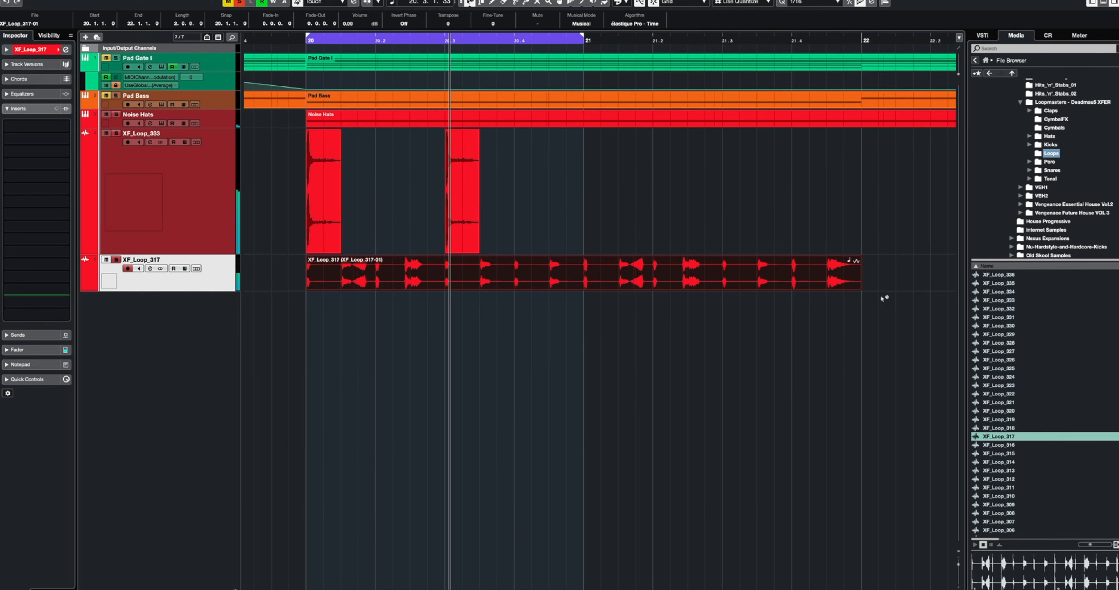
left_click(515, 2)
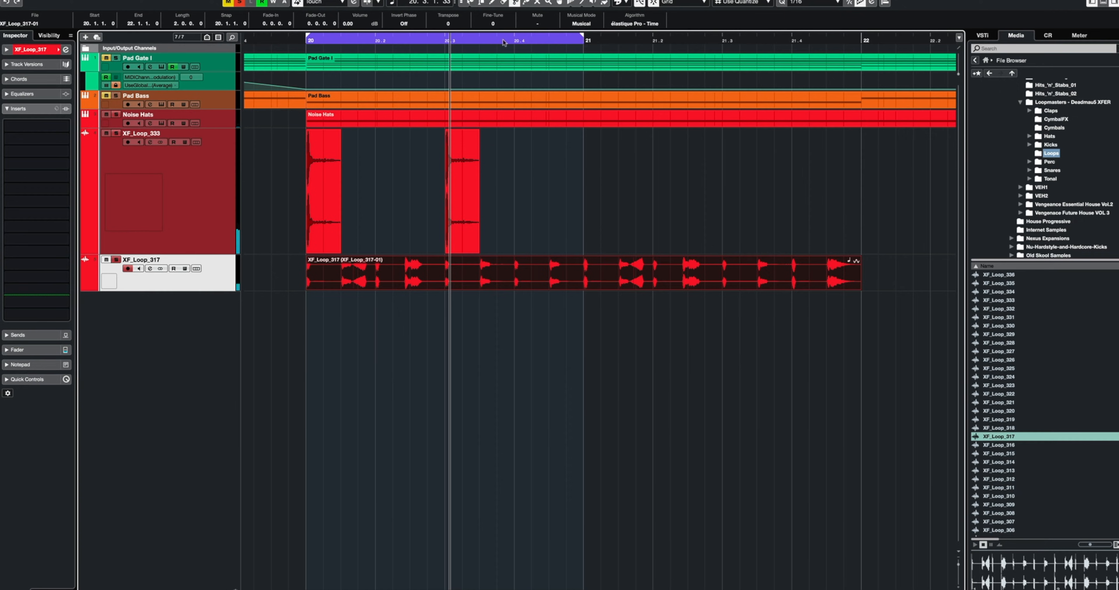
left_click(401, 279)
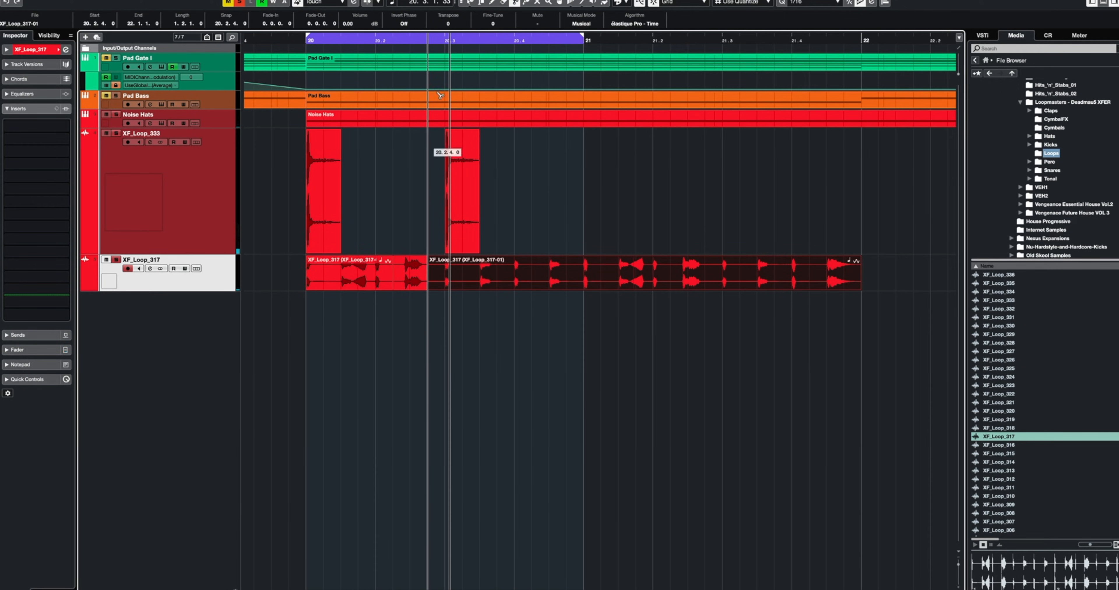
Step: Split the XF_Loop_317 clip at 20.2.2.0 and delete the pieces around it, keeping only the slice ending at 20.2.4.0
left_click(384, 269)
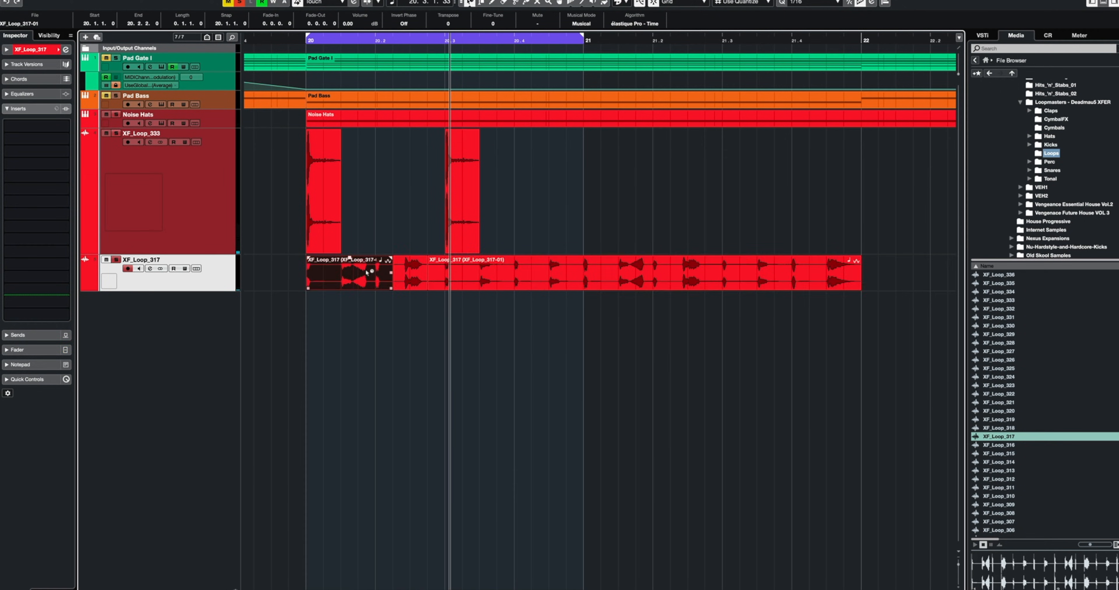
key("Delete")
left_click(475, 271)
key("Delete")
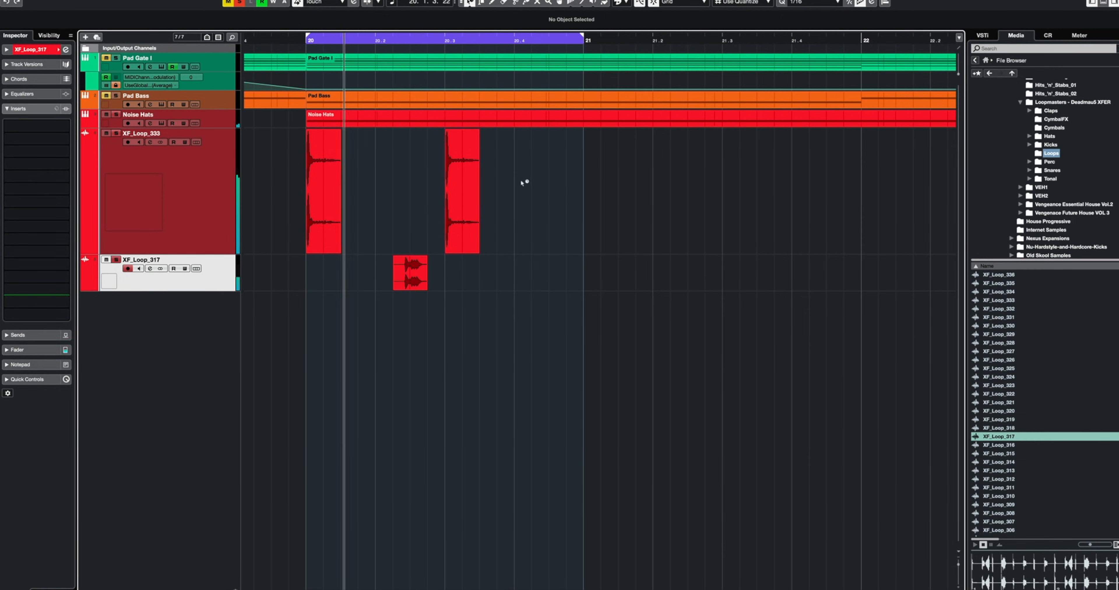
Step: Copy the bar 20 drum hits to bar 21, extend the cycle range to bar 22, and add an XF_Loop_317 hit ending at bar 22
left_click_drag(527, 165, 302, 319)
left_click_drag(333, 189, 613, 188)
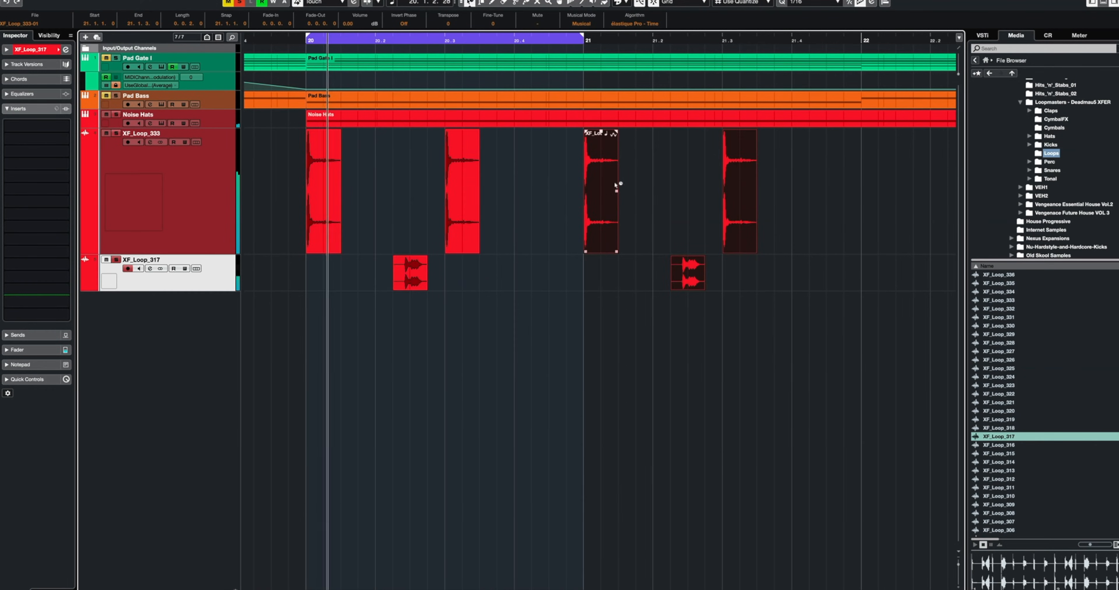
left_click_drag(583, 38, 862, 39)
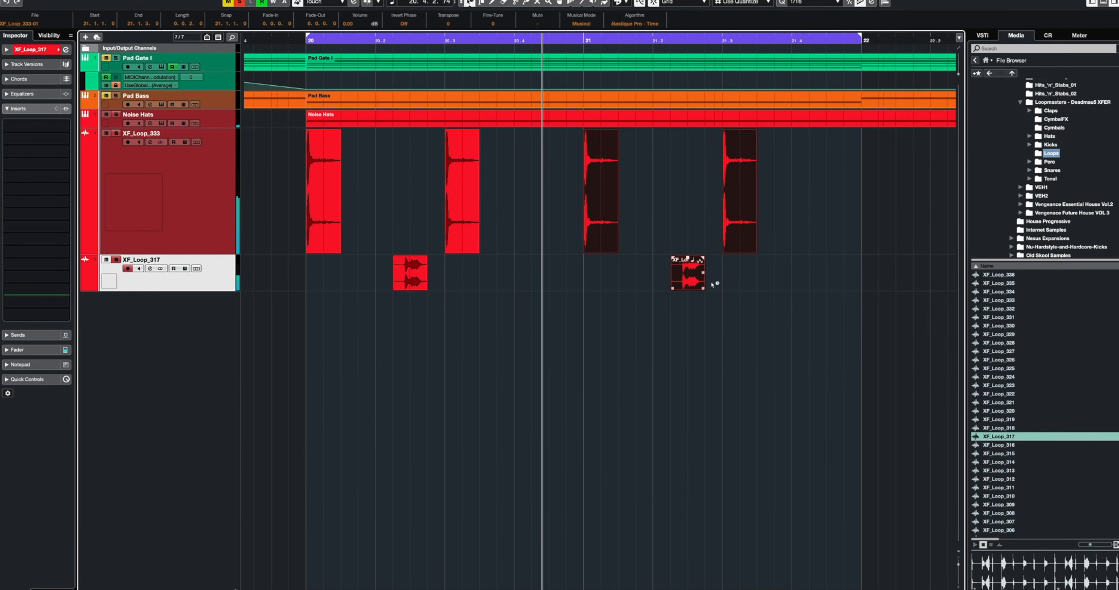
left_click(699, 280)
left_click_drag(700, 280, 859, 282)
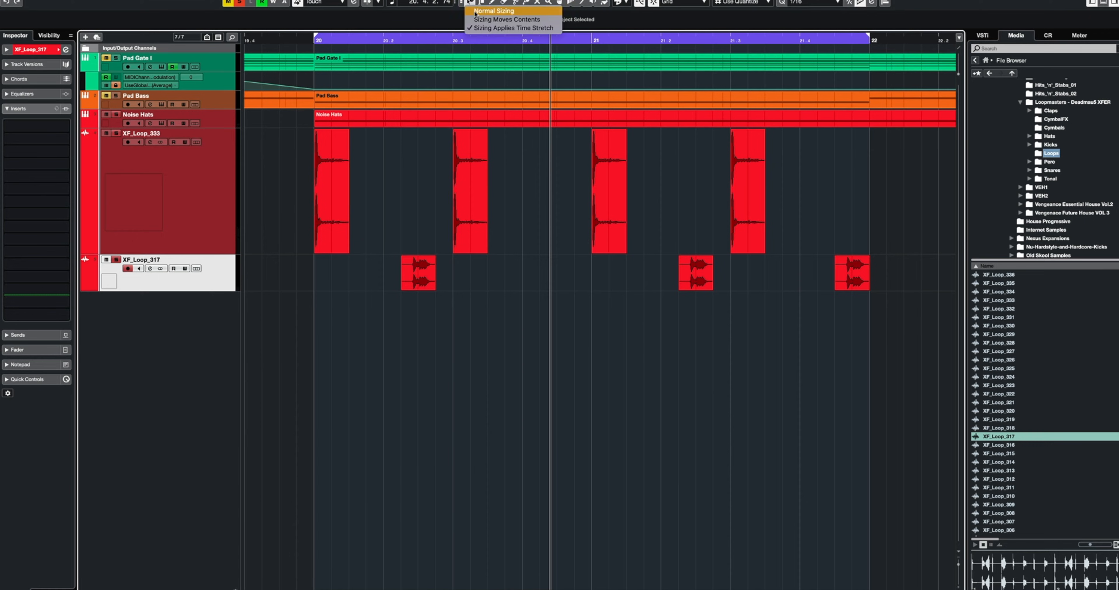
Step: Insert the Glitch plug-in in the first insert slot of the XF_Loop_317 track and initialise its program
left_click(37, 127)
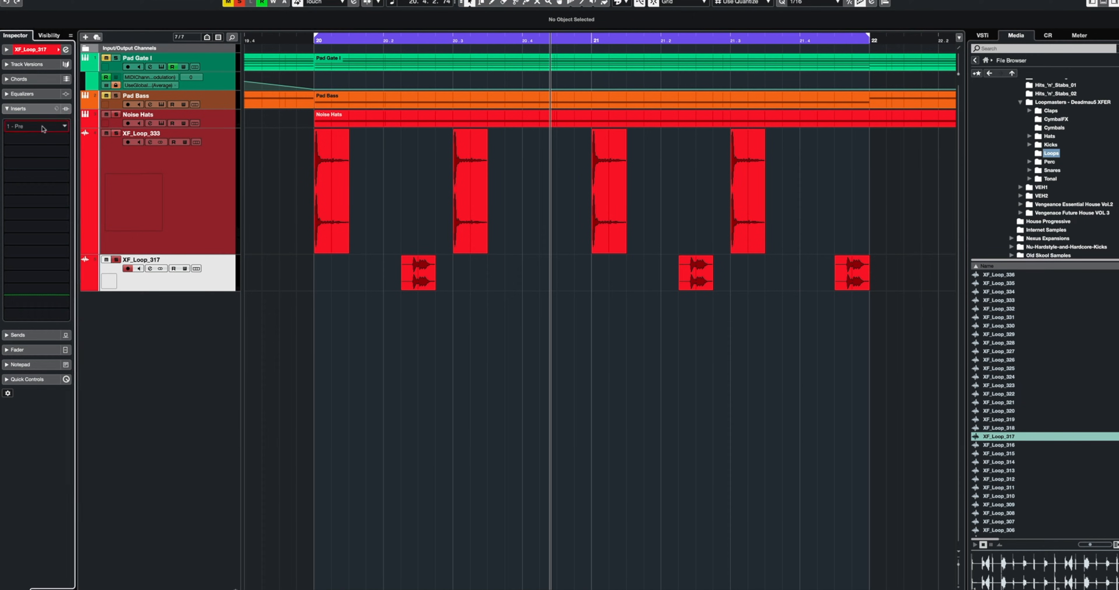
type("glitch")
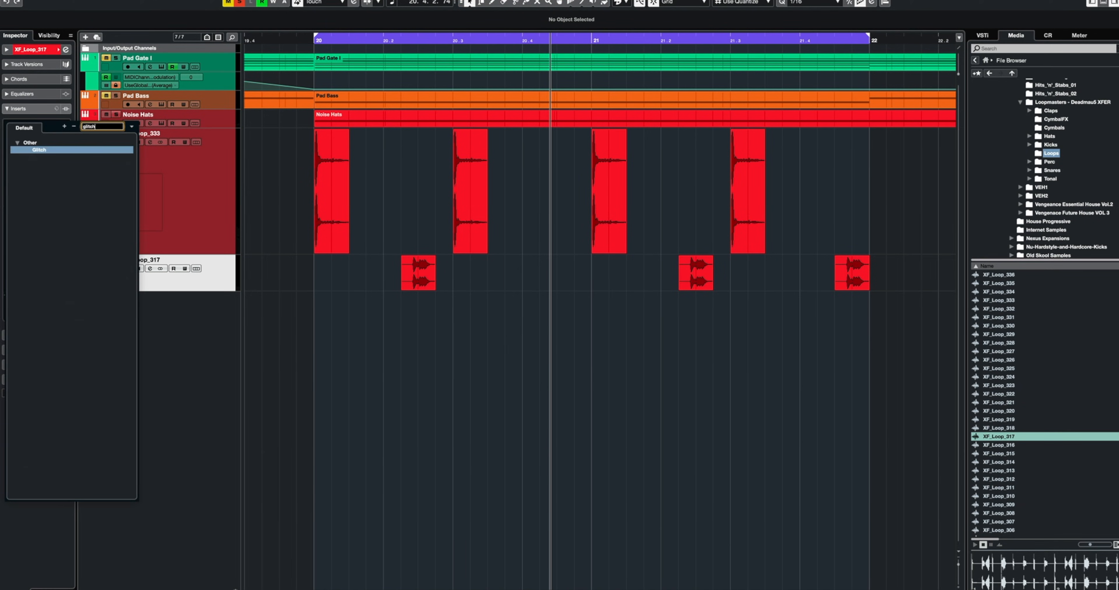
left_click(44, 150)
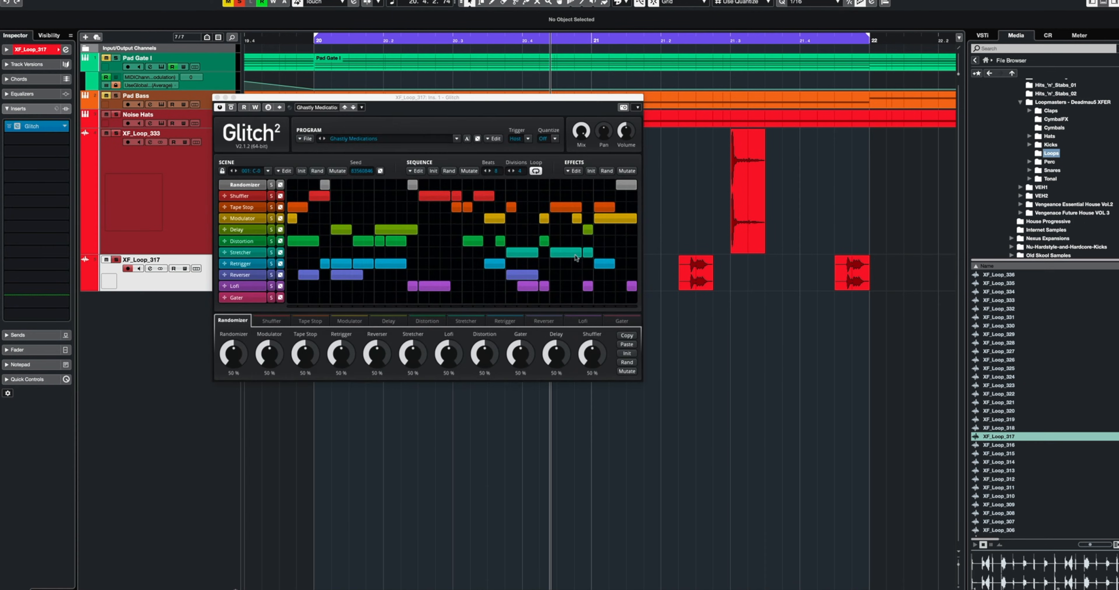
left_click_drag(491, 99, 524, 158)
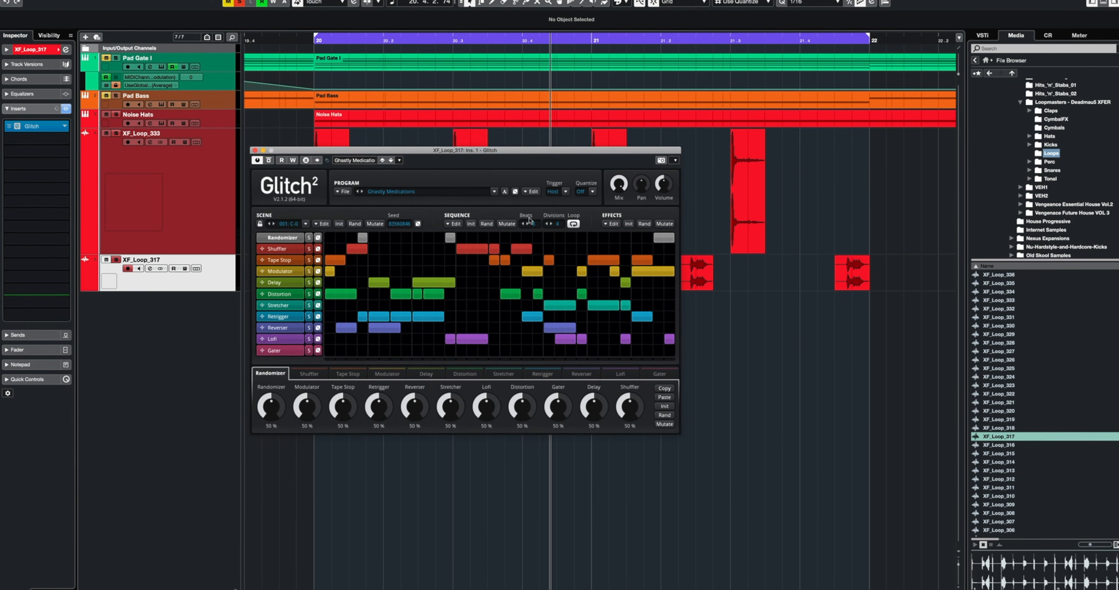
left_click(531, 191)
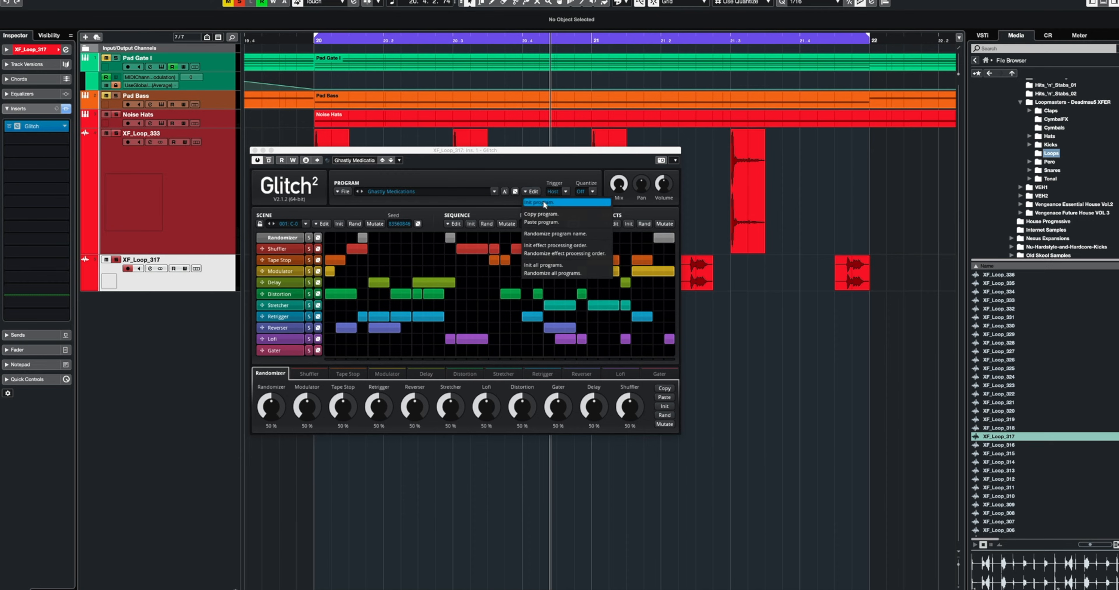
left_click(543, 200)
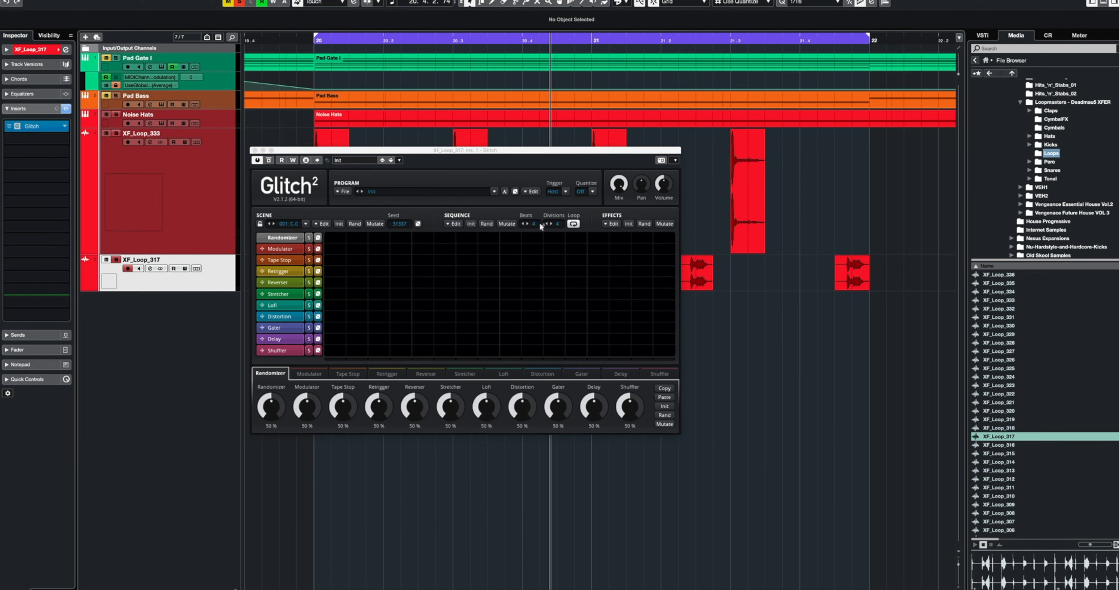
Step: Set the Glitch sequence length to 8 beats while listening to the drum pattern
left_click_drag(501, 152, 522, 321)
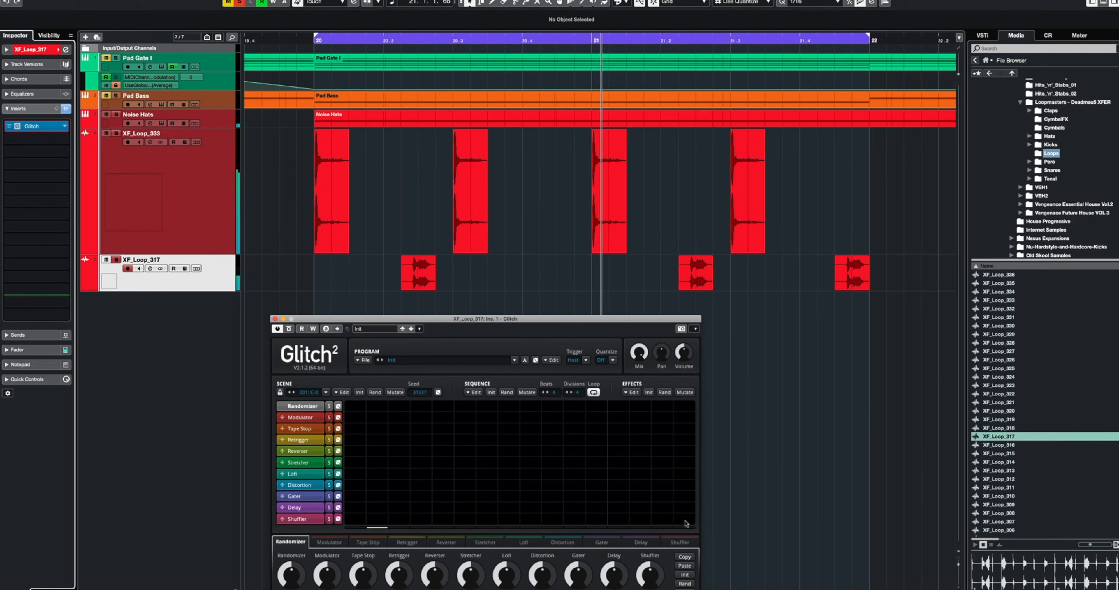
left_click(556, 392)
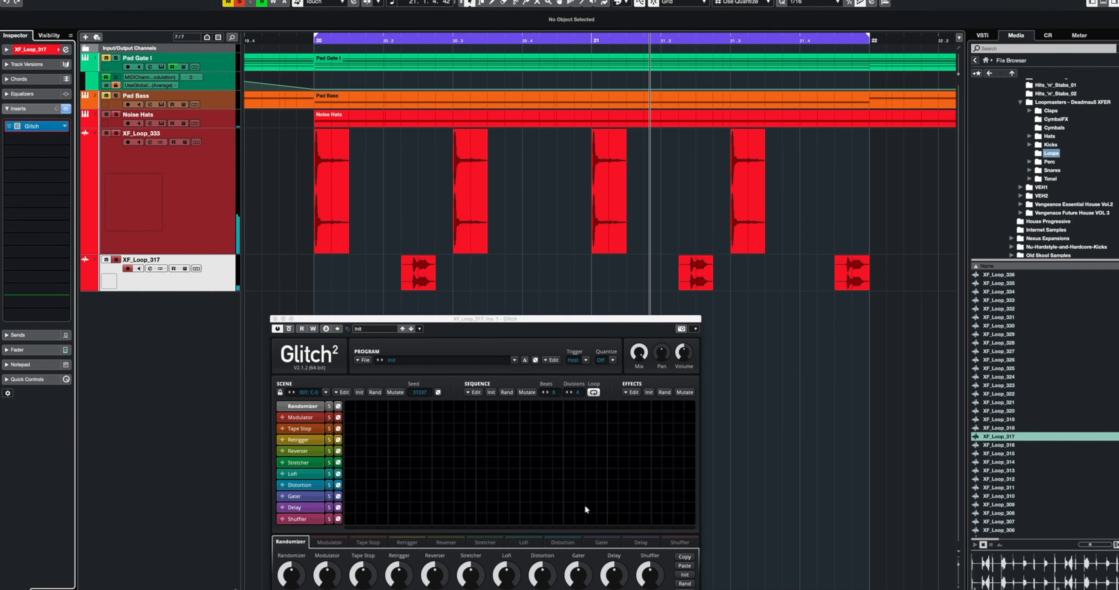
key("space")
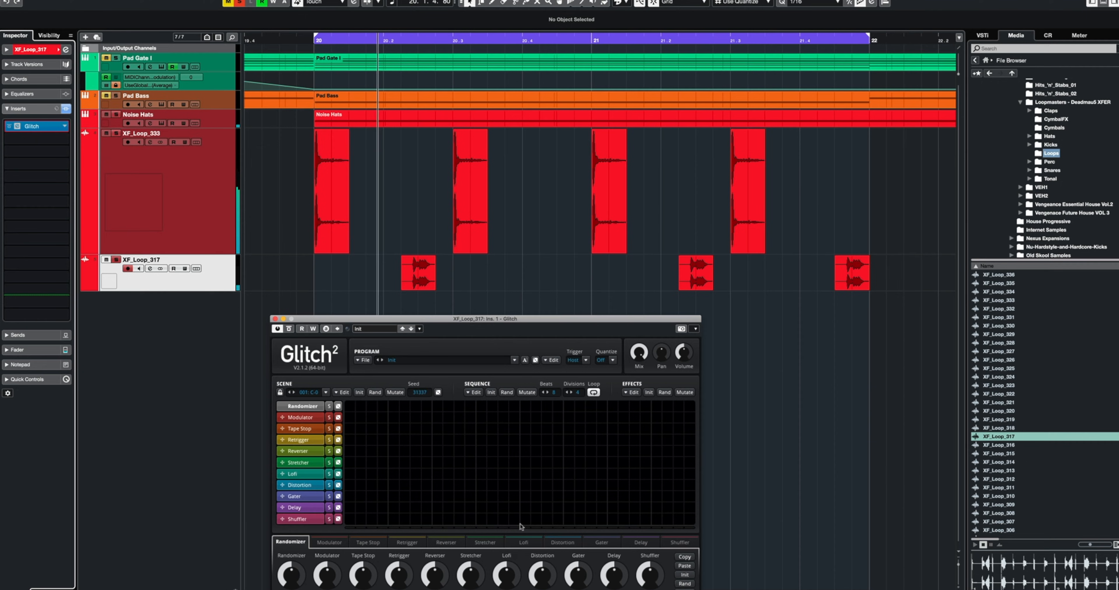
Step: Select all events in the project and move the whole arrangement to start at bar 1
key("g")
key("g")
key("g")
key("g")
key("g")
key("g")
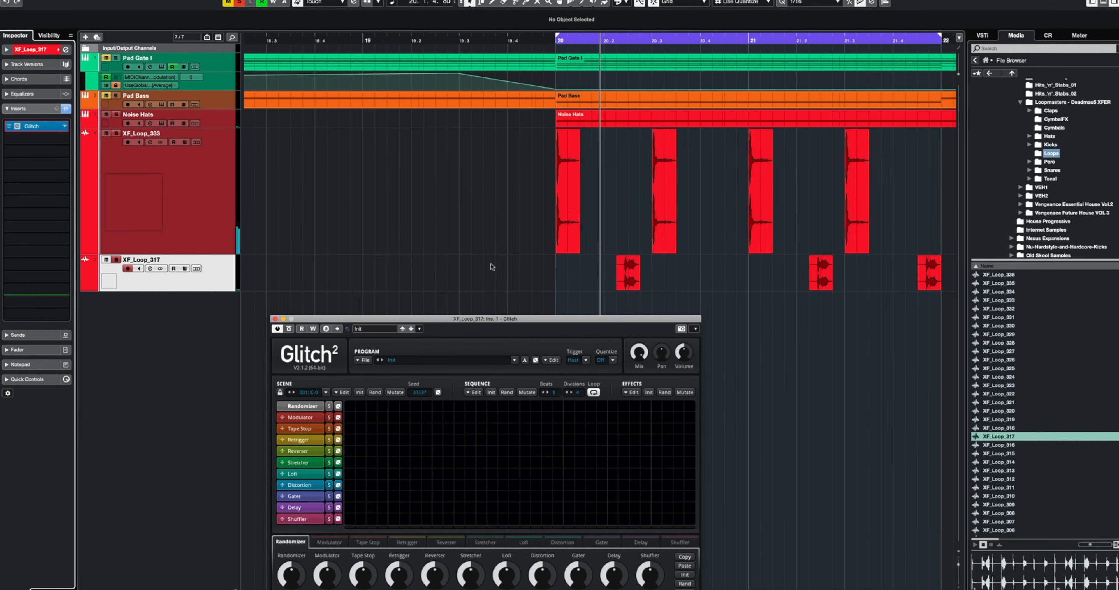
key("ctrl+a")
key("g")
key("g")
key("g")
key("g")
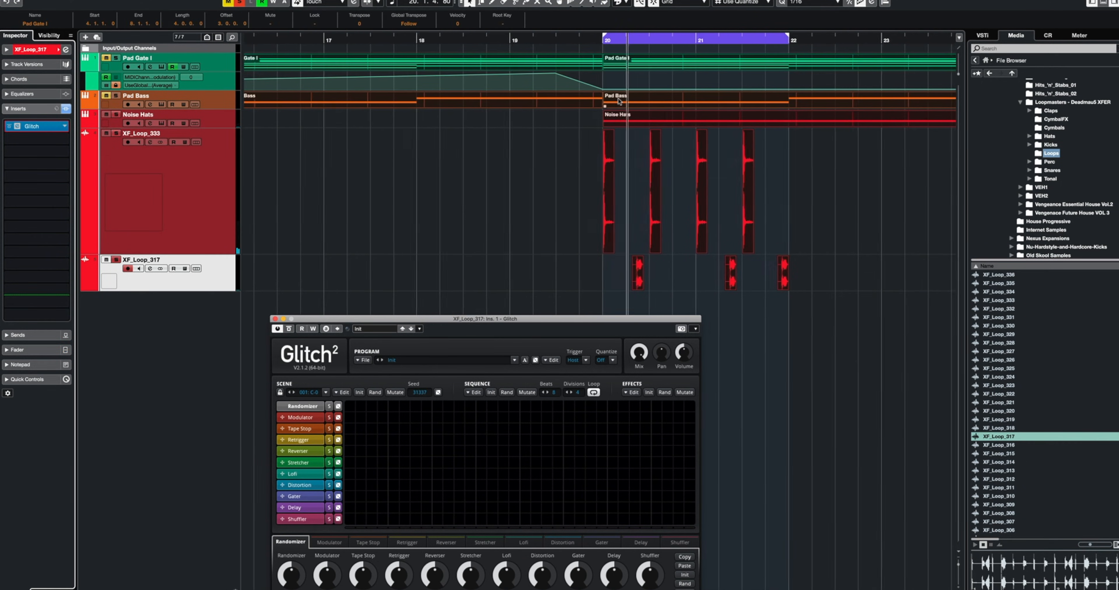
key("g")
key("g")
key("g")
scroll(658, 81, "left", 10)
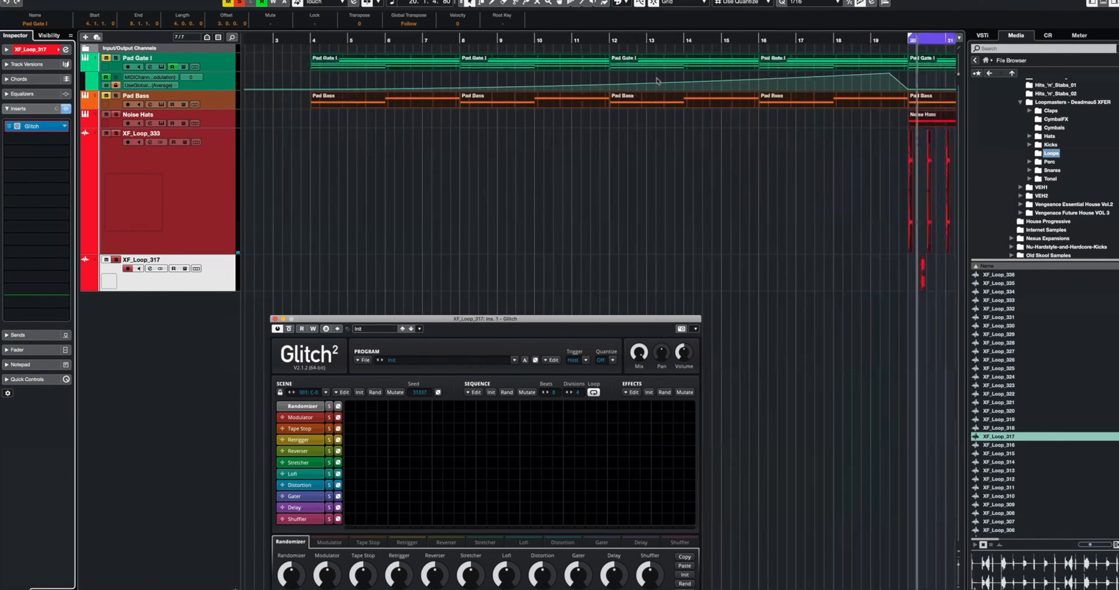
left_click_drag(384, 63, 266, 60)
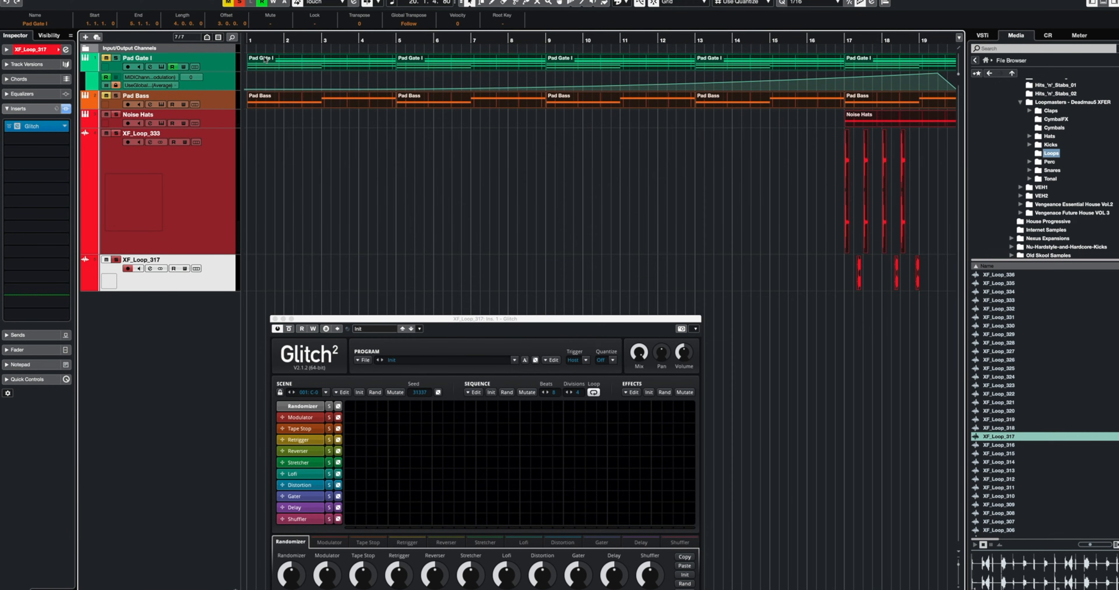
Step: Set the cycle range over the moved drum pattern from bar 17 to bar 19 and play it
scroll(341, 74, "right", 10)
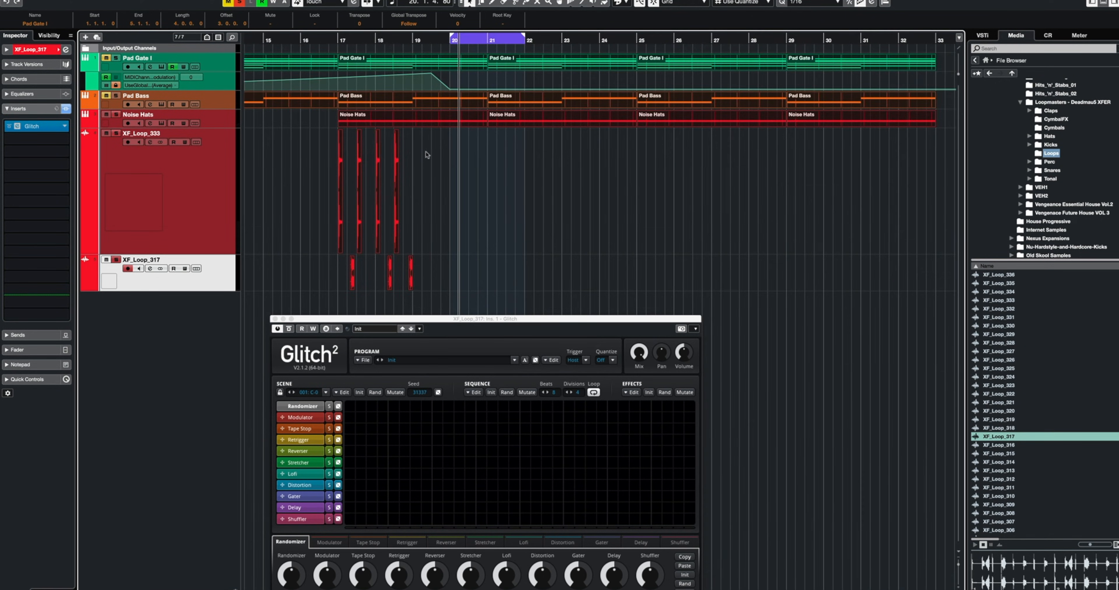
left_click_drag(341, 35, 407, 32)
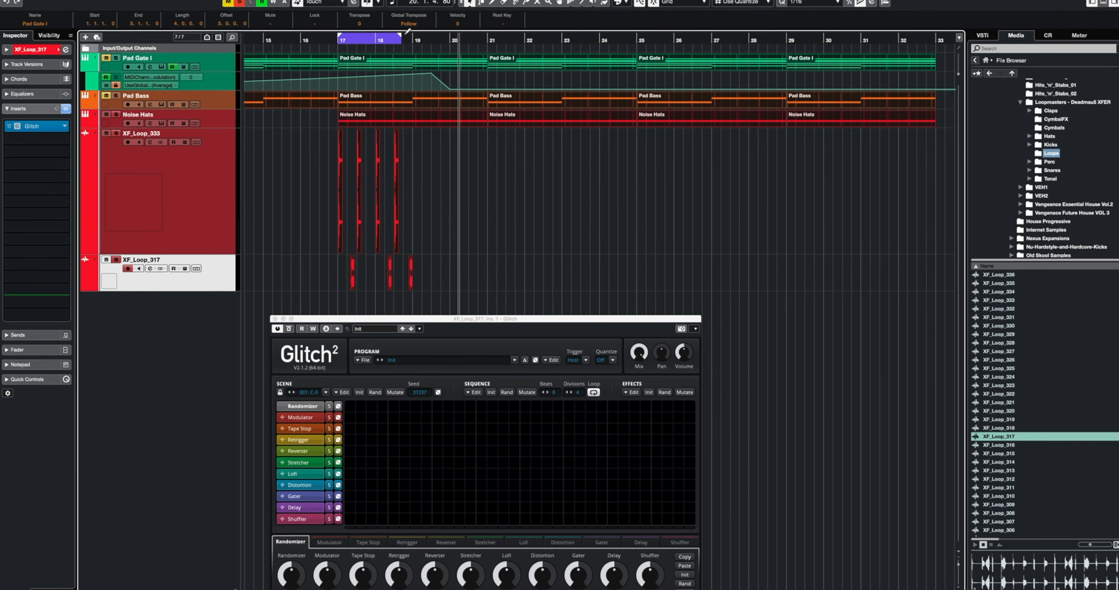
key("space")
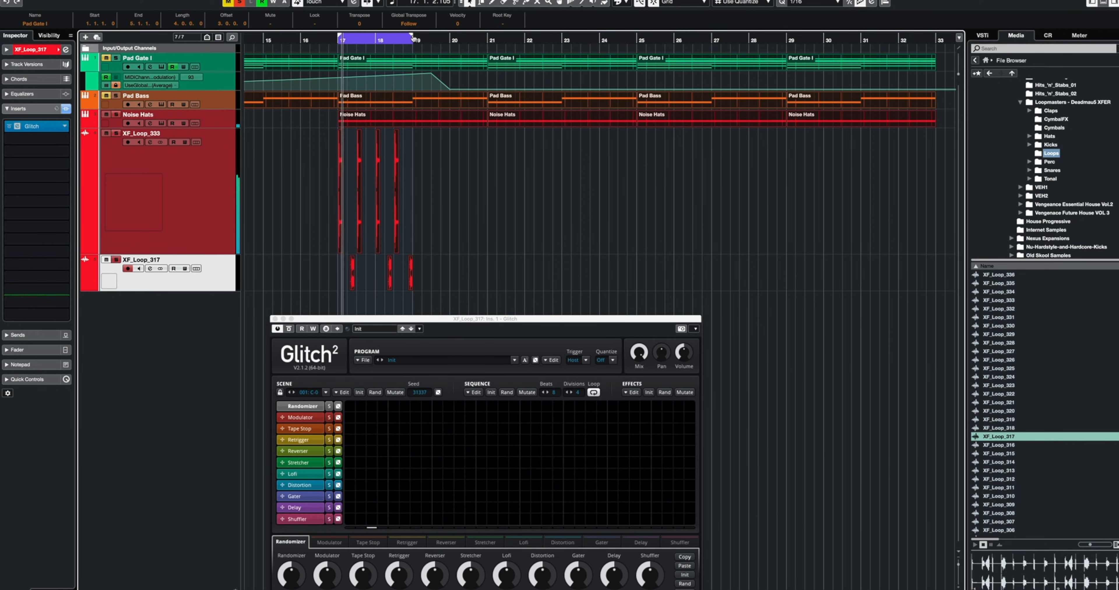
Step: Add a one-step Reverser block at the very end of the Glitch sequence and set its Time to 1/8th
left_click_drag(480, 319, 526, 187)
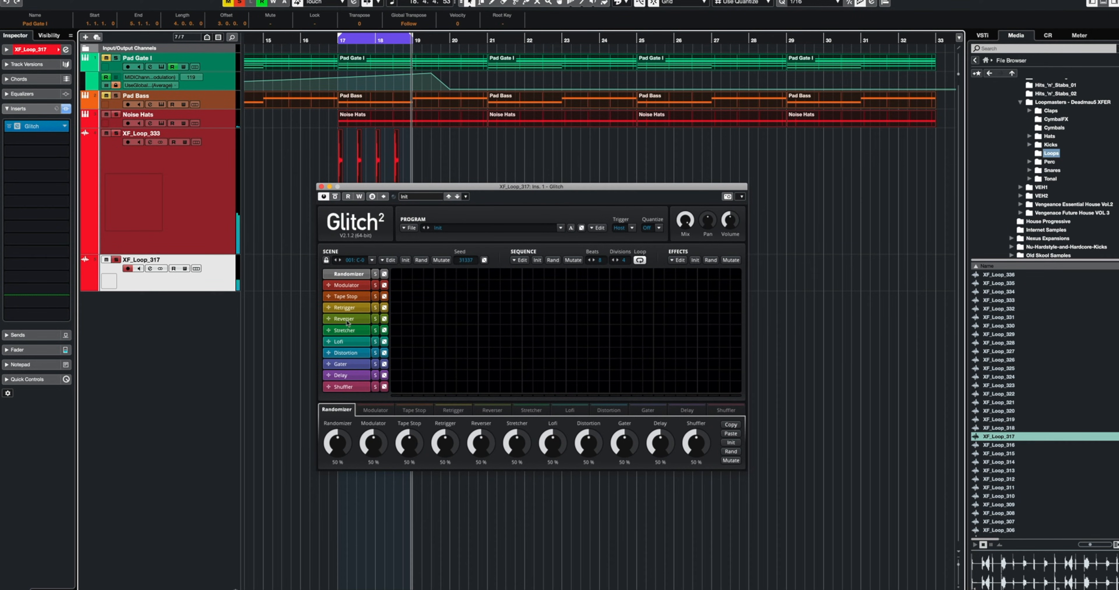
left_click(723, 323)
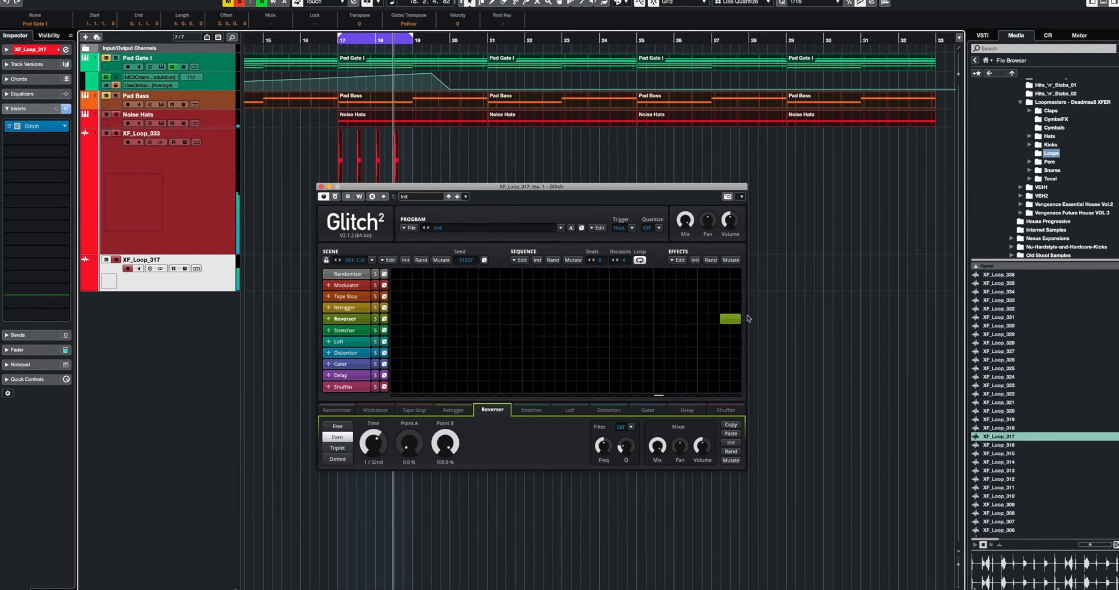
right_click(725, 320)
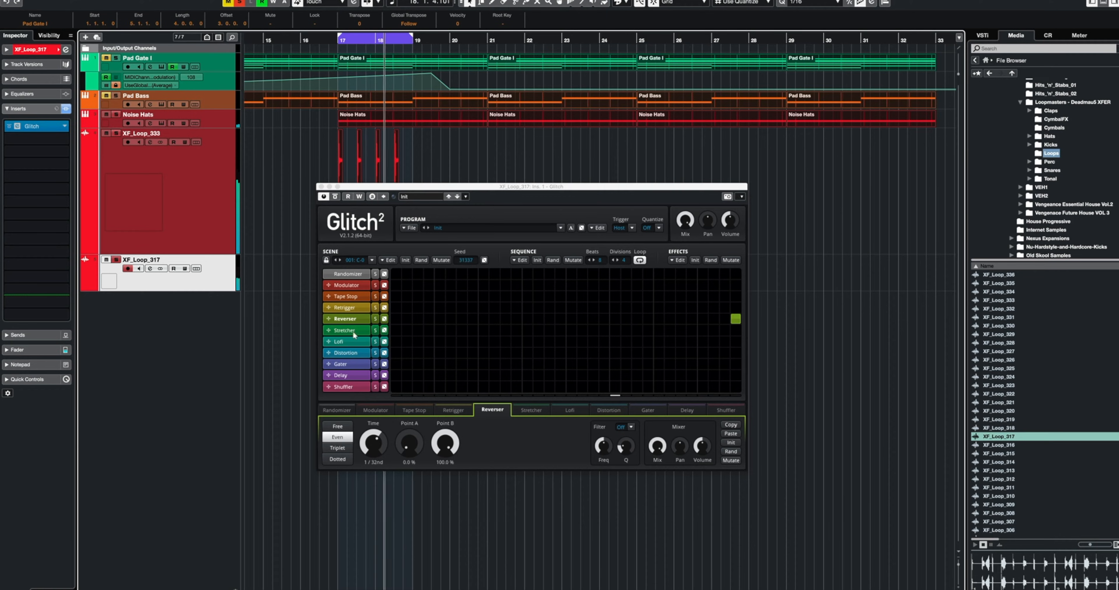
left_click_drag(373, 445, 373, 467)
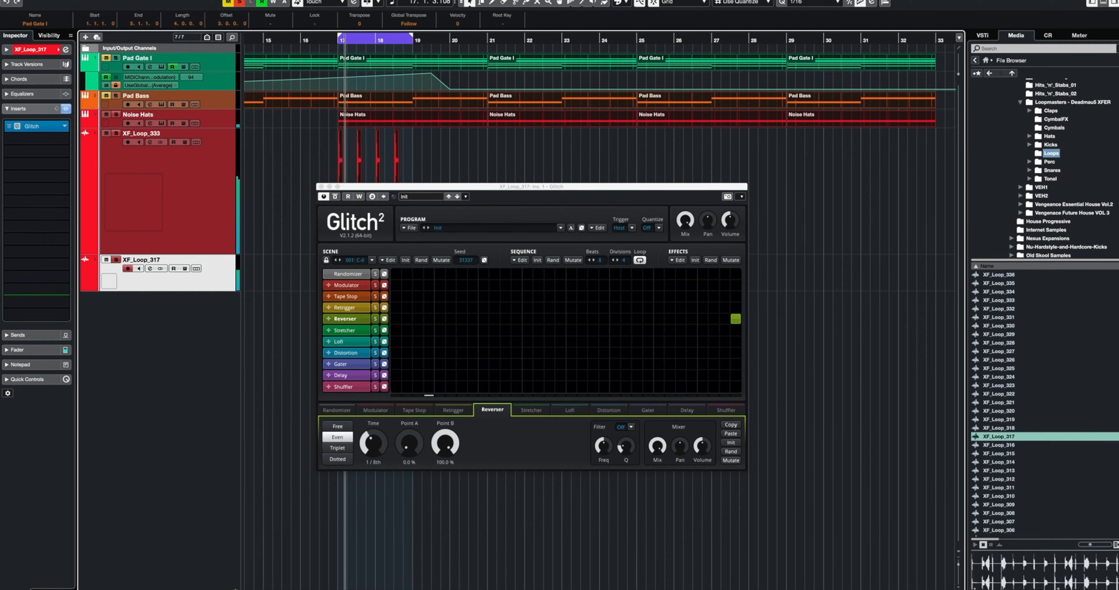
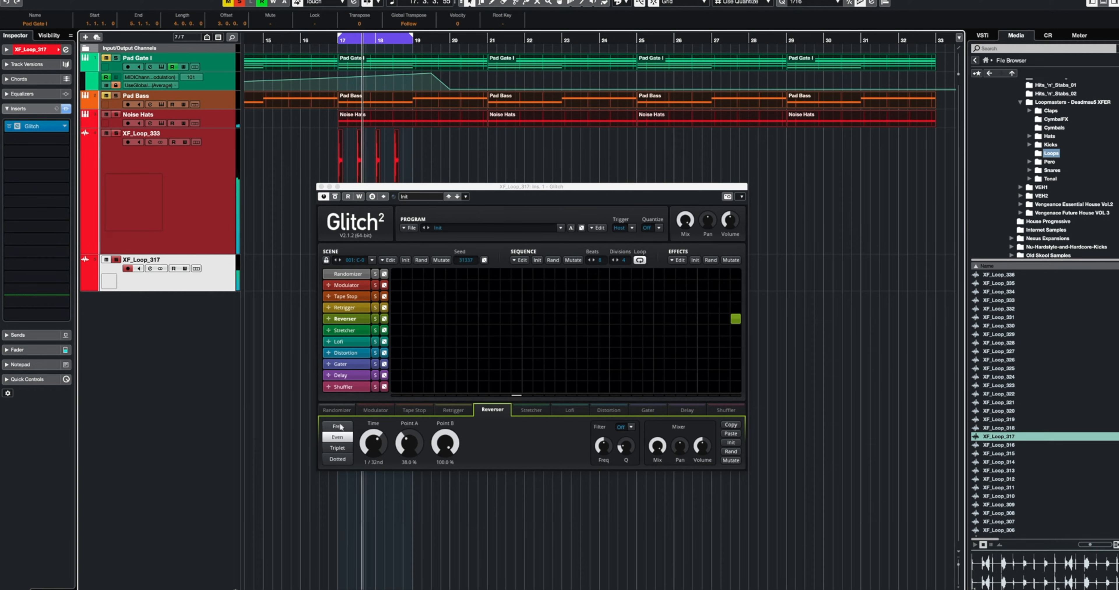
Step: Add a two-step Tape Stop block before the Reverser block, set its Slow Down to 1 beat, and put the Glitch window away
left_click(692, 294)
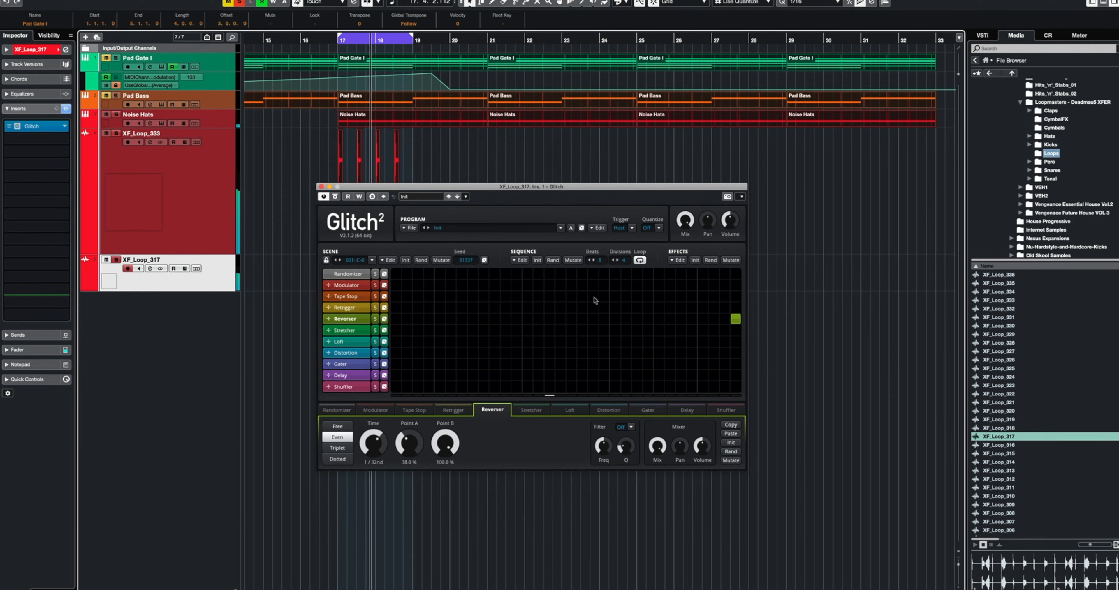
left_click_drag(638, 300, 652, 301)
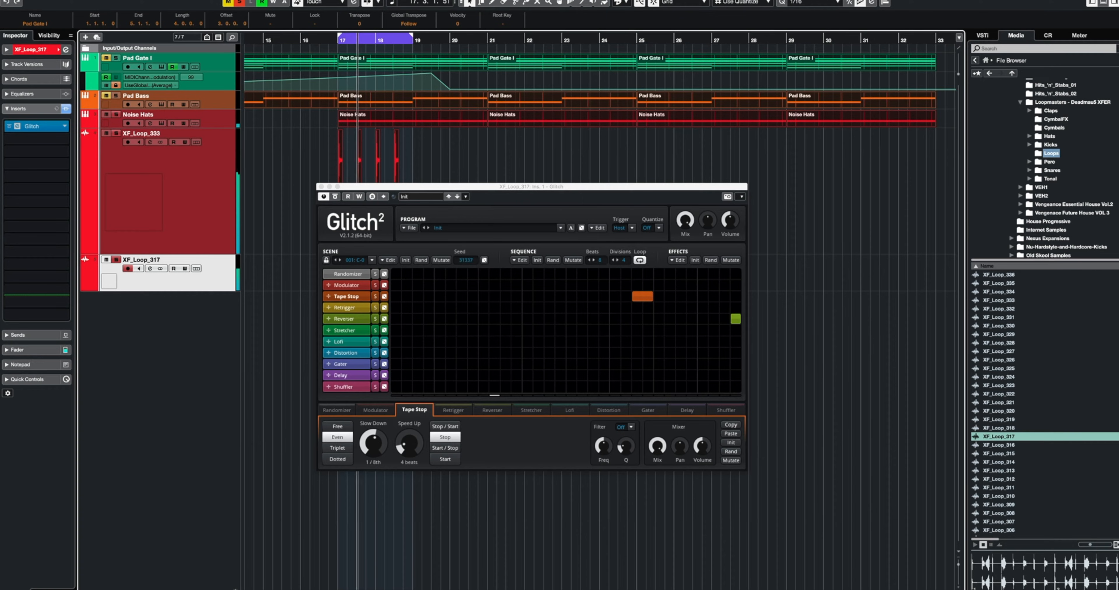
left_click_drag(374, 443, 373, 447)
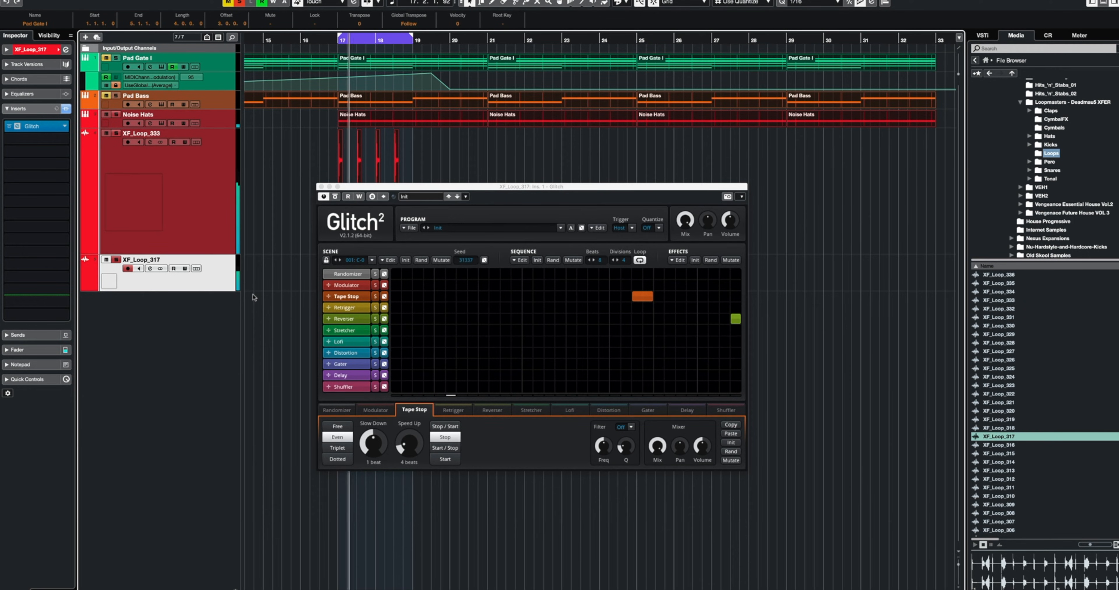
left_click(411, 314)
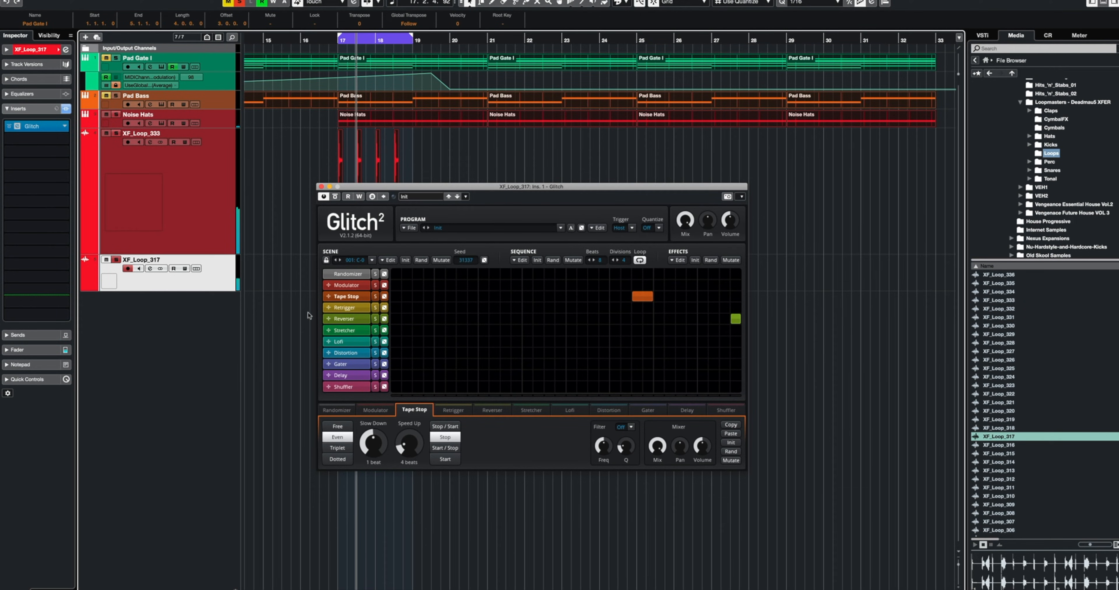
left_click(329, 187)
Step: Stop playback, audition XF_Loop_311 from the loops folder, and deactivate solo on all tracks
key("h")
key("h")
key("h")
key("h")
key("h")
key("h")
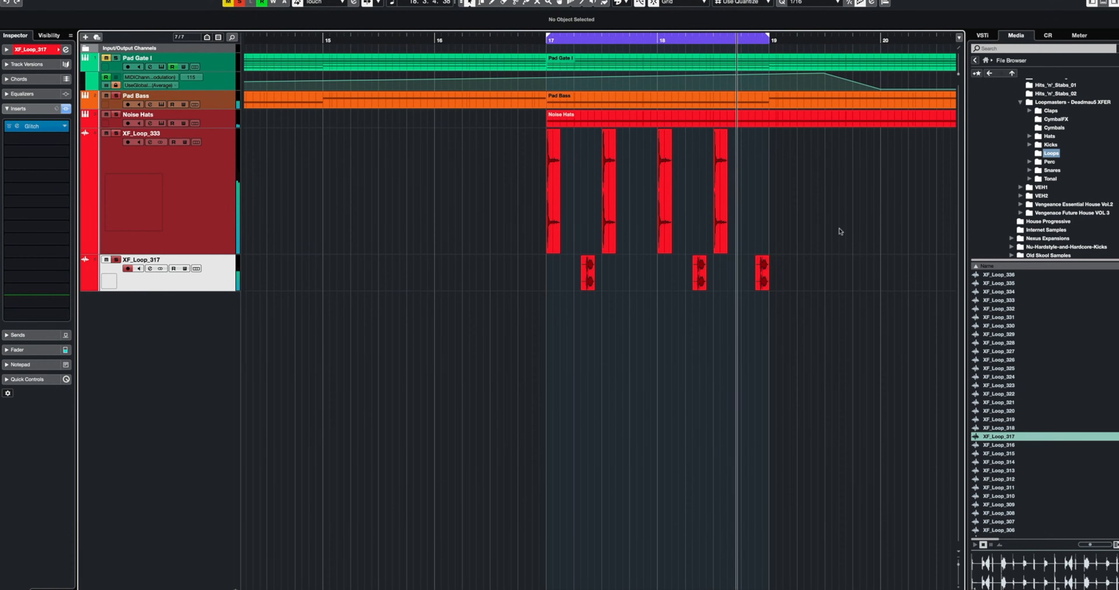
key("space")
left_click(1007, 488)
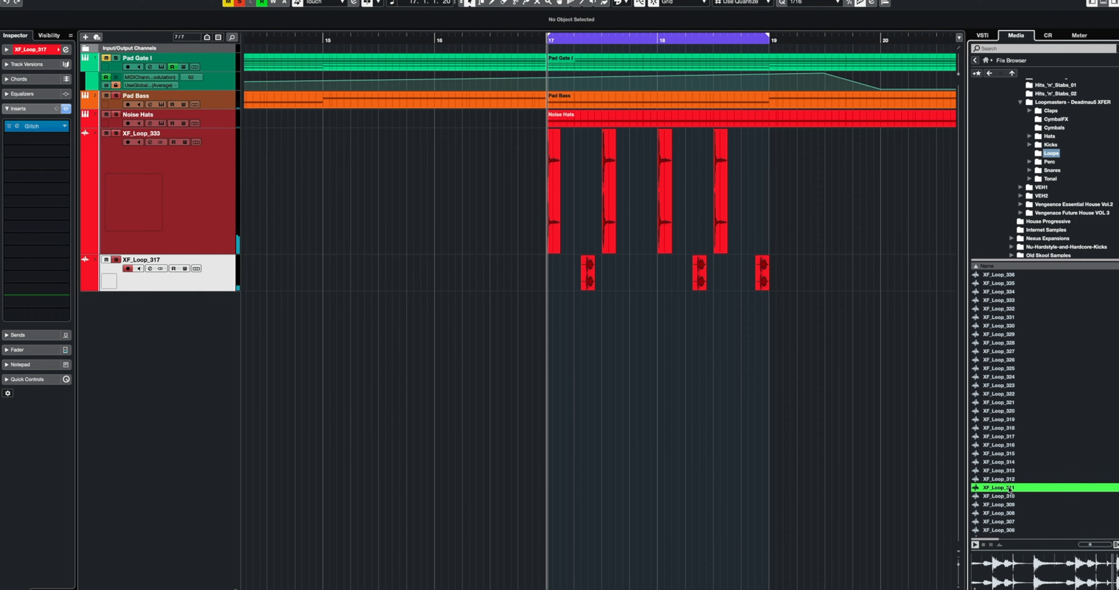
left_click(239, 2)
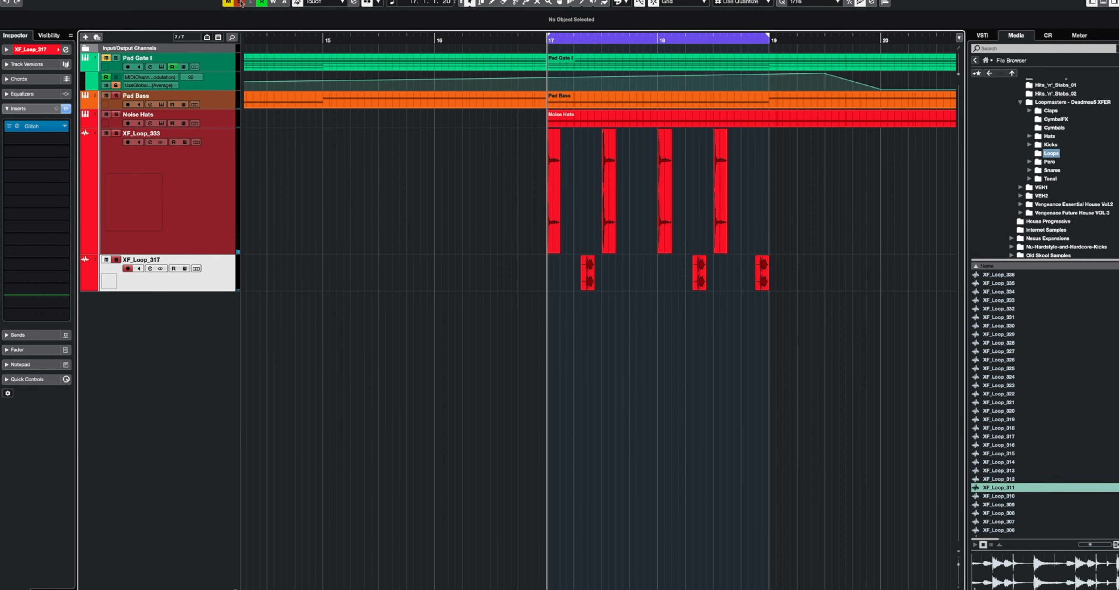
Step: Duplicate the XF_Loop_333 and XF_Loop_317 hits from bars 17–19 to bar 21, and duplicate that four-bar pattern through bar 25
key("g")
key("g")
left_click_drag(835, 153, 553, 294)
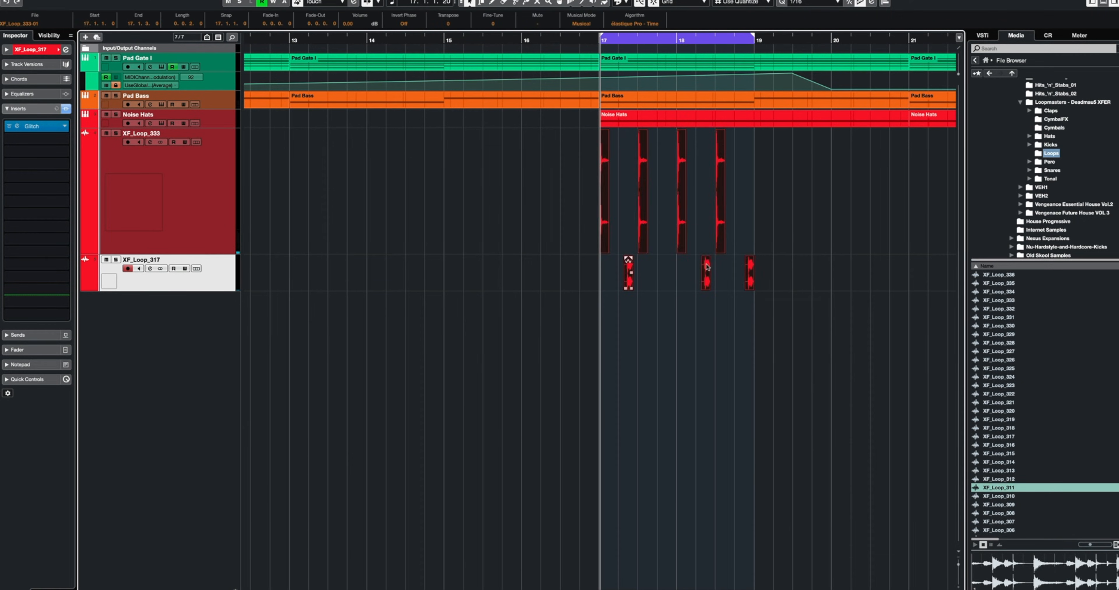
key("super+d")
left_click_drag(760, 179, 763, 181)
left_click_drag(925, 160, 406, 294)
key("super+d")
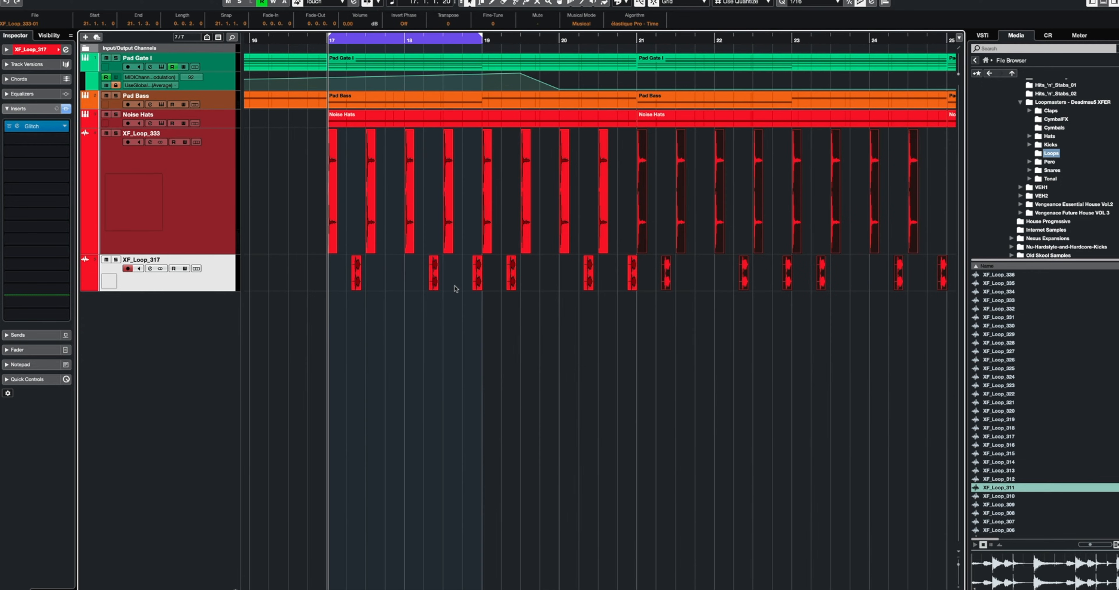
Step: Move the whole Pad Gate I modulation automation curve three bars earlier so its rise starts at bar 1 and its drop ends at bar 17
key("g")
key("g")
key("g")
key("g")
key("g")
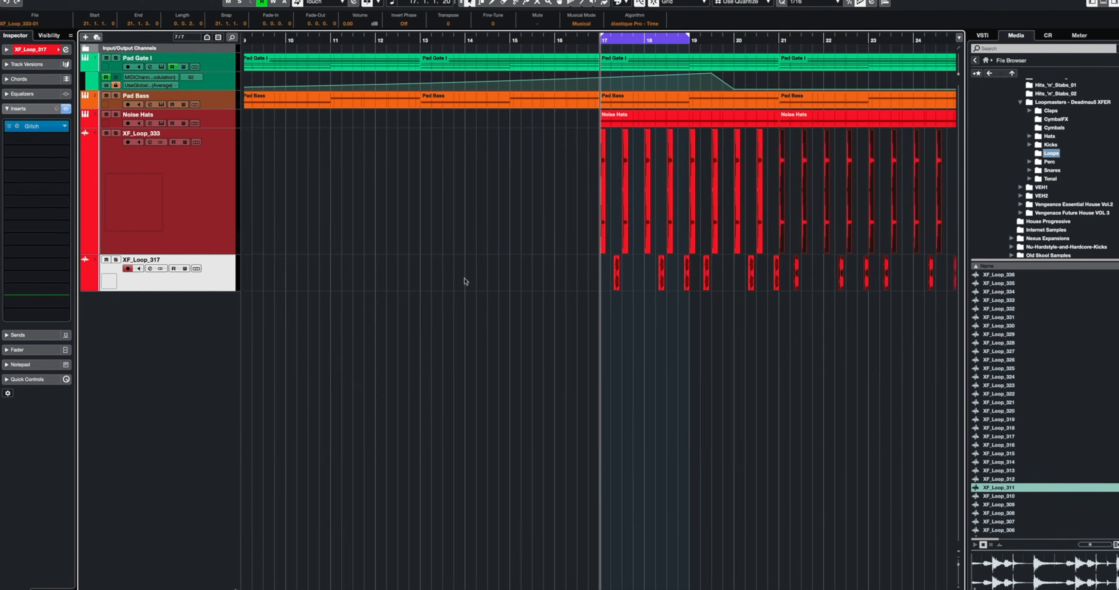
scroll(464, 283, "right", 4)
left_click_drag(655, 55, 490, 125)
key("g")
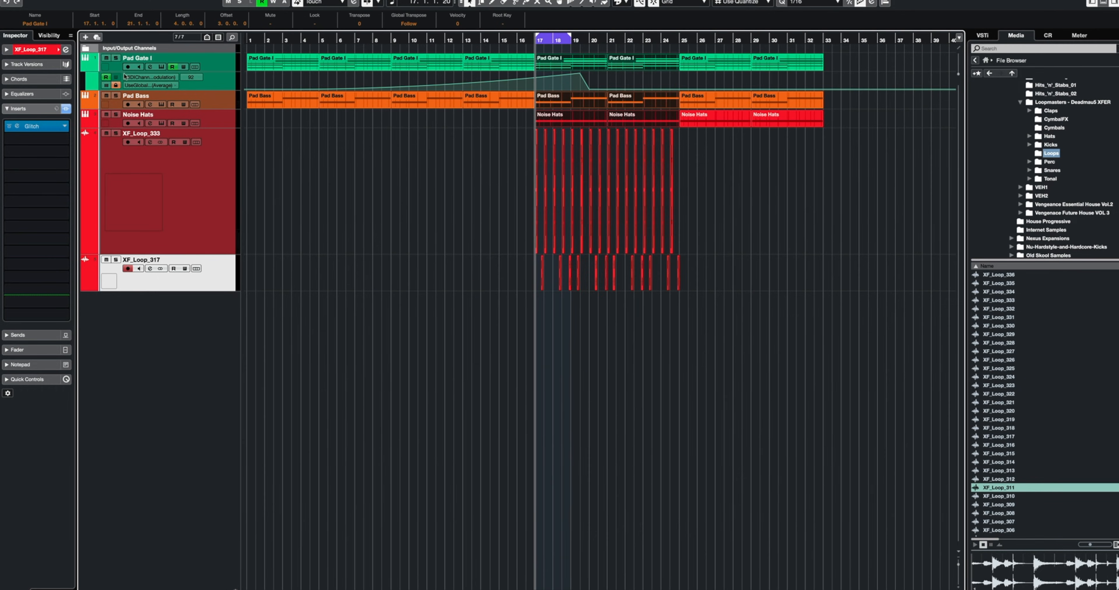
left_click_drag(625, 74, 300, 91)
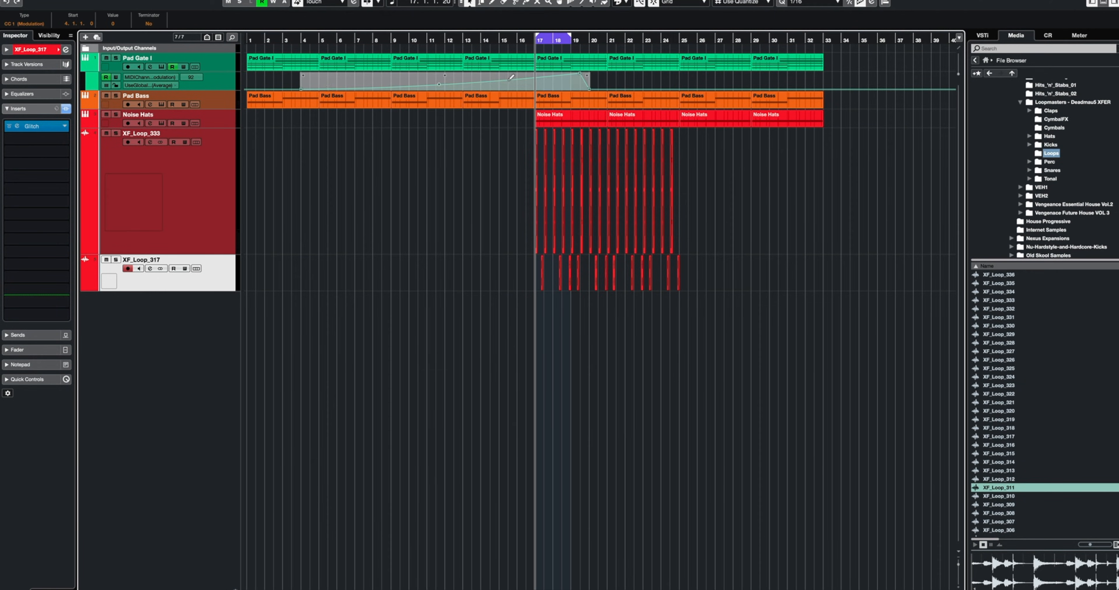
left_click_drag(567, 87, 511, 85)
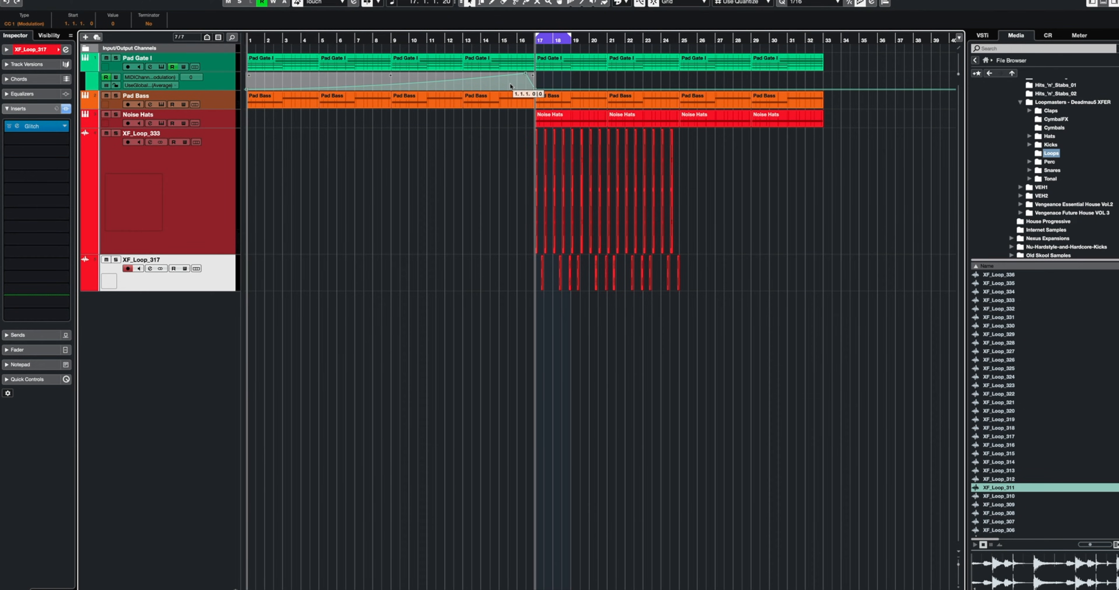
Step: Play from just before bar 17 and set the cycle range to bars 17–25, spanning the first two Noise Hats parts
left_click(520, 38)
key("space")
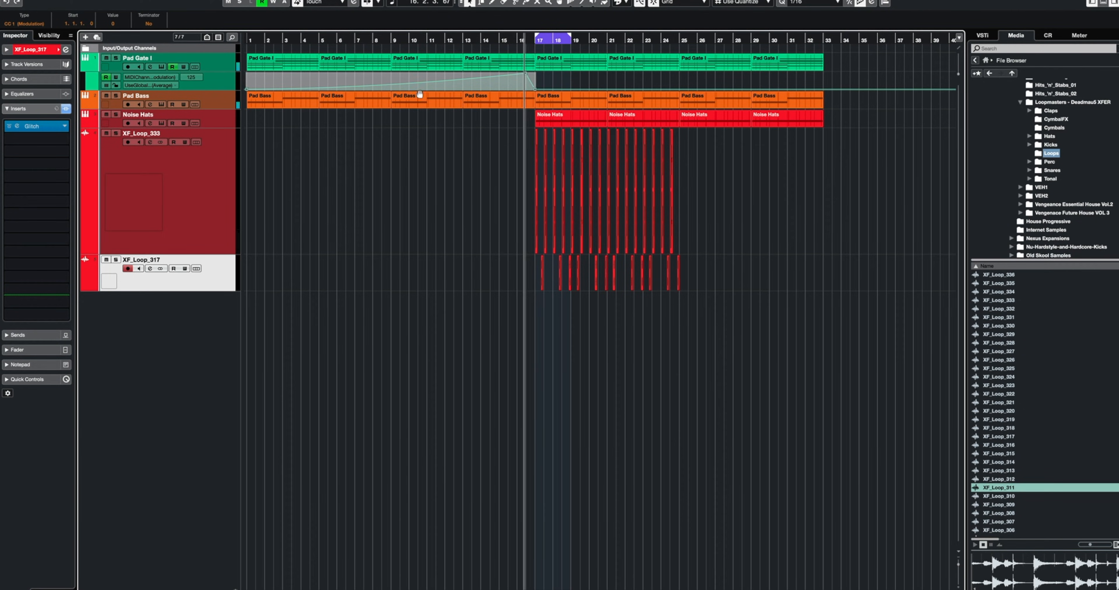
left_click(579, 114)
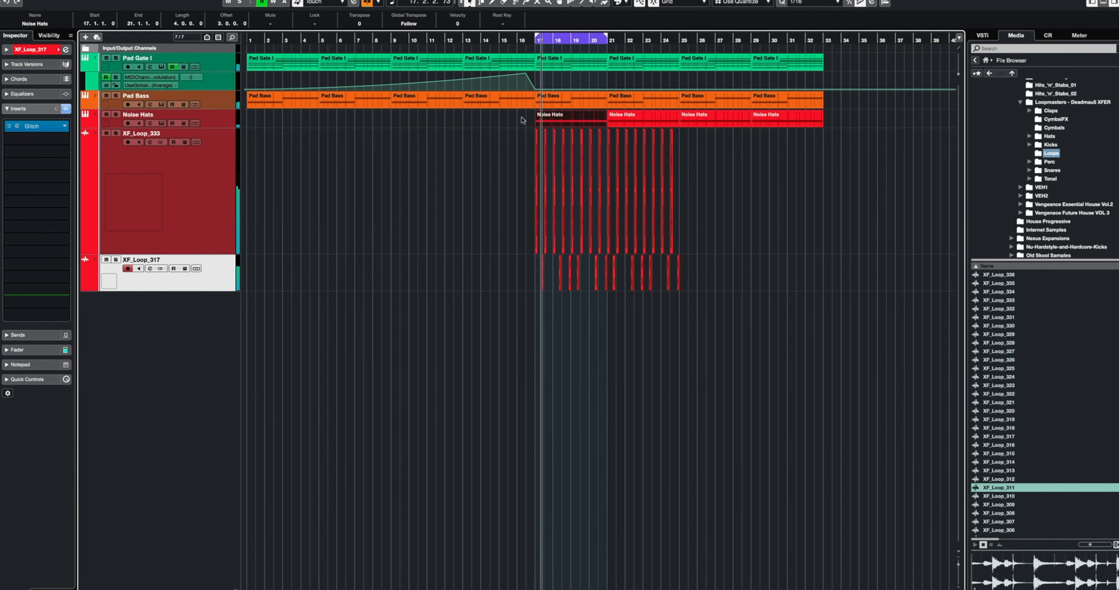
left_click_drag(517, 116, 639, 126)
key("p")
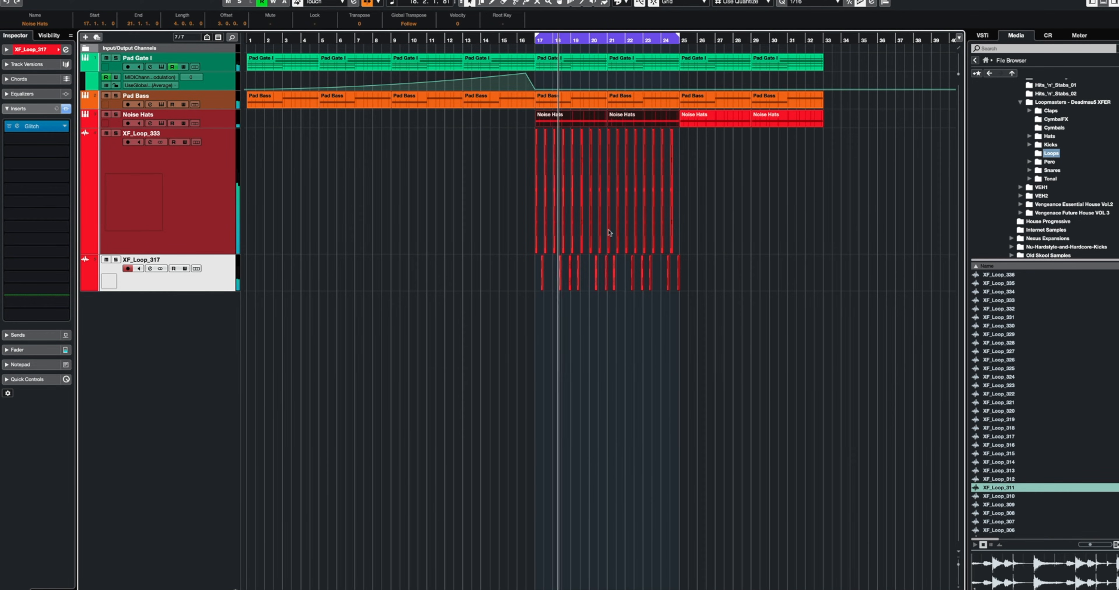
Step: Duplicate the XF_Loop_333 track with all its hits
key("h")
key("h")
key("h")
key("h")
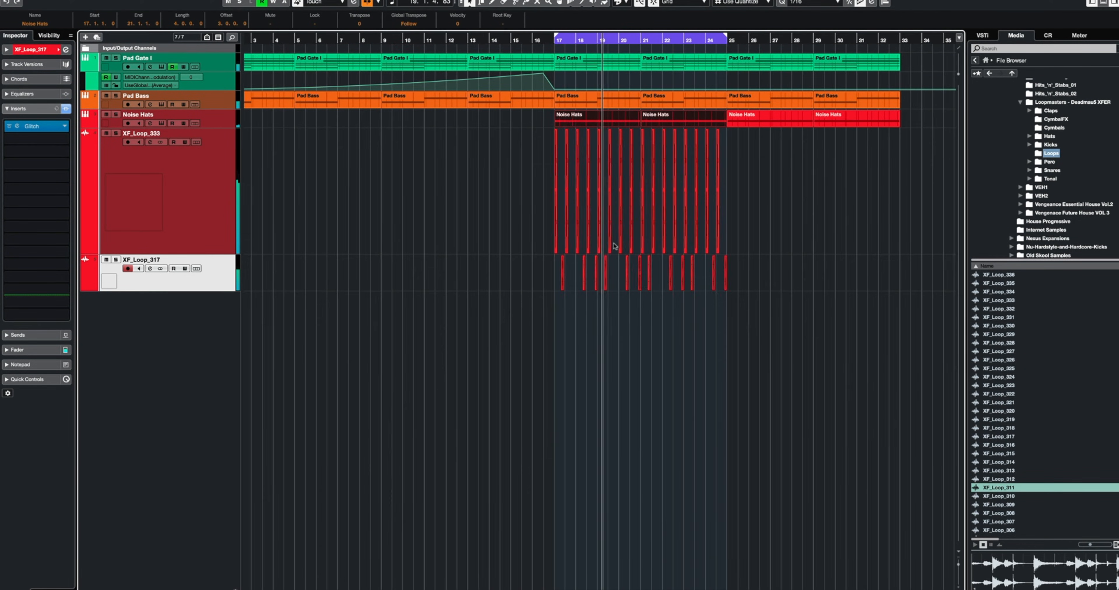
left_click(300, 153)
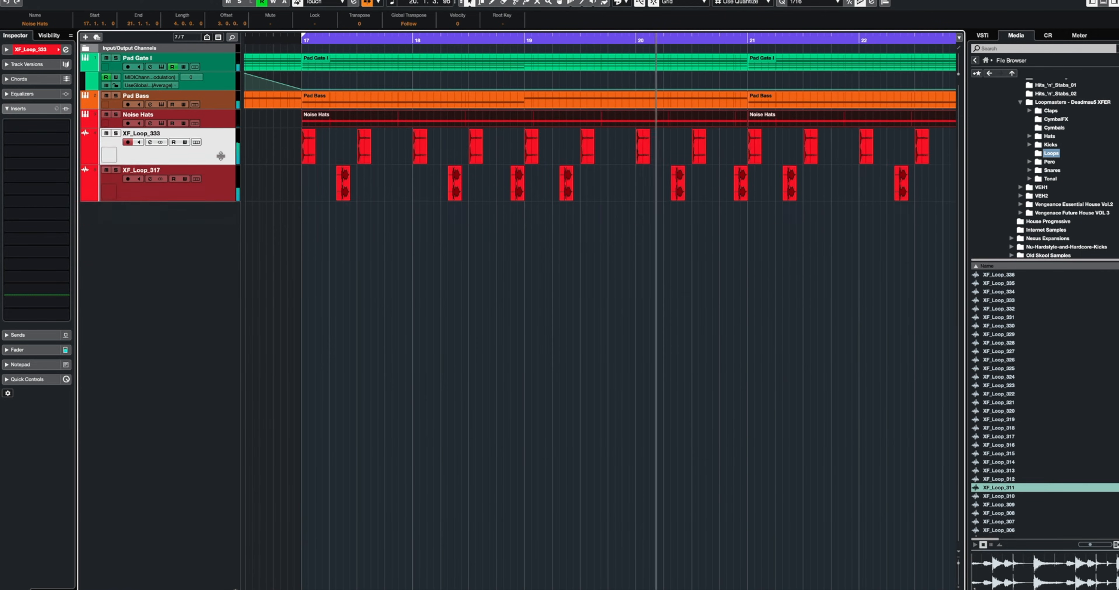
right_click(221, 138)
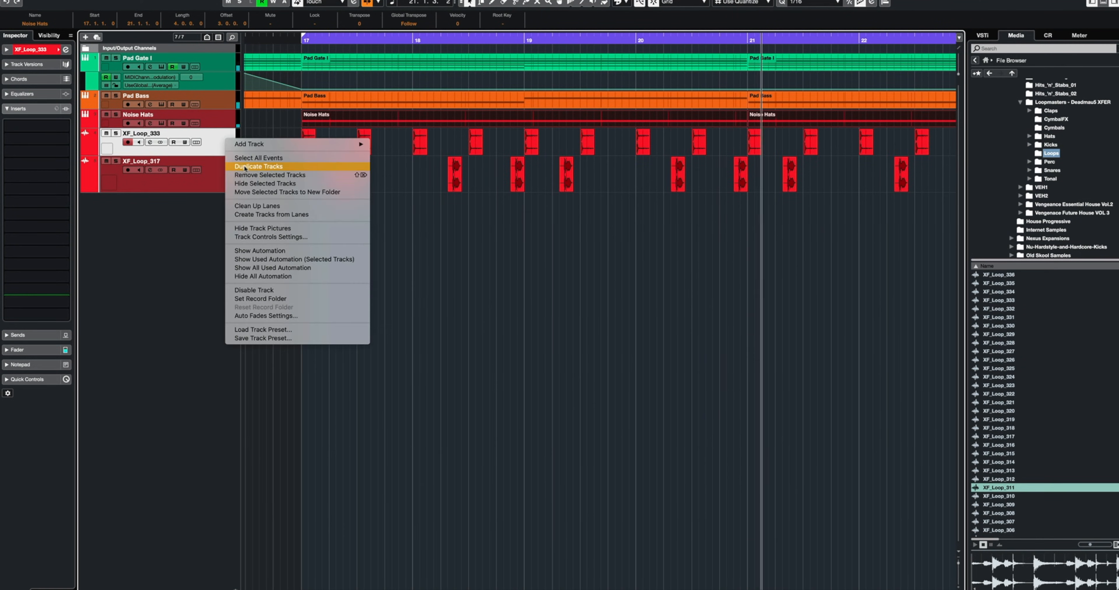
left_click(248, 157)
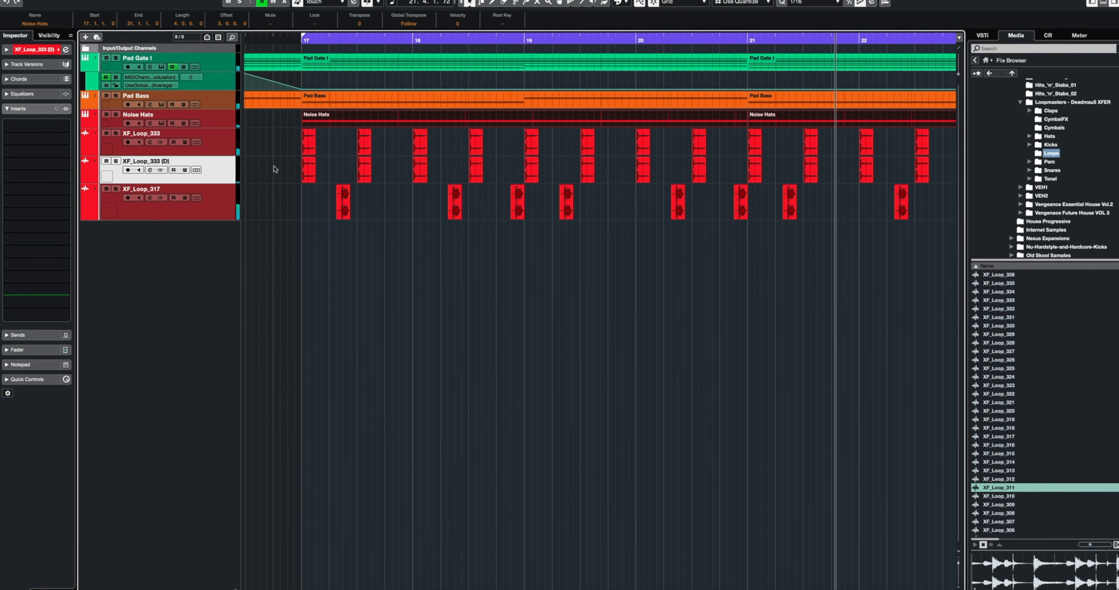
Step: Shift all hits on the duplicated XF_Loop_333 track one beat later, starting at 17.2, and play the result
left_click_drag(275, 169, 946, 167)
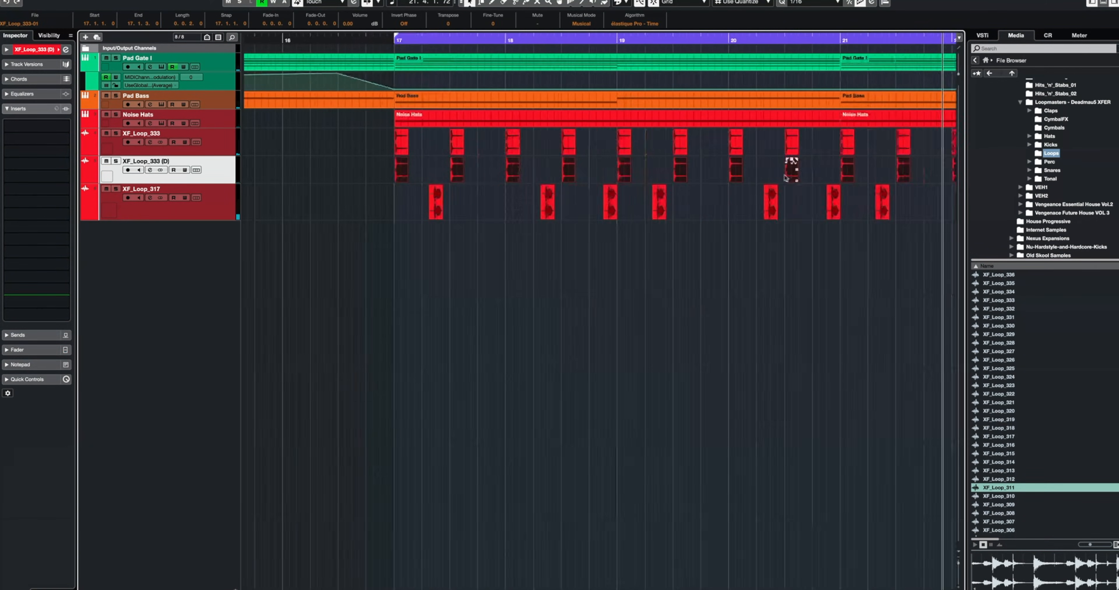
left_click_drag(464, 170, 492, 171)
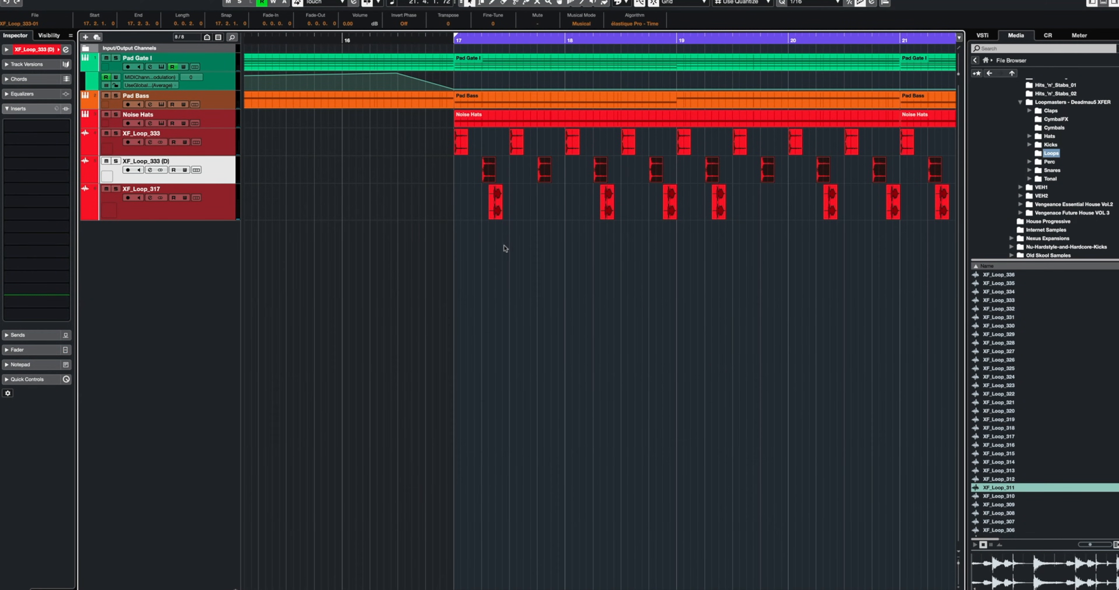
key("space")
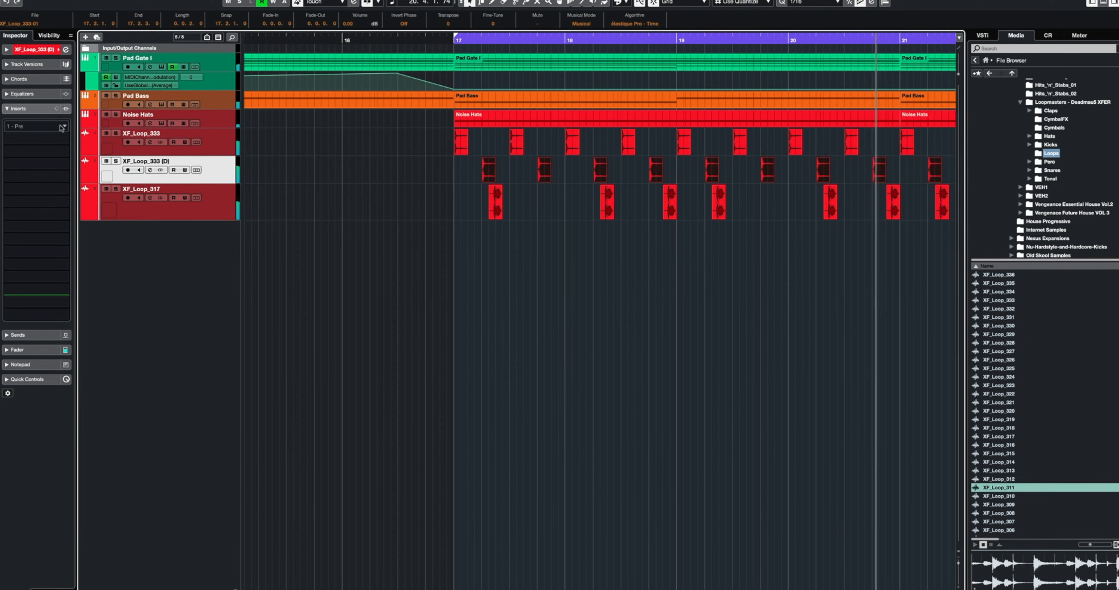
Step: Insert FabFilter Pro-Q 3 on the duplicated XF_Loop_333 track, add a 12 dB/oct low cut at about 584 Hz, and close the plug-in
left_click(62, 127)
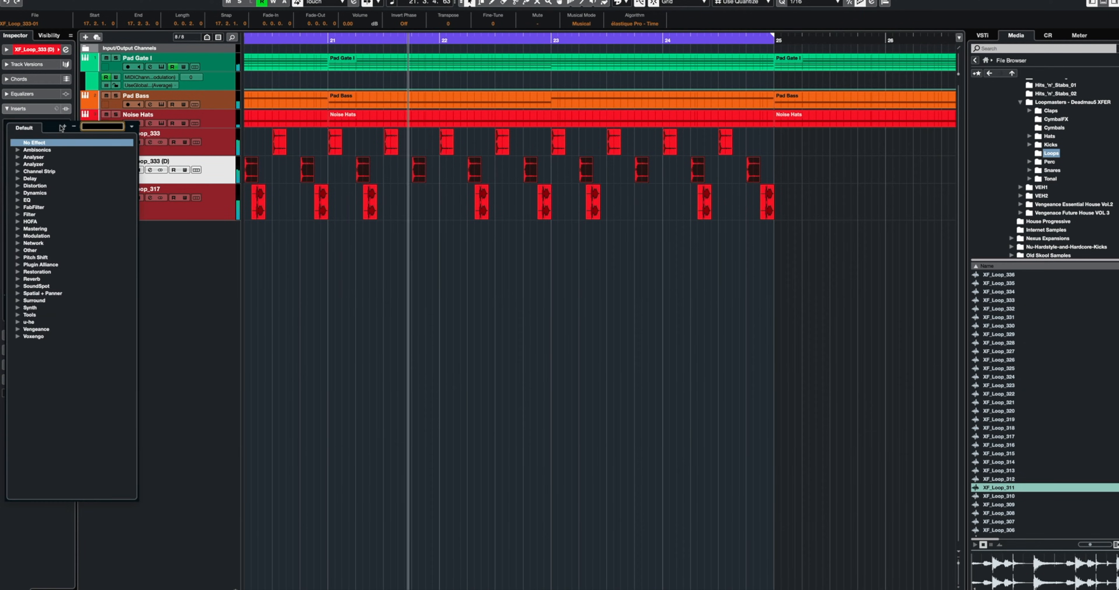
type("pro")
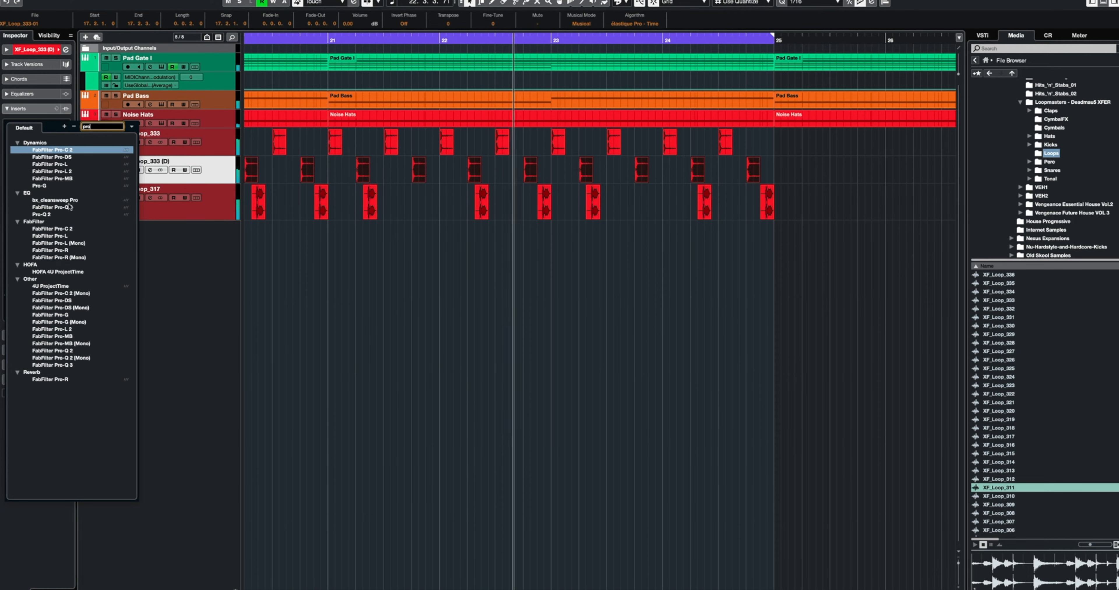
double_click(90, 210)
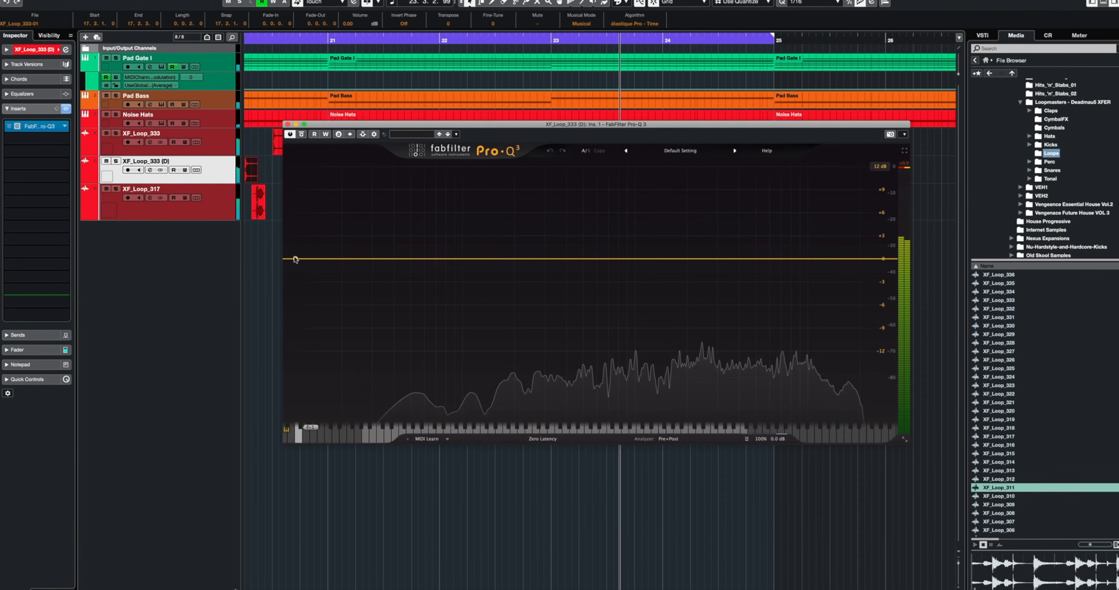
left_click_drag(292, 256, 594, 256)
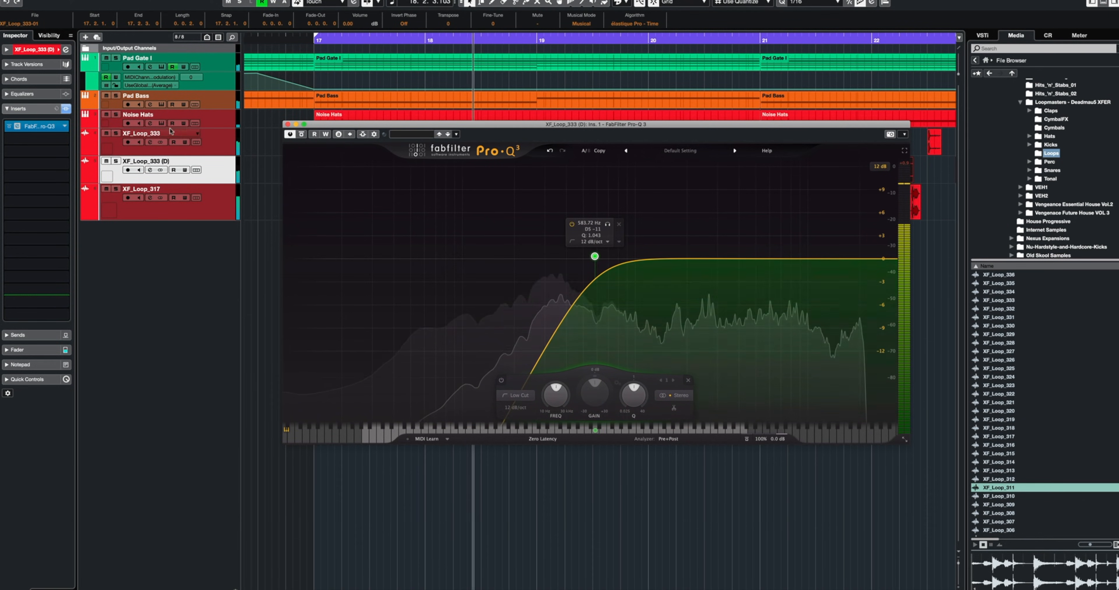
left_click(288, 125)
left_click(312, 282)
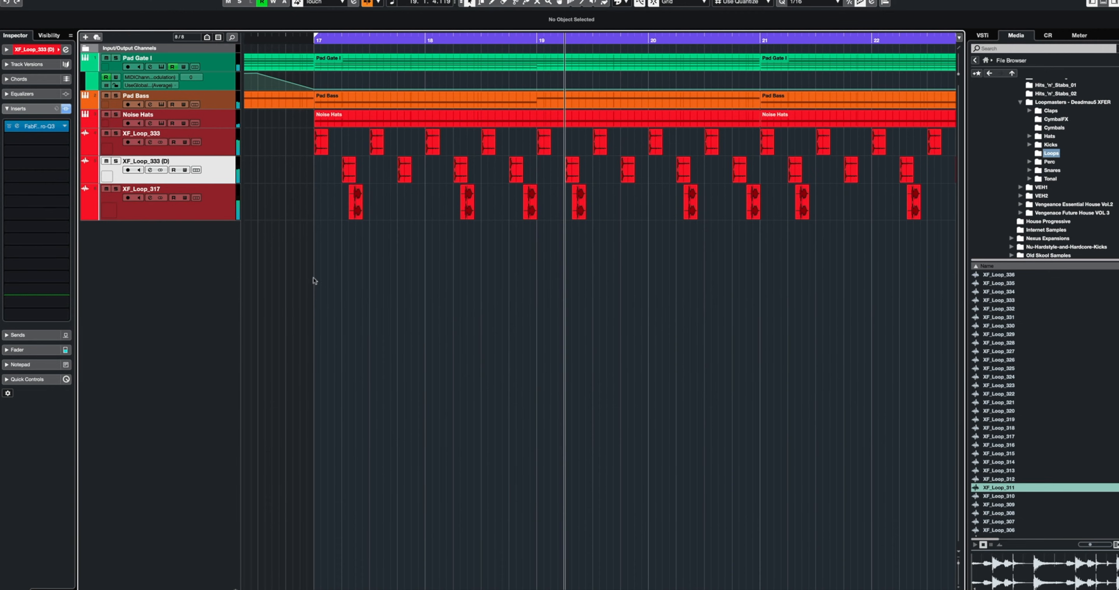
Step: Insert ValhallaSupermassive after Glitch on the XF_Loop_317 track and move its window below the tracks
key("g")
key("g")
key("g")
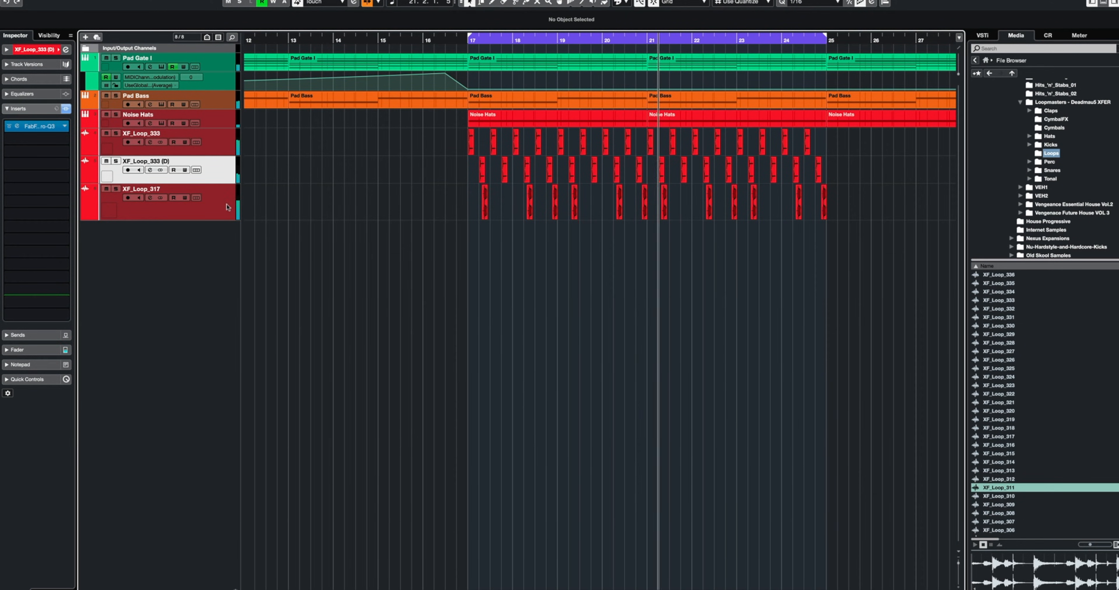
key("Down")
scroll(766, 393, "right", 5)
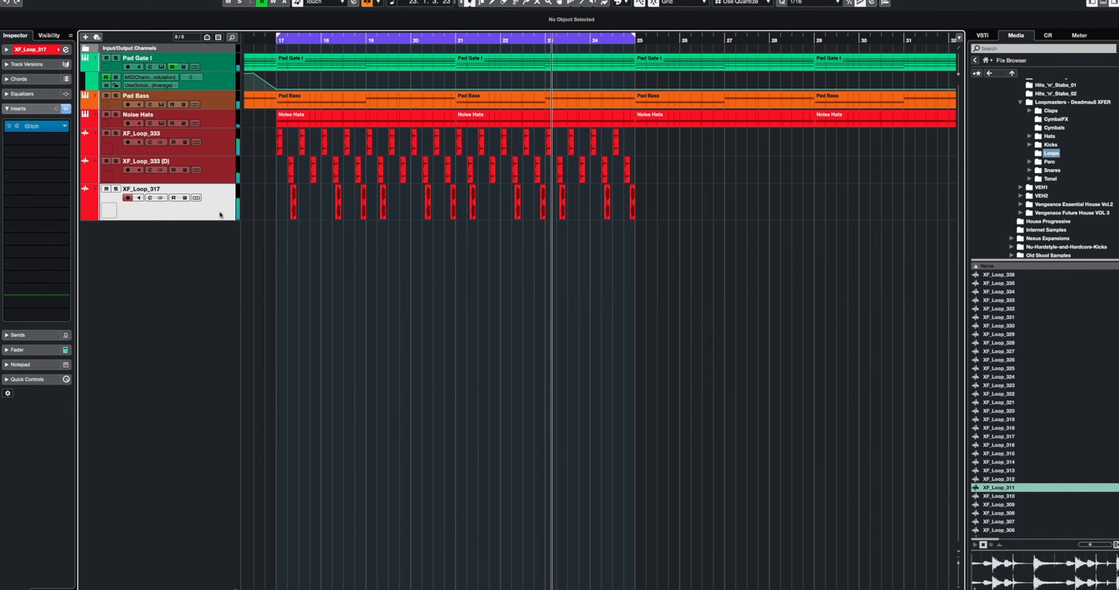
left_click(47, 140)
type("val")
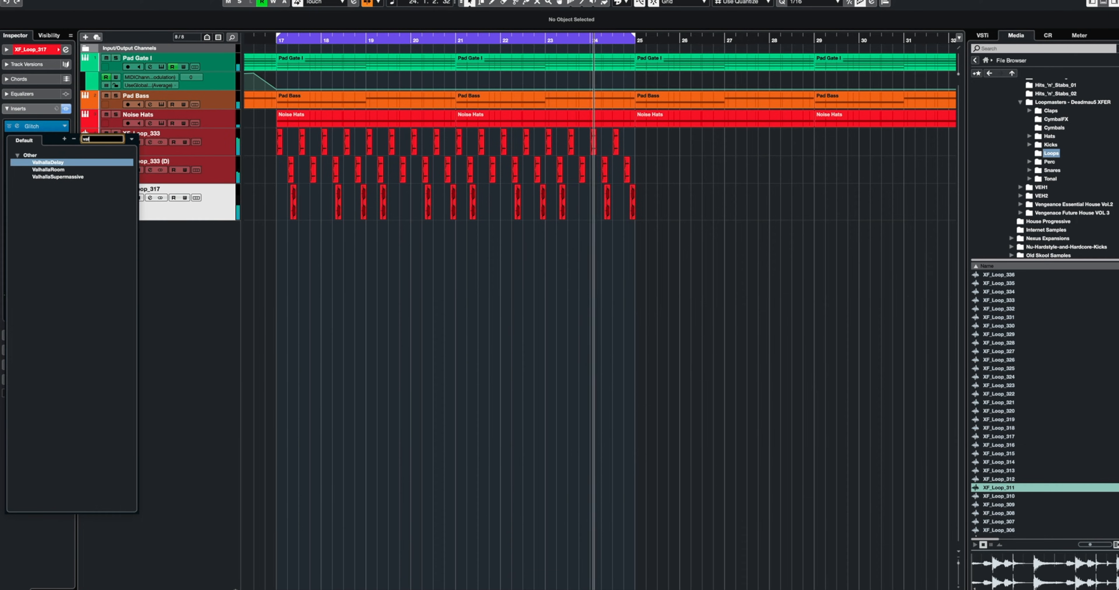
double_click(70, 177)
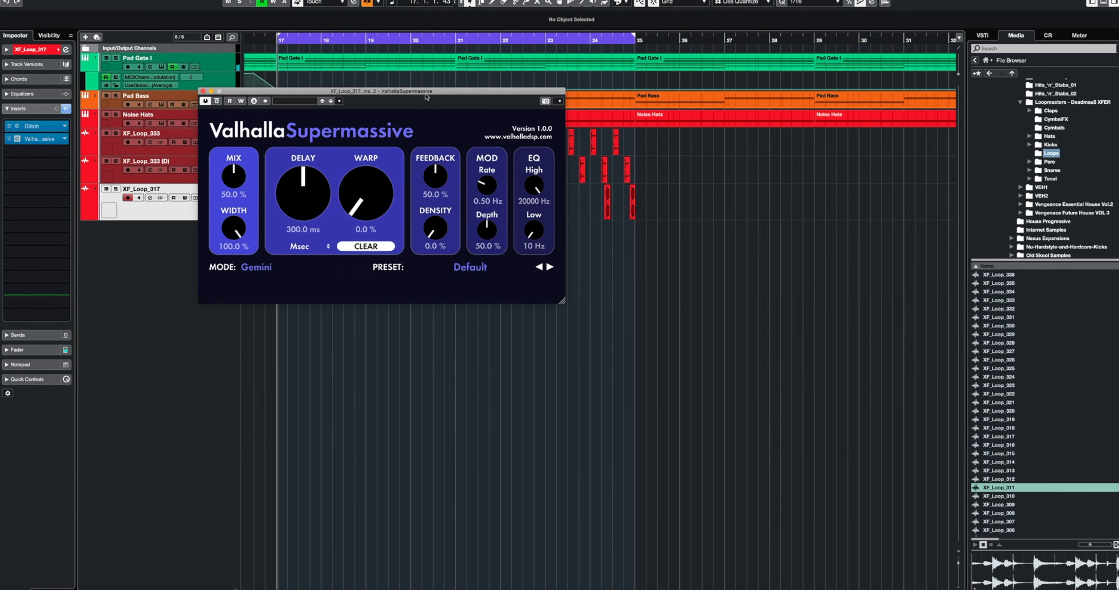
left_click_drag(422, 92, 564, 268)
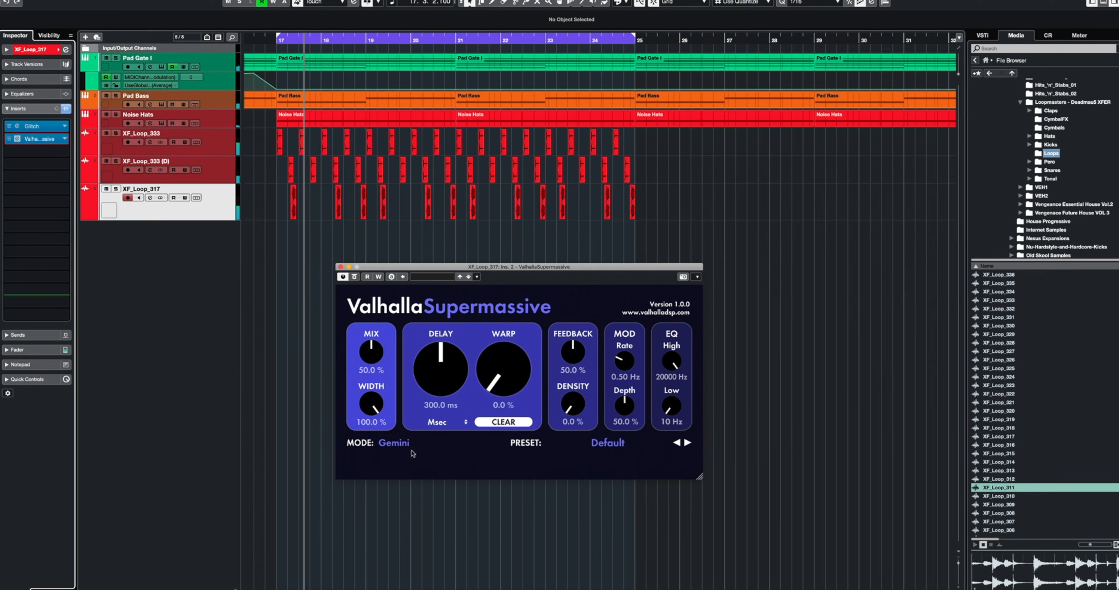
Step: Load the Massive Vocal preset from the medium reverbs in ValhallaSupermassive
left_click(612, 445)
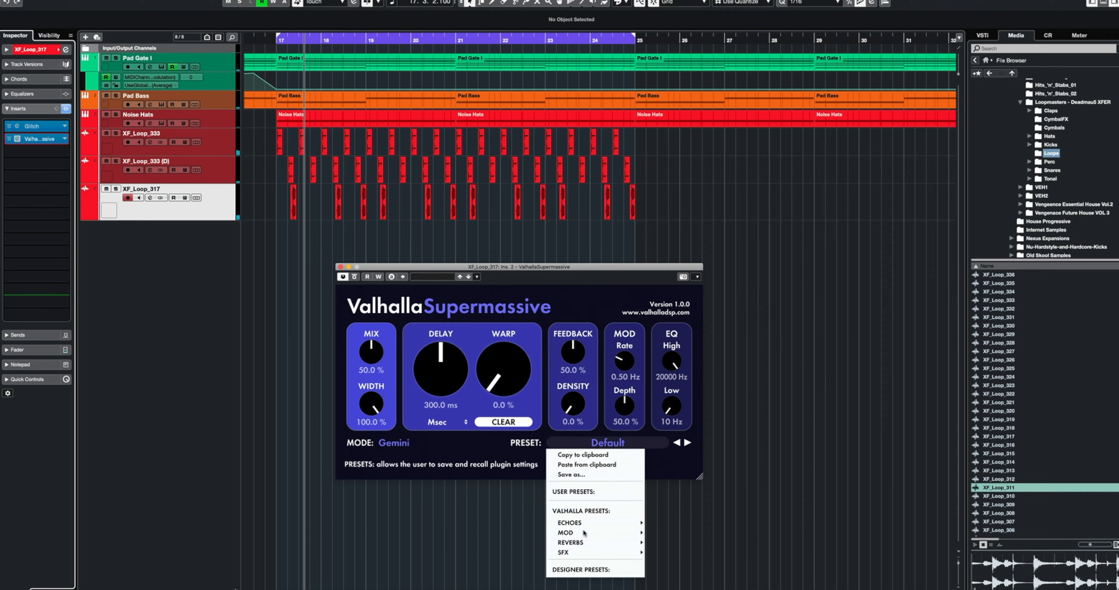
mouse_move(595, 543)
mouse_move(672, 521)
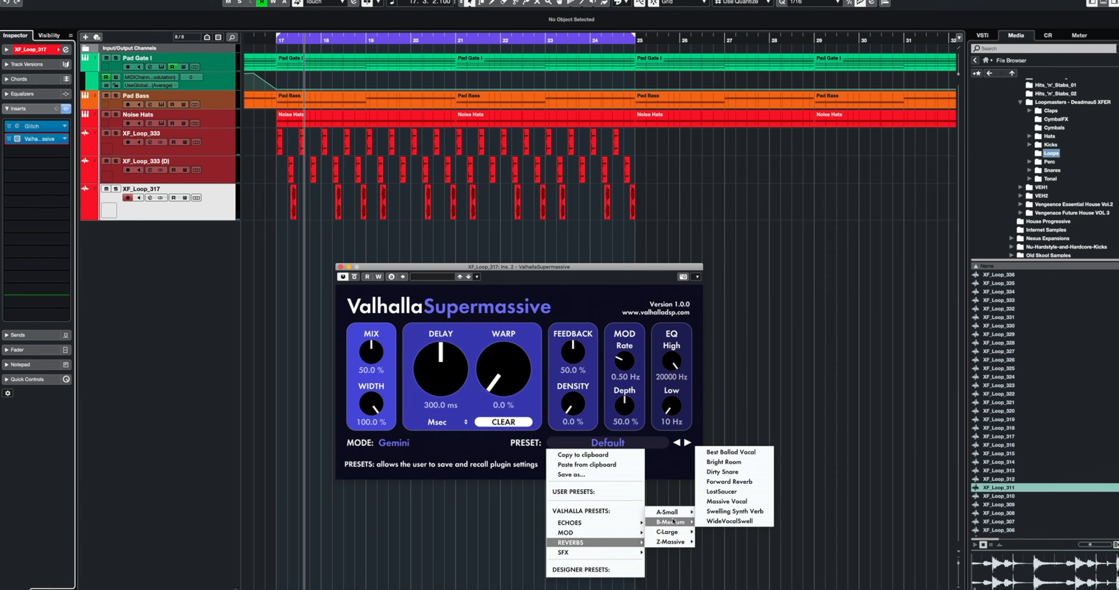
left_click(729, 503)
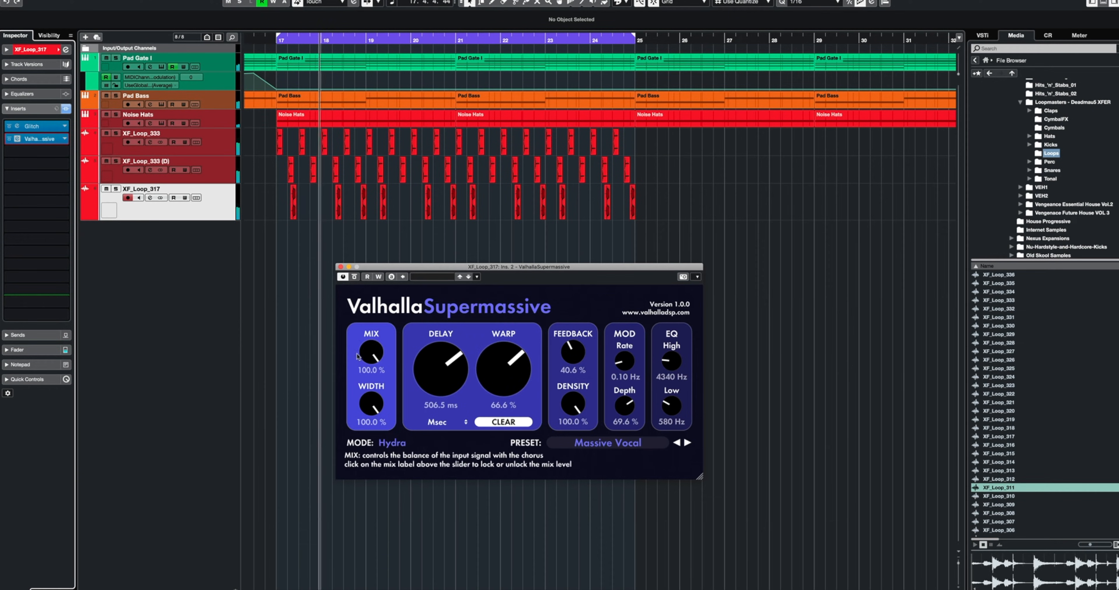
Step: Set Supermassive's Mix to 27.7%, Width to 87.0%, Delay to 166.2 ms, Feedback to 17.8% and Density to 14.6%
left_click_drag(382, 353, 374, 391)
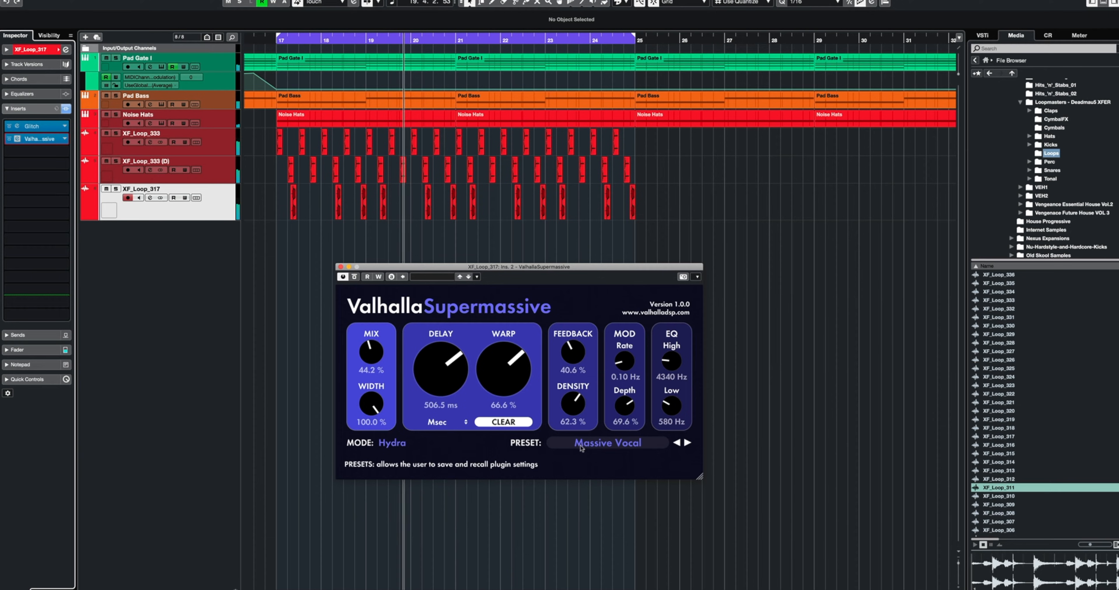
left_click_drag(573, 404, 565, 457)
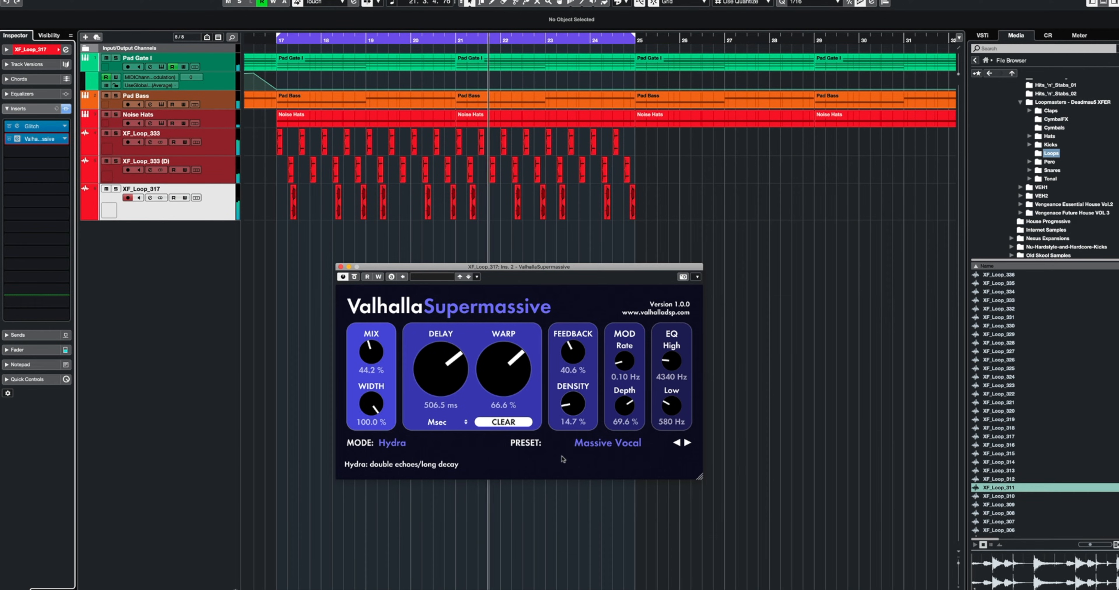
left_click_drag(370, 355, 373, 423)
left_click_drag(442, 366, 443, 372)
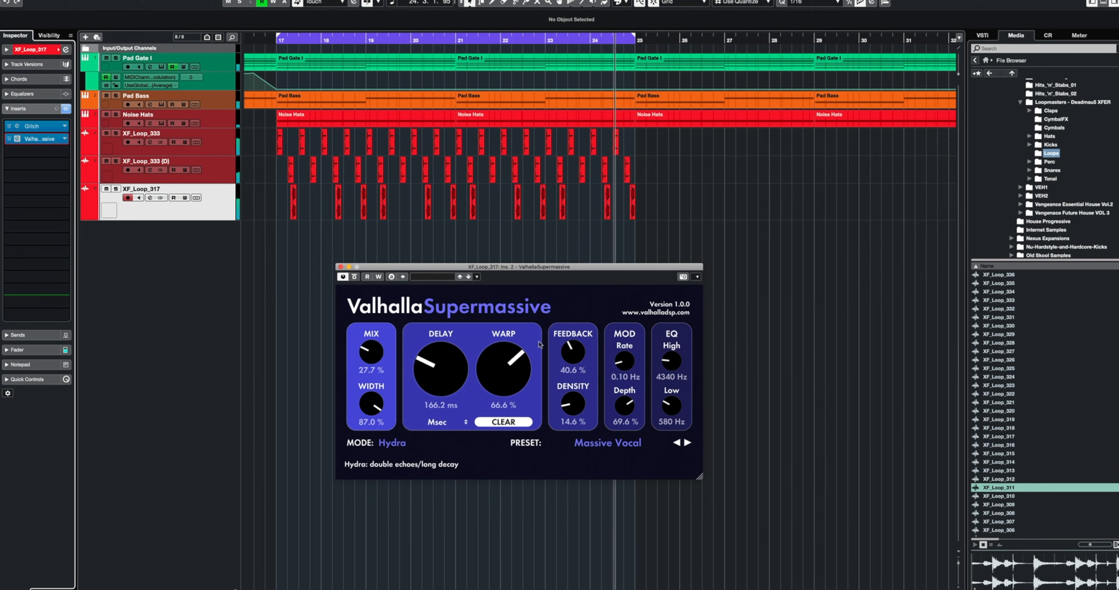
left_click_drag(568, 351, 564, 375)
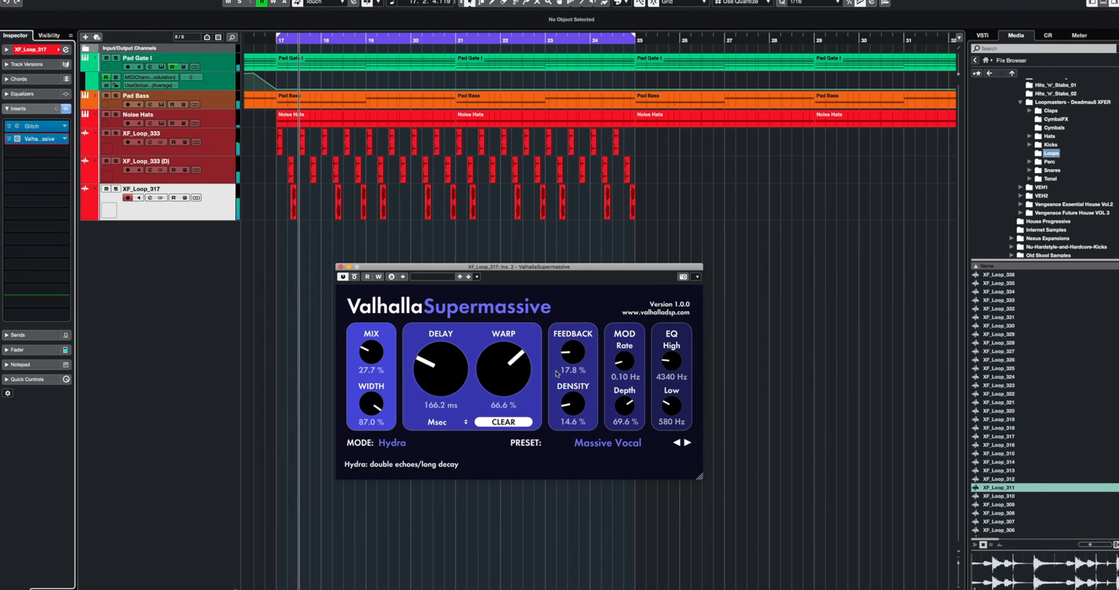
Step: Load the WideVocalSwell preset from the medium reverbs in ValhallaSupermassive
left_click(615, 447)
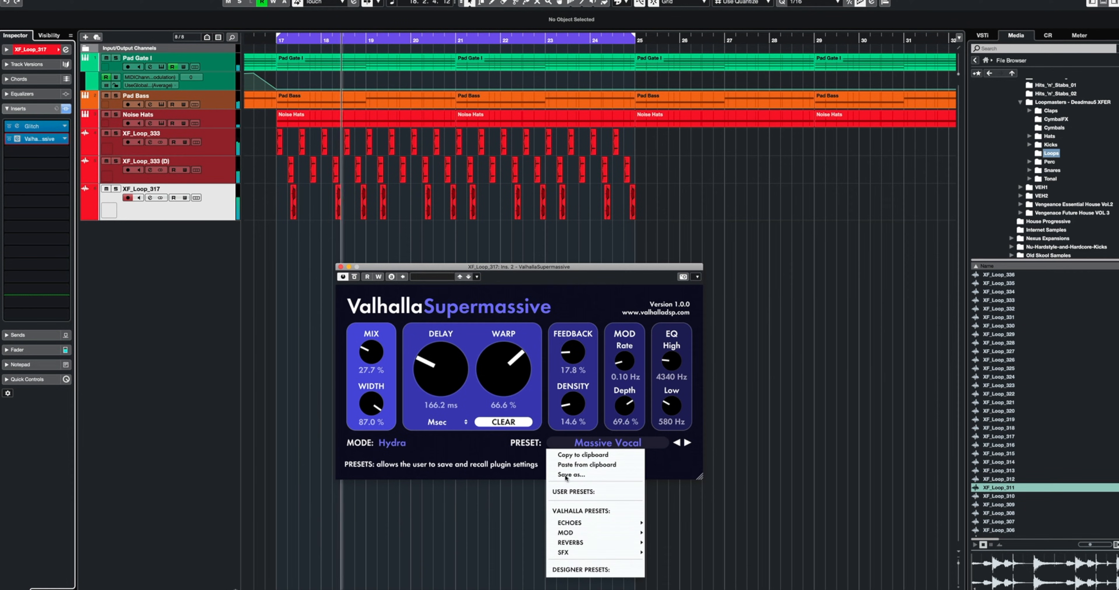
mouse_move(596, 537)
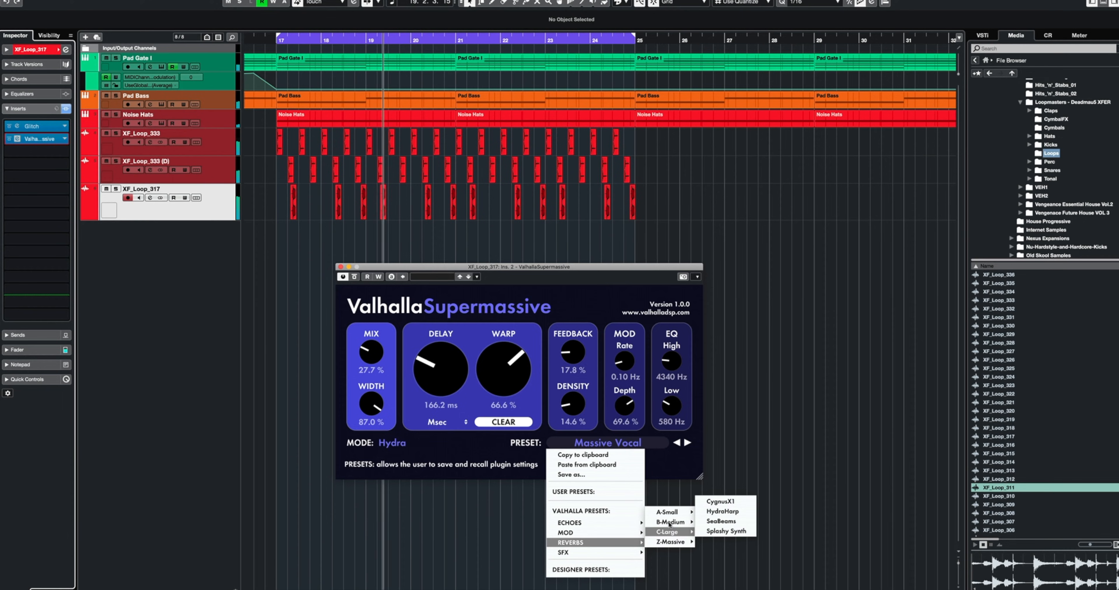
mouse_move(670, 522)
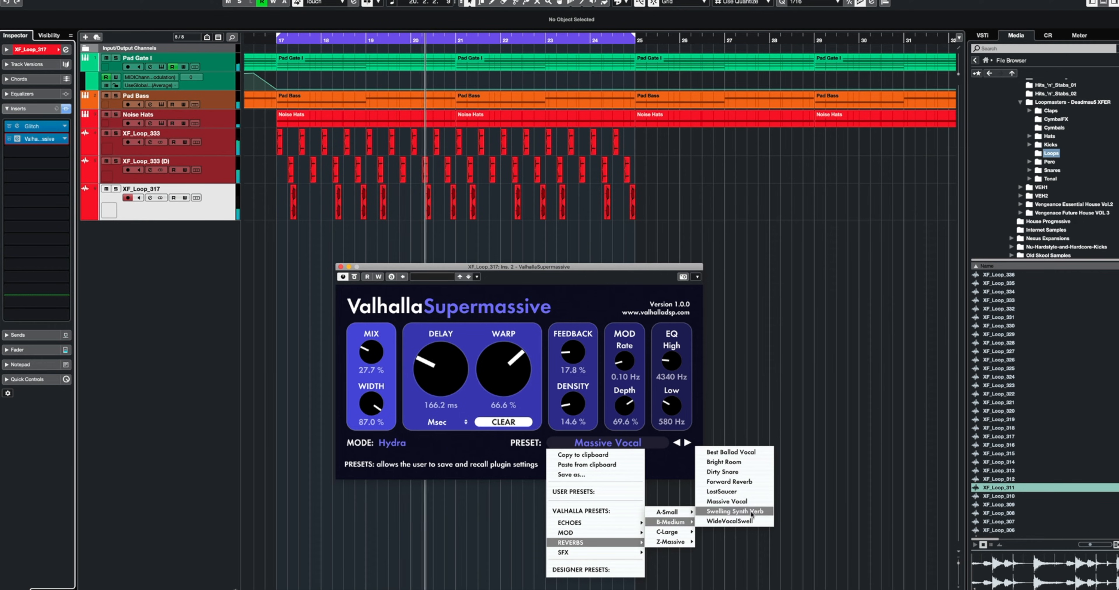
left_click(749, 524)
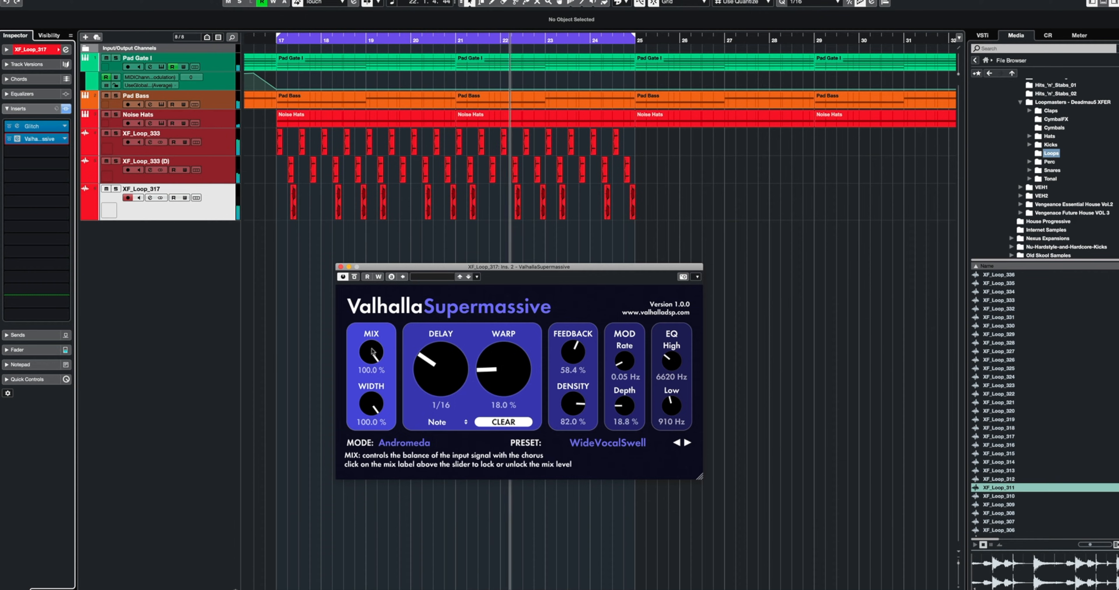
Step: Load the Splashy Synth preset from the large reverbs in ValhallaSupermassive
left_click_drag(371, 356, 360, 417)
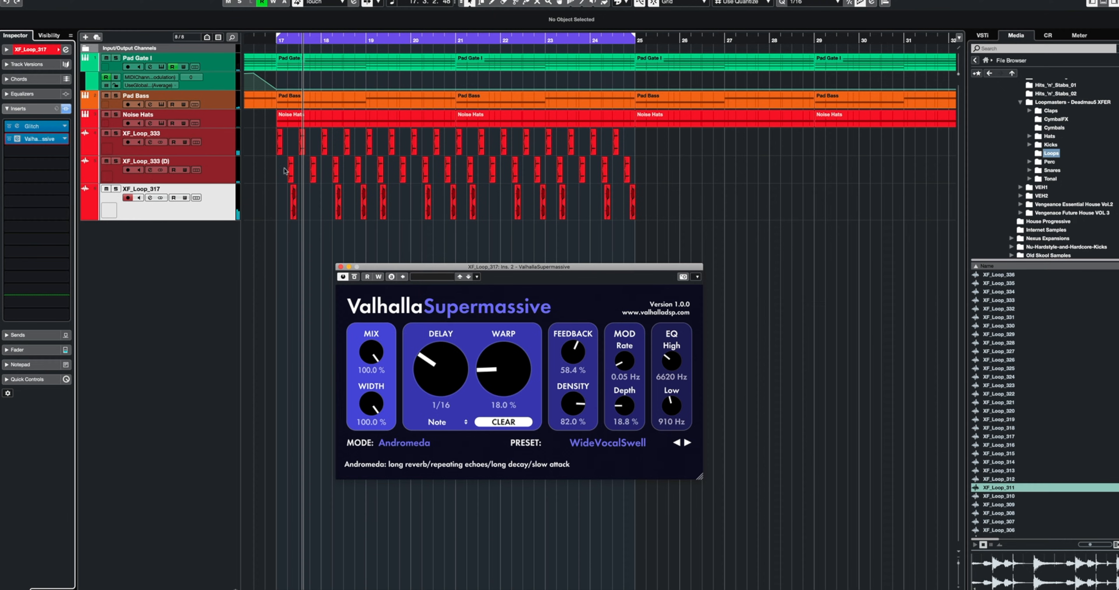
scroll(268, 198, "left", 4)
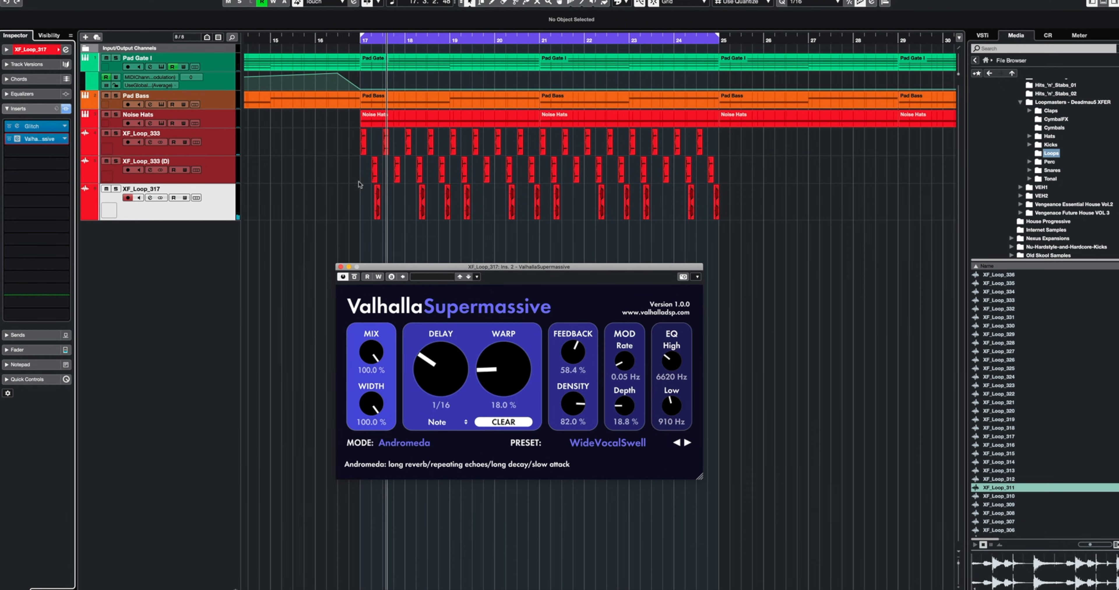
left_click(620, 439)
mouse_move(582, 542)
mouse_move(692, 533)
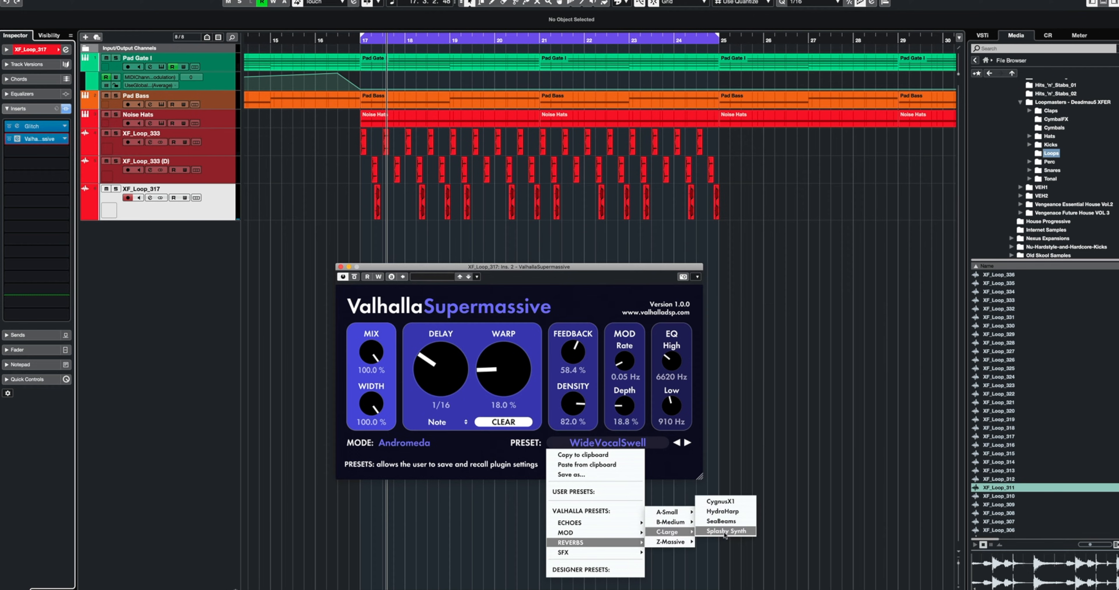
left_click(733, 531)
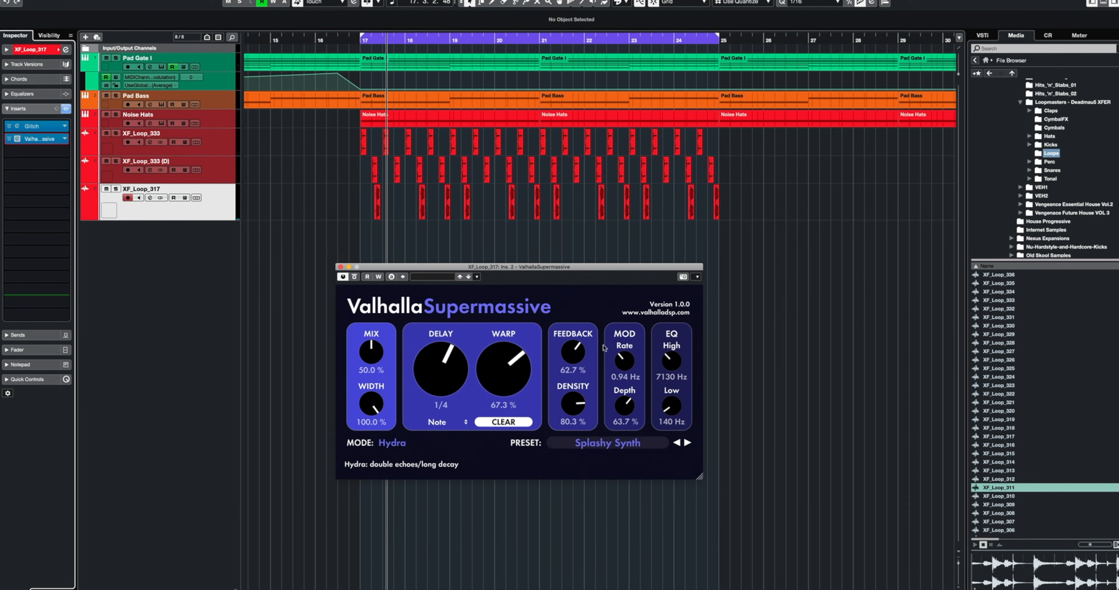
Step: During playback, set Supermassive's Low EQ to 920 Hz, High EQ to 6440 Hz, Feedback to 38.3% and Mix to 13.9%, and close its window
key("space")
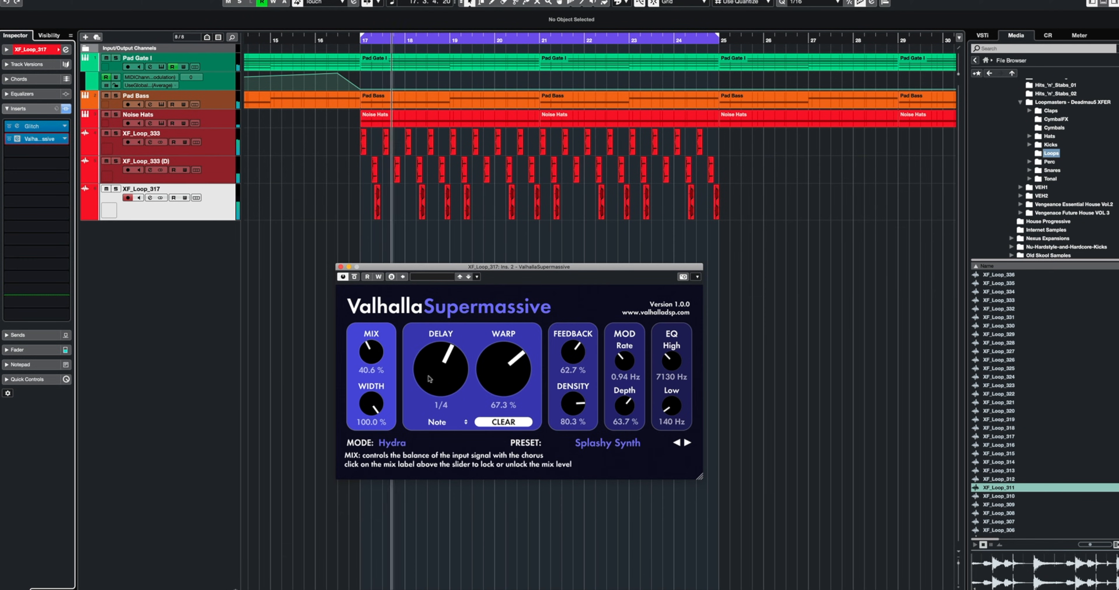
left_click_drag(672, 407, 677, 328)
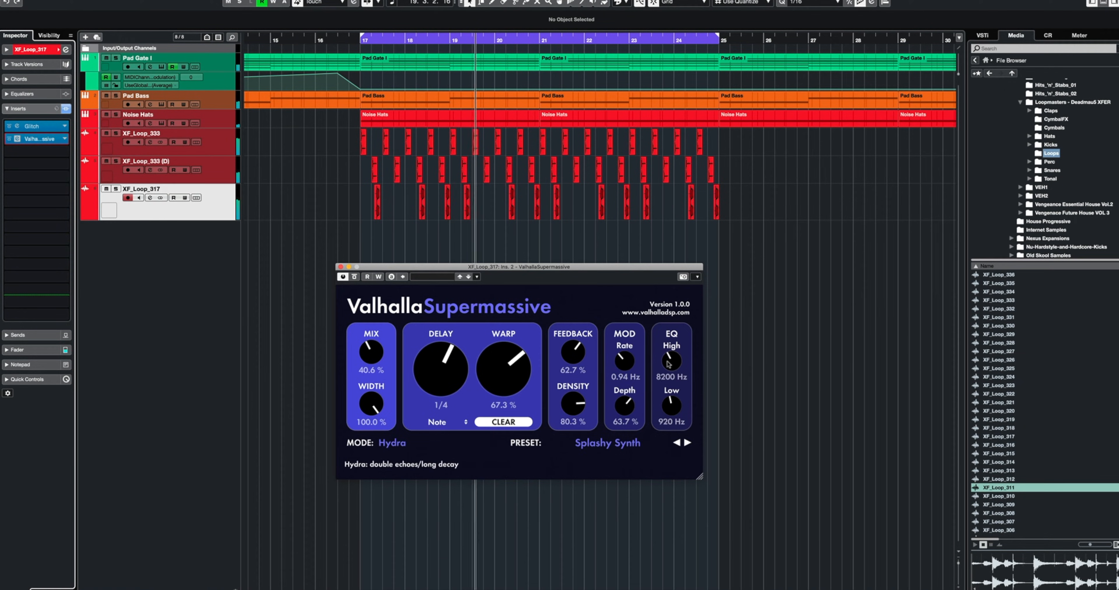
left_click_drag(669, 364, 670, 378)
left_click_drag(572, 353, 566, 379)
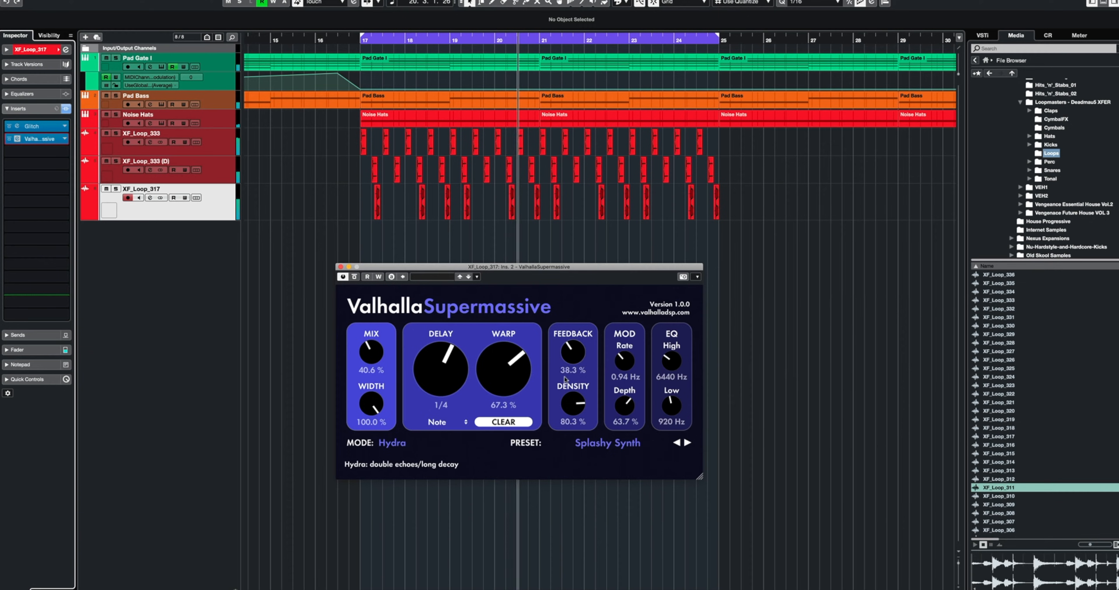
mouse_move(369, 354)
left_mouse_down()
mouse_move(360, 369)
mouse_move(371, 364)
left_mouse_up()
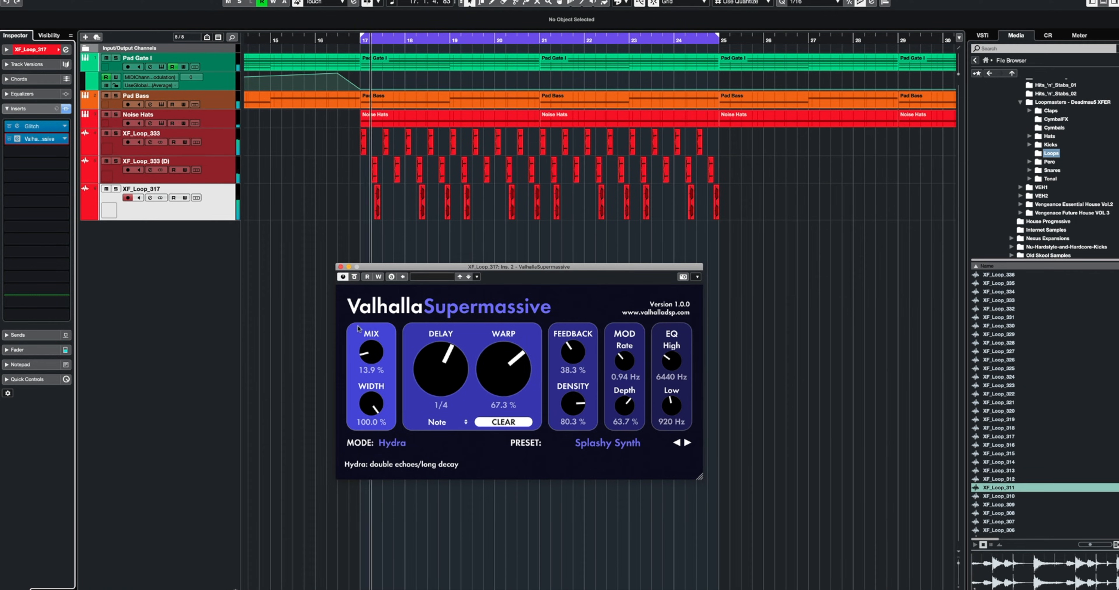
left_click(341, 267)
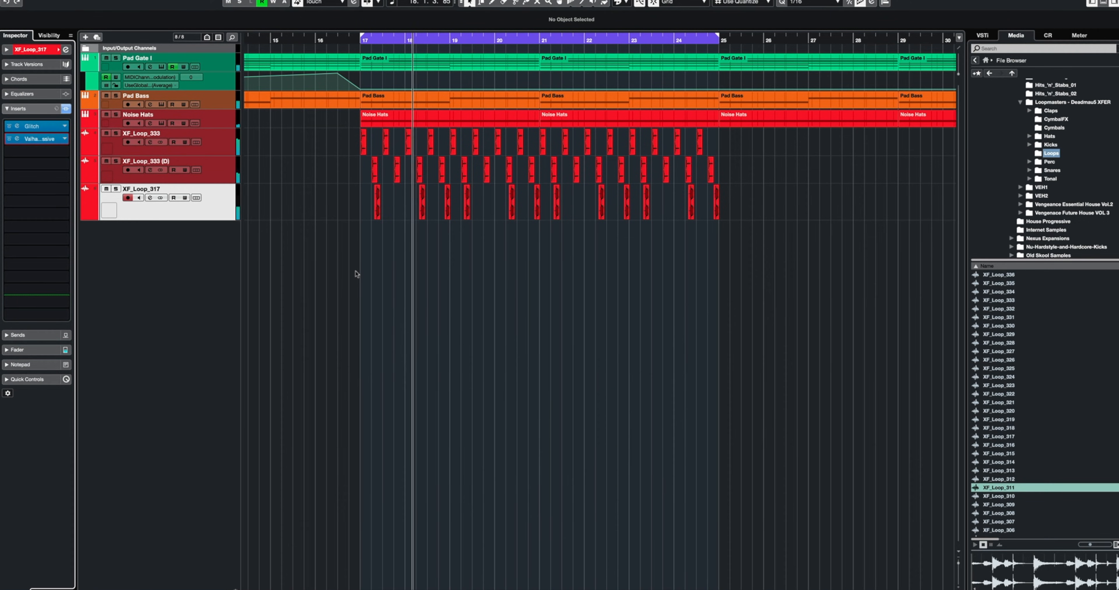
Step: Rename the XF_Loop_317 track to Robot Voice
left_click(189, 216)
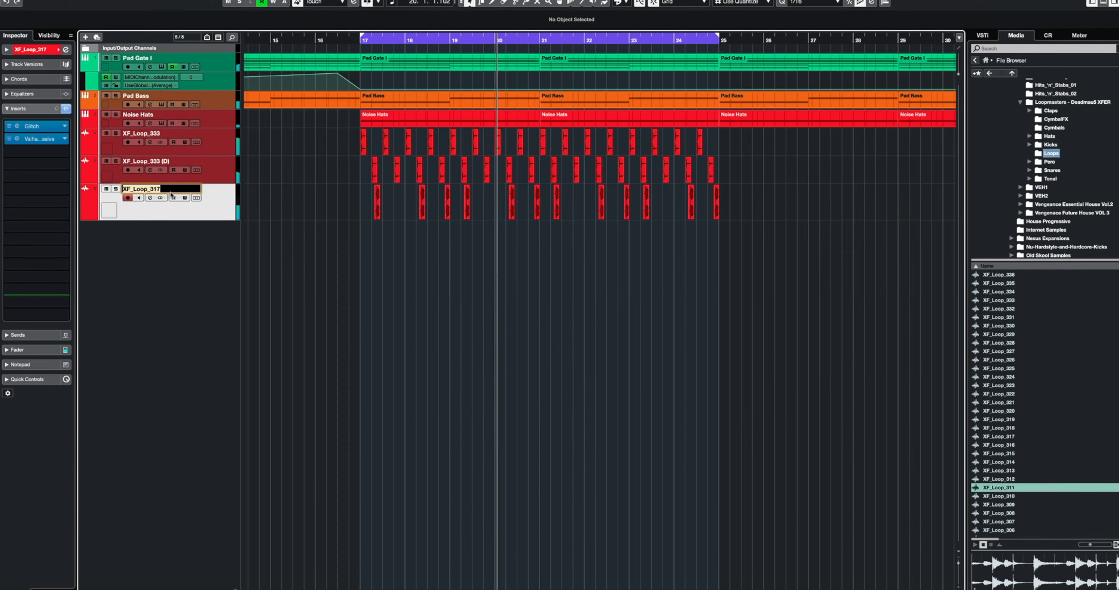
double_click(144, 188)
type("Robot")
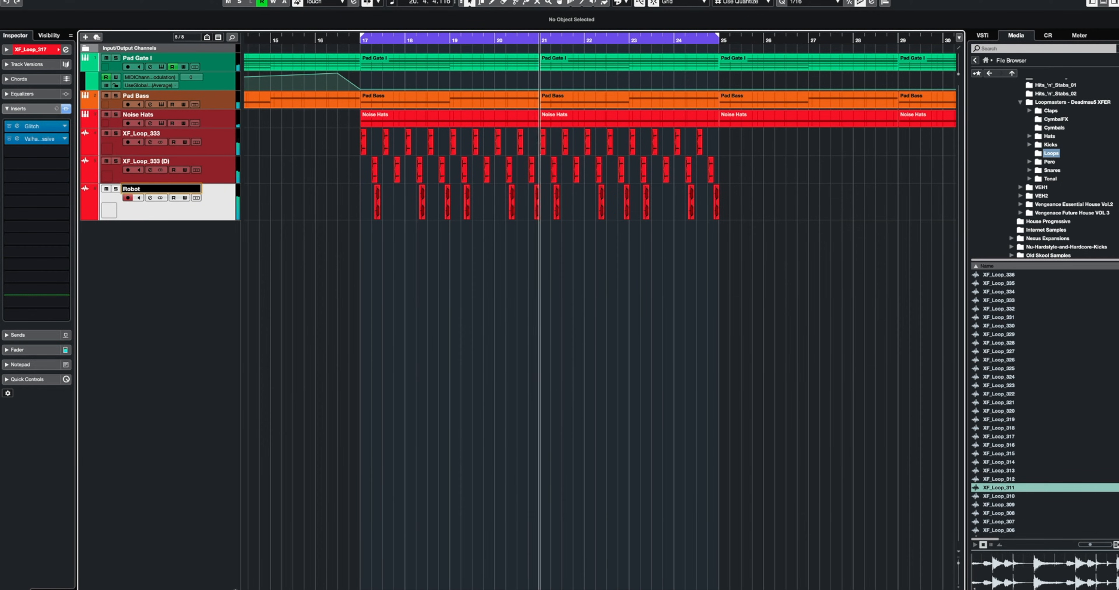
type(" Voice")
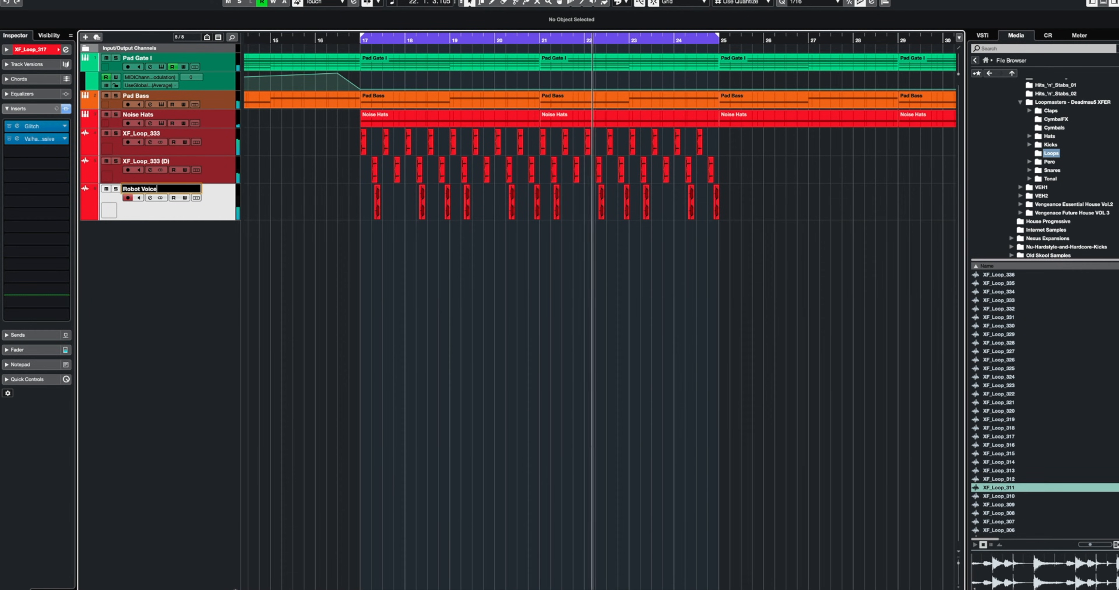
key("Return")
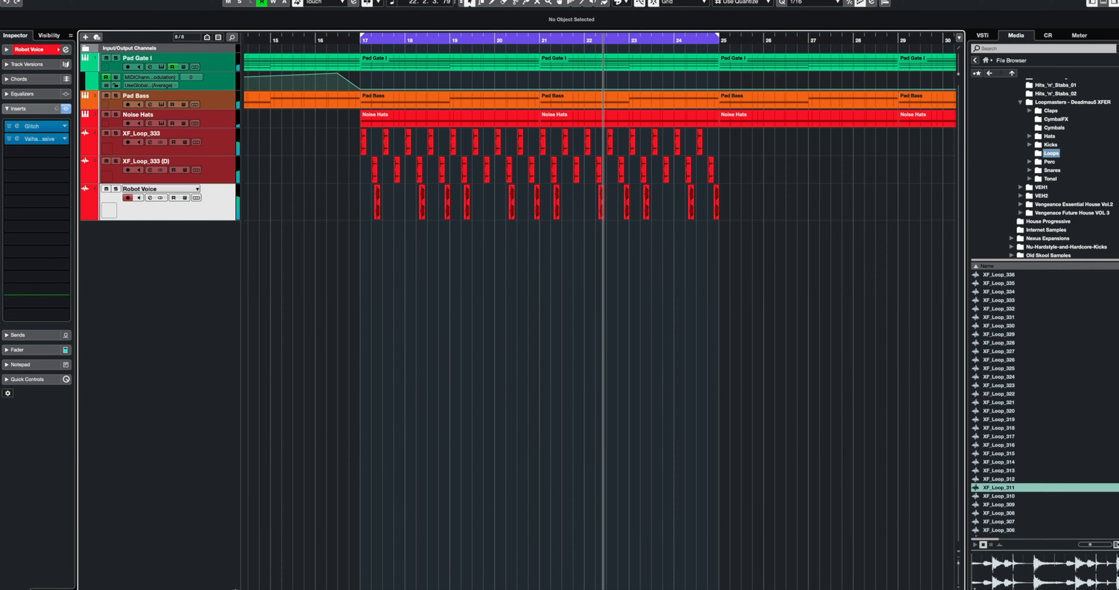
Step: Rename the duplicated XF_Loop_333 (D) track as Tom HP
double_click(152, 161)
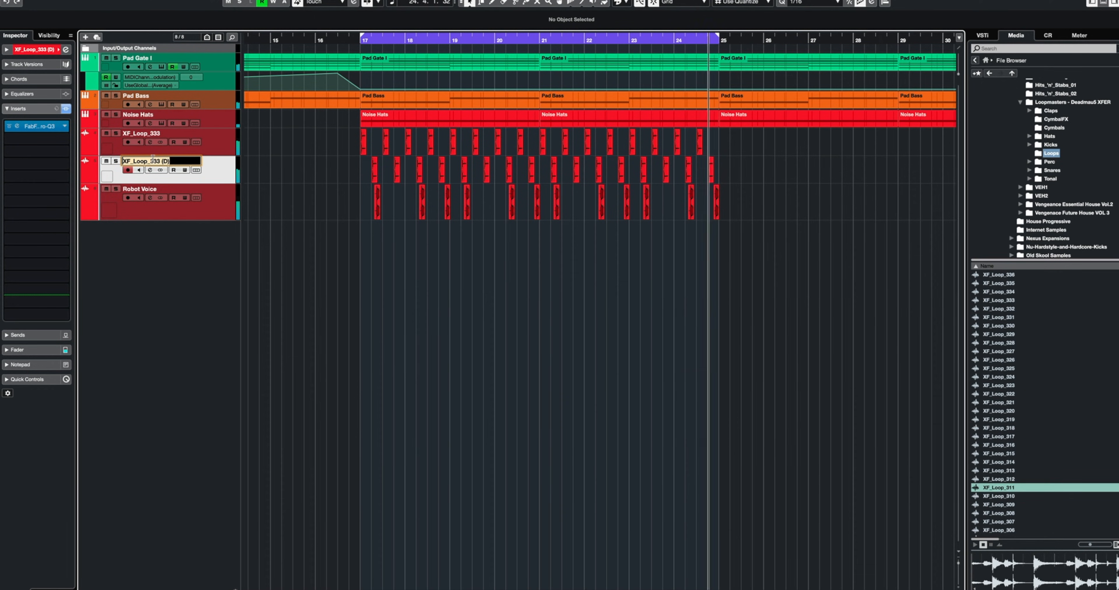
type("Tom H")
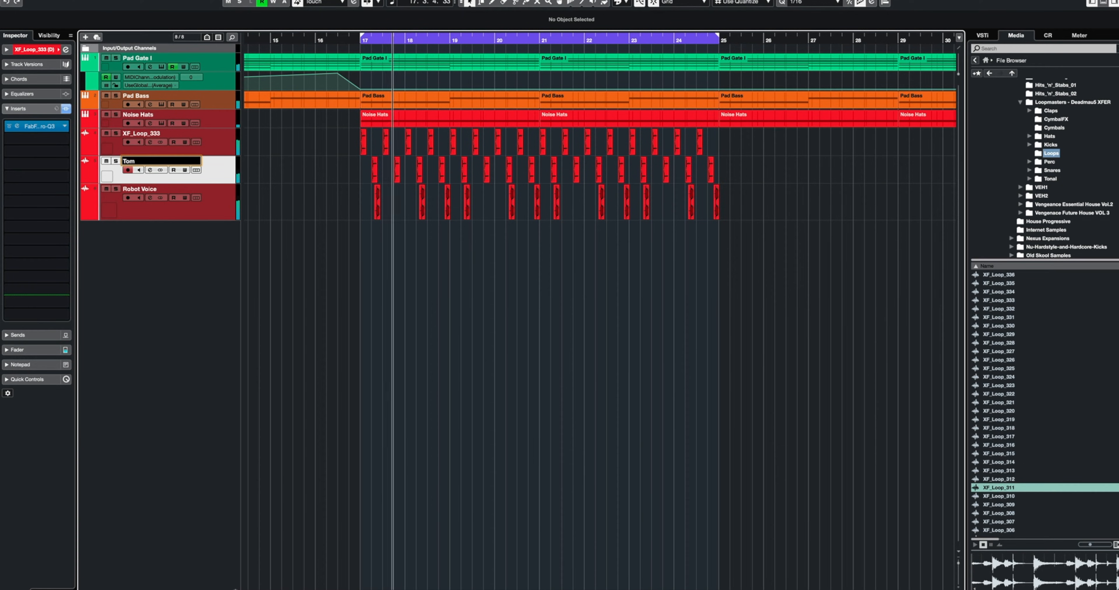
type("P")
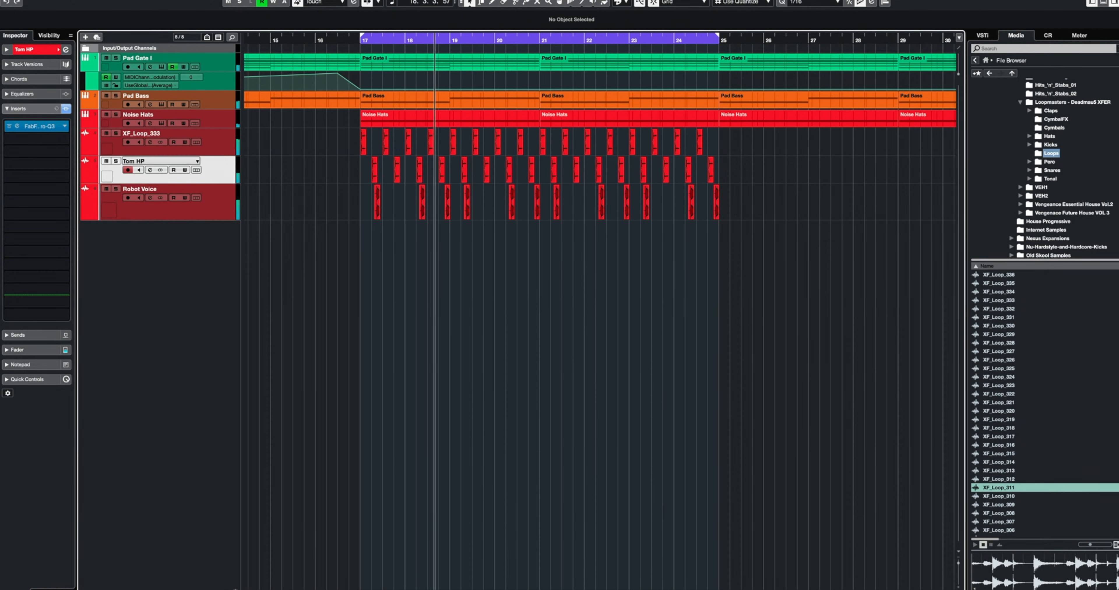
Step: Rename the XF_Loop_333 track as Tom Normal
double_click(163, 135)
type("Tom Notma")
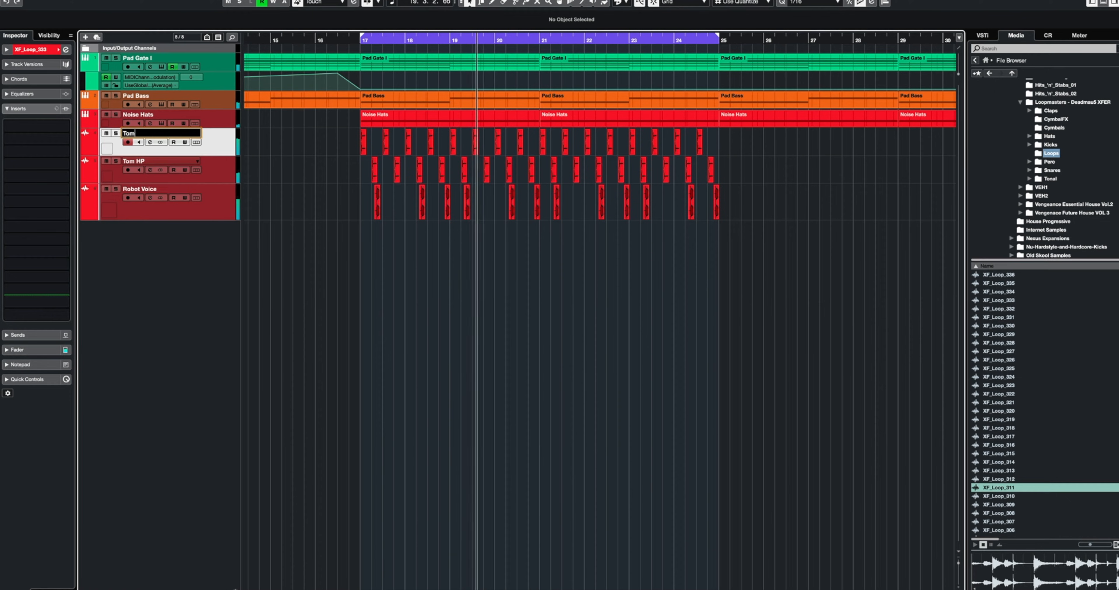
key("BackSpace")
key("BackSpace")
key("BackSpace")
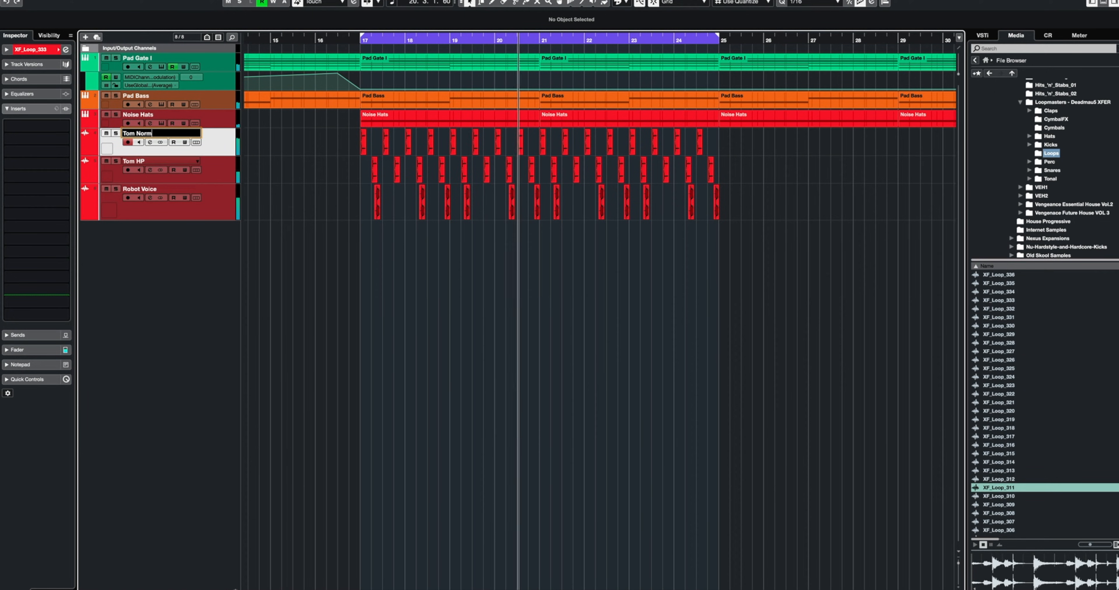
type("rmal")
key("Return")
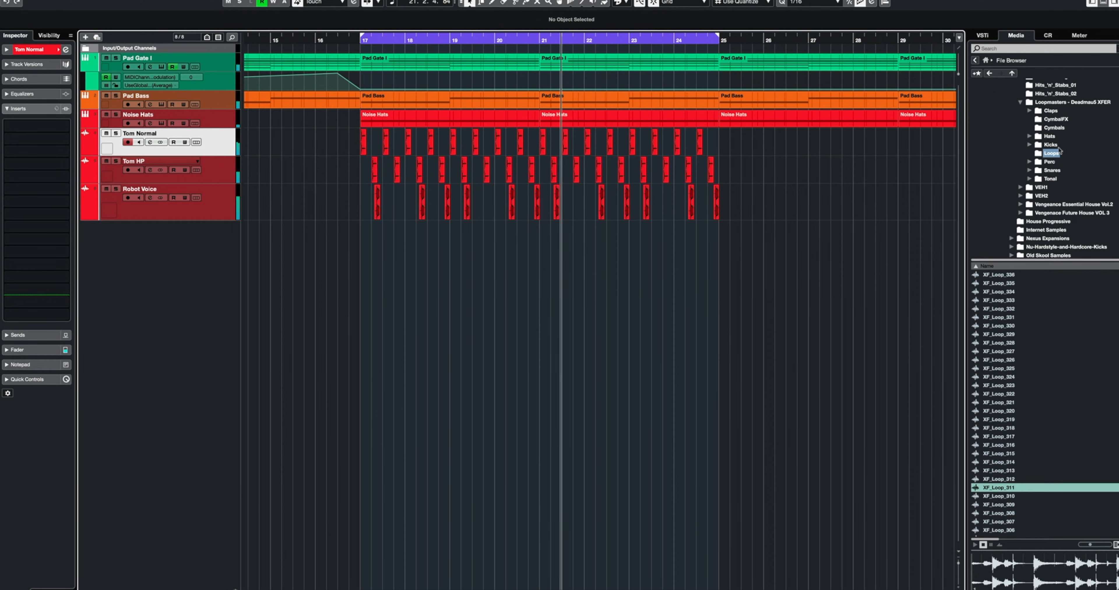
Step: Browse from the House samples to the Trance essentials vol 2 full pack and open its DPTE2 Breakbeat Loops - 140 BPM folder
left_click(982, 35)
left_click(1015, 35)
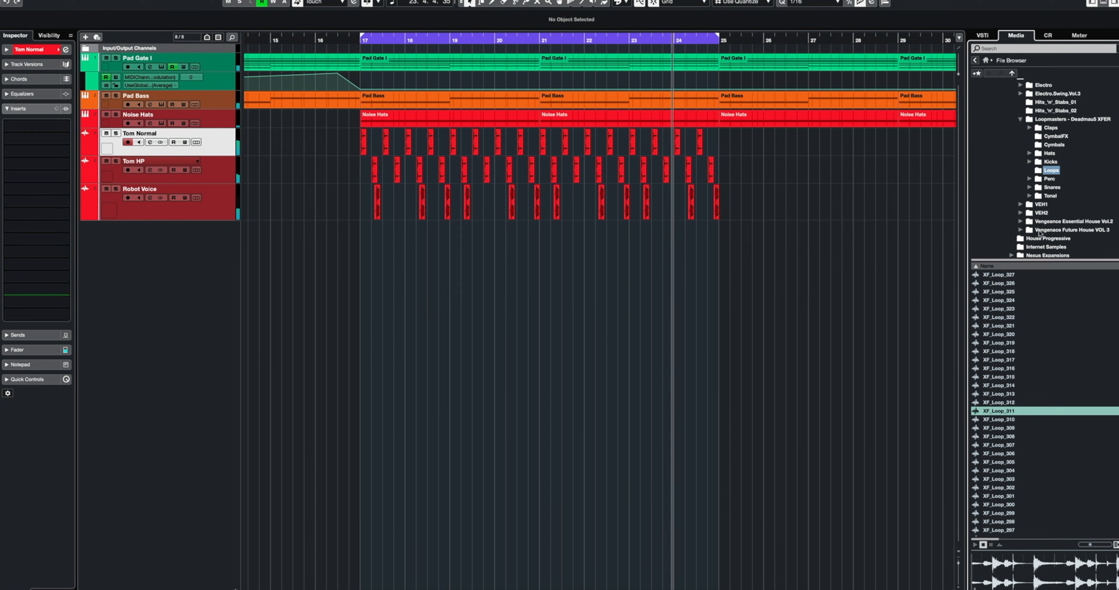
left_click(1019, 119)
scroll(1019, 120, "up", 3)
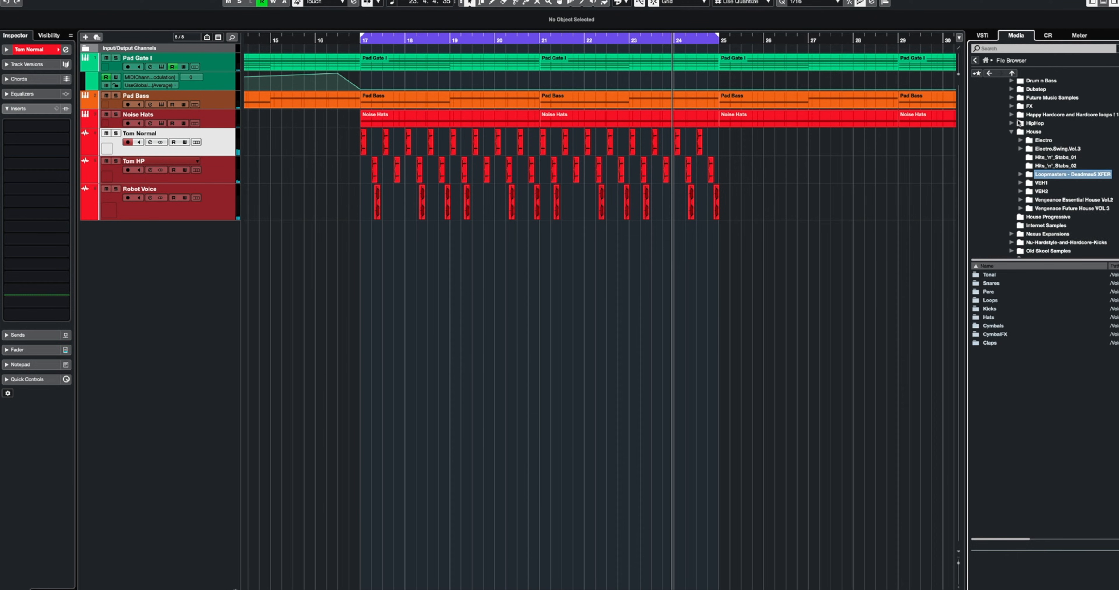
left_click(1012, 132)
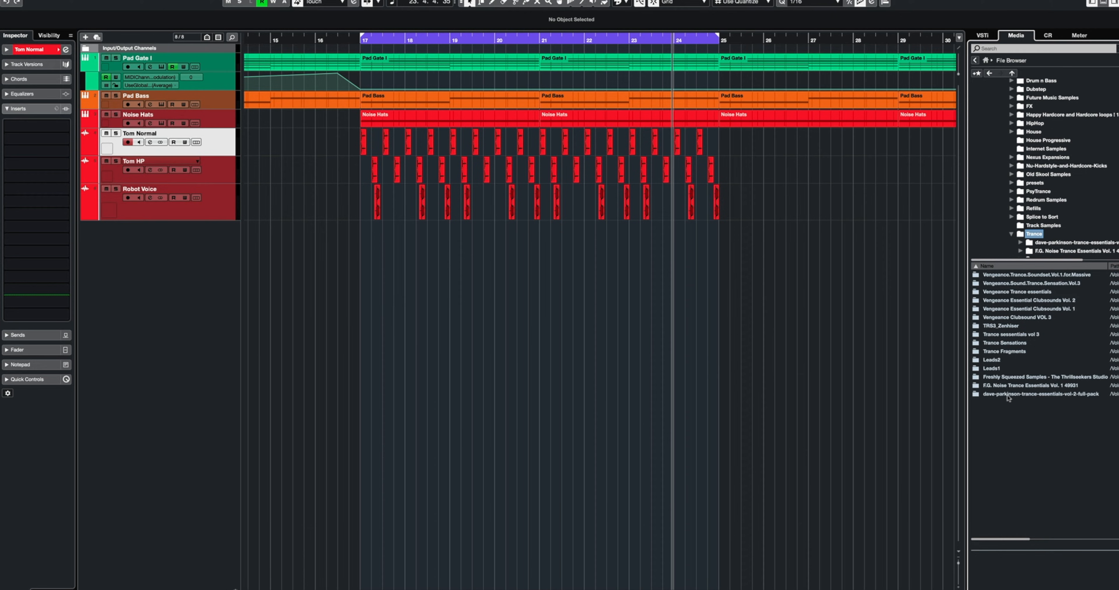
double_click(1008, 395)
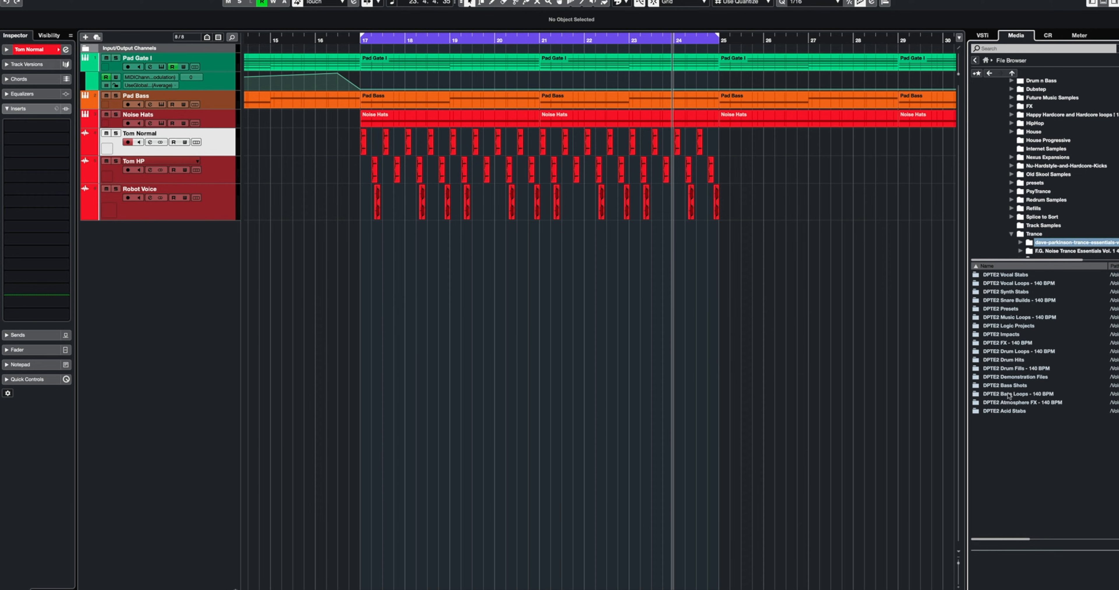
double_click(1014, 352)
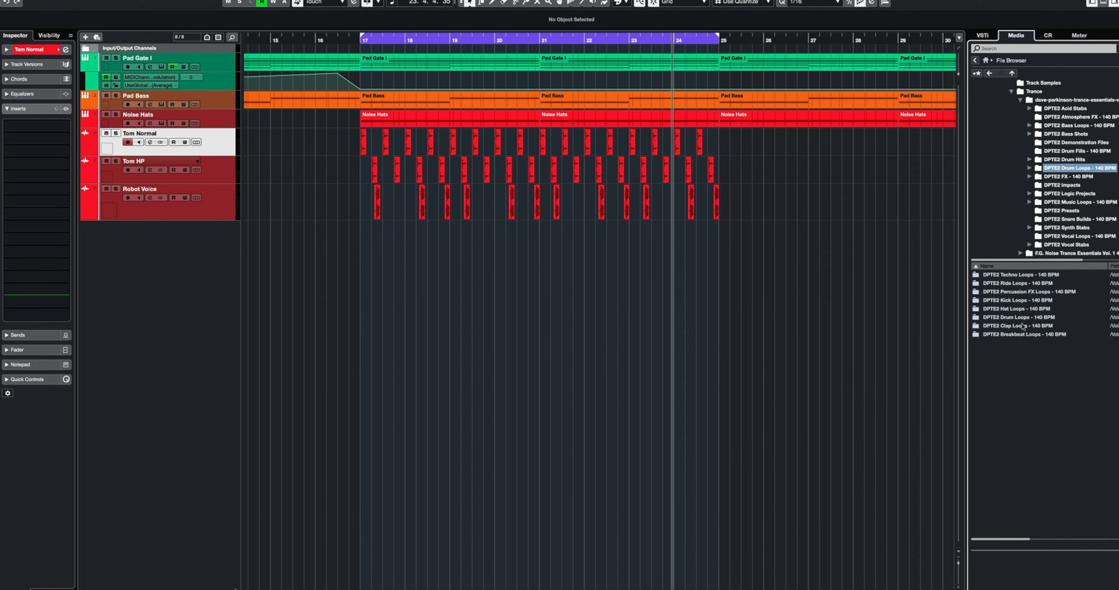
double_click(1015, 336)
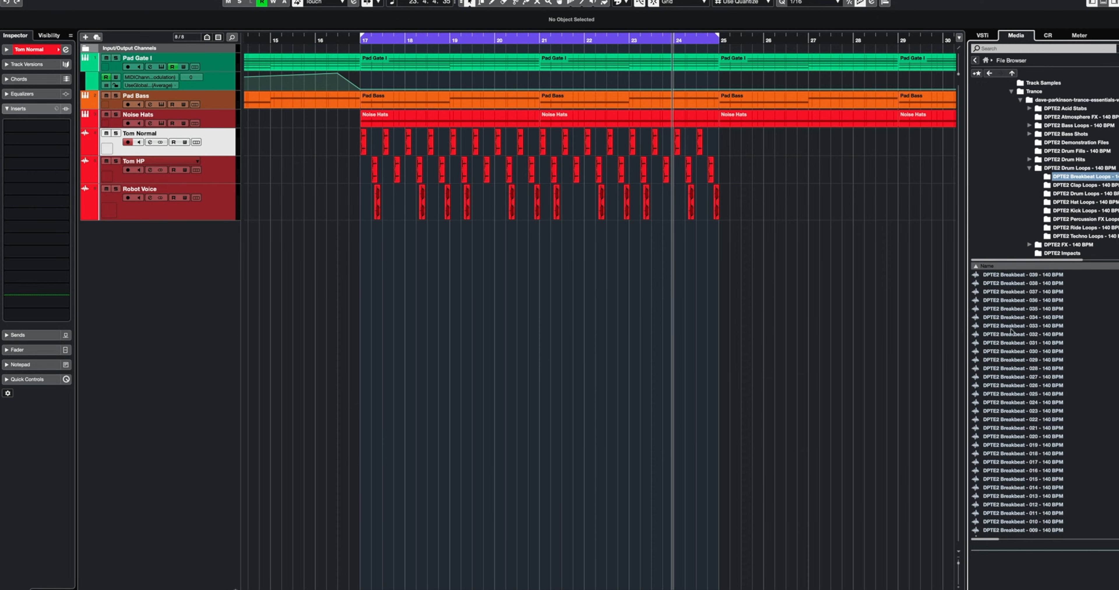
Step: Audition breakbeat loops 078 and 082 in the DPTE2 Breakbeat Loops folder
scroll(1010, 297, "up", 5)
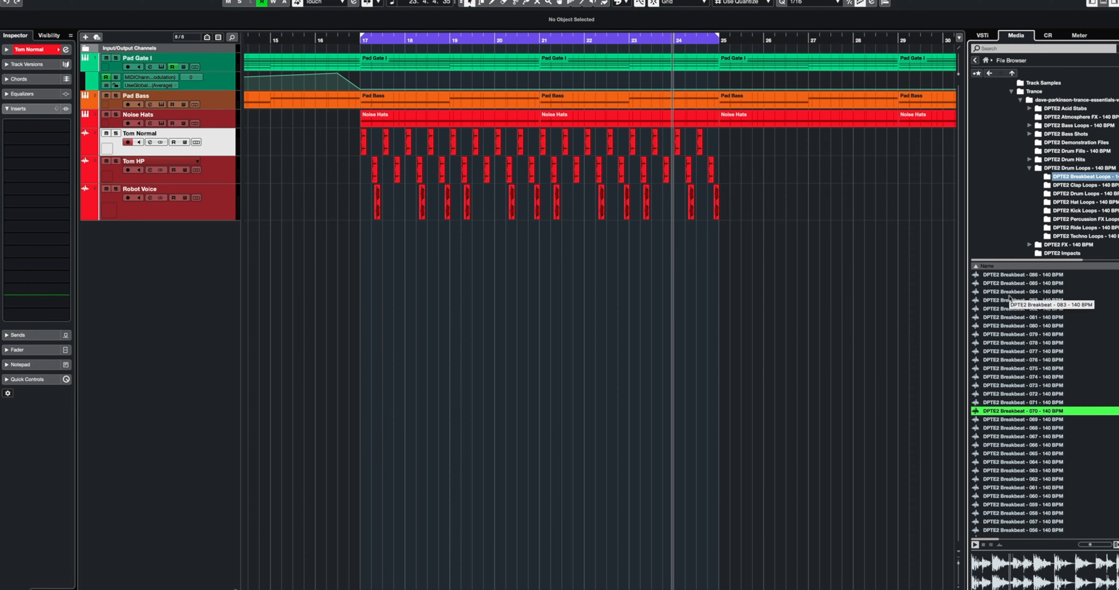
left_click(1017, 343)
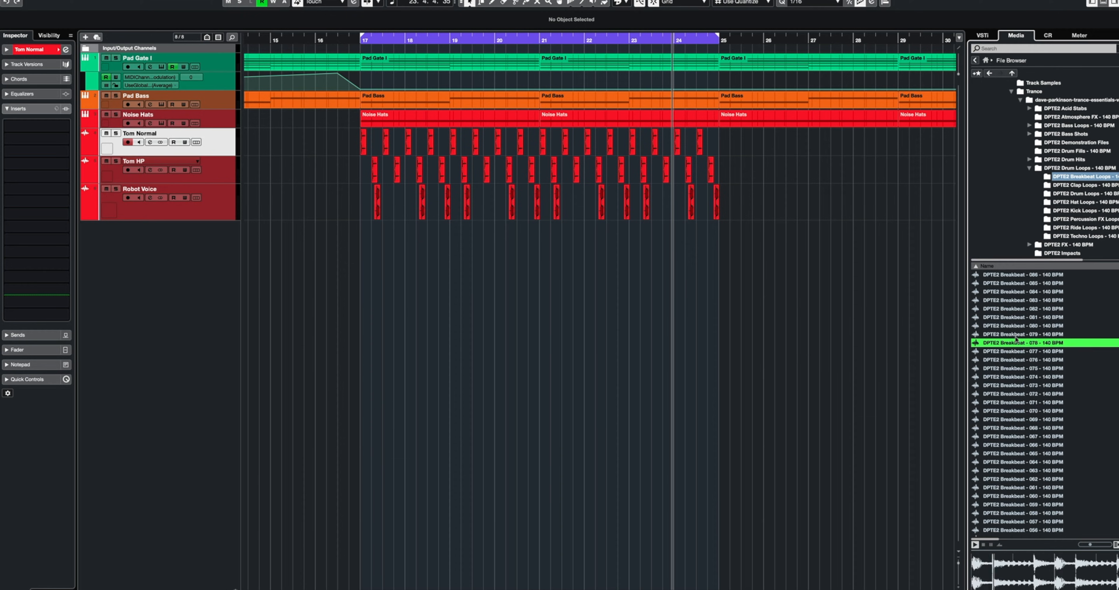
left_click(1017, 308)
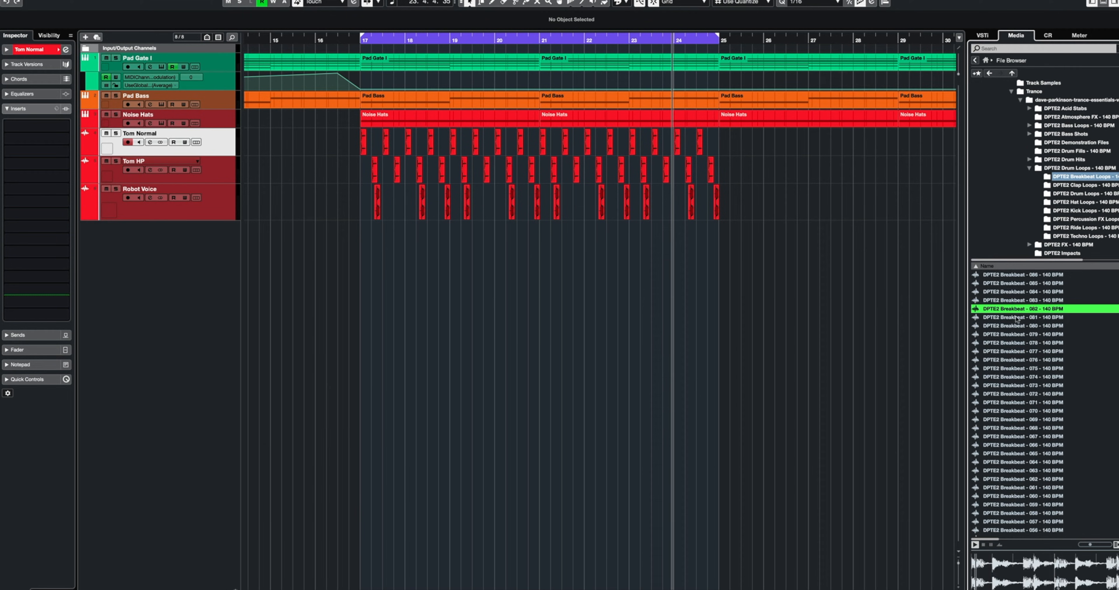
scroll(1015, 320, "up", 5)
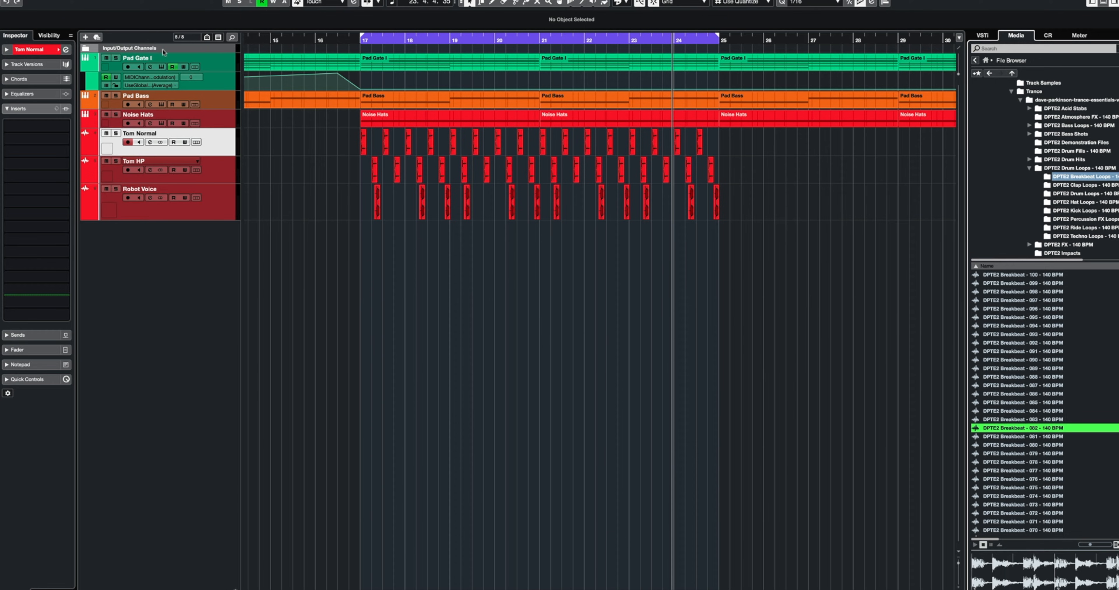
Step: Audition breakbeat loops 090, 091, 092 and 096, playing the arrangement from bar 17 to compare them with the track
key("space")
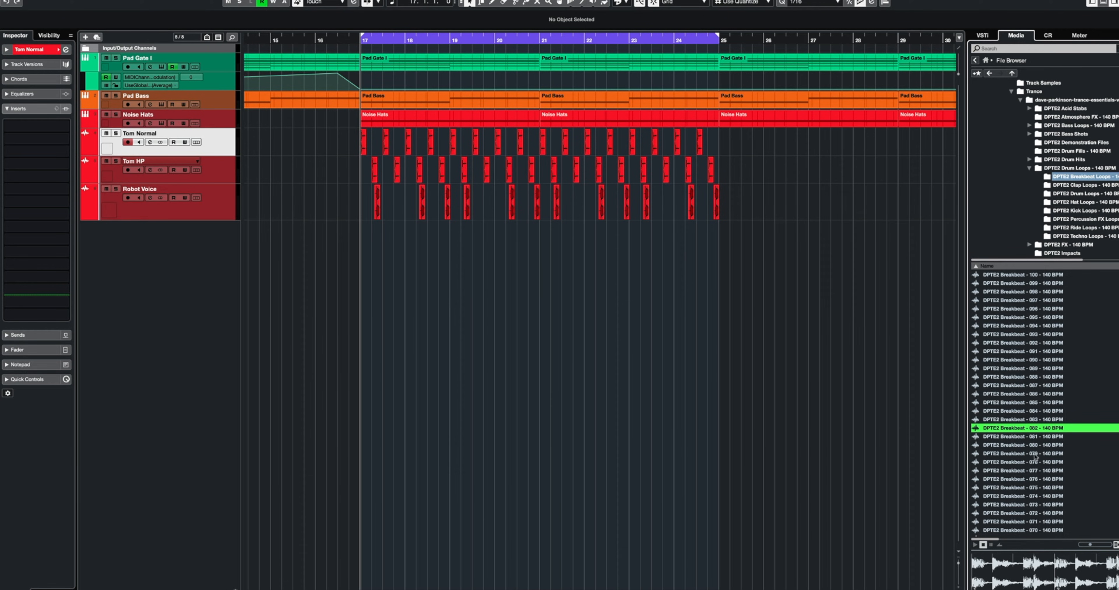
left_click(1034, 361)
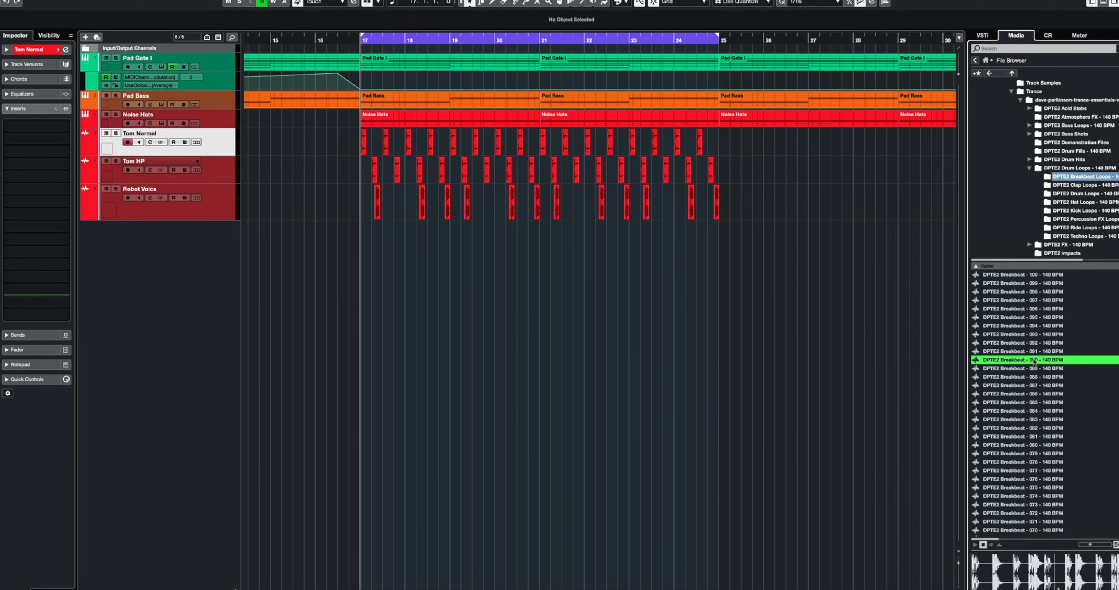
key("space")
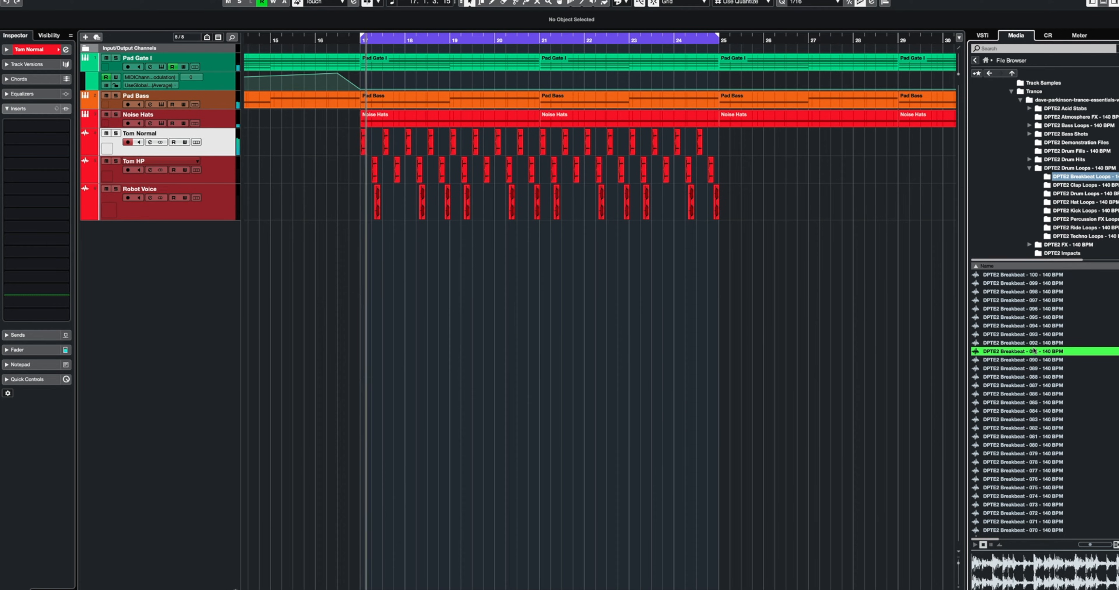
left_click(1036, 343)
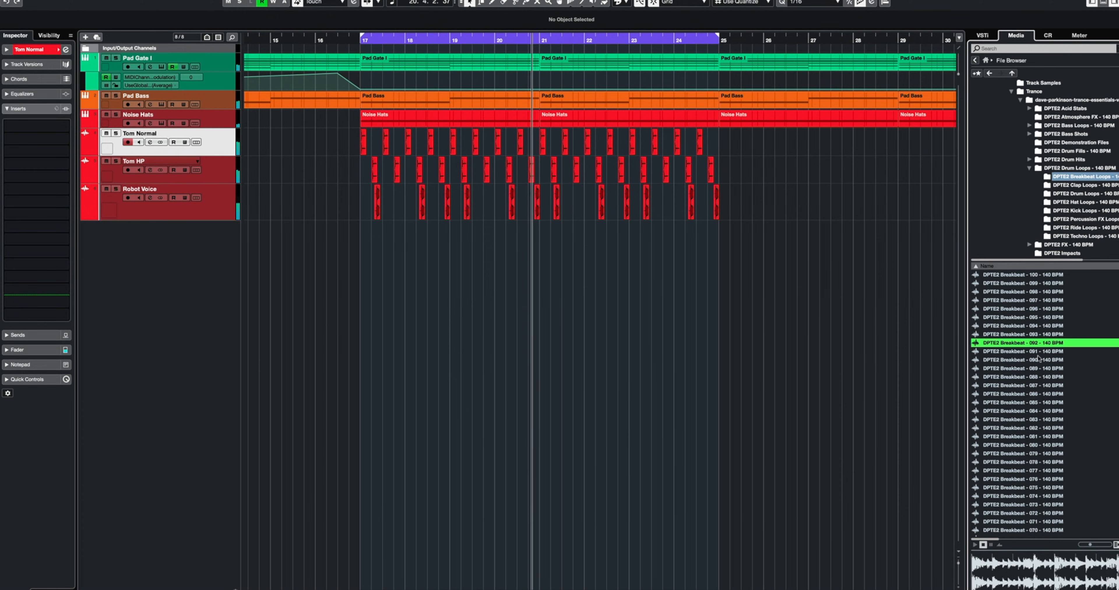
key("space")
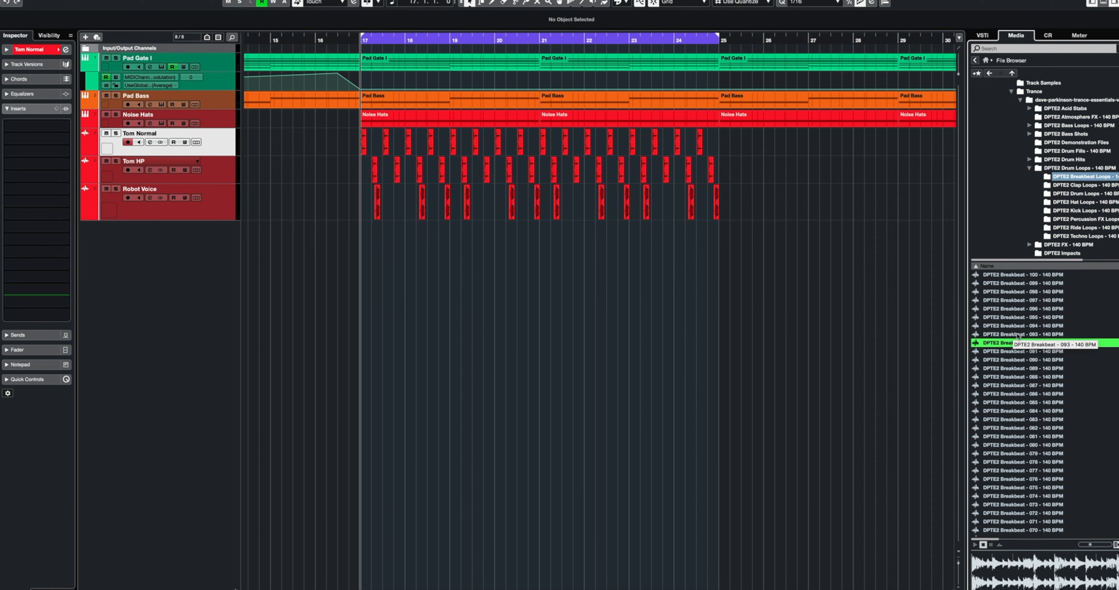
left_click(1021, 309)
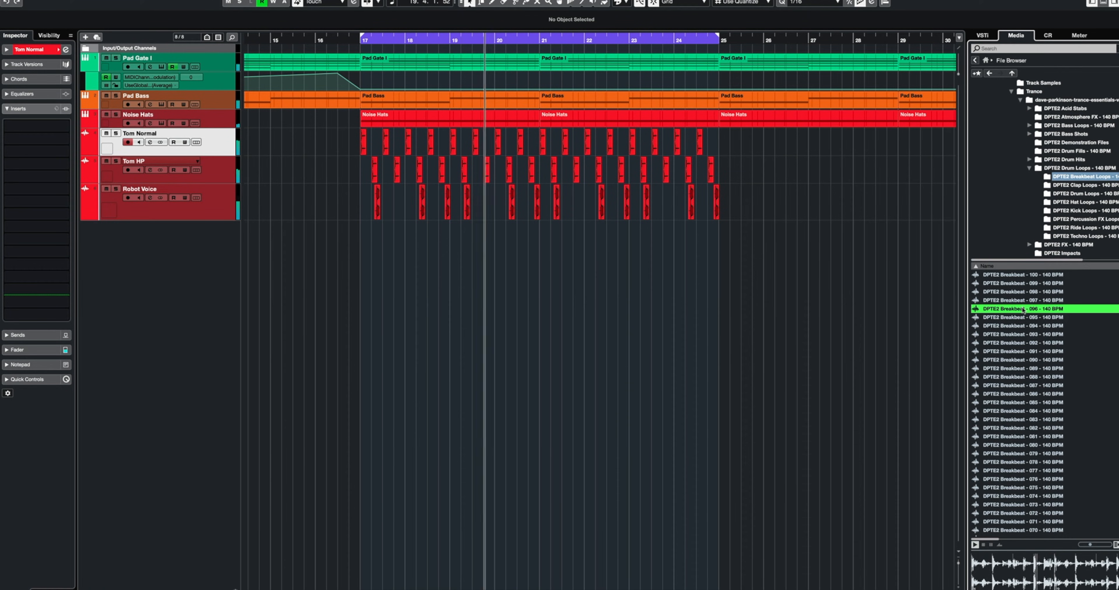
Step: Audition DPTE2 Breakbeat - 095 and place it on a new audio track below Robot Voice, starting at bar 17
key("Down")
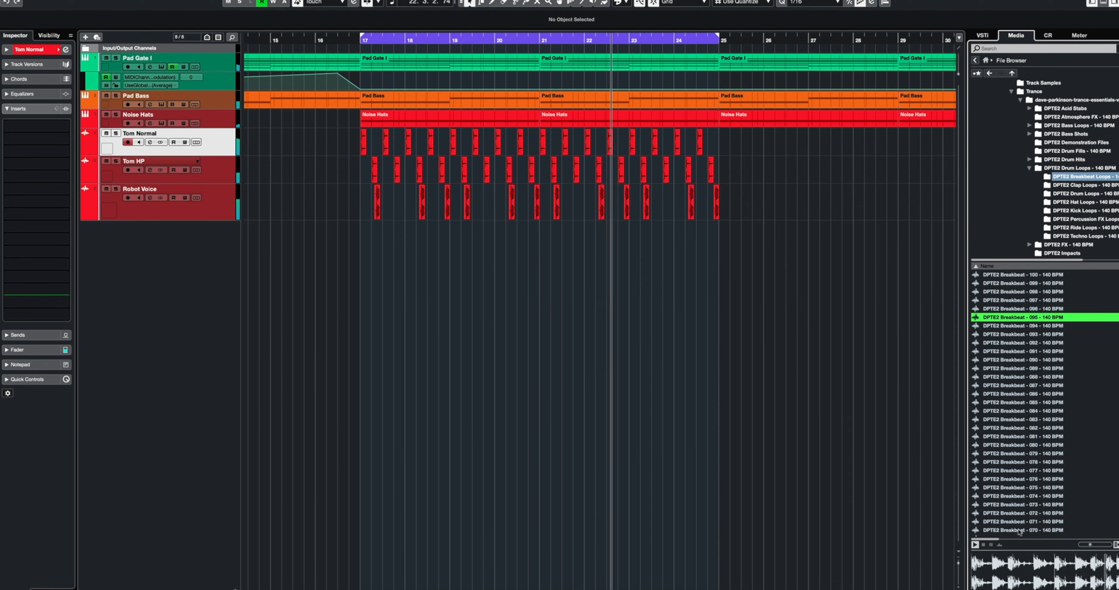
left_click(370, 245)
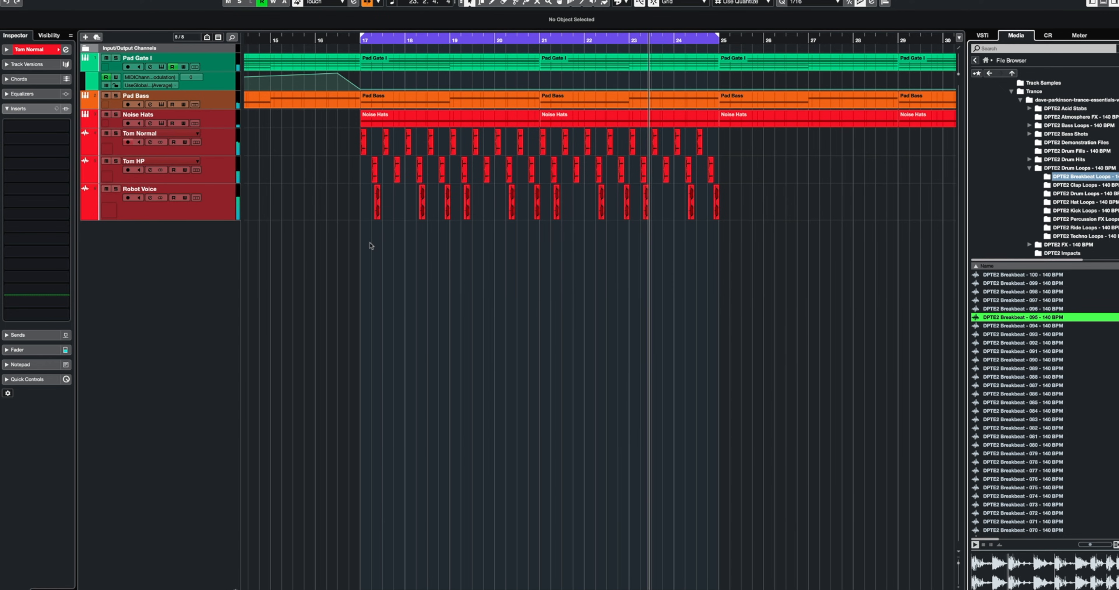
left_click_drag(370, 246, 370, 246)
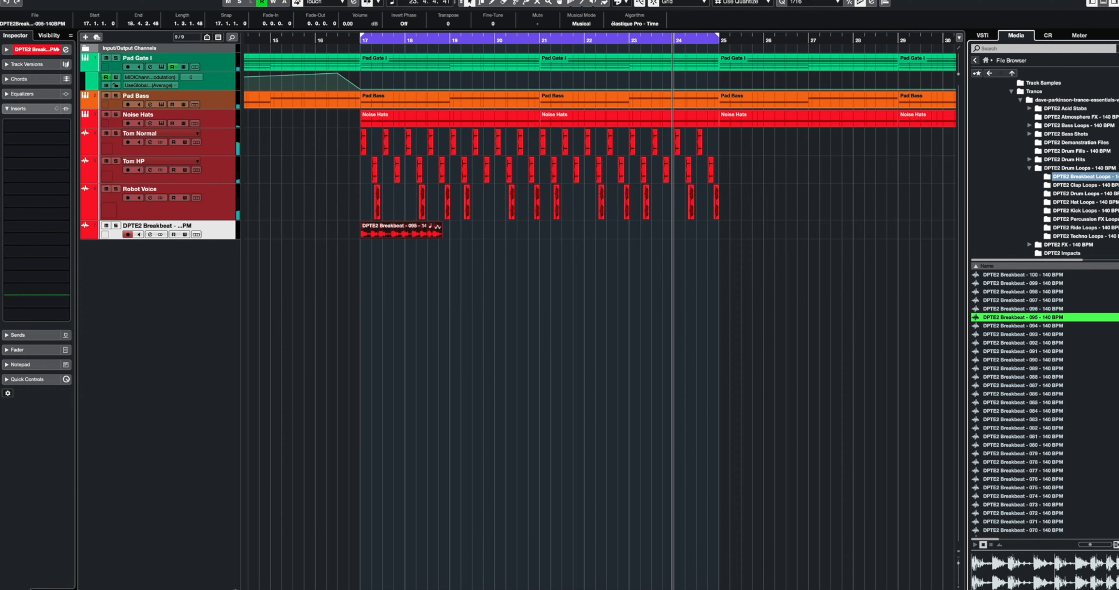
left_click(263, 1)
left_click(280, 37)
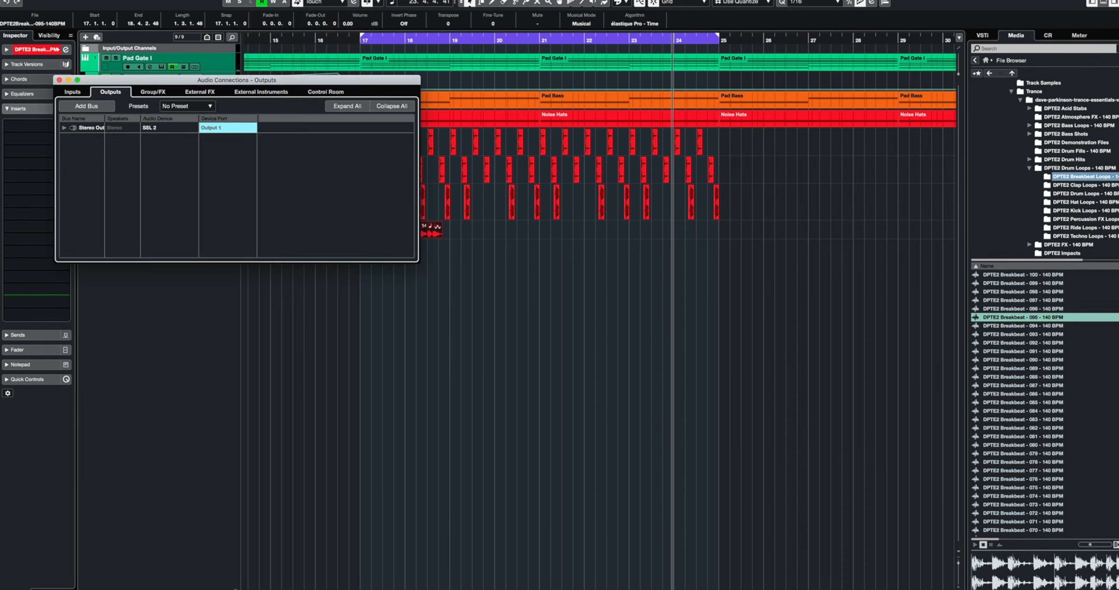
left_click(59, 79)
Step: Open the project's Pool, run Convert Files on the DPTE2 Breakbeat - 095 clip, proceed with the conversion, and close the Pool
left_click(202, 0)
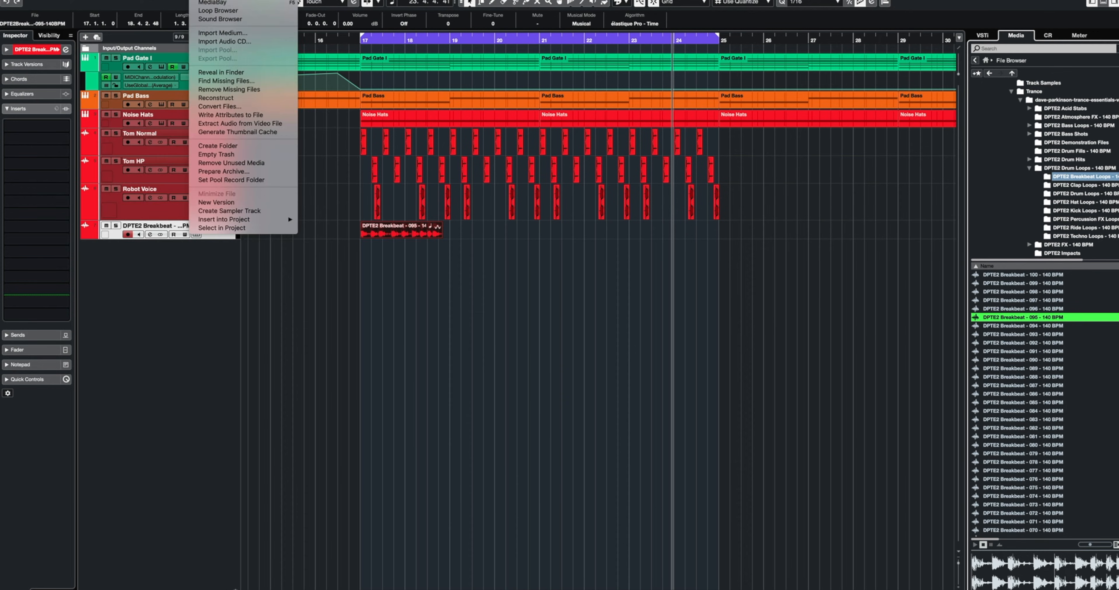
key("super+p")
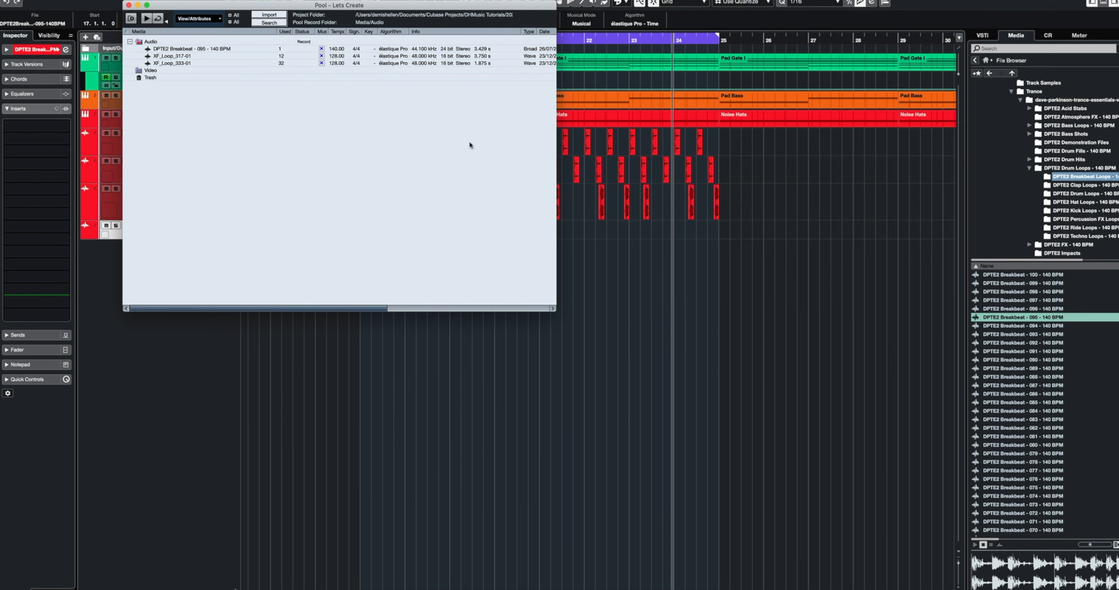
left_click(399, 51)
right_click(408, 51)
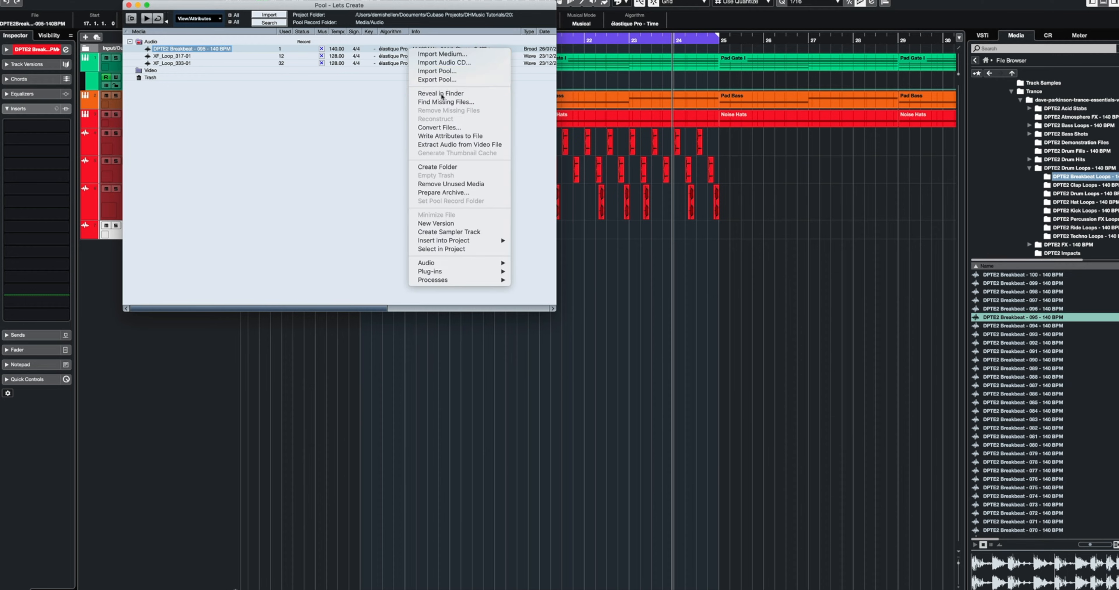
left_click(436, 128)
left_click(348, 249)
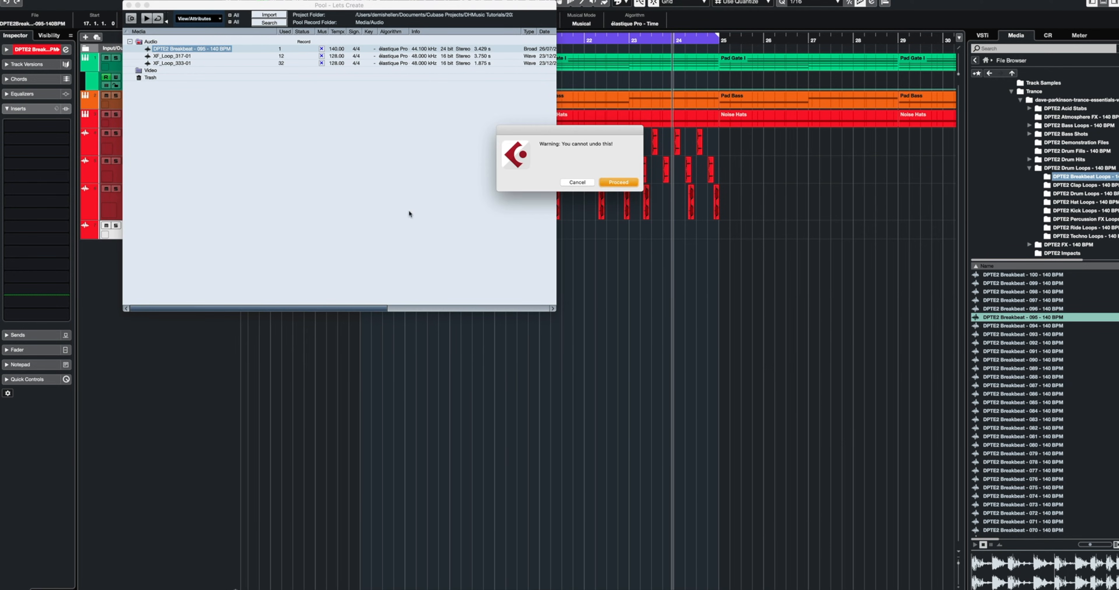
left_click(624, 183)
left_click(128, 5)
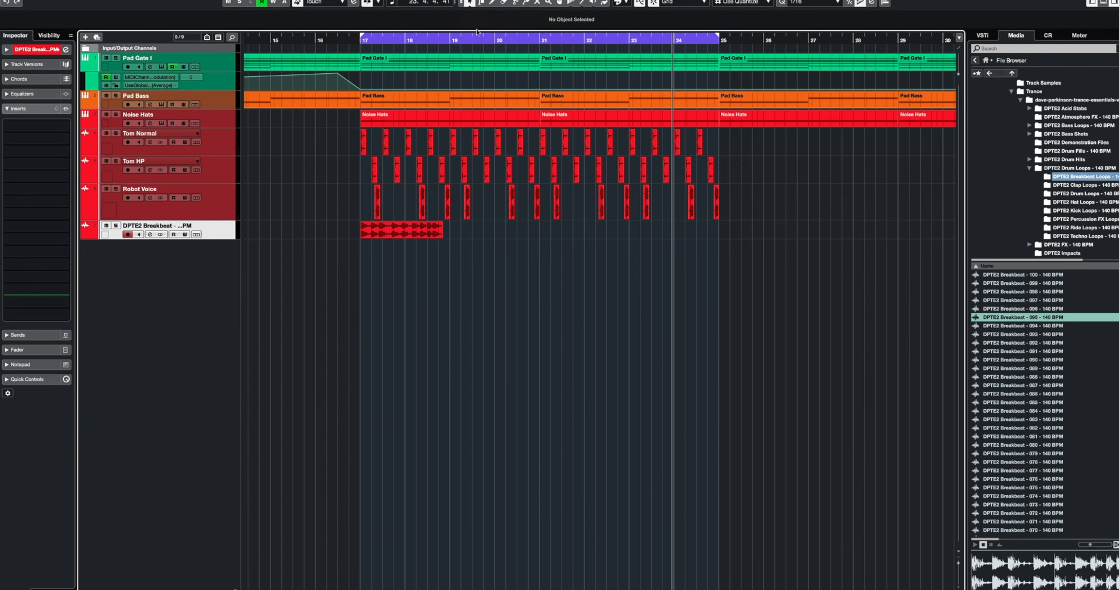
Step: Time-stretch the breakbeat event to a length of two bars so it ends at bar 19, and play it back
left_click(470, 3)
left_click(483, 28)
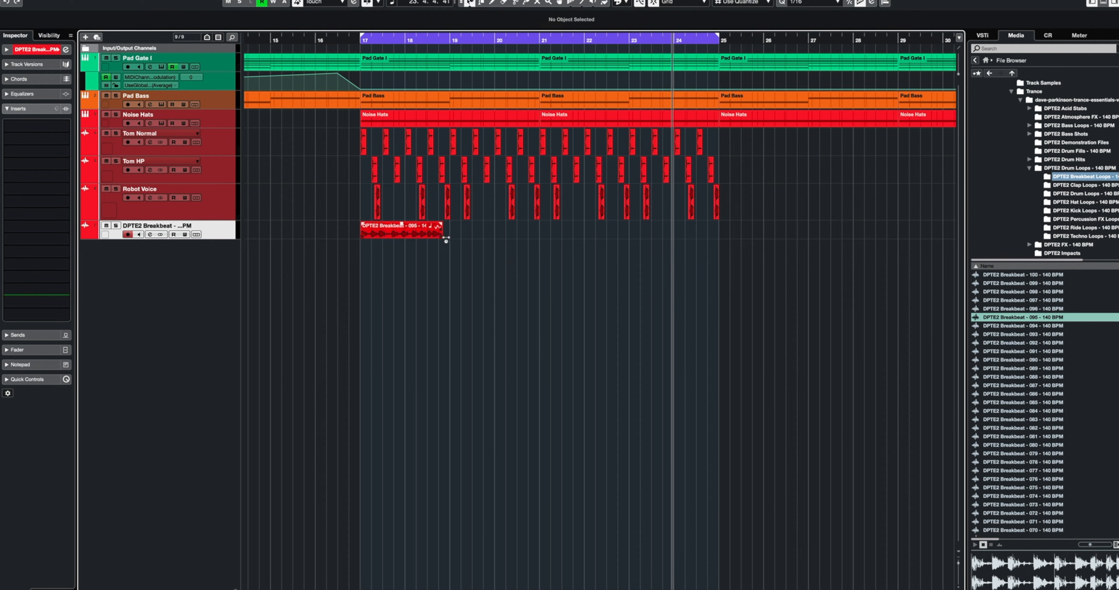
left_click_drag(445, 239, 449, 237)
key("space")
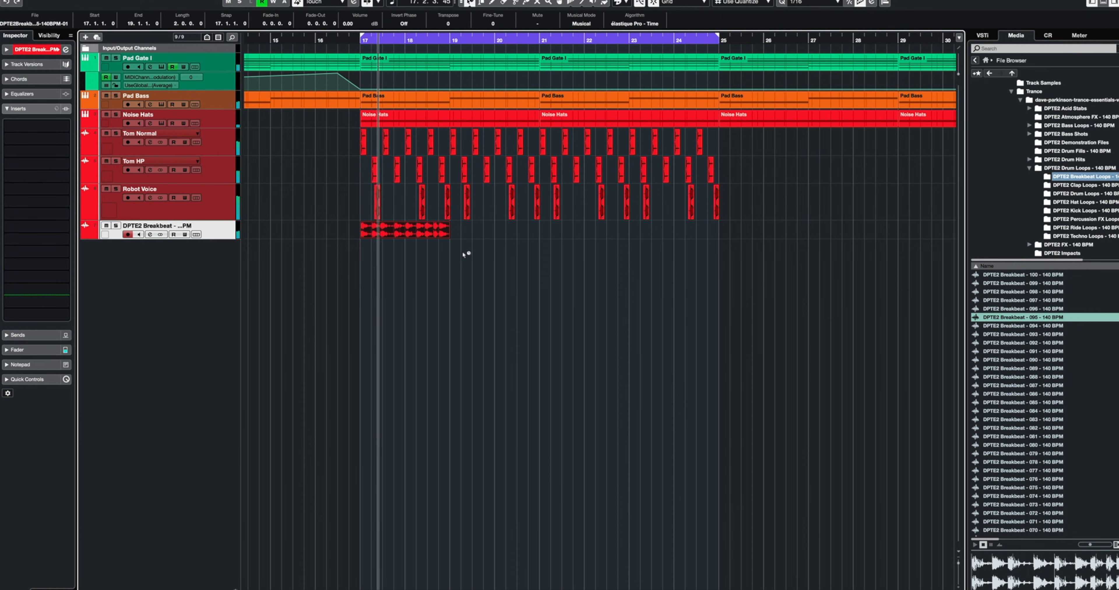
Step: Set the grid type to Bar and enlarge the breakbeat track's height to show its waveform in detail
key("h")
key("h")
key("h")
left_click(741, 2)
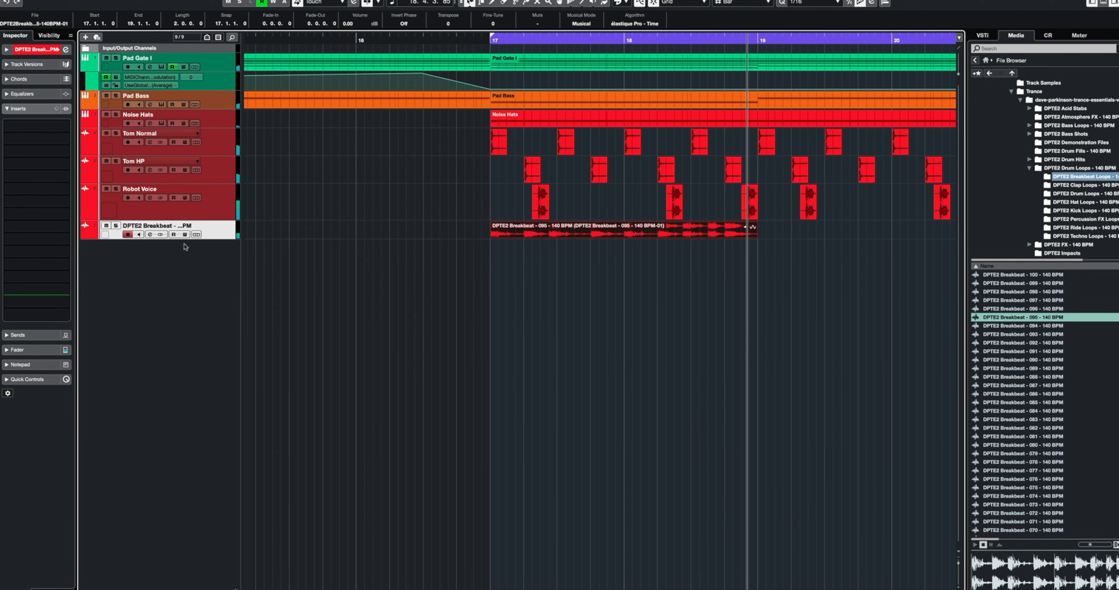
left_click_drag(220, 236, 219, 392)
key("h")
key("h")
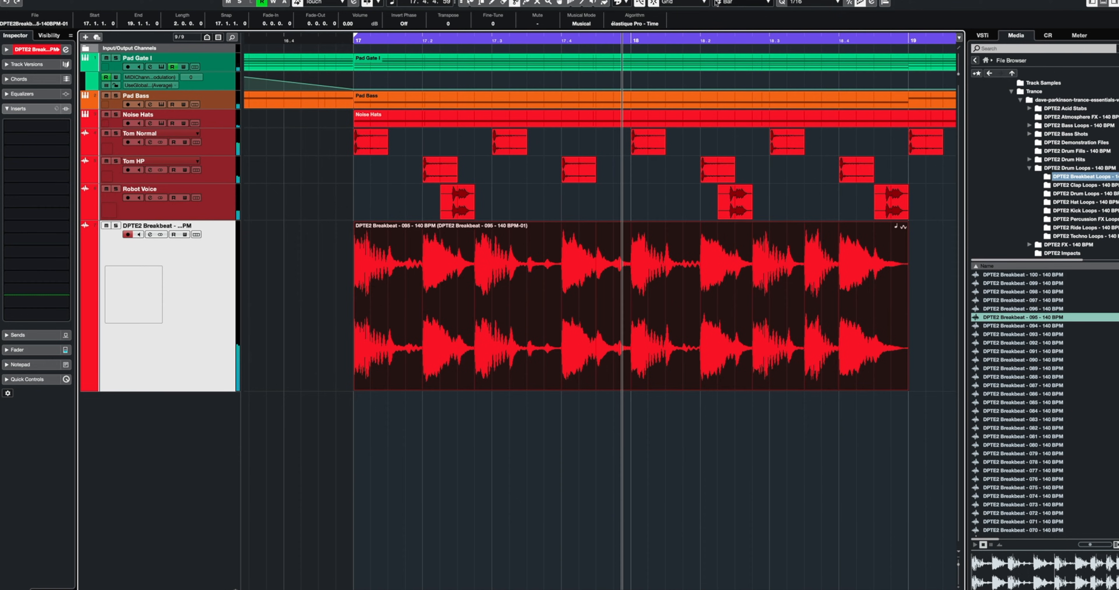
Step: Split the breakbeat at 17.2 with the Beat grid type, and set the grid type to Use Quantize
left_click(727, 22)
left_click(439, 260)
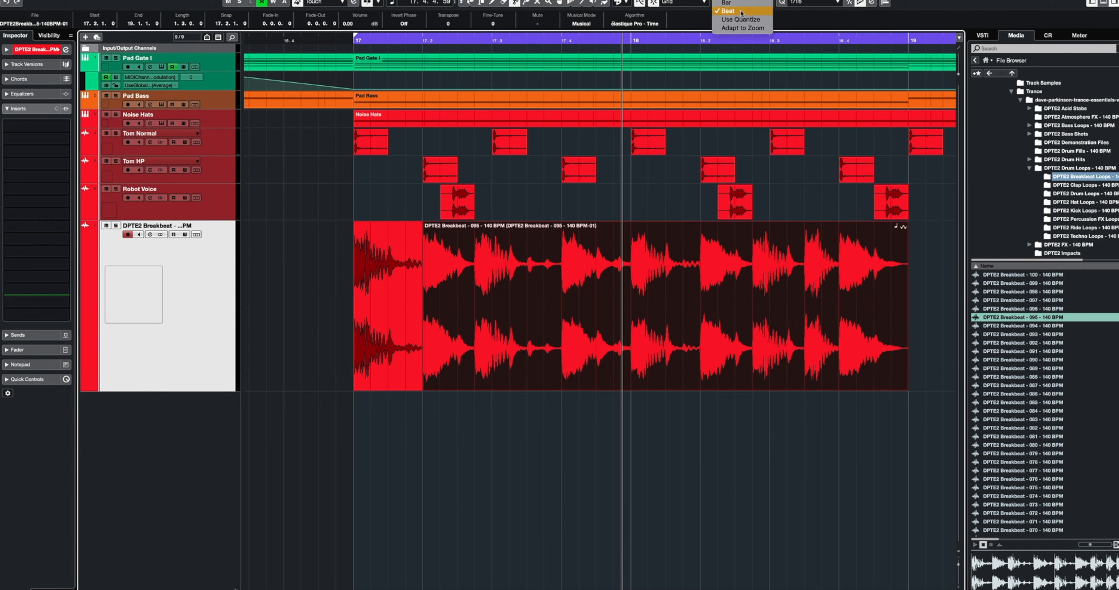
left_click(738, 19)
Step: Split the breakbeat into slices at the remaining drum hits, including 17.2.4, 17.4, 18.2, 18.2.4, 18.3.3 and 18.4
left_click(476, 259)
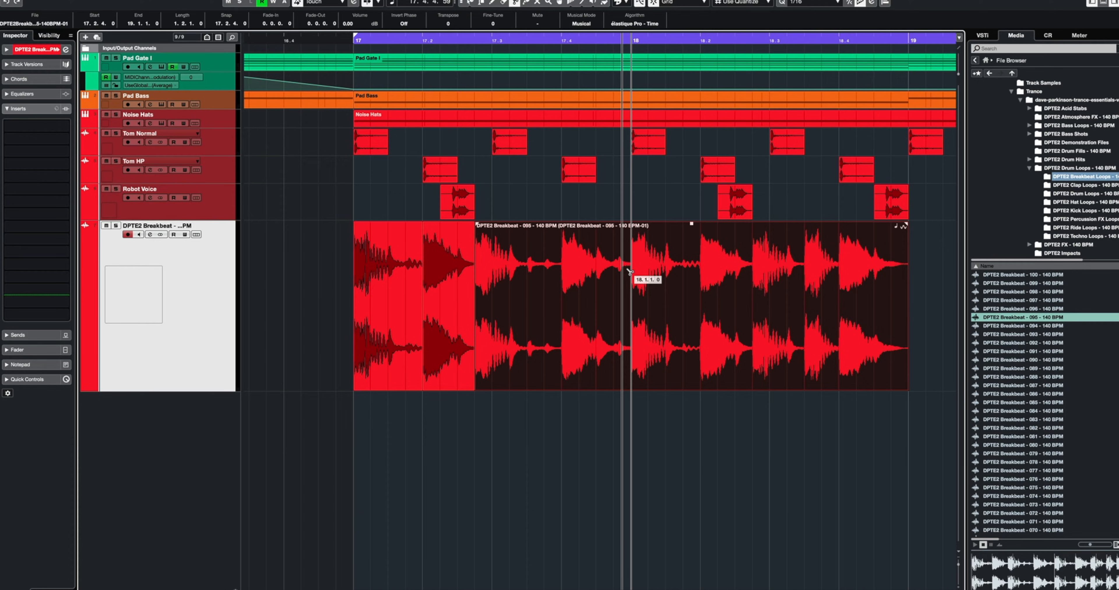
left_click(421, 263)
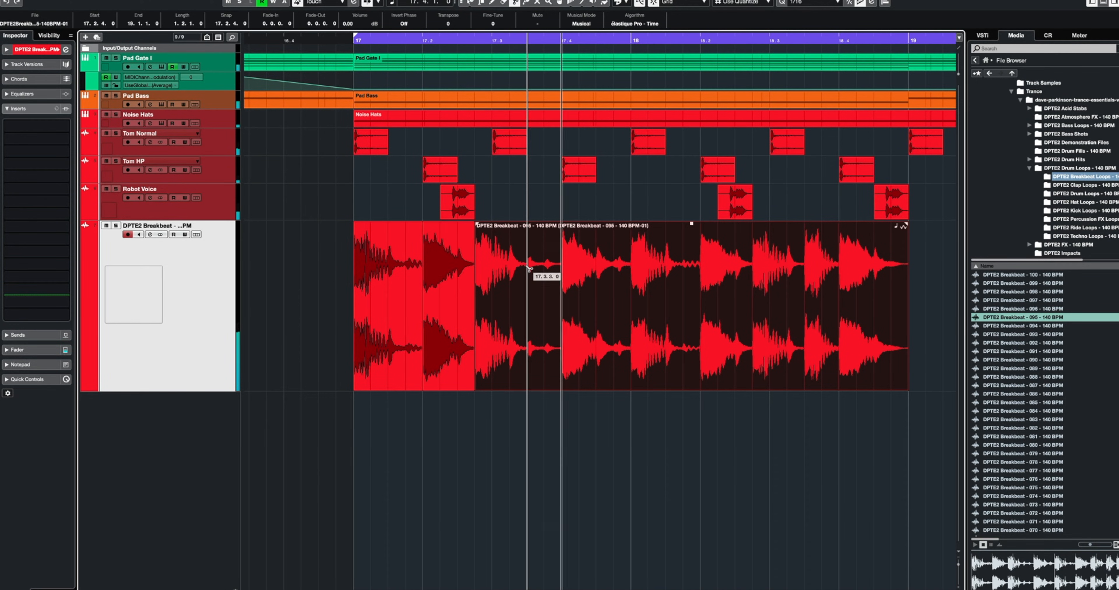
left_click(563, 256)
left_click(599, 265)
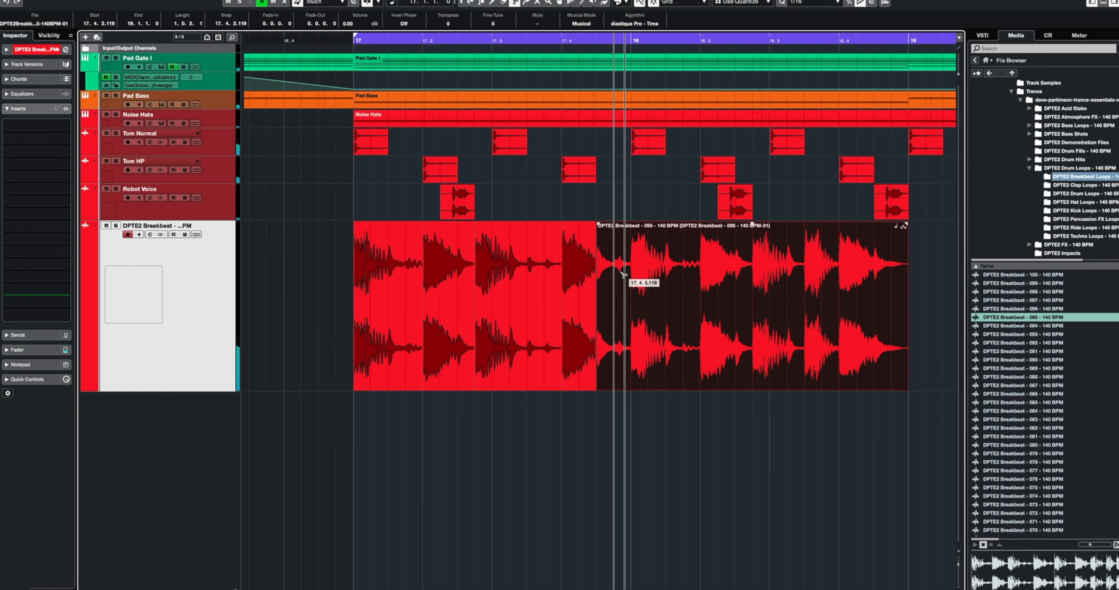
left_click(701, 273)
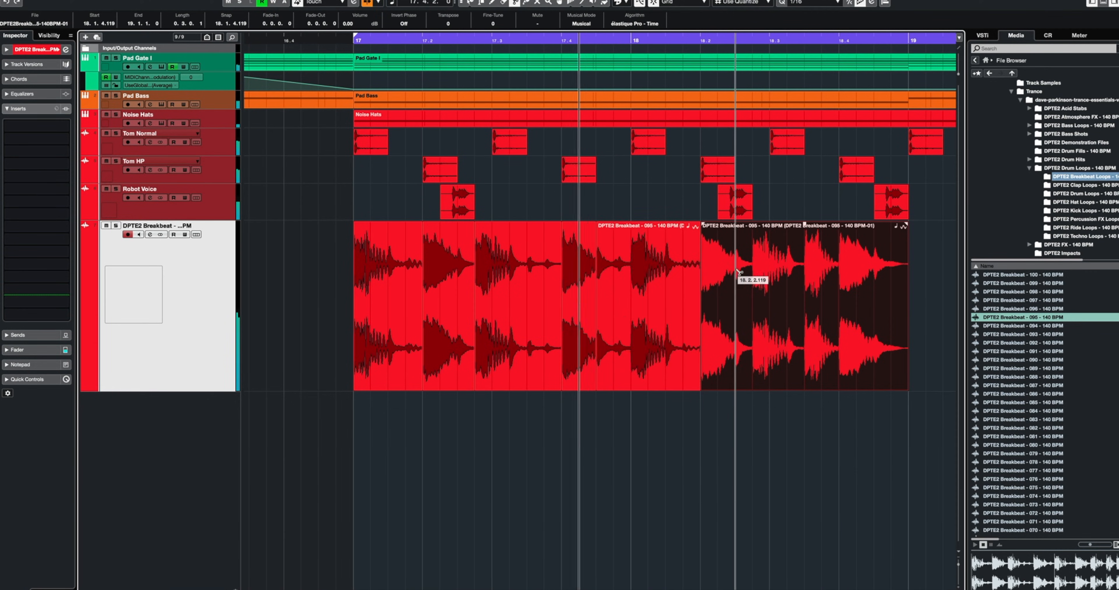
left_click(805, 272)
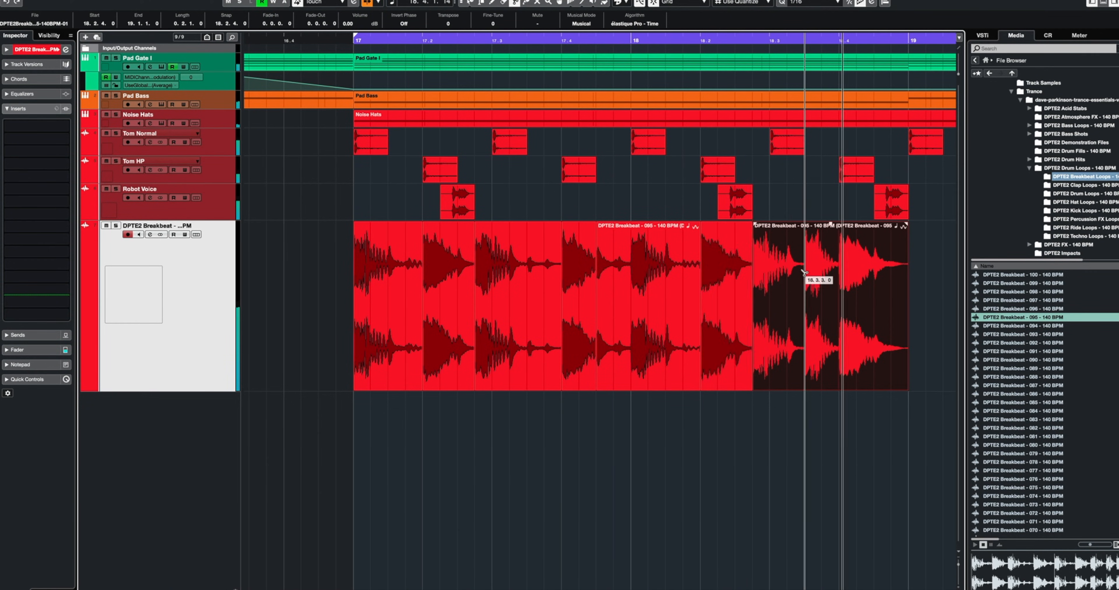
left_click(838, 265)
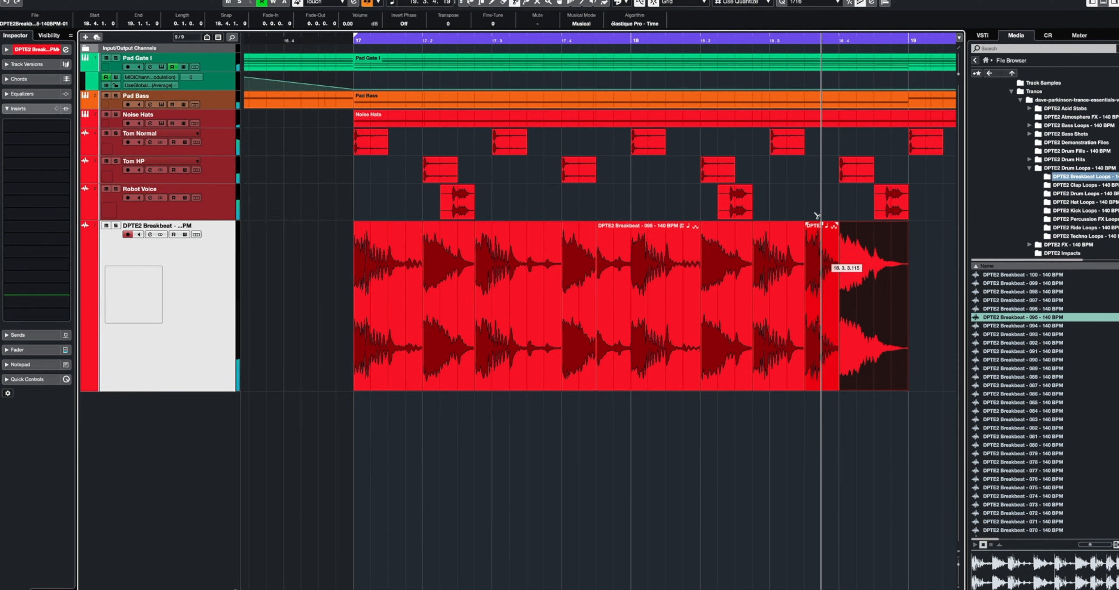
Step: Set the object selection tool to Normal Sizing
left_click(472, 5)
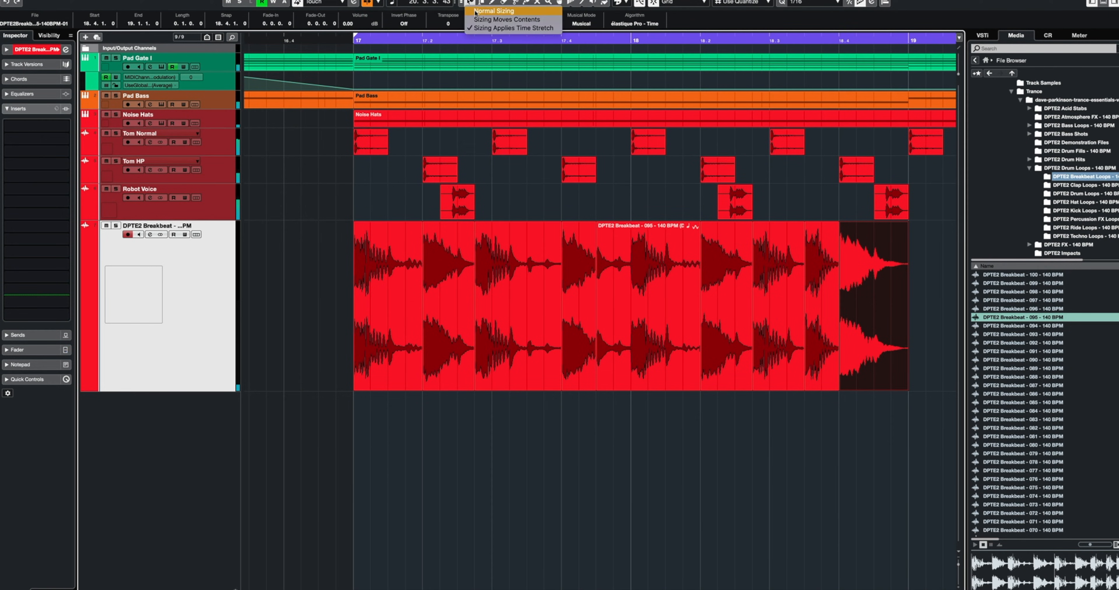
left_click(477, 12)
Step: Delete the breakbeat slices starting at 17.2, 17.4, 18.2 and 18.3.3, and play back the remaining pattern
left_click(452, 271)
key("Delete")
left_click(532, 272)
left_click(579, 264)
key("Delete")
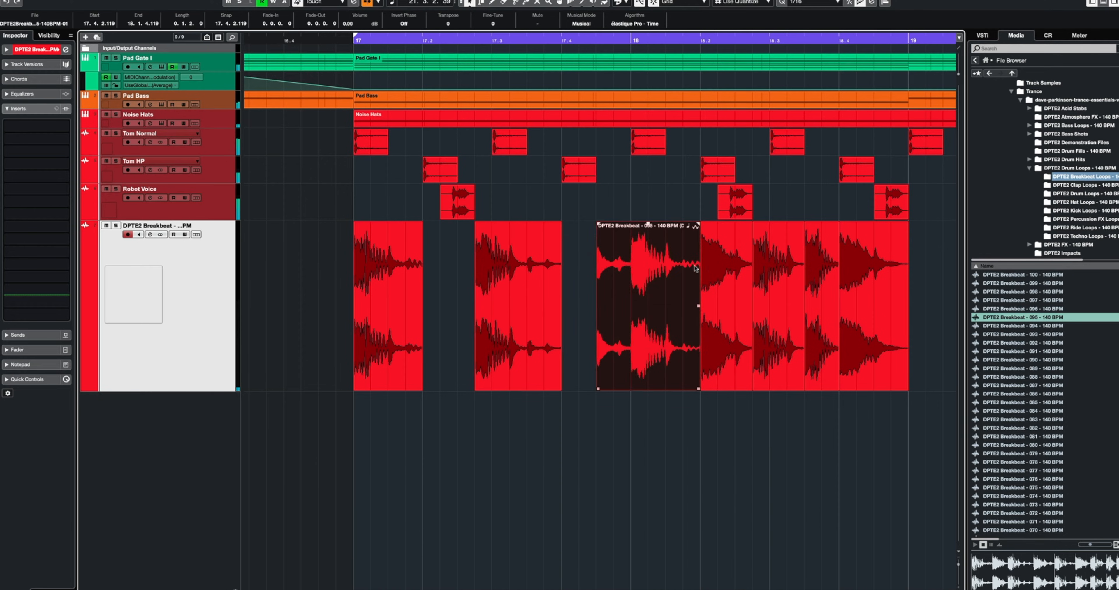
left_click(726, 270)
key("Delete")
left_click(816, 268)
key("Delete")
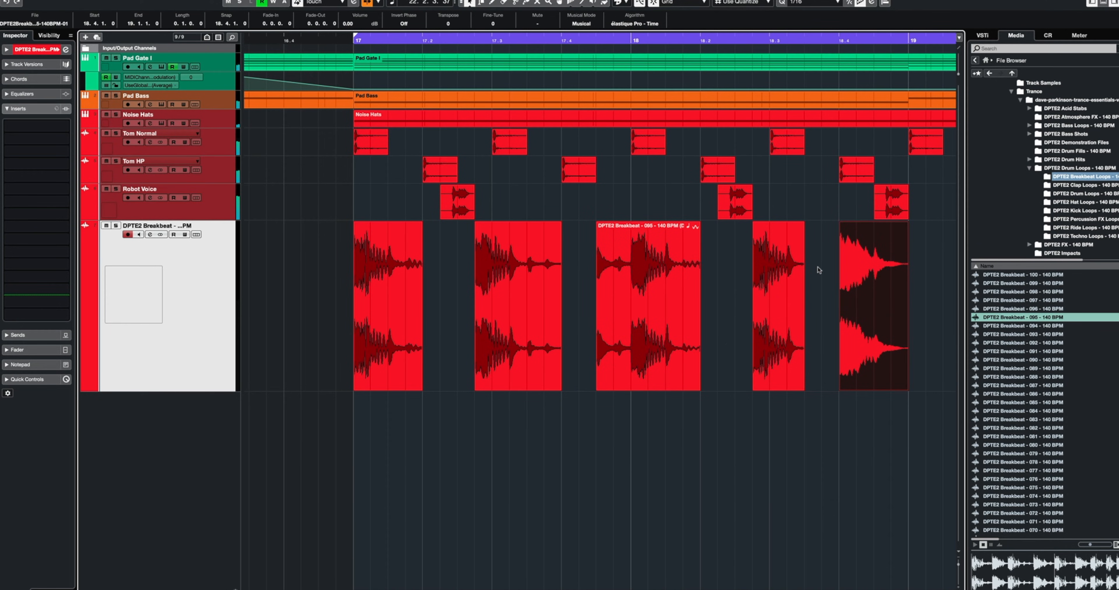
key("space")
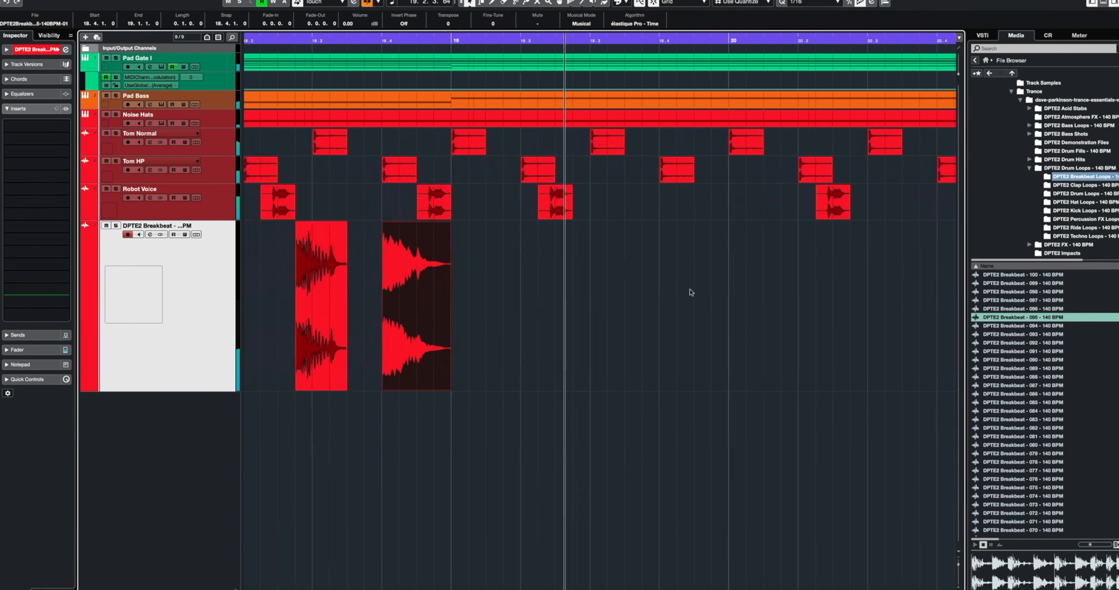
key("space")
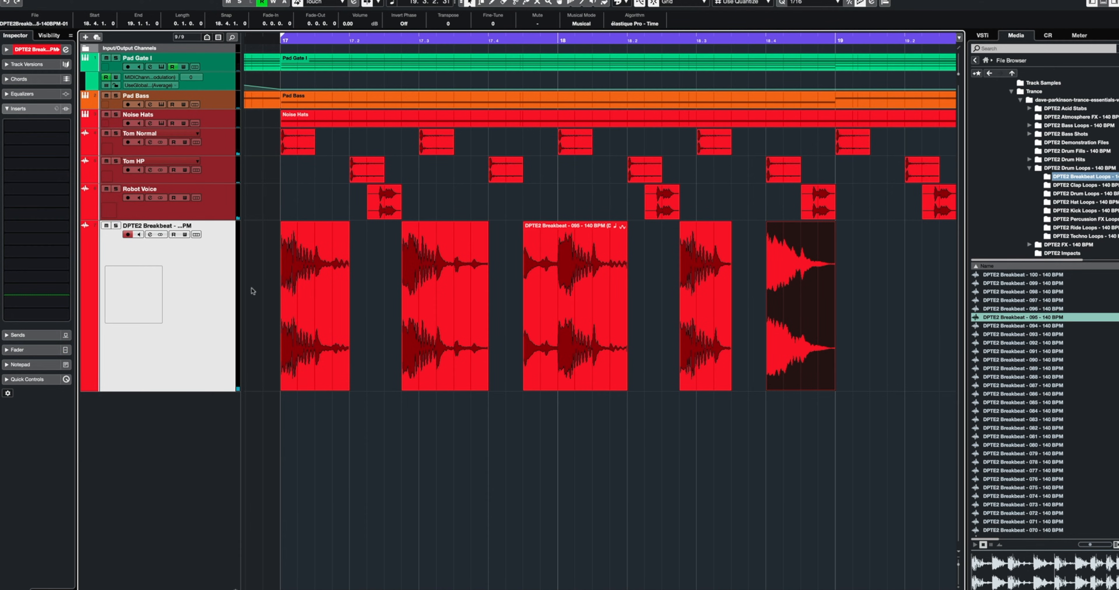
Step: Try adding very short fades to the edges of the remaining breakbeat slices, beginning with the slice at bar 17
left_click_drag(252, 291, 761, 357)
left_click(371, 263)
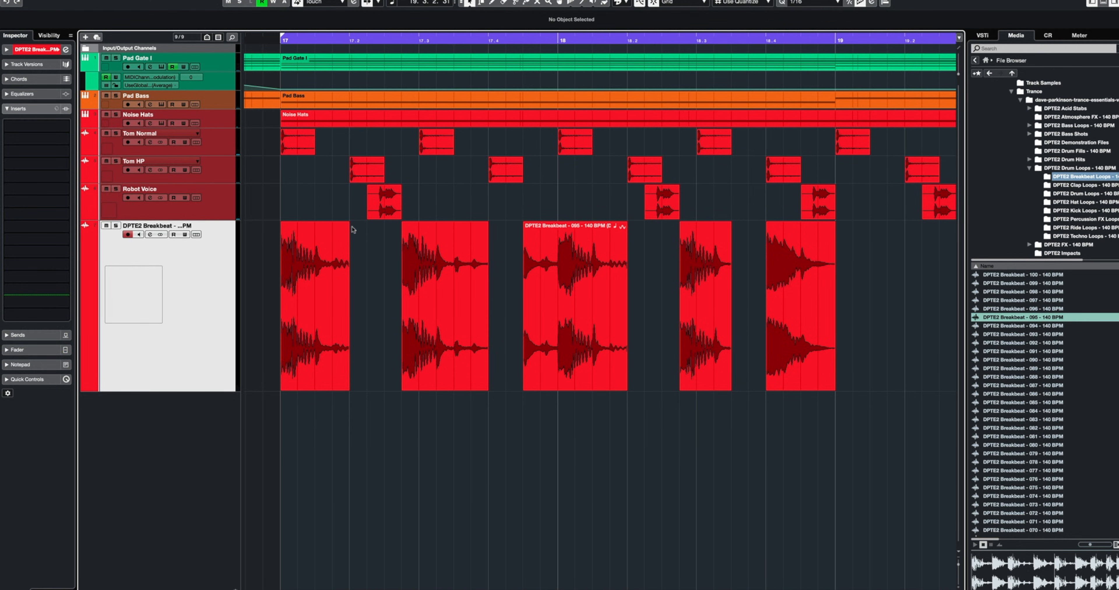
left_click_drag(346, 224, 347, 224)
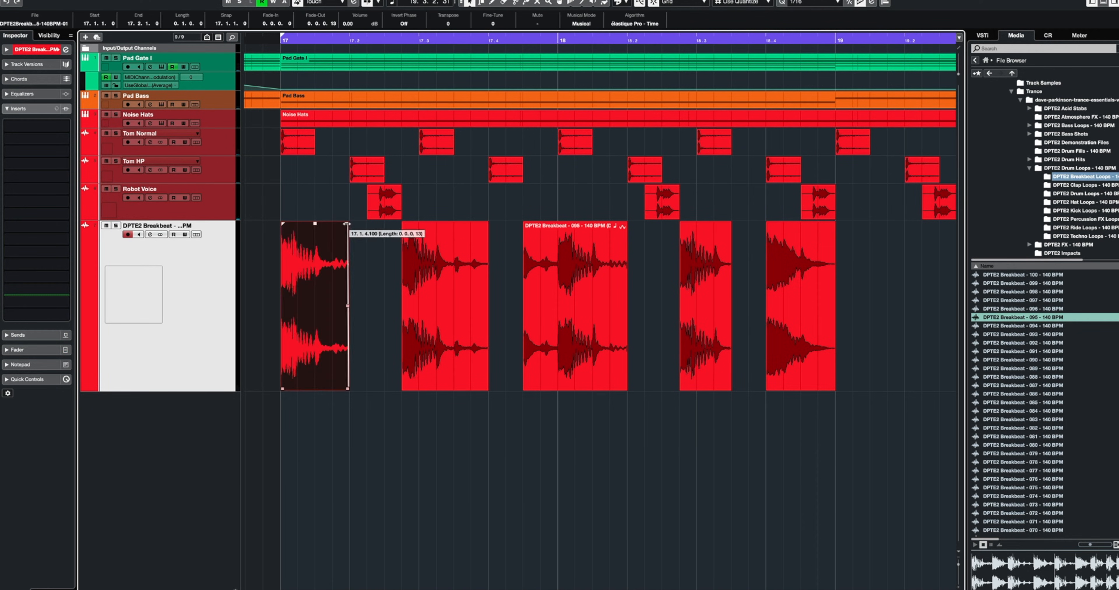
left_click(405, 224)
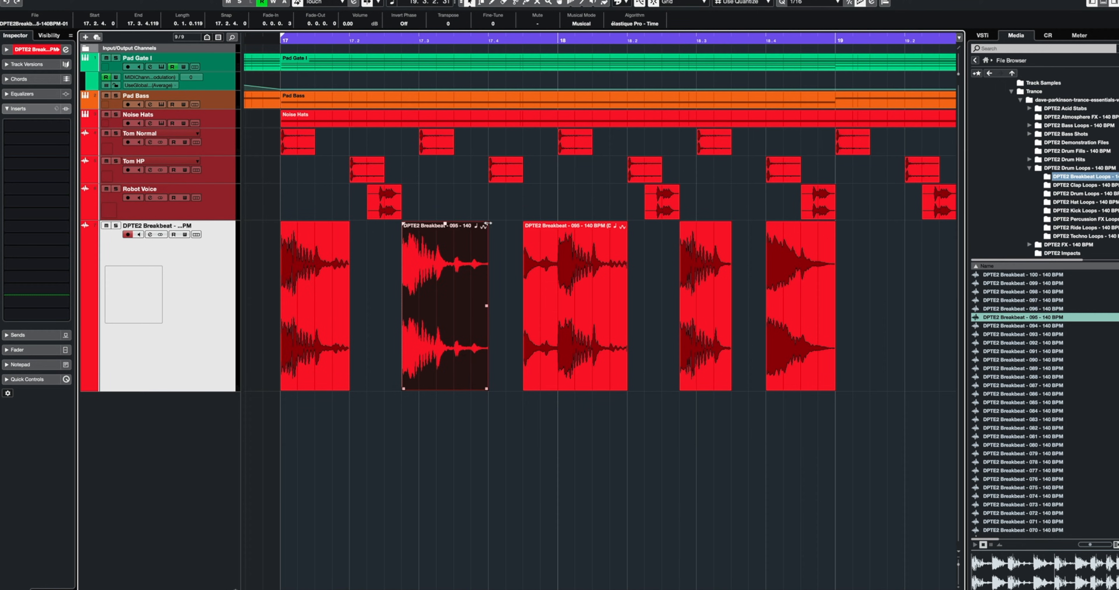
left_click(528, 224)
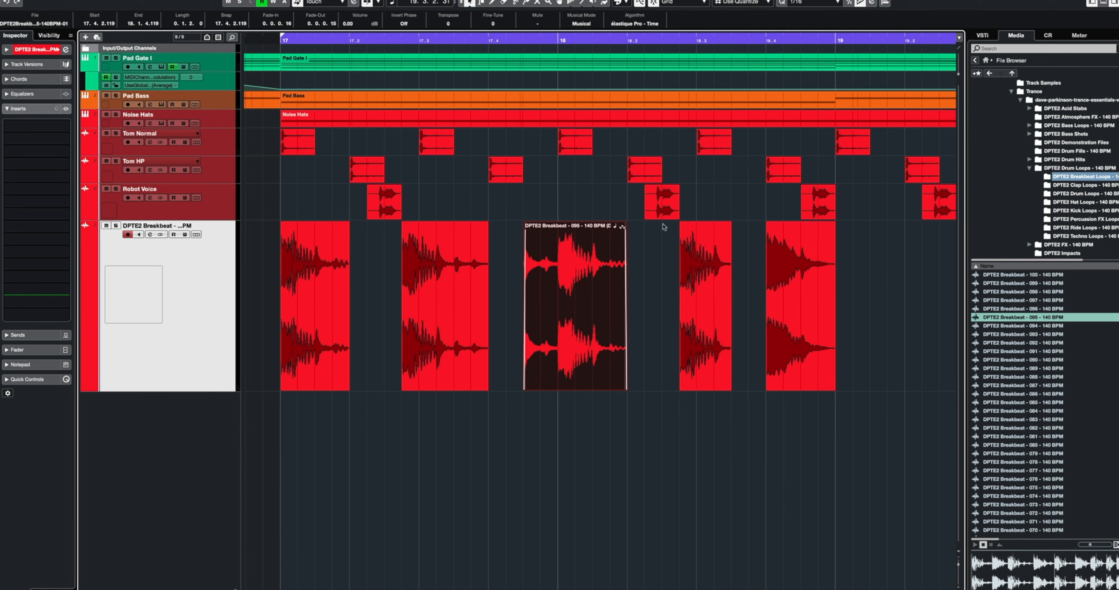
left_click(680, 224)
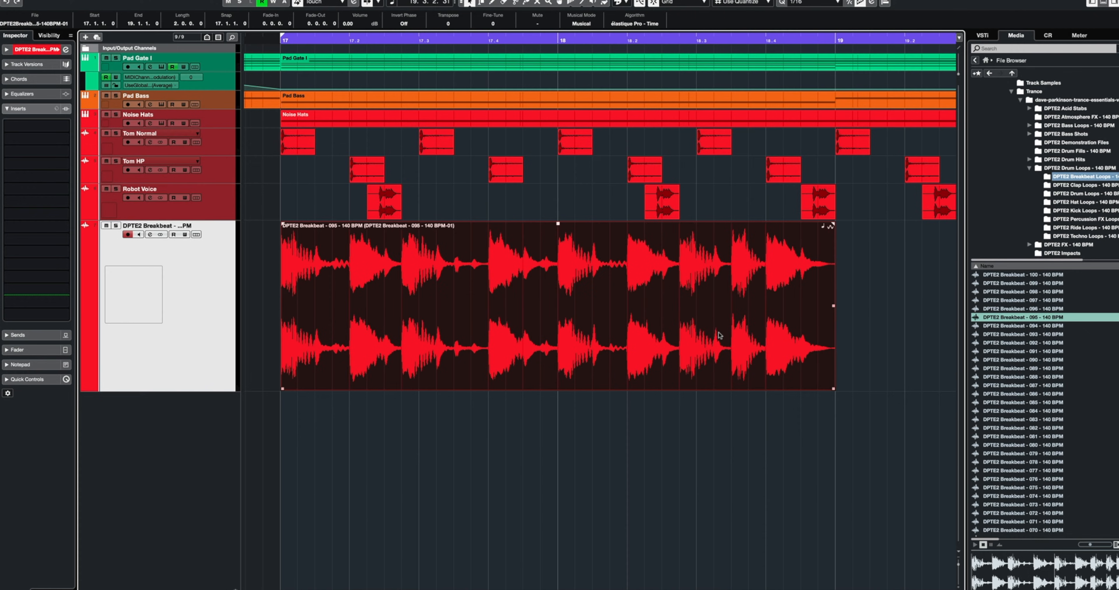
Step: Examine the start of the second breakbeat hit closely against the 17.2 grid line
scroll(721, 335, "up", 3)
scroll(725, 334, "left", 8)
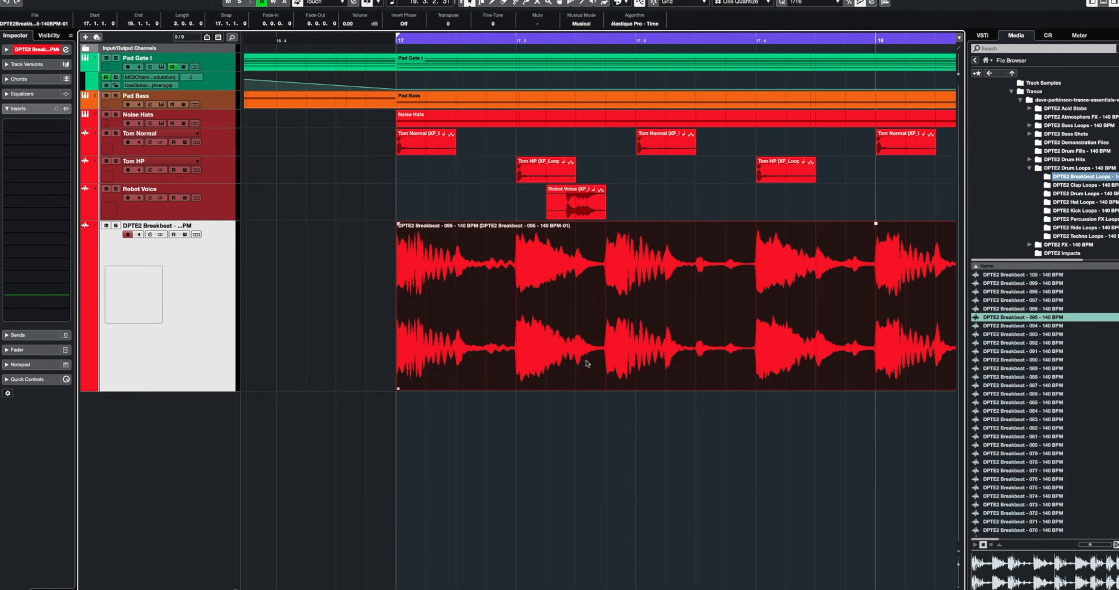
left_click(516, 3)
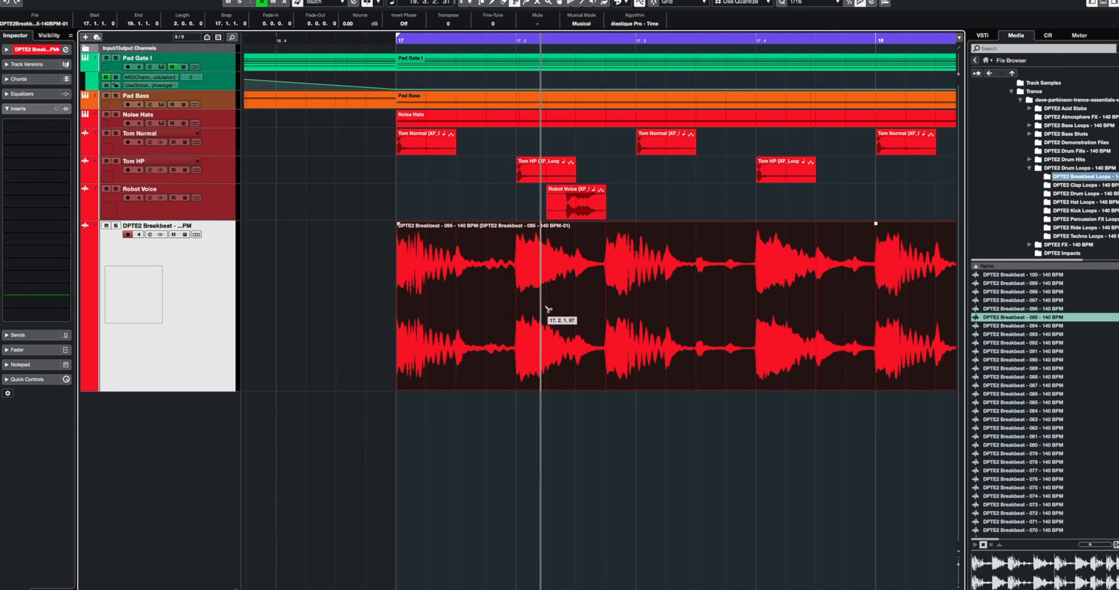
key("h")
key("h")
key("h")
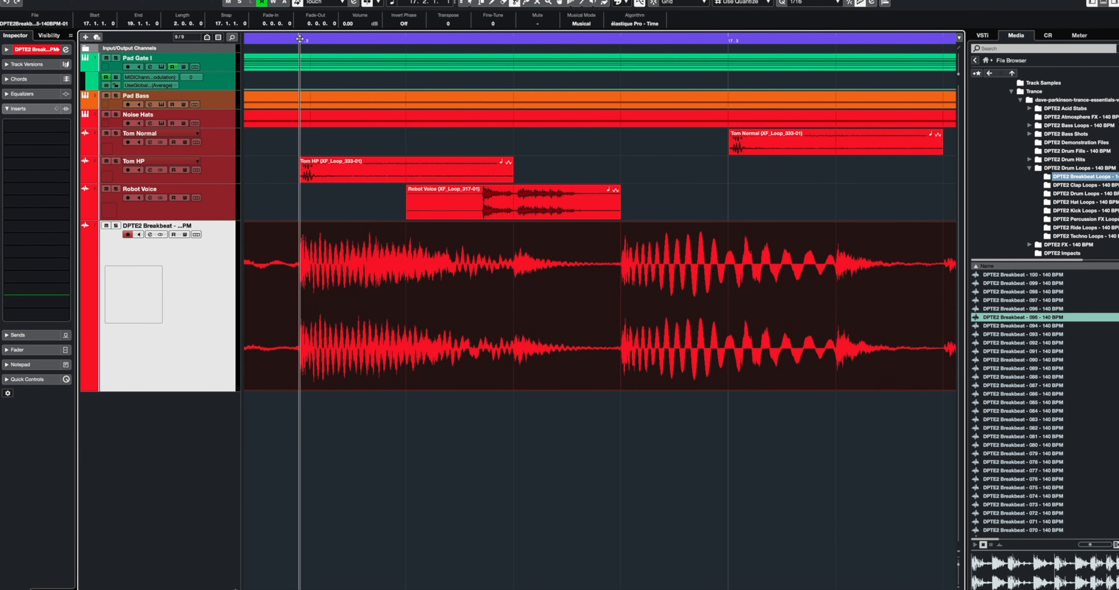
key("h")
key("h")
key("h")
key("h")
key("h")
key("h")
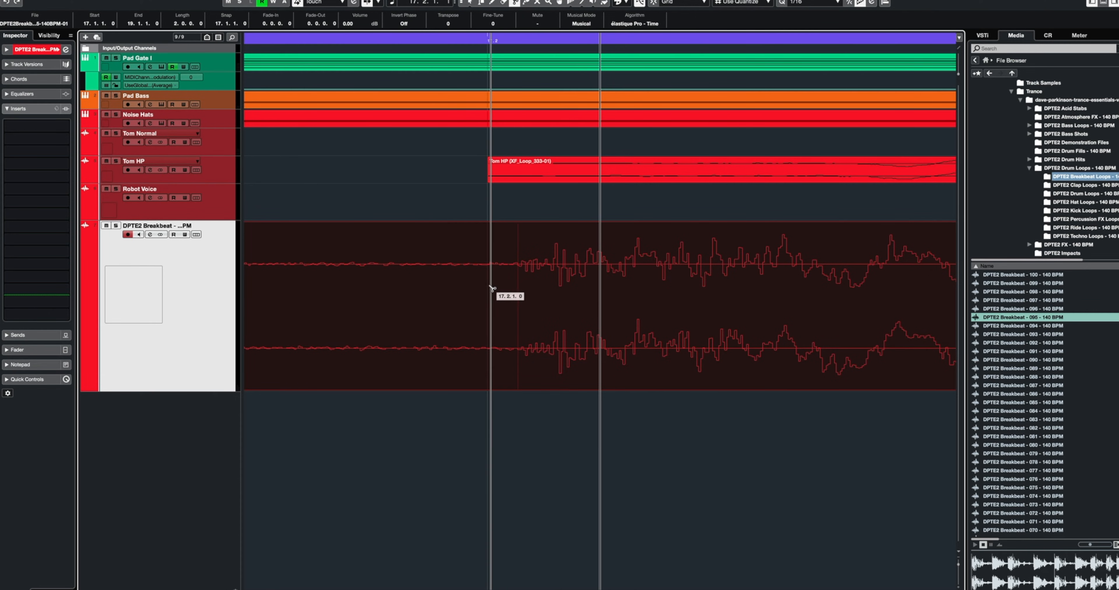
Step: Split the restored two-bar breakbeat event at the project cursor on 17.2
left_click(470, 2)
key("g")
key("g")
key("g")
key("g")
key("g")
key("g")
key("g")
key("g")
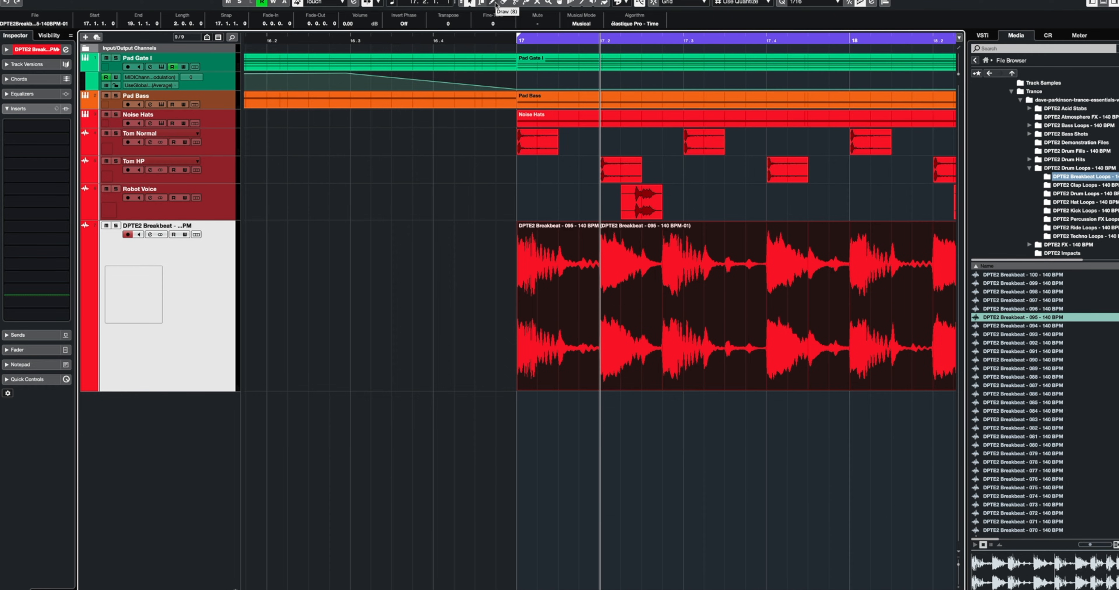
key("alt+x")
Step: Examine the waveform on both sides of the cut at 17.2
key("h")
key("h")
key("h")
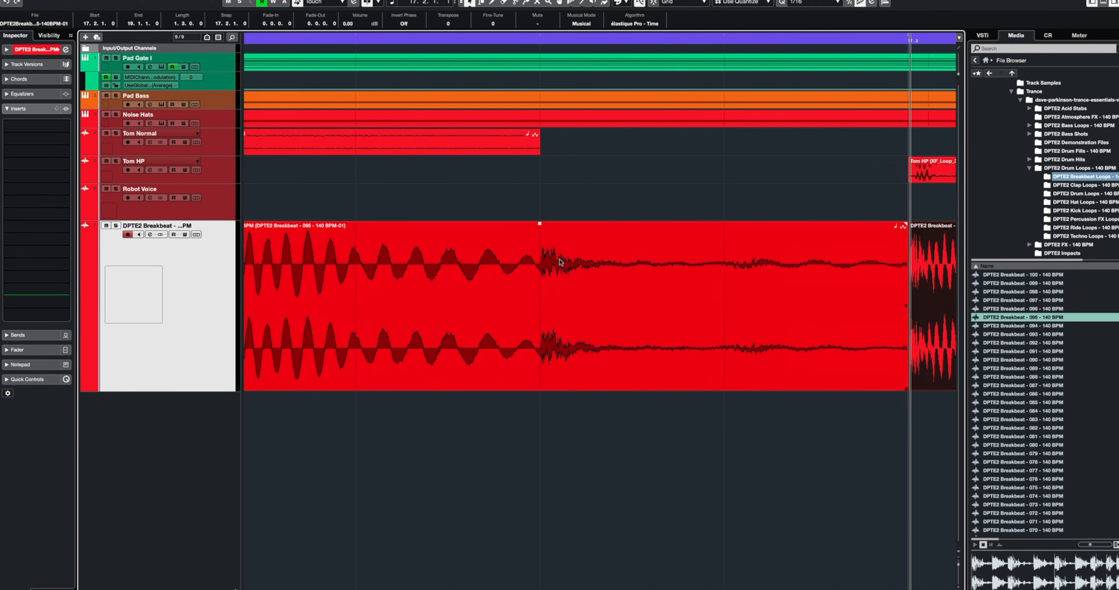
key("g")
key("g")
key("g")
key("g")
key("g")
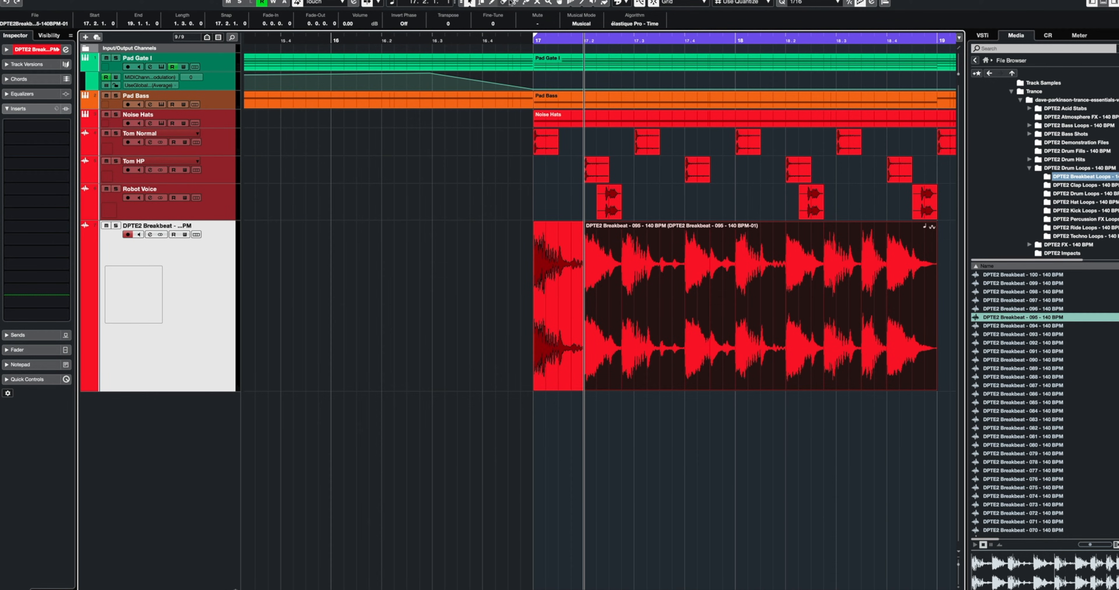
Step: Split the rest of the breakbeat at its drum hits, including 17.2.4, 17.4, 18.2, 18.2.4, 18.3.3 and 18.4
left_click(638, 296)
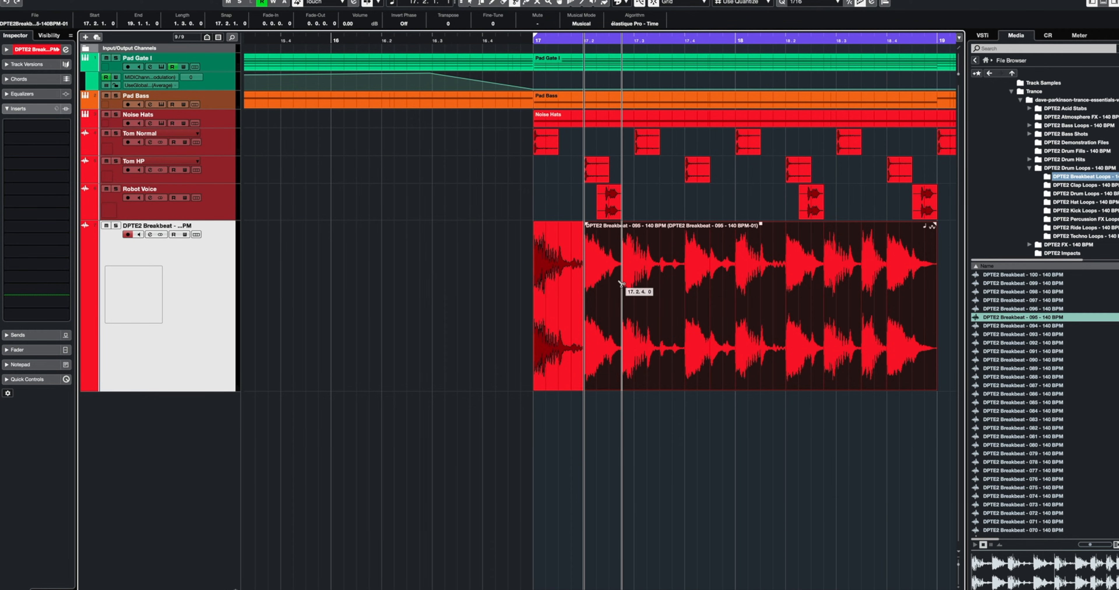
left_click(685, 283)
left_click(786, 283)
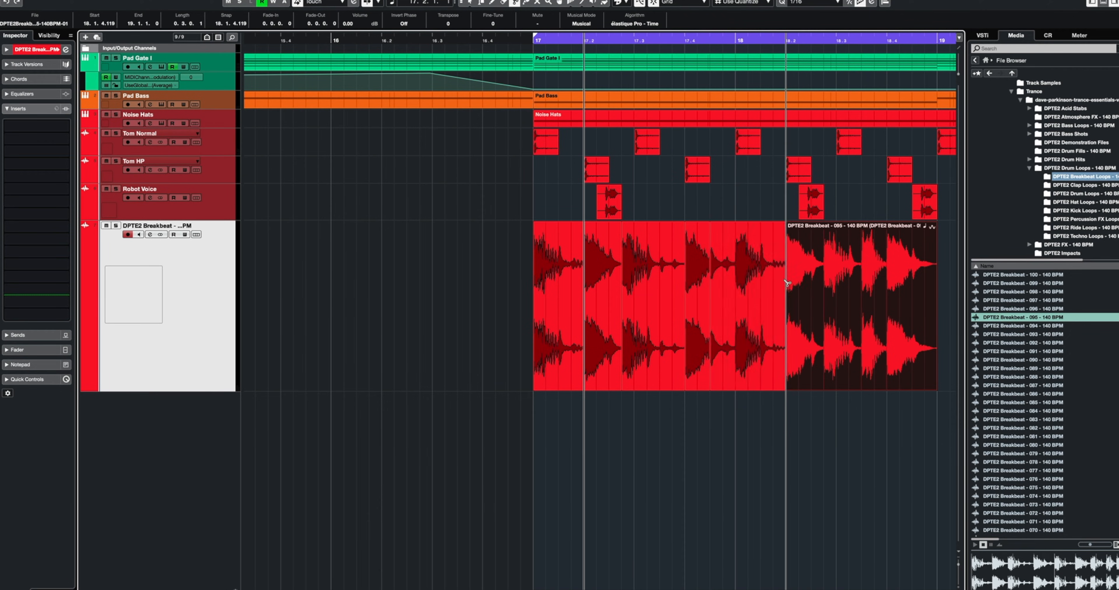
left_click(824, 284)
left_click(862, 281)
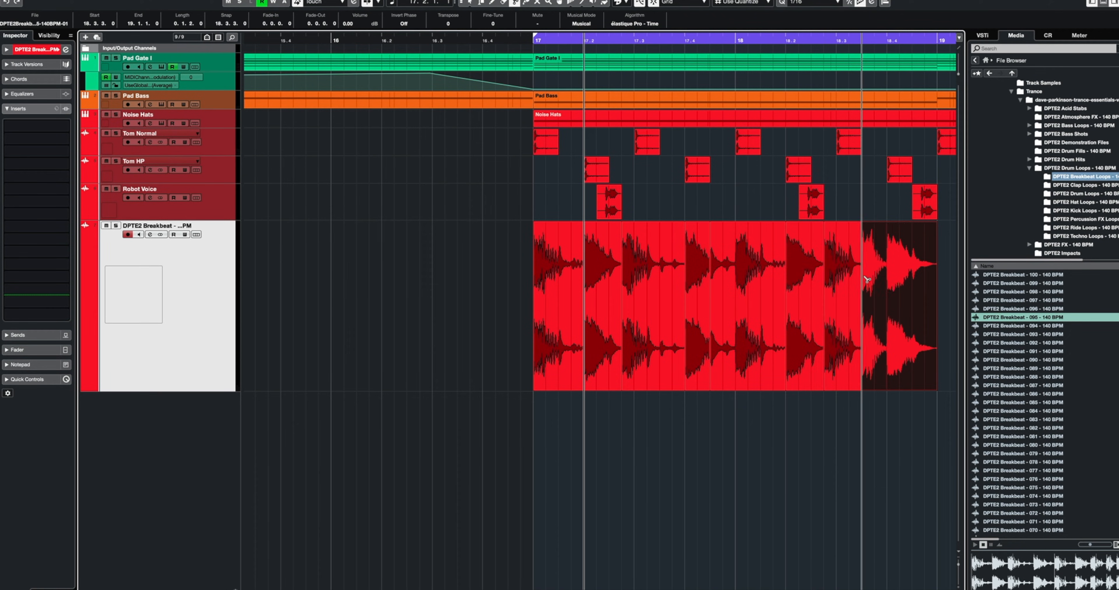
left_click(888, 280)
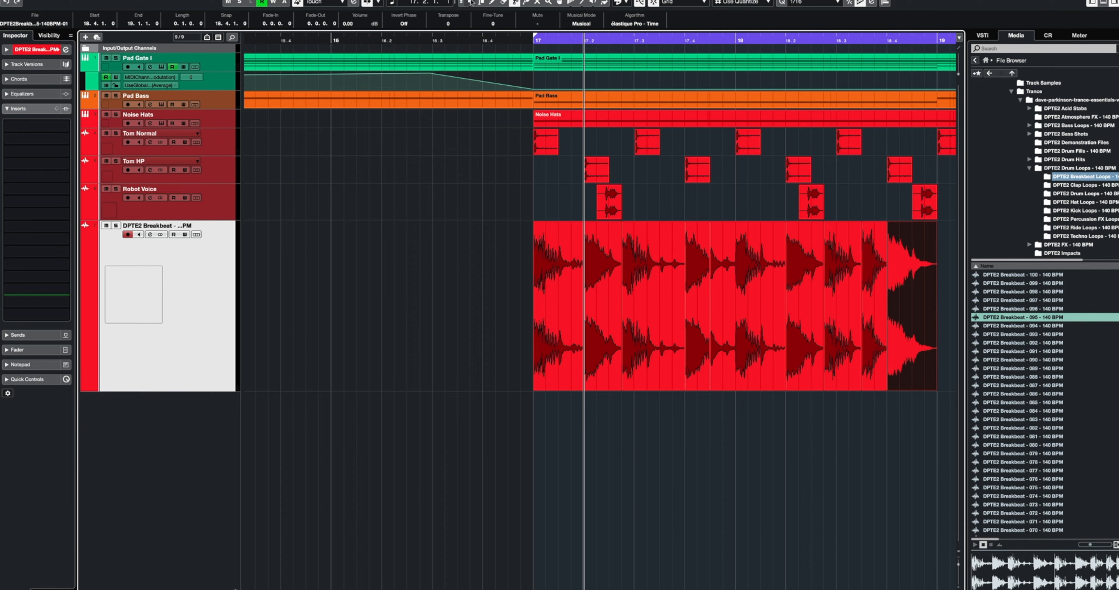
Step: Delete the four breakbeat slices starting at 17.2, 17.4, 18.2 and 18.3.3
left_click(609, 281)
key("Delete")
left_click(702, 274)
key("Delete")
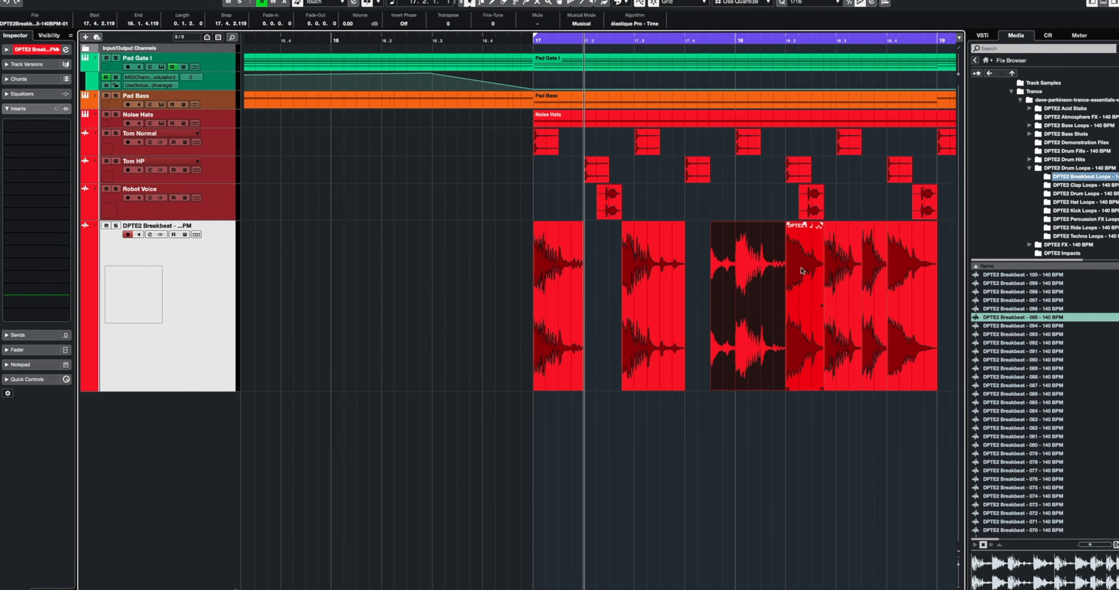
left_click(808, 272)
key("Delete")
left_click(874, 273)
key("Delete")
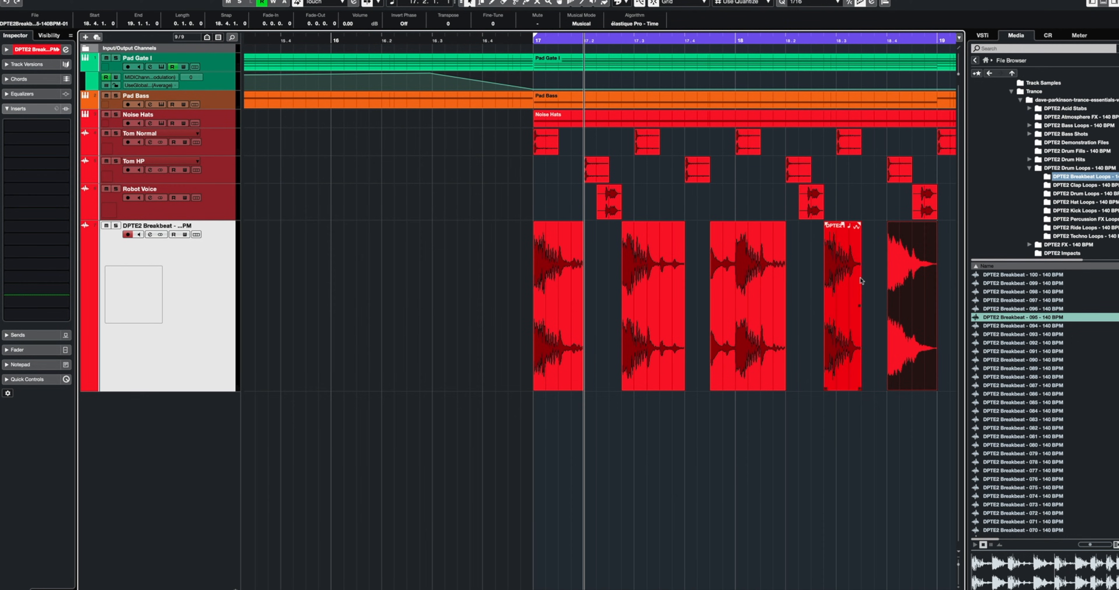
Step: Add fades of only a few ticks to the edges of the first three remaining breakbeat slices and play them back
key("h")
key("h")
key("h")
key("h")
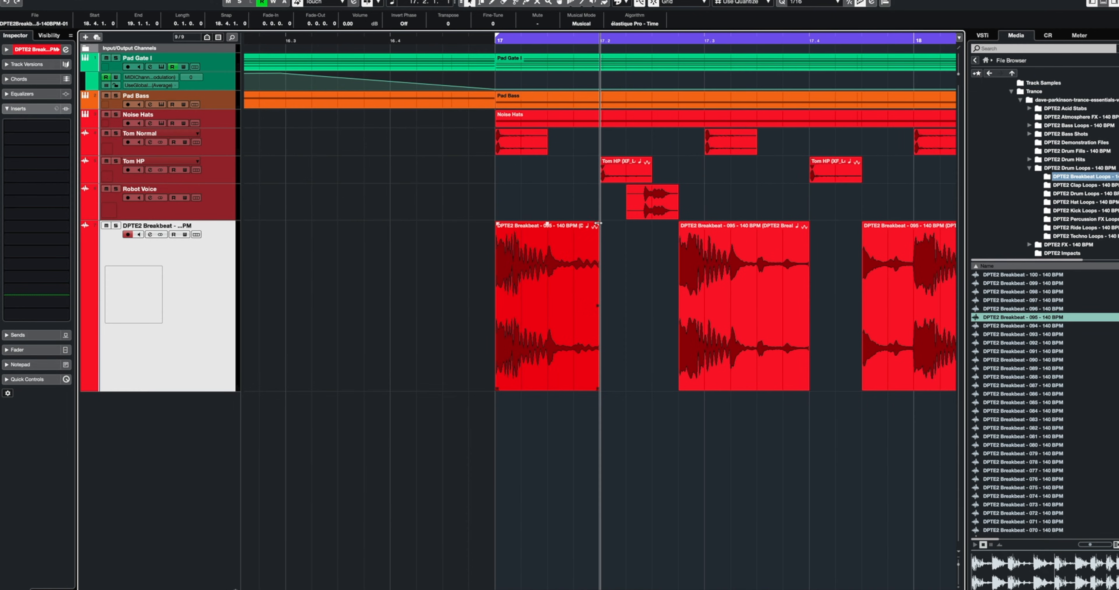
left_click_drag(598, 224, 598, 224)
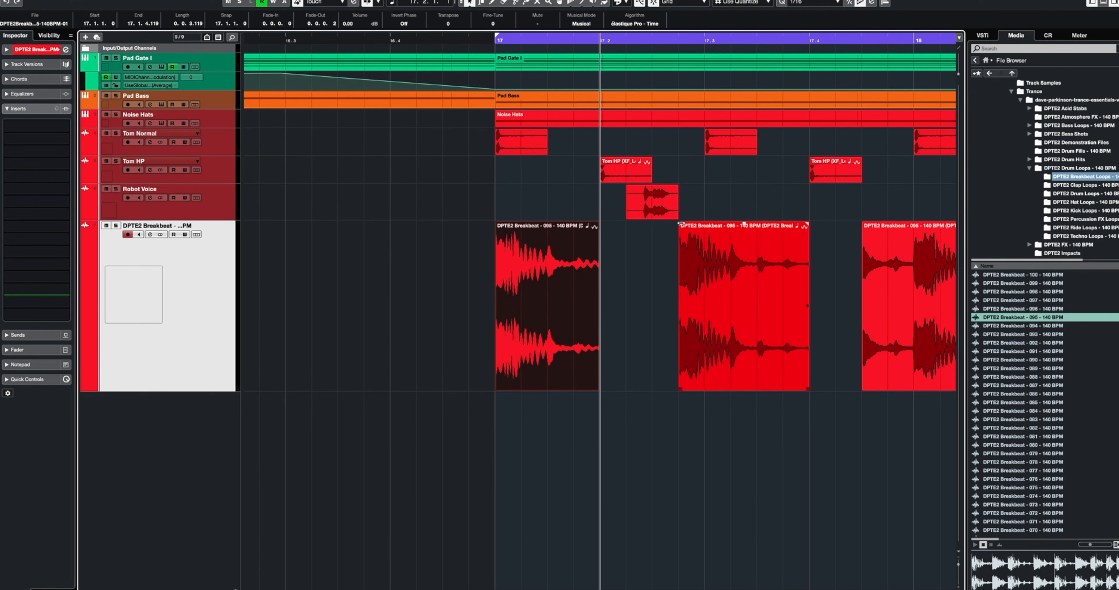
left_click_drag(680, 224, 681, 223)
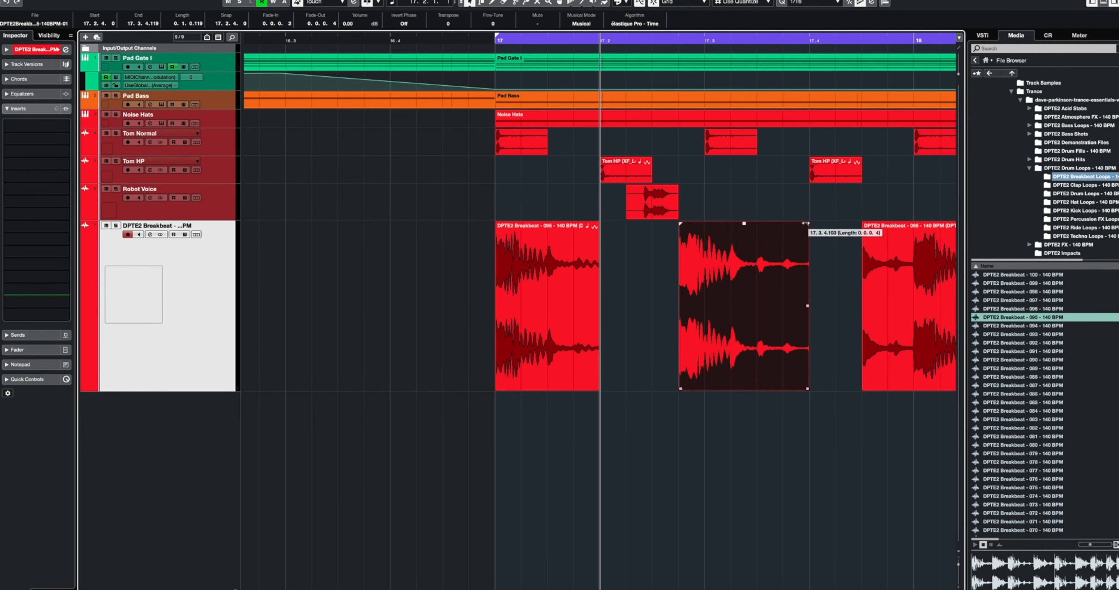
scroll(813, 252, "right", 5)
left_click(716, 222)
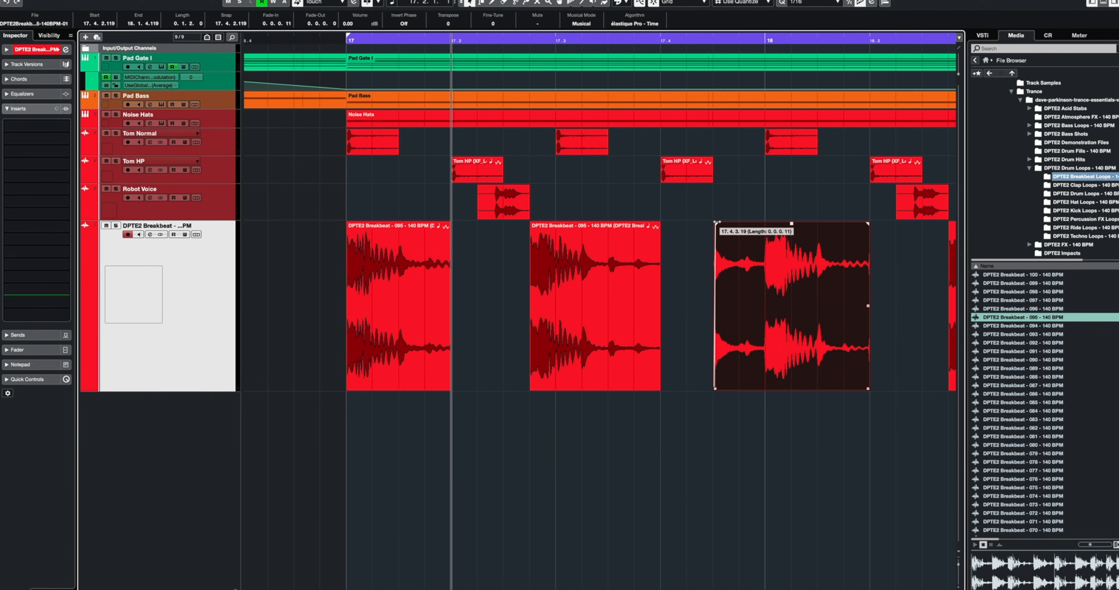
key("space")
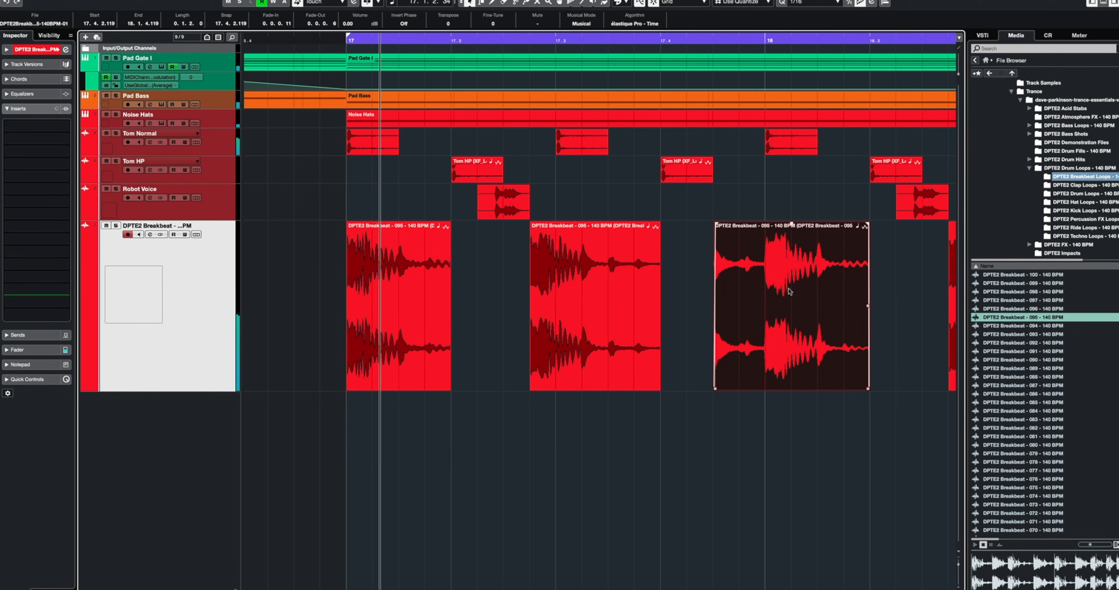
Step: Add very short fades to the edges of the breakbeat slices at 18.2.4 and 18.4 and to the end of the first slice
key("g")
key("g")
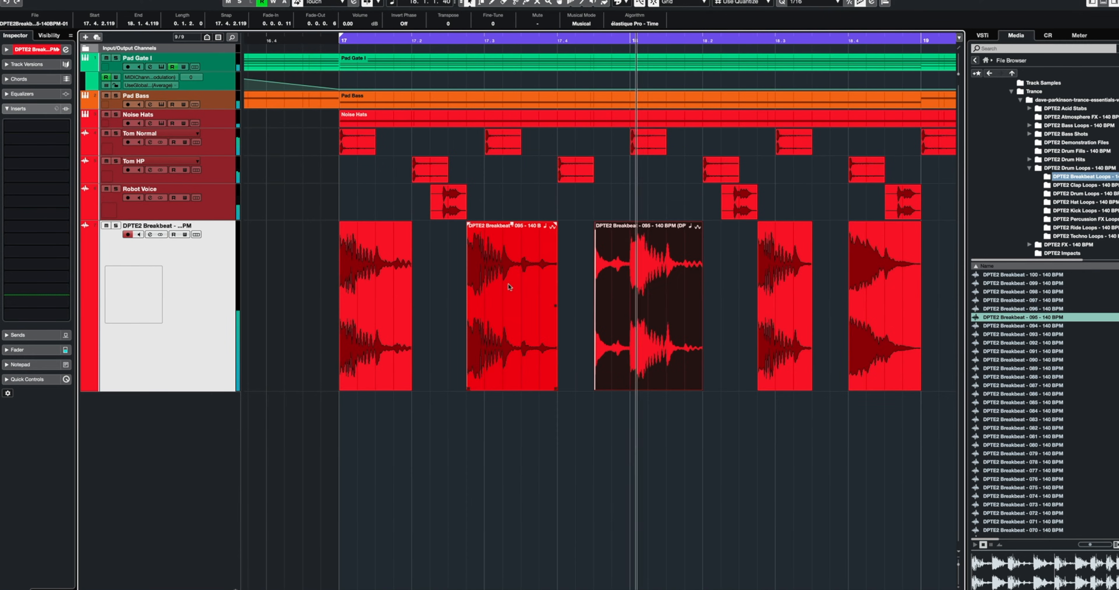
scroll(510, 287, "right", 4)
left_click(657, 225)
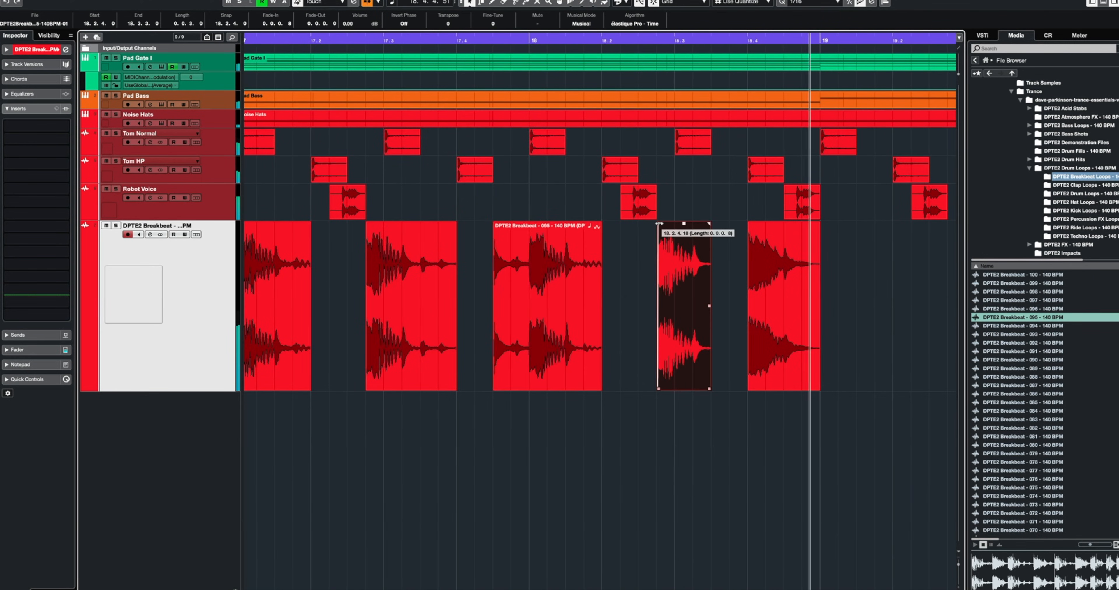
left_click(747, 223)
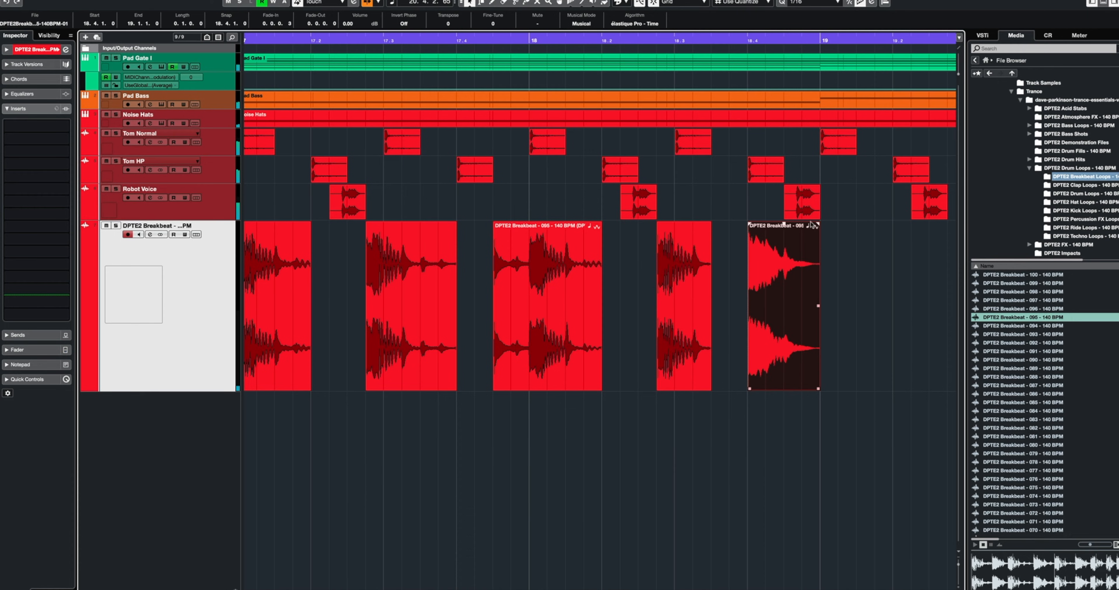
left_click(309, 225)
left_click(336, 254)
Step: Copy all five breakbeat slices from bars 17–18 so that the copies start at bar 19
key("g")
key("g")
key("g")
key("g")
key("g")
key("g")
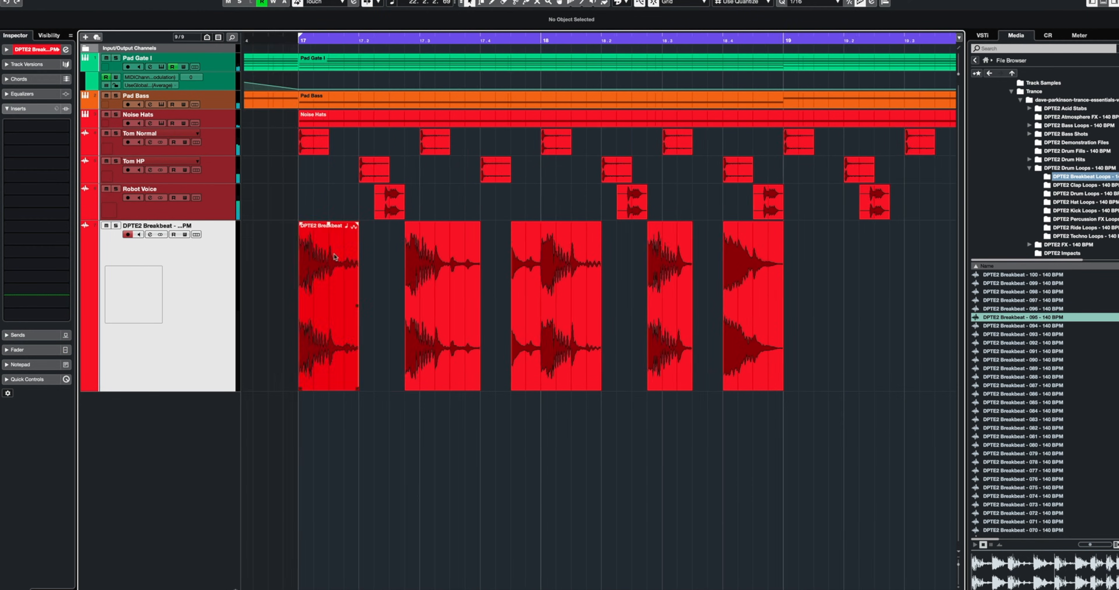
left_click_drag(708, 273, 428, 308)
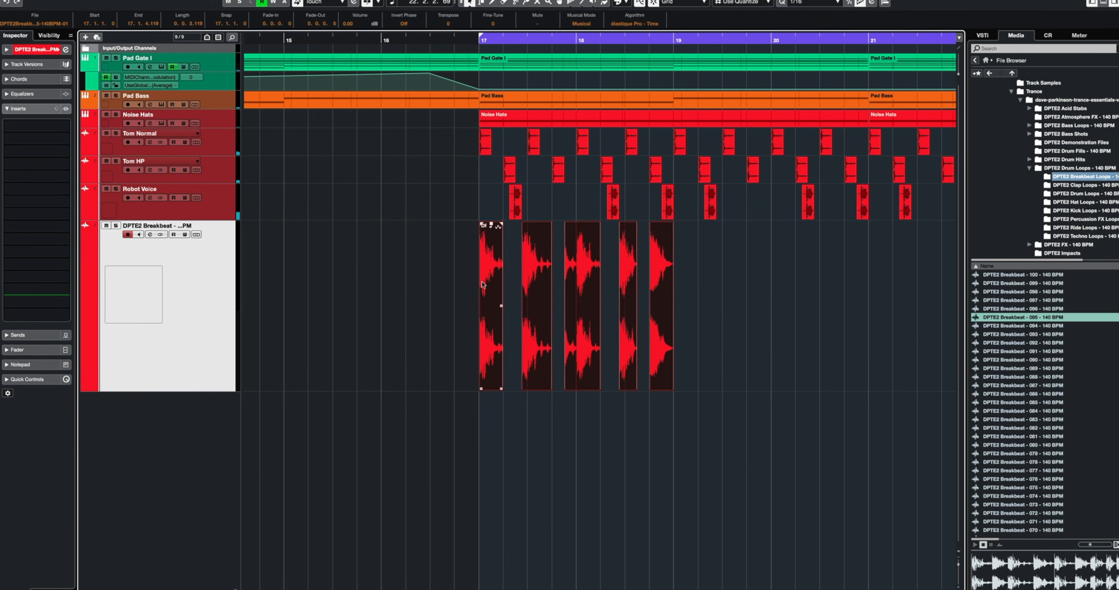
left_click_drag(482, 284, 680, 279)
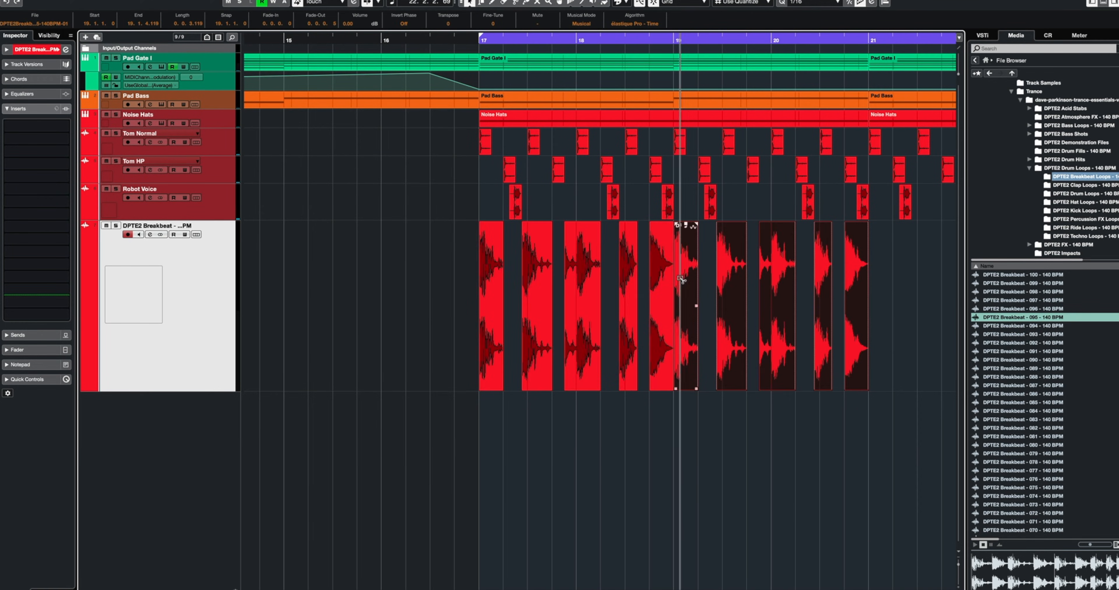
Step: Duplicate the breakbeat slices of bars 17–20 into bars 21–24 and play the arrangement from bar 17
left_click_drag(922, 283, 476, 297)
key("super+d")
key("KP_1")
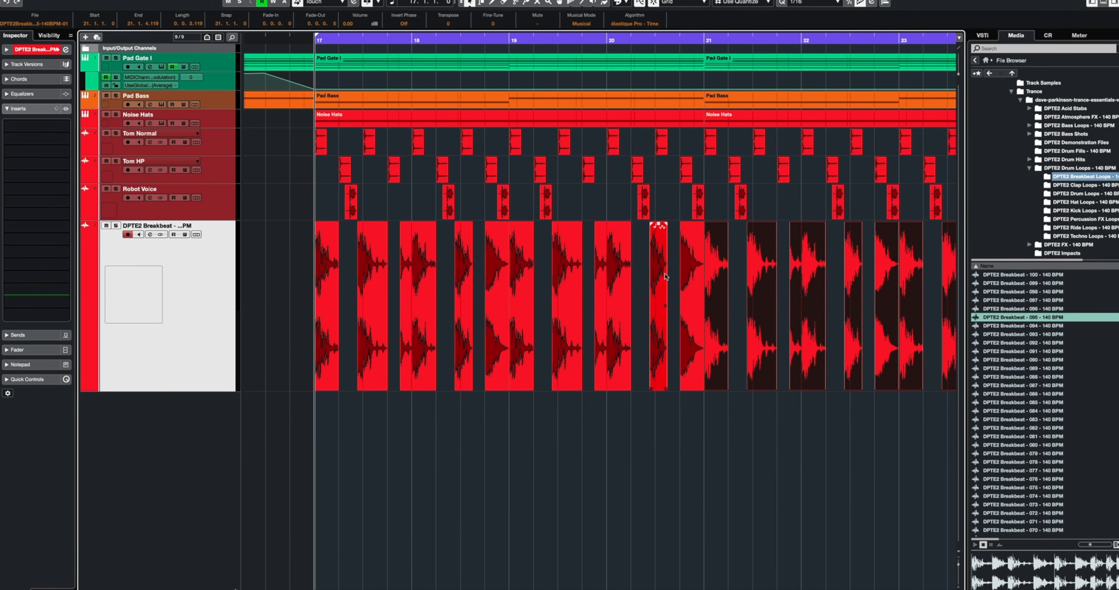
key("space")
left_click(716, 257)
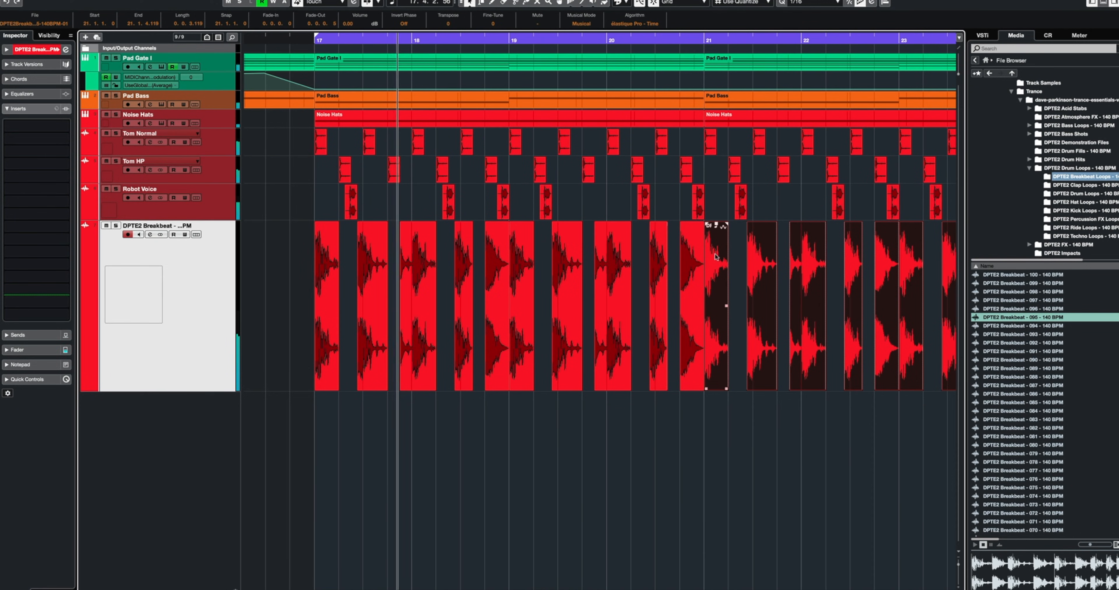
left_click_drag(716, 257, 715, 259)
scroll(715, 259, "left", 1)
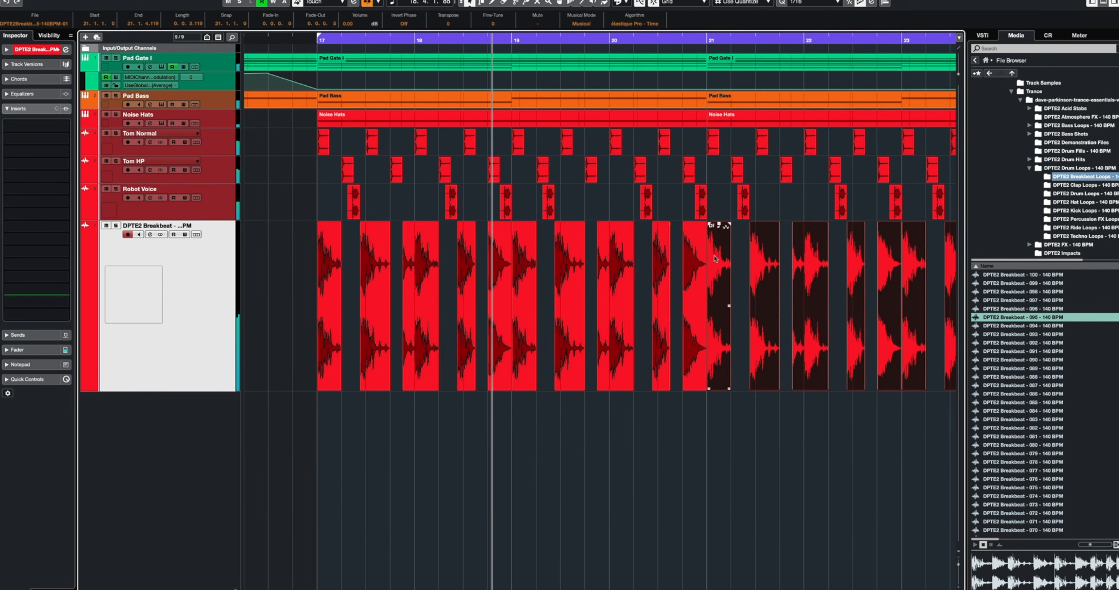
key("g")
key("g")
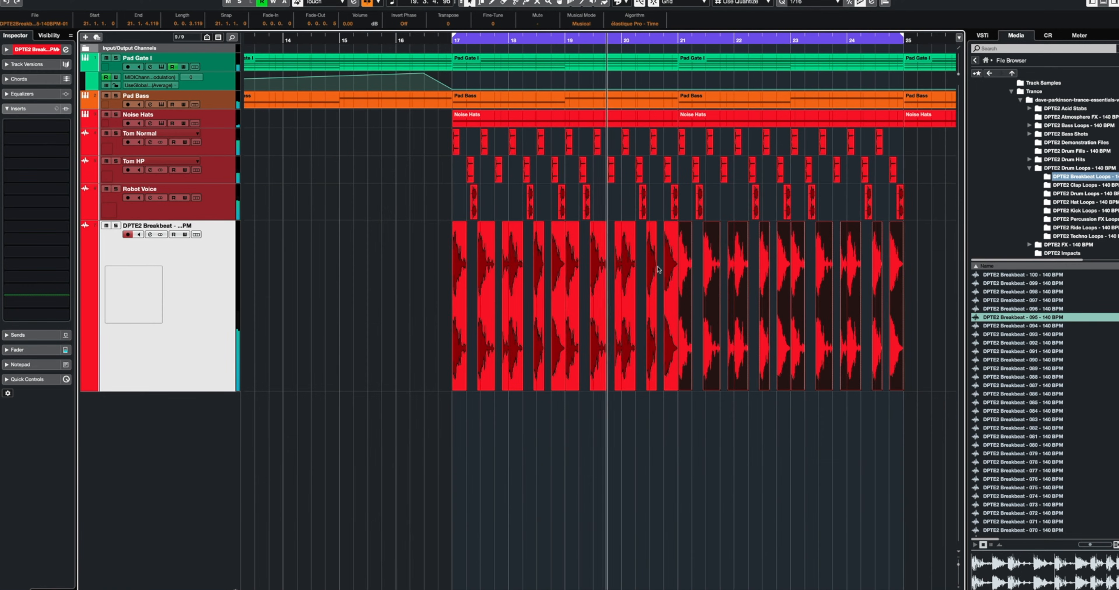
scroll(658, 269, "up", 2)
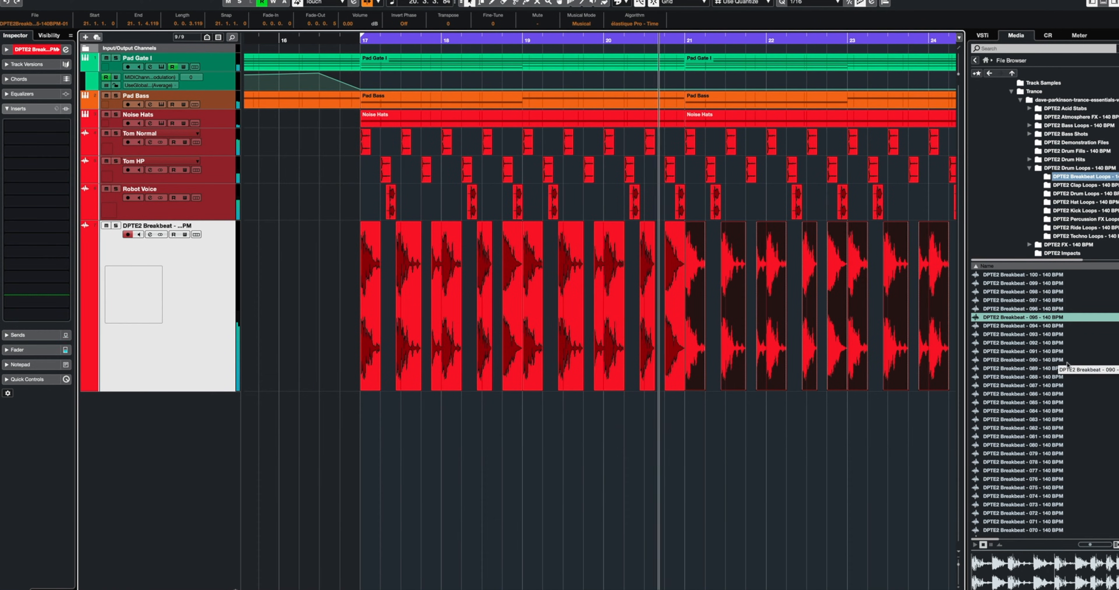
Step: Open the Layered Claps folder of the Loopmasters - Deadmau5 XFER pack inside the House samples
scroll(1041, 182, "up", 4)
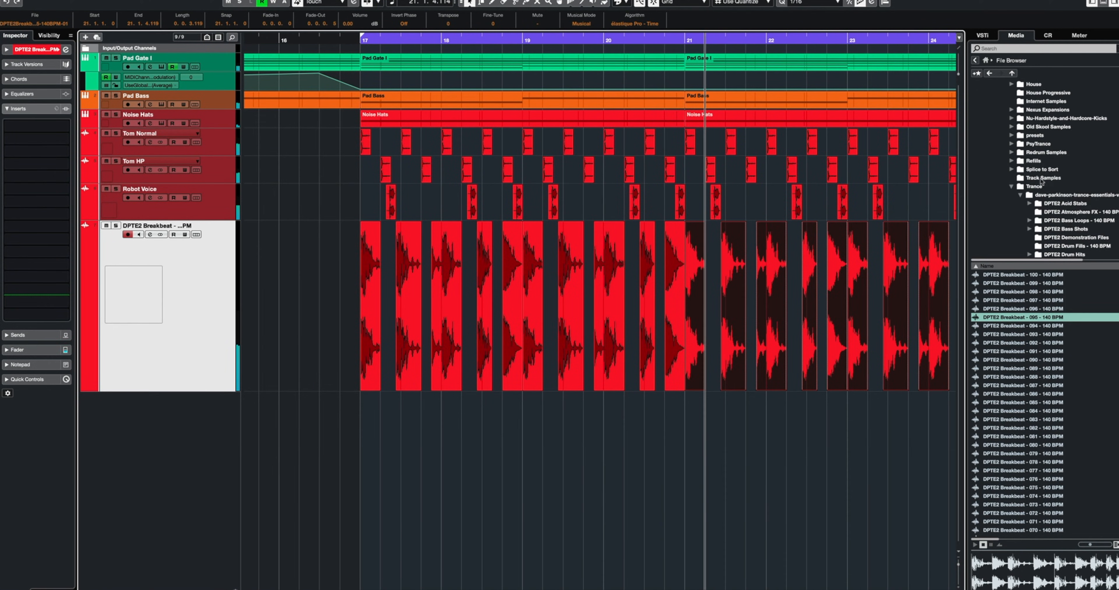
left_click(1012, 187)
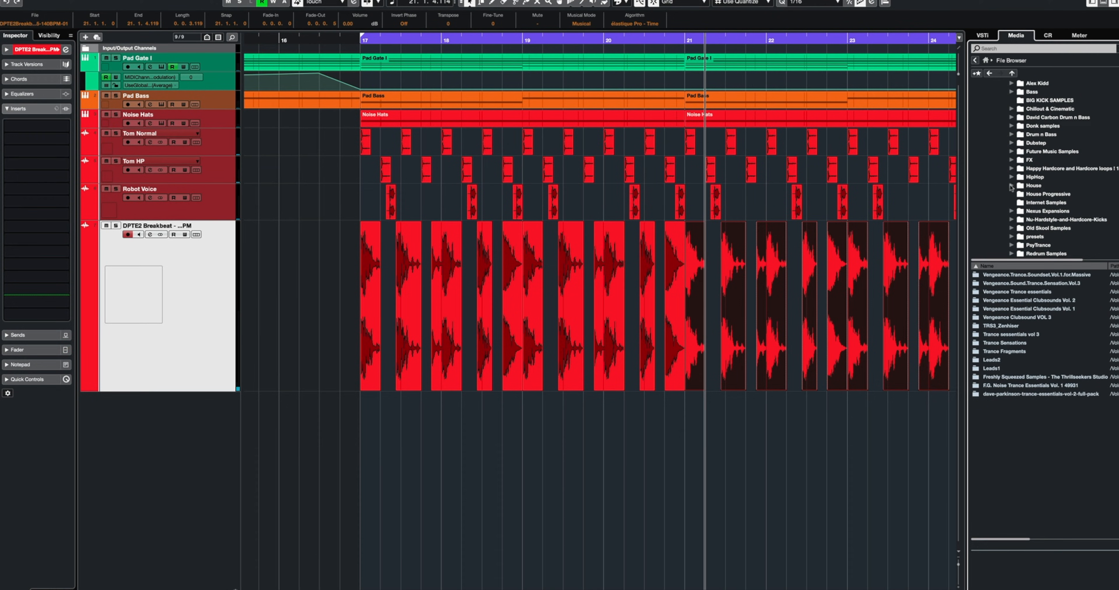
left_click(1011, 187)
scroll(1042, 173, "down", 3)
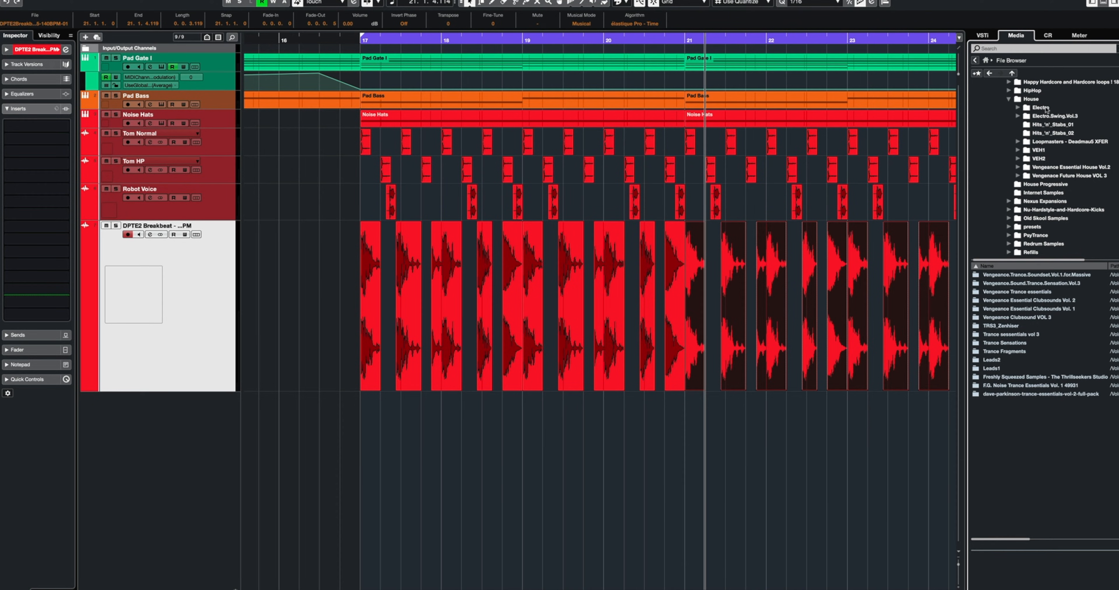
double_click(1045, 142)
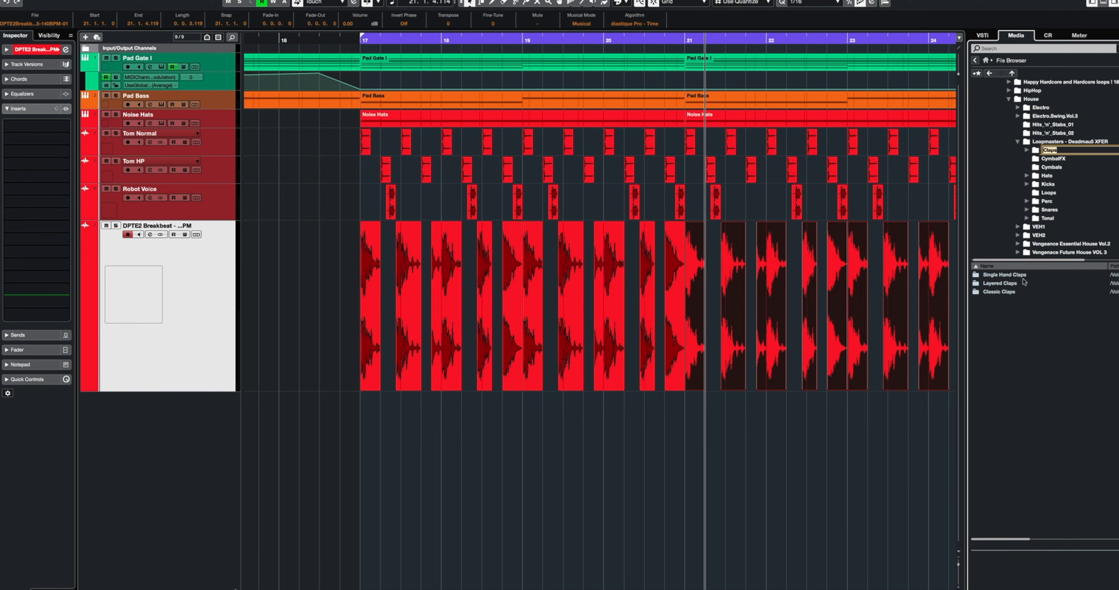
double_click(999, 283)
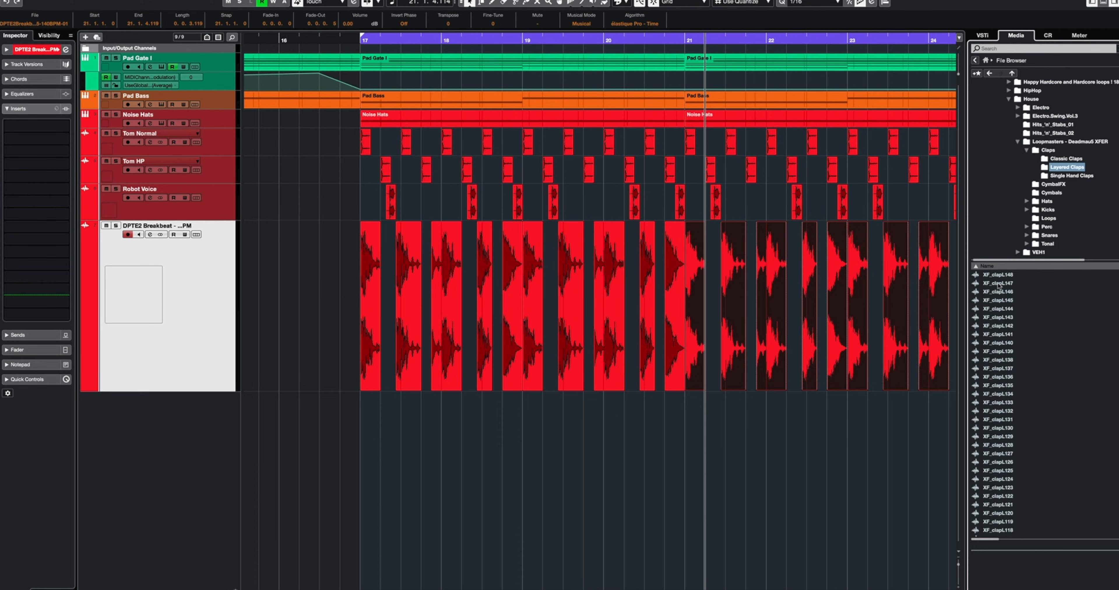
Step: Audition the layered claps XF_clapL147, XF_clapL135, XF_clapL145 and XF_clapL144
left_click(998, 283)
left_click(1008, 387)
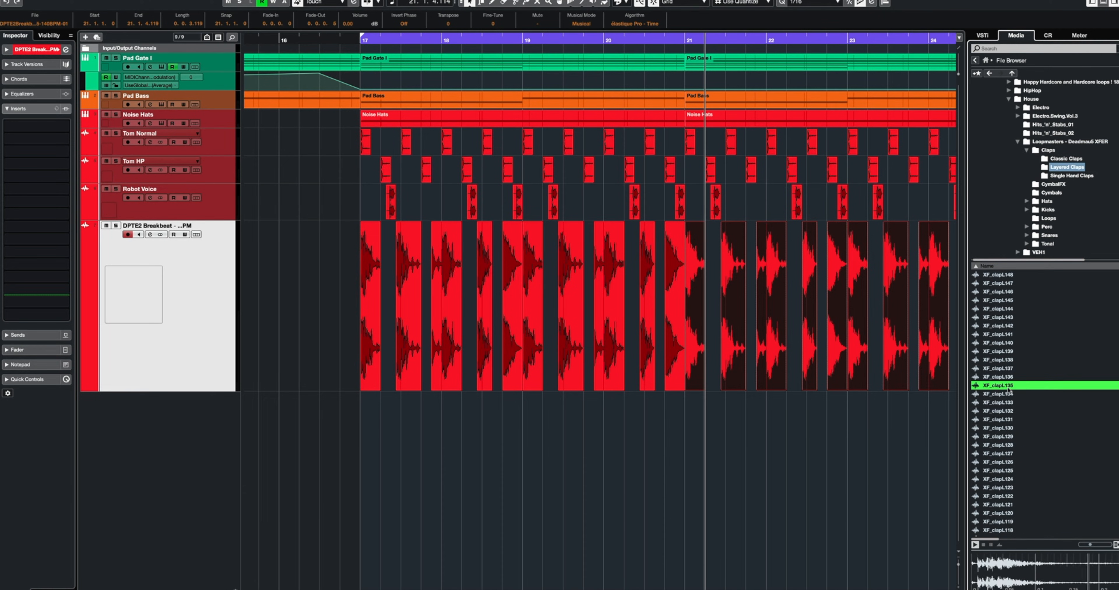
left_click(1009, 301)
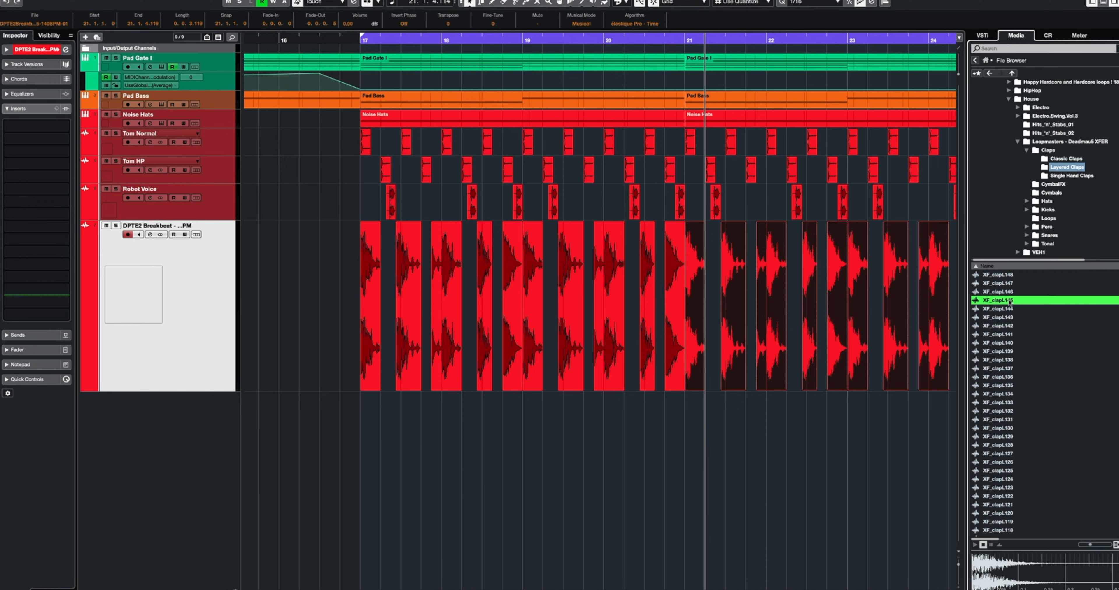
left_click(1008, 309)
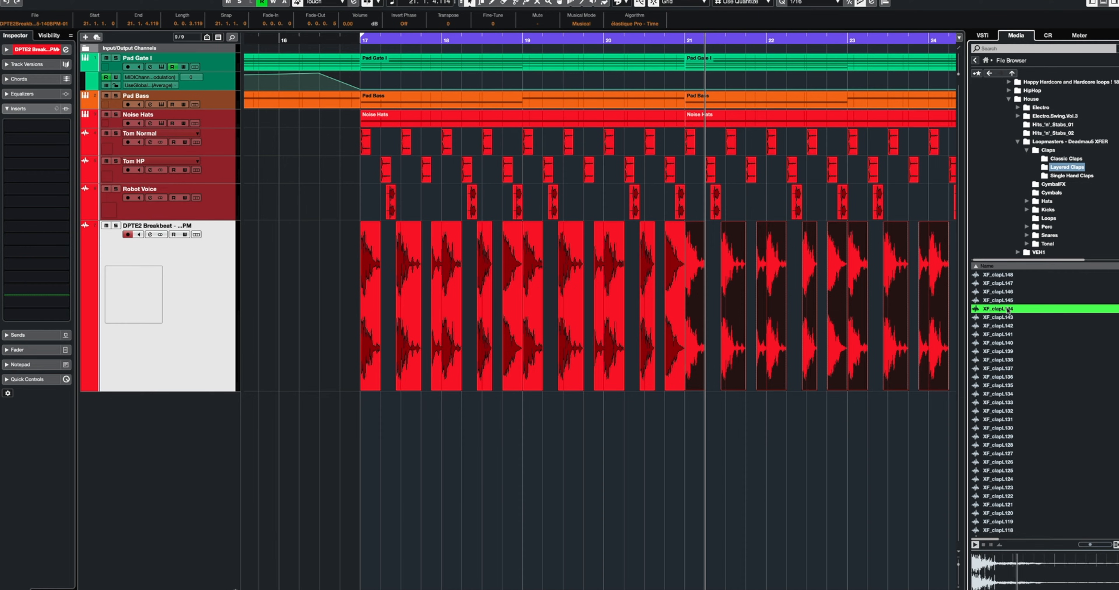
Step: Place XF_clapL147 at 17.2 on a new track below the breakbeat and play it back with the other percussion
left_click(1008, 285)
left_click_drag(1008, 284, 380, 430)
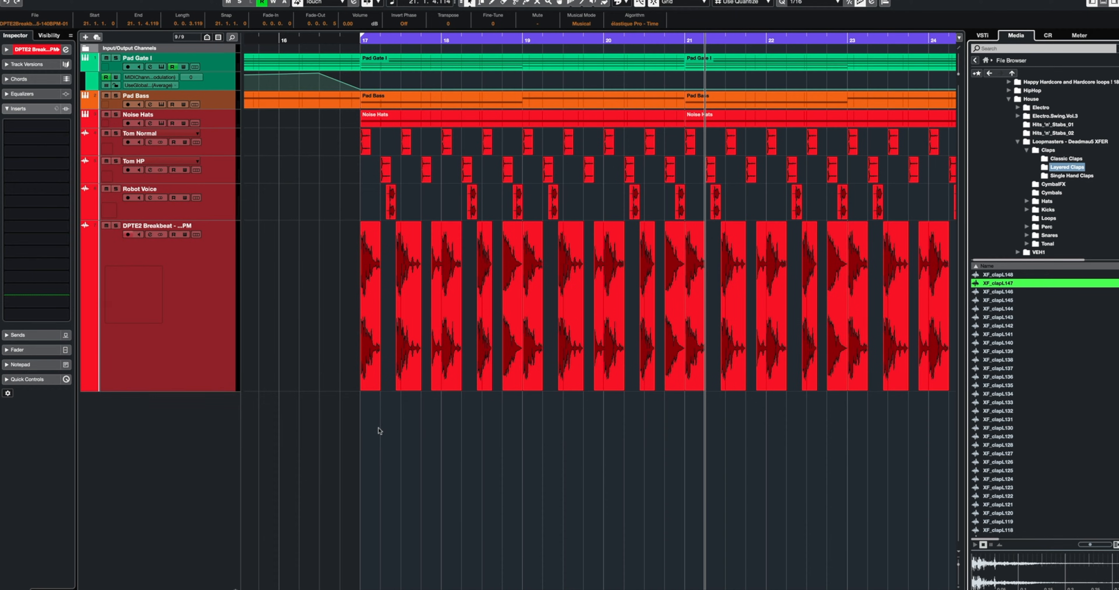
key("h")
key("h")
key("h")
key("h")
key("h")
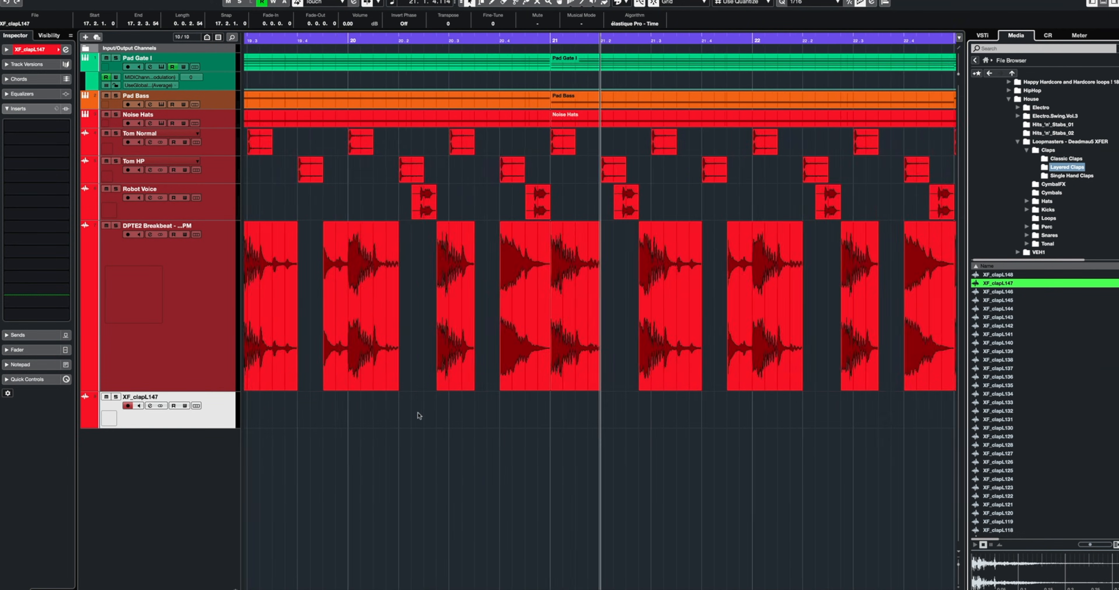
scroll(419, 416, "left", 15)
key("space")
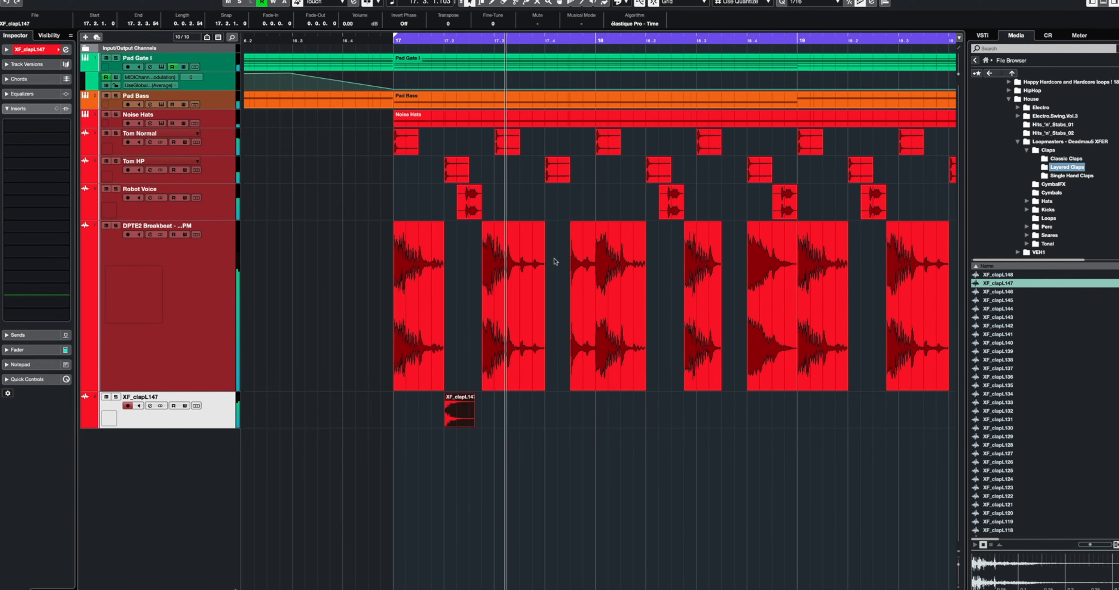
Step: Copy the clap from 17.2 to 17.4, 18.2 and 18.4, and extend the breakbeat slice at 18.2.4 to 18.4
left_click_drag(472, 414, 747, 395)
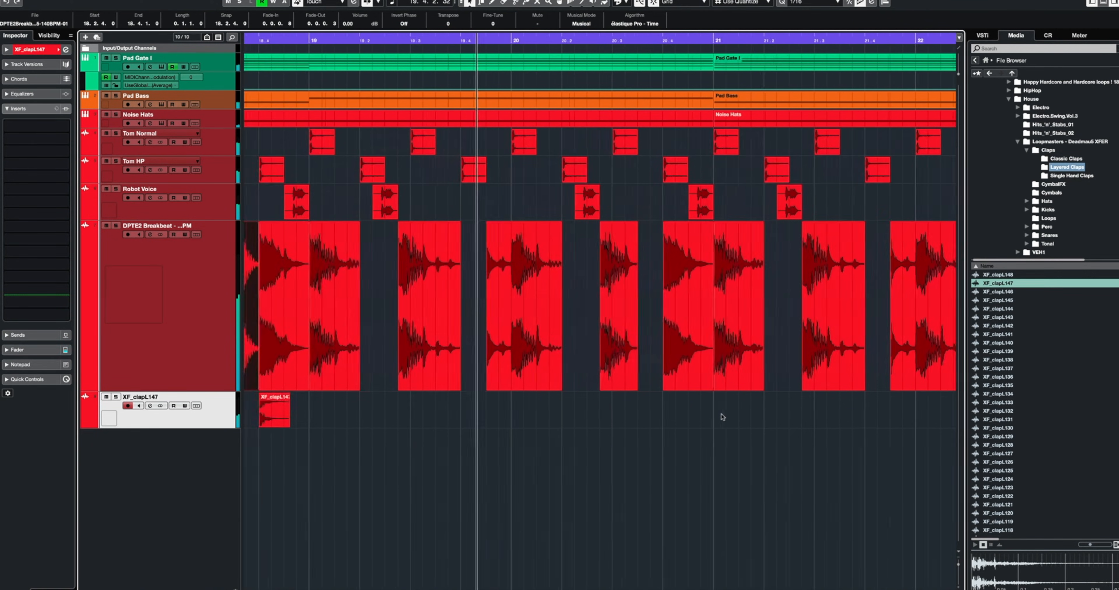
scroll(722, 418, "left", 10)
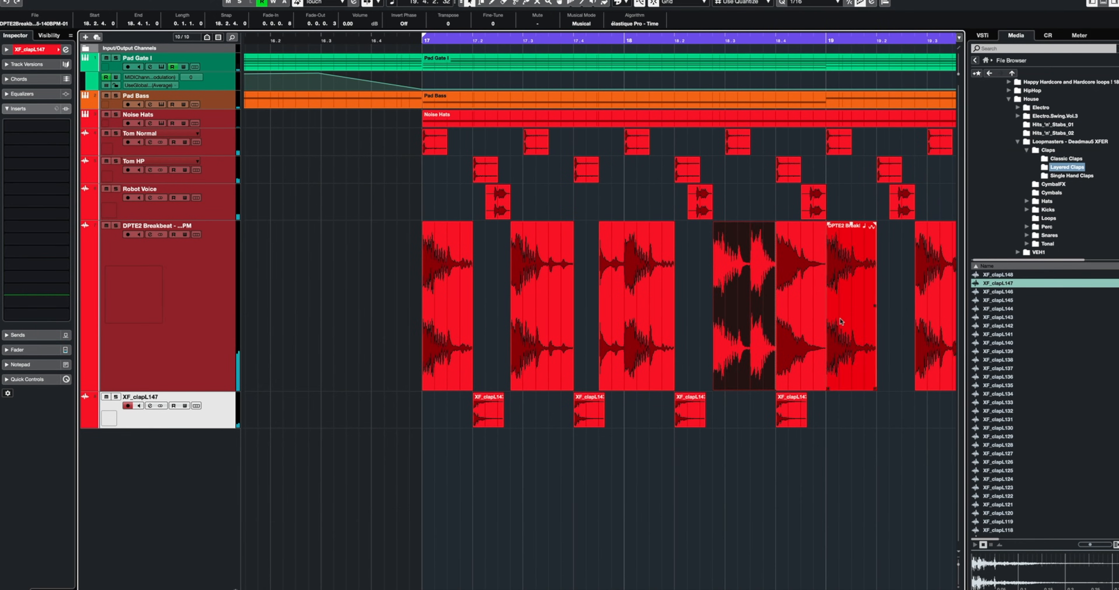
Step: Delete all breakbeat slices from bar 19 onward and play the remaining two-bar pattern from bar 17
left_click(841, 321)
key("Delete")
left_click_drag(860, 307, 1079, 297)
key("Delete")
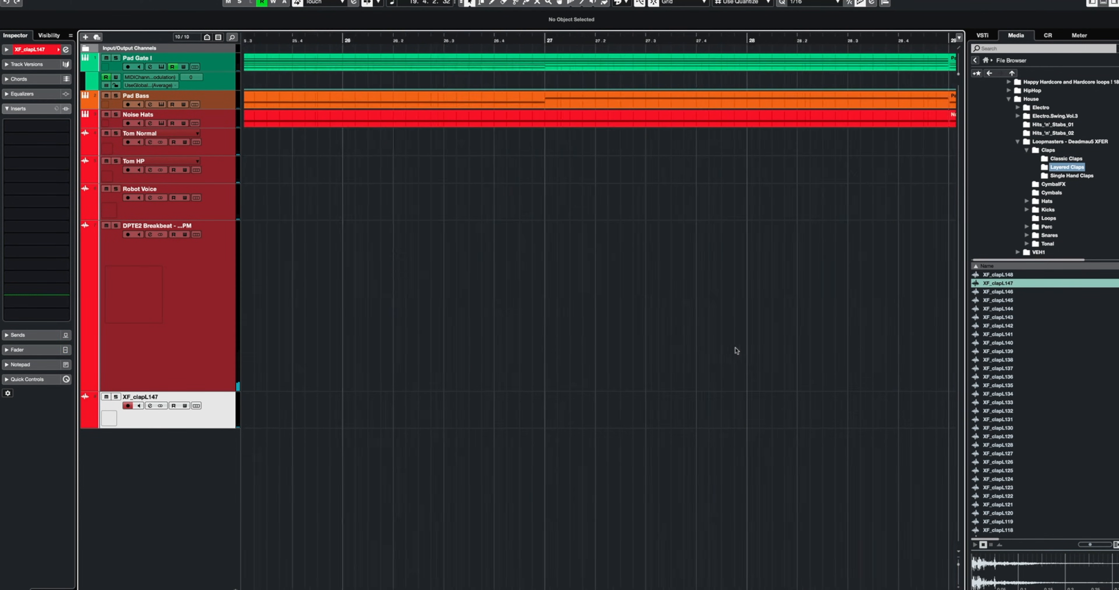
scroll(737, 351, "left", 20)
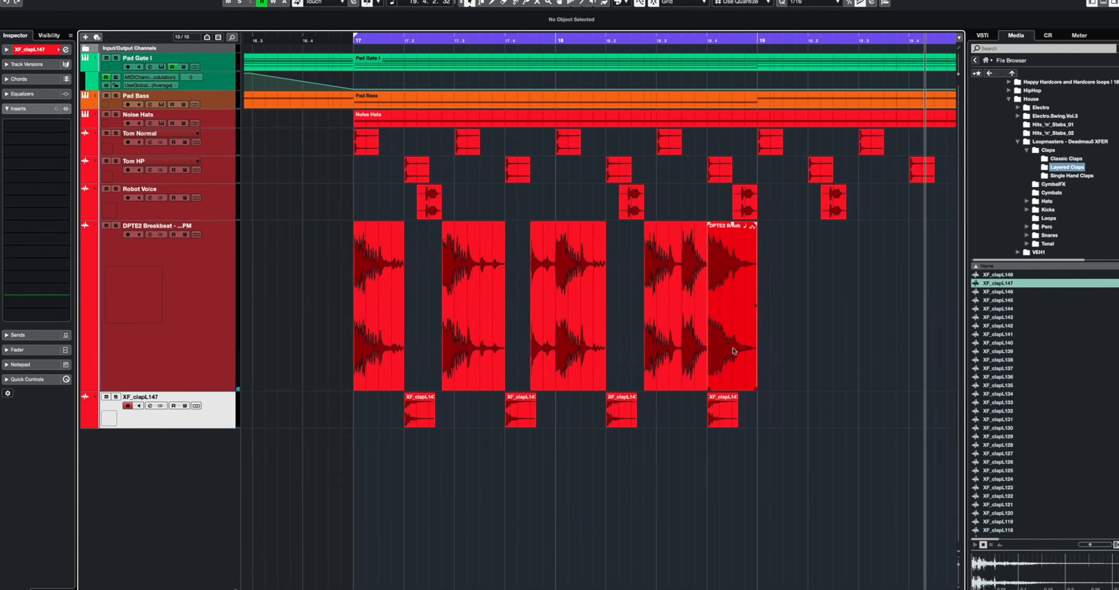
scroll(734, 351, "right", 1)
key("KP_1")
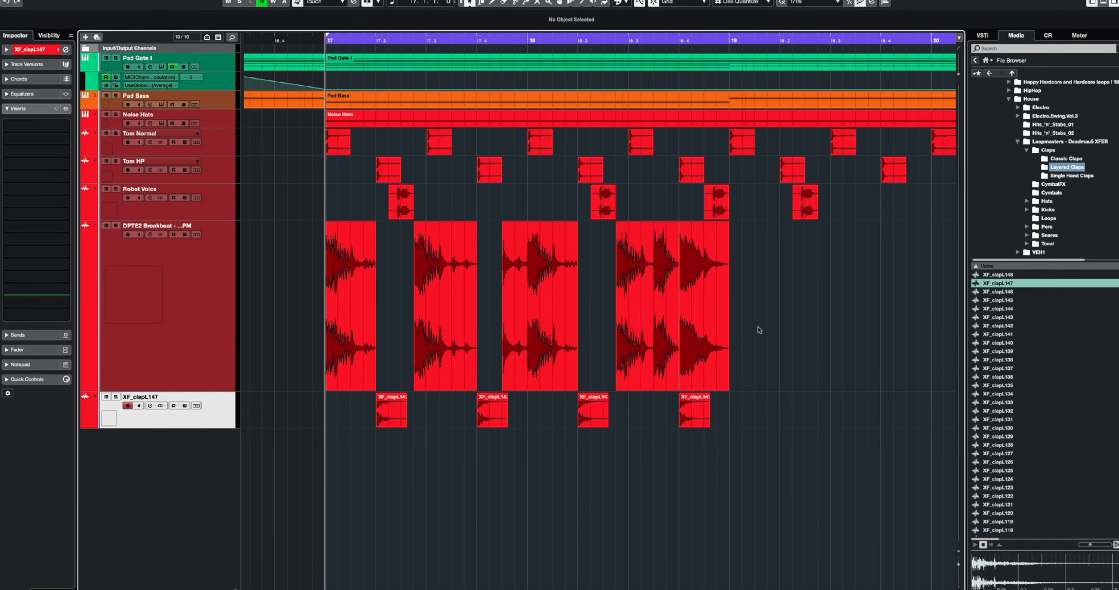
key("space")
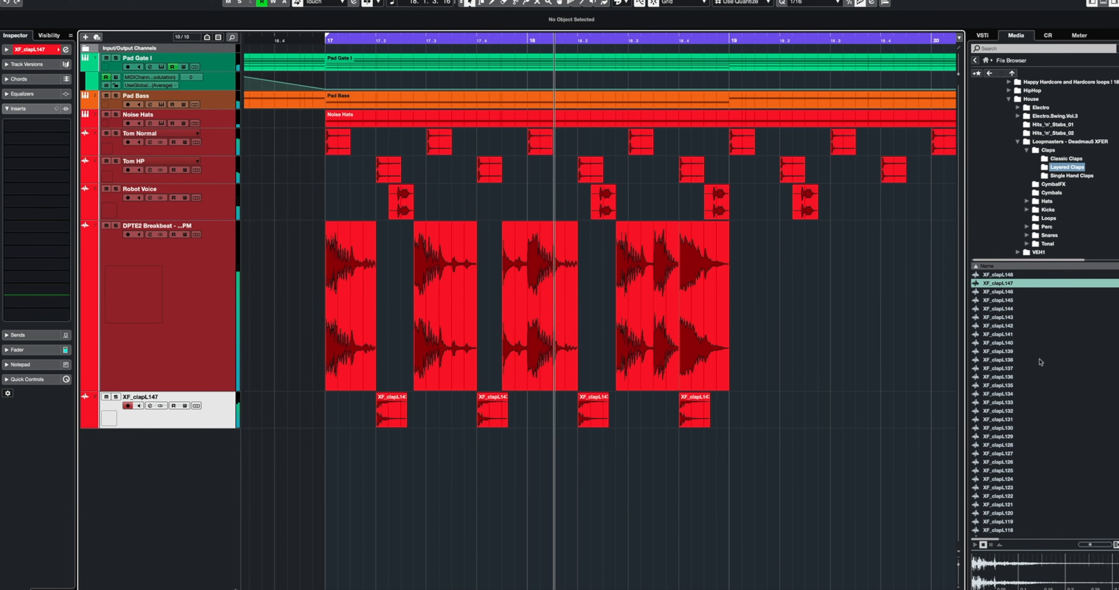
Step: Open the Layered snares folder of the Deadmau5 XFER pack and audition its samples from XF_SnrLayer75 down to XF_SnrLayer02
left_click(1049, 236)
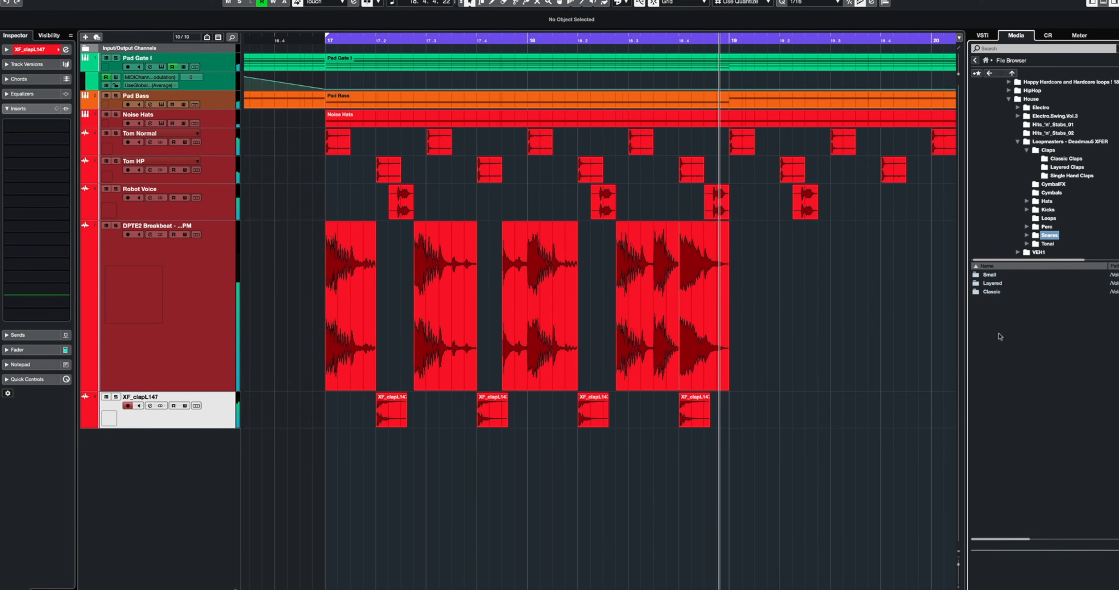
double_click(995, 283)
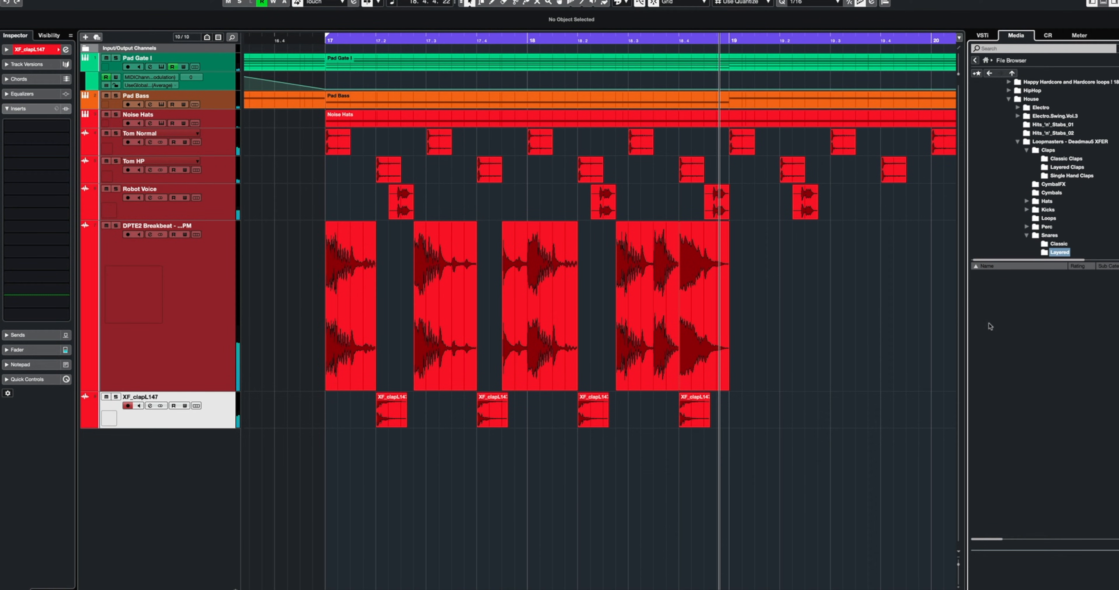
left_click(993, 361)
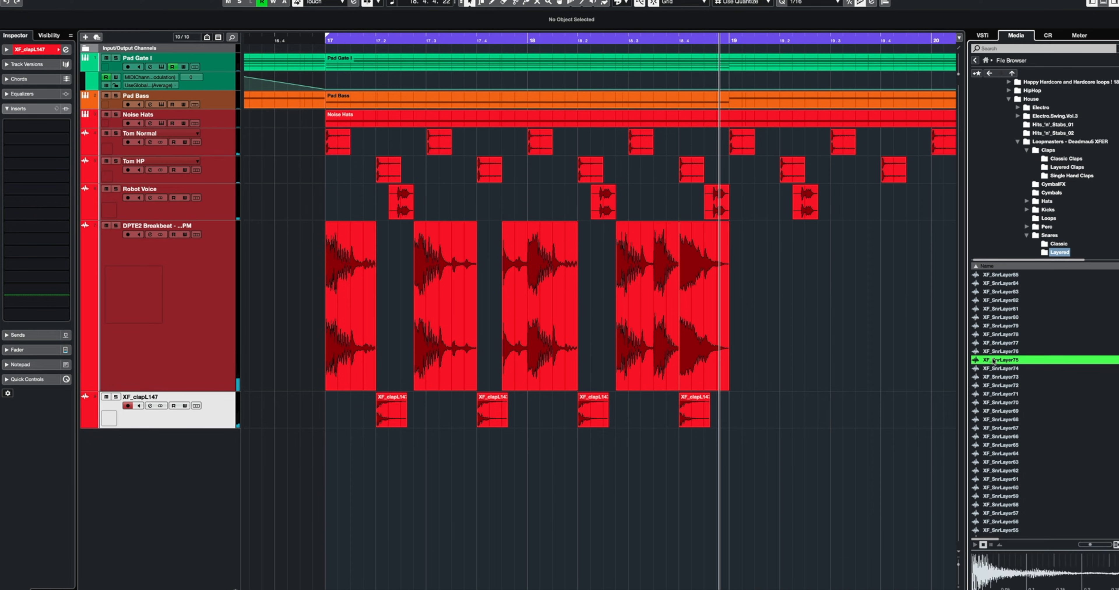
key("Down")
key("Down")
key("Down")
key("Down")
key("Down")
key("Down")
key("Down")
key("Down")
key("Down")
key("Down")
key("Down")
key("Down")
key("Down")
key("Down")
key("Down")
key("Down")
key("Down")
key("Down")
key("Down")
key("Down")
key("Down")
key("Down")
key("Down")
key("Down")
key("Down")
key("Down")
key("Down")
key("Down")
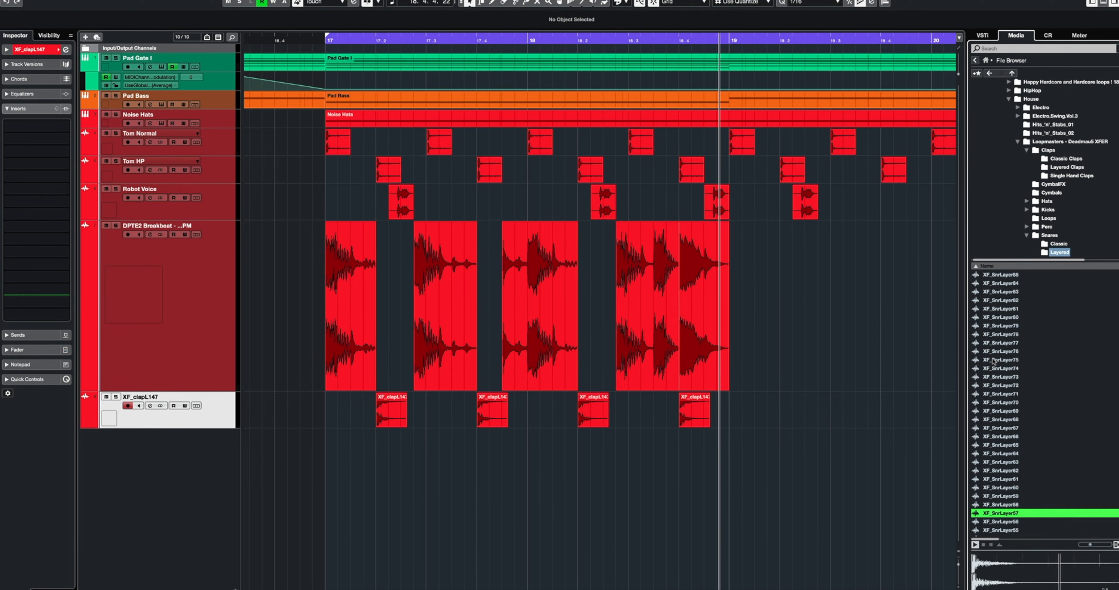
key("Down")
key("Down")
key("Down")
key("Down")
key("Down")
key("Down")
key("Down")
key("Down")
key("Down")
key("Down")
key("Down")
key("Down")
key("Down")
key("Down")
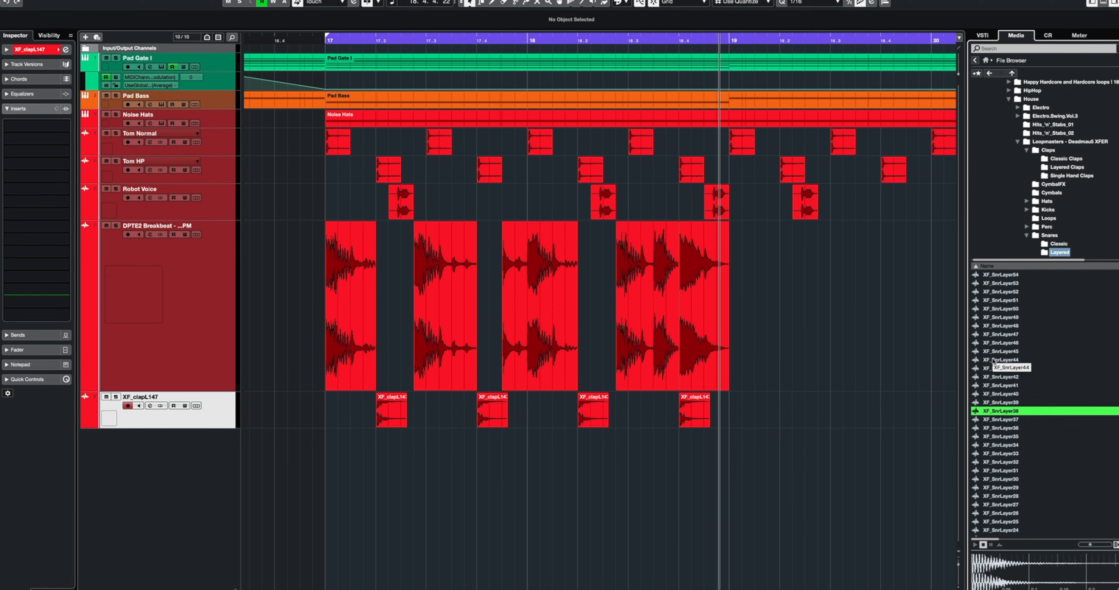
key("Down")
key("Down")
key("Down")
key("Down")
key("Down")
key("Down")
key("Down")
key("Down")
key("Down")
key("Down")
key("Down")
key("Down")
key("Down")
key("Down")
key("Down")
key("Down")
key("Down")
key("Down")
key("Down")
key("Down")
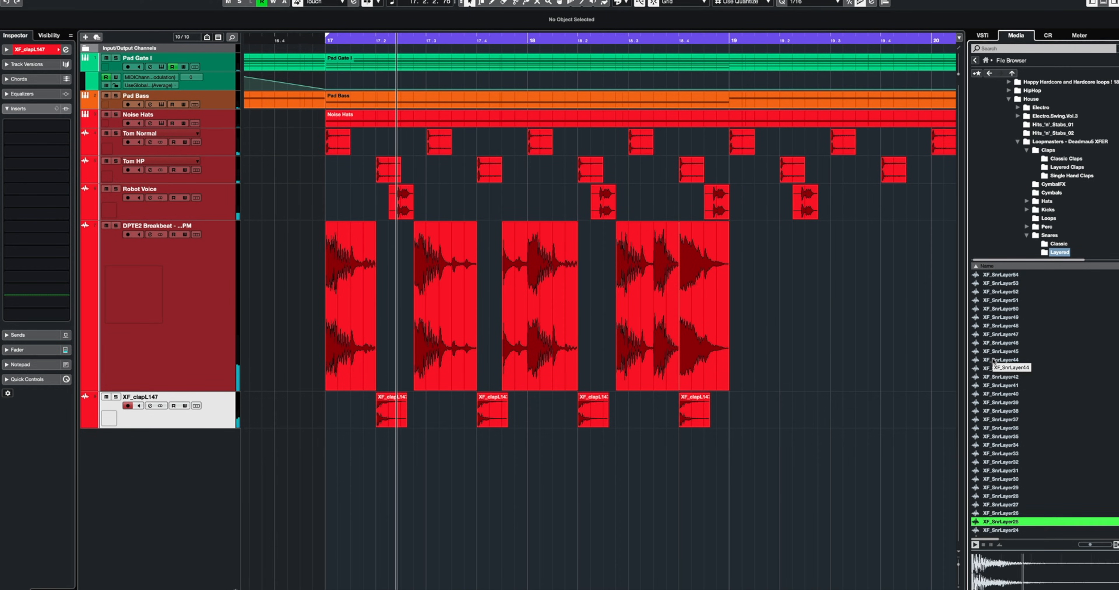
key("Down")
key("Down")
key("Down")
key("Down")
key("Down")
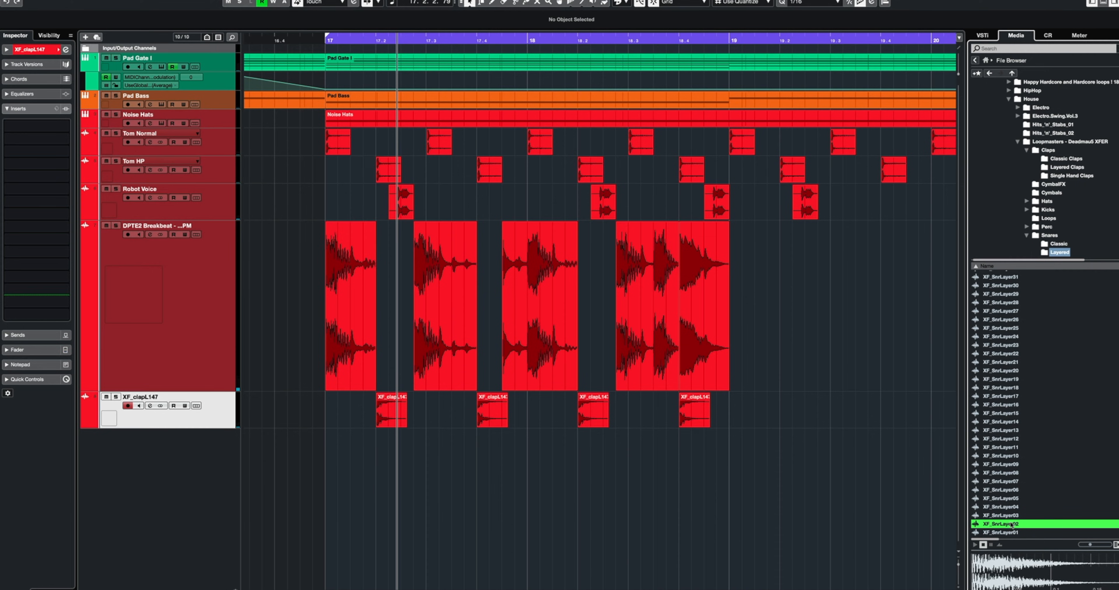
Step: Place XF_SnrLayer02 at 17.2 on a new track below the clap and copy it to 17.4, 18.2 and 18.4
left_click_drag(1011, 525, 376, 449)
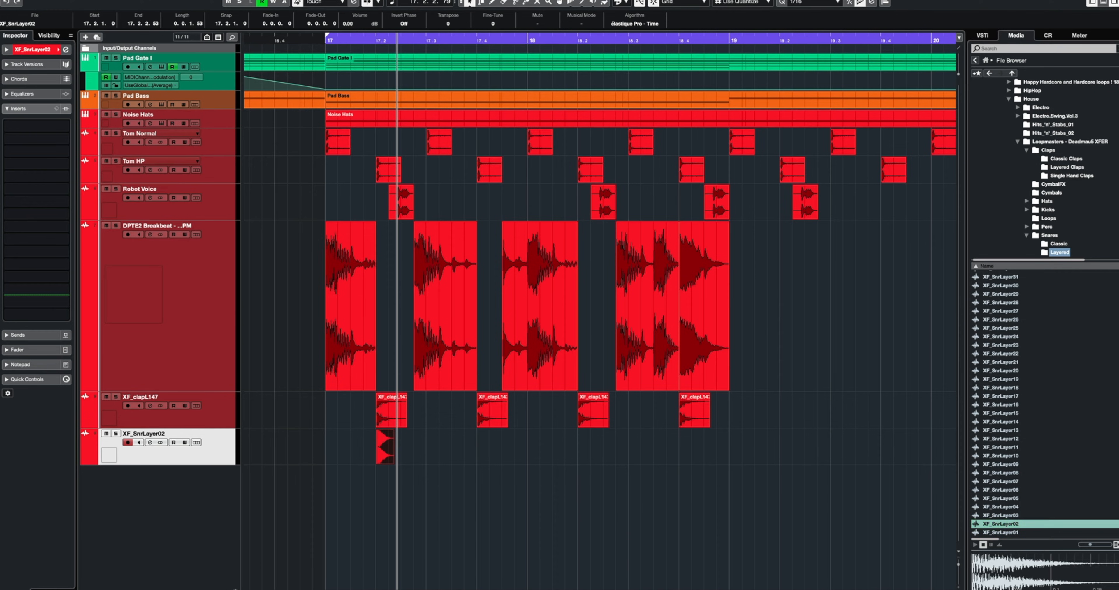
key("space")
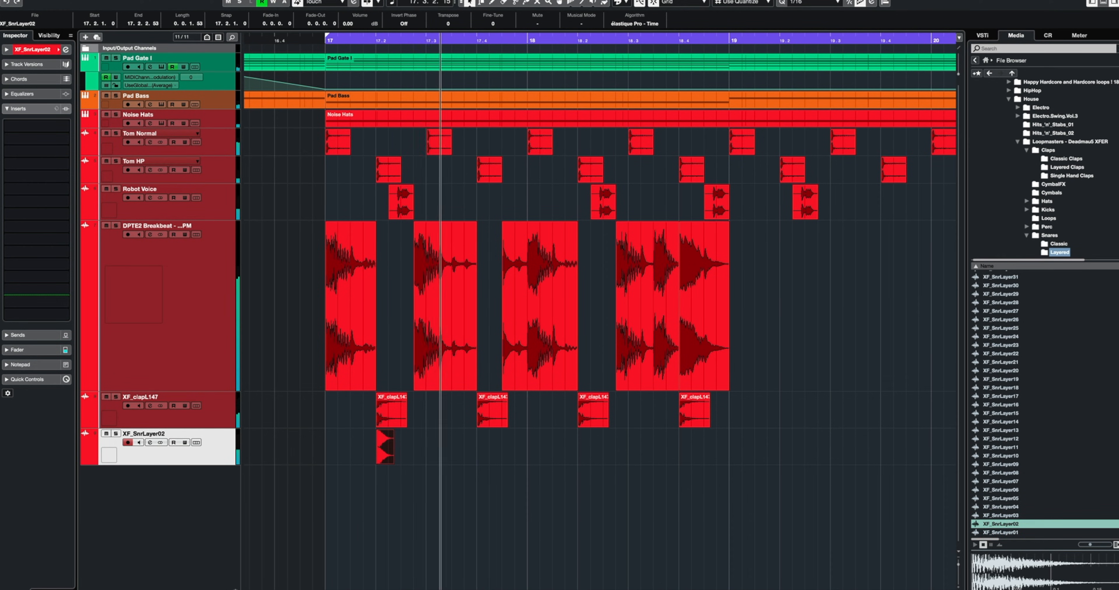
key("space")
key("space")
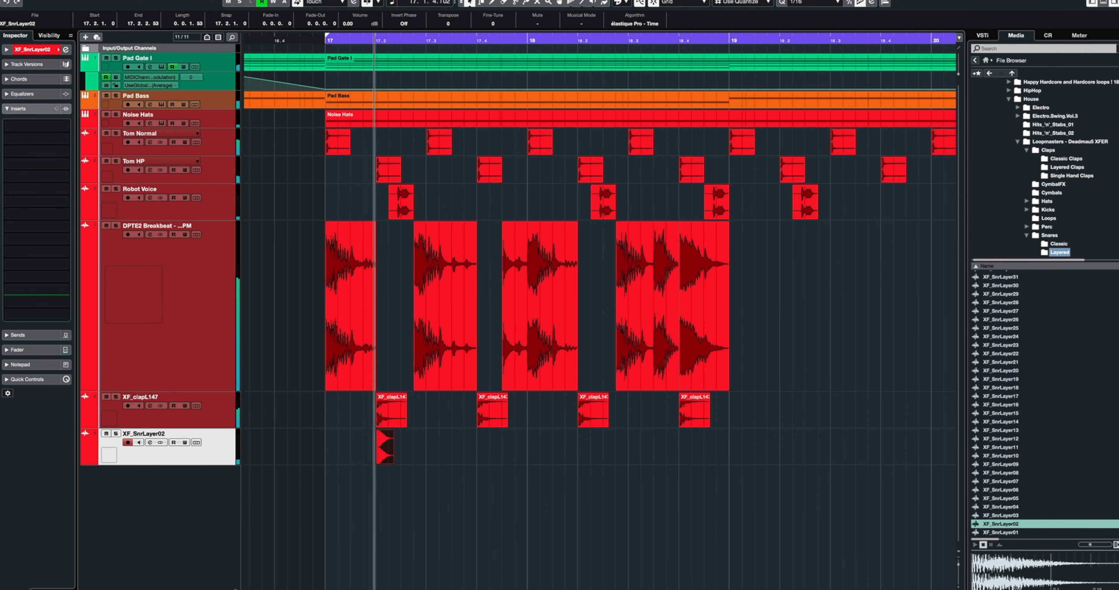
left_click_drag(386, 447, 590, 448)
left_click_drag(588, 449, 692, 451)
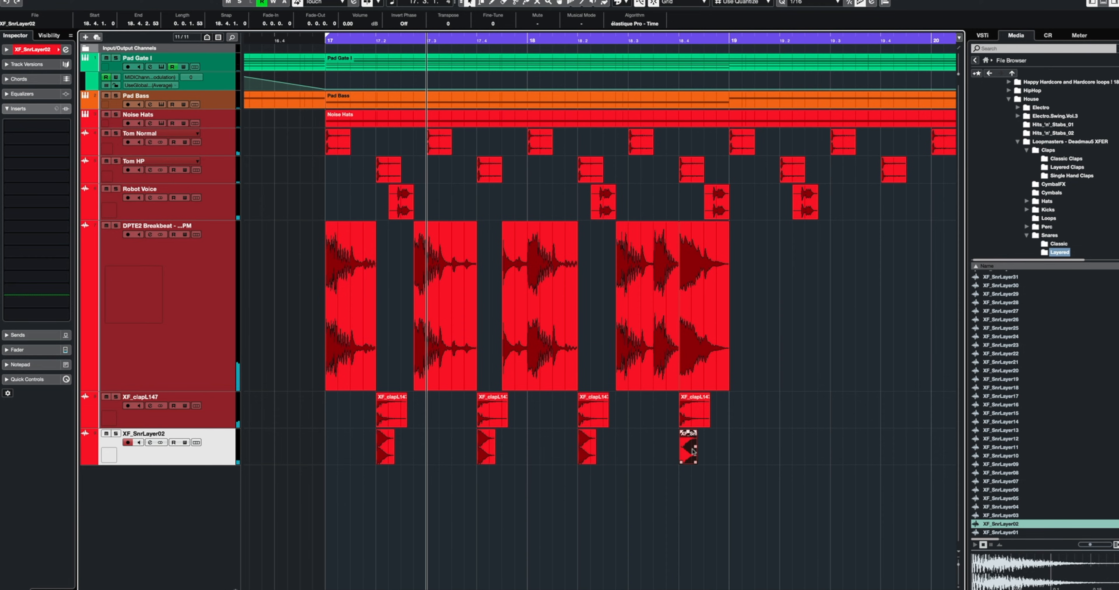
Step: Collapse the House samples folder and open VDUB1 Snares in the Dubstep pack Vengeance Essential Dubstep Vol.1
scroll(1004, 360, "up", 10)
scroll(1066, 184, "up", 10)
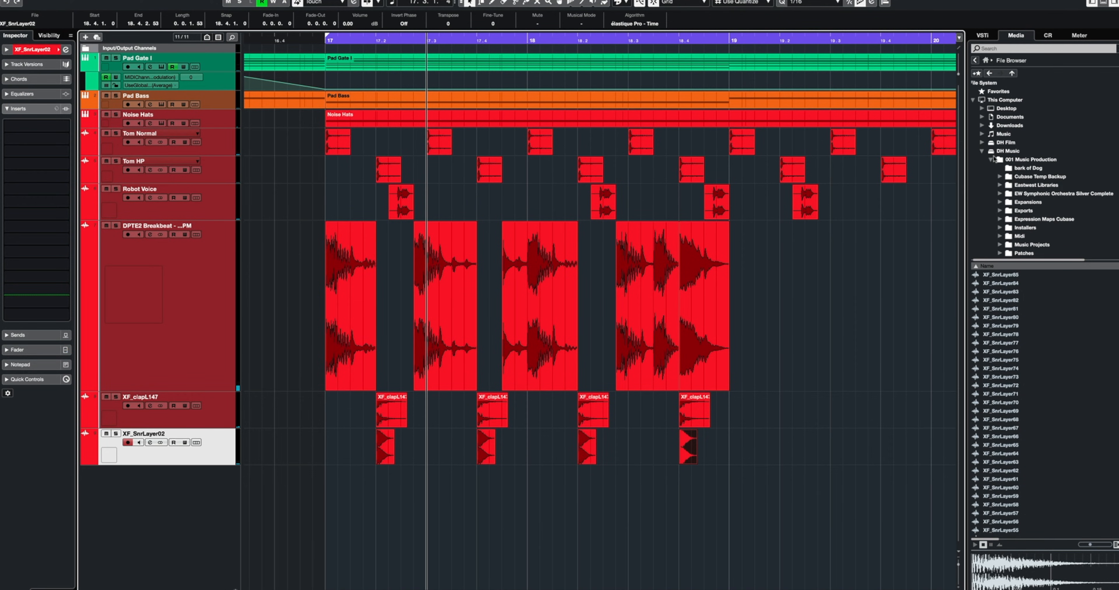
scroll(1008, 183, "down", 3)
left_click(1008, 183)
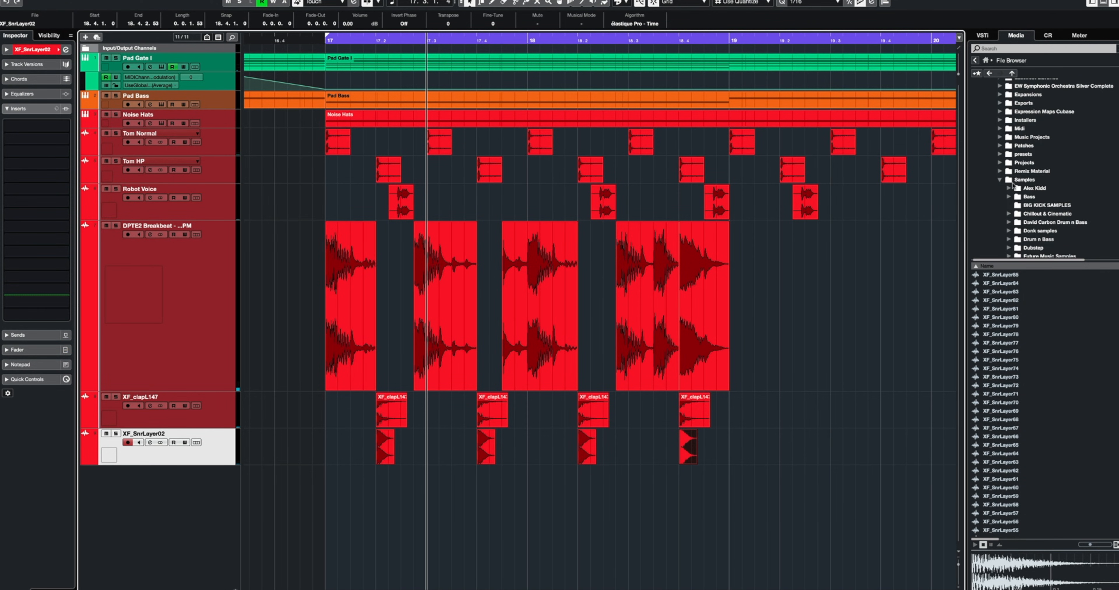
scroll(1004, 187, "down", 10)
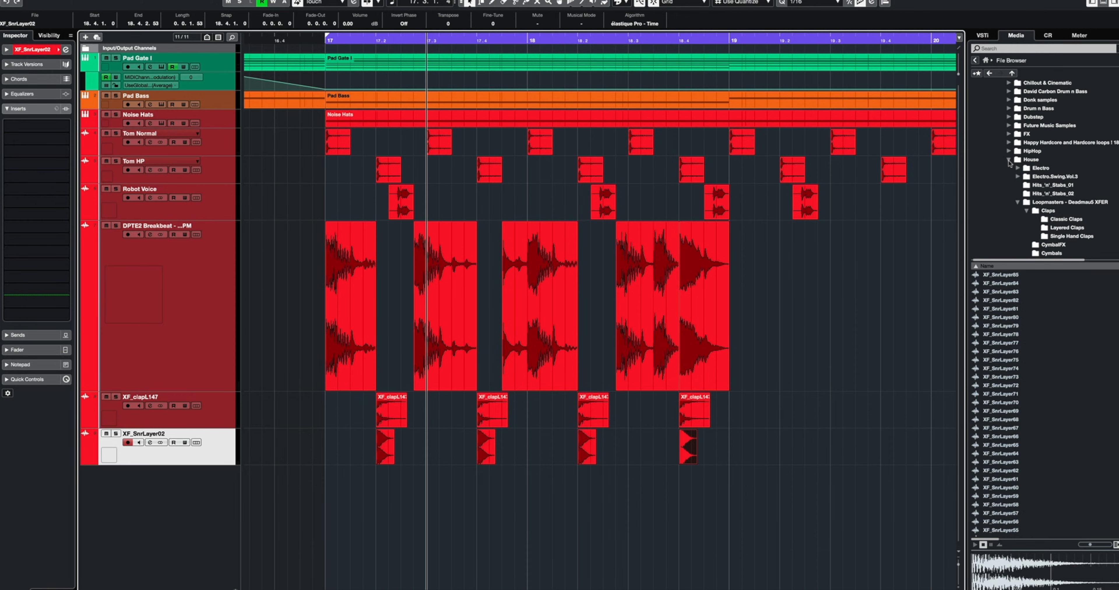
left_click(1008, 160)
left_click(1008, 117)
left_click(1053, 126)
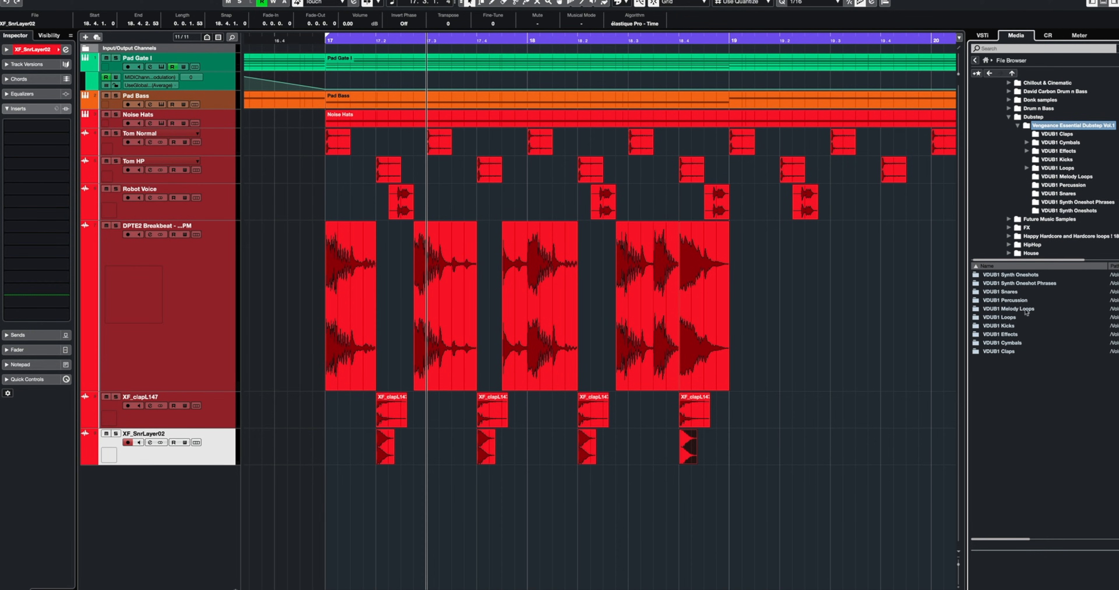
left_click(1009, 294)
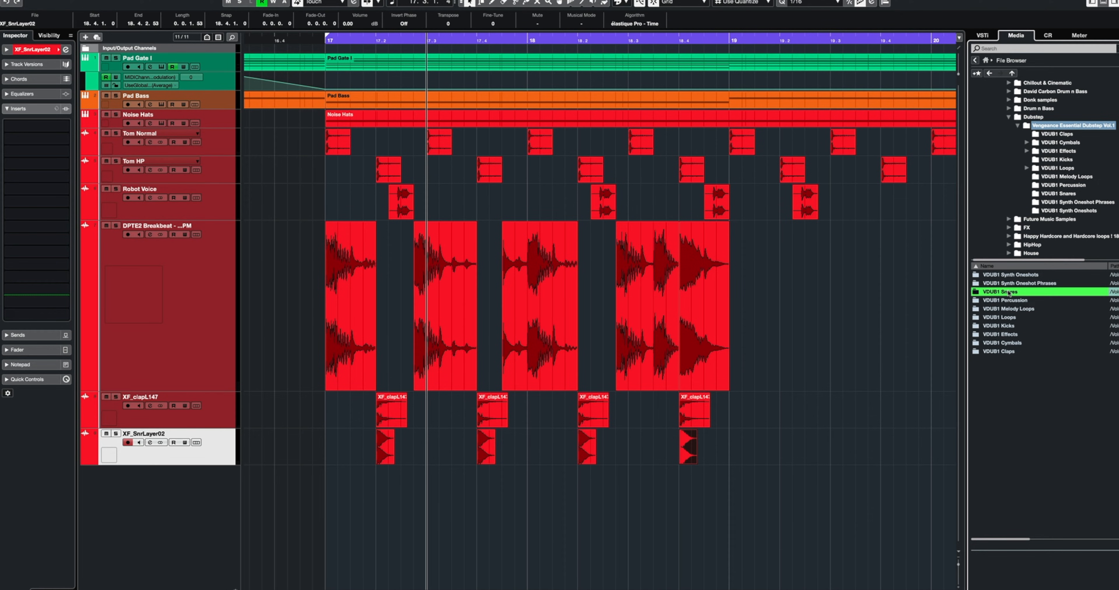
double_click(1023, 295)
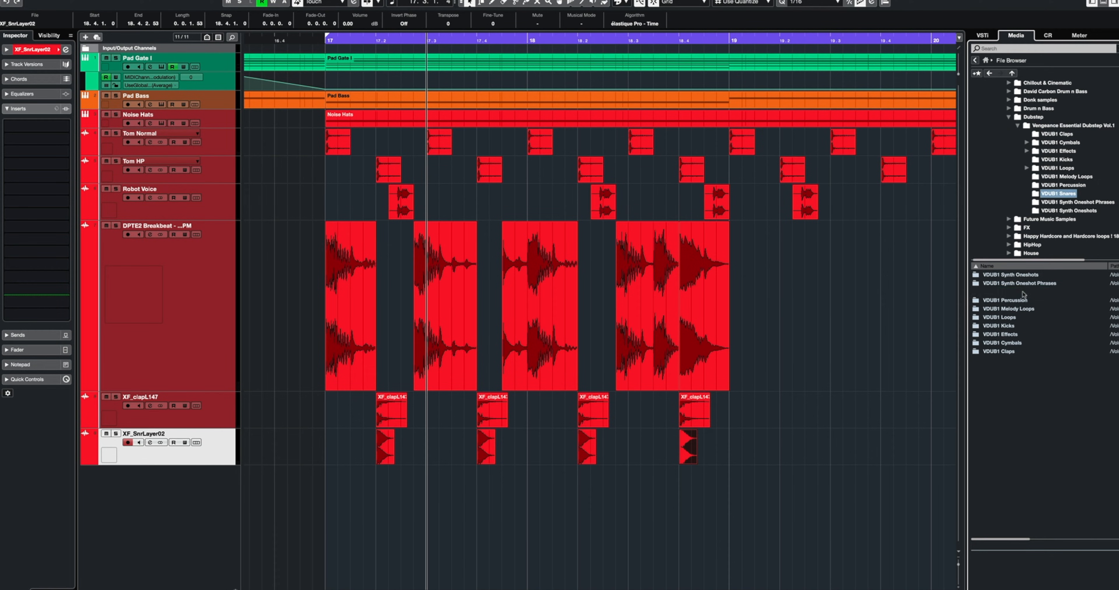
Step: Sort the snare samples in ascending order and audition them from VDUB1 Snare 001 to VDUB1 Snare 010
left_click(1009, 285)
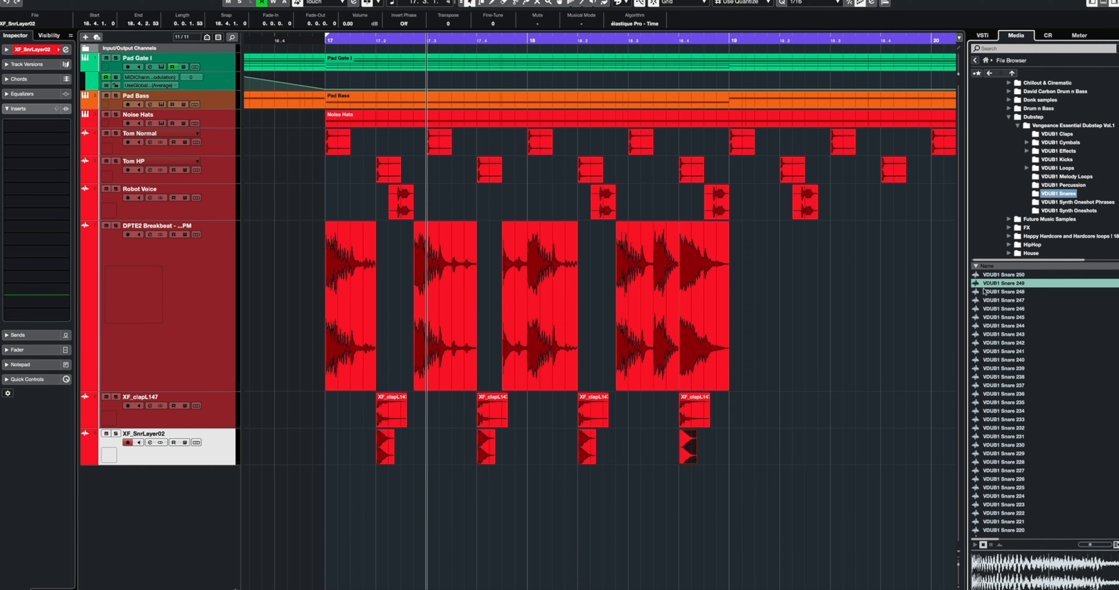
left_click(974, 266)
left_click(998, 275)
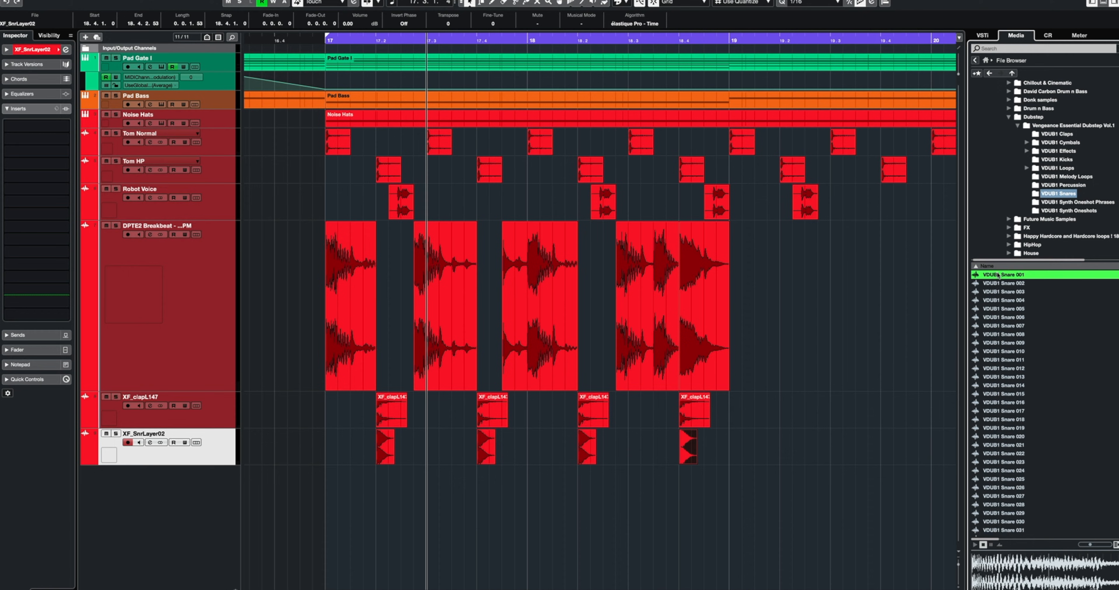
key("Down")
key("Down")
key("Down")
key("Down")
key("Down")
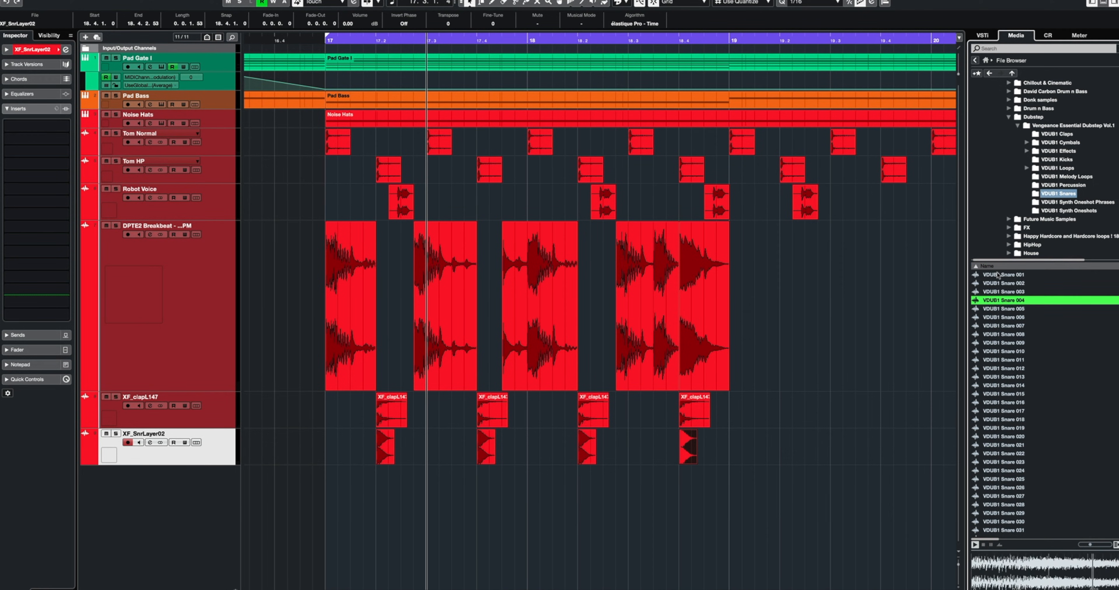
key("Down")
key("Down")
key("Down")
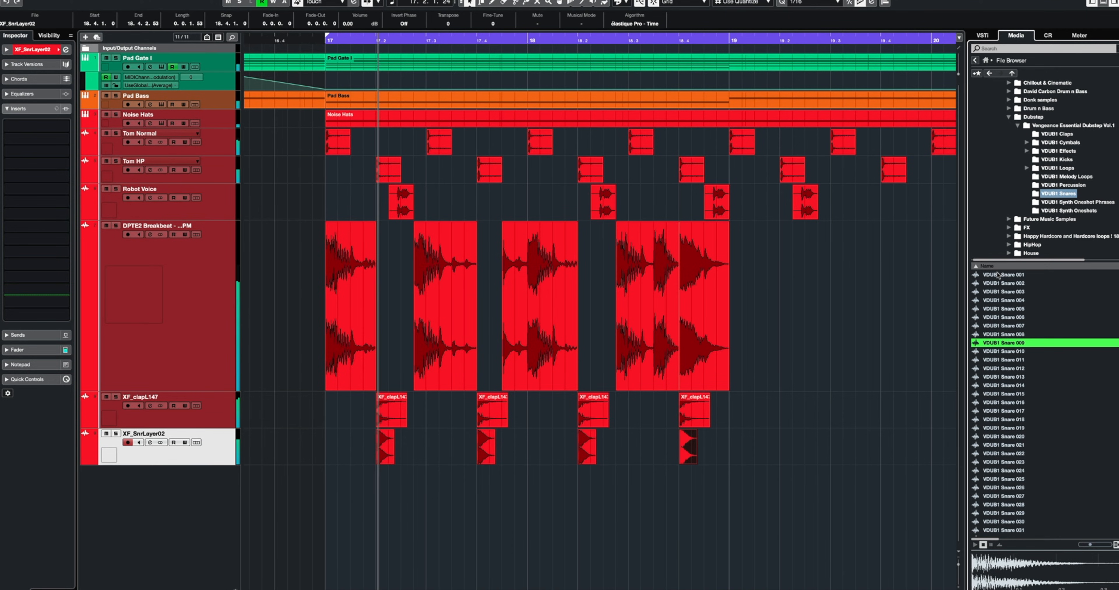
key("Down")
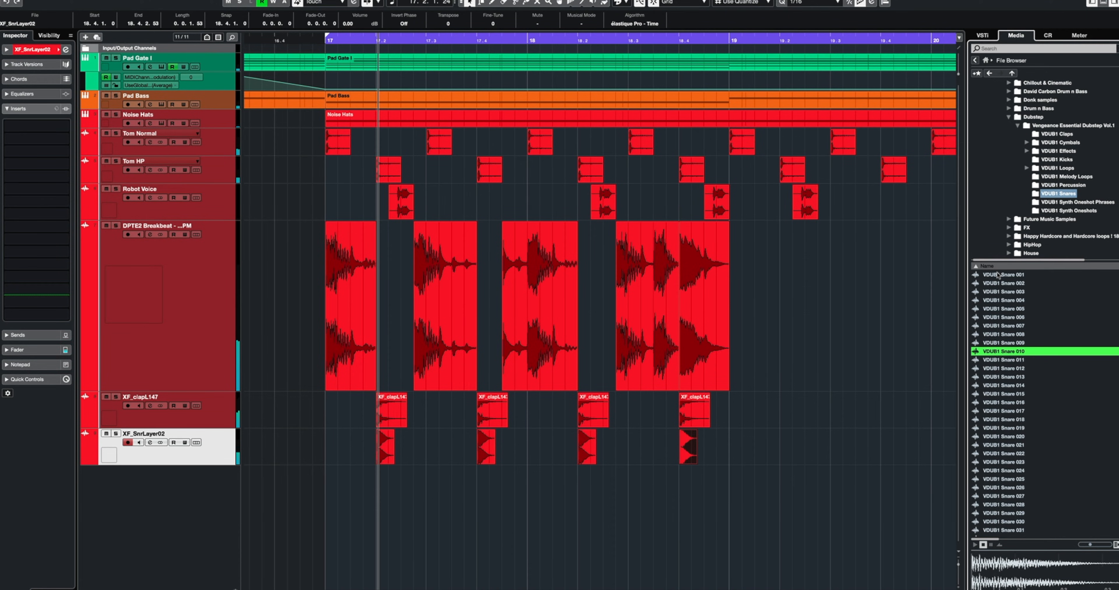
Step: Place VDUB1 Snare 010 at 17.2 on a new track and VDUB1 Snare 003 at 19.1.3 on the same track
left_click_drag(1011, 355, 379, 480)
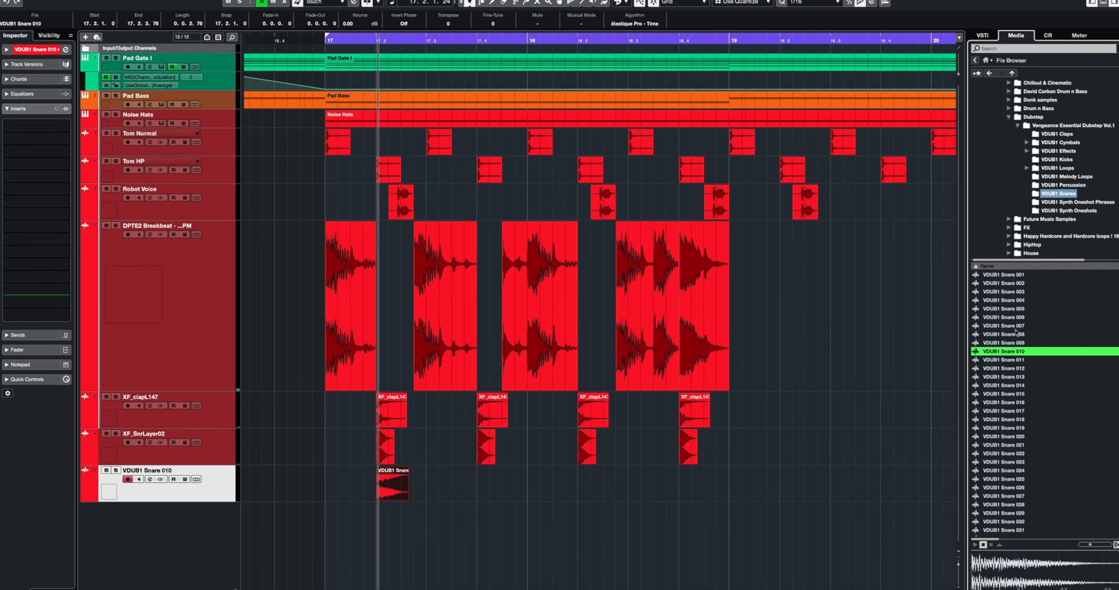
left_click(1017, 275)
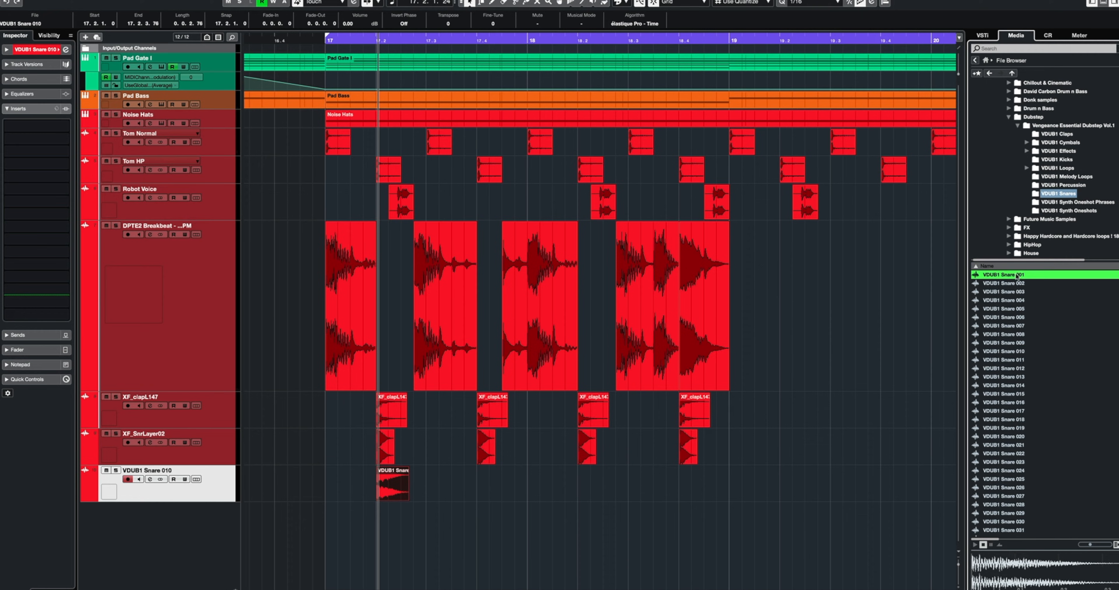
key("Down")
key("Down")
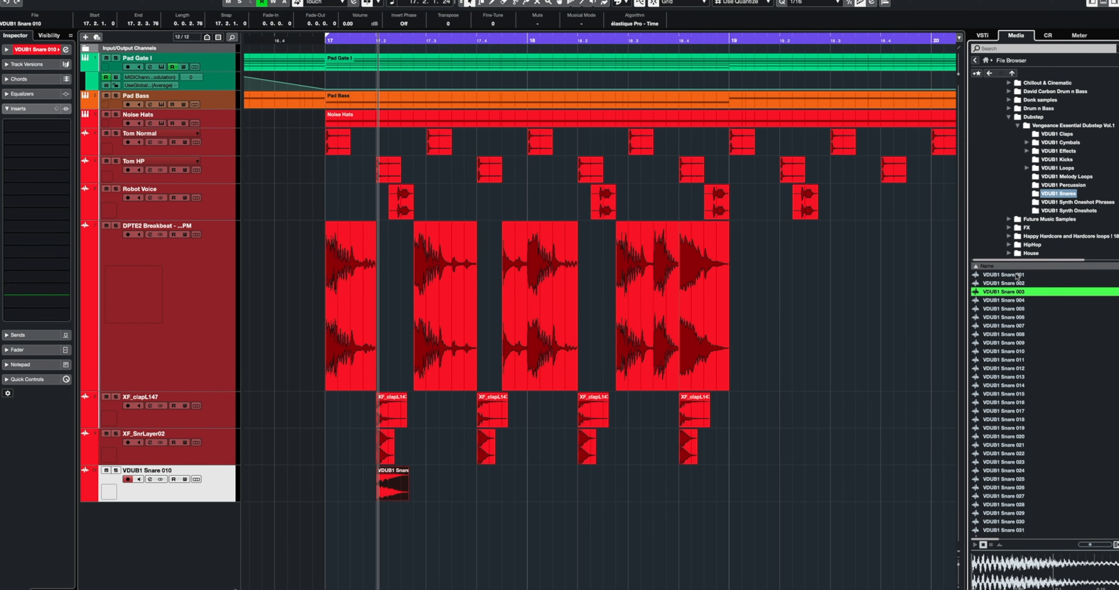
left_click_drag(1008, 290, 756, 481)
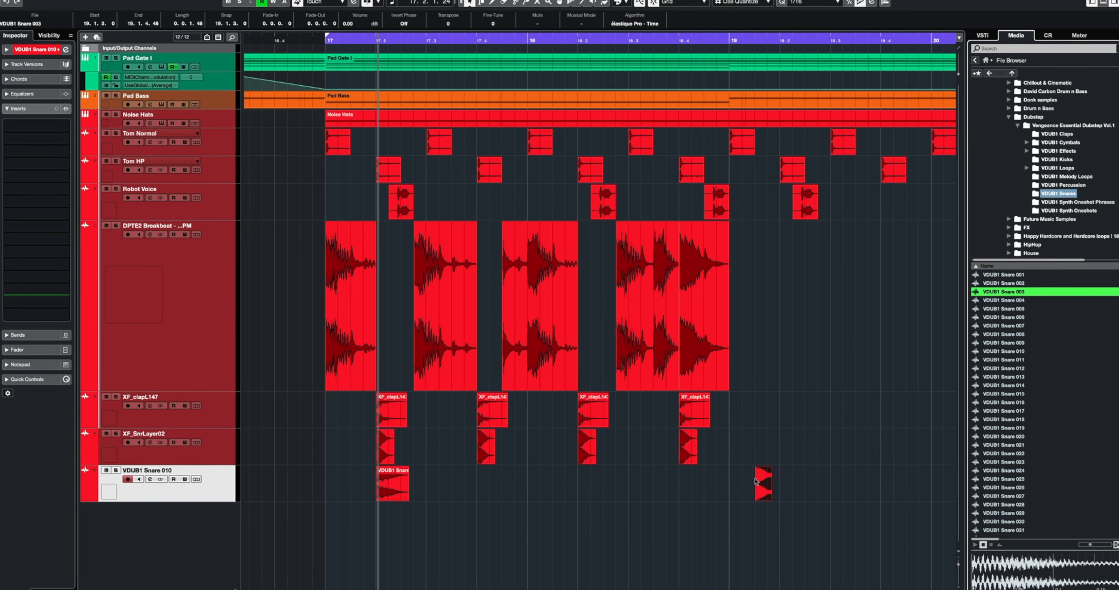
Step: Copy VDUB1 Snare 010 to 17.4, 18.2 and 18.4, and play bars 17 to 19 as a loop
left_click_drag(408, 492, 696, 493)
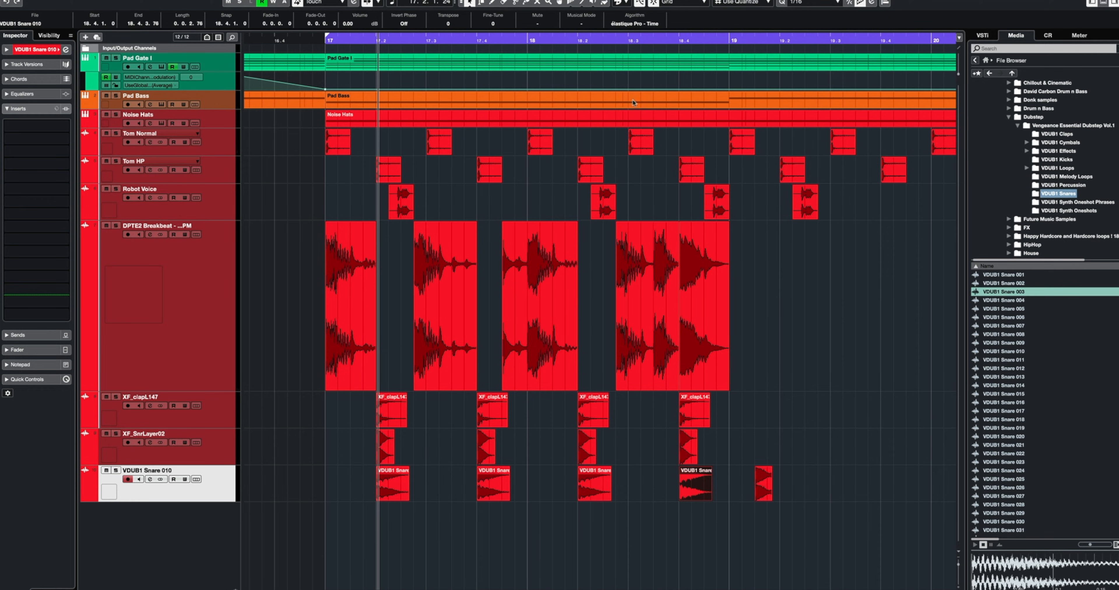
left_click(729, 40, "alt")
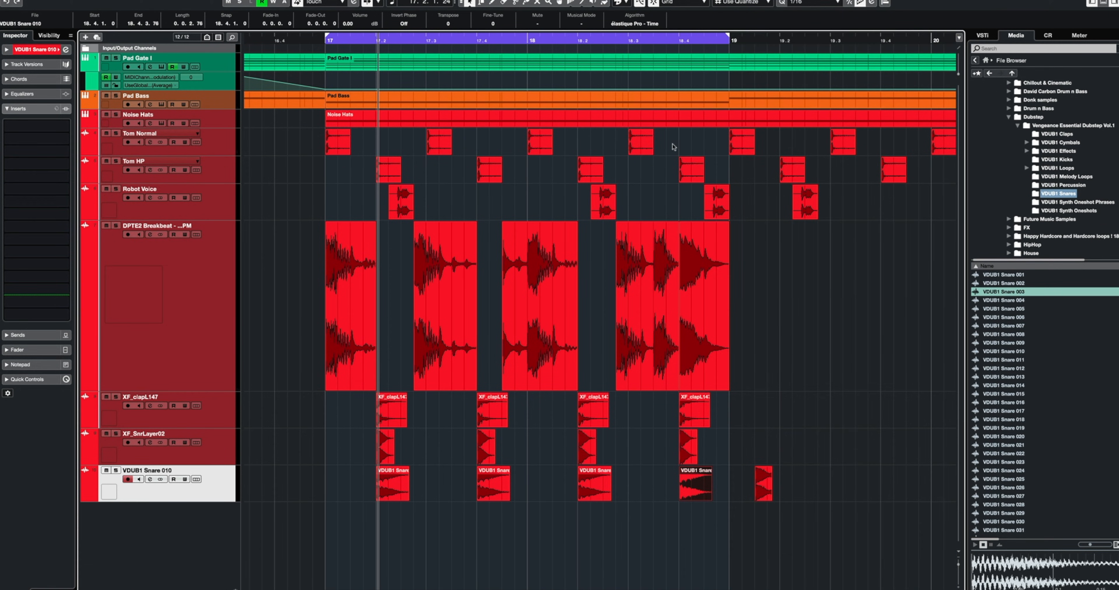
key("KP_1")
key("space")
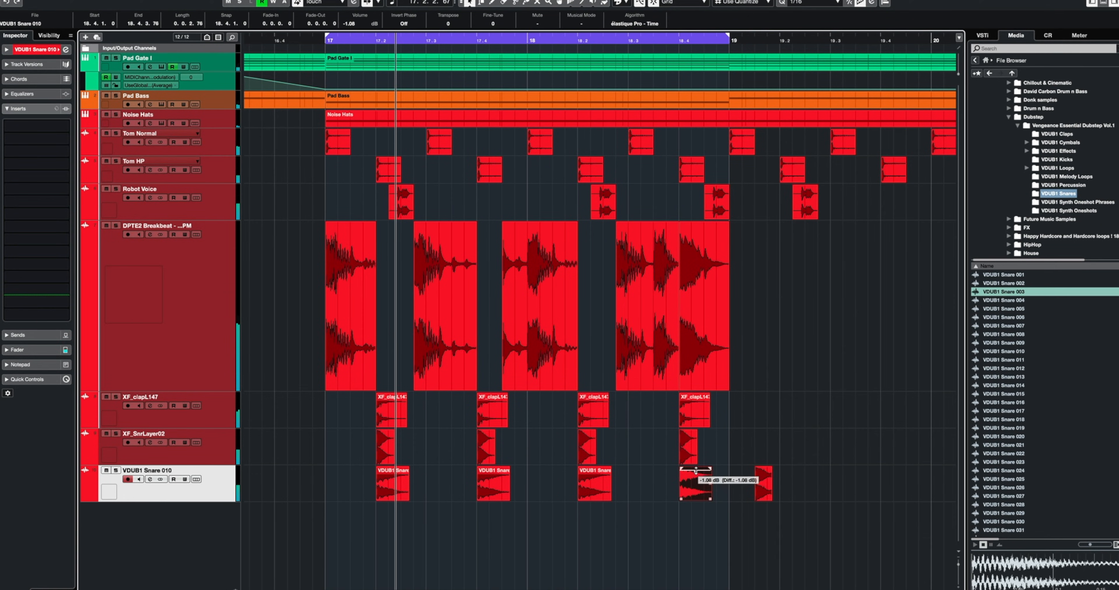
left_click(680, 523)
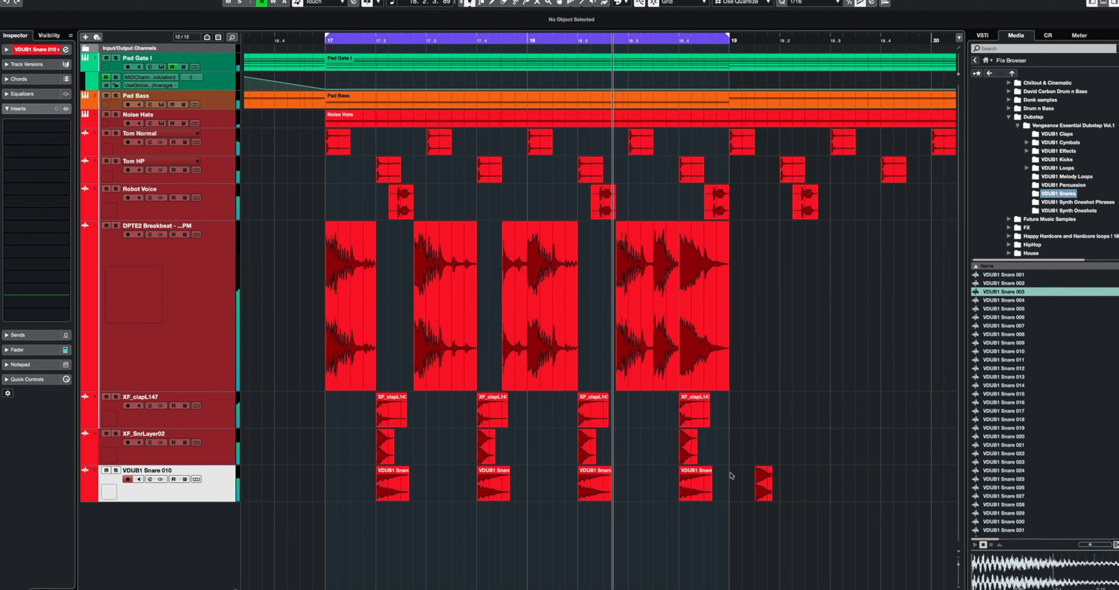
Step: Move the VDUB1 Snare 003 clip from 19.1.3 to 18.4.4 and trim its end to bar 19
left_click(782, 344)
key("g")
key("g")
key("g")
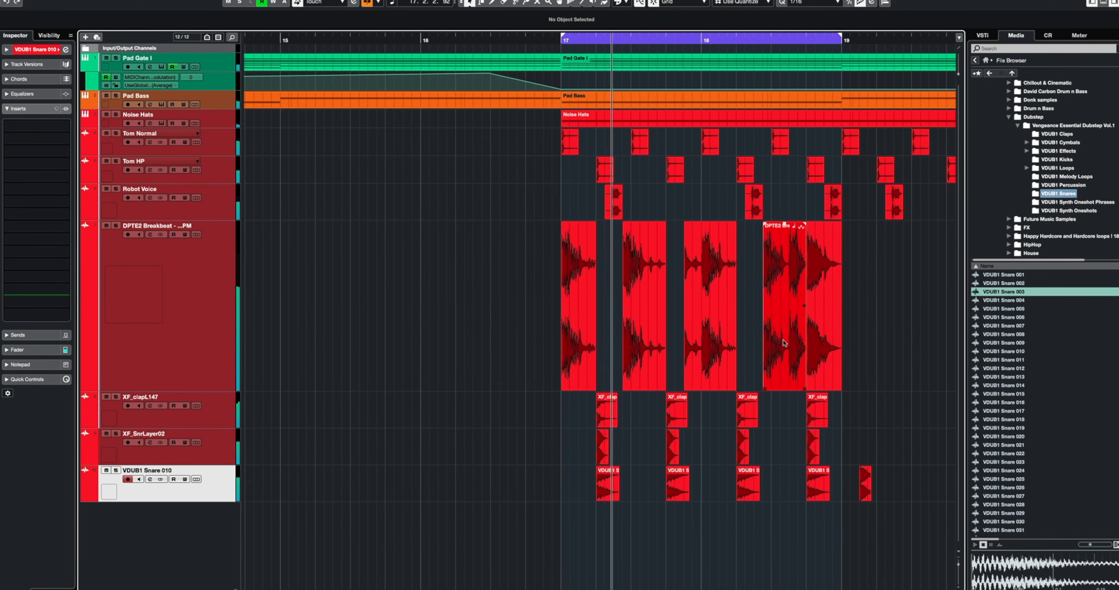
scroll(755, 374, "right", 5)
scroll(754, 371, "left", 4)
key("g")
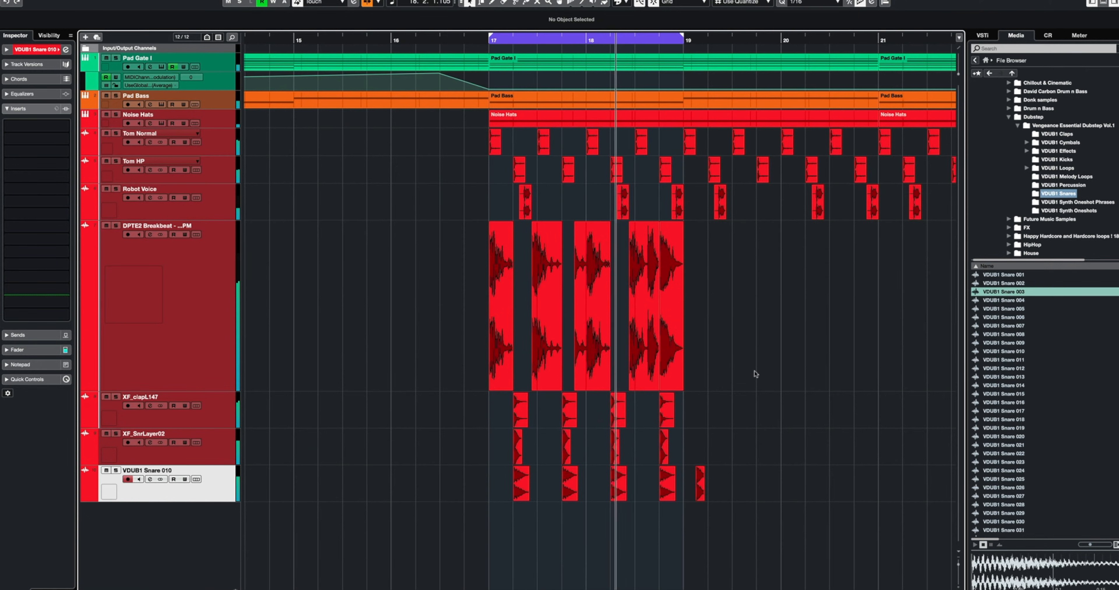
left_click_drag(762, 252, 734, 300)
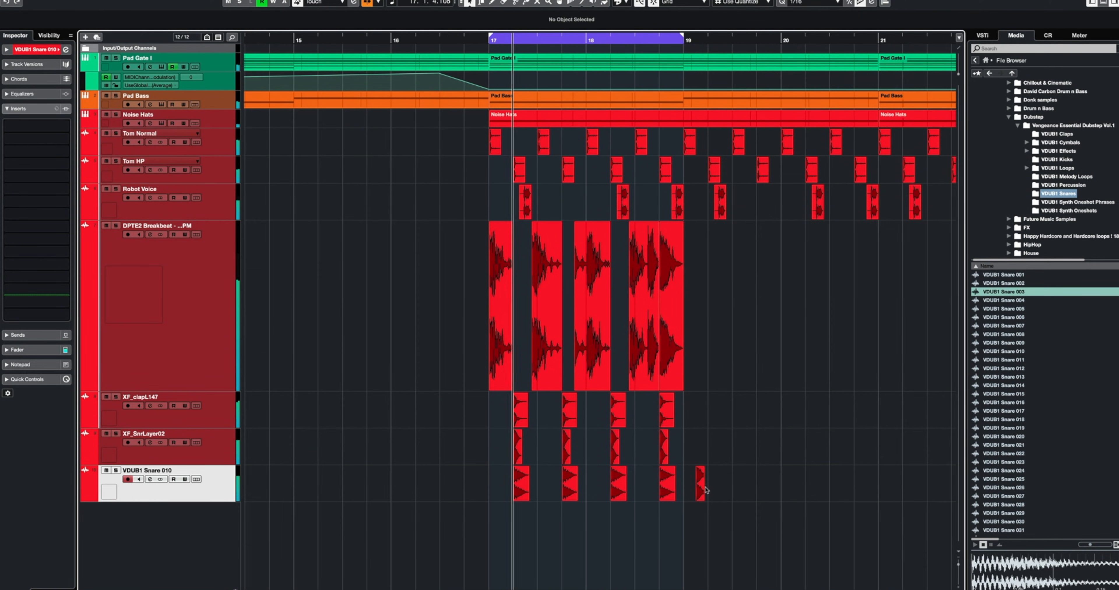
left_click_drag(700, 489, 677, 490)
key("h")
key("h")
key("h")
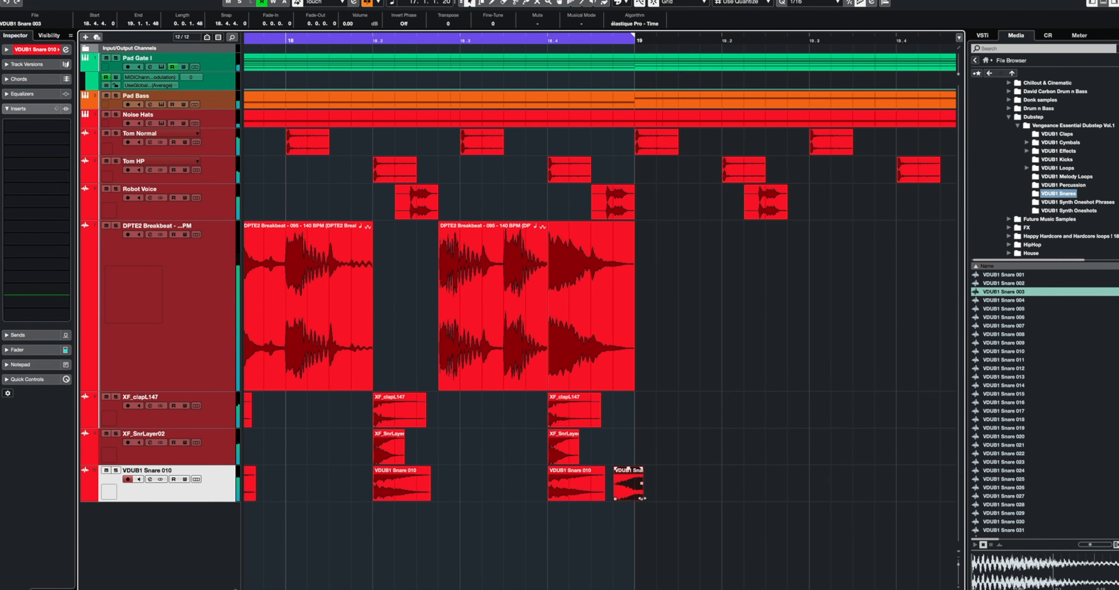
left_click_drag(644, 499, 636, 499)
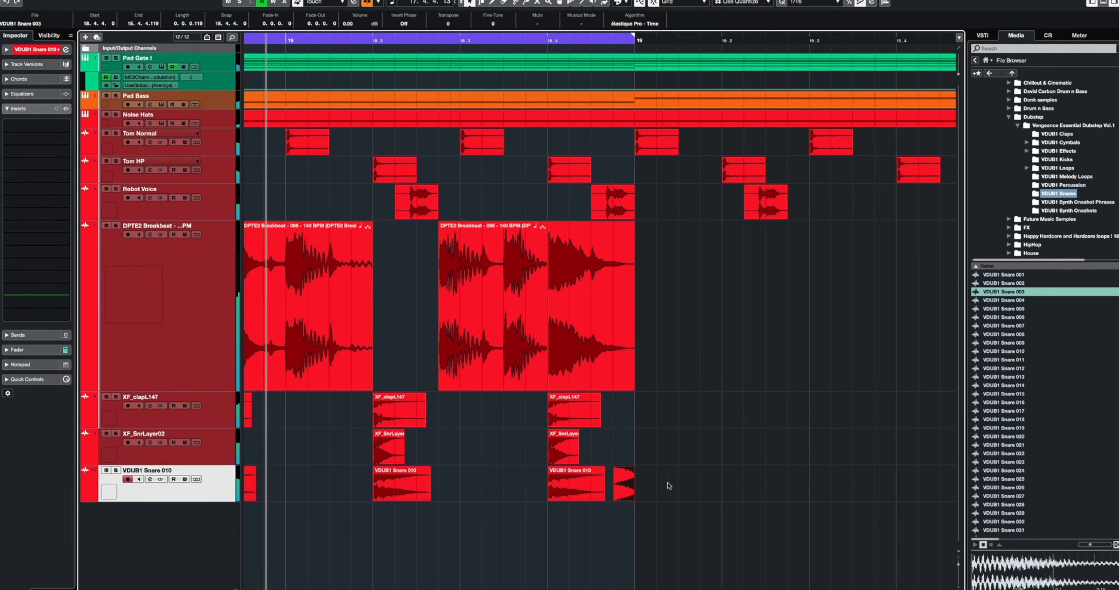
scroll(681, 478, "left", 2)
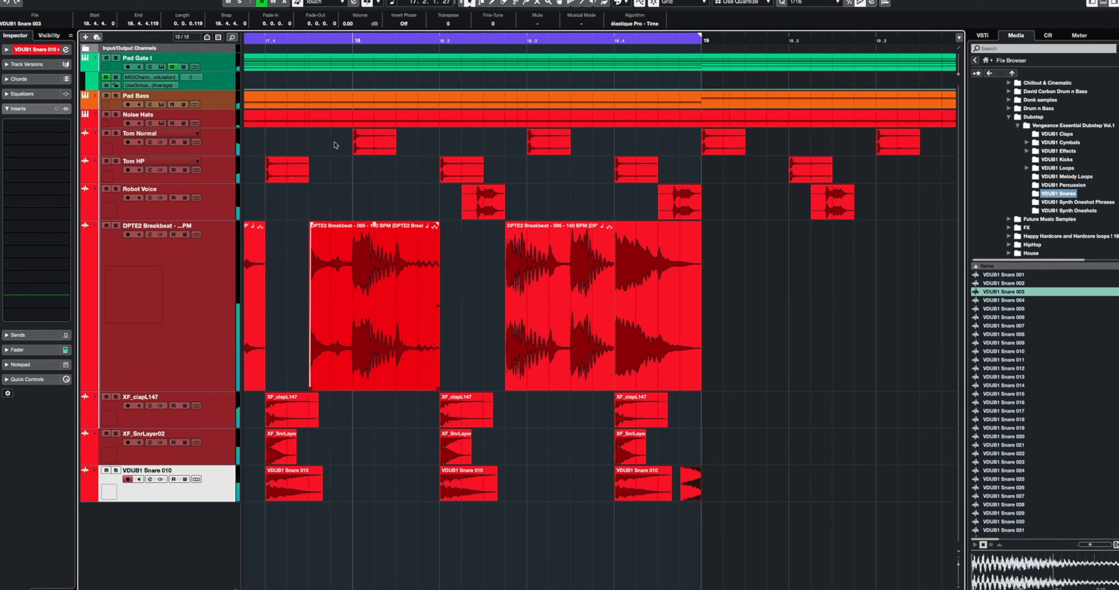
Step: Convert the breakbeat, both VDUB1 snares, XF_SnrLayer02 and XF_clapL147 in the Pool to 48 kHz stereo interleaved with New + Replace in Pool
left_click(202, 0)
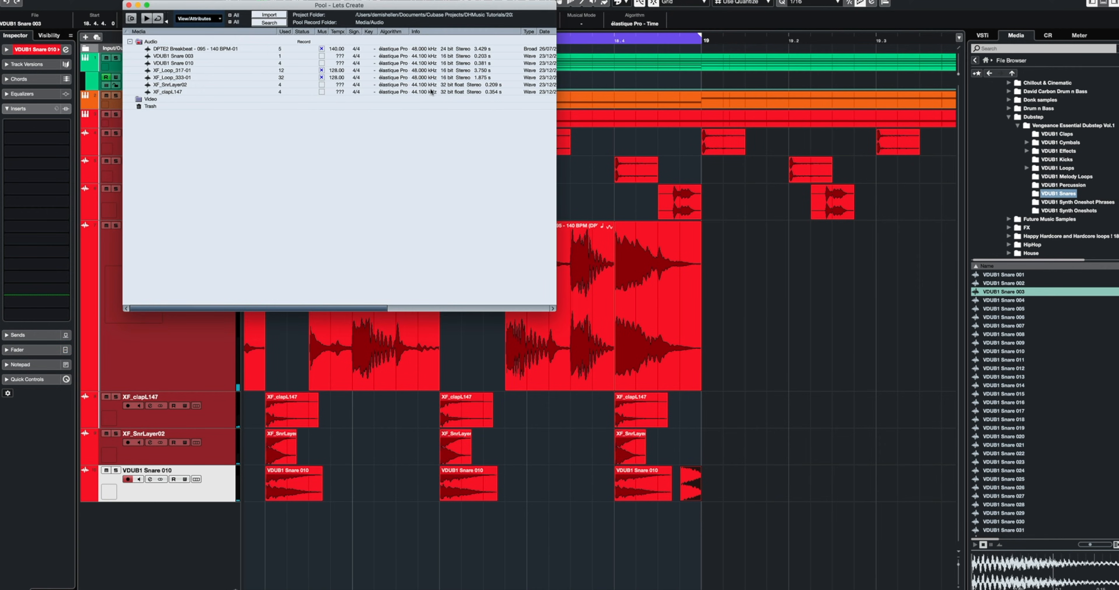
left_click(423, 64)
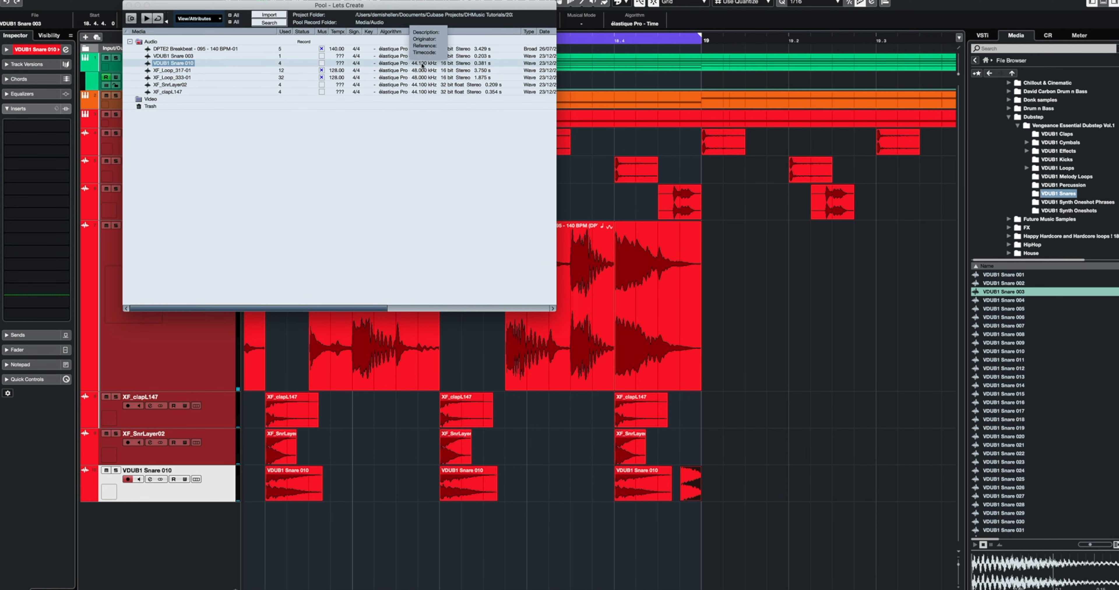
left_click(216, 49, "shift")
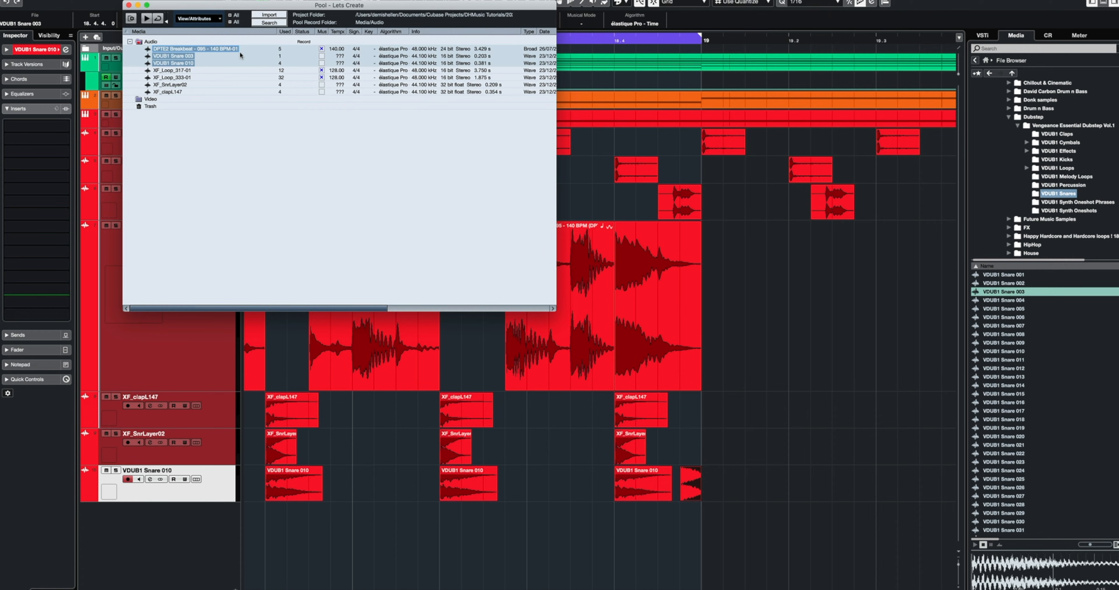
left_click(186, 84, "super")
left_click(182, 92, "super")
right_click(187, 85)
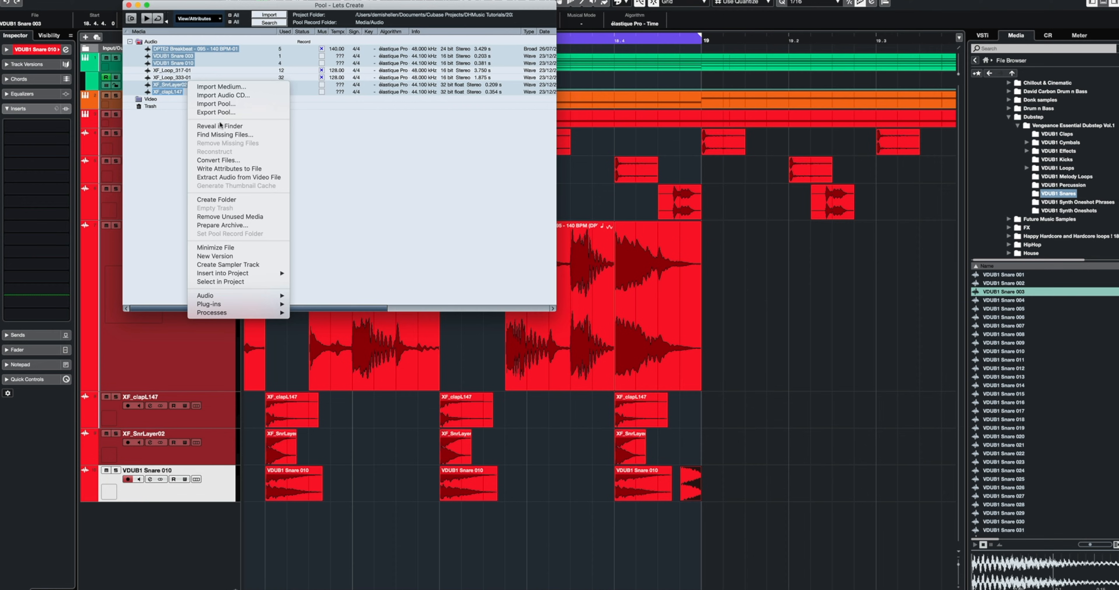
left_click(220, 161)
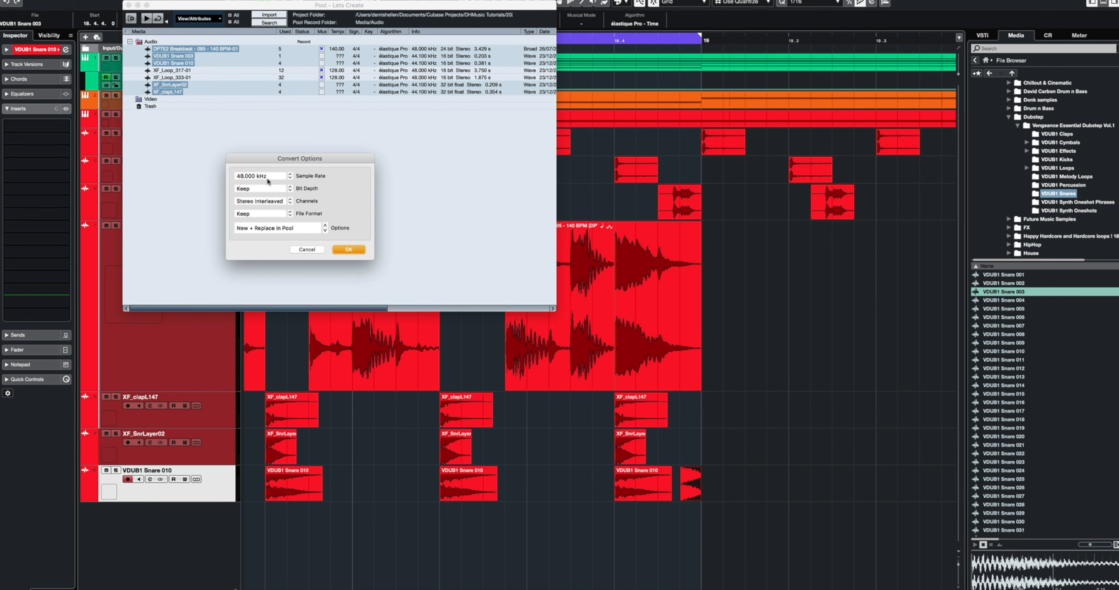
left_click(348, 250)
left_click(617, 182)
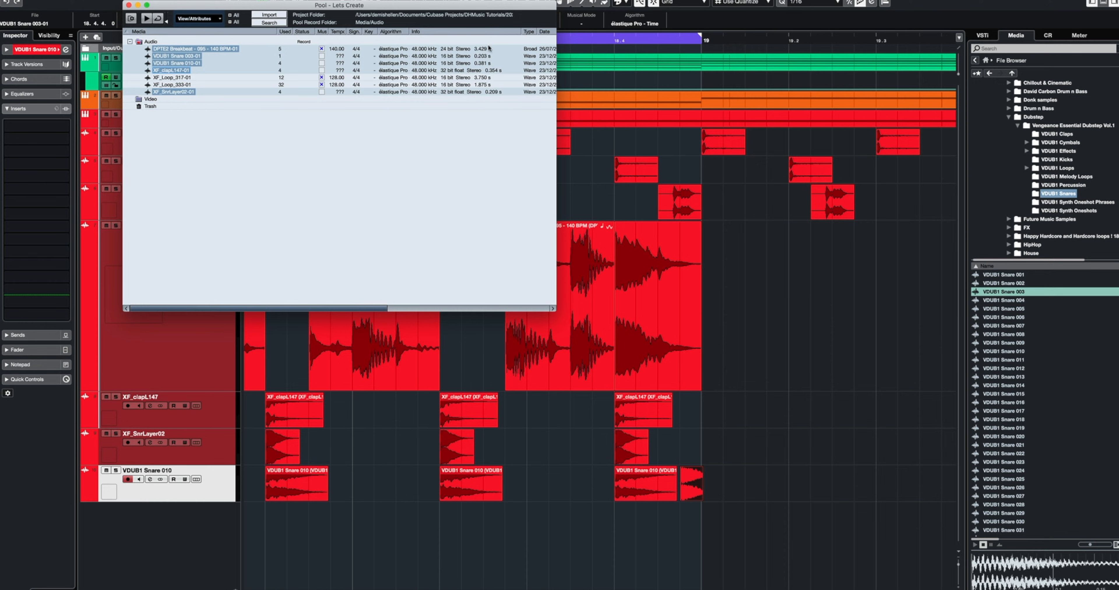
Step: Play the loop from bars 17 to 19 and reduce the height of the DPTE2 Breakbeat track
left_click(757, 314)
key("space")
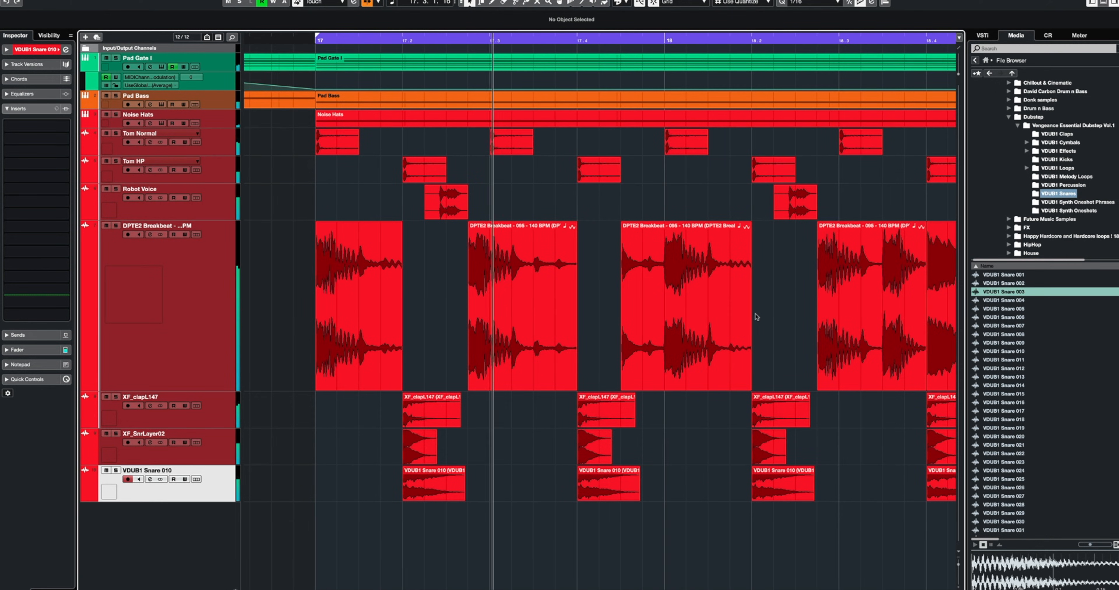
key("g")
key("g")
key("g")
key("g")
scroll(634, 452, "right", 2)
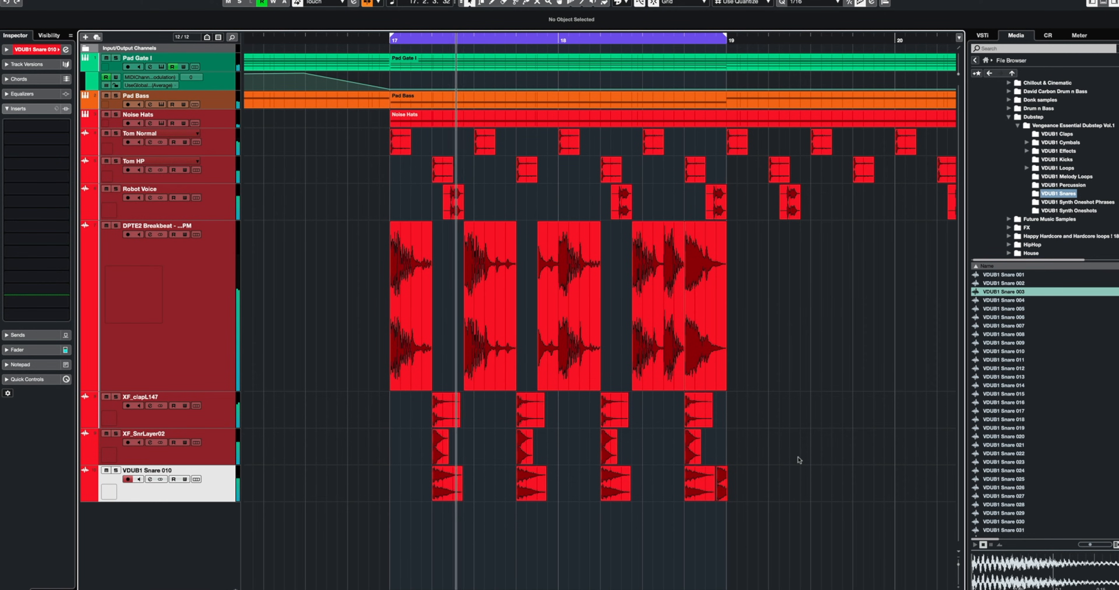
key("g")
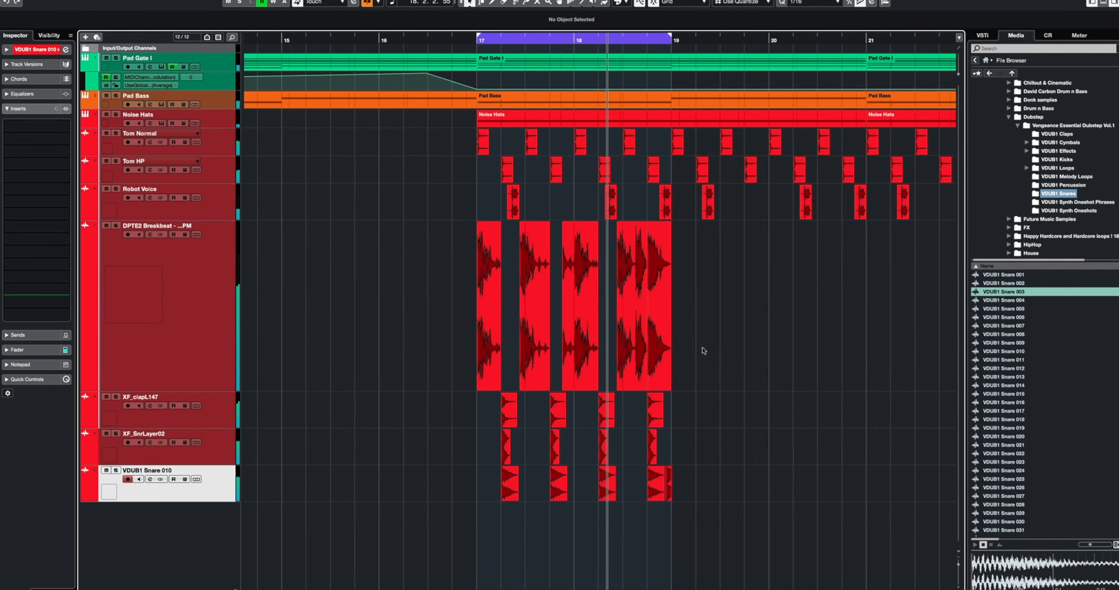
key("g")
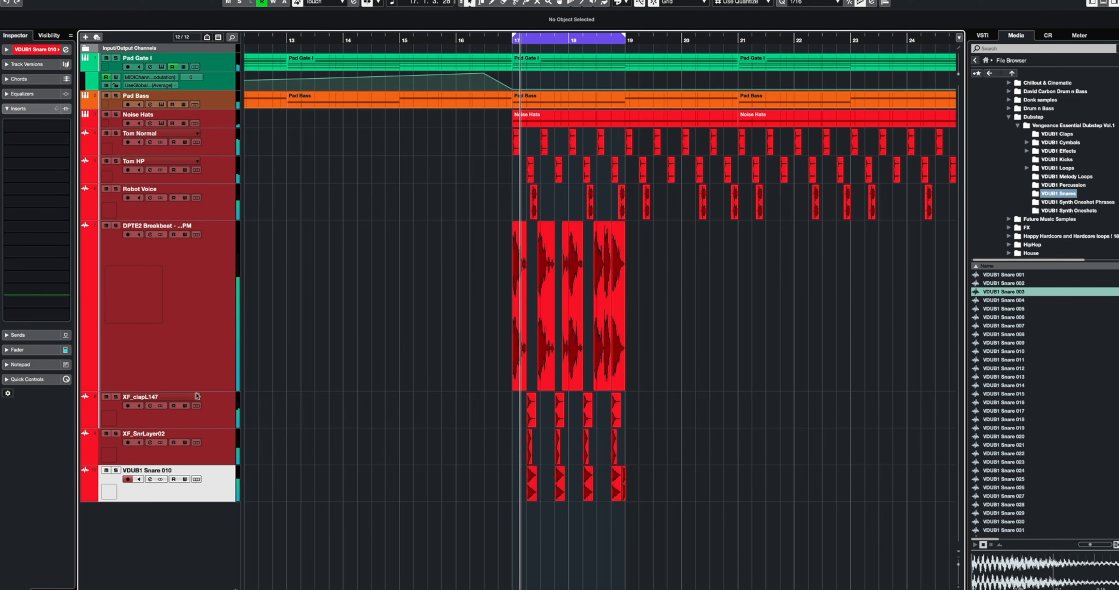
left_click_drag(198, 396, 207, 247)
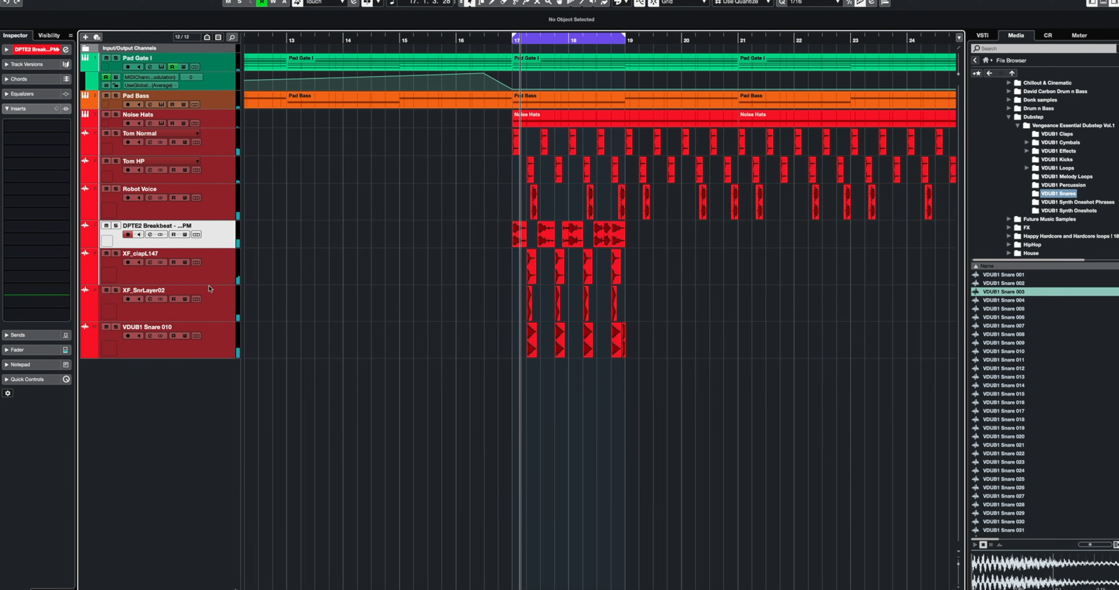
left_click_drag(210, 286, 212, 276)
Step: Add one stereo group track named Drums, routed to Stereo Out and created inside the folder
right_click(845, 367)
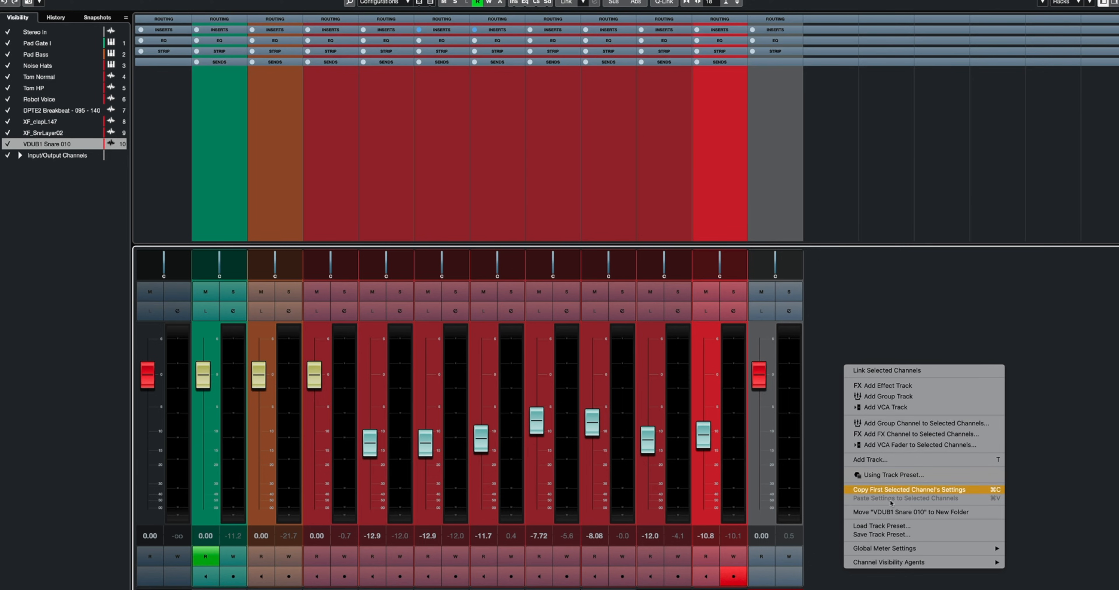
left_click(909, 397)
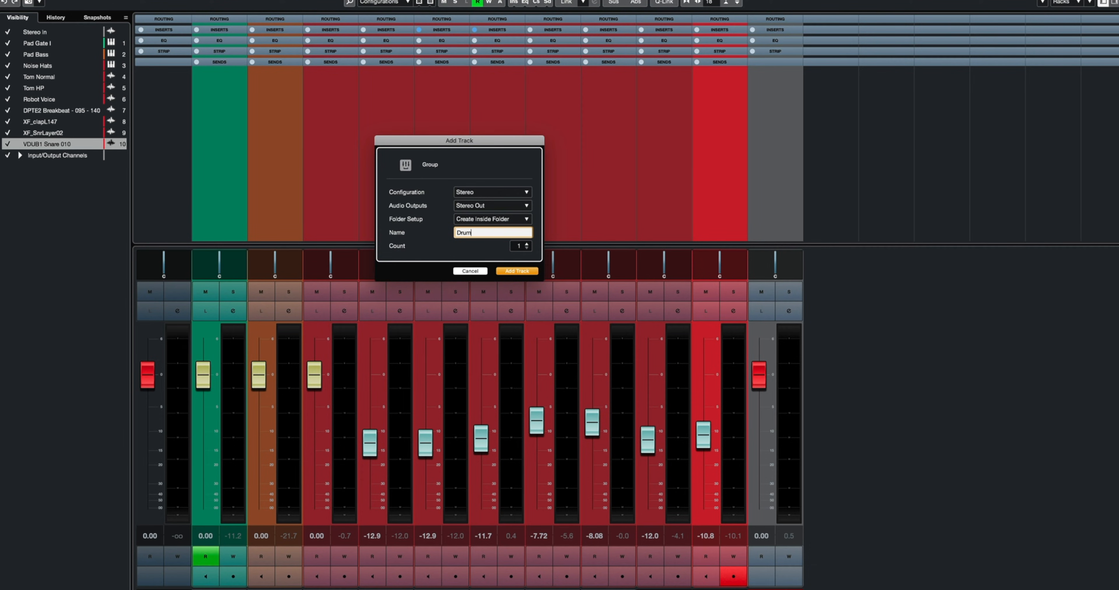
left_click(517, 271)
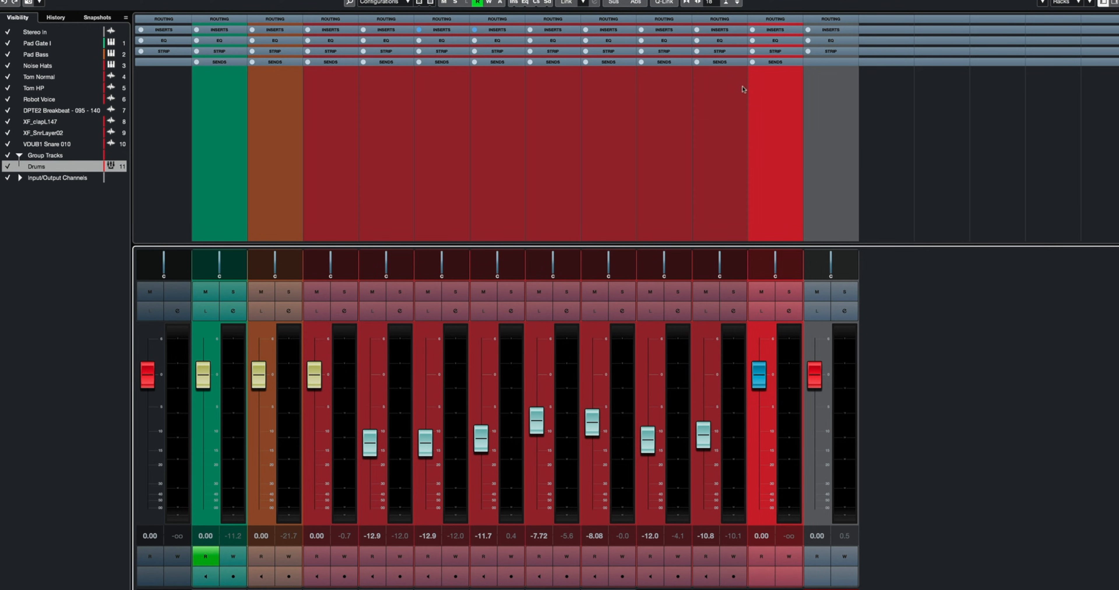
Step: Route the outputs of Tom Normal, Tom HP, Robot Voice and DPTE2 Breakbeat to the Drums group
left_click(708, 20)
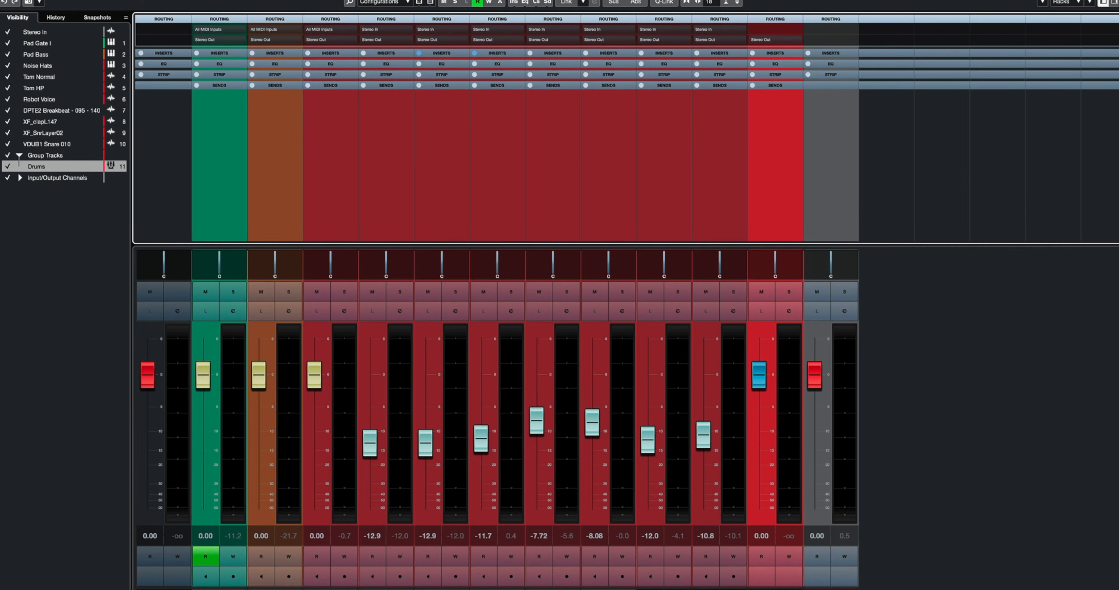
left_click(386, 40)
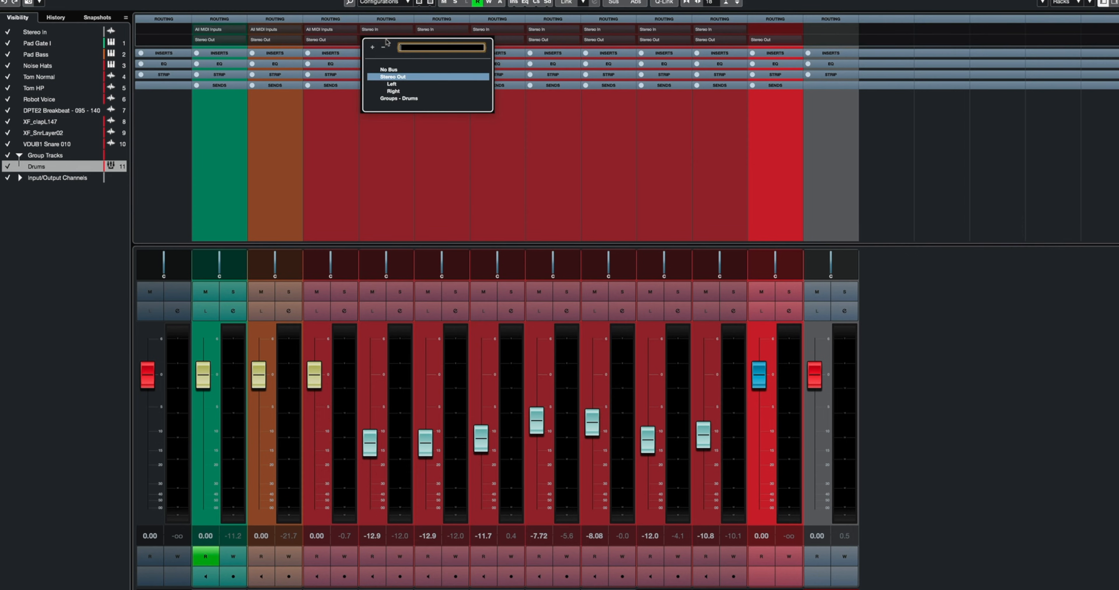
left_click(396, 99)
left_click(440, 40)
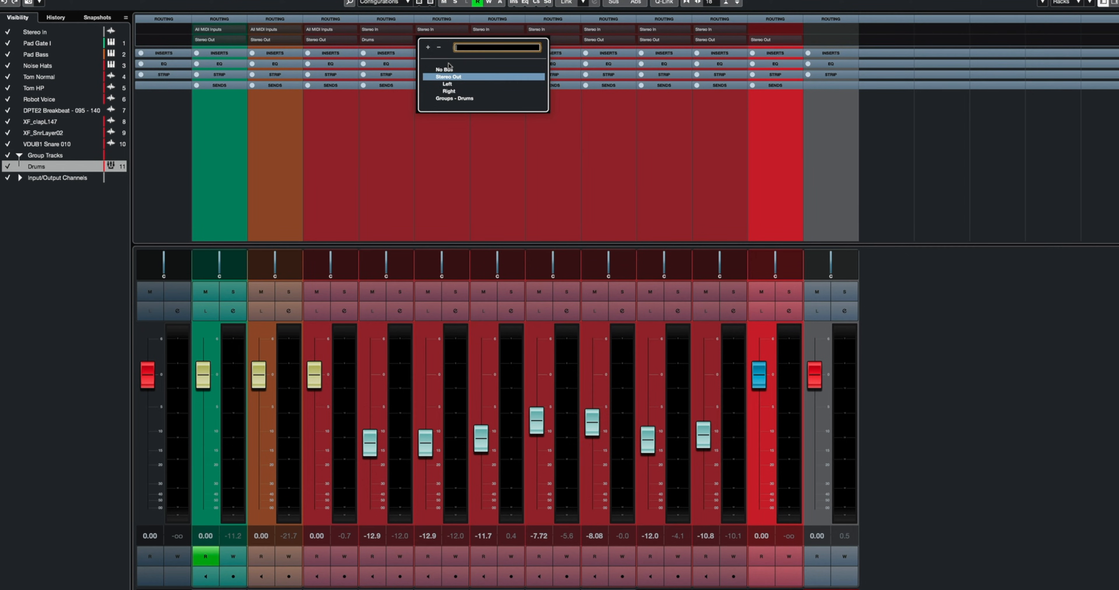
left_click(453, 99)
left_click(509, 41)
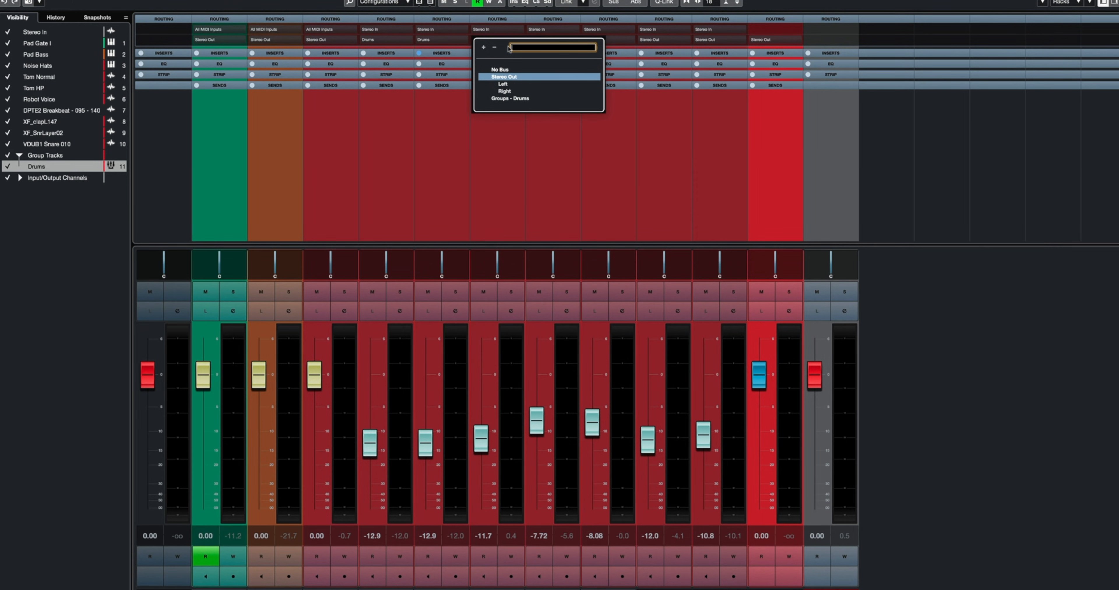
left_click(507, 99)
left_click(553, 39)
left_click(565, 100)
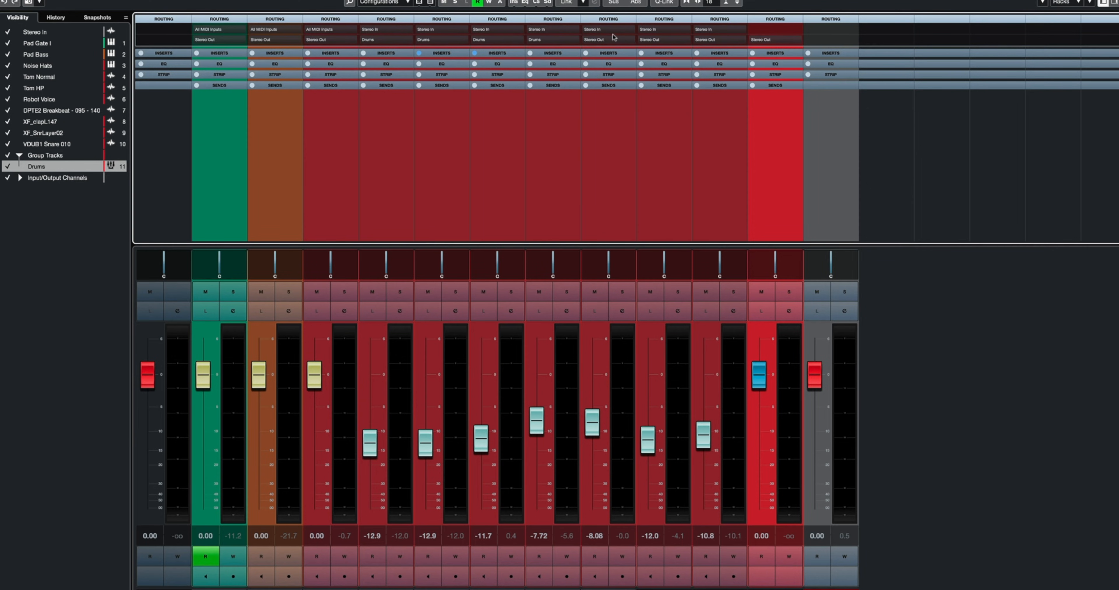
Step: Route the outputs of XF_clapL147, XF_SnrLayer02 and VDUB1 Snare 010 to the Drums group
left_click(612, 41)
left_click(615, 99)
left_click(662, 39)
left_click(672, 100)
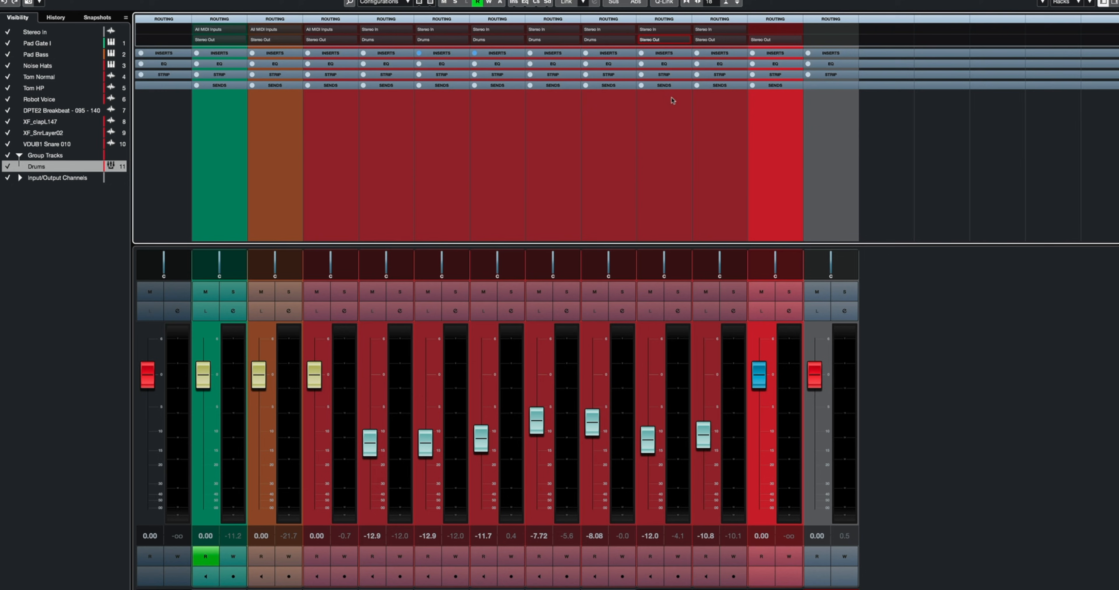
left_click(716, 40)
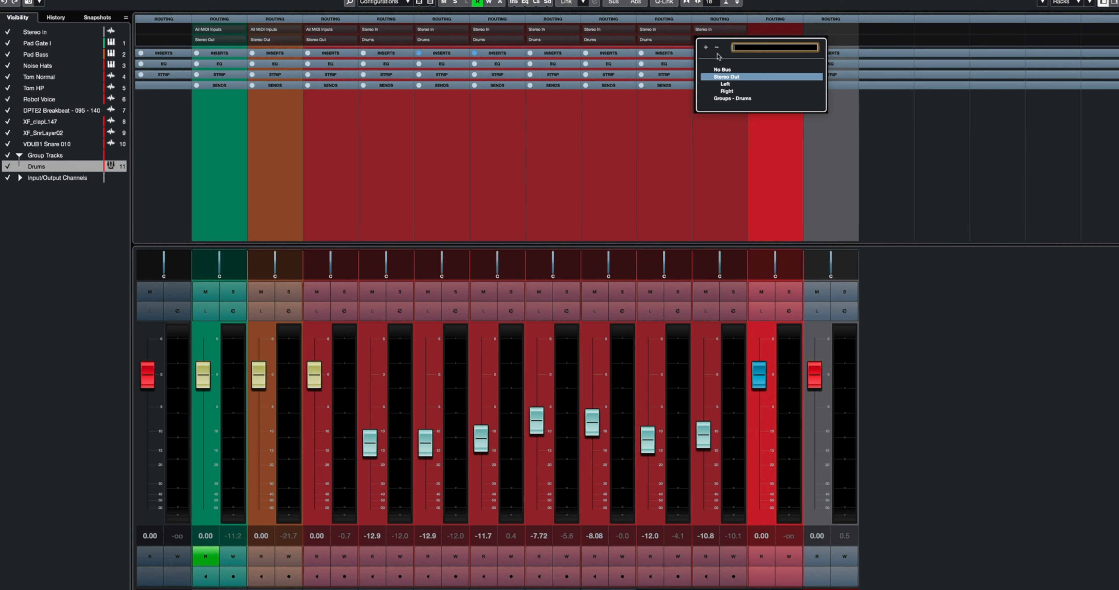
left_click(722, 98)
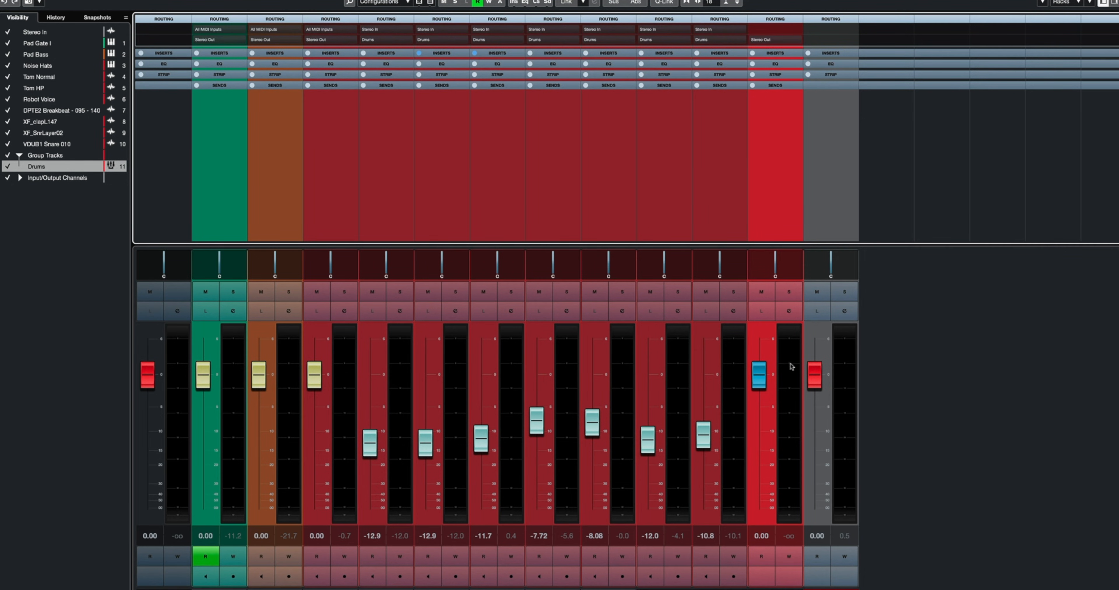
Step: Solo the Drums group and balance faders: Tom Normal -11.7, Tom HP -4.93, Robot Voice -11.5, breakbeat -3.17, clap -6.27, XF_SnrLayer02 -9.40, VDUB1 Snare 010 -9.30
left_click(789, 292)
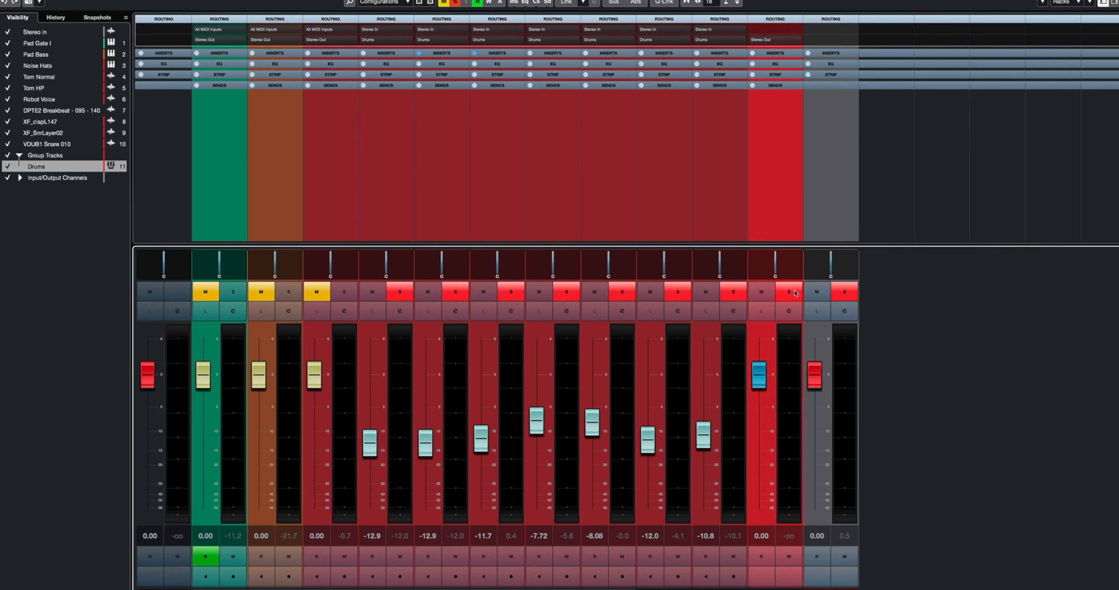
key("space")
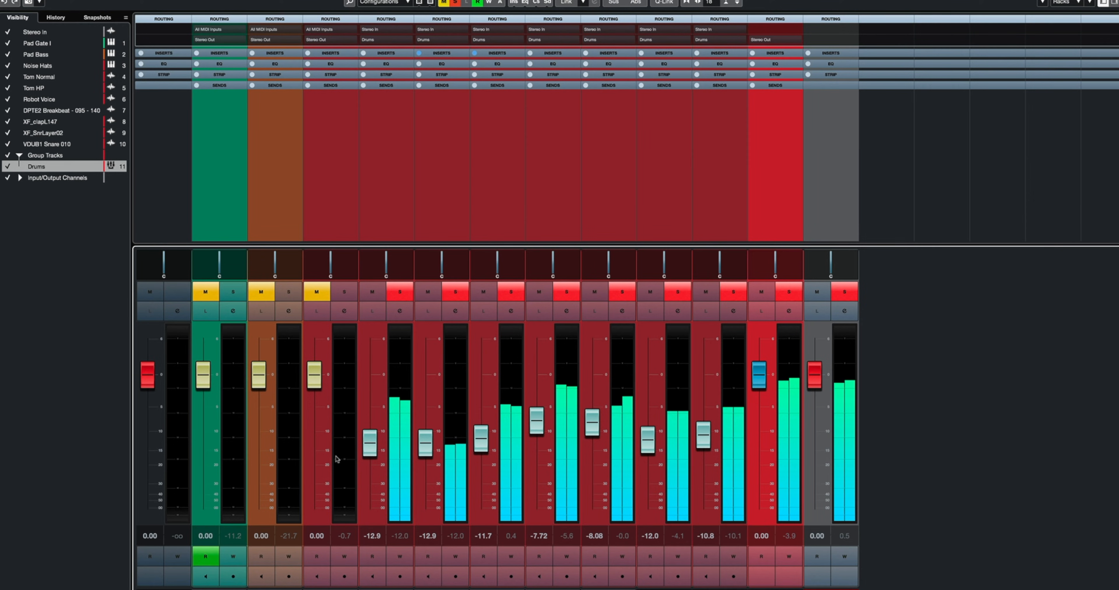
left_click_drag(367, 444, 373, 405)
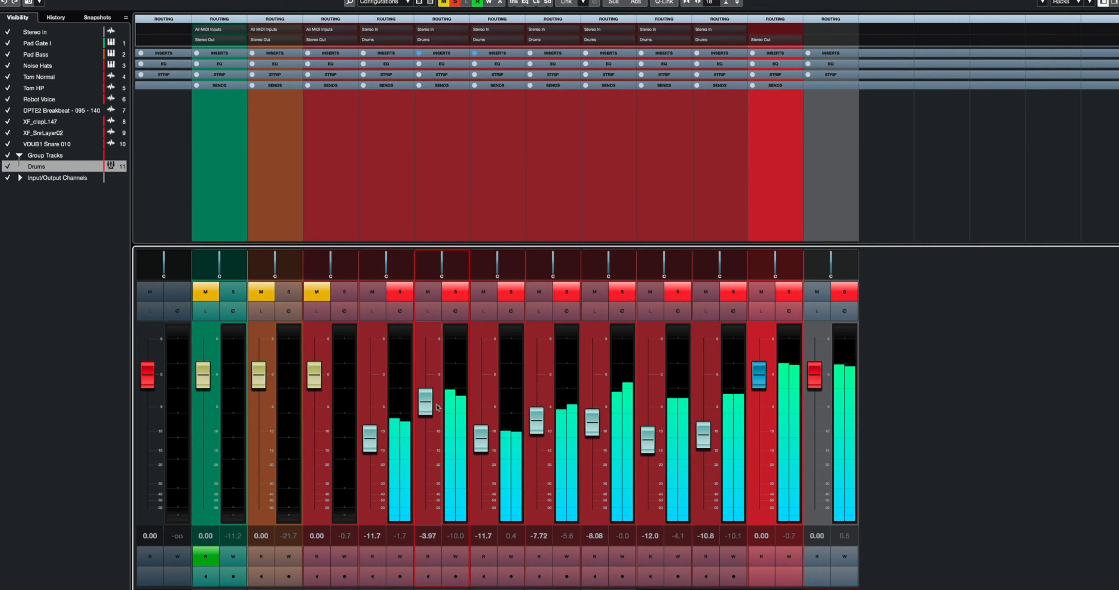
left_click_drag(451, 343, 442, 408)
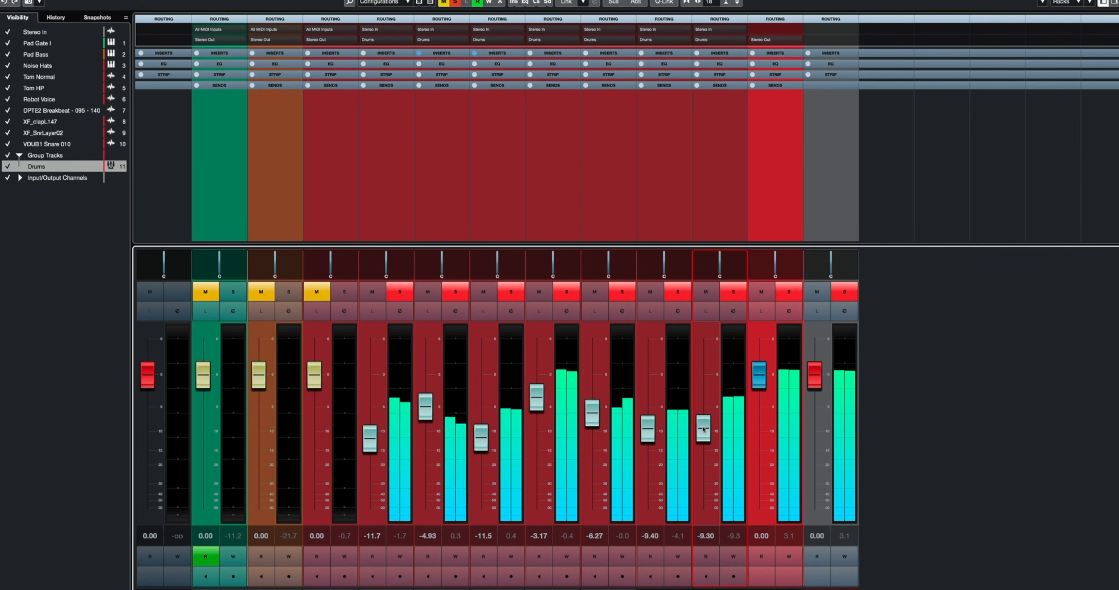
Step: Insert the Vertigo VSC-2 compressor in the first insert slot of the Drums group
left_click(776, 53)
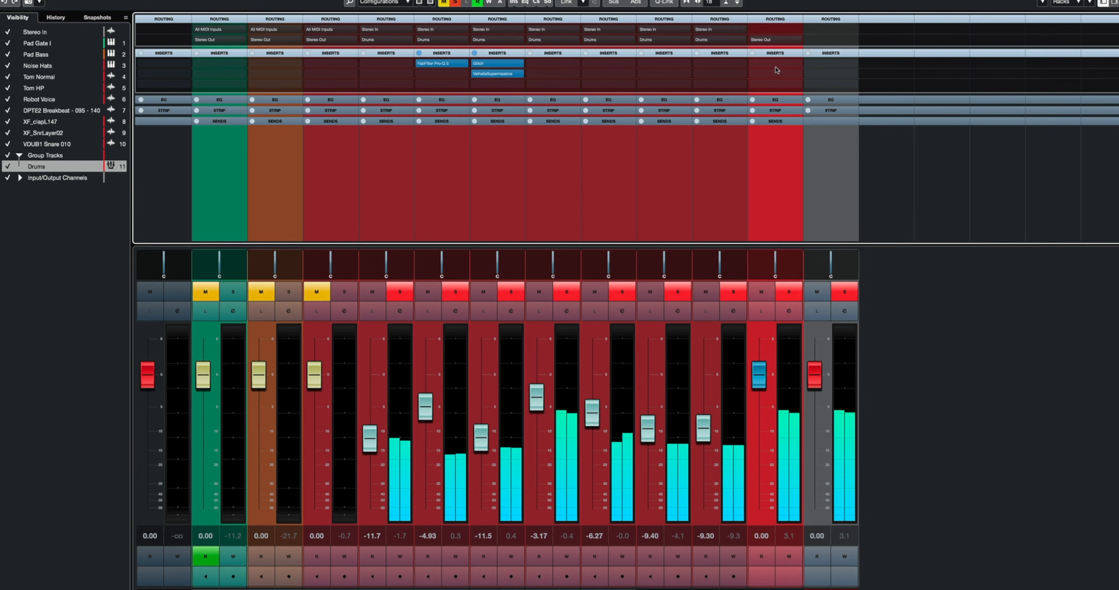
left_click(778, 64)
type("vsx")
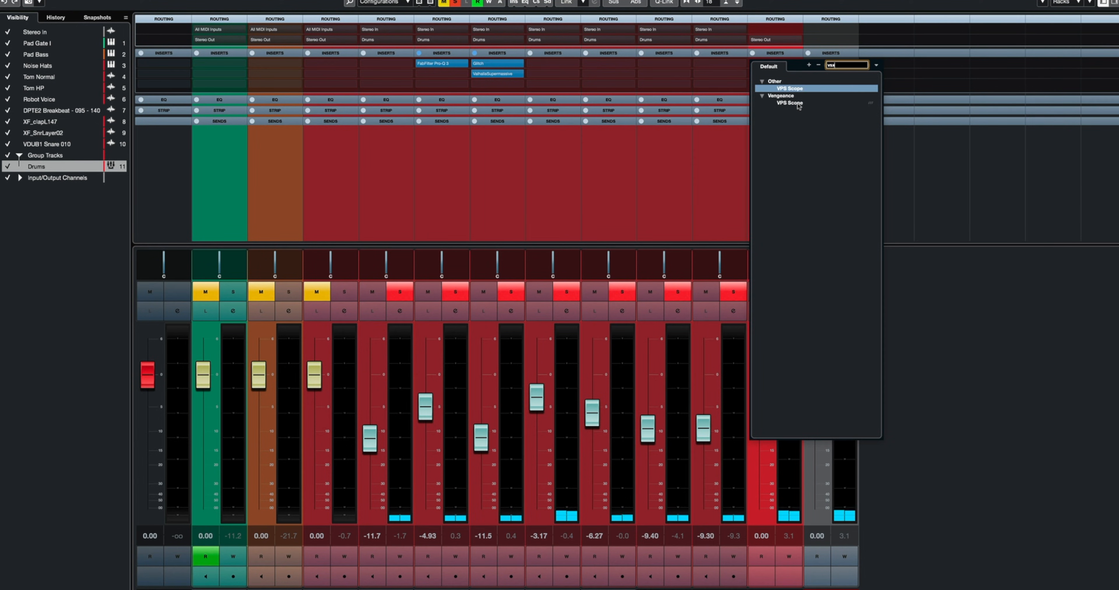
key("BackSpace")
key("BackSpace")
key("BackSpace")
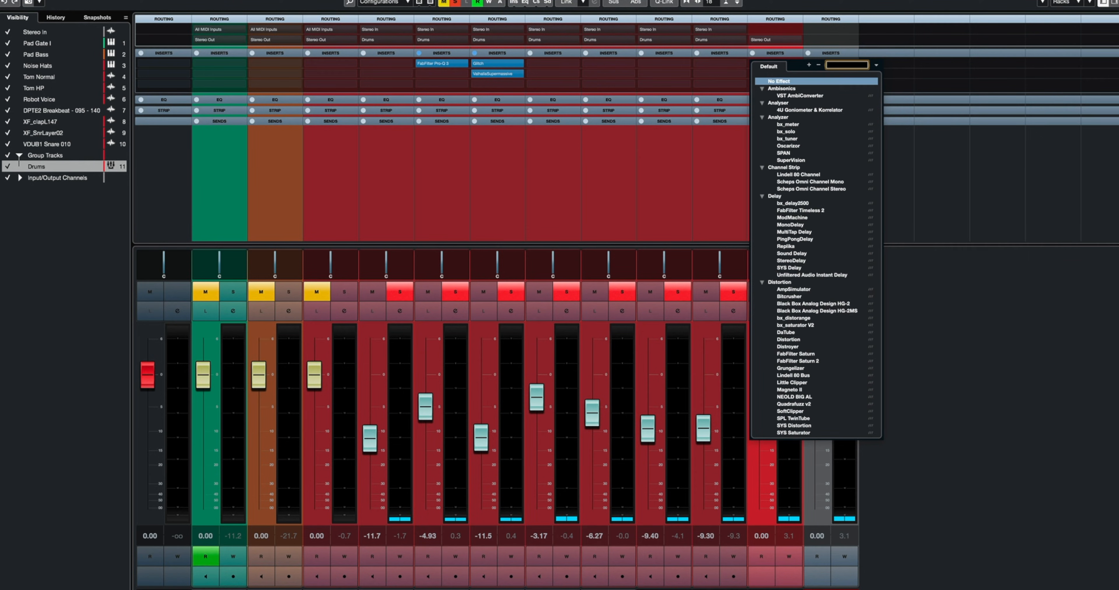
type("vsc")
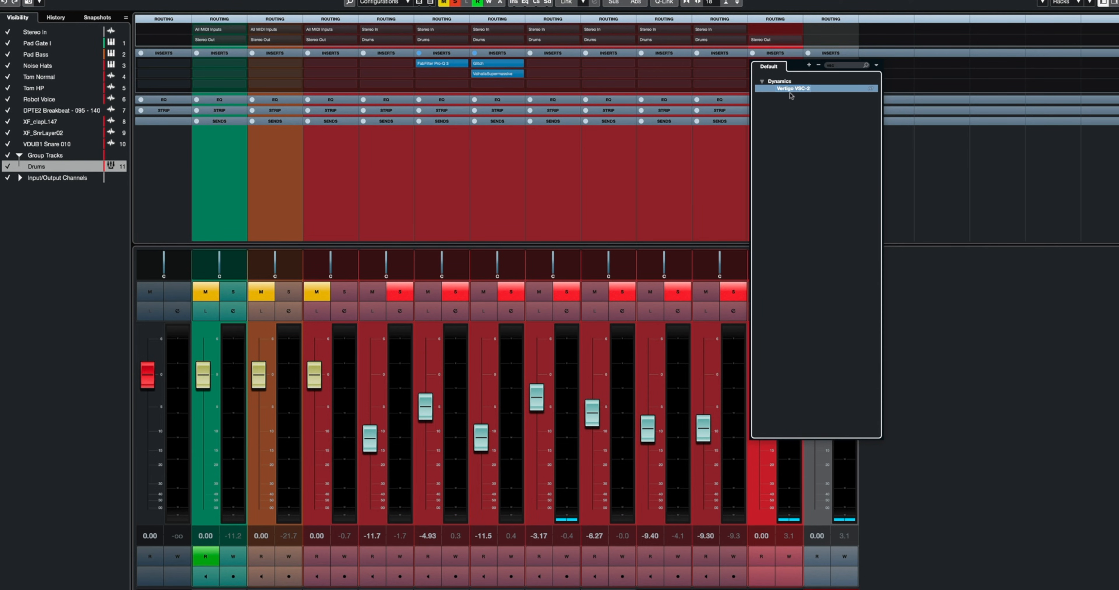
key("Return")
left_click_drag(606, 289, 642, 183)
Step: Adjust the release and lower the threshold of the Drums group's VSC-2 compressor during playback, and close its window
key("space")
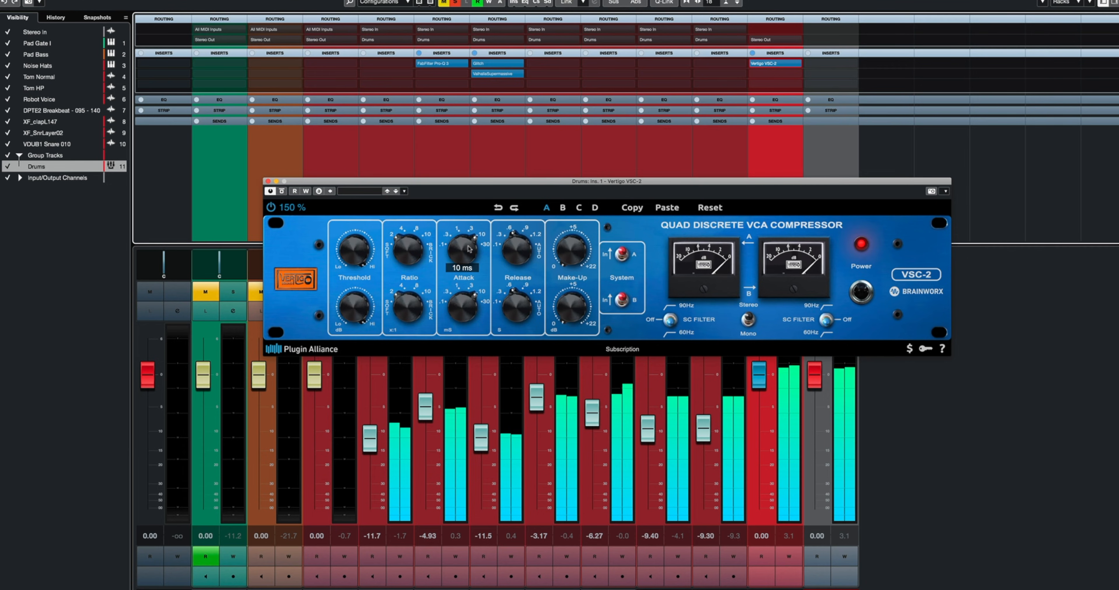
left_click_drag(527, 247, 526, 269)
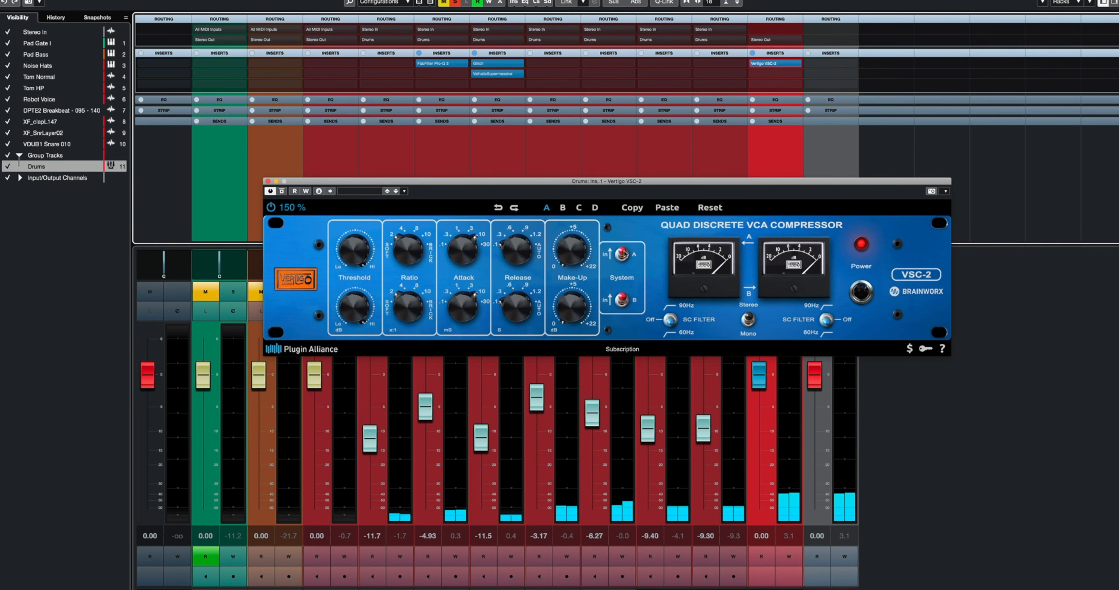
key("space")
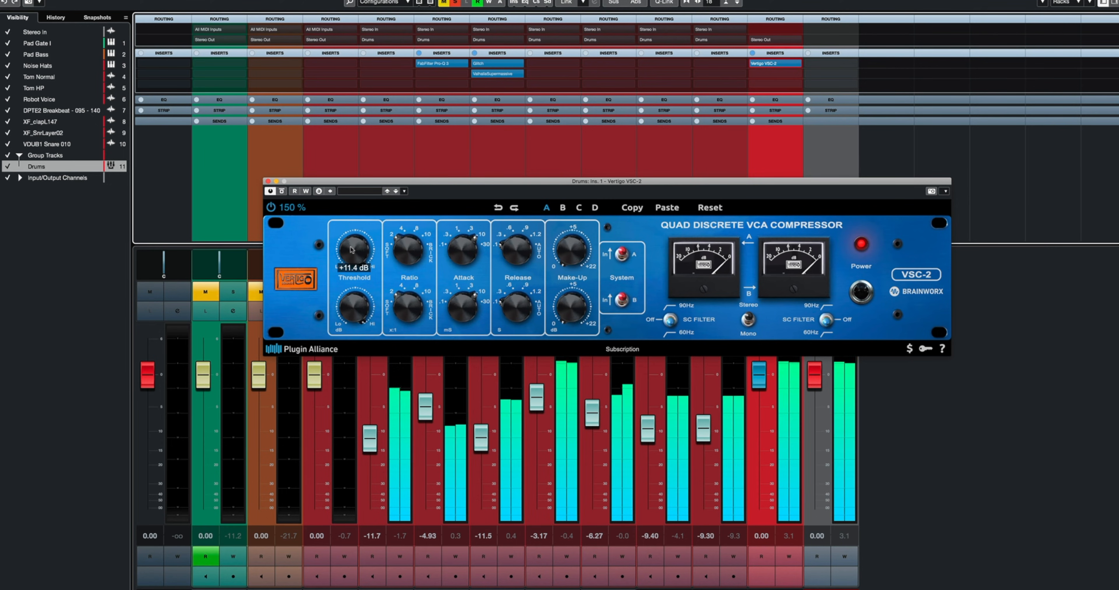
left_click_drag(348, 260, 348, 269)
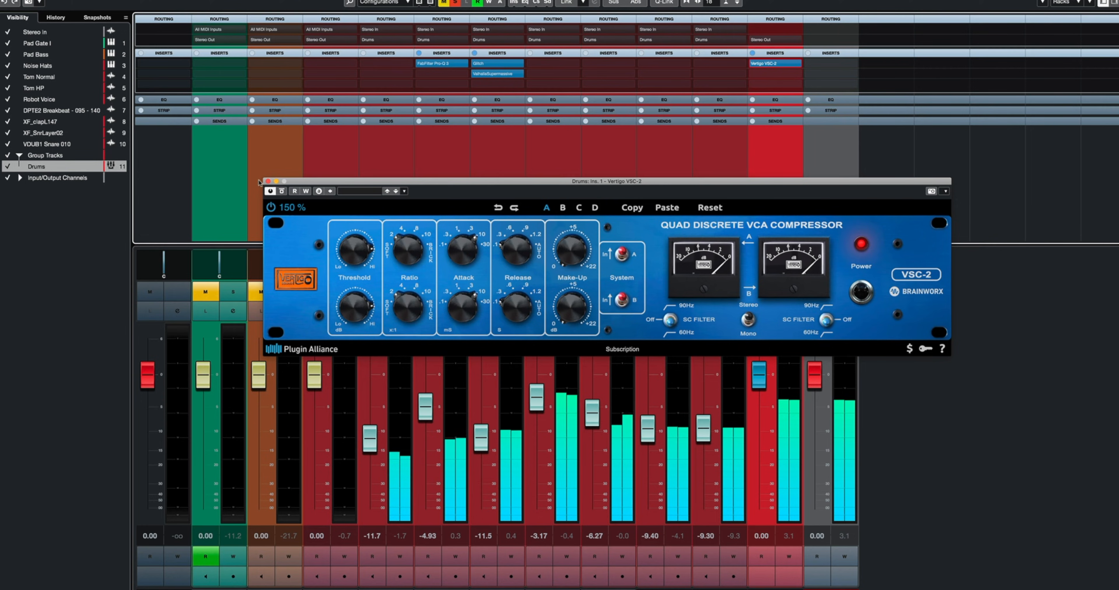
left_click(267, 182)
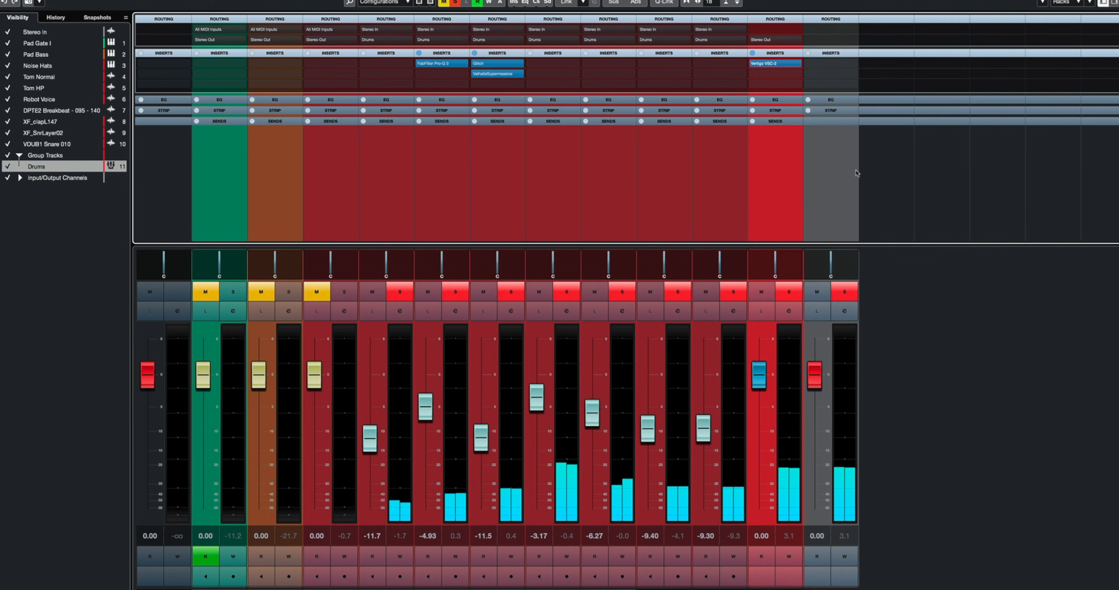
Step: Insert the Vengeance VPS Scope in the first insert slot of the Stereo Out channel
left_click(842, 63)
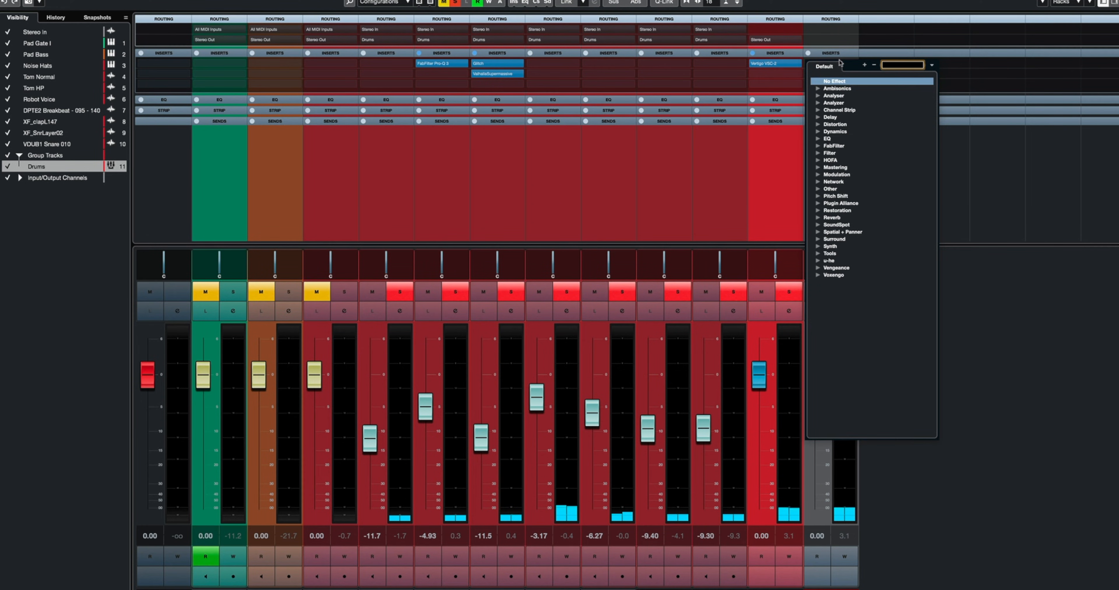
type("vps")
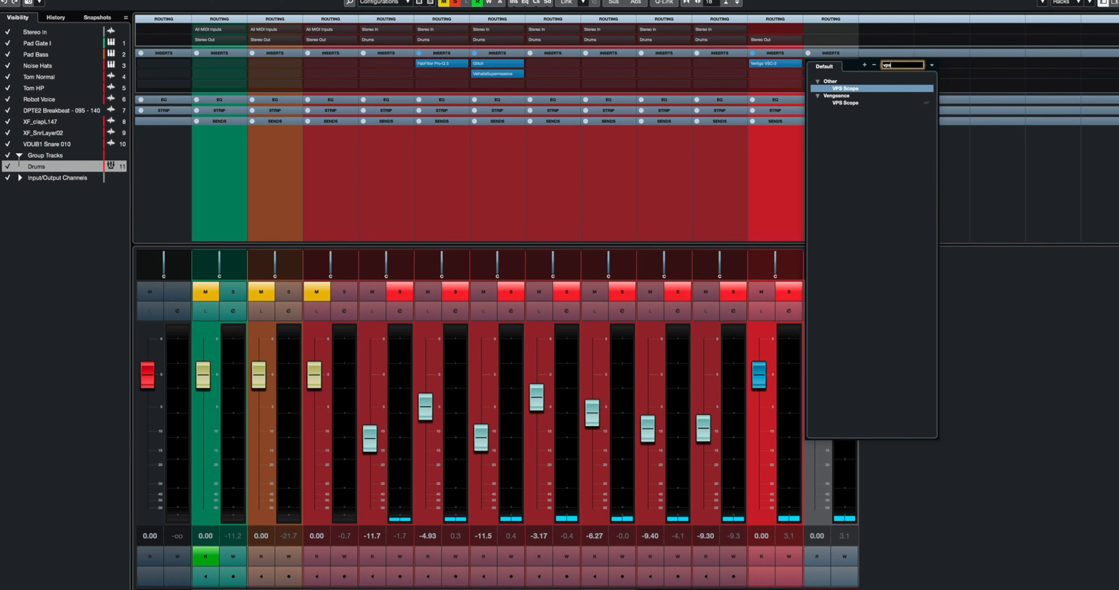
left_click(844, 103)
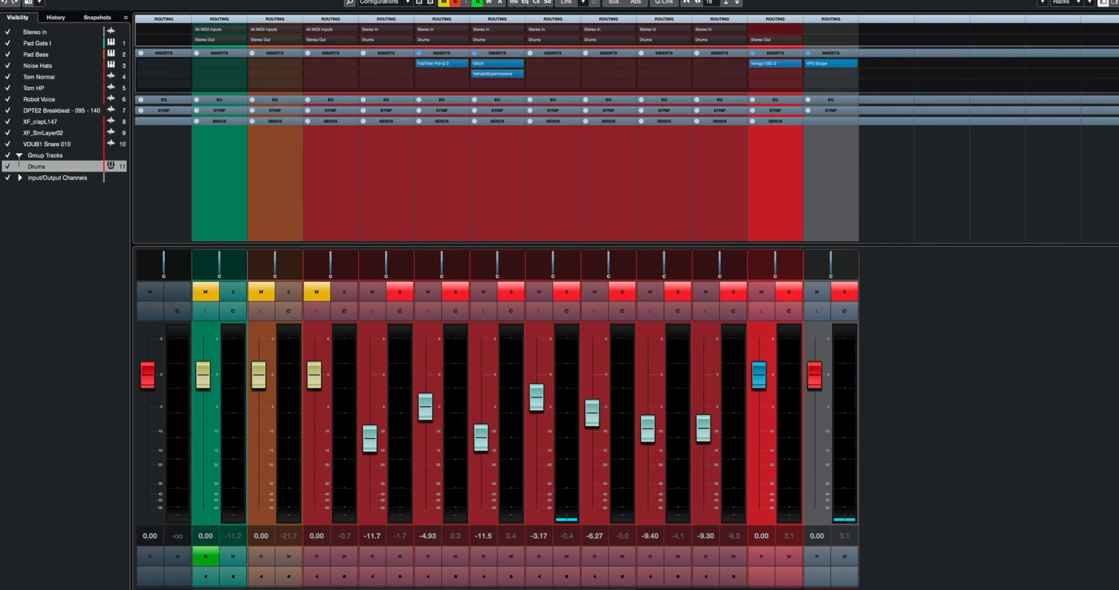
left_click_drag(995, 322, 975, 339)
Step: Play the drums with VPS Scope set to its Stereofield view, and clear the channel solos
key("space")
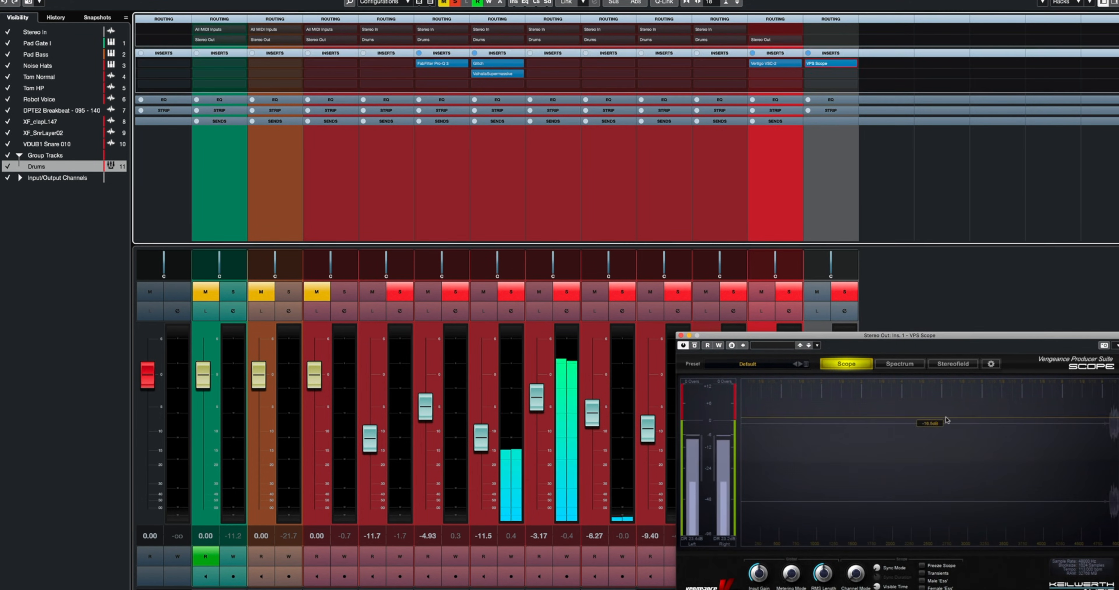
left_click(960, 366)
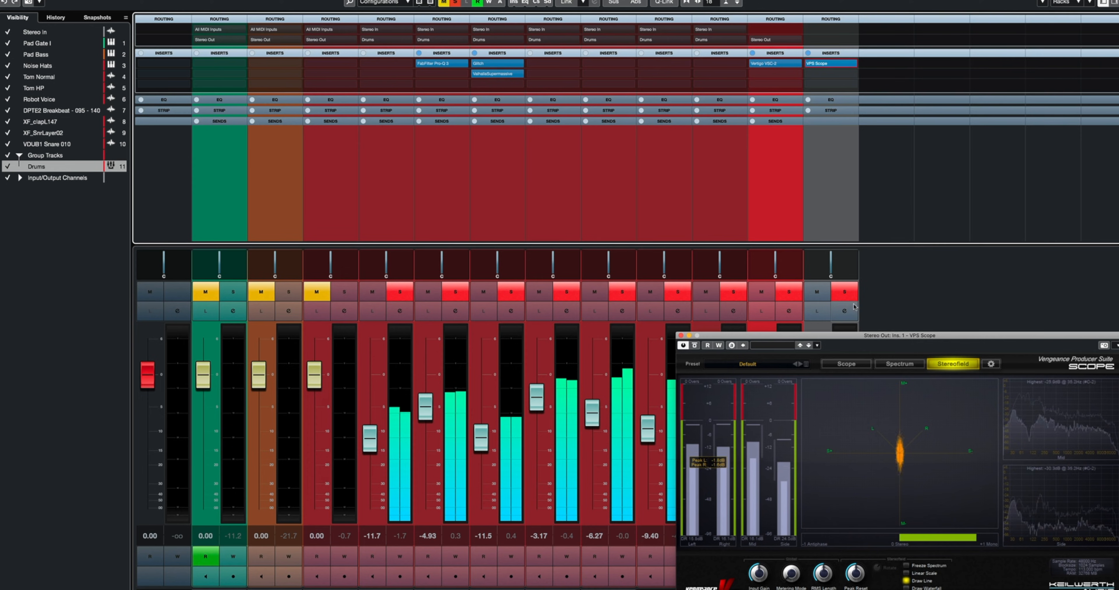
left_click(566, 292)
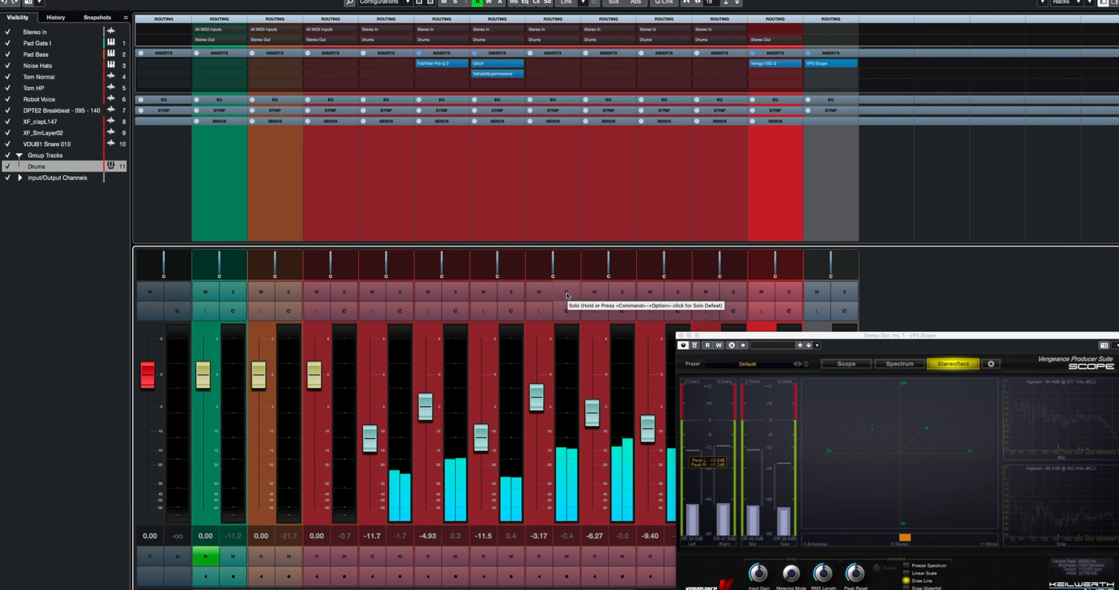
Step: Solo the DPTE2 Breakbeat channel and insert FabFilter Pro-Q 3 in its first insert slot
left_click(566, 293)
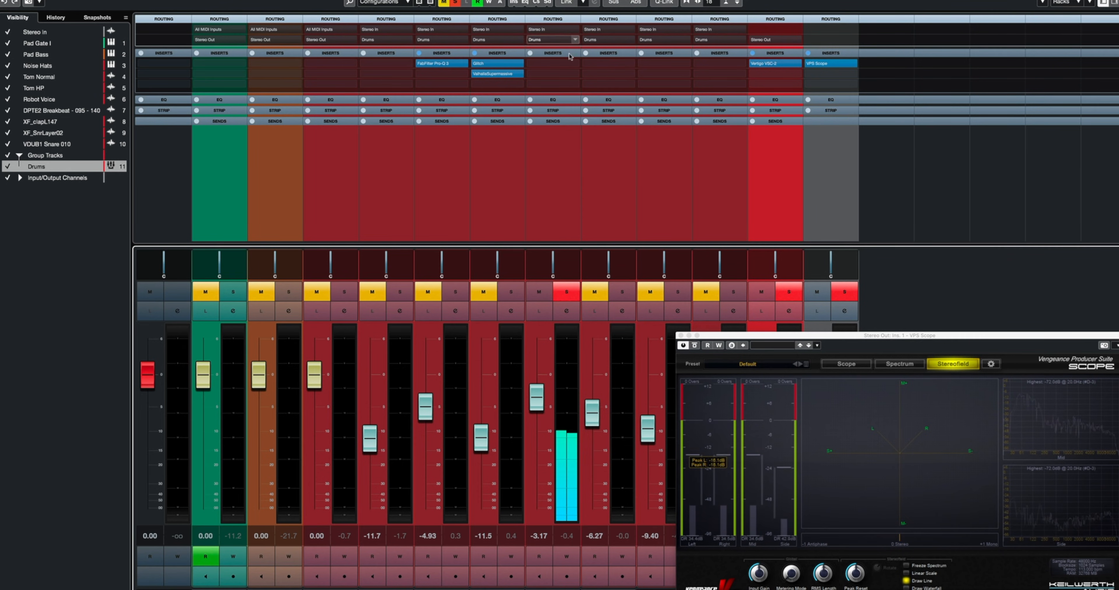
left_click(561, 63)
type("pro")
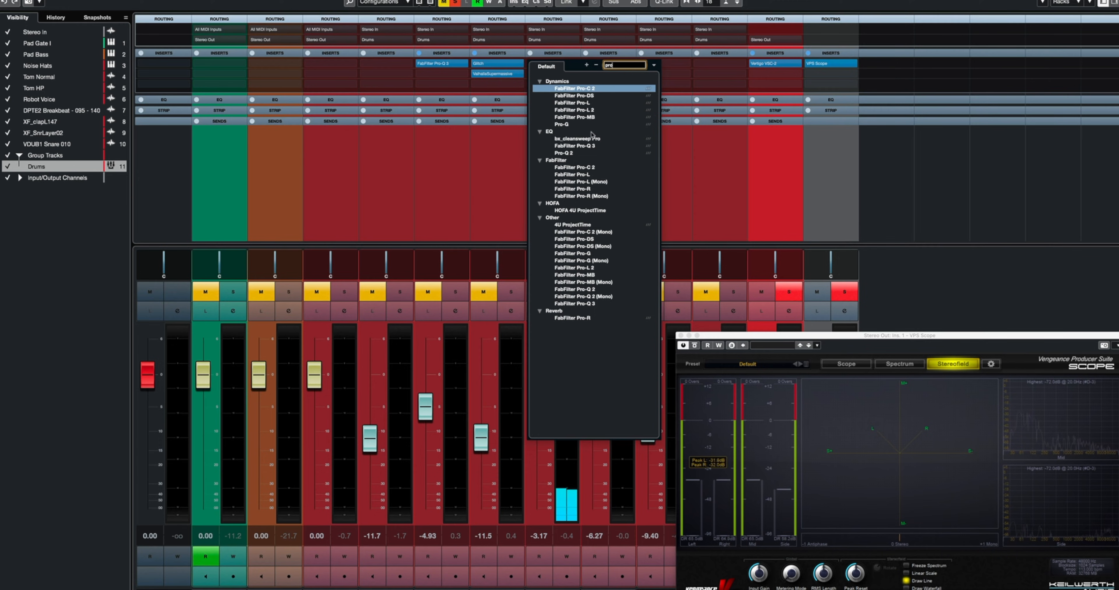
left_click(584, 145)
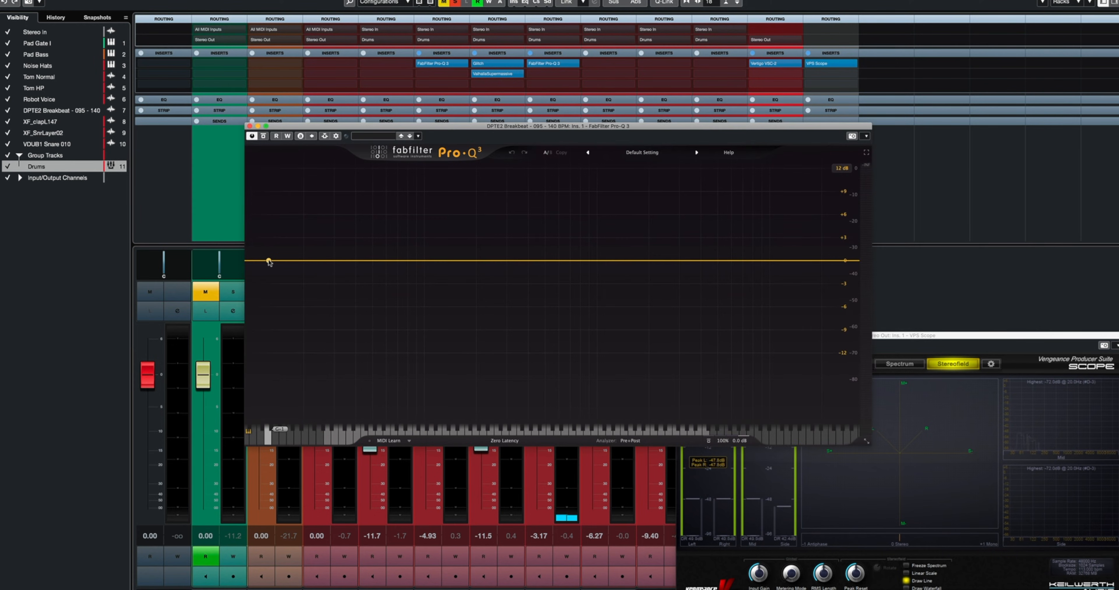
Step: Add a low-cut band on the breakbeat's side signal with a 24 dB/oct slope at about 207 Hz
left_click(269, 260)
left_click(301, 247)
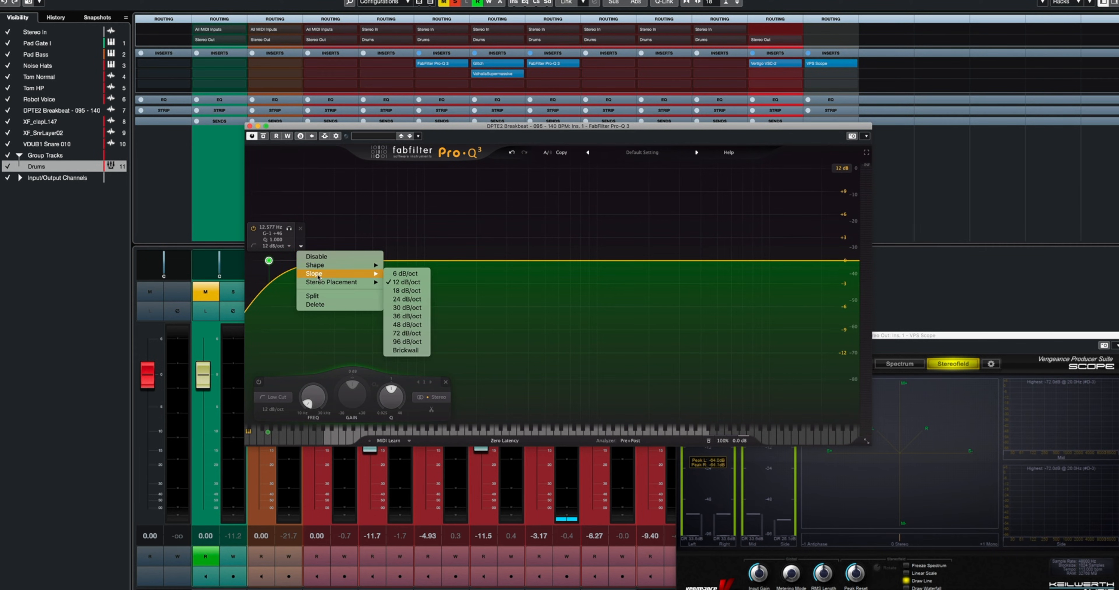
mouse_move(347, 282)
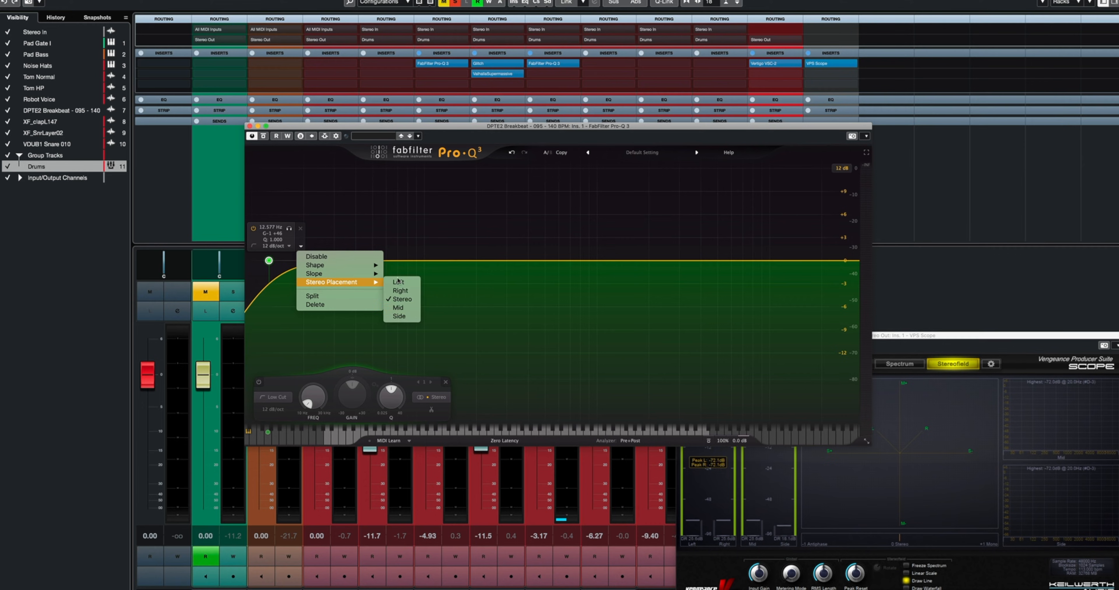
left_click(396, 316)
left_click_drag(269, 260, 379, 261)
left_click(384, 247)
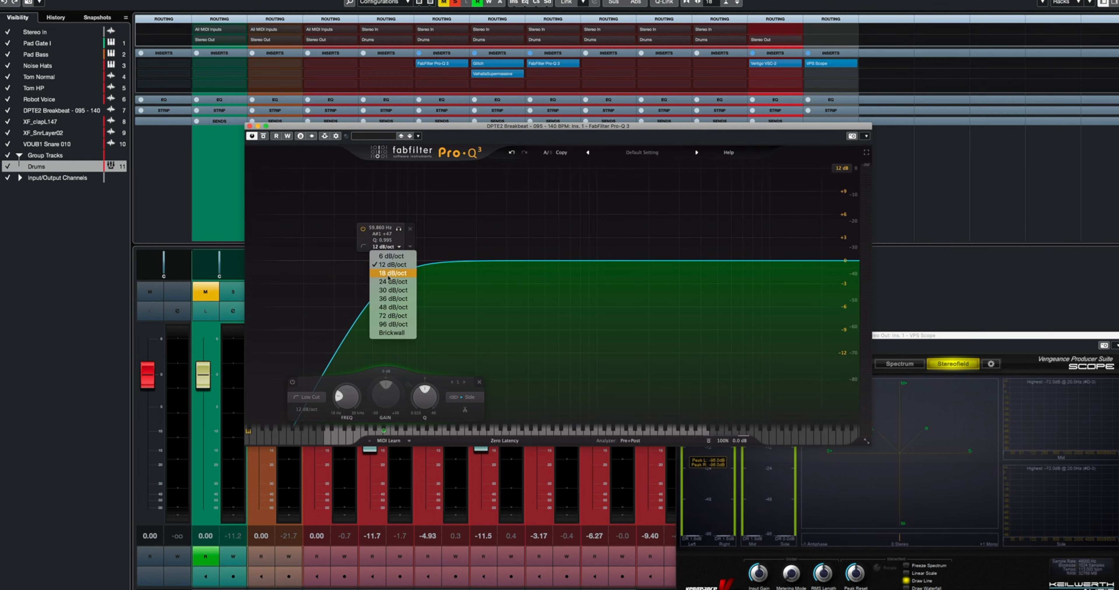
left_click(386, 283)
left_click_drag(387, 262, 479, 265)
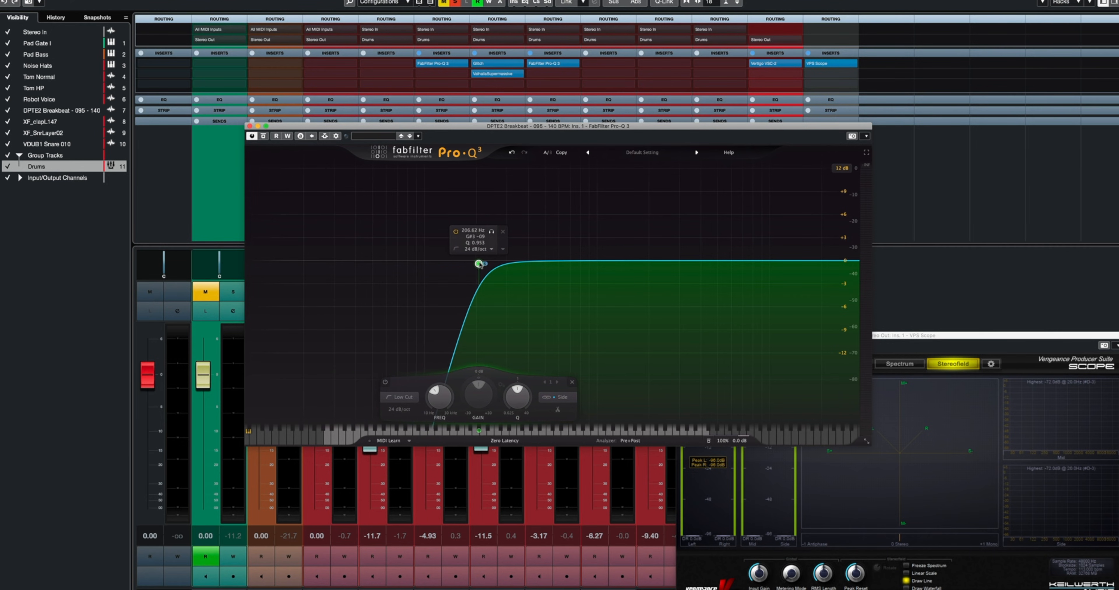
Step: Lower the breakbeat's side low cut to about 114 Hz during playback, audition the band, and close the equalizer
key("space")
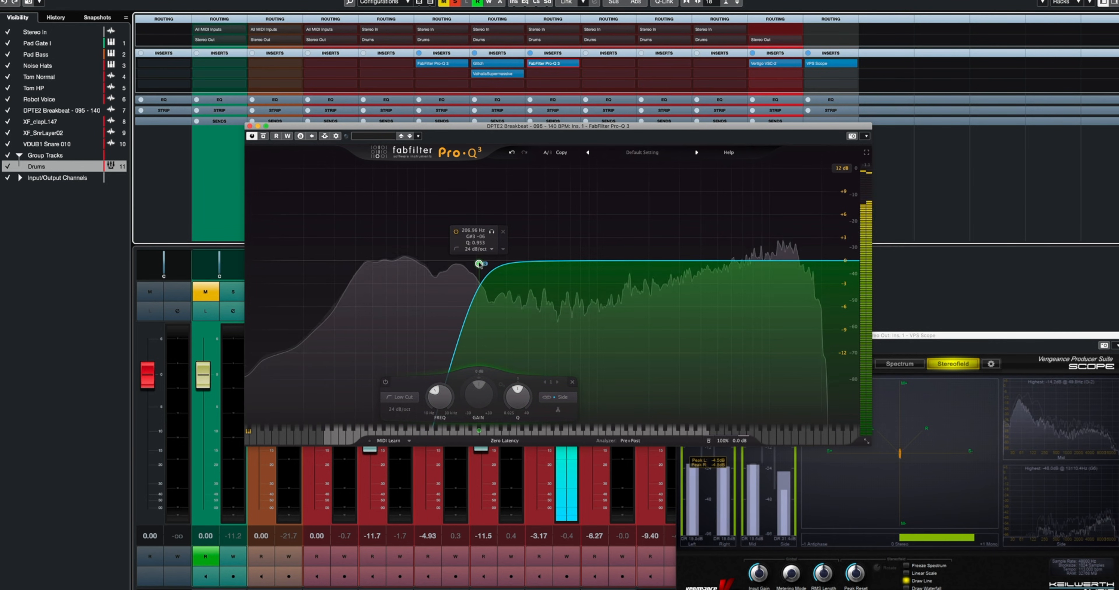
left_click_drag(479, 265, 434, 271)
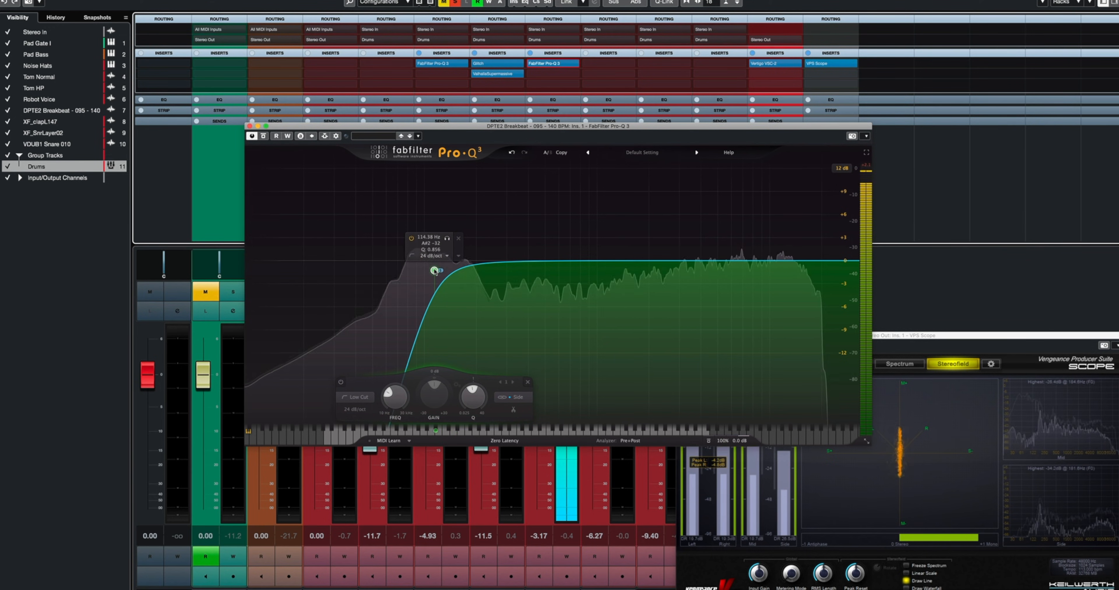
left_click(448, 238)
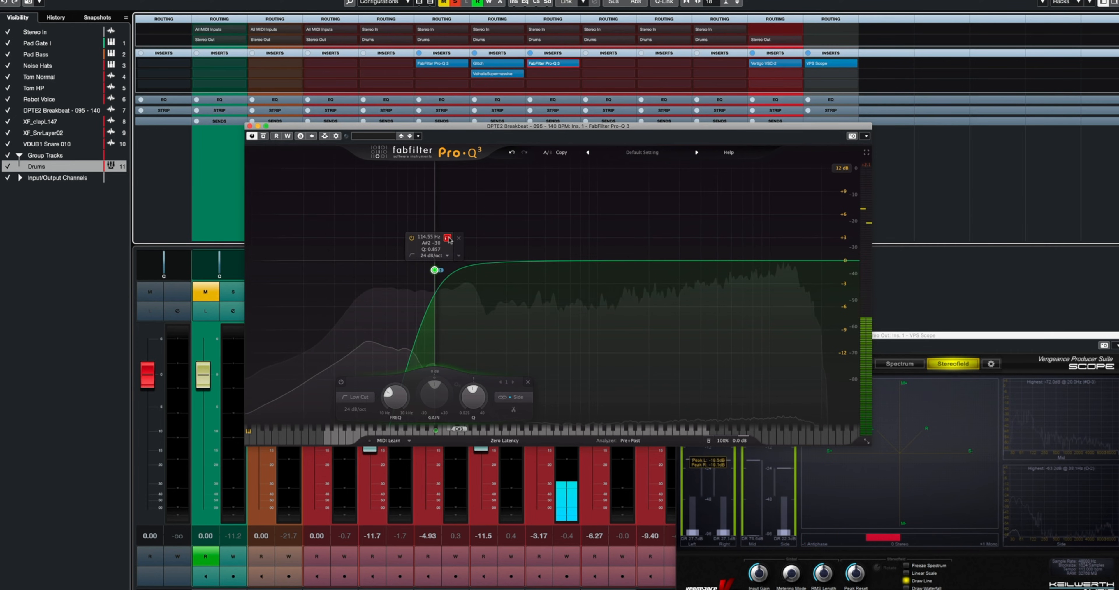
left_click(448, 237)
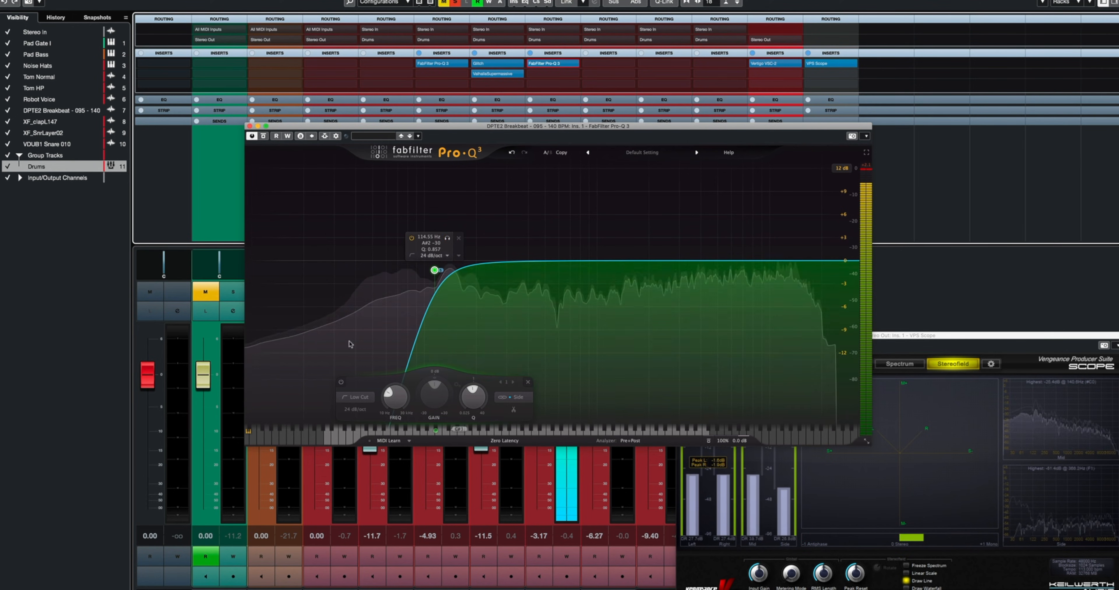
key("space")
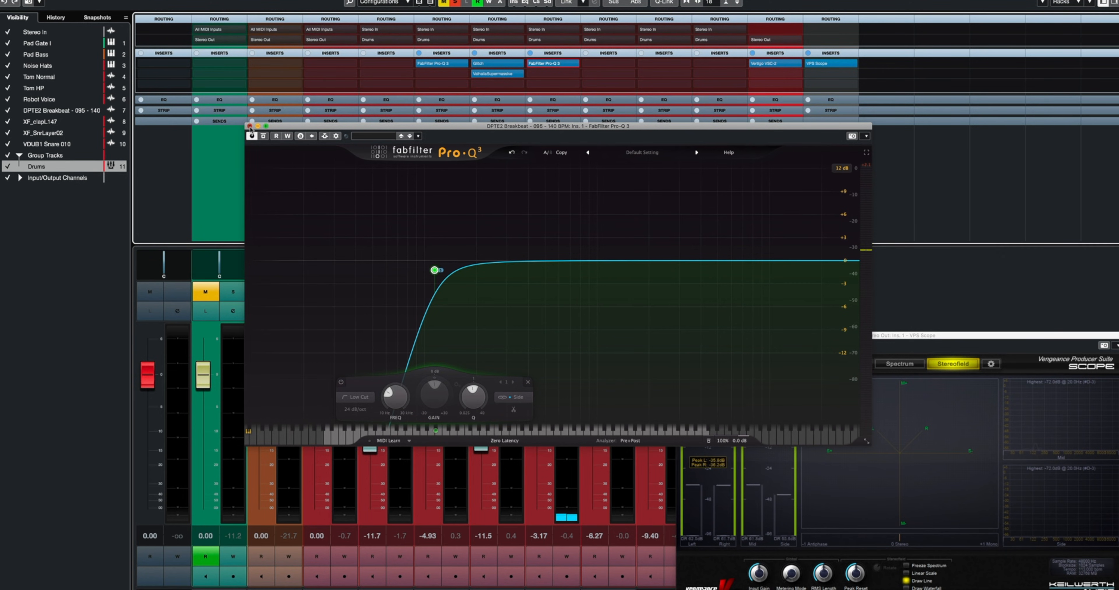
left_click(249, 126)
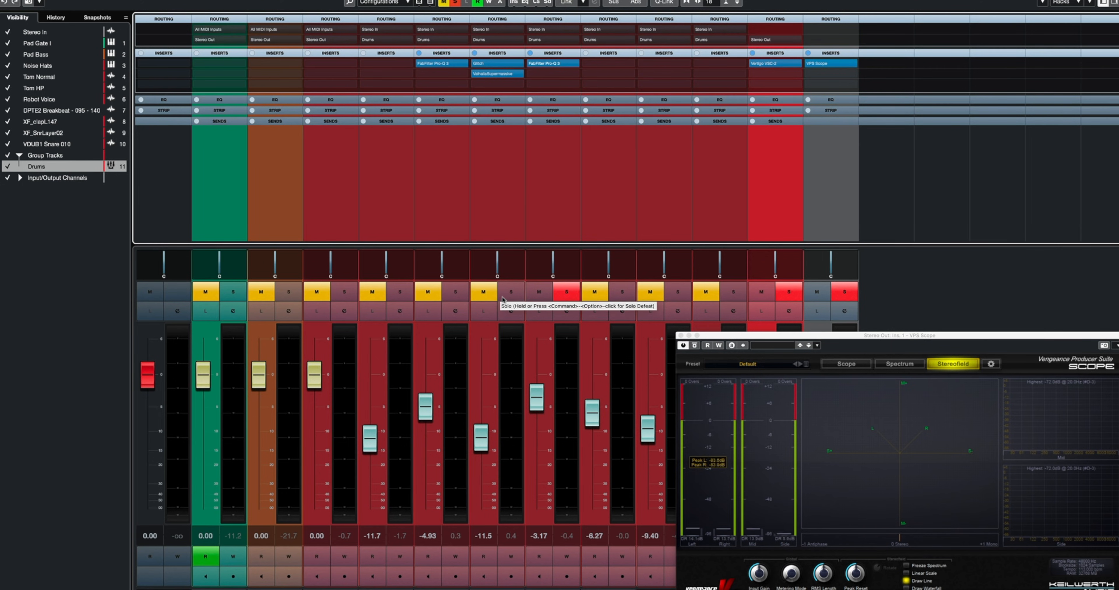
Step: Replace the breakbeat solo with solos on XF_clapL147, XF_SnrLayer02 and VDUB1 Snare 010 to check their stereo image
left_click(559, 296)
left_click(623, 295)
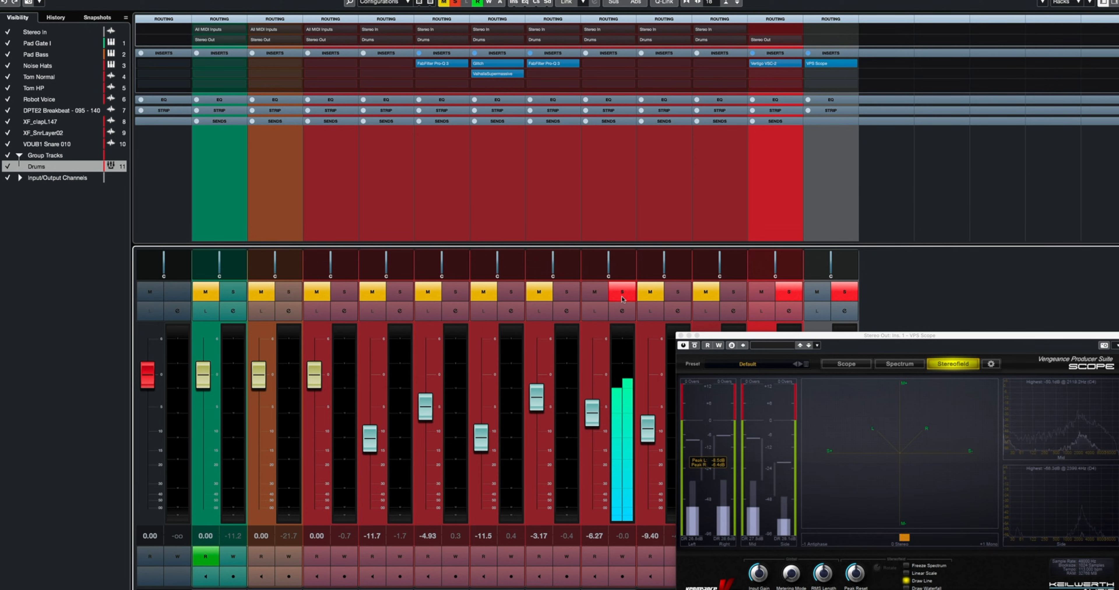
left_click(680, 295)
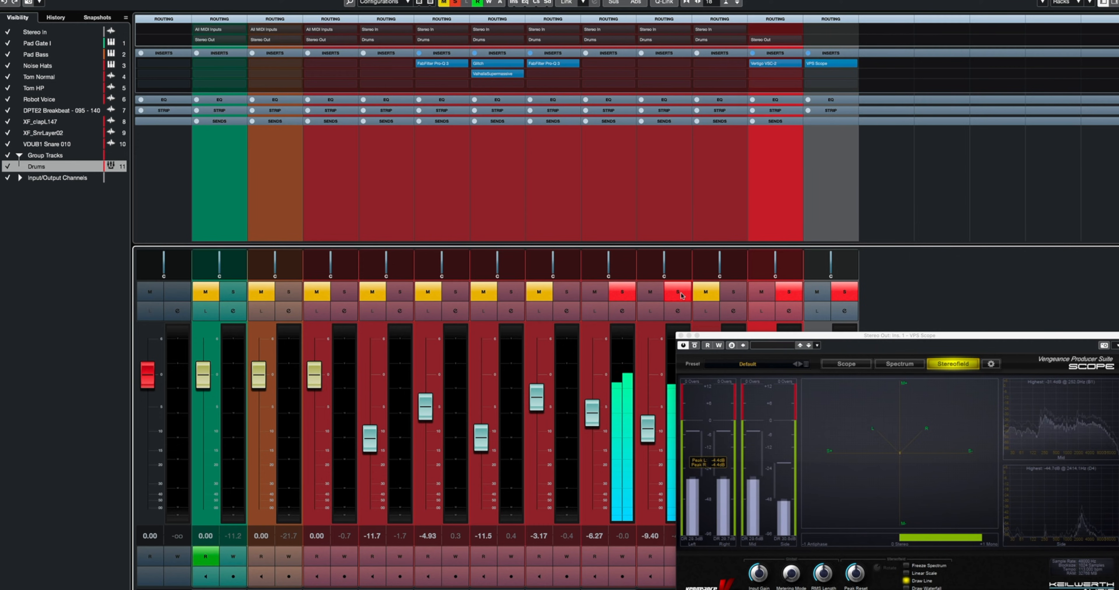
left_click(734, 292)
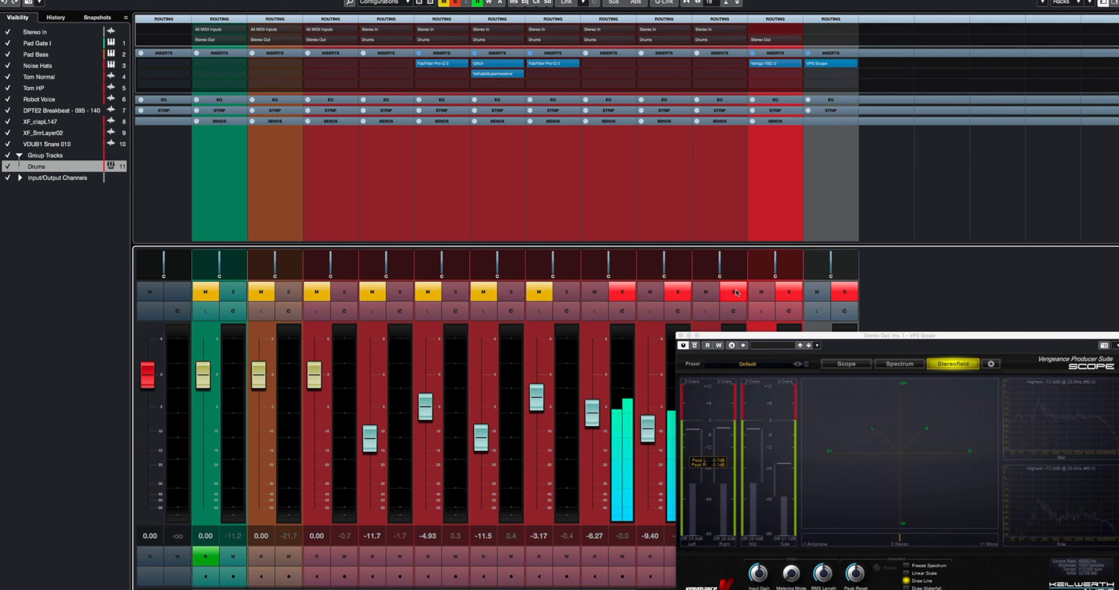
Step: Clear the clap, snare and Drums group solos, and close the mixer
left_click(628, 298)
left_click(678, 297)
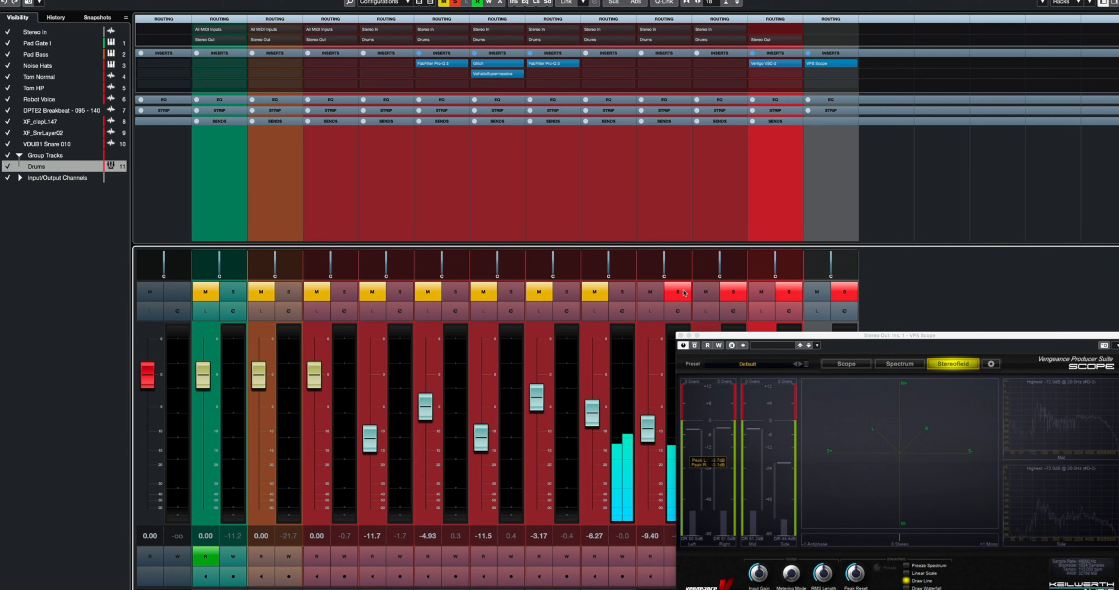
left_click(734, 296)
left_click(790, 297)
left_click(790, 297)
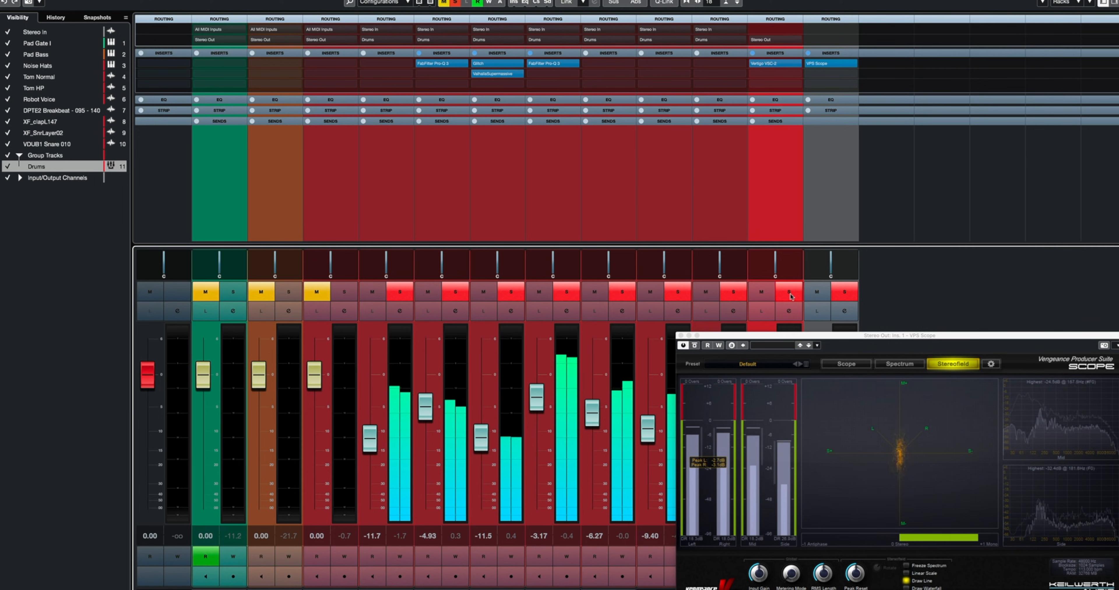
left_click(790, 296)
key("F3")
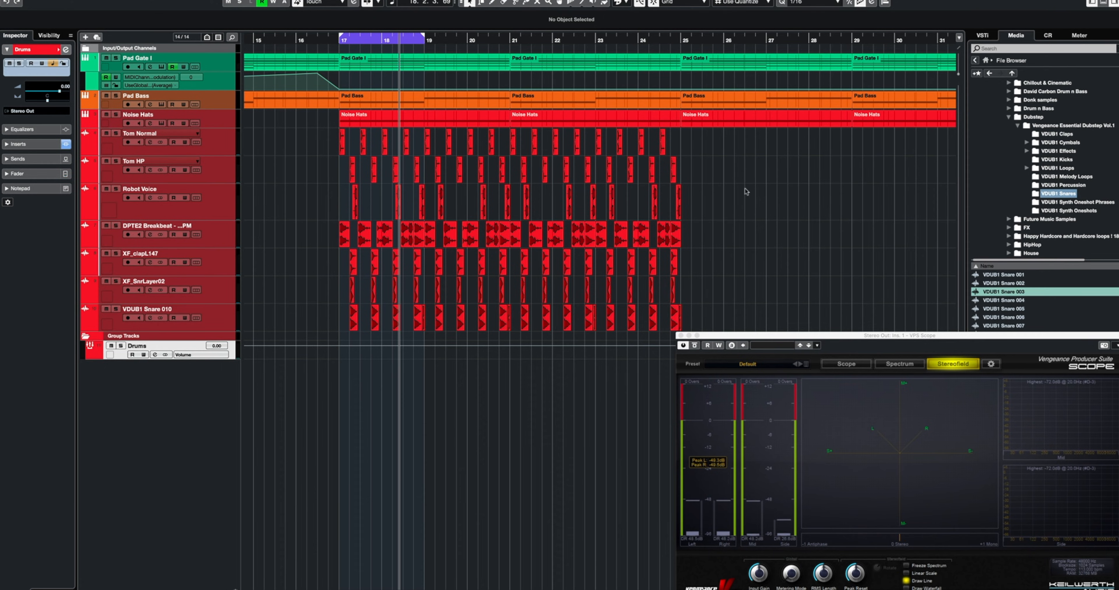
Step: Add a folder track named Drums to the arrangement
left_click(746, 192)
key("g")
key("g")
key("g")
key("g")
scroll(474, 180, "right", 5)
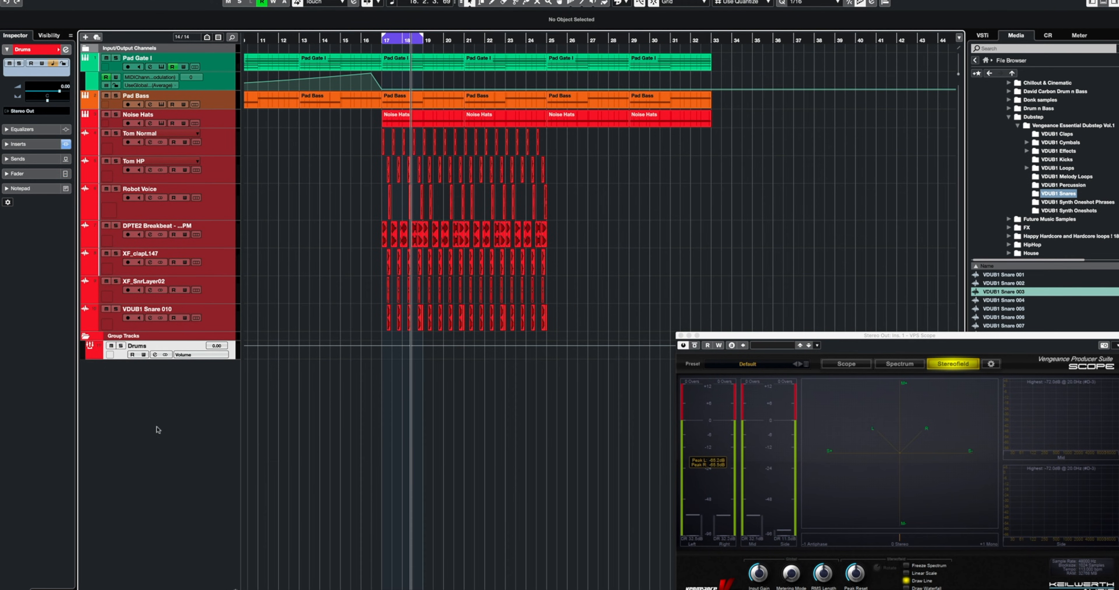
right_click(157, 429)
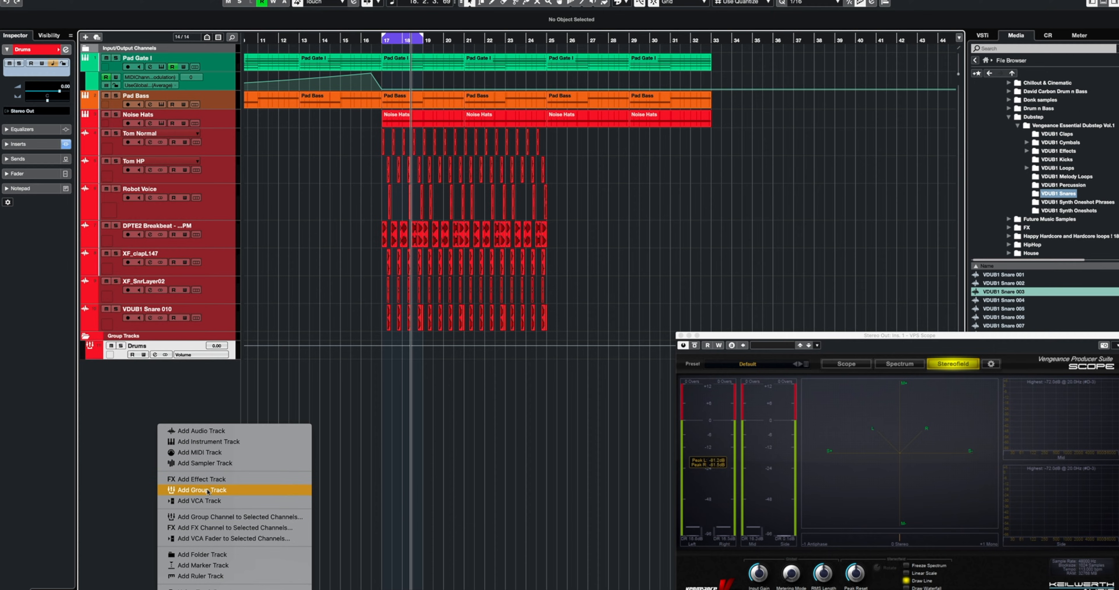
left_click(202, 555)
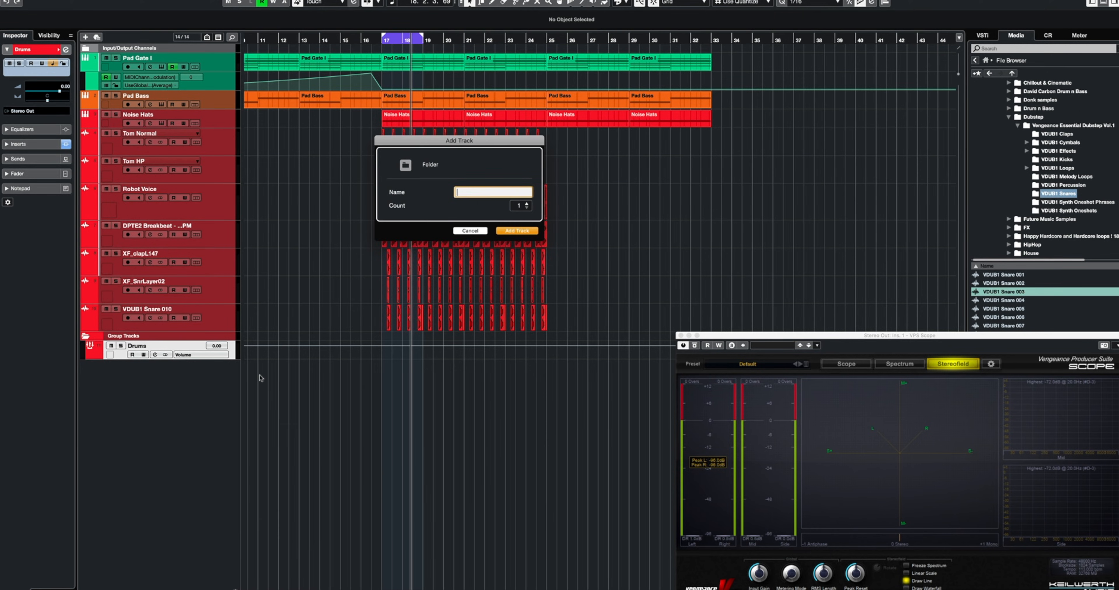
type("Drums")
key("Return")
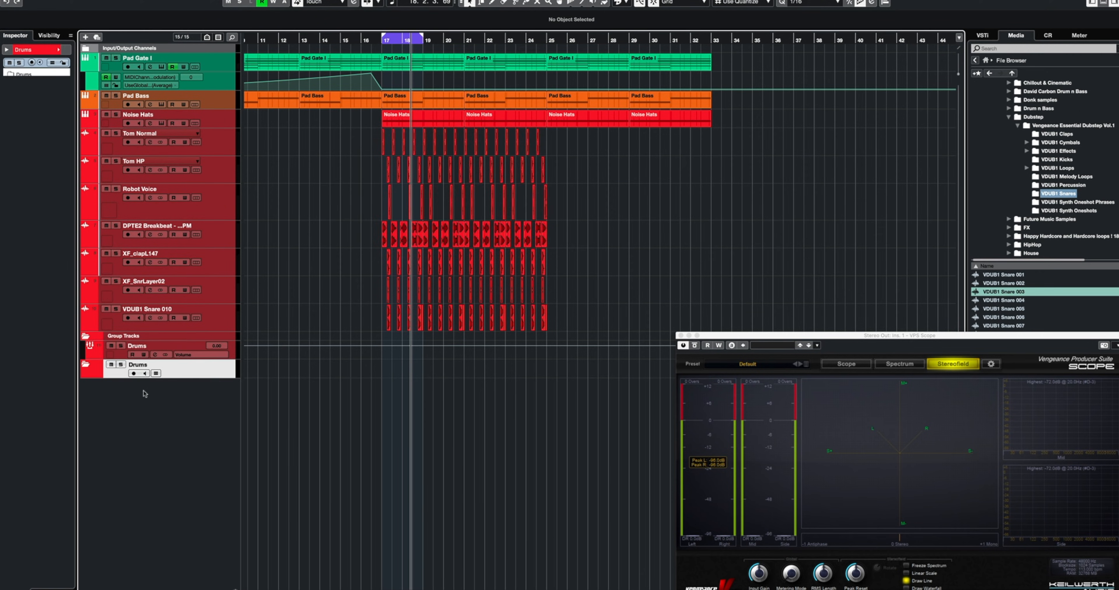
Step: Place the Drums folder below Pad Bass, move the tracks from Noise Hats to VDUB1 Snare 010 into it, and collapse it
left_click_drag(209, 144, 211, 113)
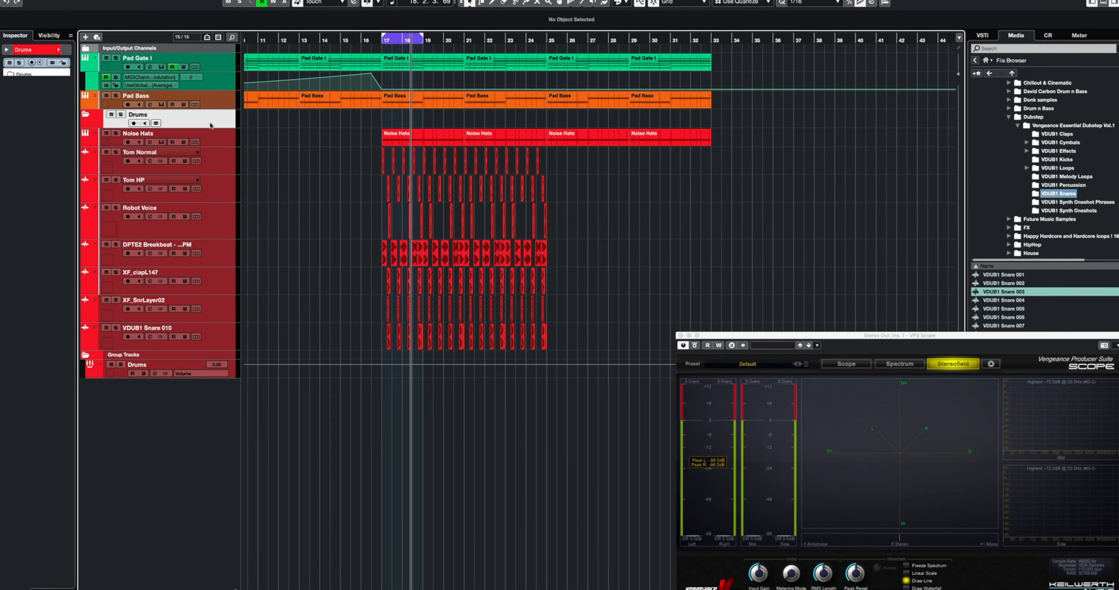
left_click(220, 140)
left_click(212, 337, "shift")
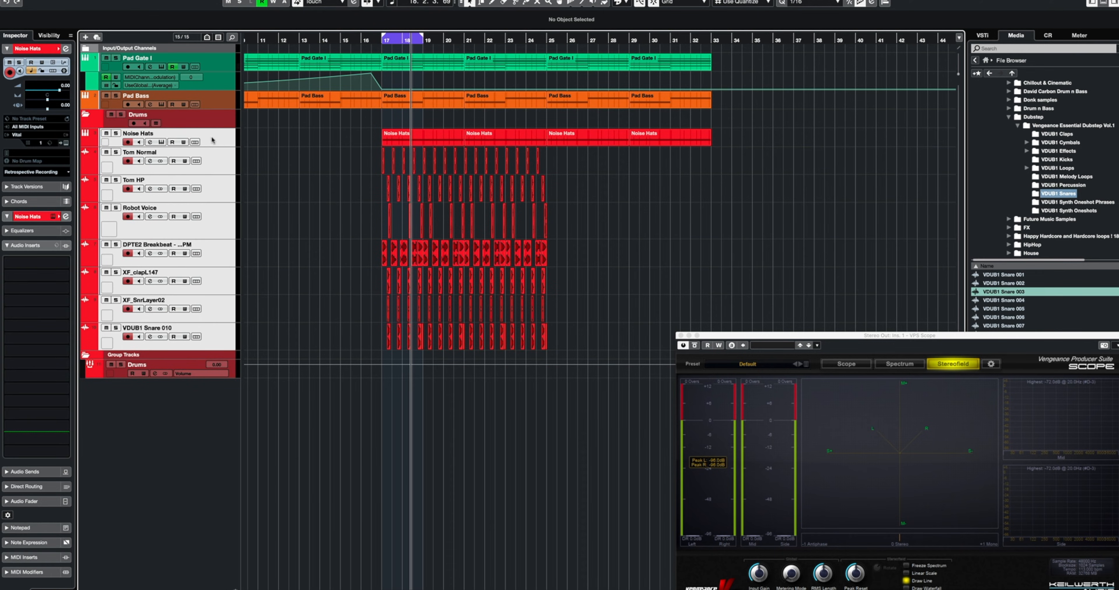
left_click_drag(215, 124, 215, 123)
left_click(88, 115)
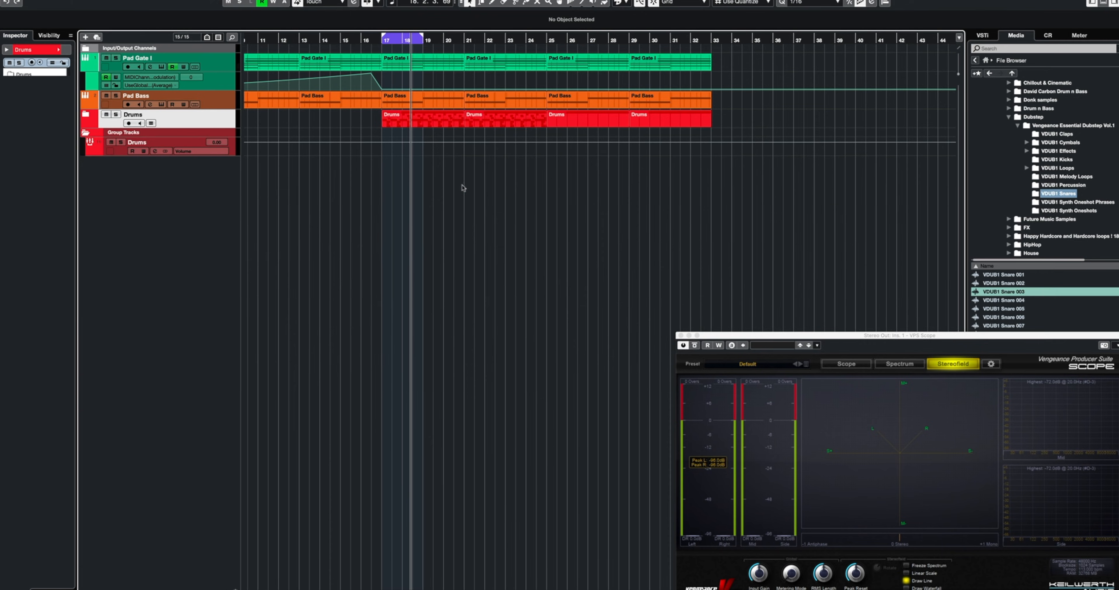
Step: Start playback and set the loop range to the Pad Gate I part from bar 17 to bar 21
key("space")
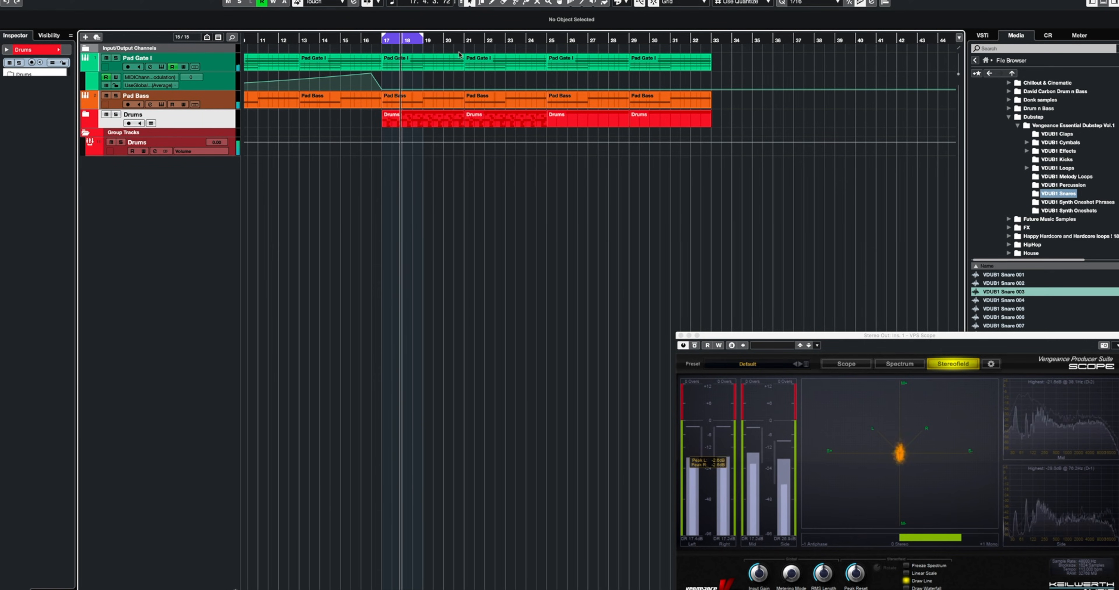
left_click(447, 64)
key("p")
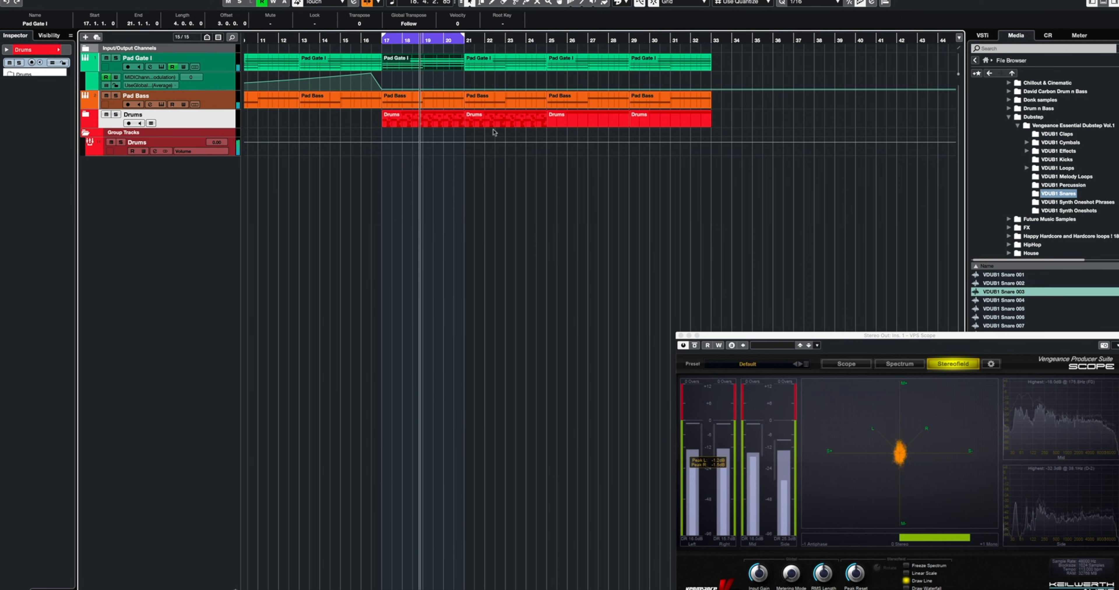
Step: Delete the Drums folder parts after bar 21 and duplicate the remaining part three times up to bar 33
left_click_drag(493, 132, 671, 123)
left_click(421, 120)
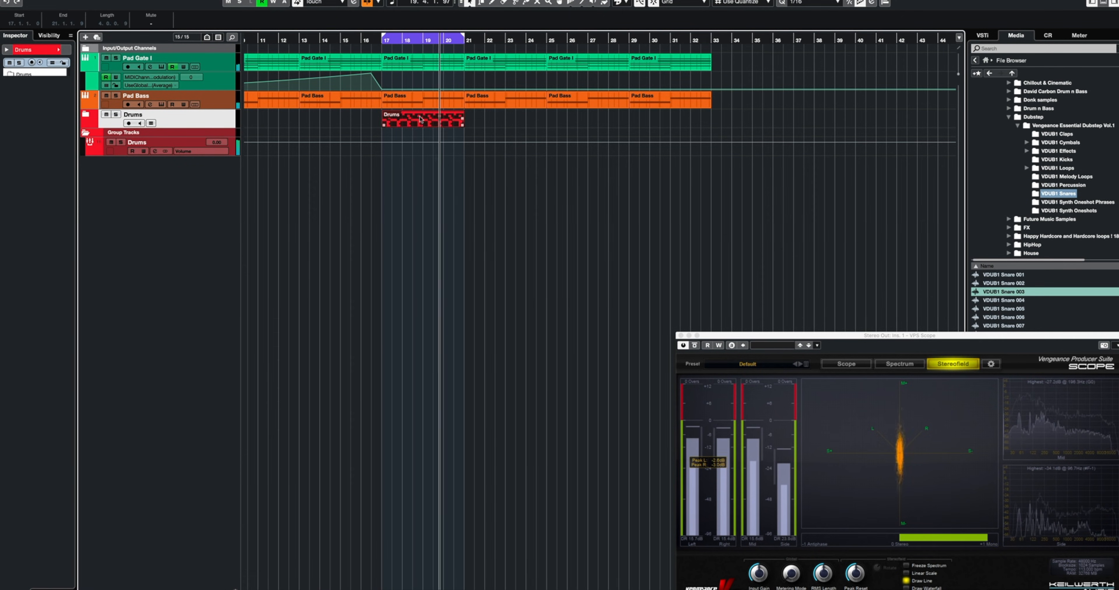
key("super+d")
key("super+d")
key("super+d")
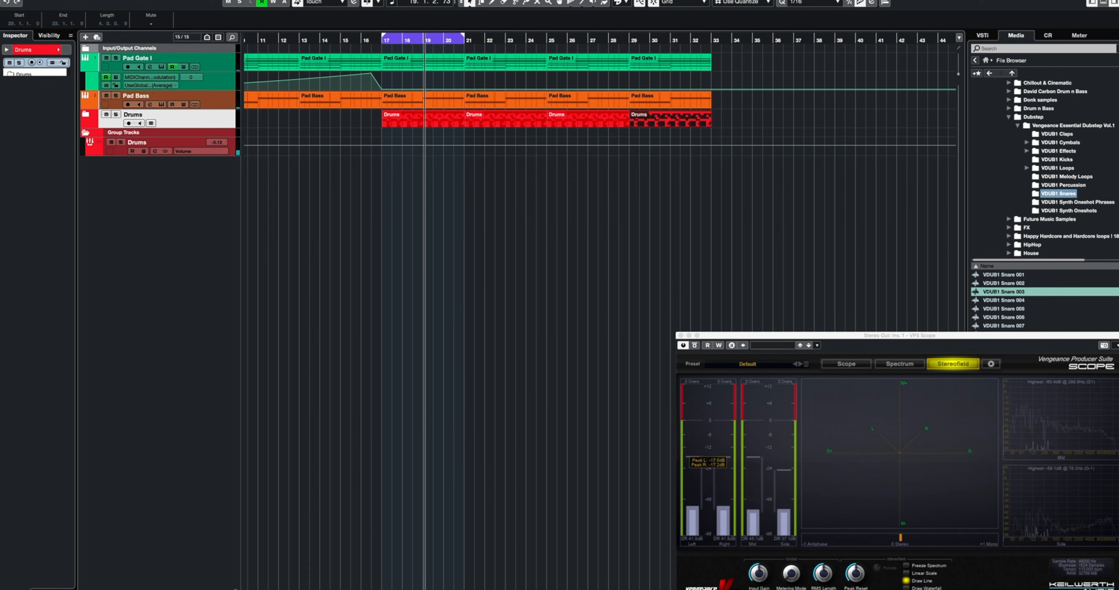
Step: Play from the loop start, adjust the output volume of Pad Gate I's Pigments synth, and close its window
key("KP_1")
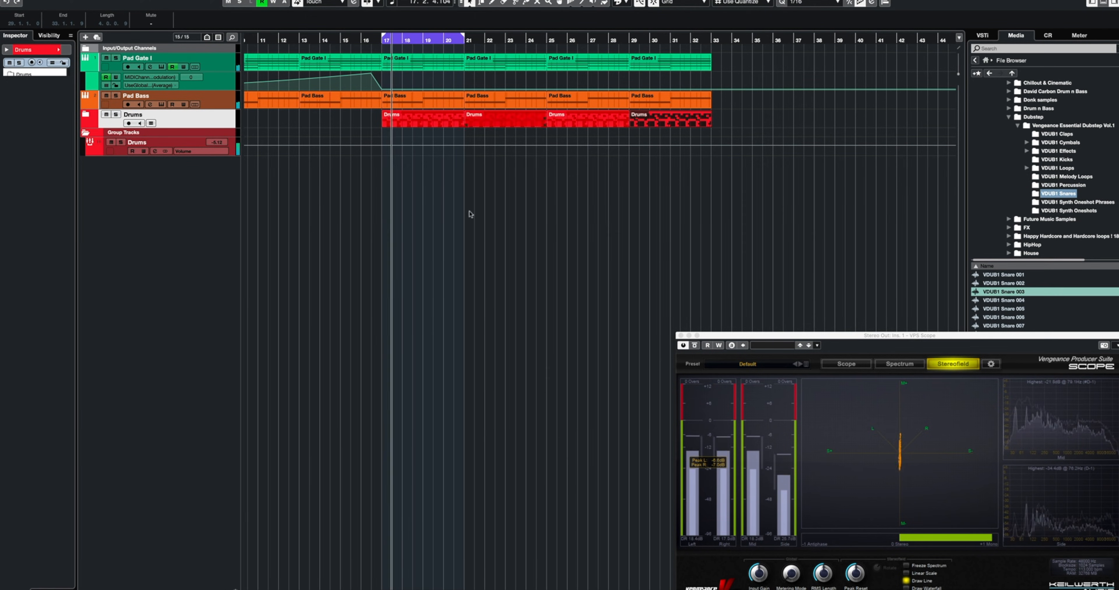
left_click(221, 62)
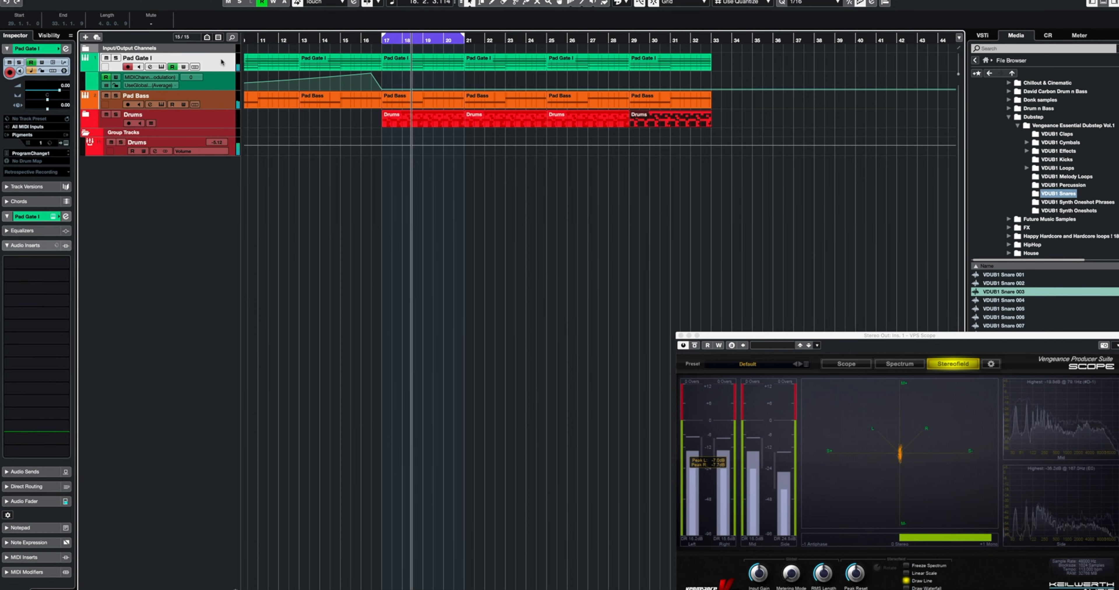
left_click(54, 217)
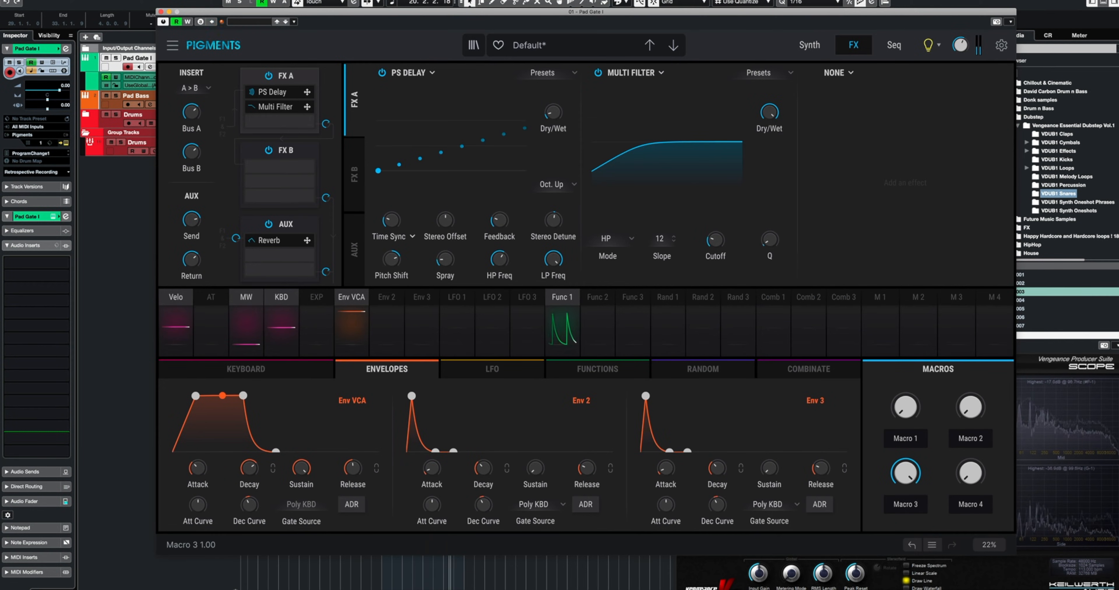
left_click_drag(964, 45, 964, 24)
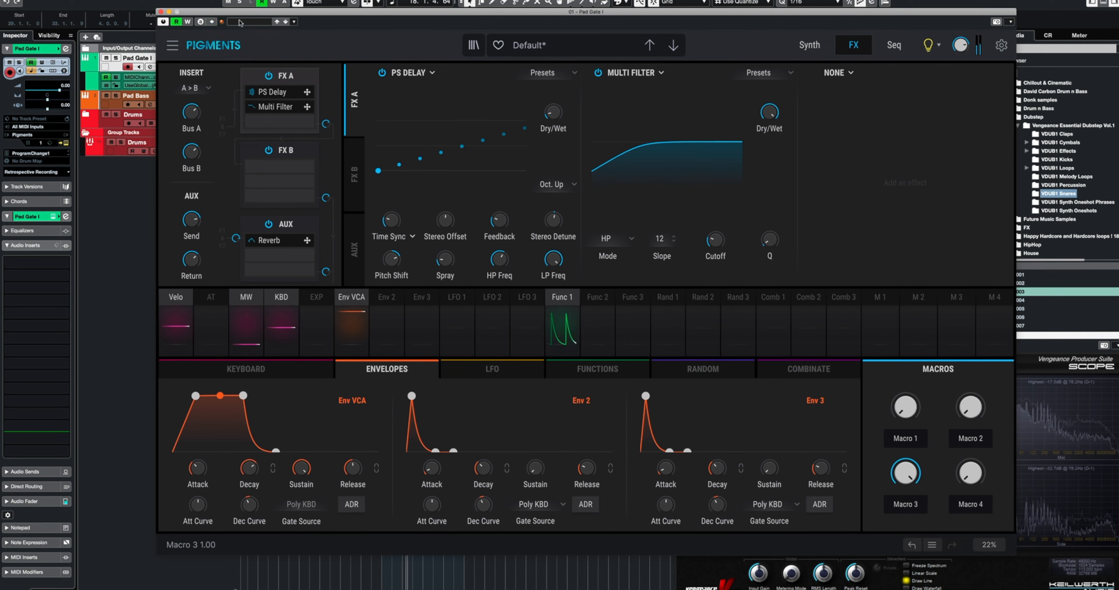
left_click(161, 12)
Step: Adjust the output volume of Pad Bass's Pigments synth and close its window
left_click(144, 105)
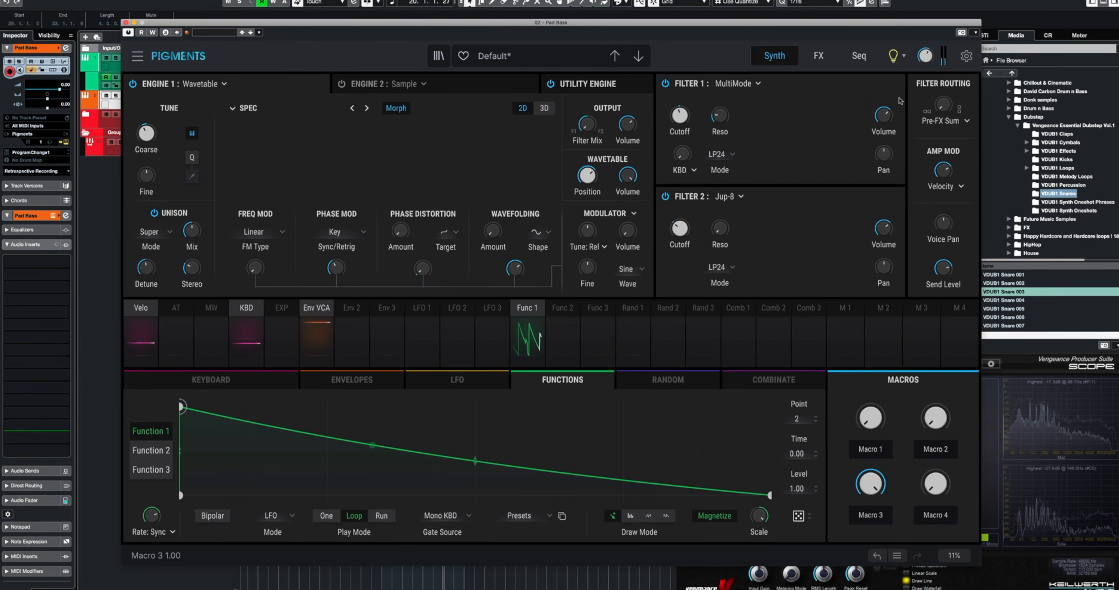
left_click_drag(925, 55, 925, 54)
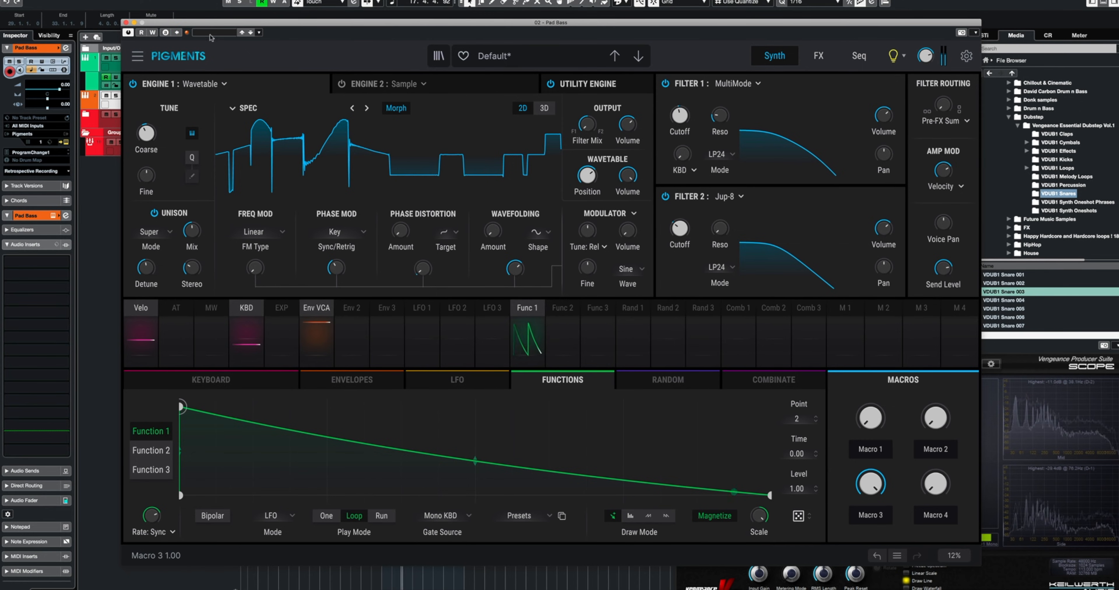
left_click(126, 22)
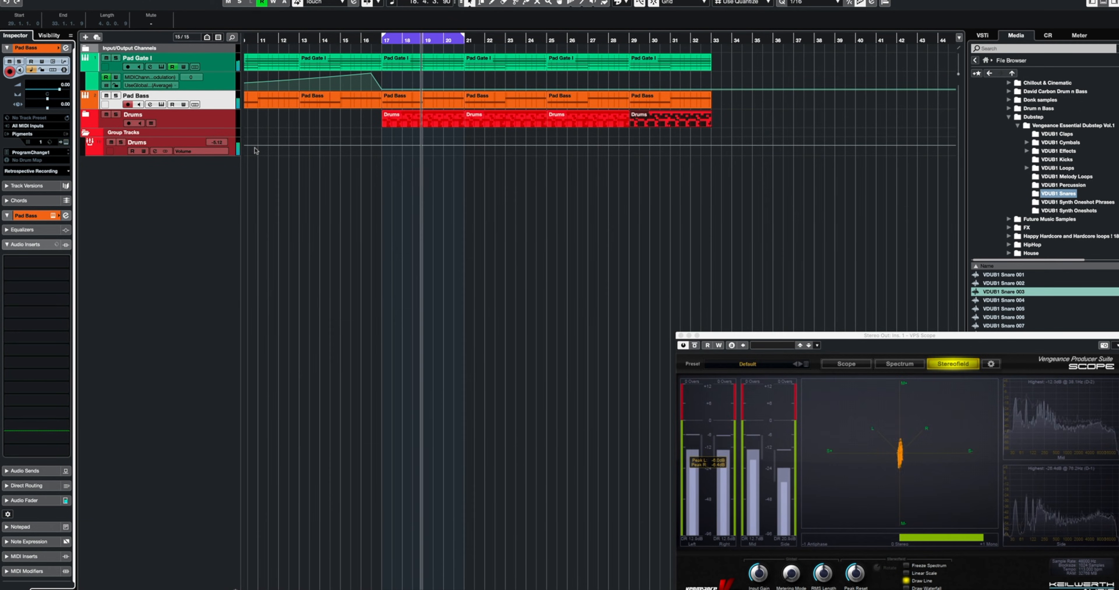
Step: Duplicate all Pad Gate I, Pad Bass and Drums parts from bars 17–33 up to bar 49, and stop playback
key("g")
key("g")
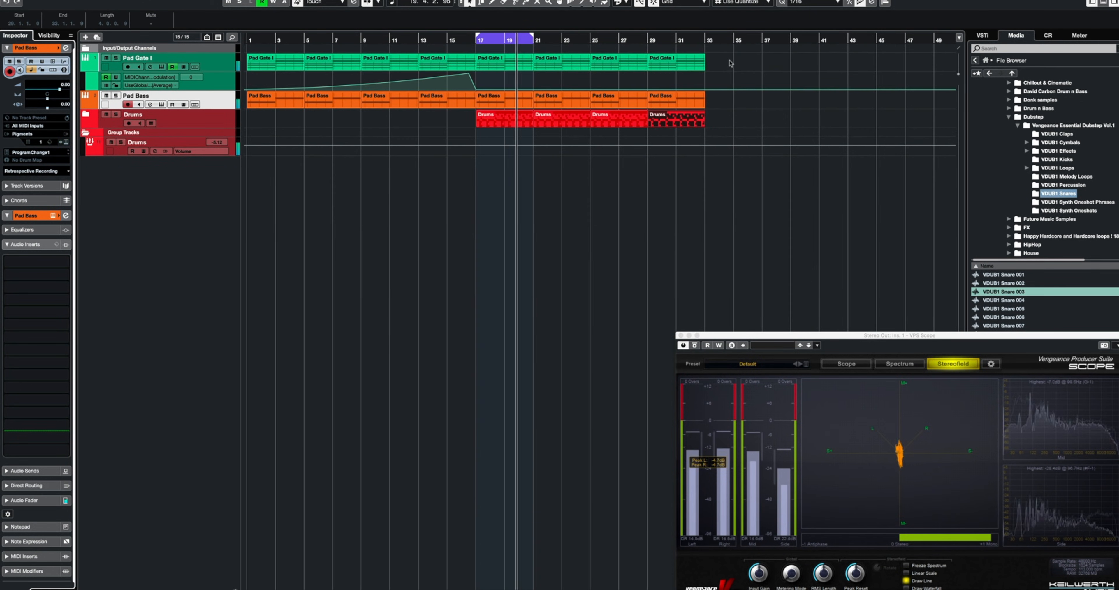
left_click_drag(724, 60, 480, 136)
scroll(492, 224, "right", 5)
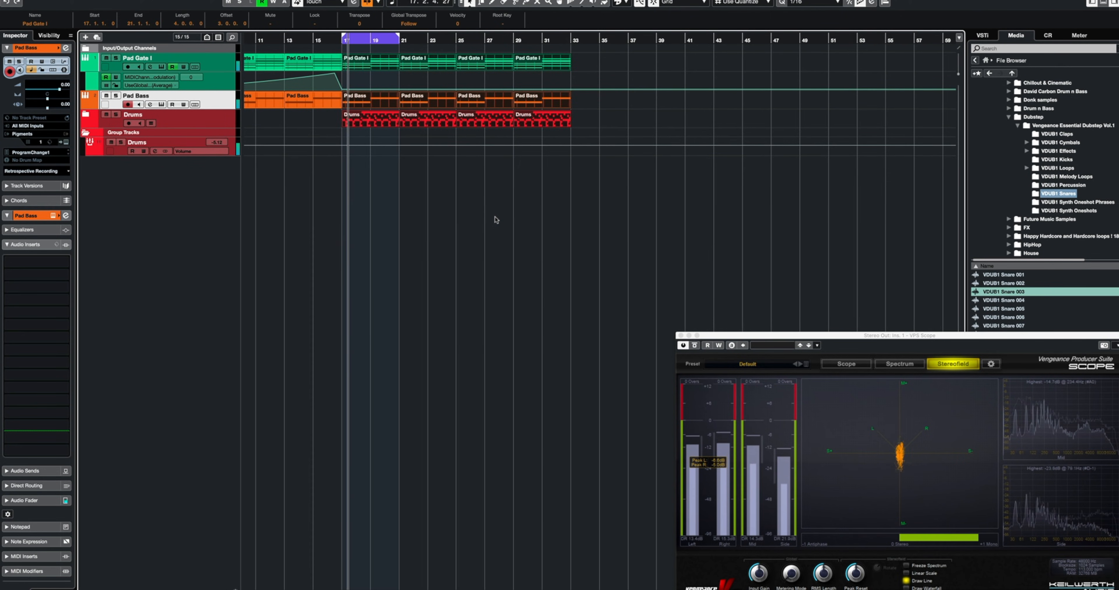
key("ctrl+d")
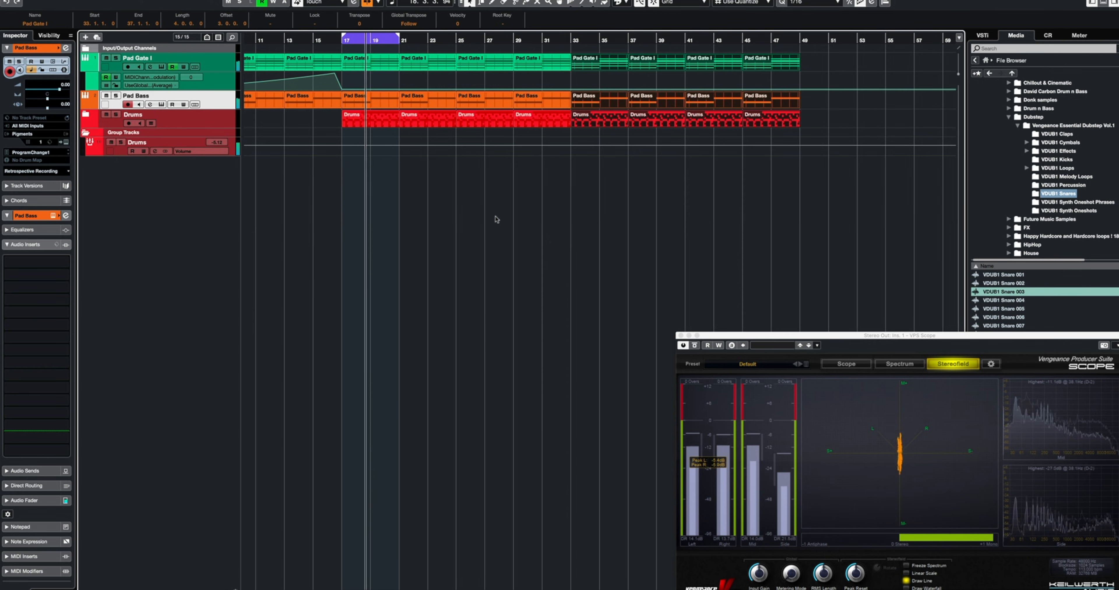
key("space")
Step: Copy the last Pad Gate I part to bar 53, snapped to the bar grid, and set the loop range around it
key("g")
key("g")
key("g")
key("g")
left_click(506, 190)
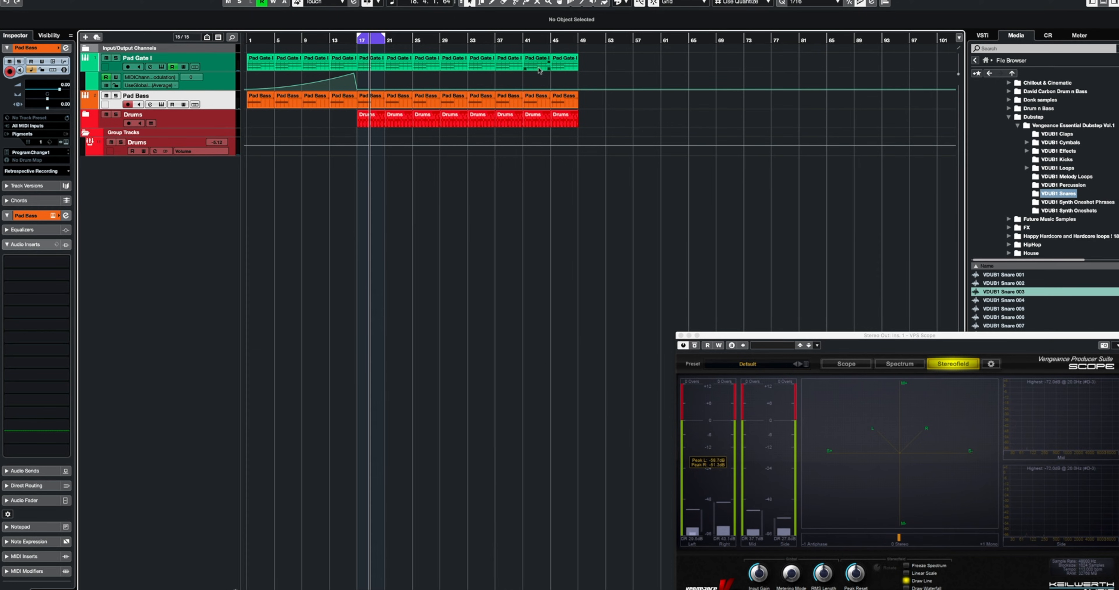
left_click_drag(558, 64, 613, 64)
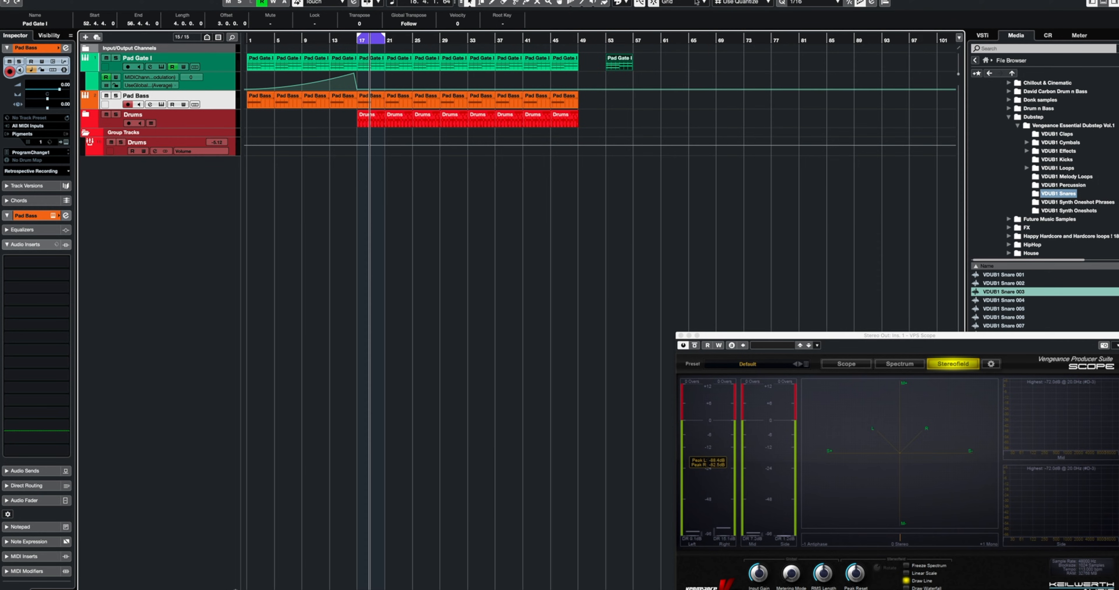
left_click_drag(613, 67, 618, 67)
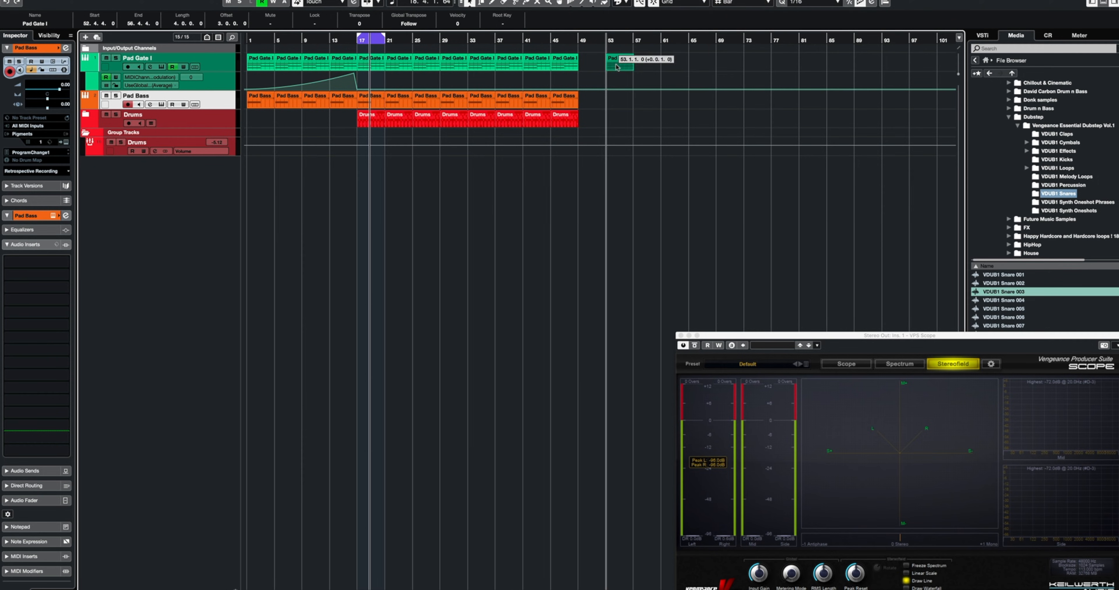
key("h")
key("h")
key("h")
key("h")
key("h")
key("h")
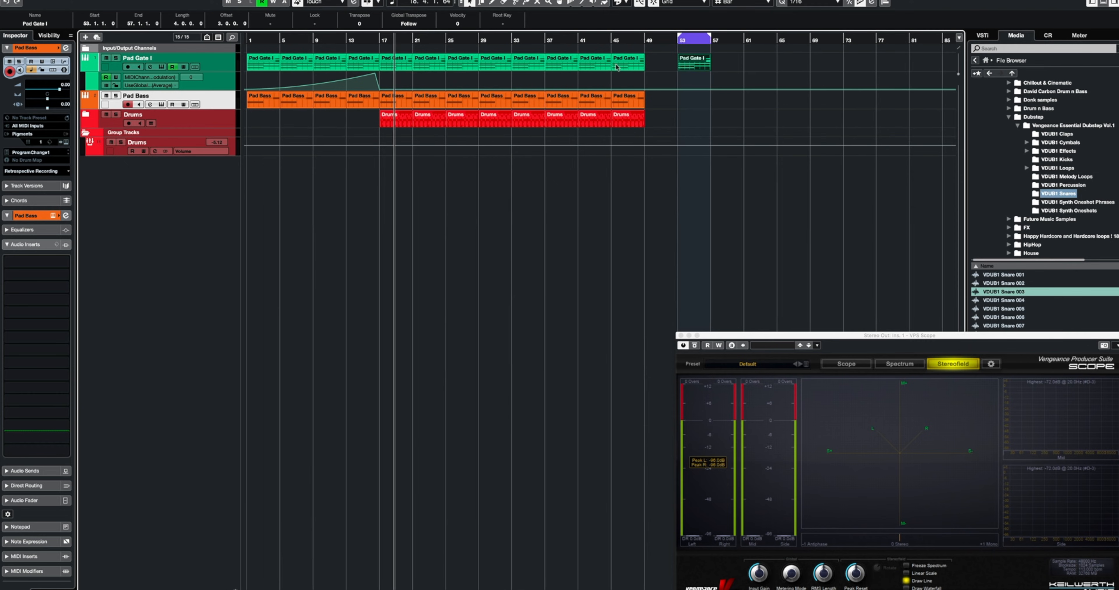
scroll(625, 131, "right", 10)
scroll(626, 130, "right", 6)
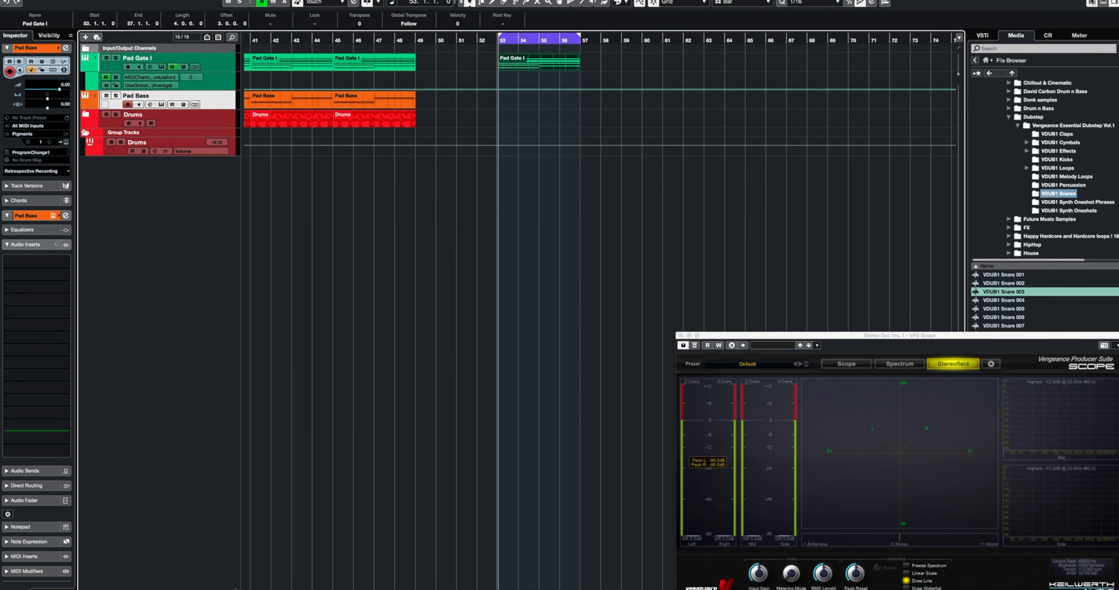
Step: Add one instrument track that uses the Pigments synth
left_click(985, 35)
left_click(983, 49)
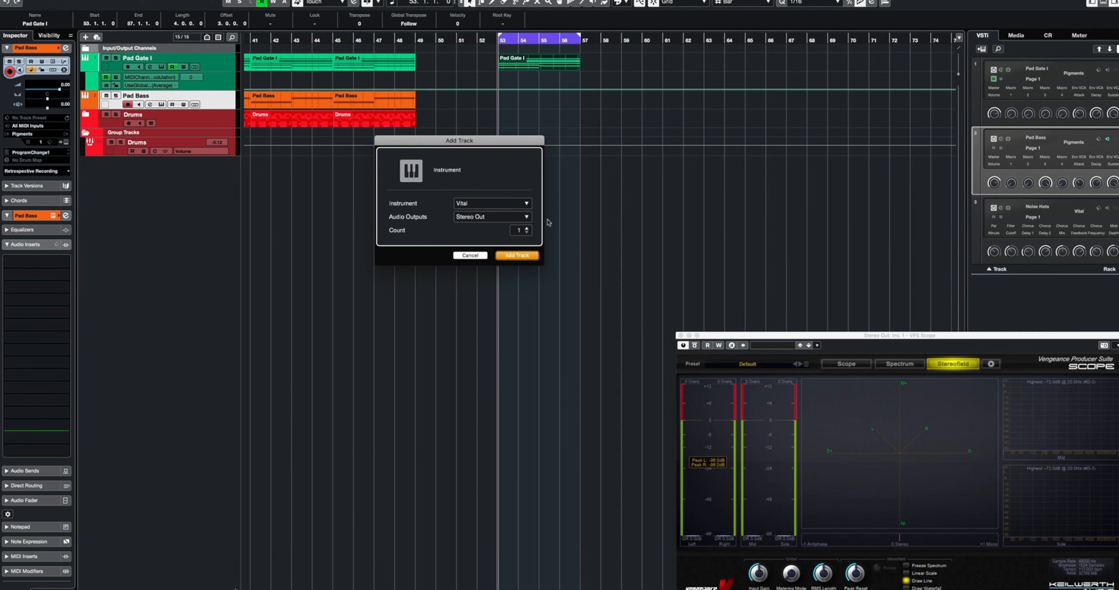
left_click(502, 204)
type("pigment")
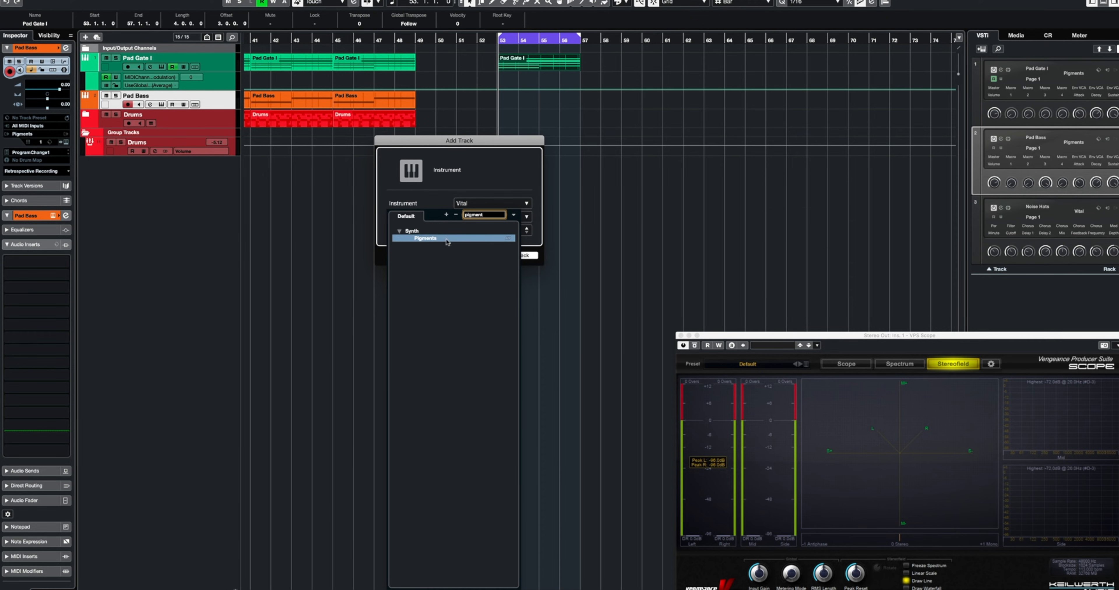
left_click(447, 239)
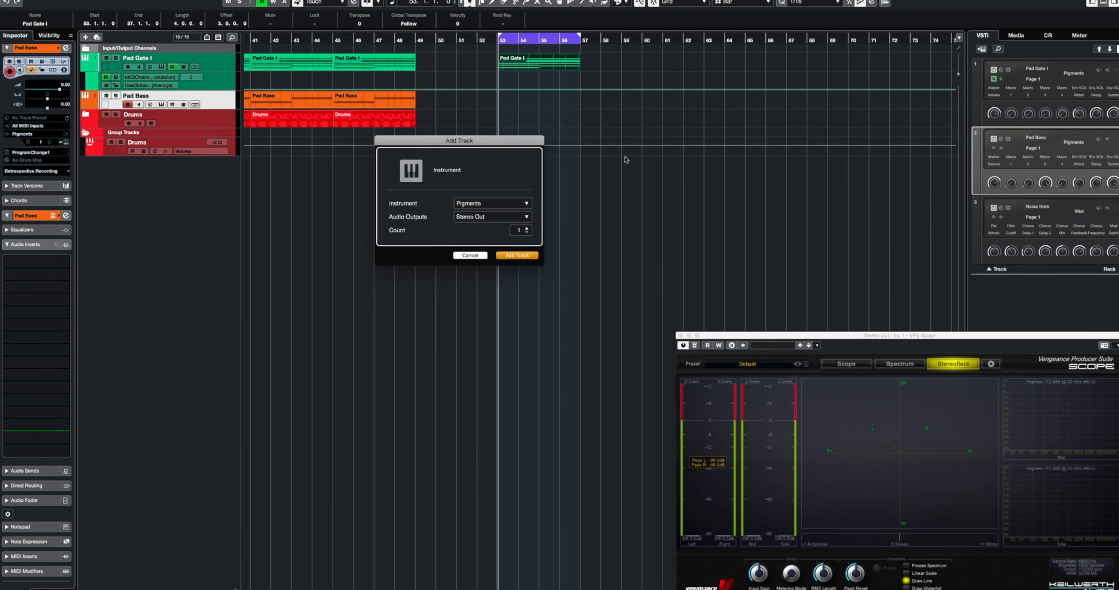
key("Return")
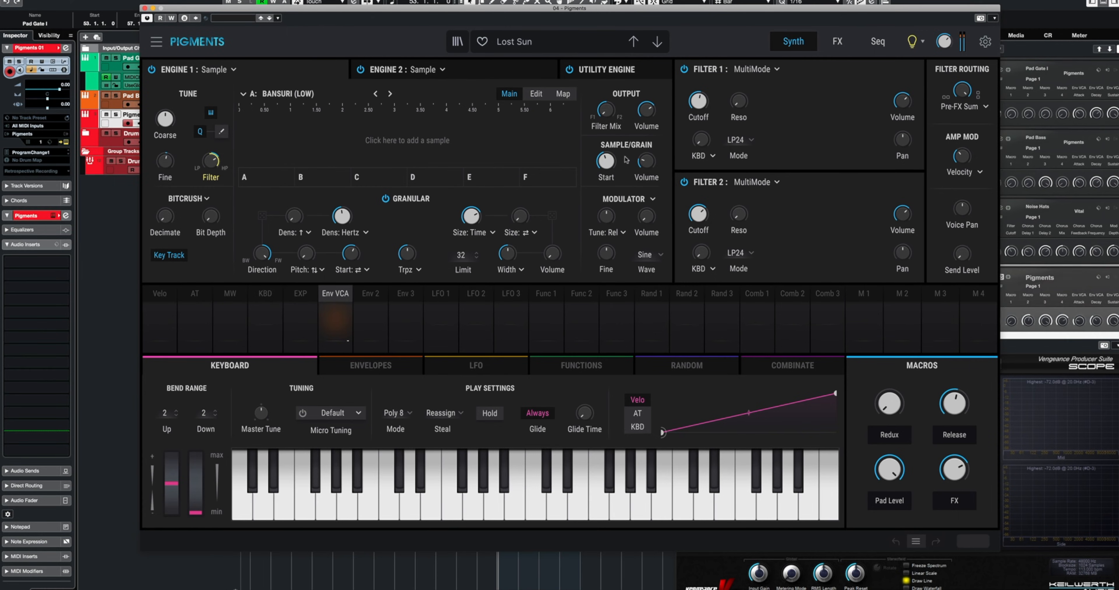
Step: Move the Pad Gate I part at bar 53 onto the Pigments 01 track, keeping the synth window out of the way
left_click_drag(551, 9, 511, 214)
left_click_drag(514, 62, 515, 119)
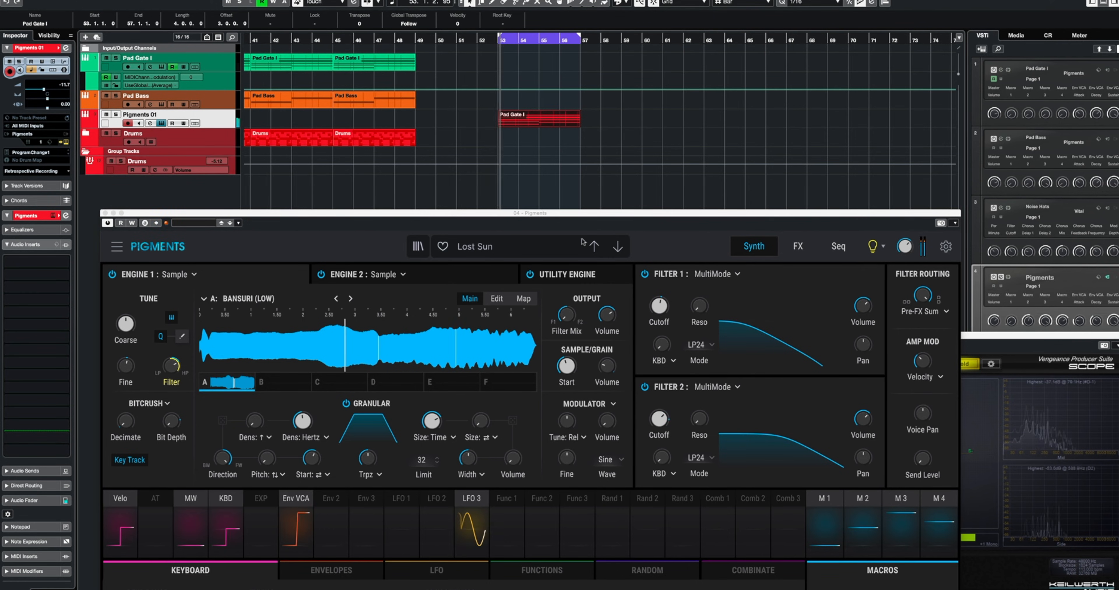
left_click_drag(573, 213, 591, 67)
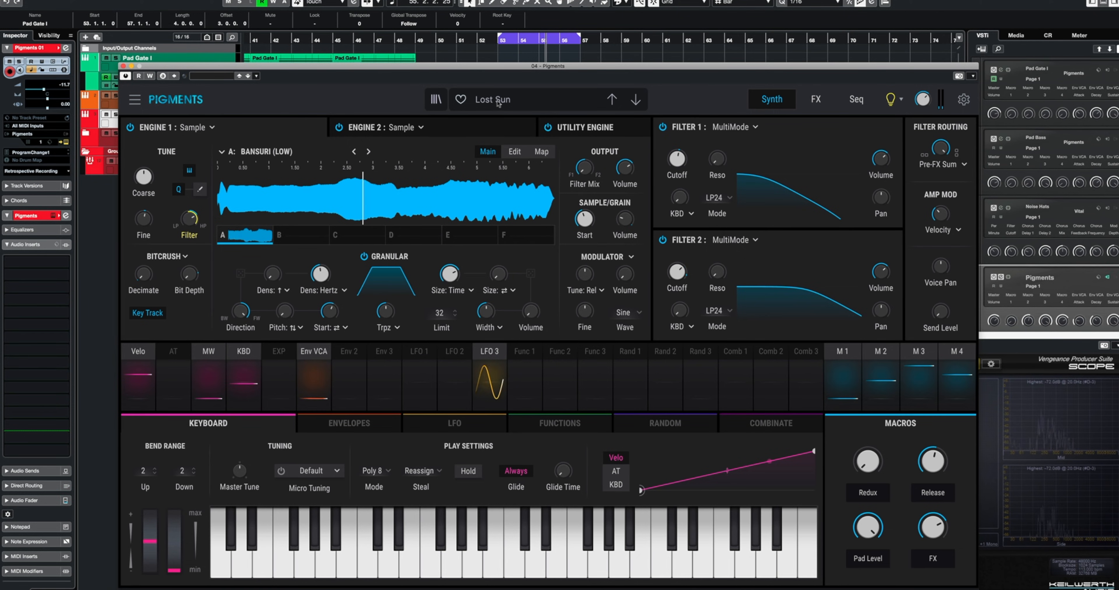
Step: Audition Morning Dew and Piano Pad from the User bank, load the Puka preset, and close the preset browser
left_click(498, 100)
left_click(443, 103)
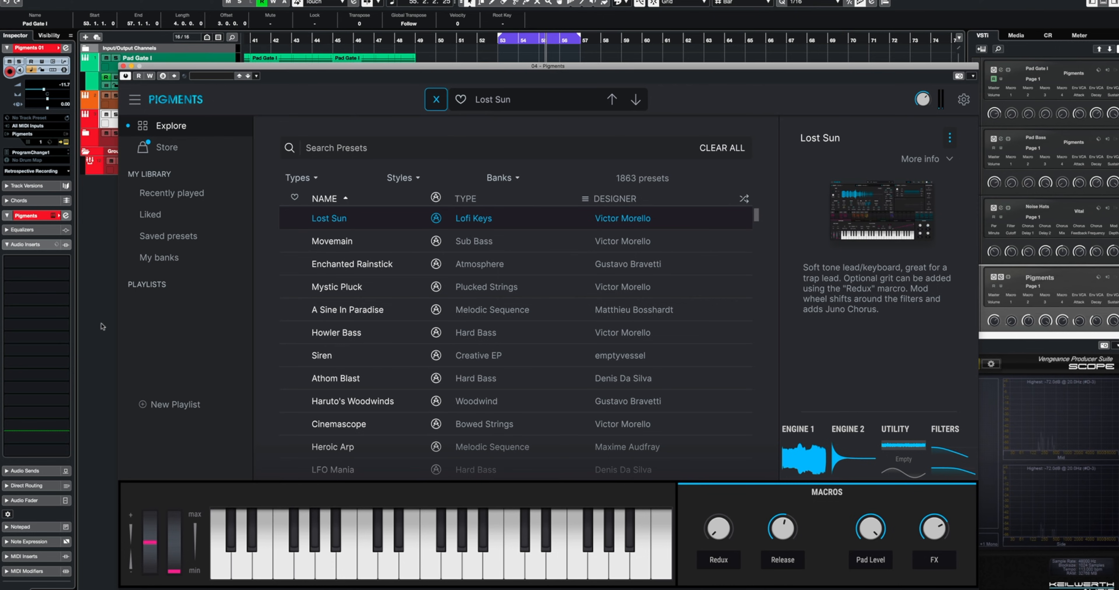
left_click(157, 258)
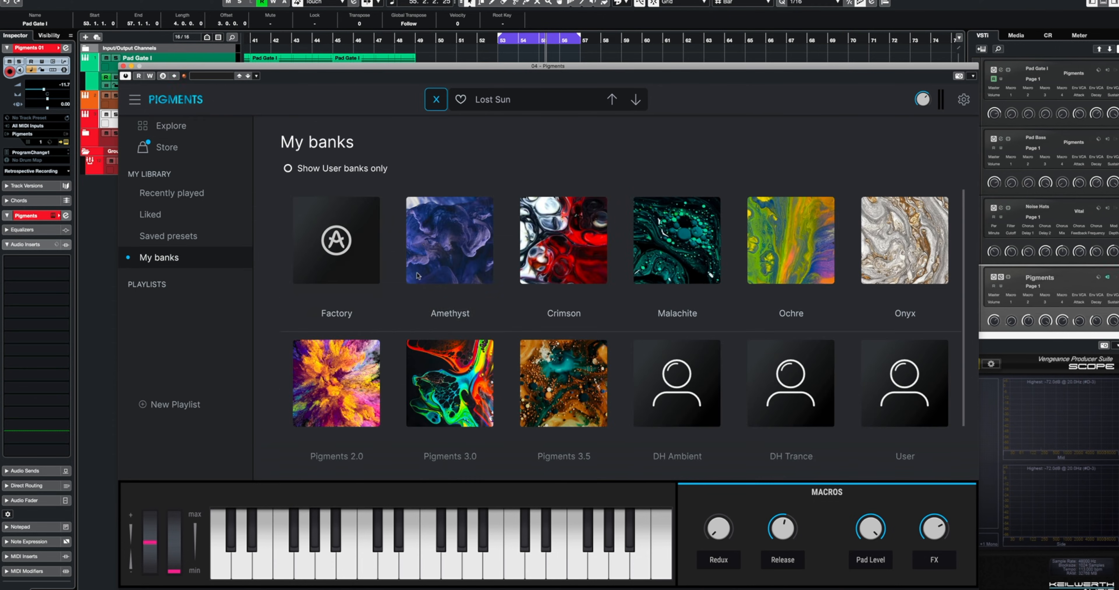
left_click(911, 389)
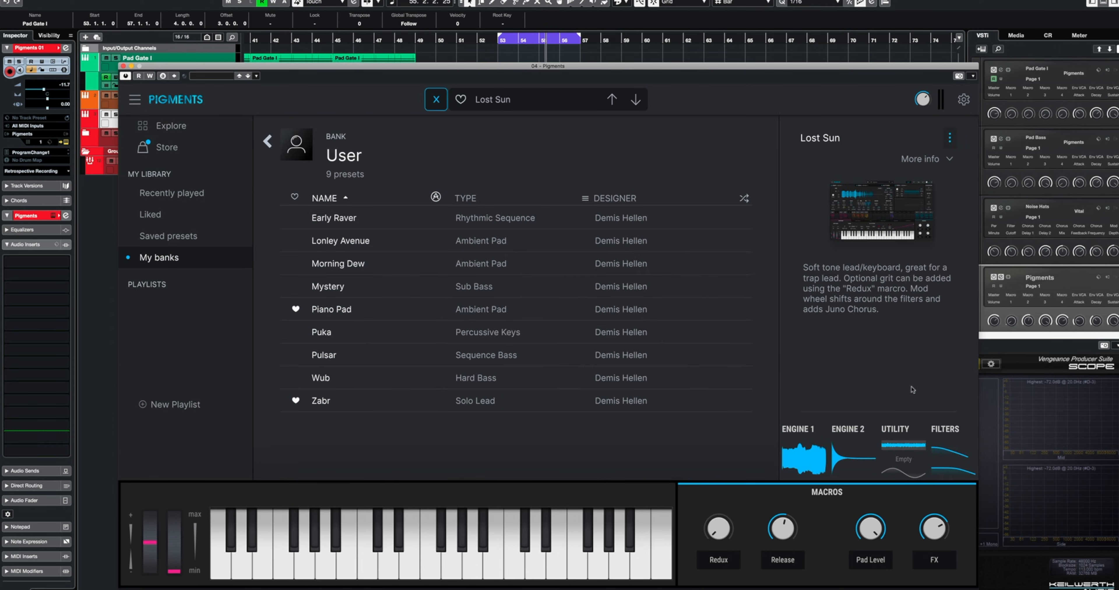
left_click(348, 264)
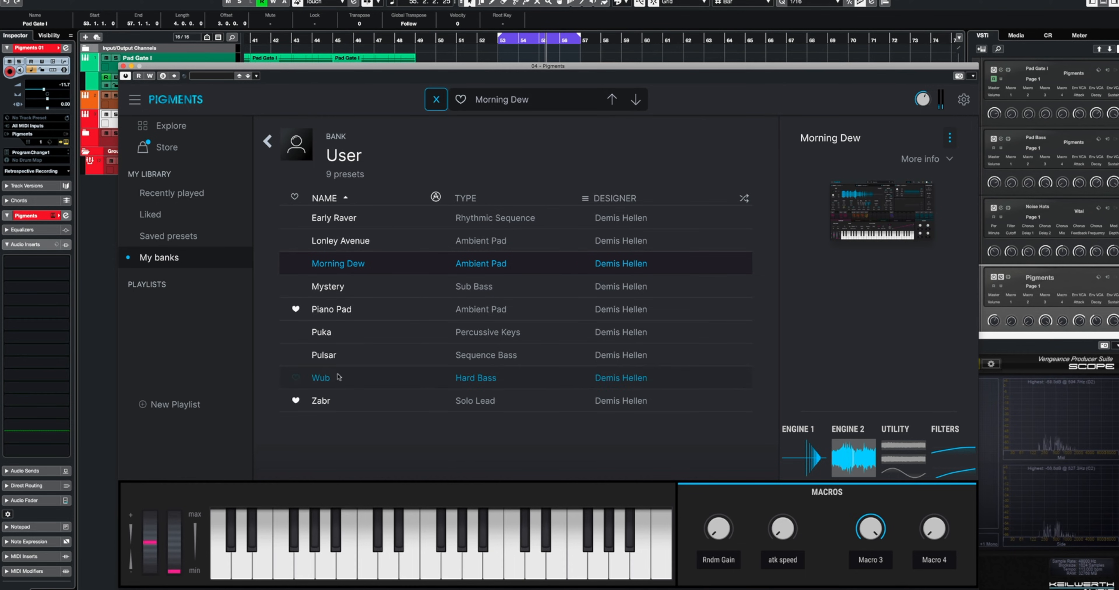
left_click(331, 309)
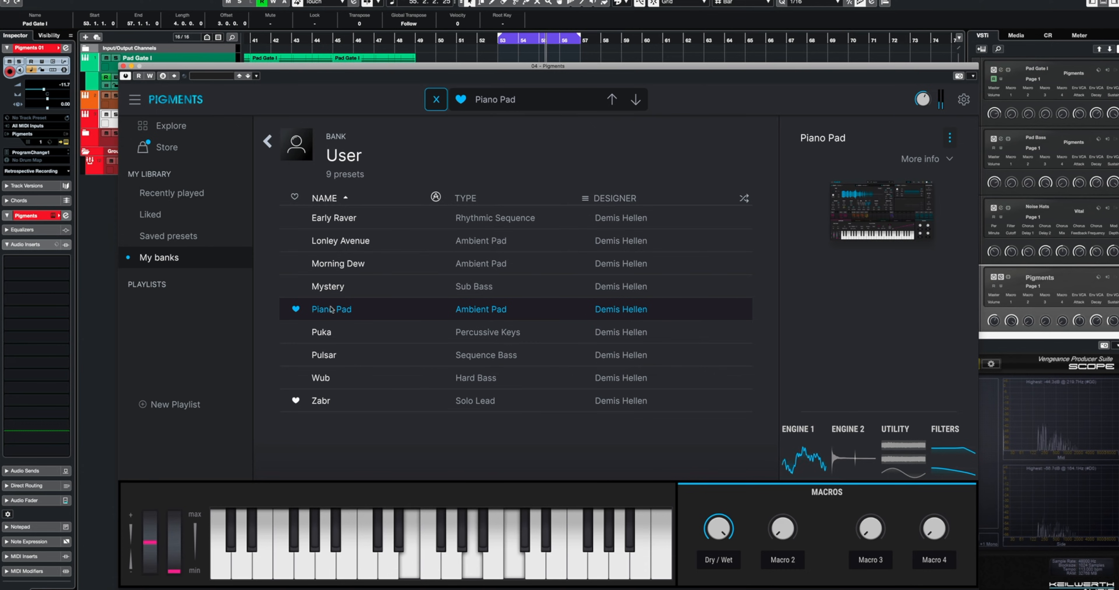
left_click(326, 332)
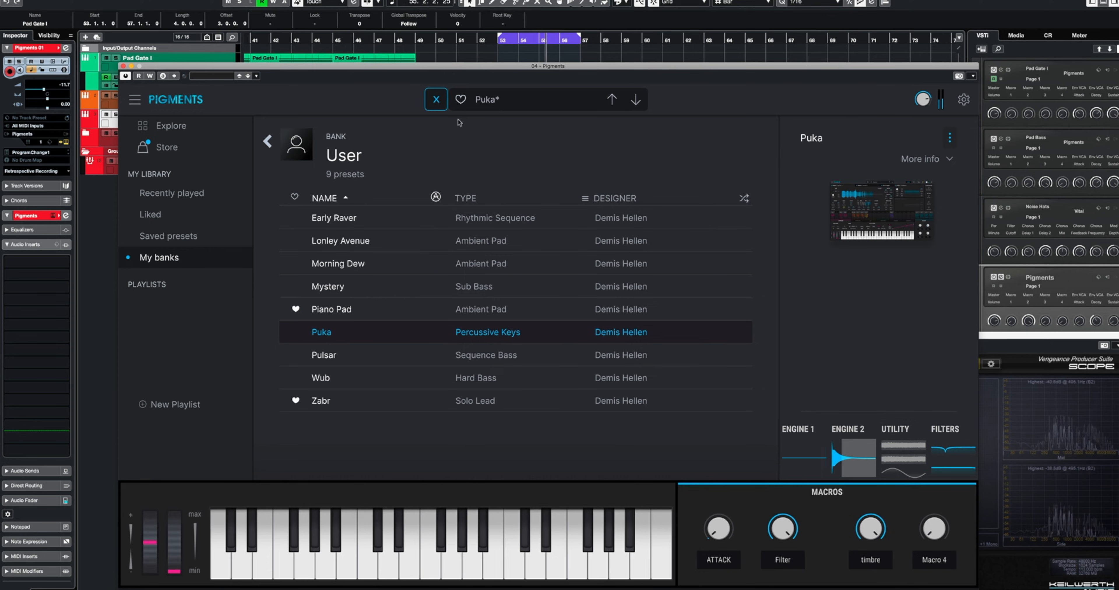
left_click(435, 102)
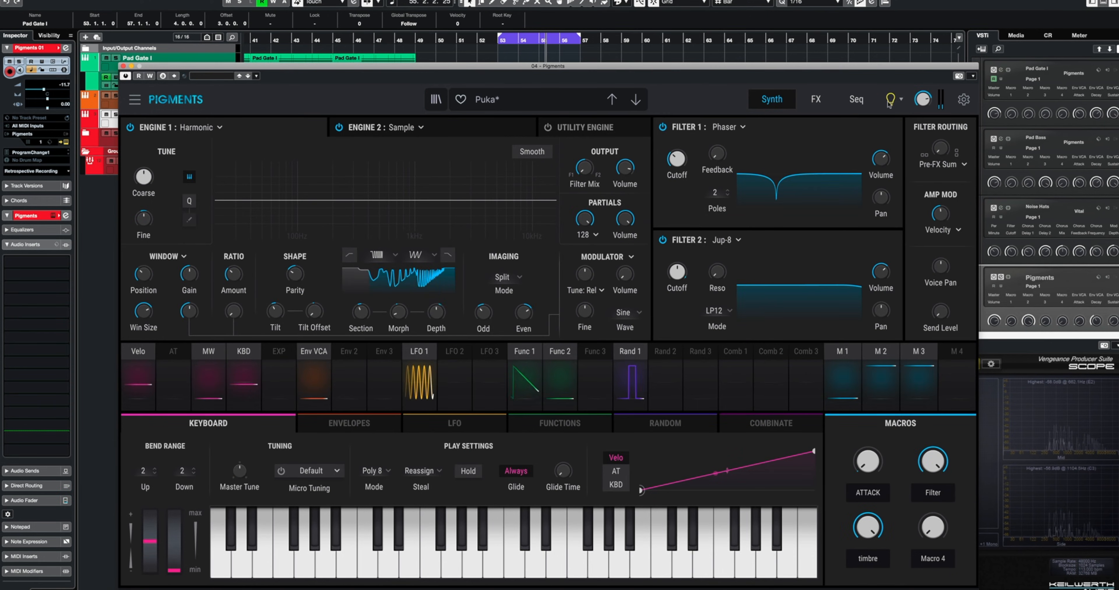
Step: Turn on the Pigments arpeggiator and play the looped part from its start
left_click(854, 101)
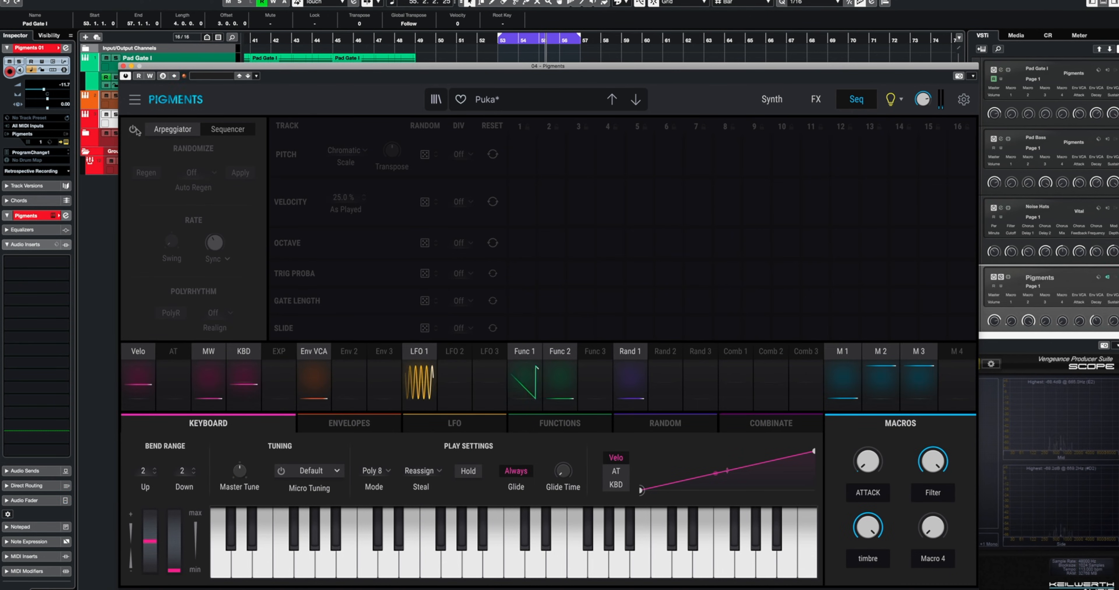
left_click(162, 132)
left_click(133, 130)
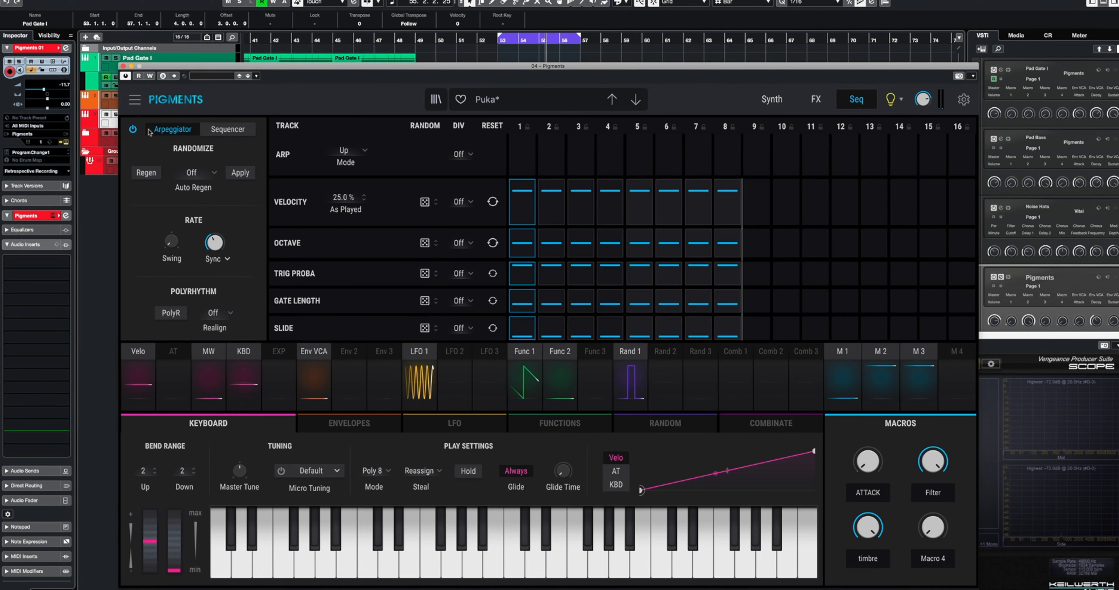
key("KP_1")
key("space")
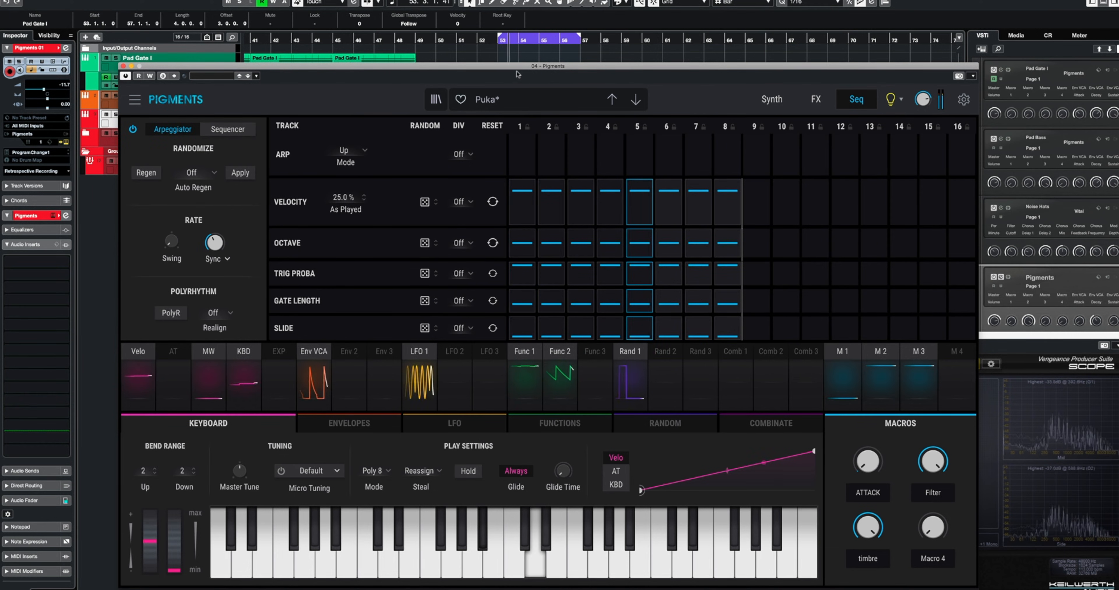
Step: Examine the notes of the part at bar 53 in the key editor and return to the arrangement and synth
left_click_drag(517, 66, 559, 146)
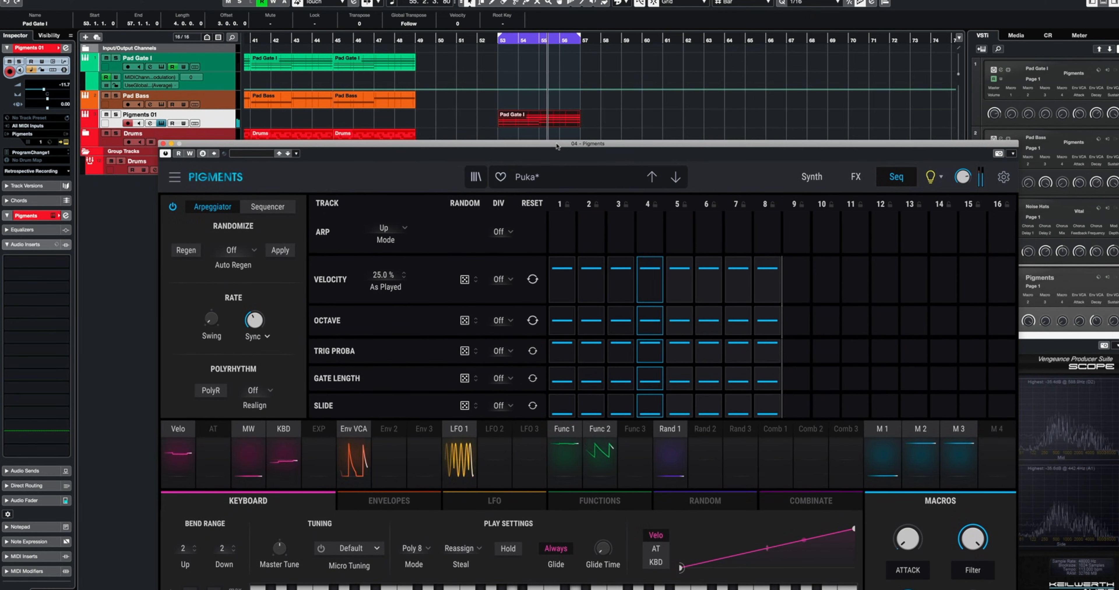
double_click(551, 120)
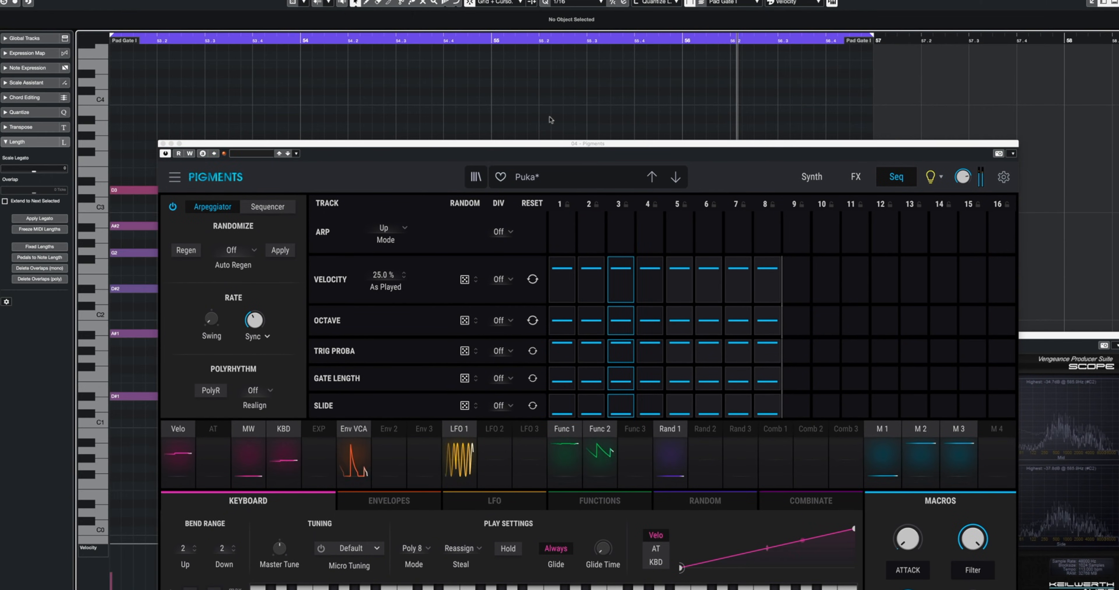
key("Return")
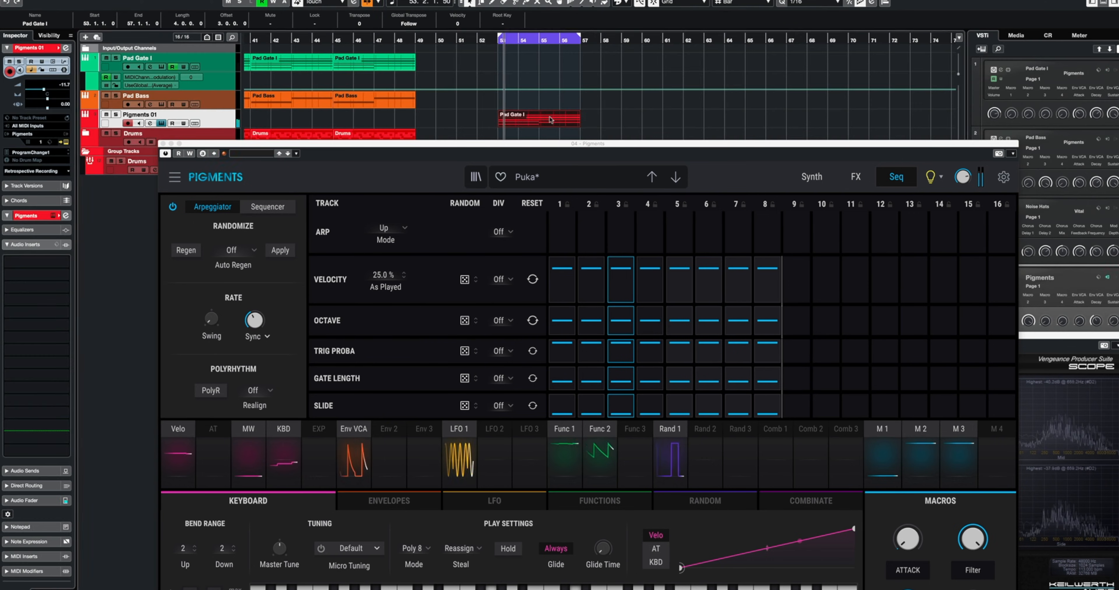
left_click_drag(554, 146, 525, 42)
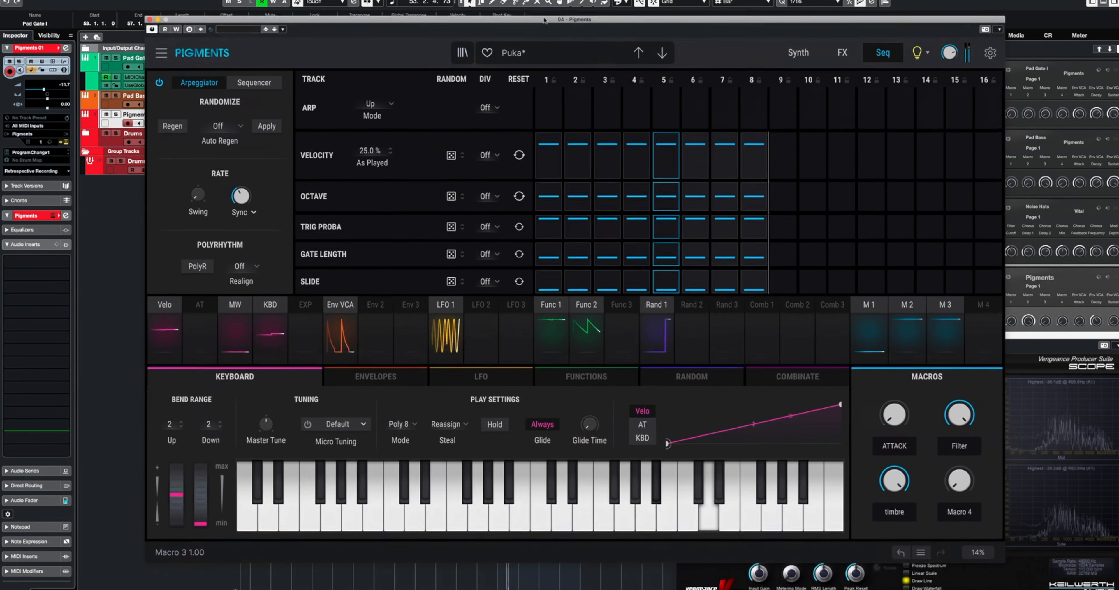
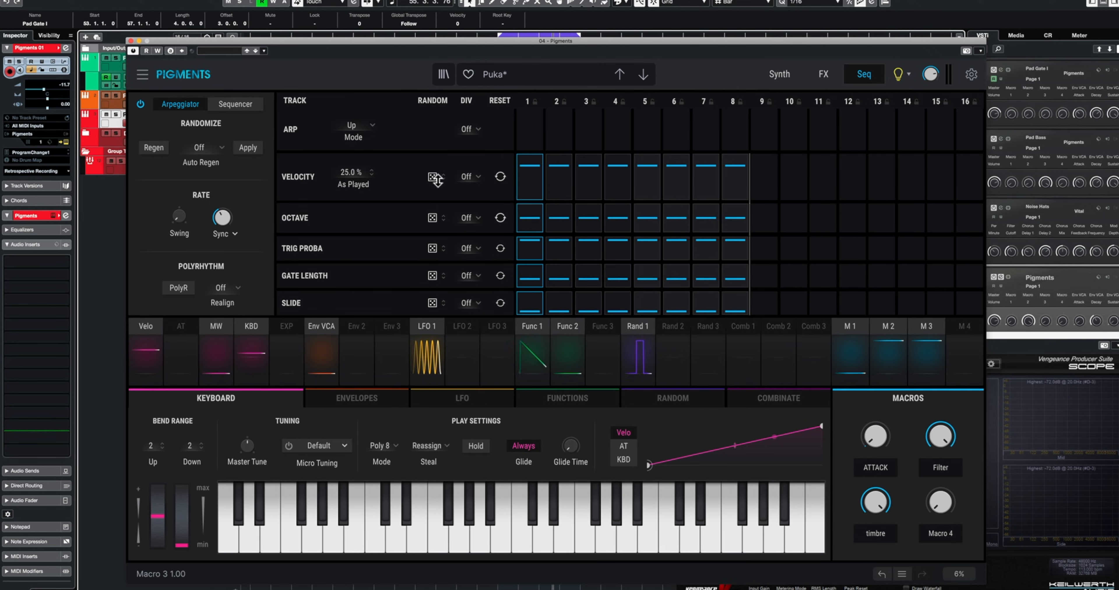
Step: Raise the randomization of the arpeggiator's velocity track and open the synth's engine page
left_click_drag(443, 176, 442, 180)
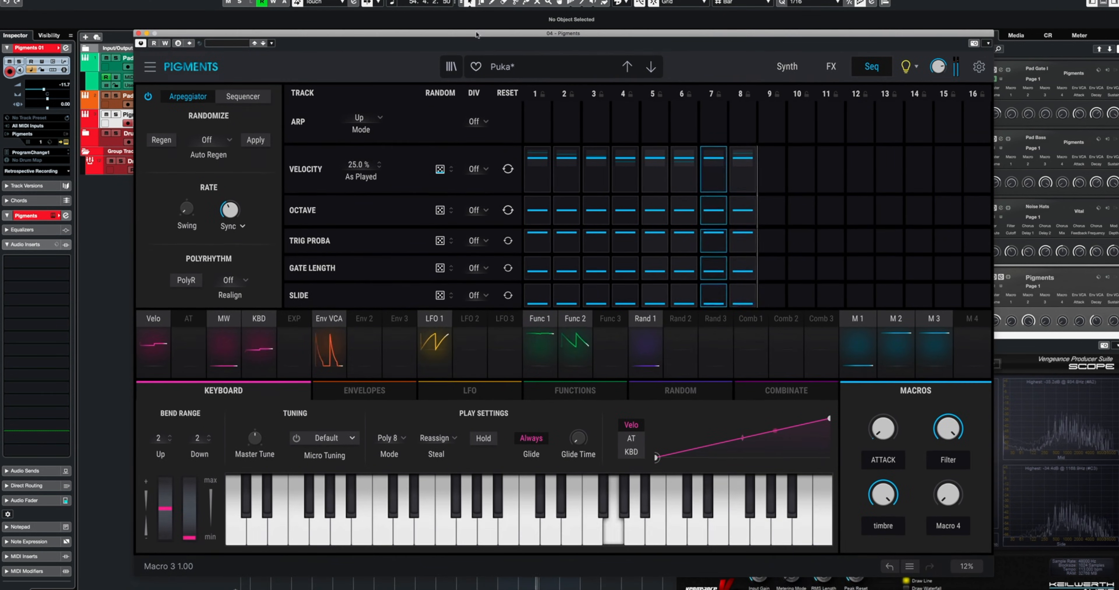
left_click_drag(440, 169, 440, 145)
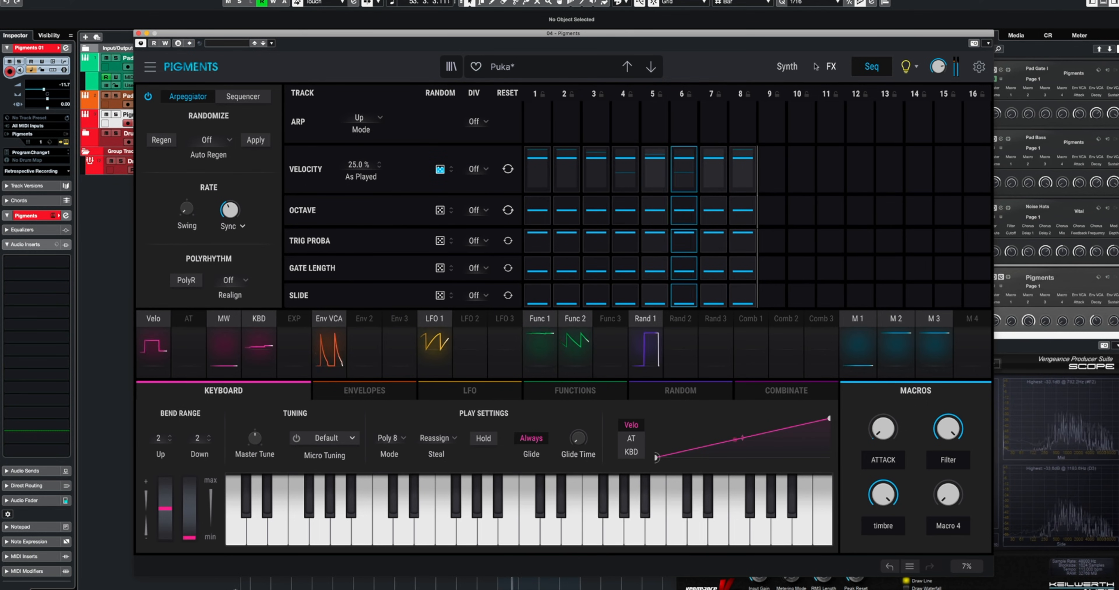
left_click(787, 66)
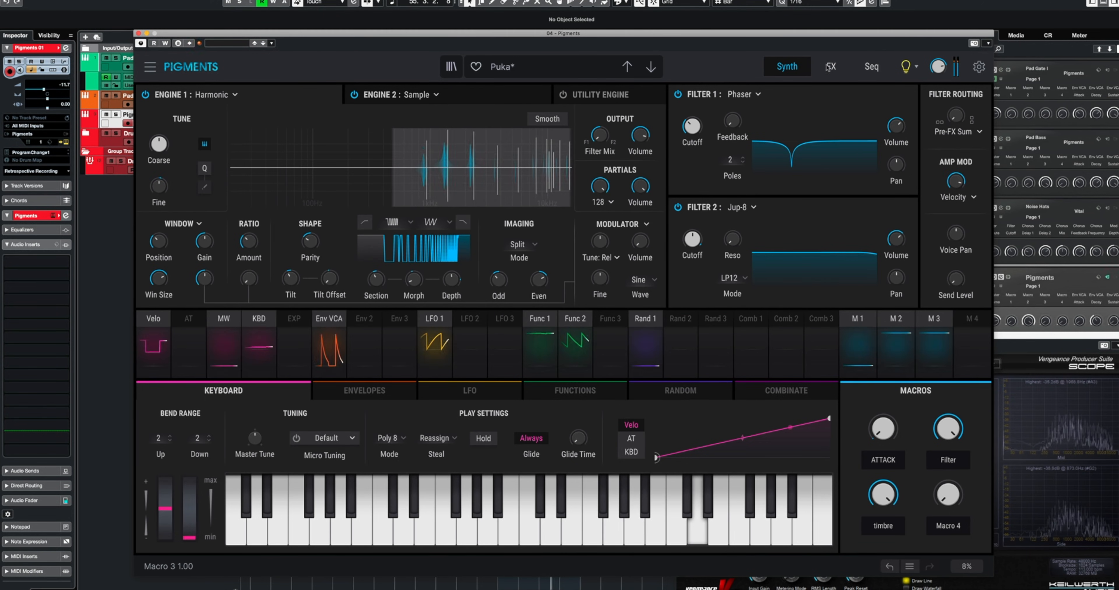
Step: Raise the randomization of the arpeggiator's octave track and set its rate divider to /2
left_click(871, 67)
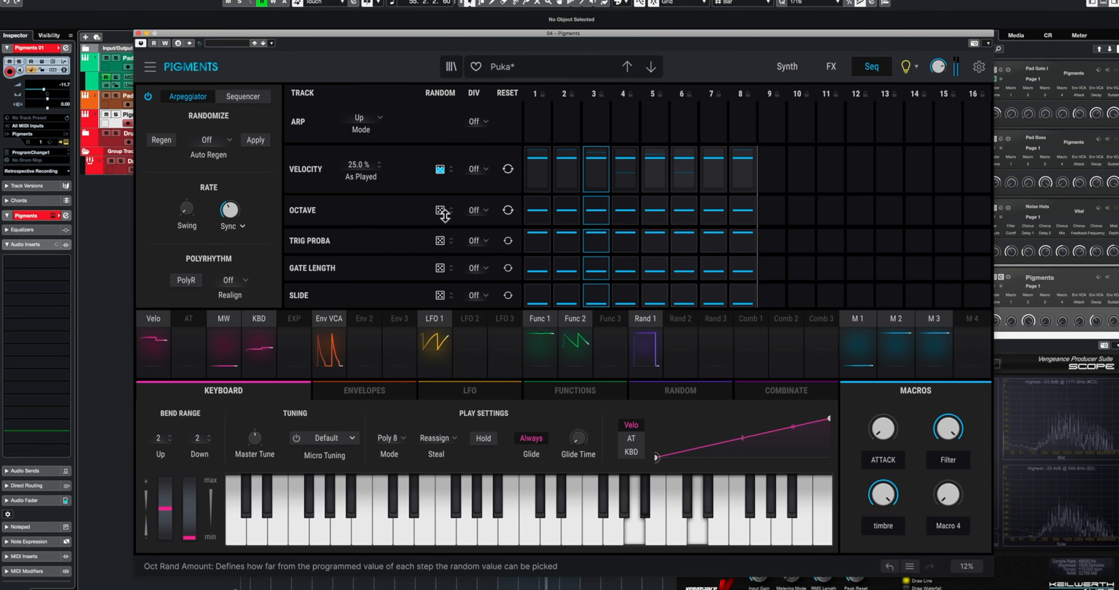
mouse_move(451, 211)
left_mouse_down()
mouse_move(451, 187)
mouse_move(451, 200)
left_mouse_up()
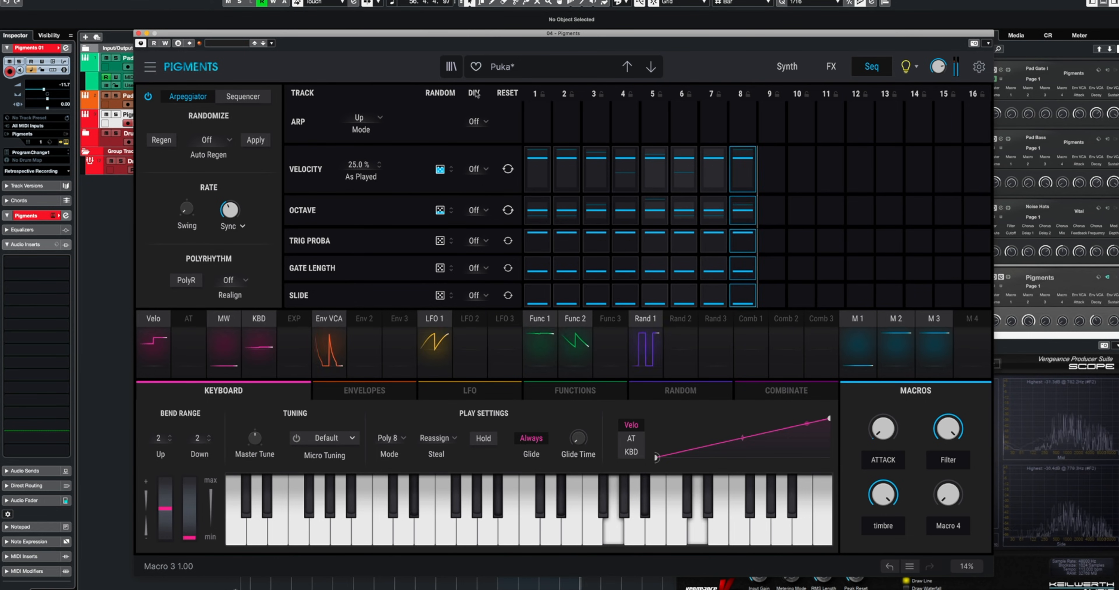
left_click(476, 210)
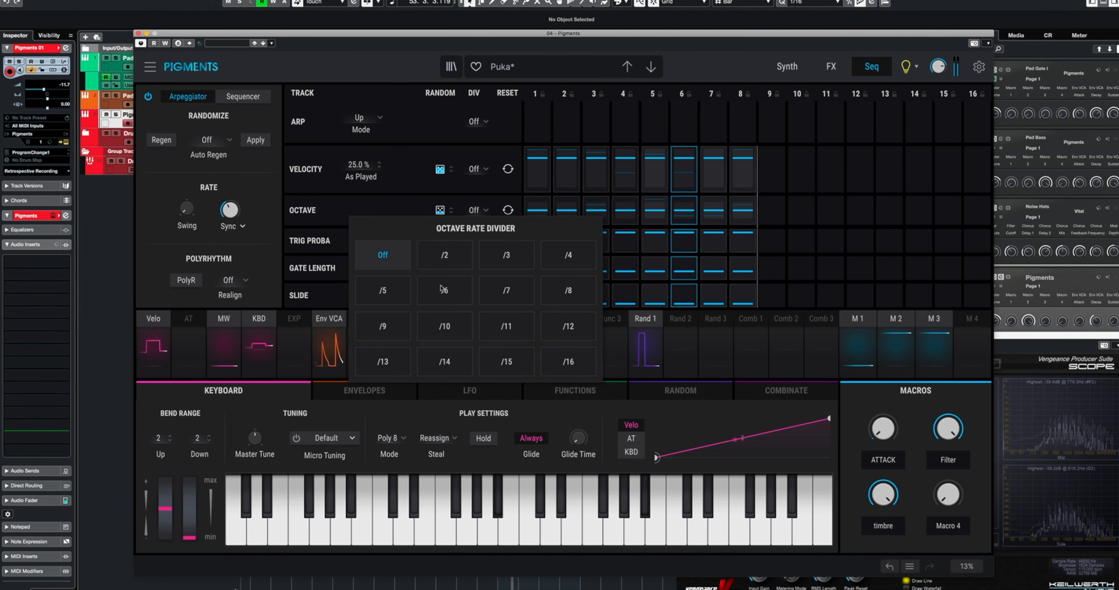
left_click(440, 258)
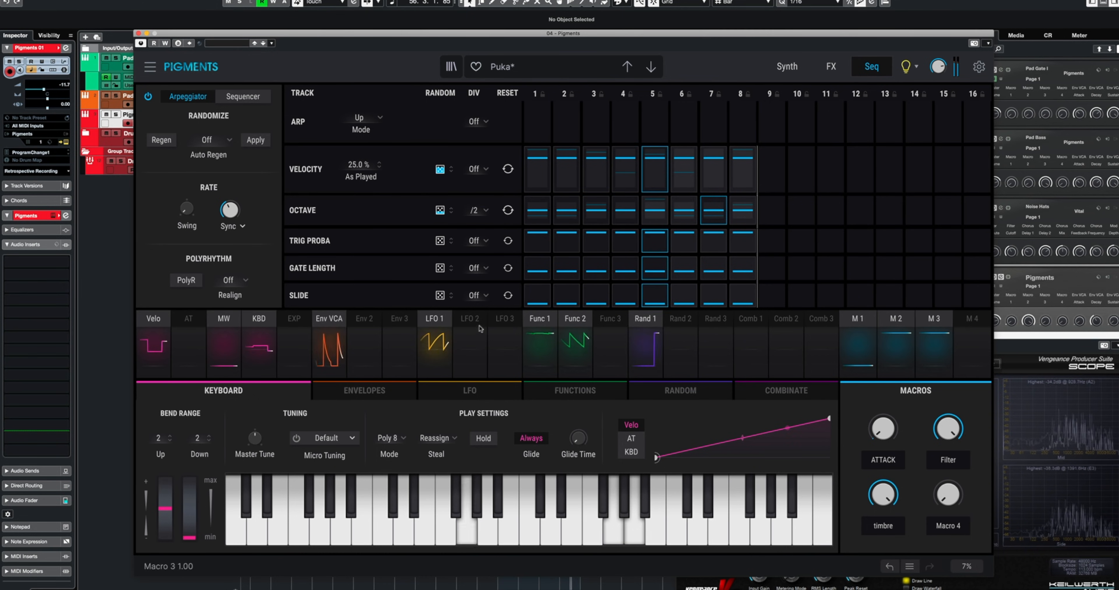
Step: Try randomizing the arpeggiator's gate length, set its rate divider to /3, and turn the gate randomization back down
left_click_drag(441, 269, 441, 250)
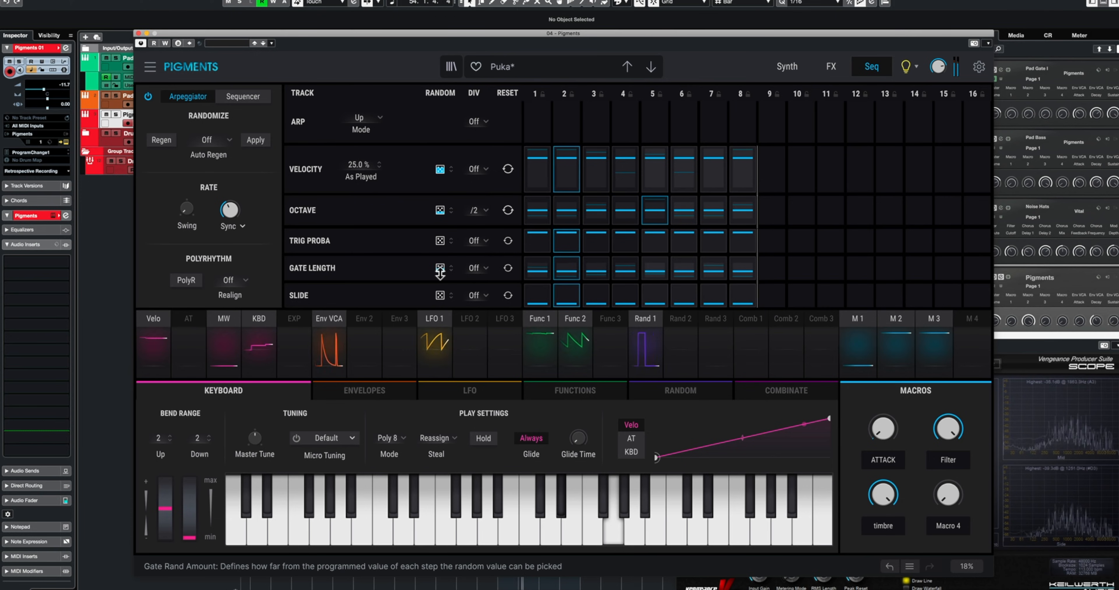
left_click(476, 268)
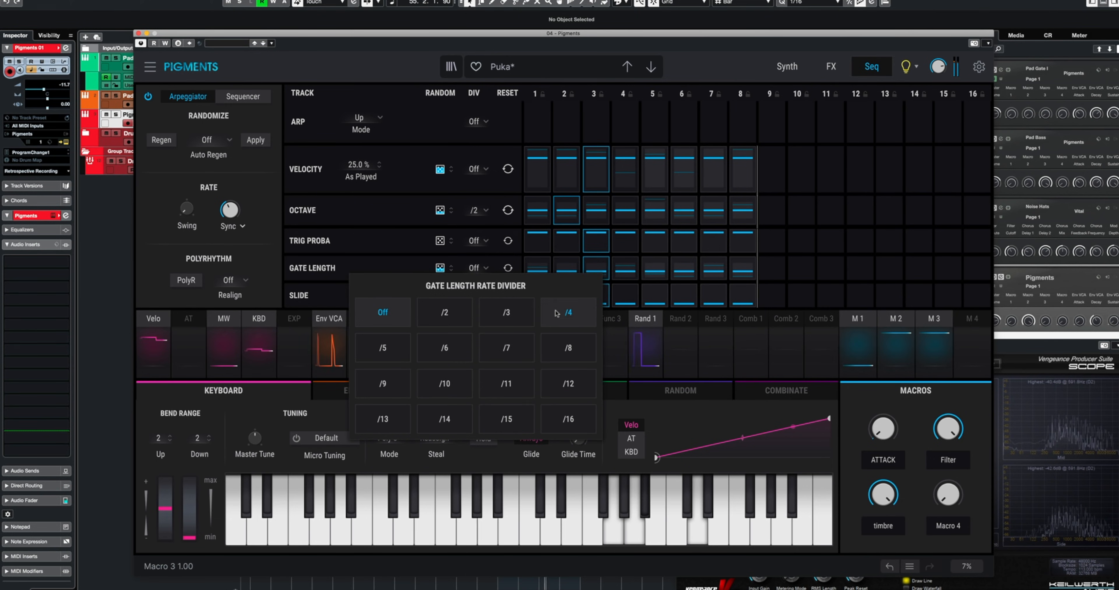
left_click(501, 312)
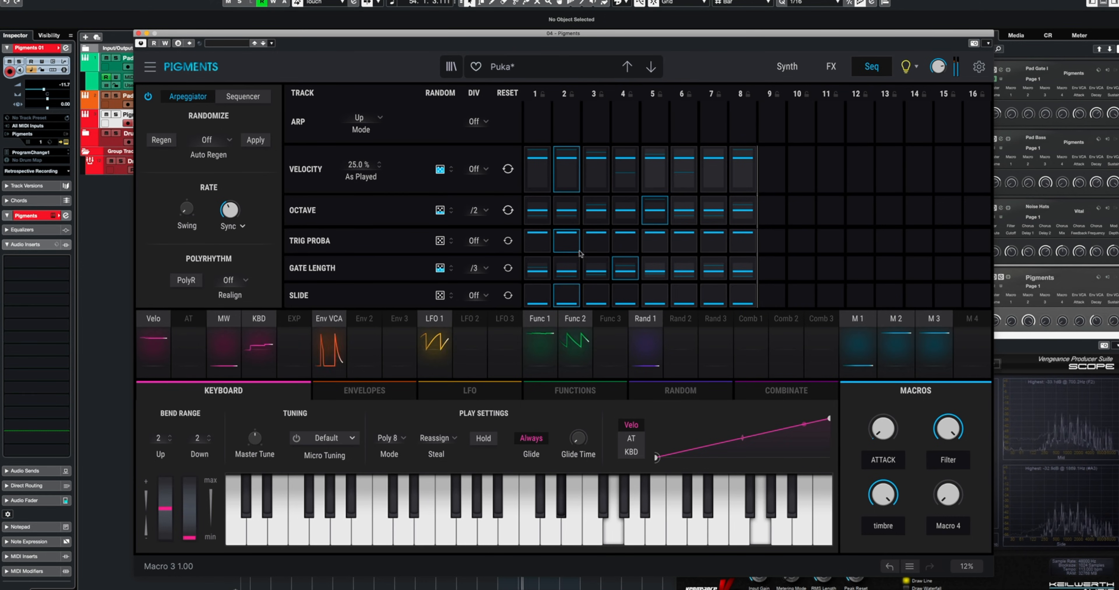
left_click_drag(442, 270, 441, 288)
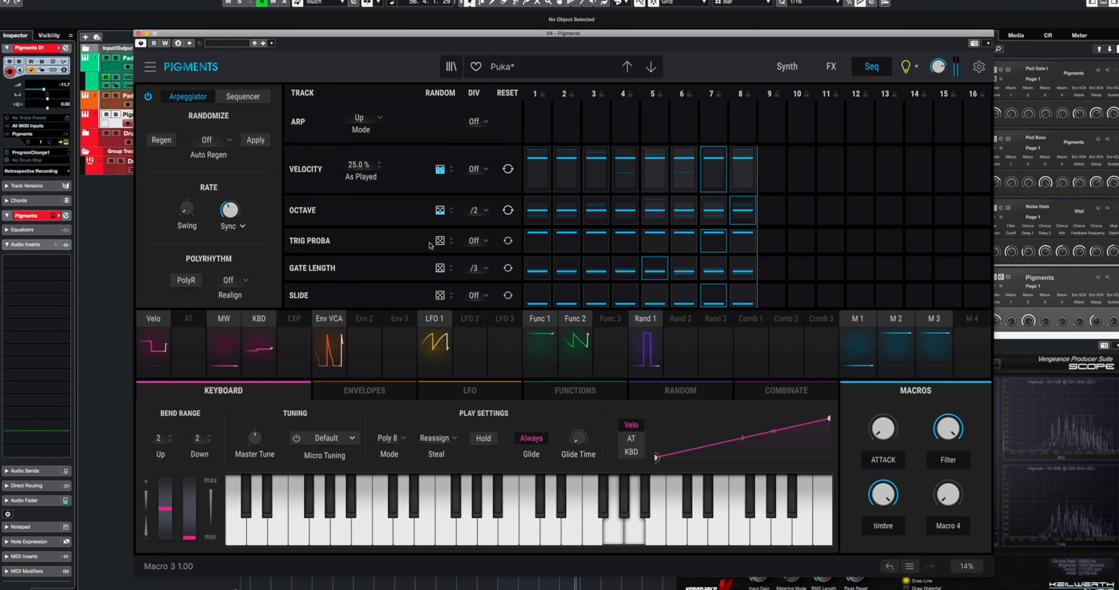
left_click(360, 122)
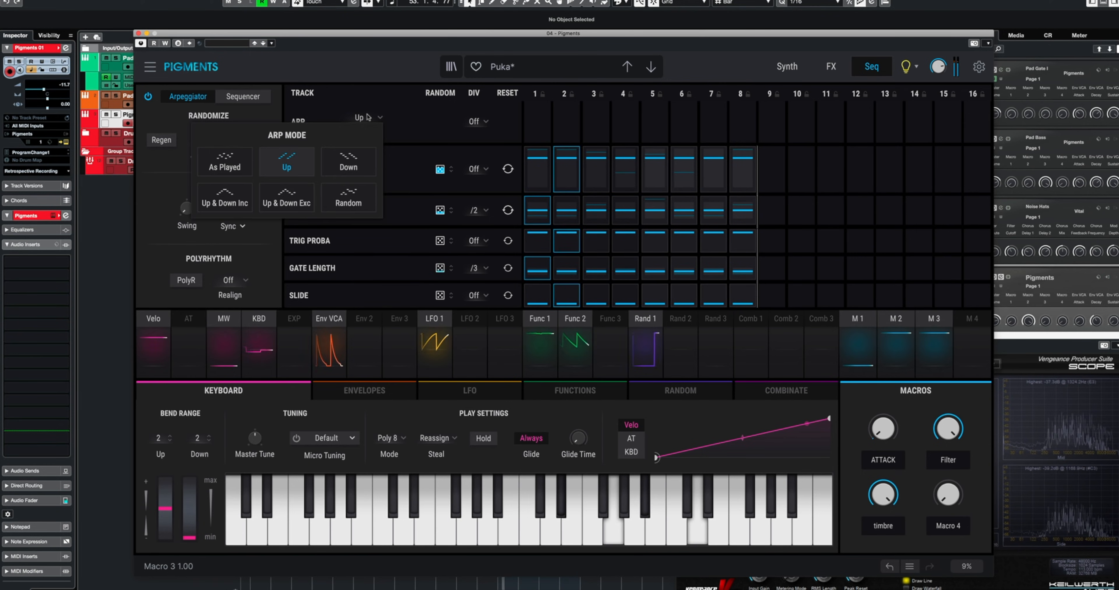
left_click(446, 139)
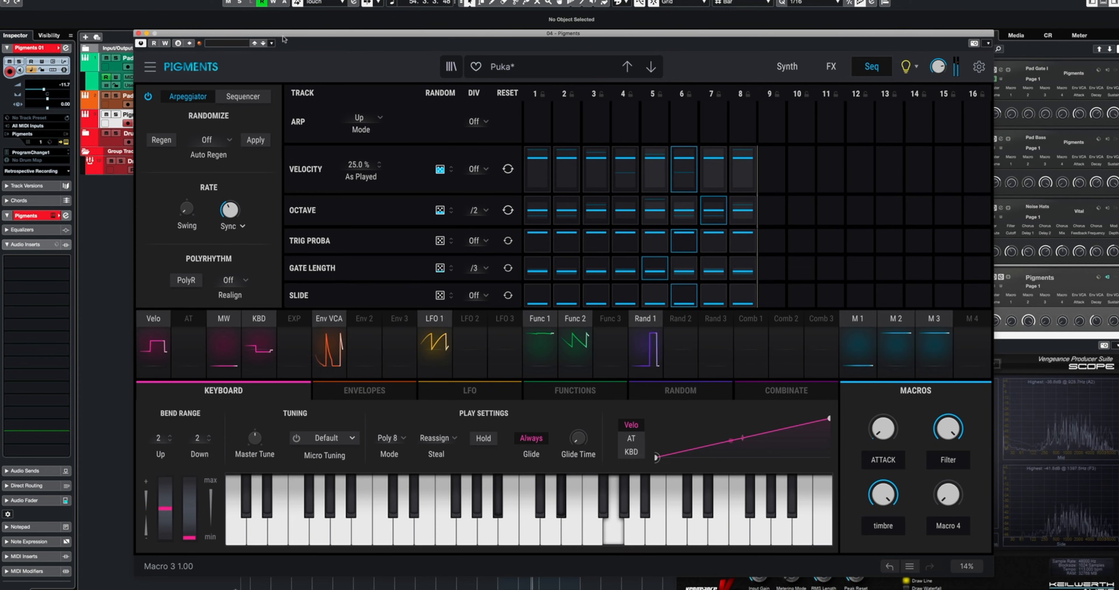
Step: Copy the last Pad Gate I part to bar 53 and raise the arpeggiated synth's ATTACK macro to about 0.244
left_click_drag(305, 34, 304, 400)
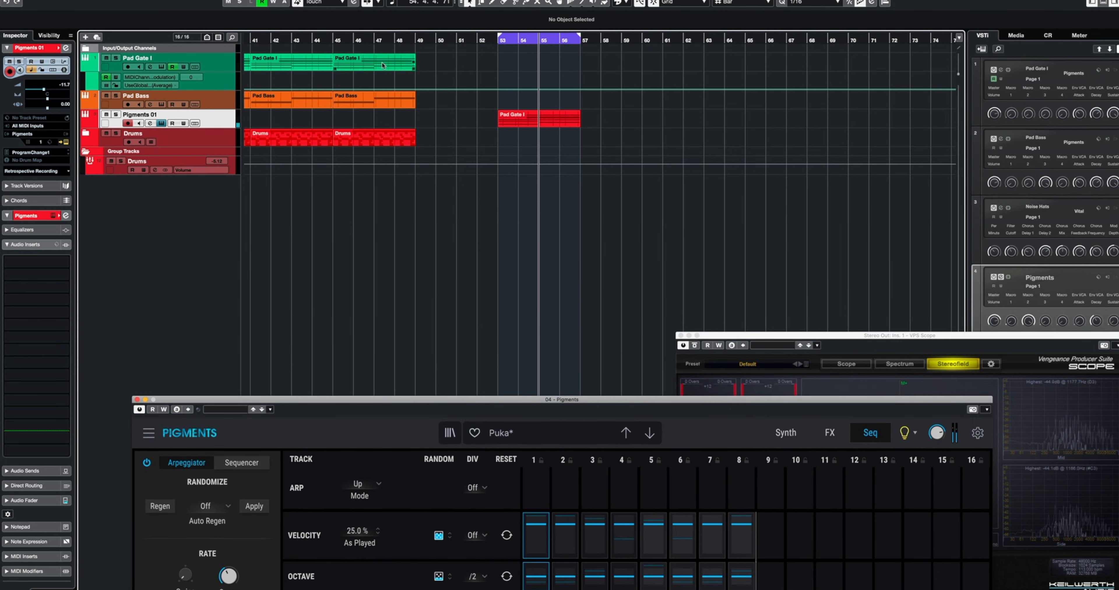
left_click_drag(382, 65, 547, 87)
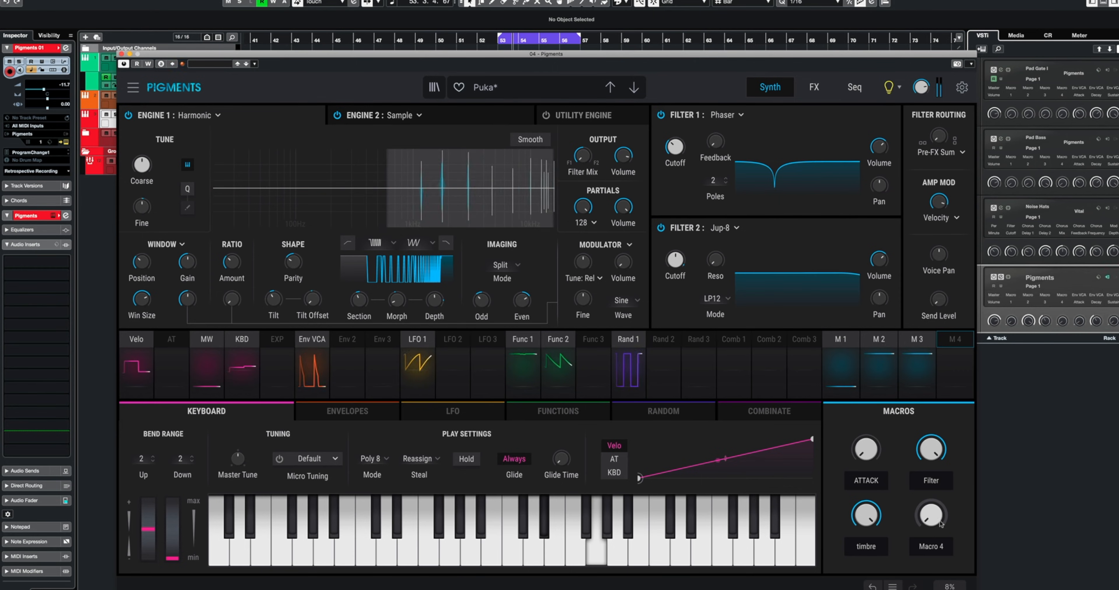
mouse_move(866, 450)
left_mouse_down()
mouse_move(866, 438)
mouse_move(866, 454)
left_mouse_up()
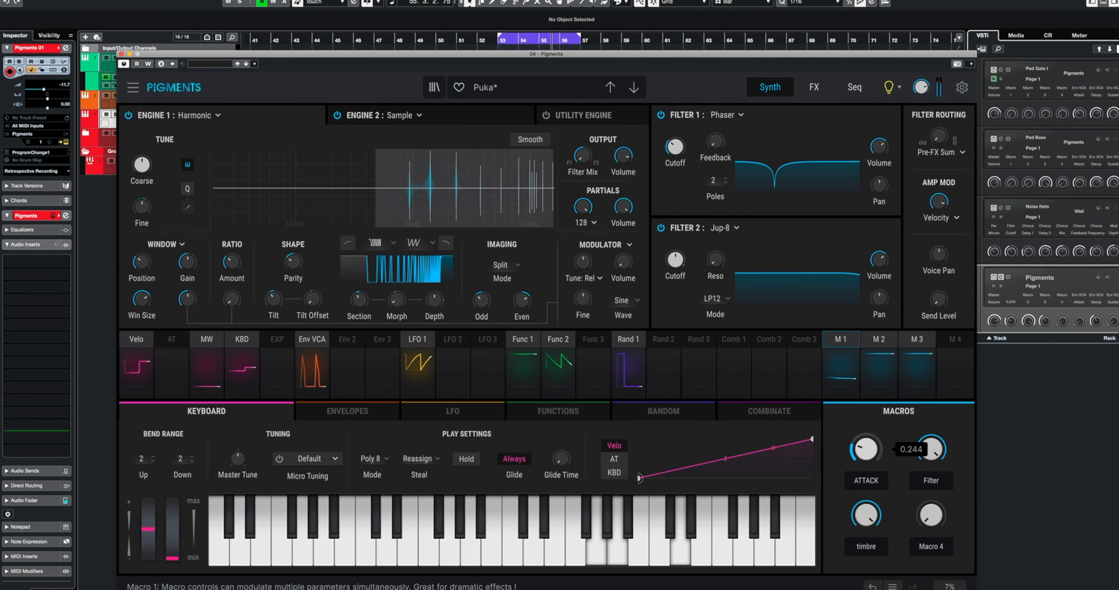
left_click(121, 55)
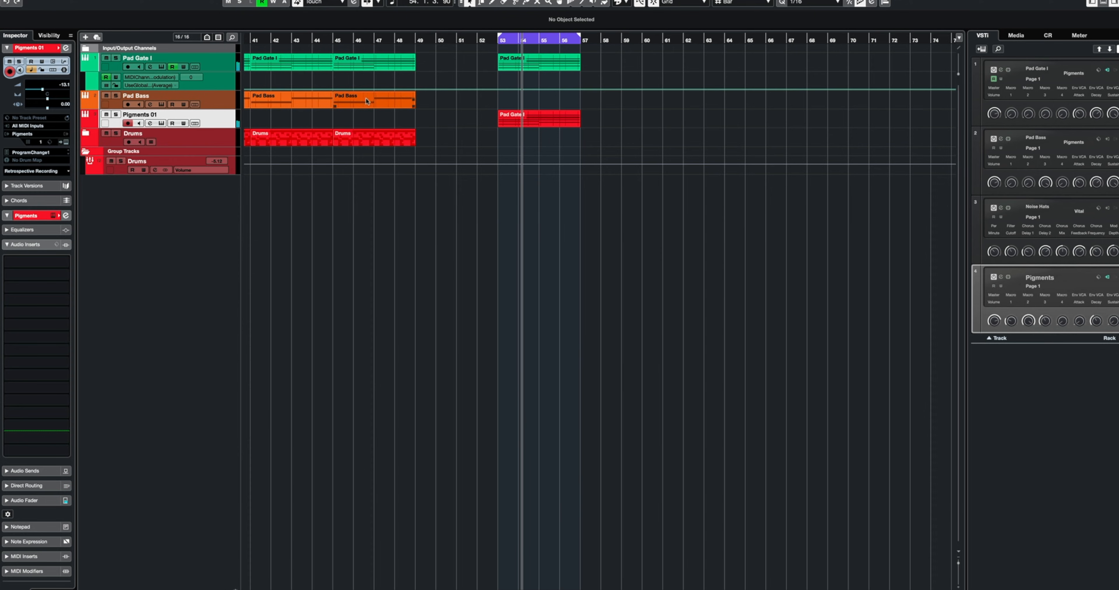
Step: Copy the last Pad Bass and Drums parts to bar 53 and restart playback from about bar 13
left_click_drag(367, 102, 533, 101)
left_click_drag(375, 139, 553, 142)
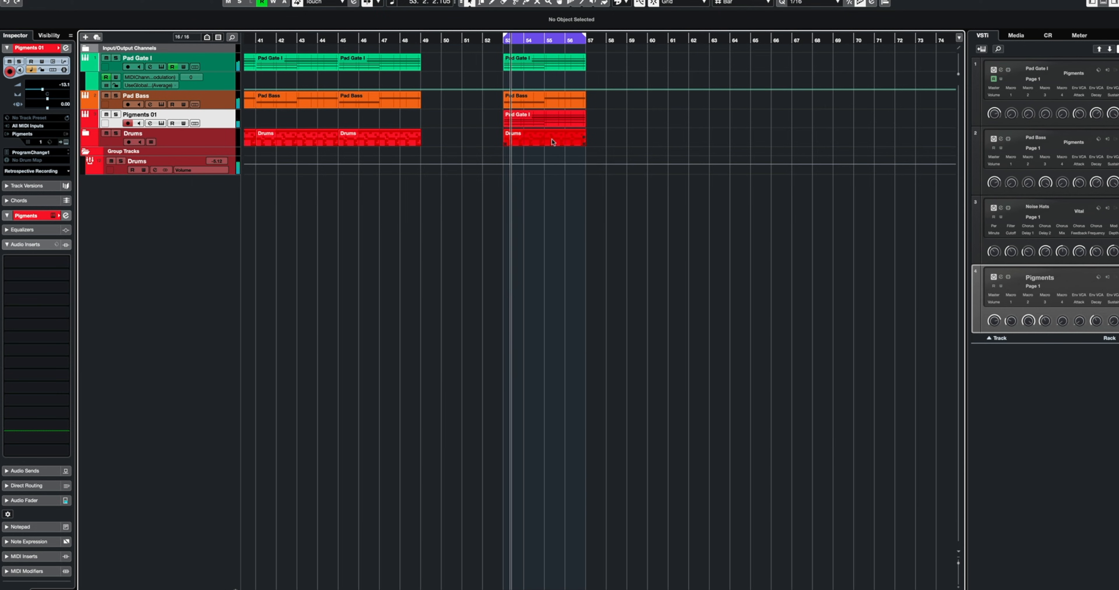
left_click(64, 143)
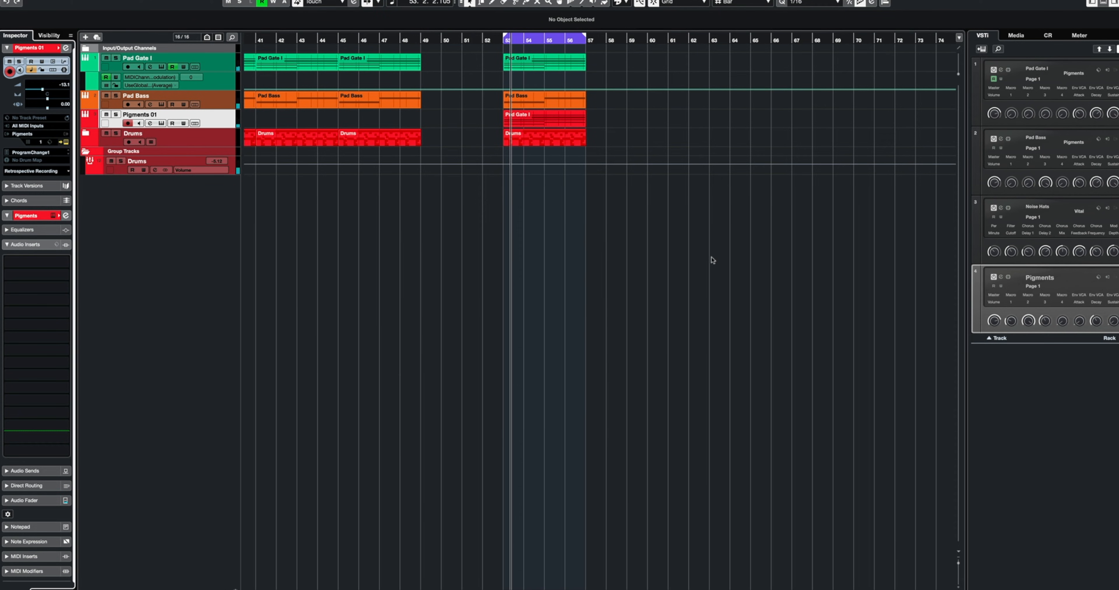
left_click(854, 88)
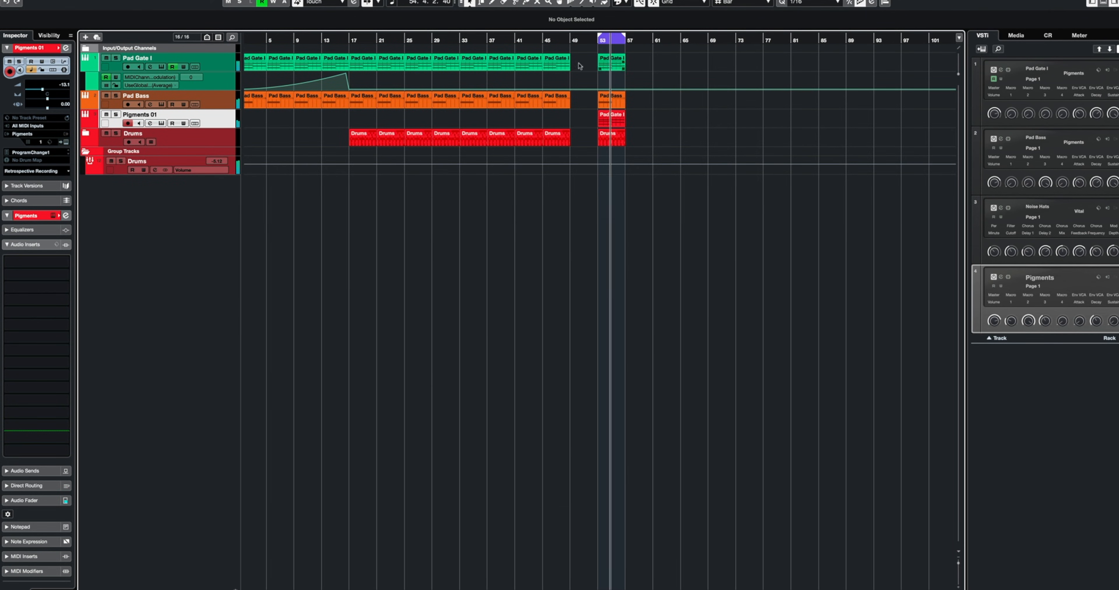
left_click(214, 68)
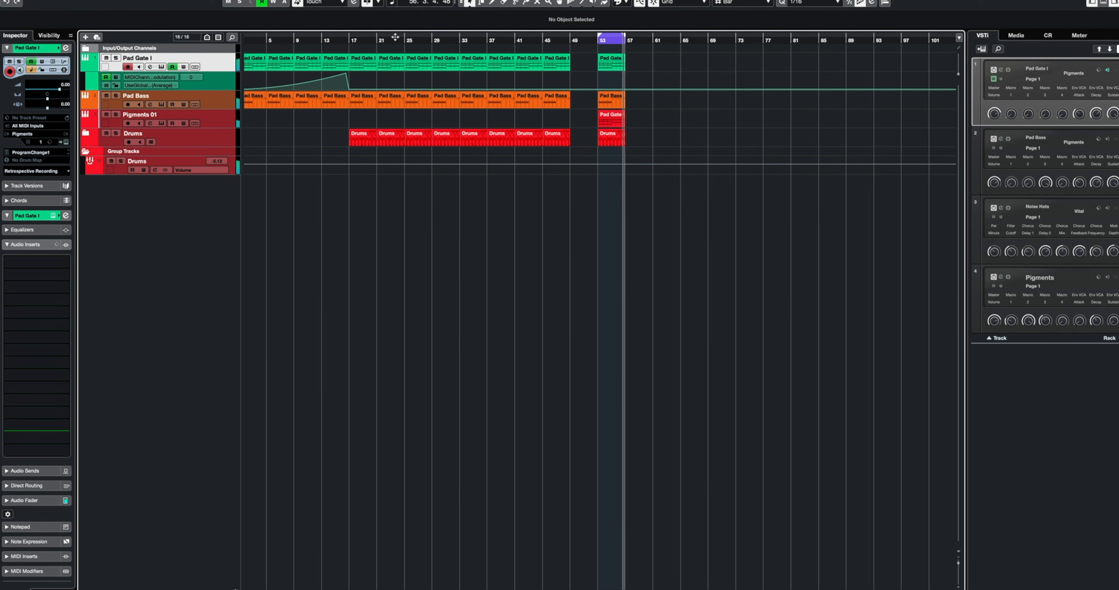
left_click(324, 39)
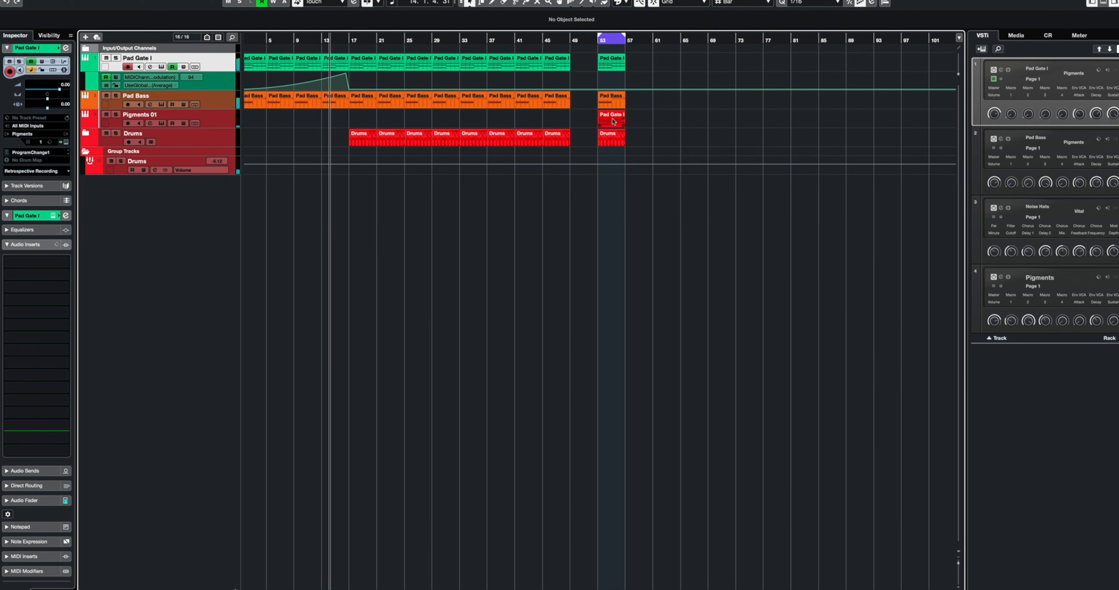
Step: Move the Pigments 01 part to bar 33, repeat it three times up to bar 49, and delete the copied parts at bar 53
left_click_drag(617, 121, 477, 123)
key("ctrl+d")
key("ctrl+d")
key("ctrl+d")
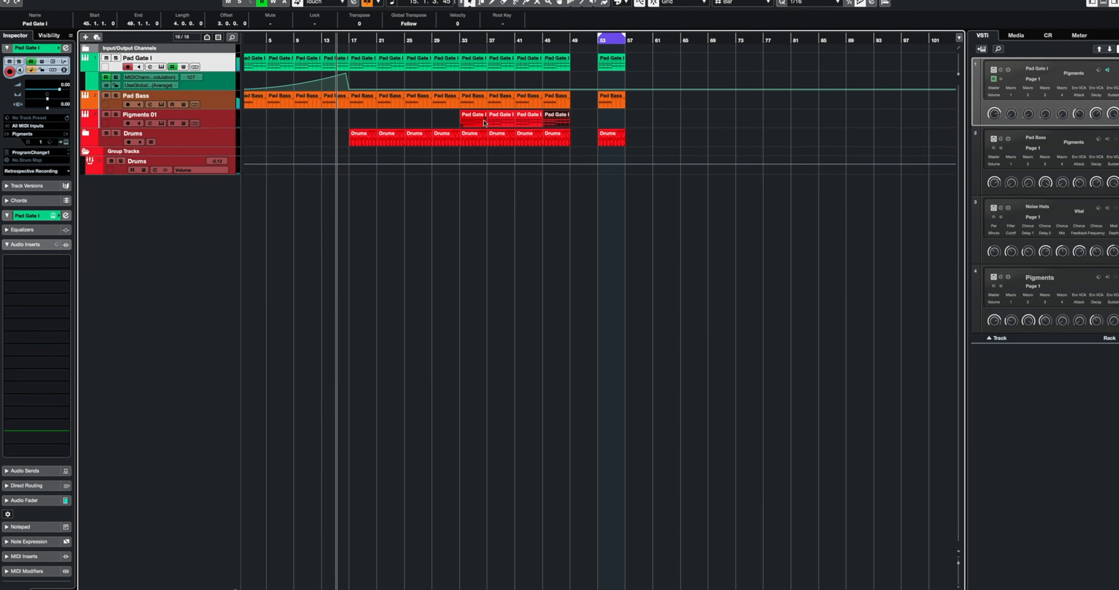
left_click_drag(648, 150, 602, 37)
key("Delete")
Step: Color the Pigments 01 track cyan and rename it Arp 1
left_click(86, 123)
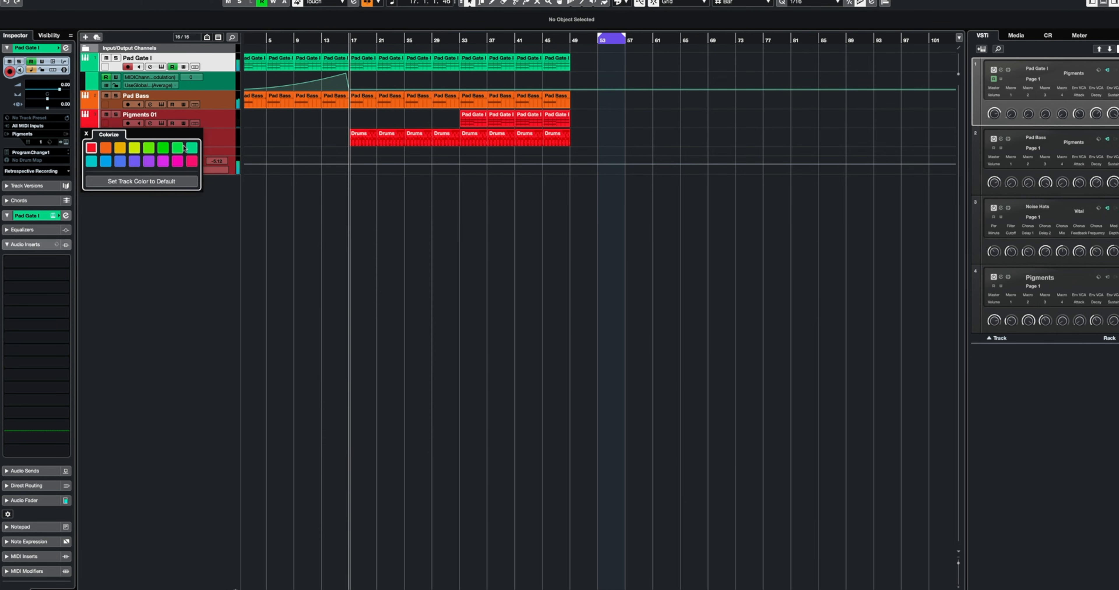
left_click(91, 161)
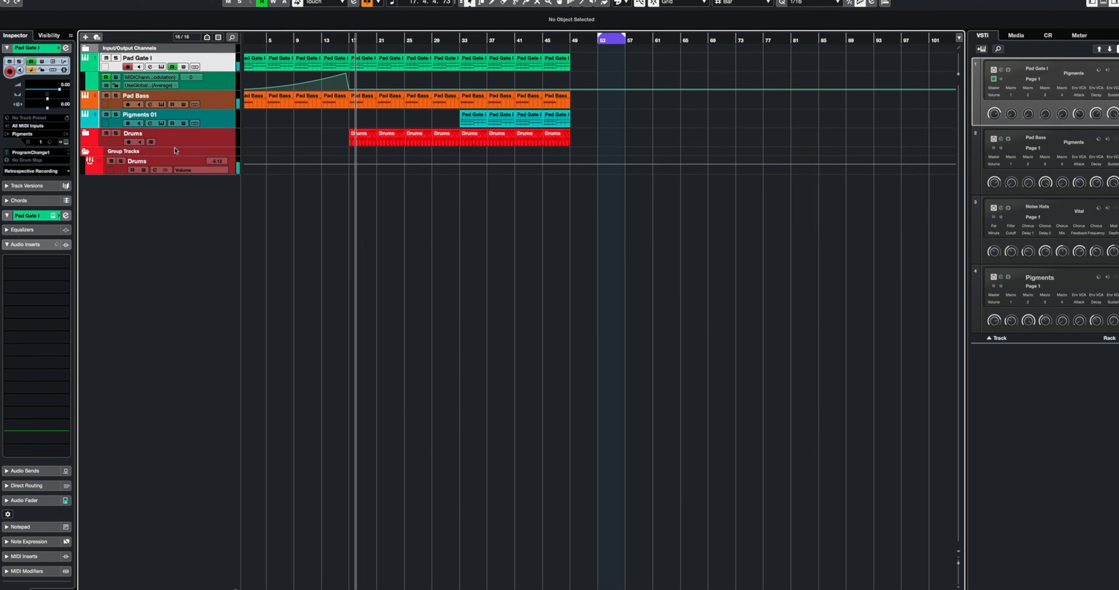
left_click(150, 118)
double_click(149, 116)
type("Arp 1")
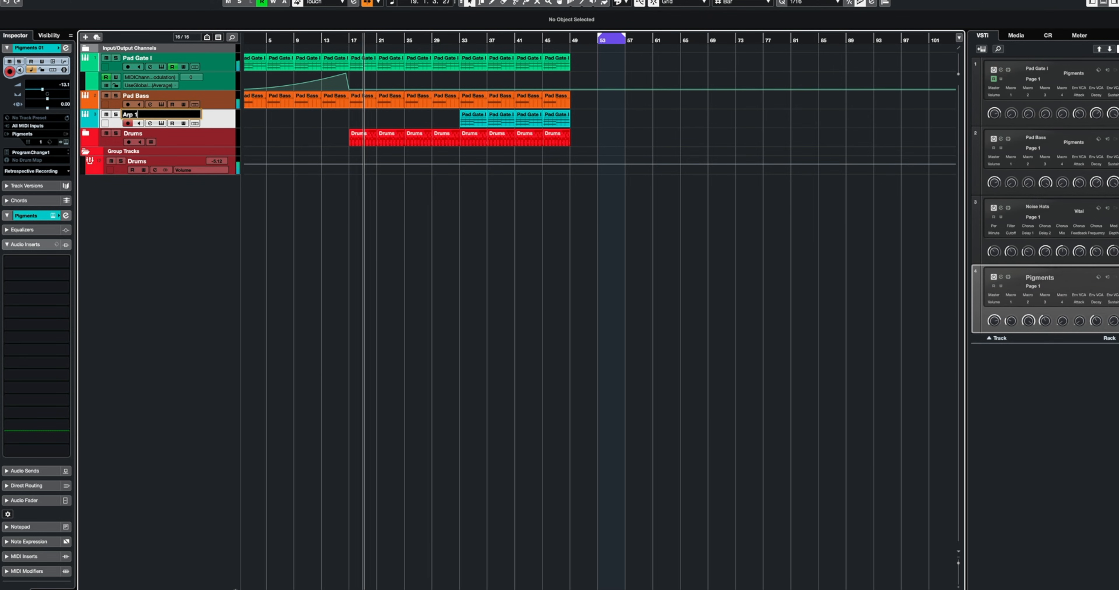
key("Return")
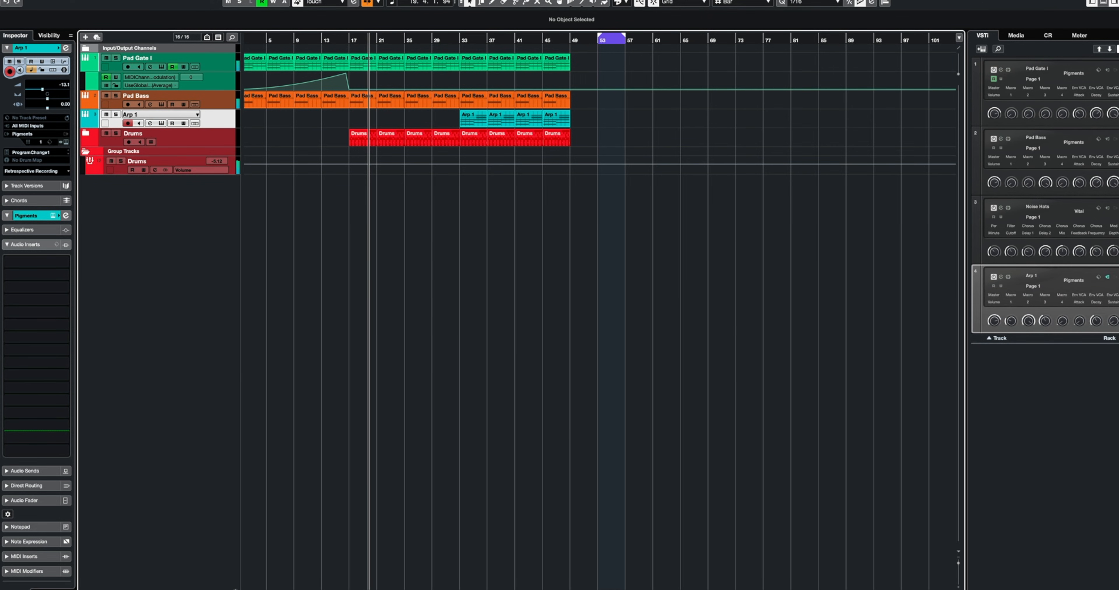
Step: Add an instrument track using Play and load the Bosendorfer Sus 88 piano
key("h")
key("h")
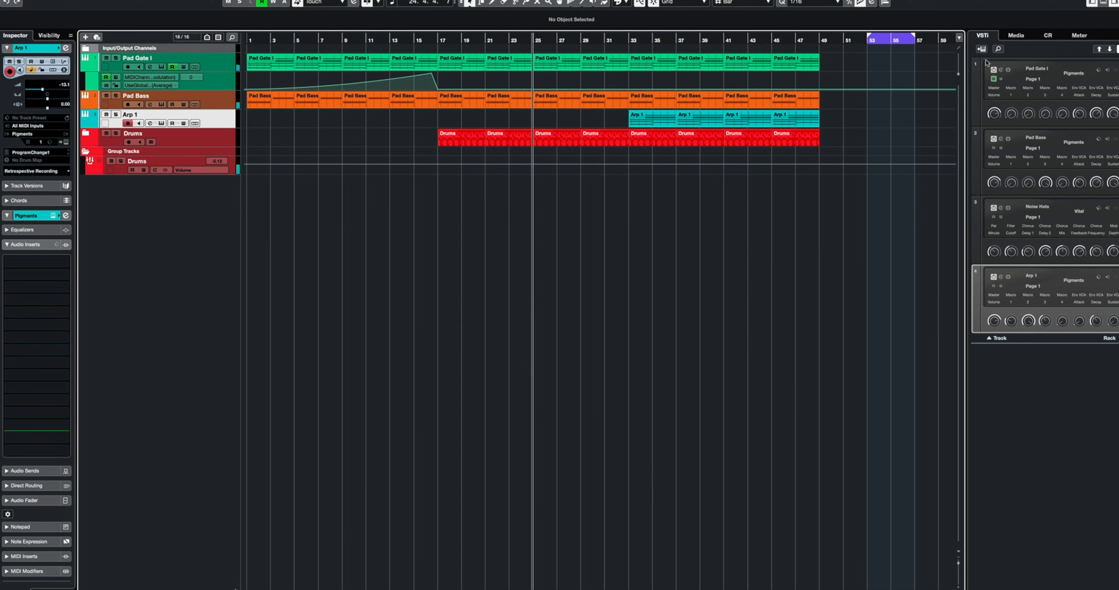
left_click(982, 49)
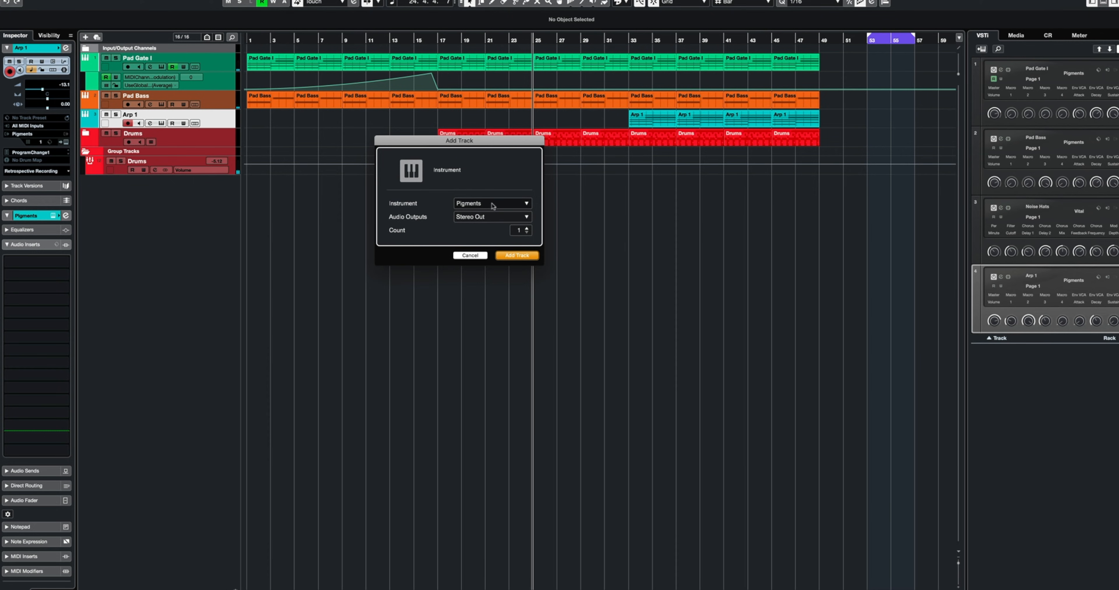
left_click(493, 206)
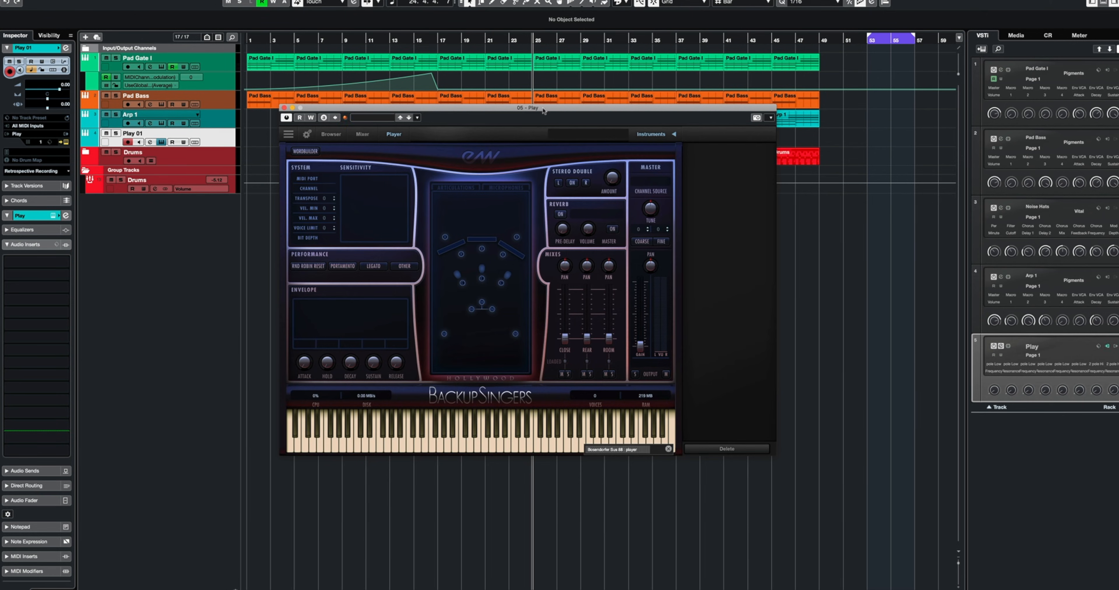
left_click_drag(543, 111, 553, 178)
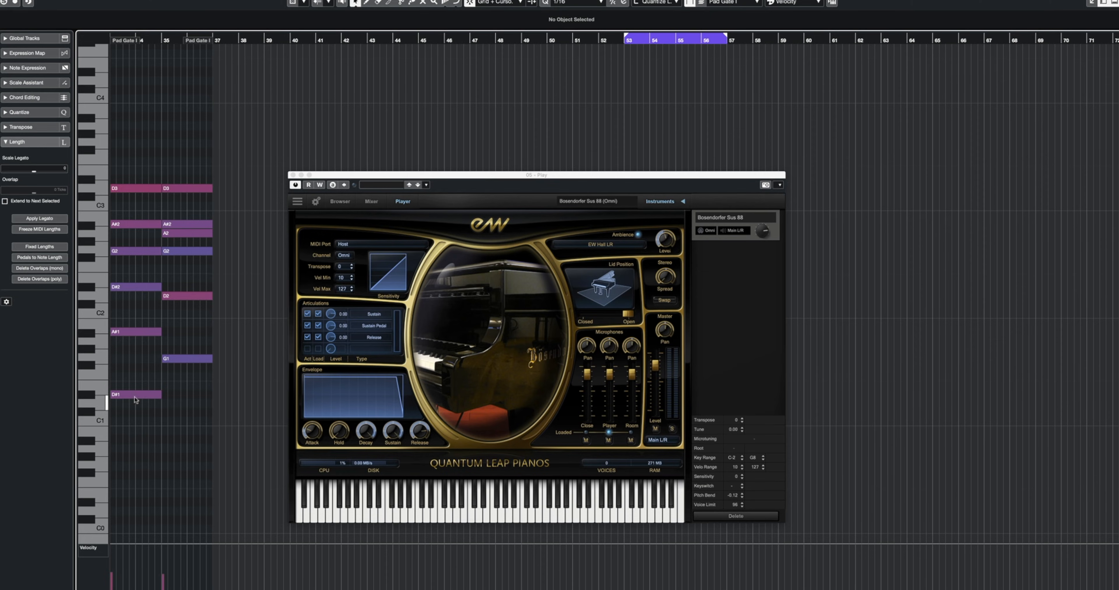
Step: Examine the chord notes of the Pad Gate I part at bar 33 in the key editor and return to the arrangement
key("h")
key("h")
key("h")
key("h")
key("h")
key("h")
key("h")
key("h")
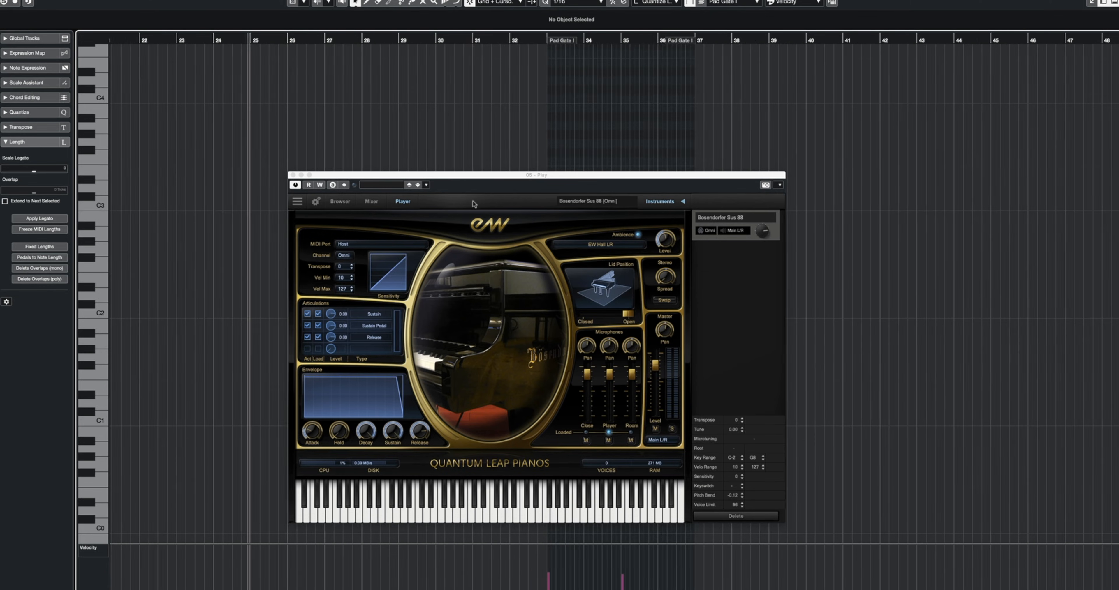
left_click_drag(469, 177, 704, 391)
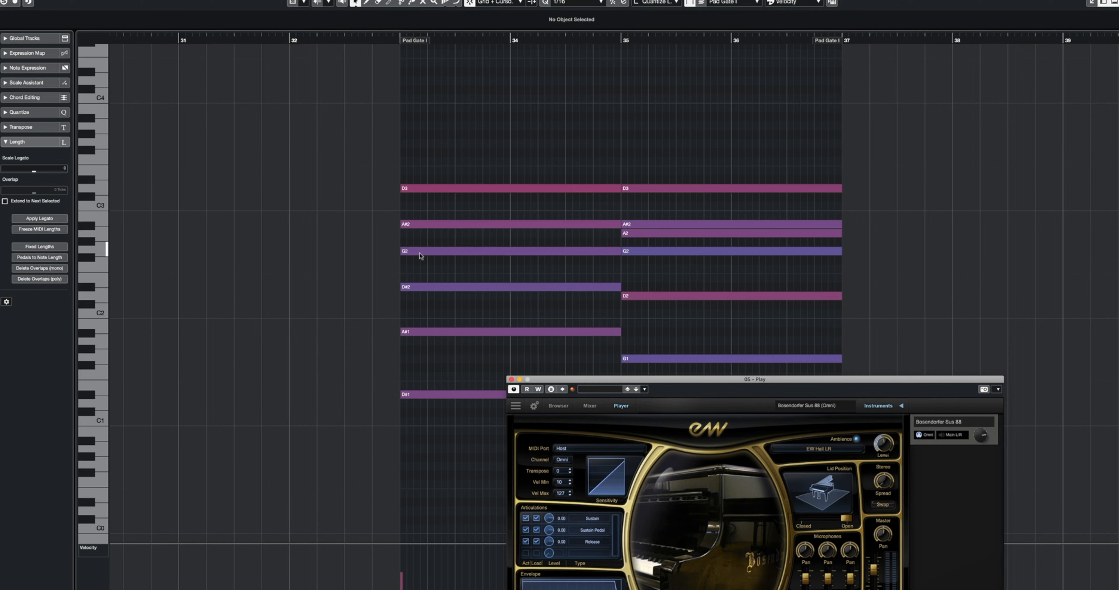
key("Return")
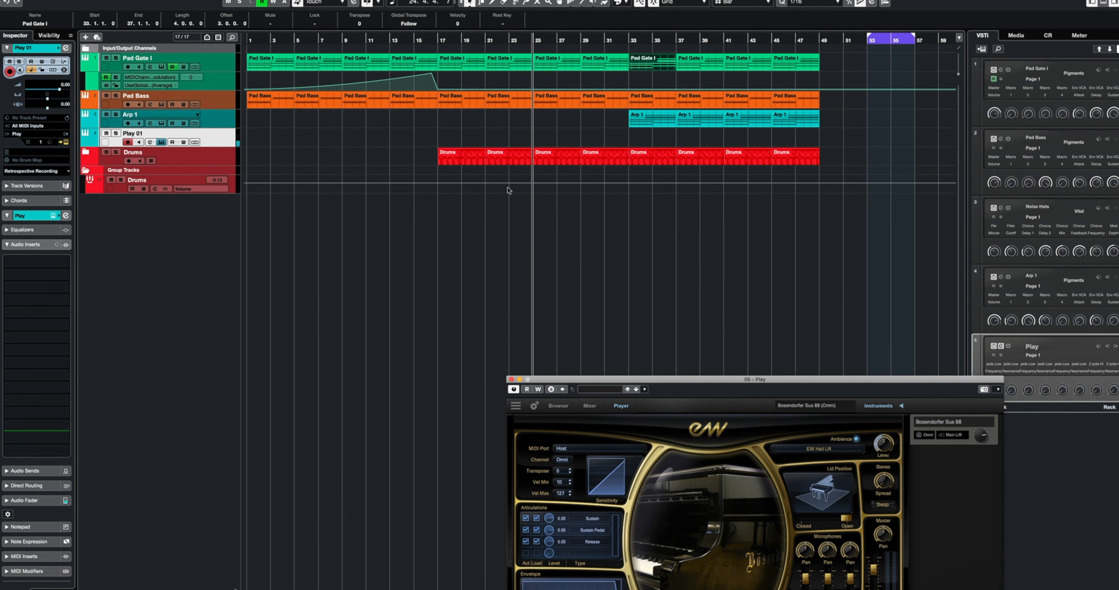
Step: Record a piano part on the Play 01 track from about bar 57 to bar 69 and open it in the key editor
key("g")
key("g")
key("g")
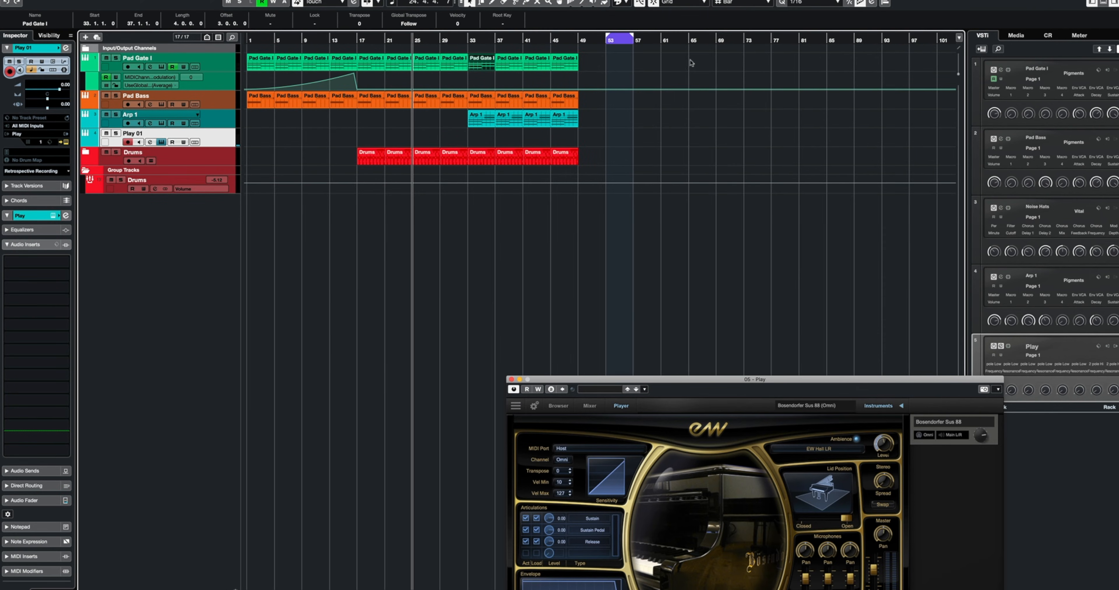
left_click(645, 42)
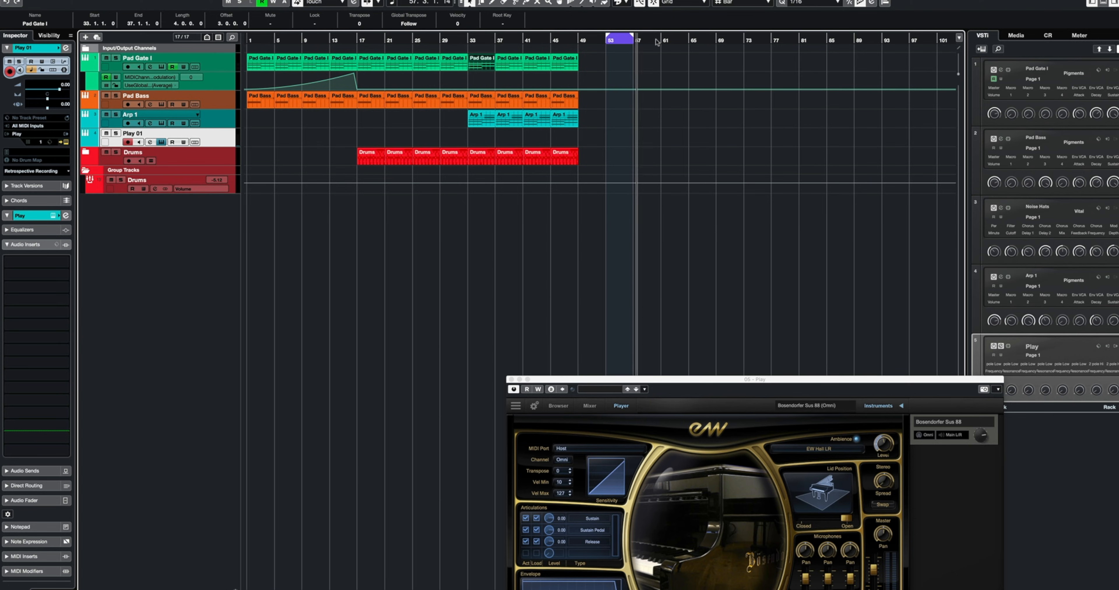
key("KP_Multiply")
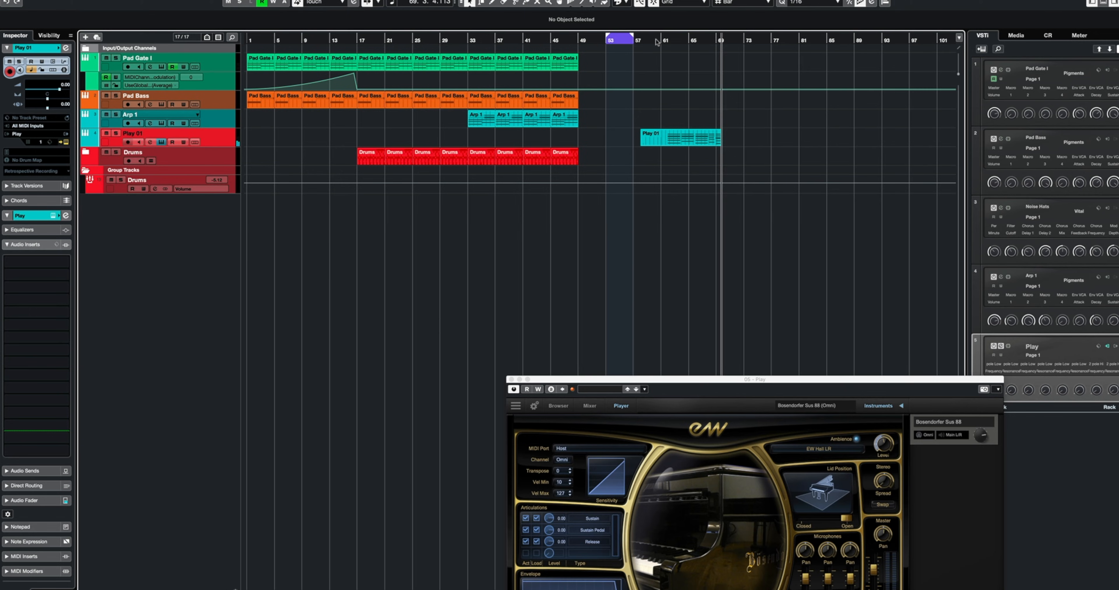
key("space")
double_click(718, 139)
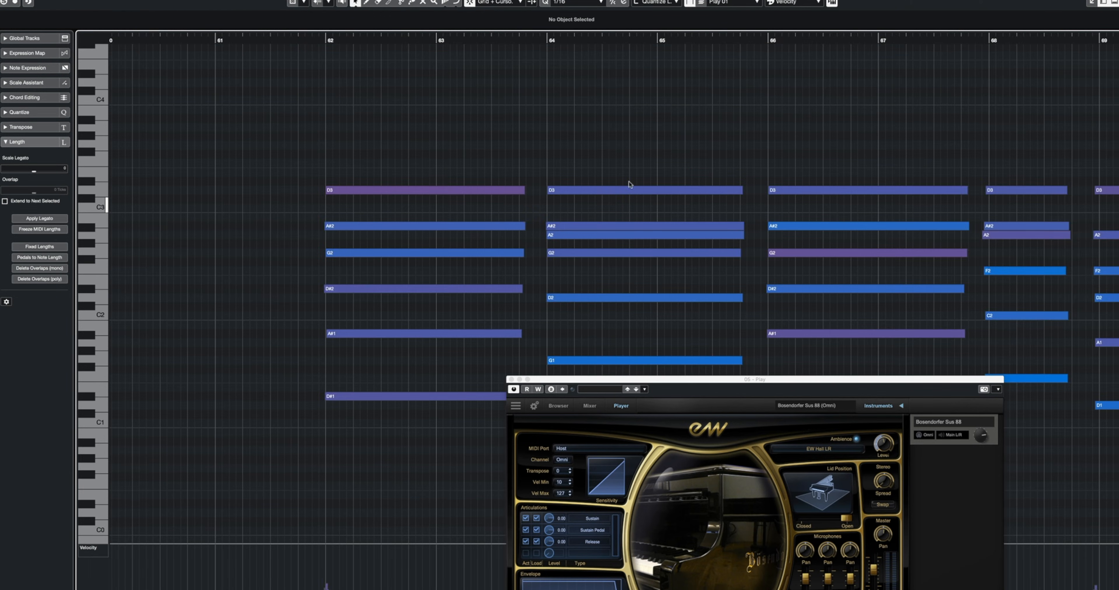
Step: Play back the recorded piano chords from bar 62 in the key editor
scroll(630, 184, "right", 5)
left_click(669, 315)
left_click(666, 271)
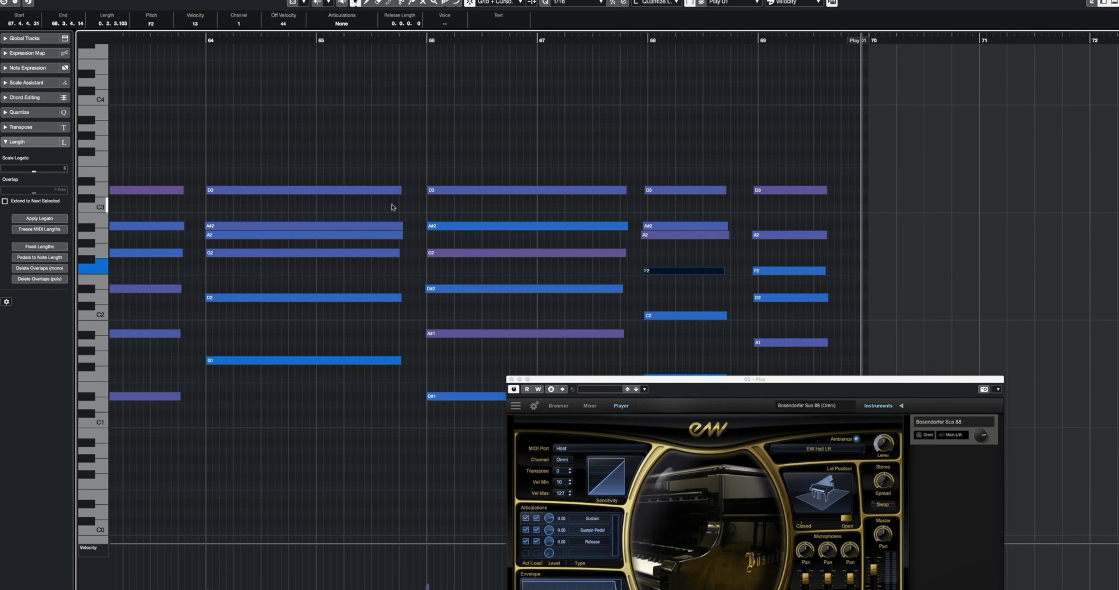
scroll(392, 207, "left", 6)
left_click(358, 41)
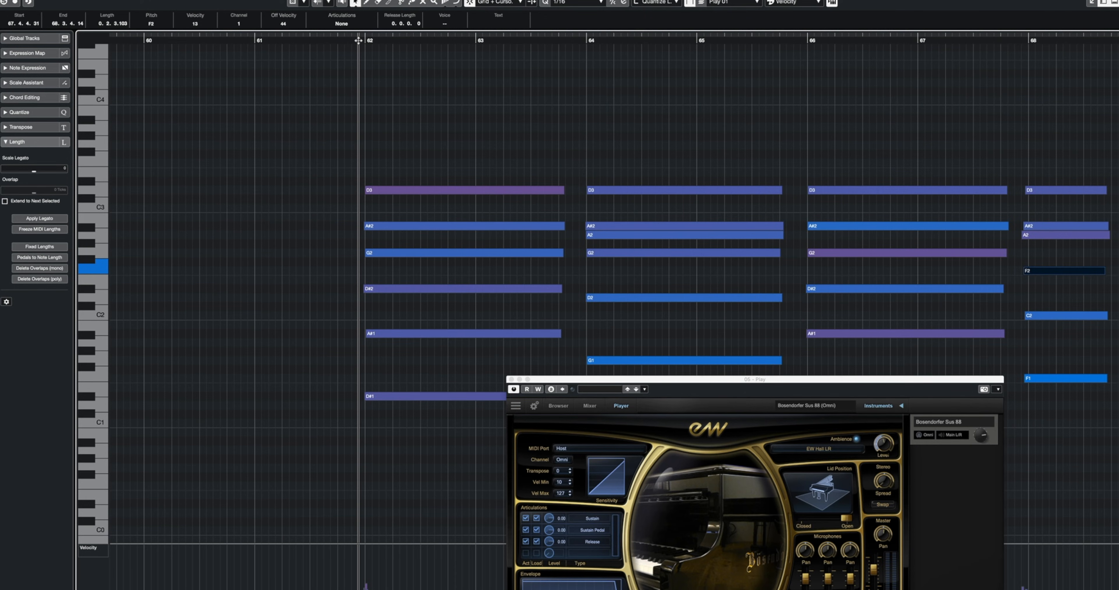
key("g")
key("g")
key("space")
scroll(383, 126, "right", 5)
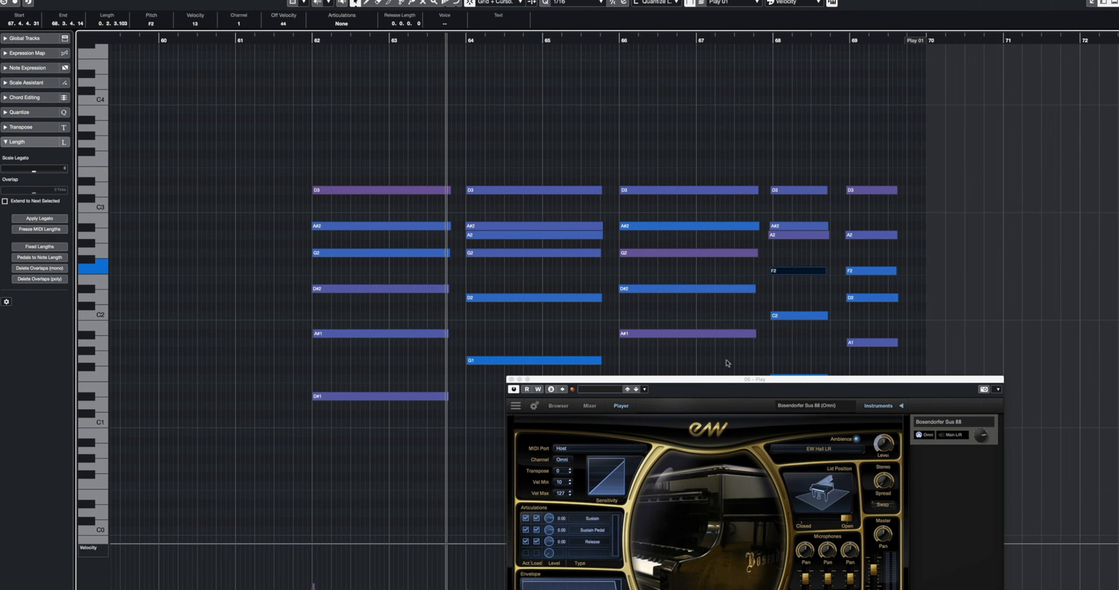
Step: Shift the last two piano chords, at bars 68 and 69, slightly later as a group
left_click_drag(785, 169, 788, 333)
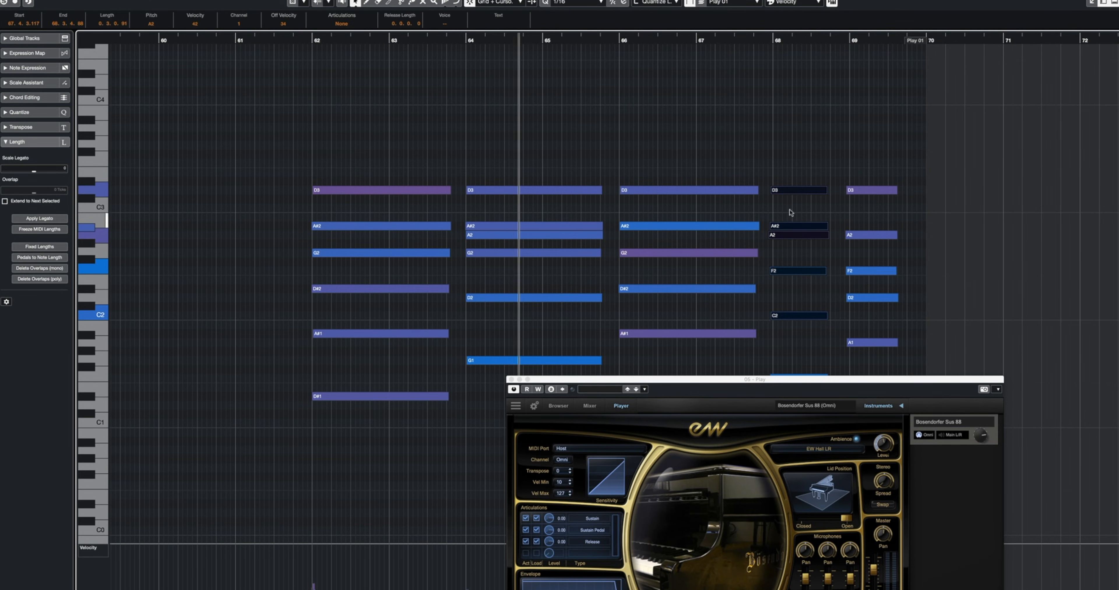
left_click_drag(886, 155, 876, 361)
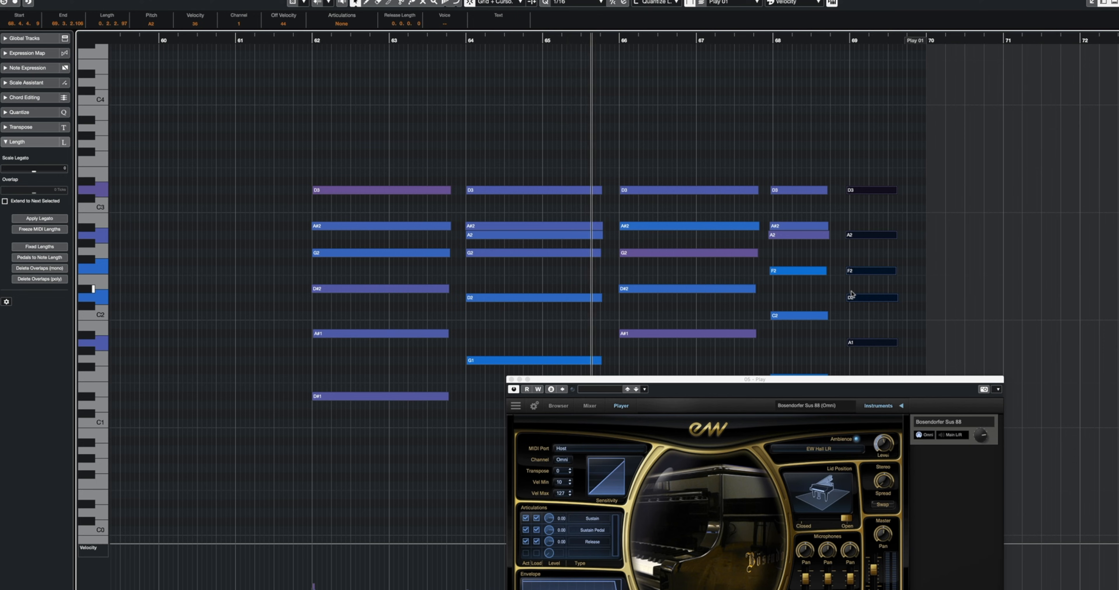
left_click(890, 183)
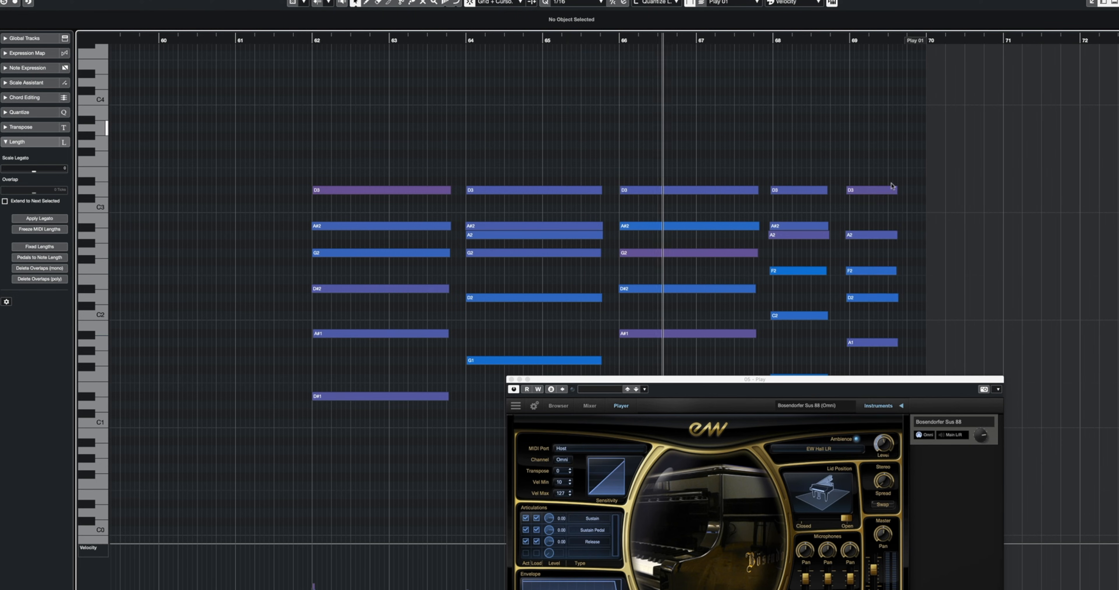
left_click_drag(913, 132, 768, 352)
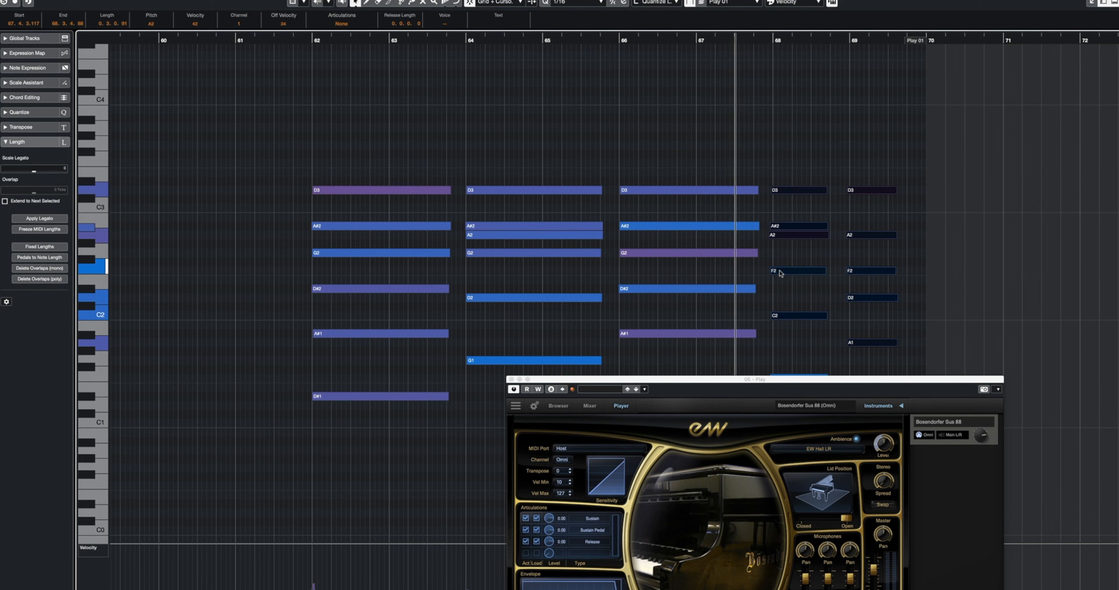
left_click_drag(780, 272, 784, 272)
left_click(792, 167)
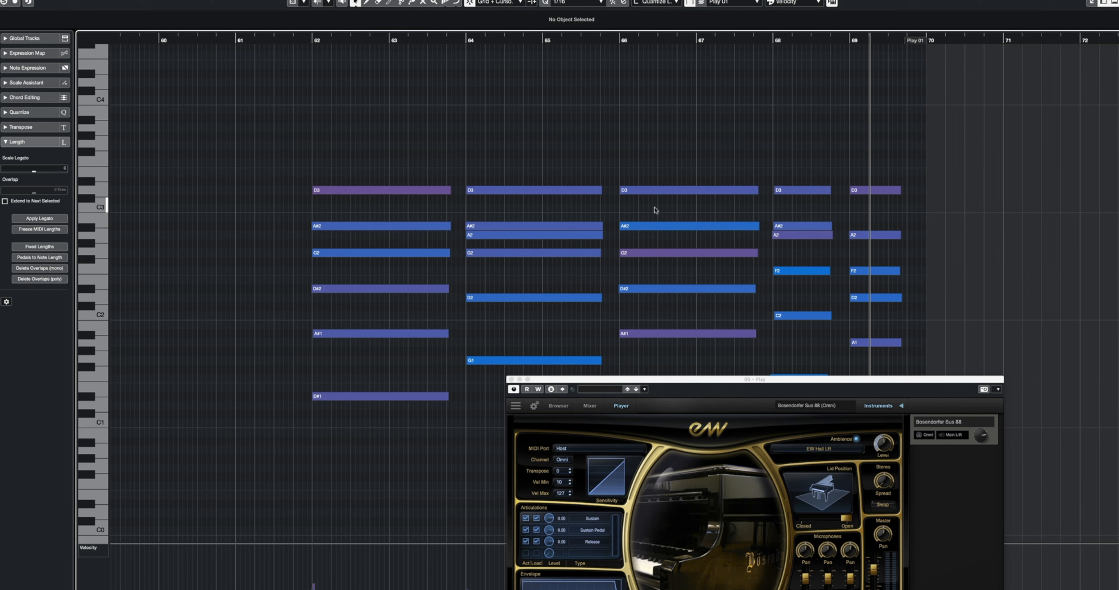
Step: Trim and move the Play 01 part to bars 53 to 61 and copy two Pad Gate I parts to the same bars
key("Return")
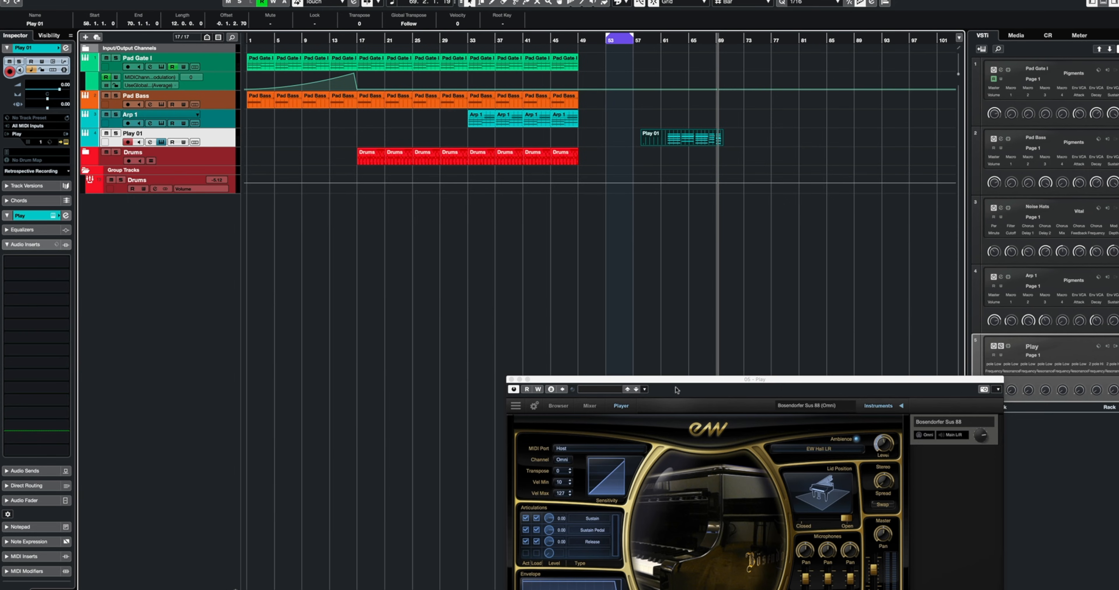
mouse_move(643, 144)
left_mouse_down()
mouse_move(670, 143)
mouse_move(632, 143)
left_mouse_up()
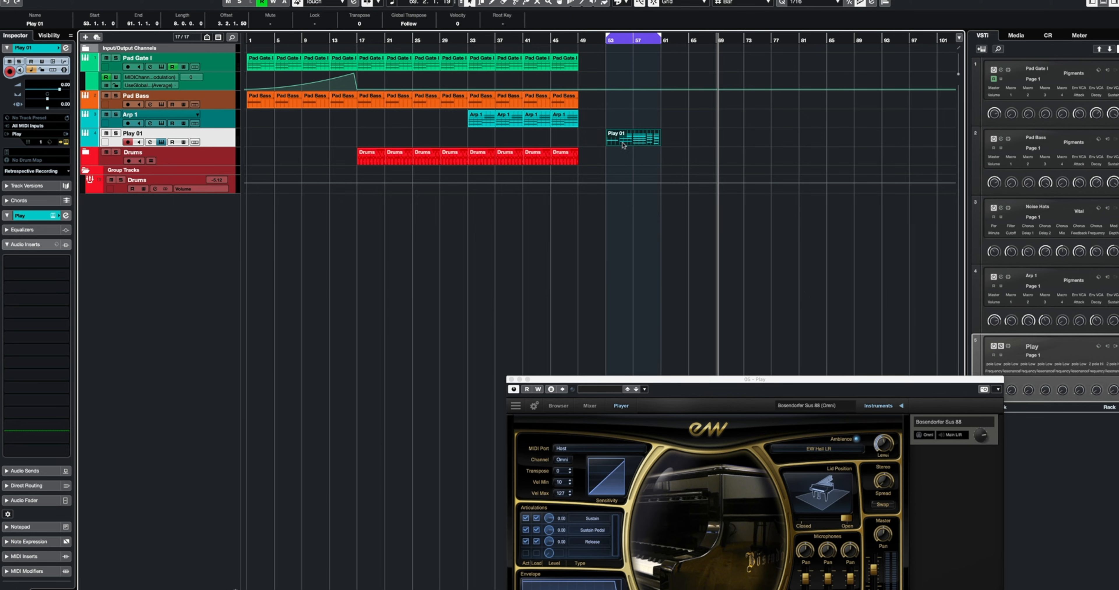
left_click_drag(590, 65, 538, 65)
left_click_drag(537, 65, 621, 64)
left_click(590, 67)
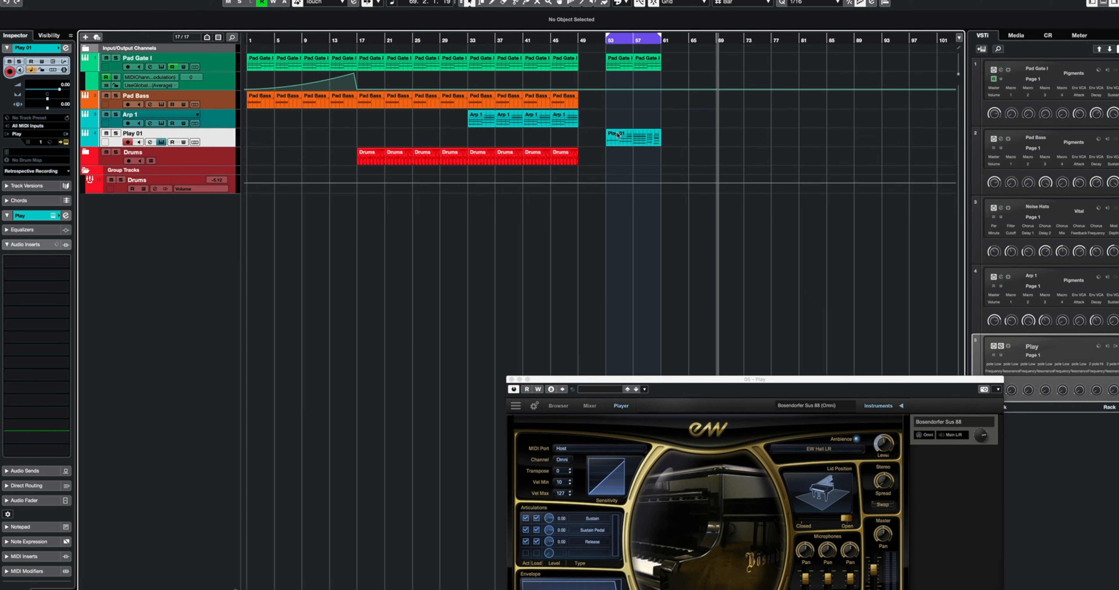
Step: Nudge the first piano chord at bar 53, including its low D#1, slightly later to start inside the Play 01 part
double_click(640, 144)
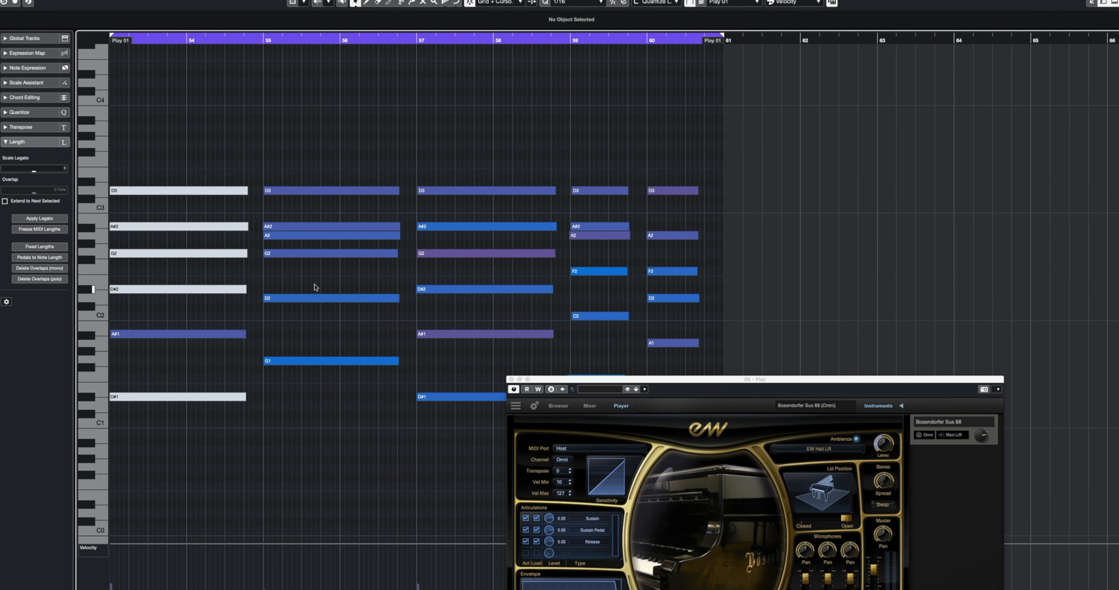
left_click_drag(317, 131, 244, 292)
left_click(270, 121)
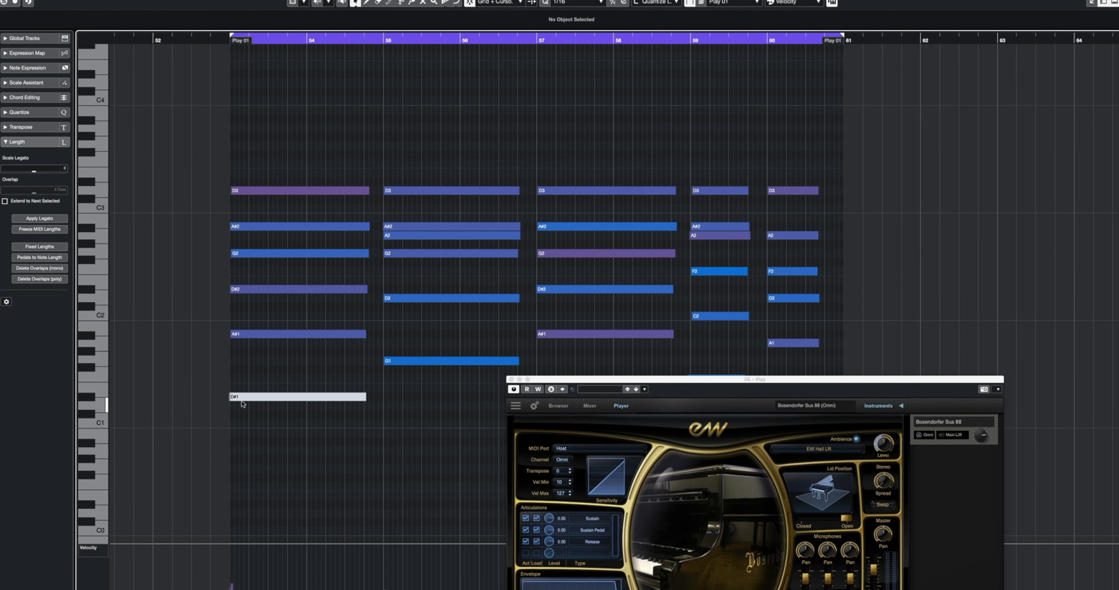
left_click_drag(241, 403, 246, 401)
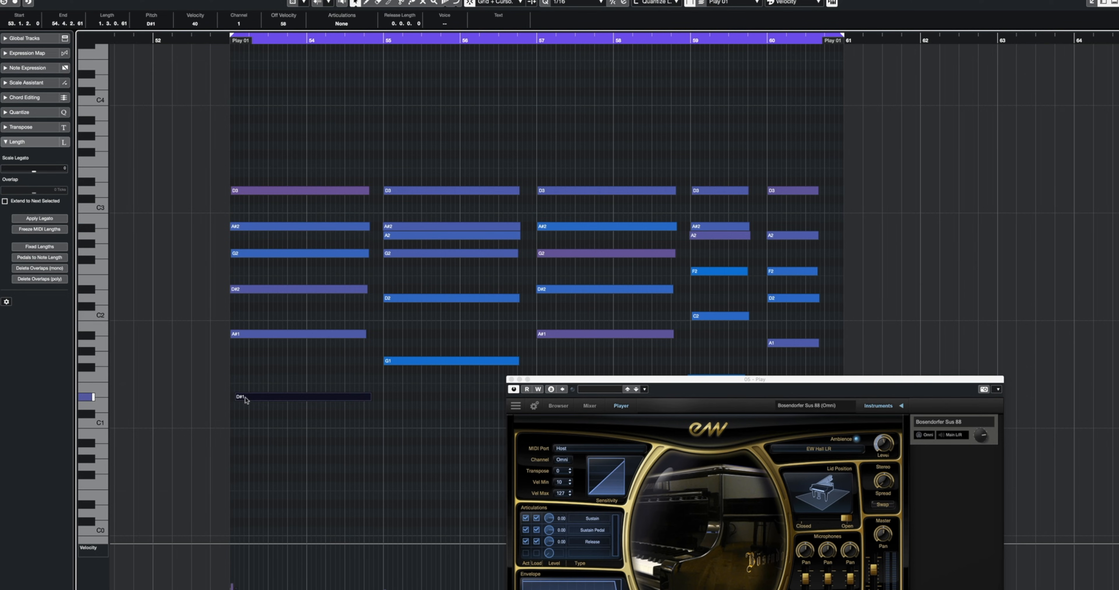
left_click(332, 363)
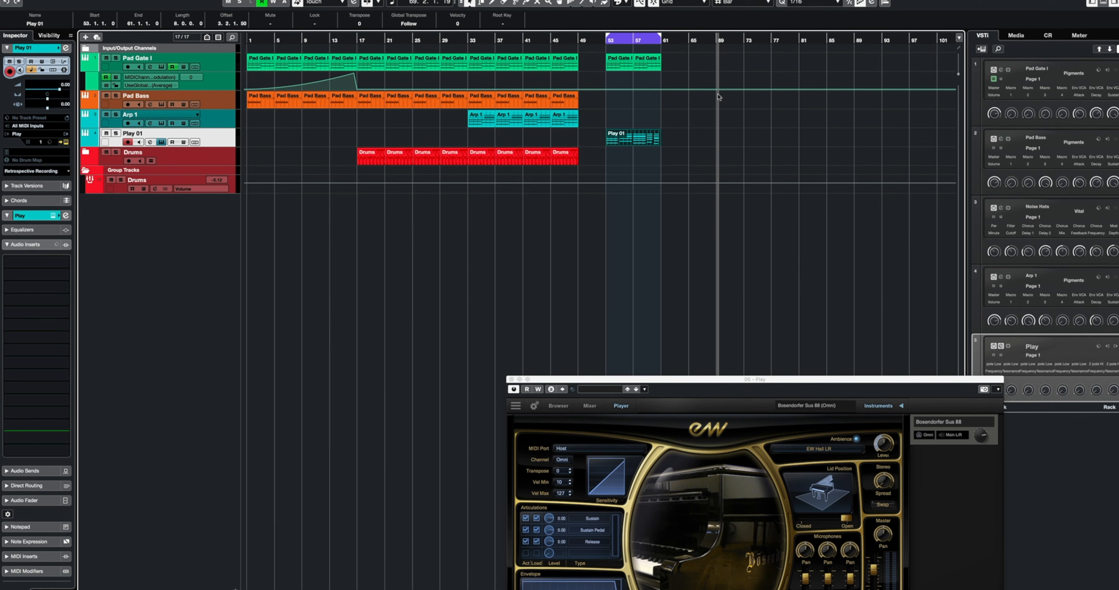
left_click(690, 130)
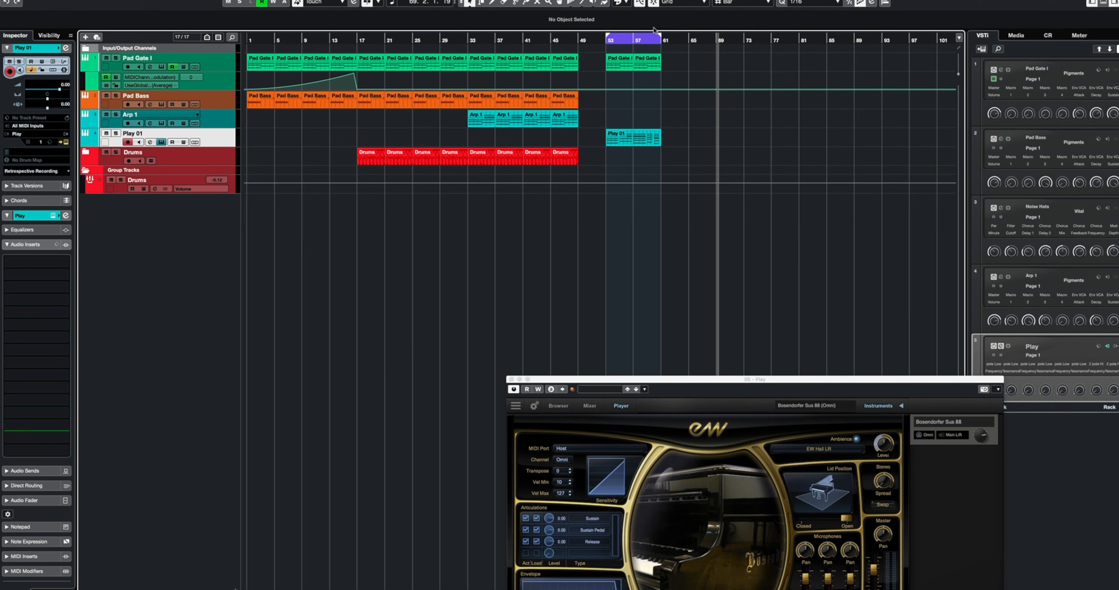
Step: Copy the last two chords, at bars 59 and 60, from the Play 01 piano part
double_click(646, 132)
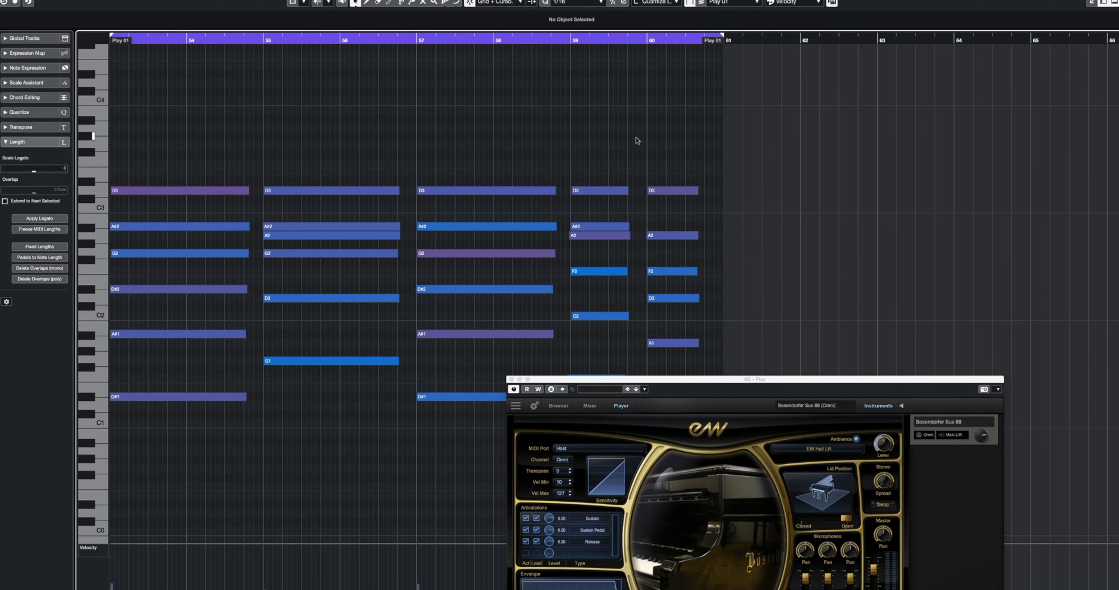
left_click_drag(326, 137, 203, 503)
left_click_drag(432, 145, 671, 468)
left_click_drag(588, 143, 666, 468)
key("Return")
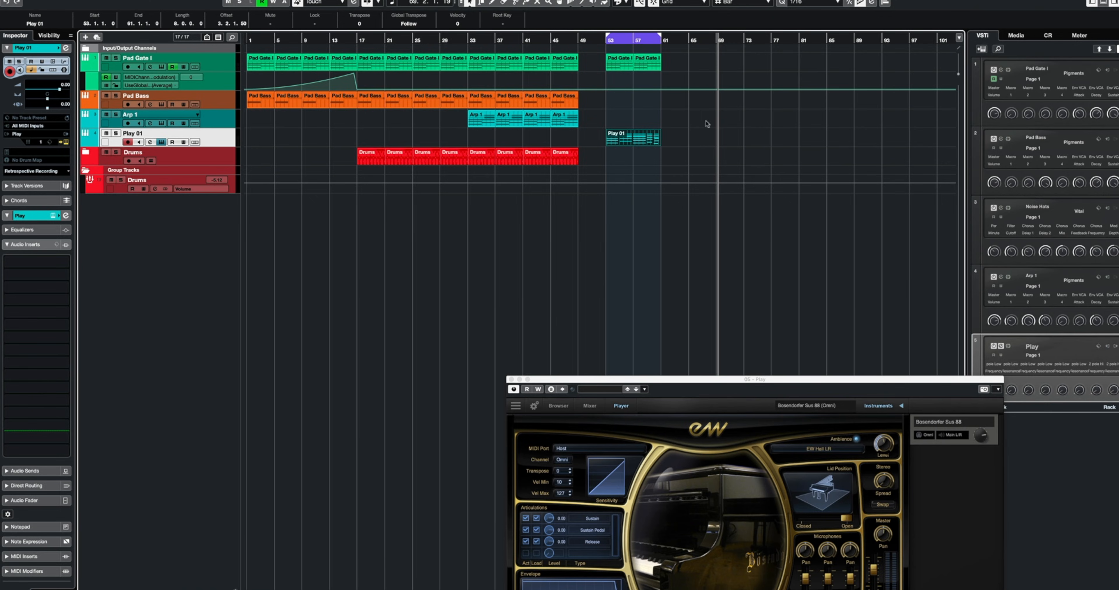
Step: Try to replace the notes of the Pad Gate I part at bar 57 with the copied piano chords and undo the attempt
double_click(640, 62)
left_click_drag(273, 361, 142, 539)
key("Delete")
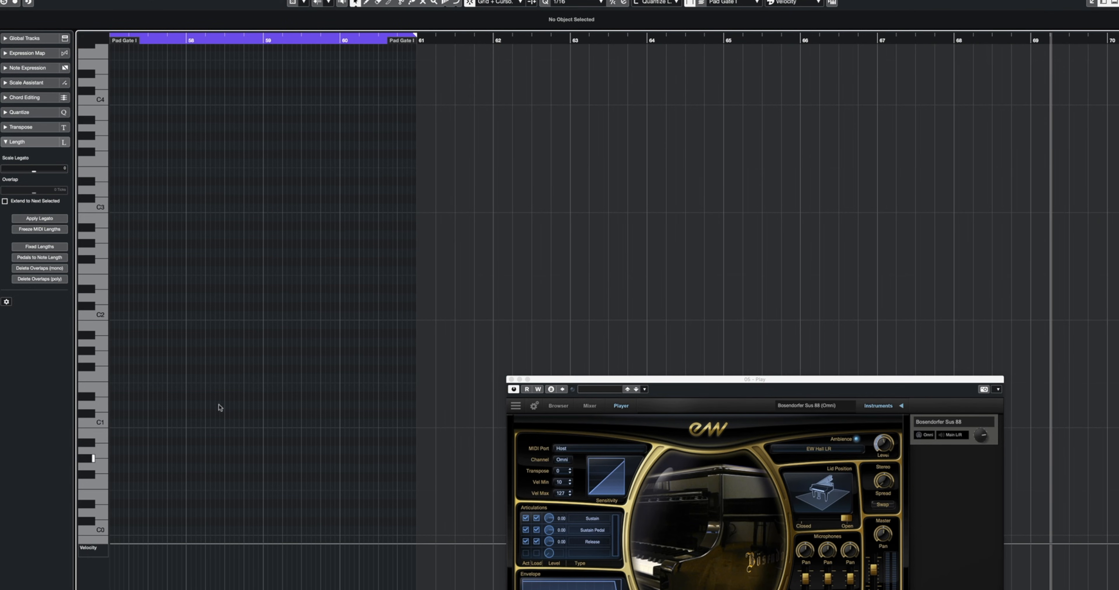
key("KP_1")
key("super+v")
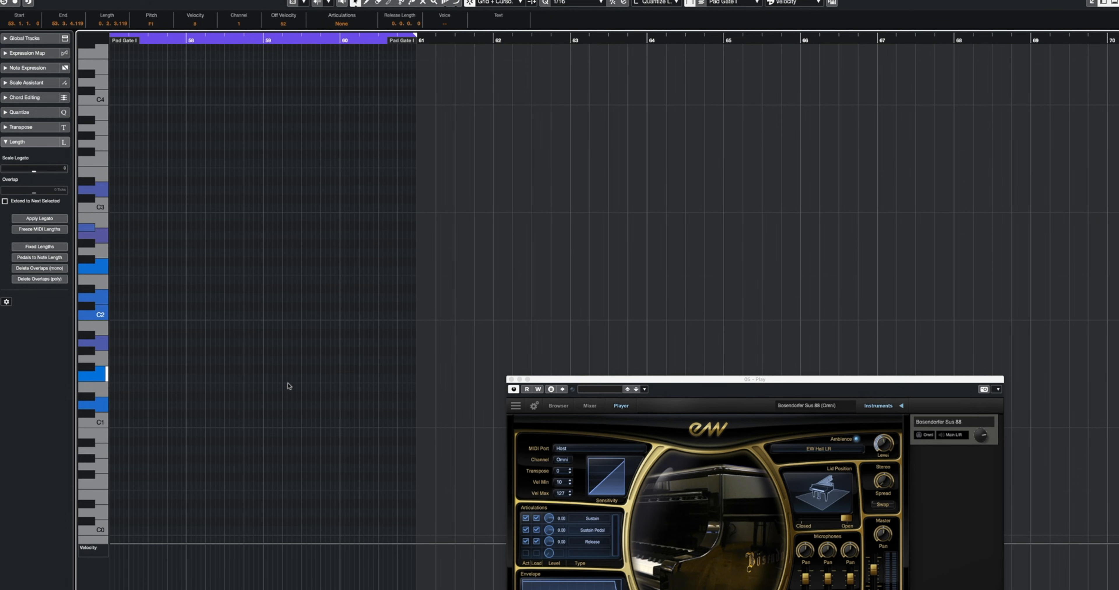
scroll(426, 338, "left", 3)
scroll(421, 330, "up", 3)
left_click(391, 237)
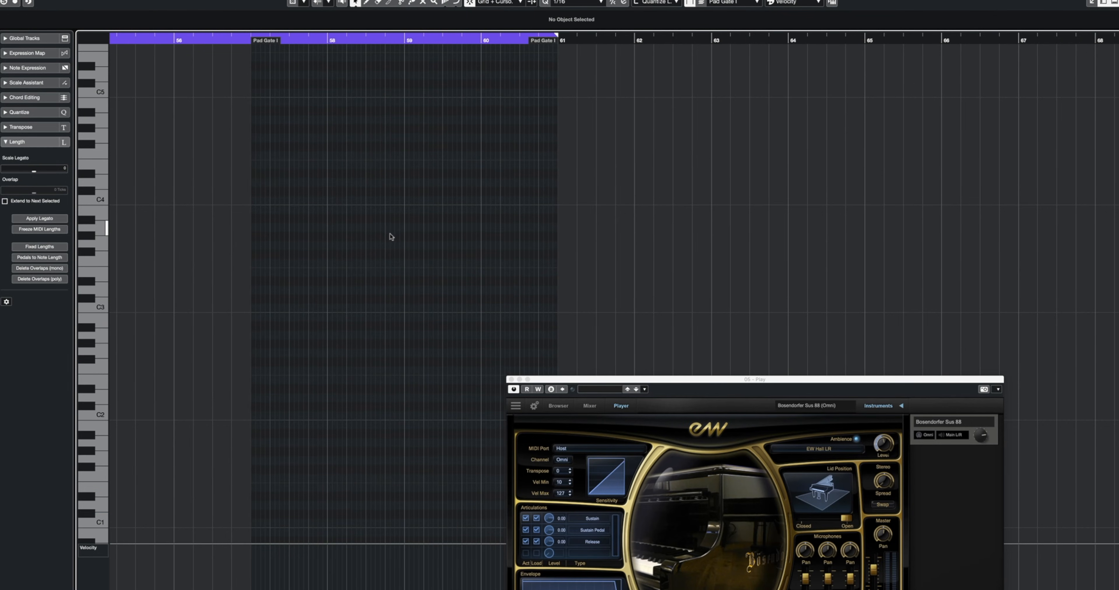
scroll(392, 237, "left", 10)
scroll(401, 245, "right", 10)
scroll(394, 260, "up", 5)
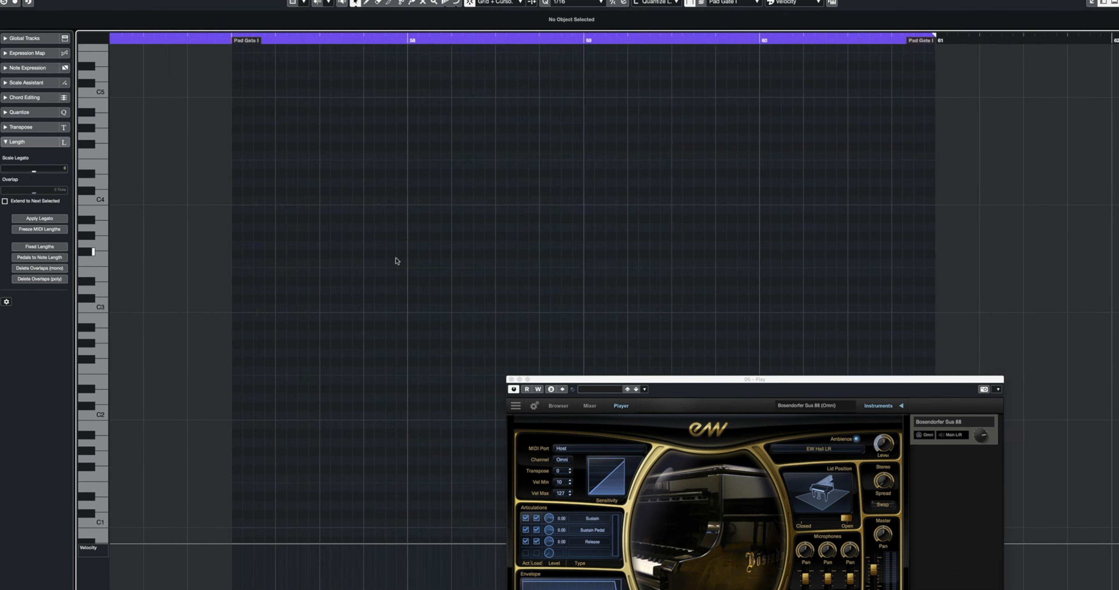
key("super+z")
key("super+z")
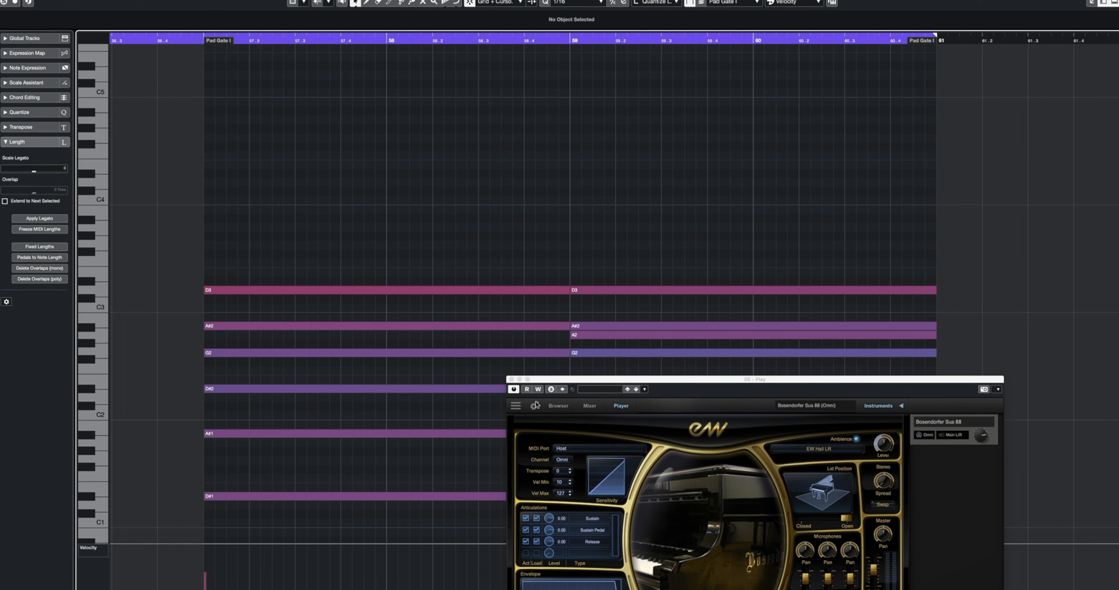
Step: Close the Play instrument window and delete the chord at bar 59 from the Pad Gate I part
left_click(512, 379)
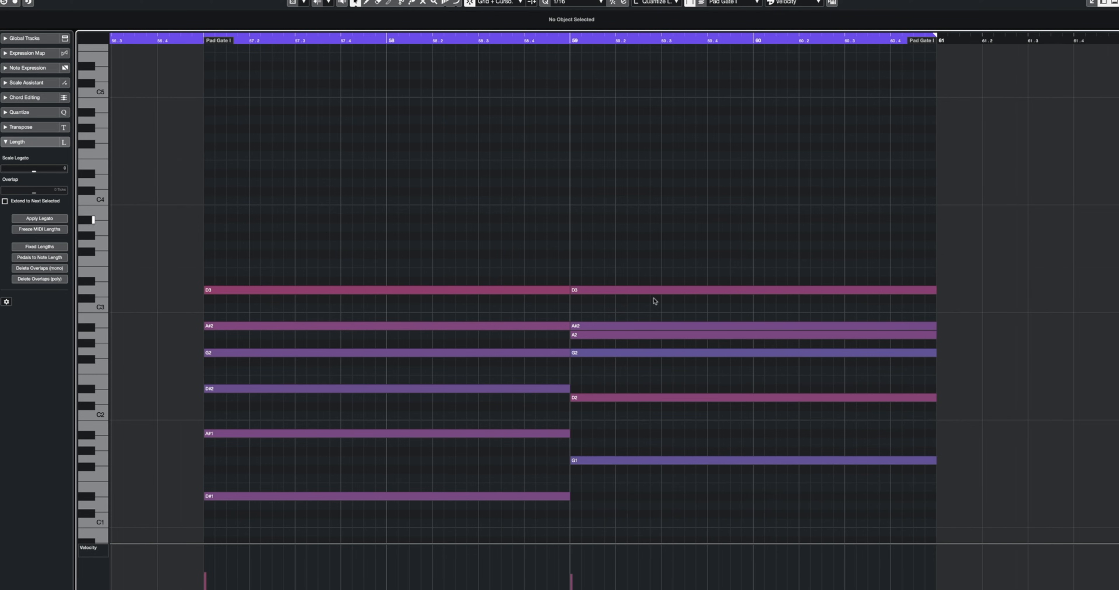
left_click_drag(637, 219, 651, 509)
key("Delete")
key("Return")
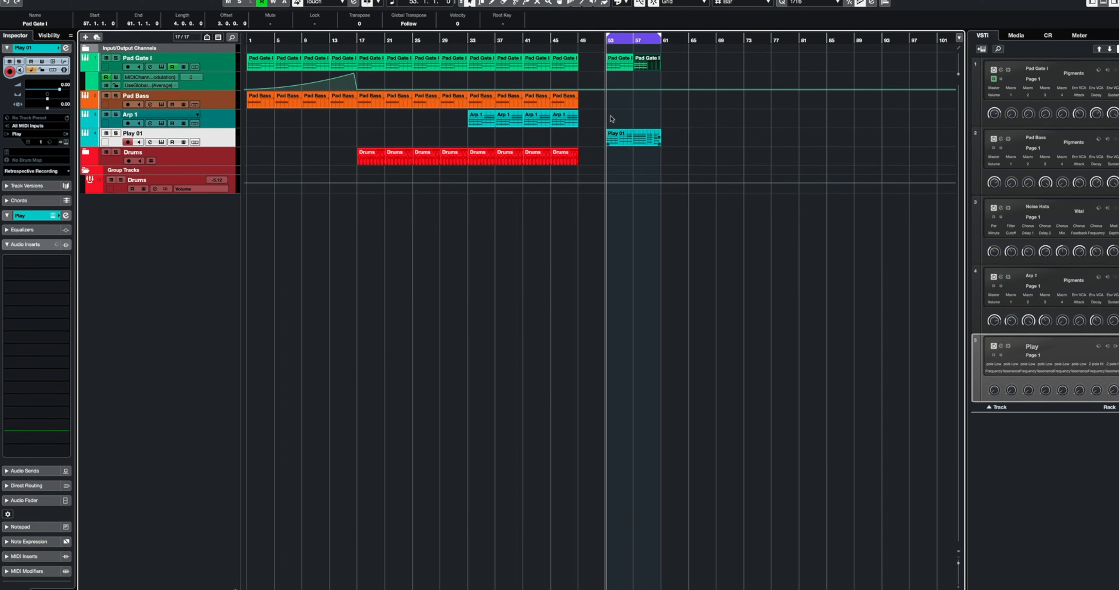
Step: Examine the lower notes of the bar 59 piano chord in the Play 01 part and return to the arrangement
double_click(627, 137)
scroll(832, 324, "right", 3)
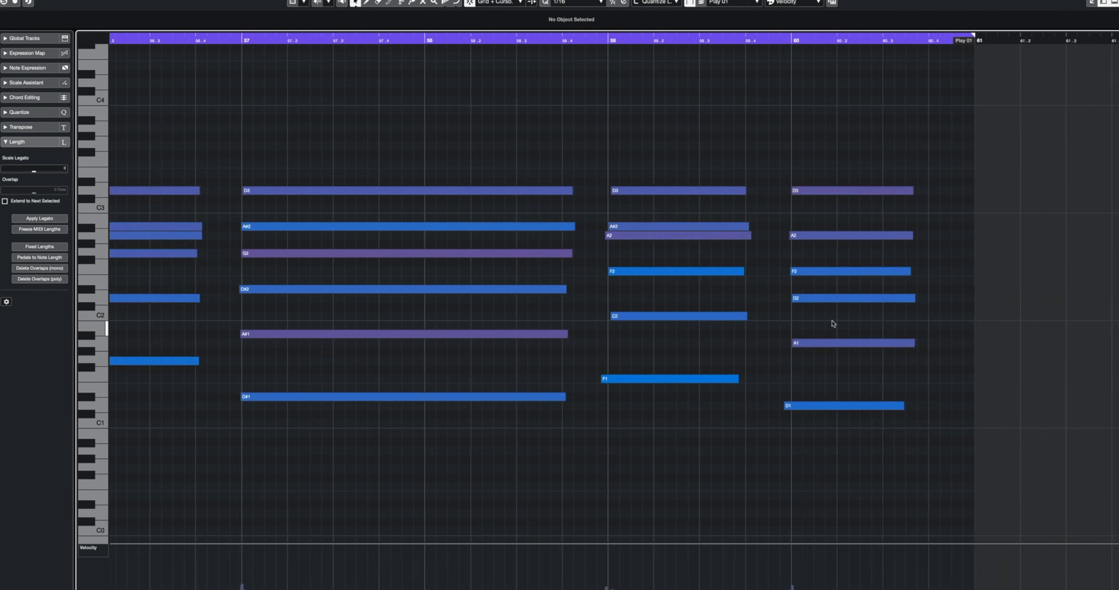
left_click_drag(481, 364, 487, 261)
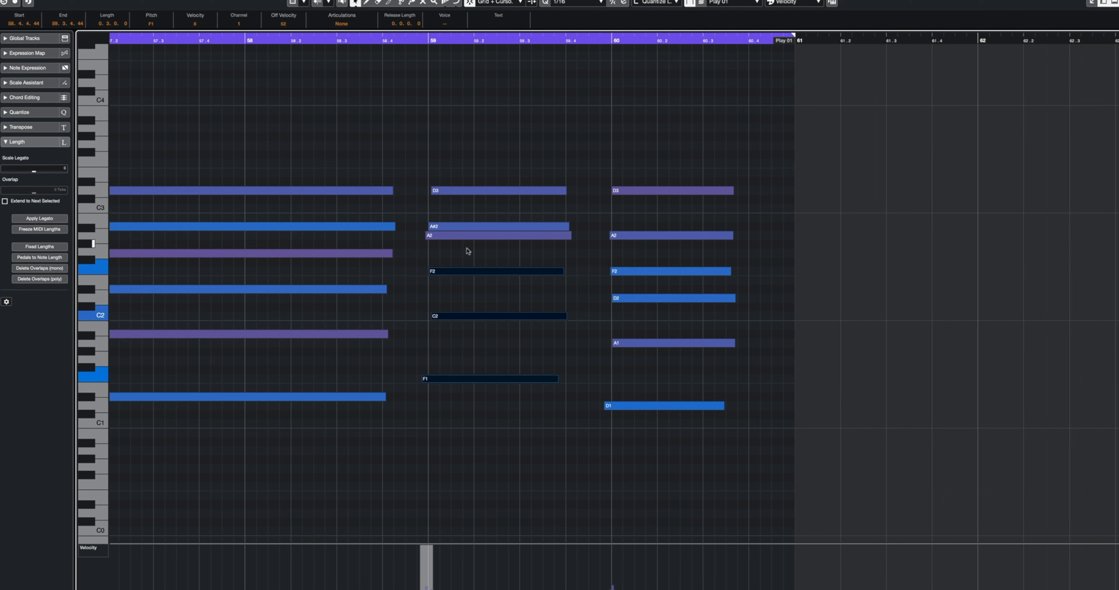
key("Return")
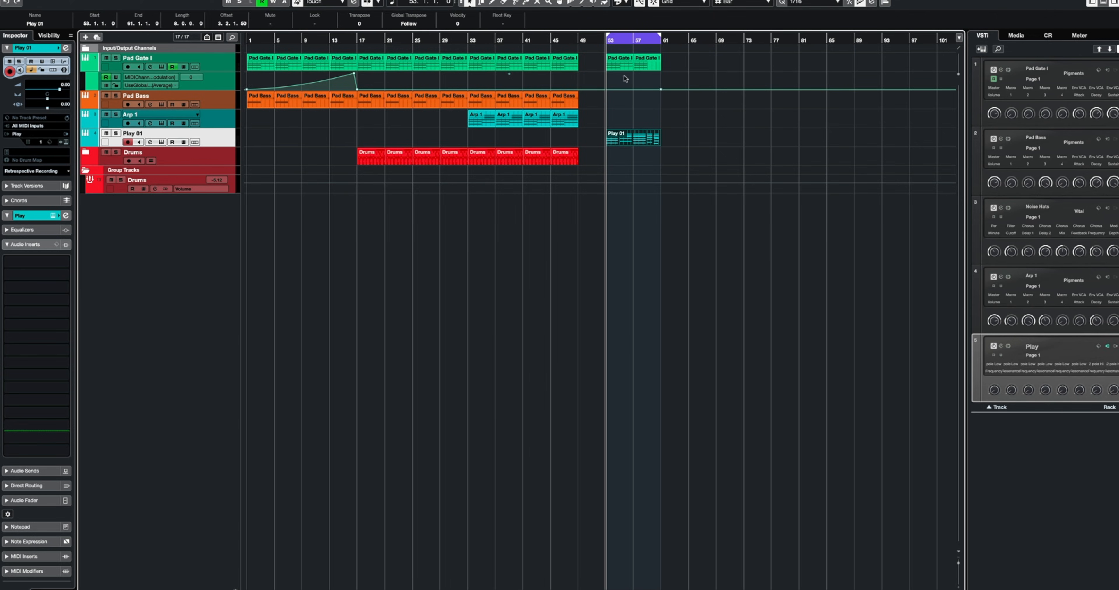
Step: Copy the Pad Gate I chord from bar 57 to bar 59 and transpose the copy up three semitones
double_click(647, 63)
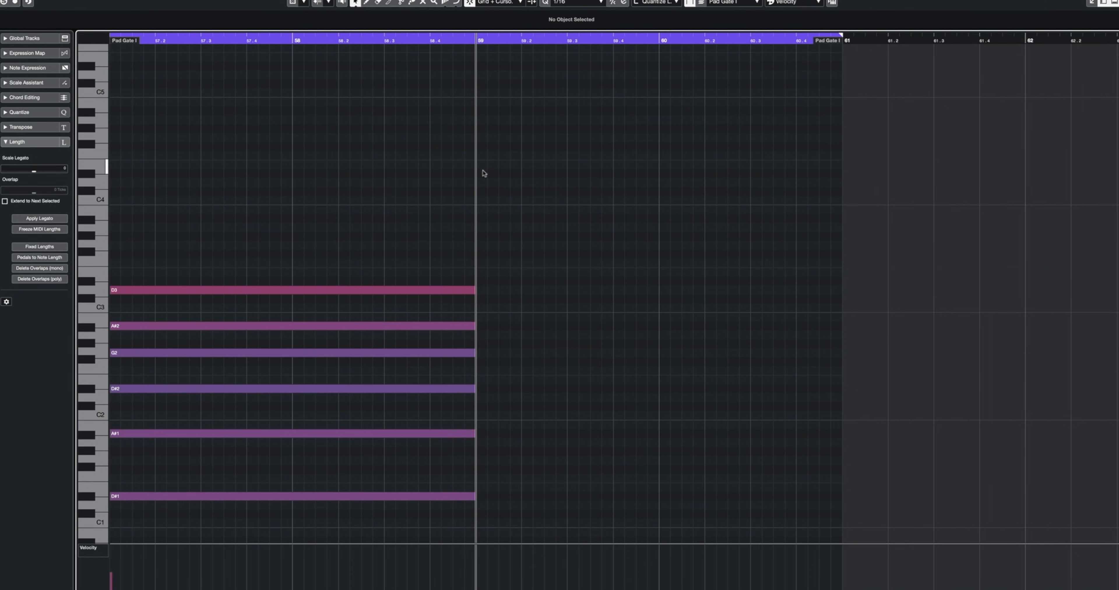
left_click_drag(484, 173, 335, 518)
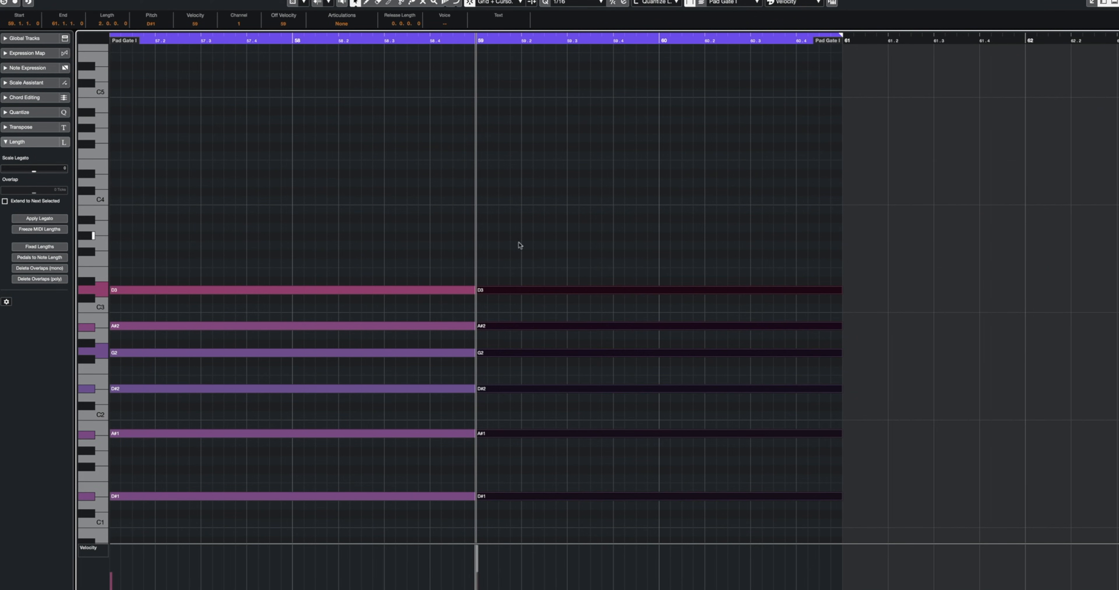
left_click_drag(520, 246, 551, 521)
key("Up")
key("Up")
key("Up")
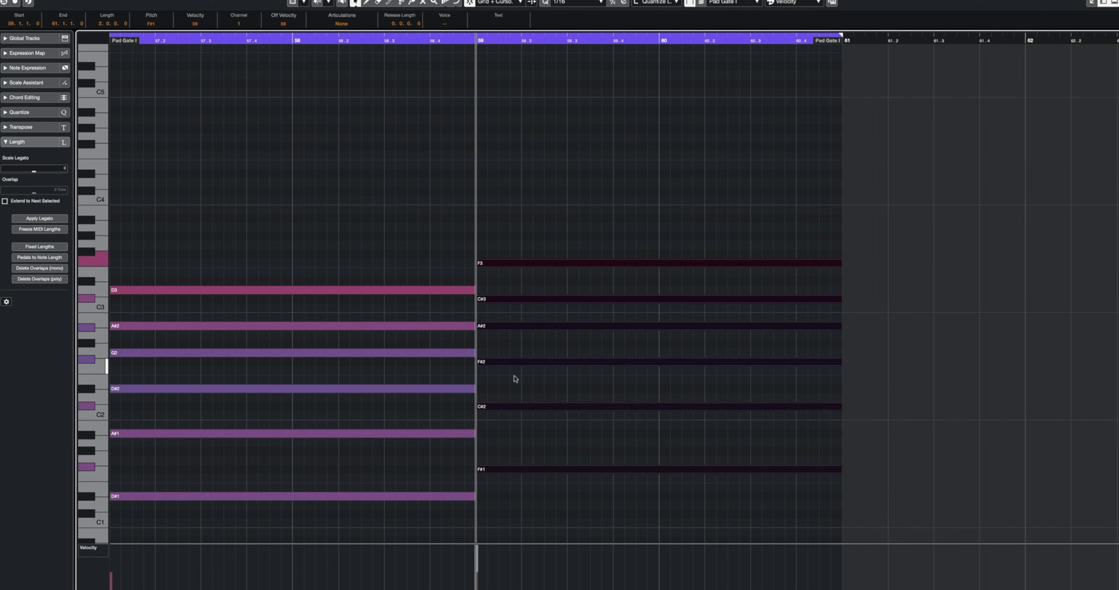
key("Return")
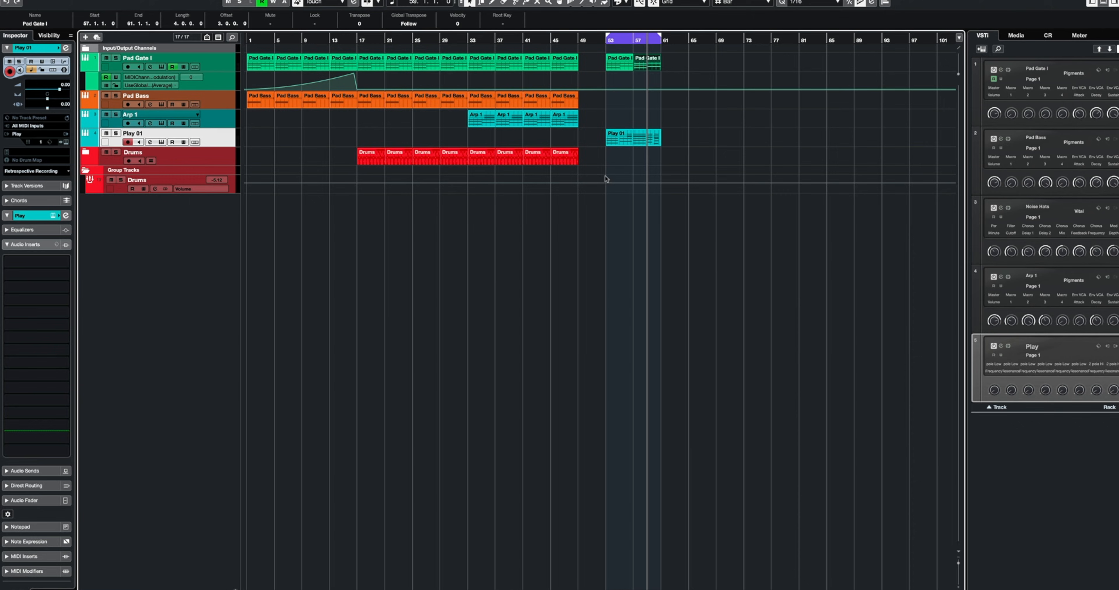
Step: Examine the piano chords at bars 59 and 60 in the Play 01 part and return to the arrangement
double_click(637, 139)
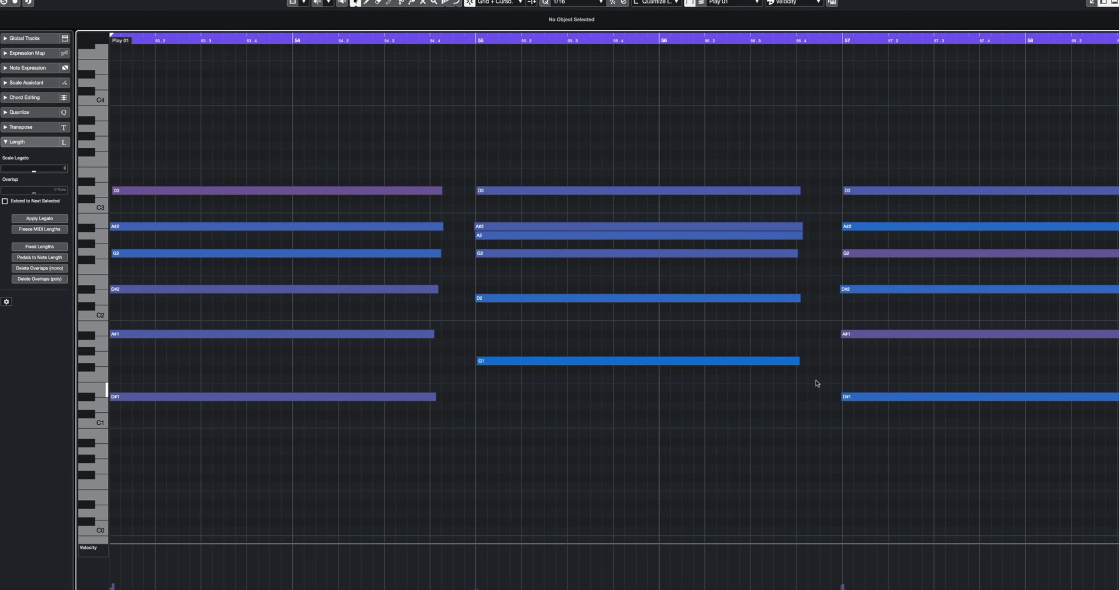
scroll(596, 381, "right", 10)
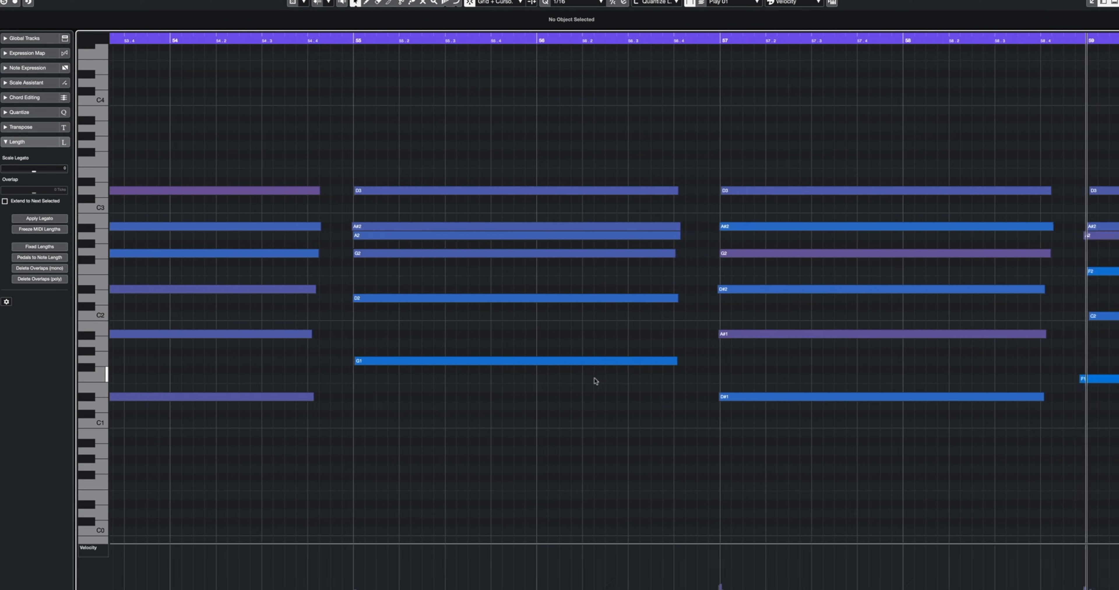
left_click_drag(269, 406, 271, 411)
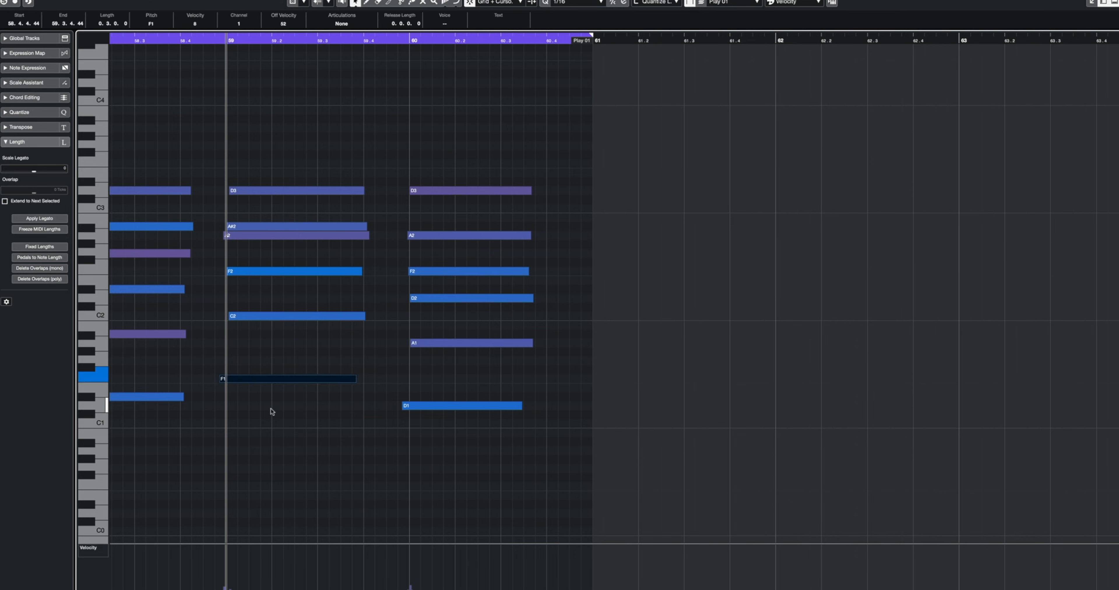
key("Escape")
double_click(633, 140)
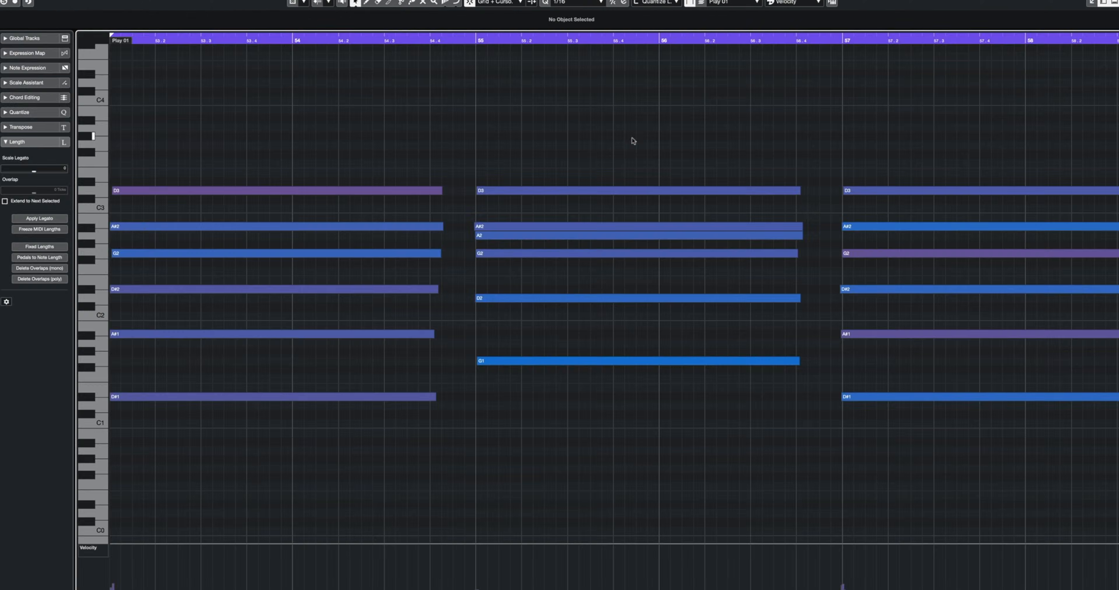
key("Escape")
Step: Transpose the Pad Gate I chord at bar 59 down one semitone
double_click(642, 64)
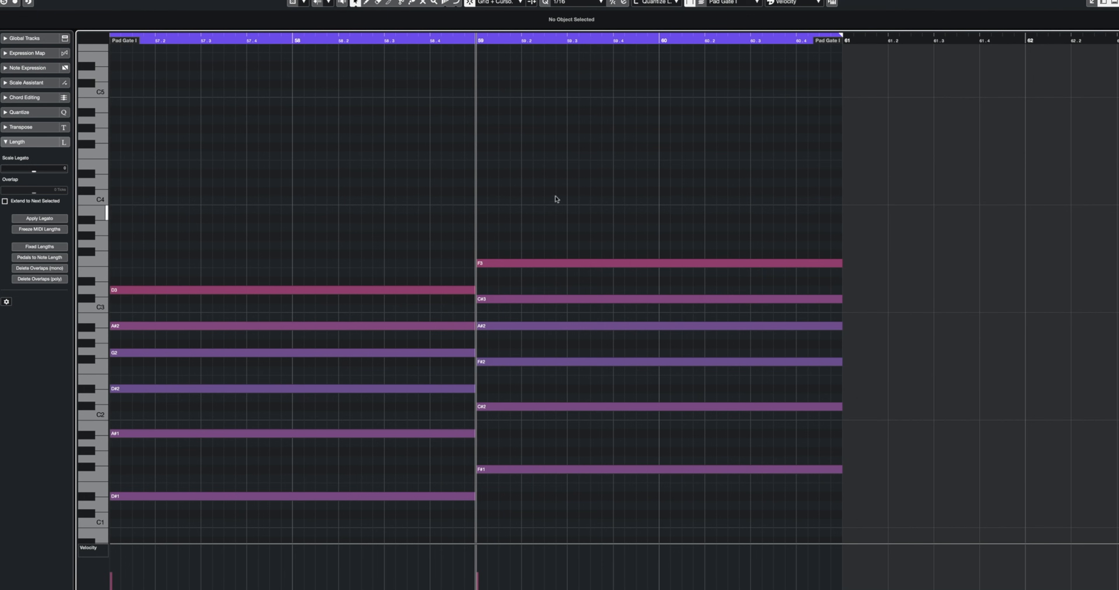
left_click_drag(557, 199, 580, 520)
key("Down")
left_click(571, 258)
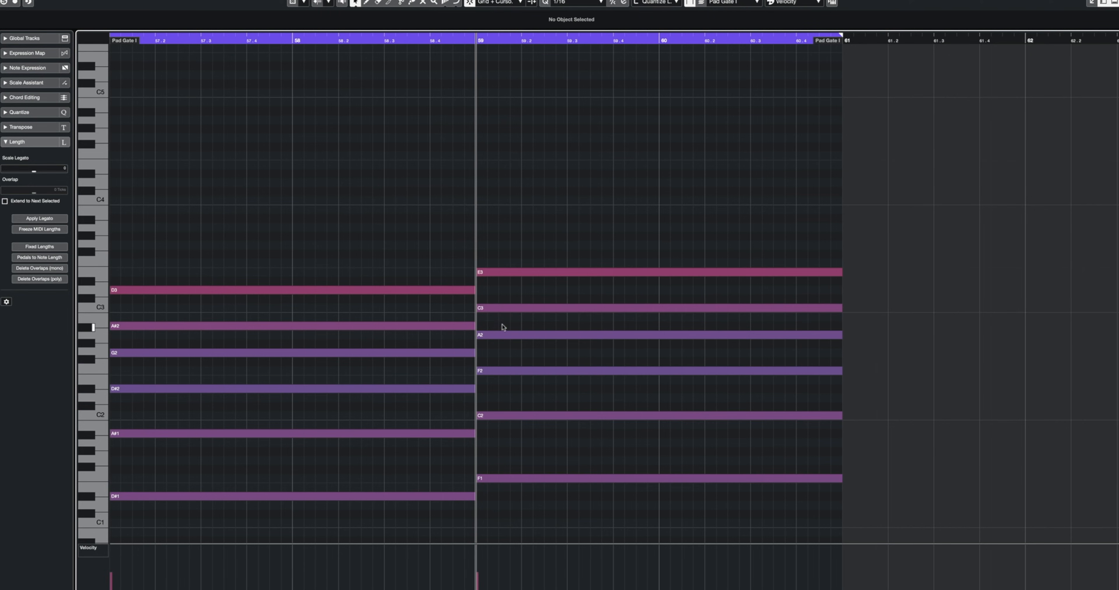
Step: Lower the C3 note of the Pad Gate I chord at bar 59 to A#2 and the E3 note to D3, and play it back
left_click_drag(507, 308, 507, 326)
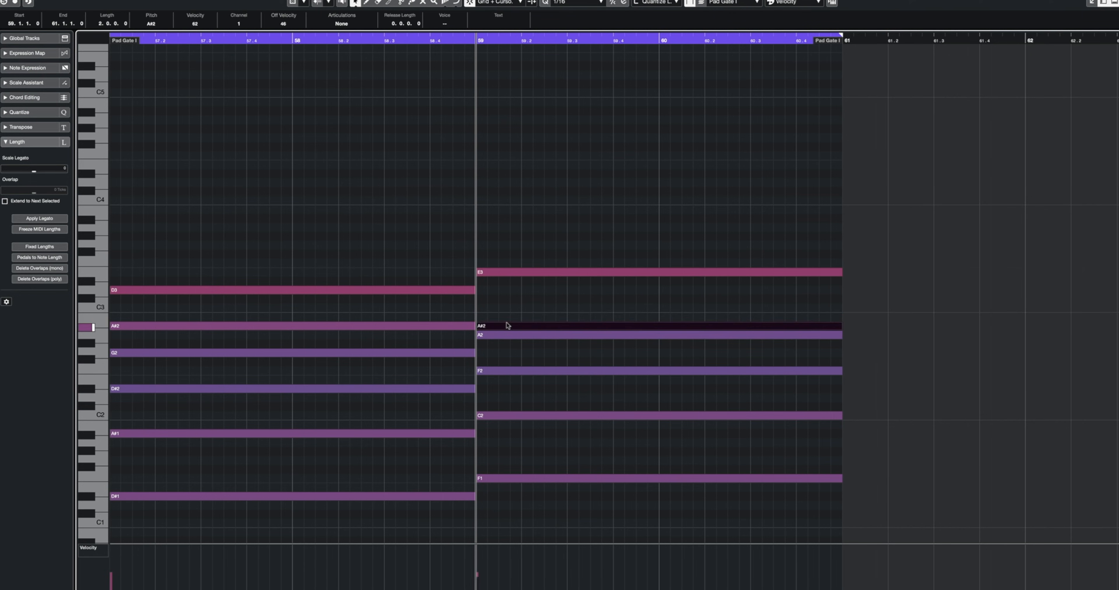
left_click(512, 298)
left_click_drag(512, 275, 513, 299)
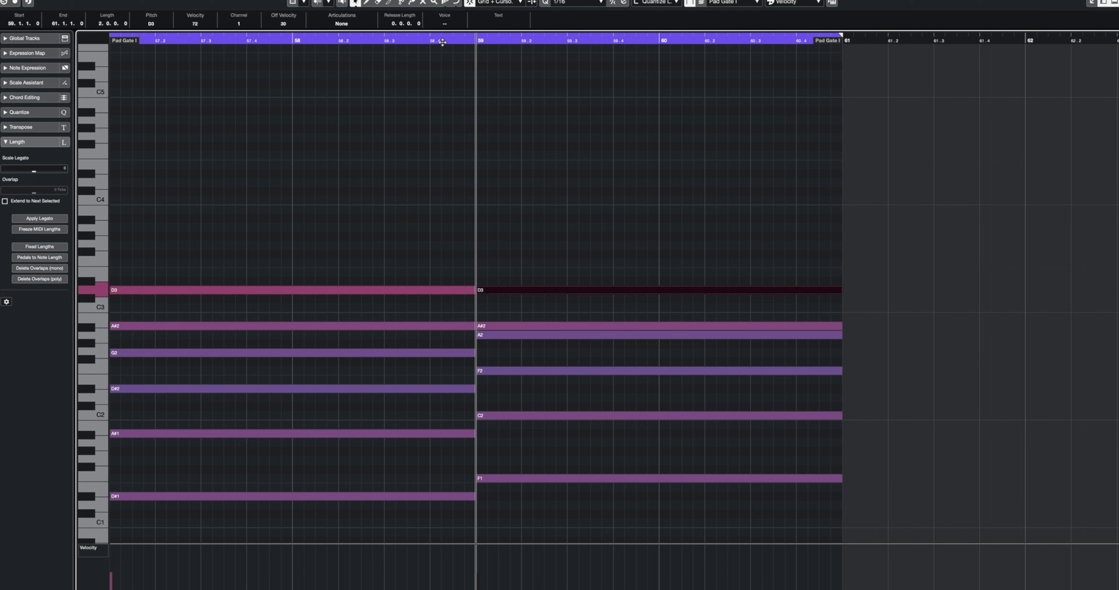
left_click(395, 41)
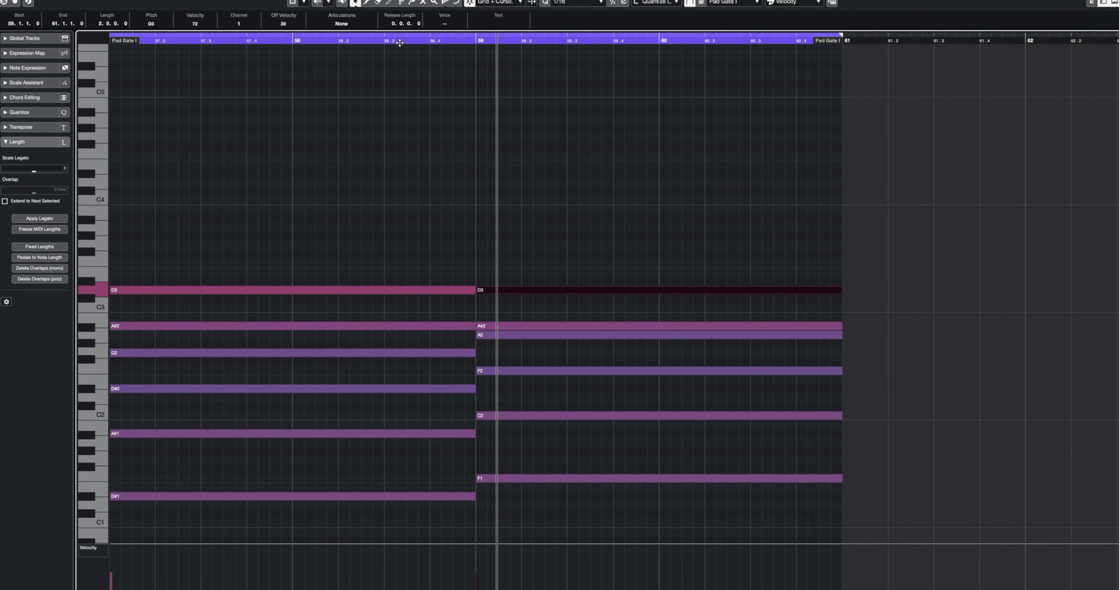
Step: Split all notes of the Pad Gate I chord at bar 60 and return to the arrangement
left_click_drag(749, 250, 659, 452)
scroll(879, 452, "down", 1)
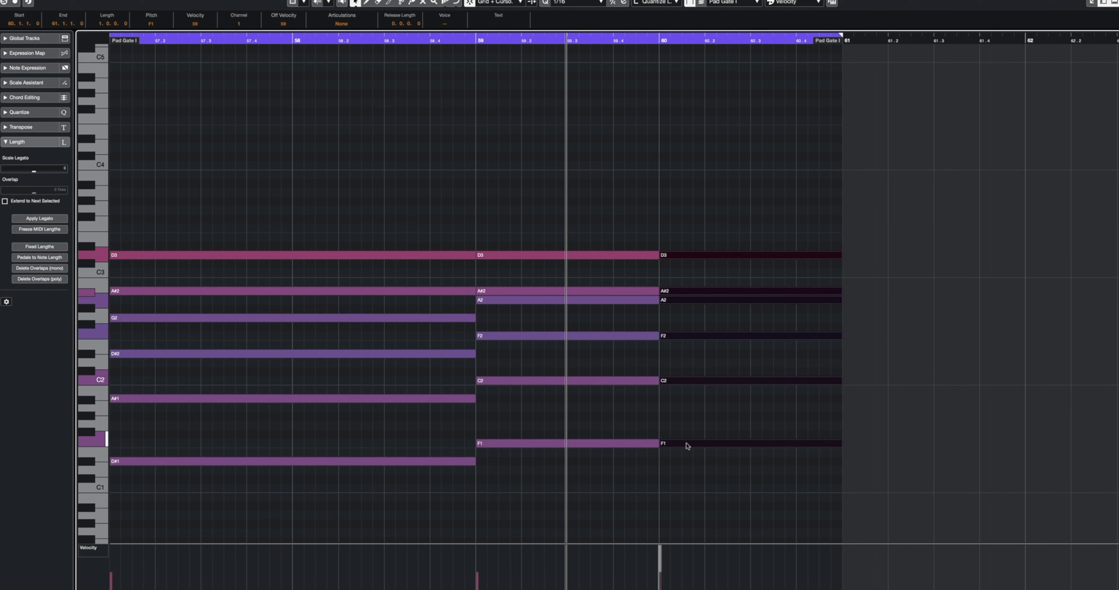
key("Return")
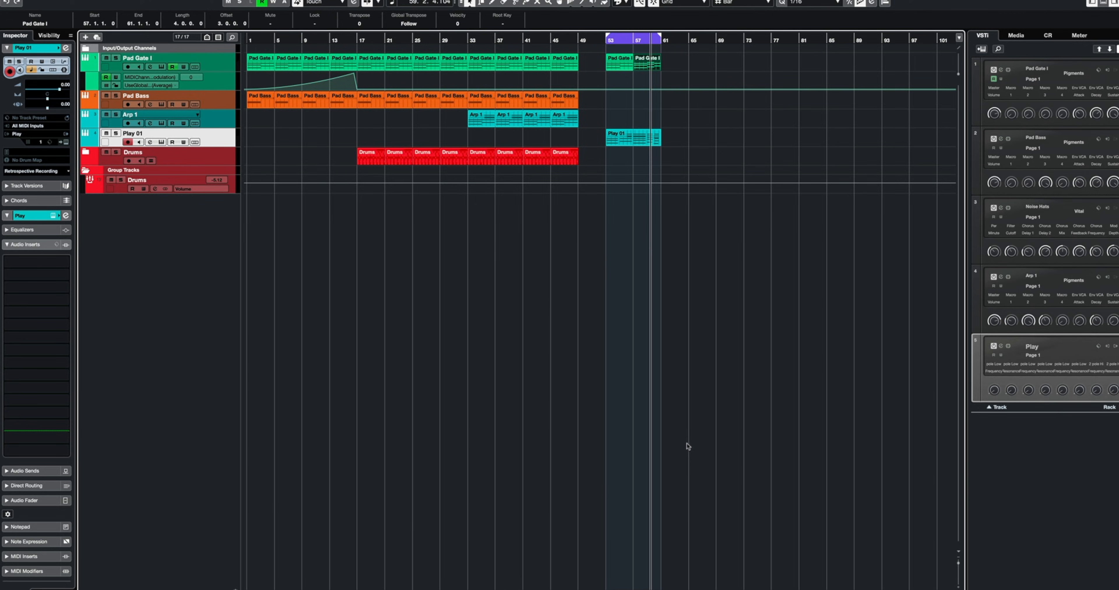
Step: Examine the bar 60 chord in the Play 01 piano part
double_click(649, 137)
scroll(850, 385, "right", 5)
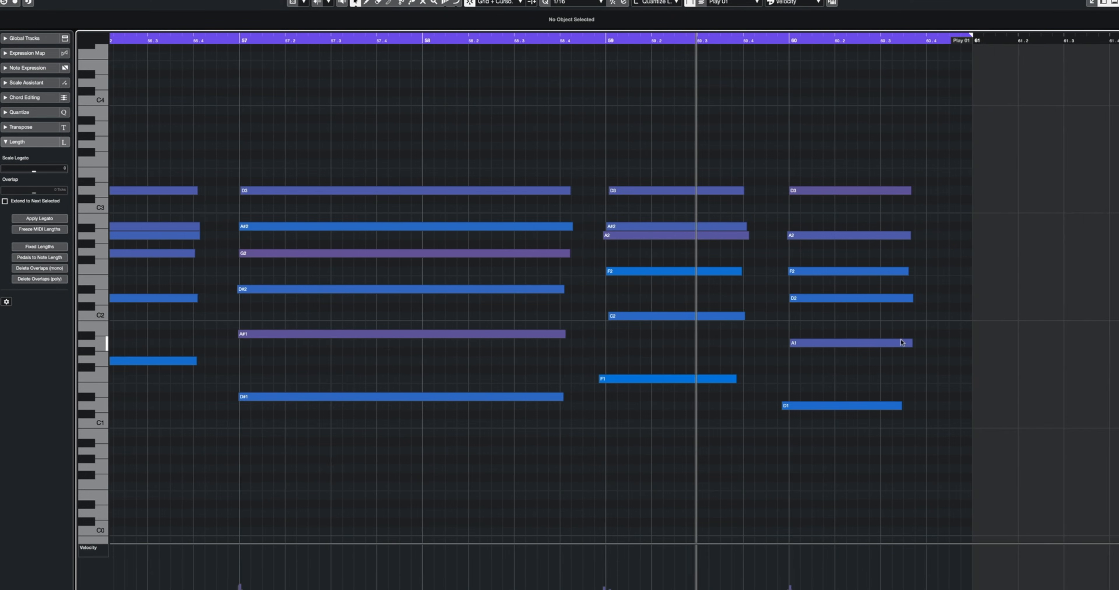
Step: In the second Pad Gate I part, transpose the whole chord at bar 60 down five semitones
key("Return")
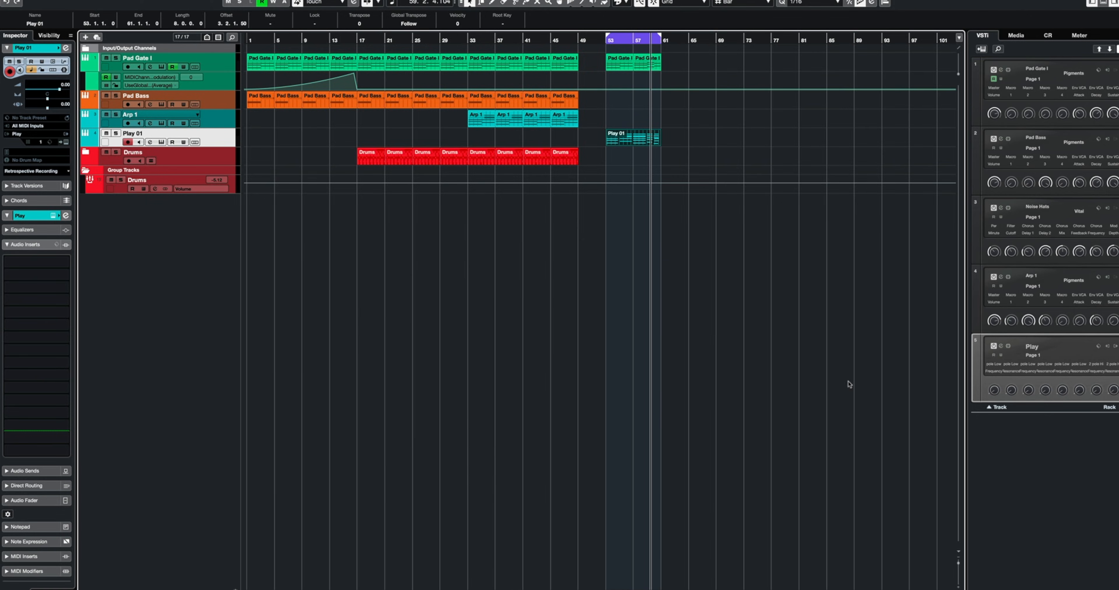
double_click(645, 137)
key("Return")
double_click(650, 61)
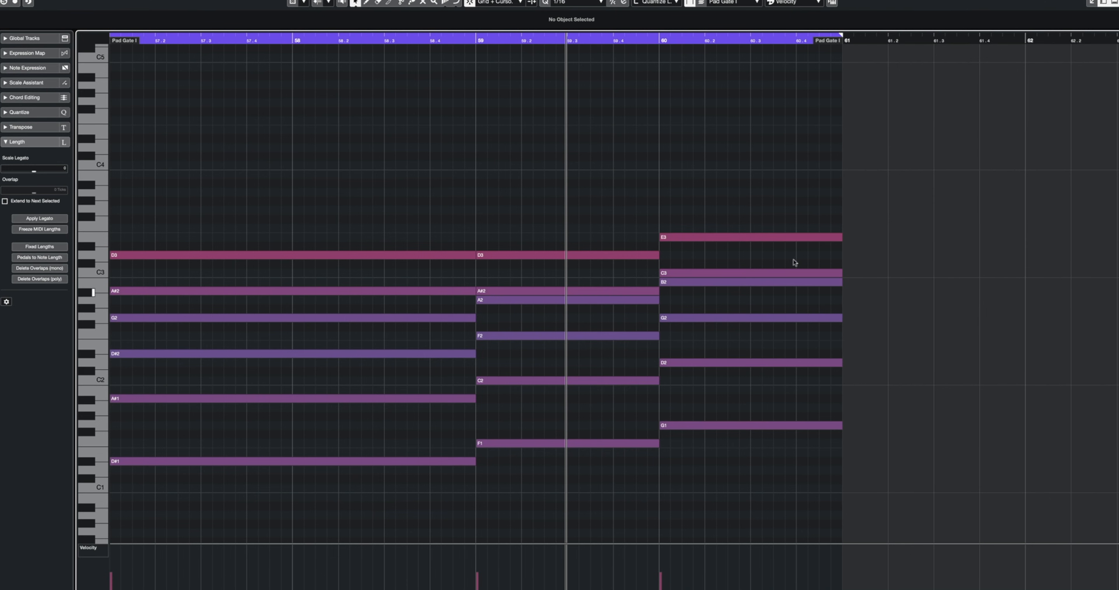
left_click_drag(768, 152, 701, 439)
key("Down")
key("Down")
key("Down")
key("Down")
key("Down")
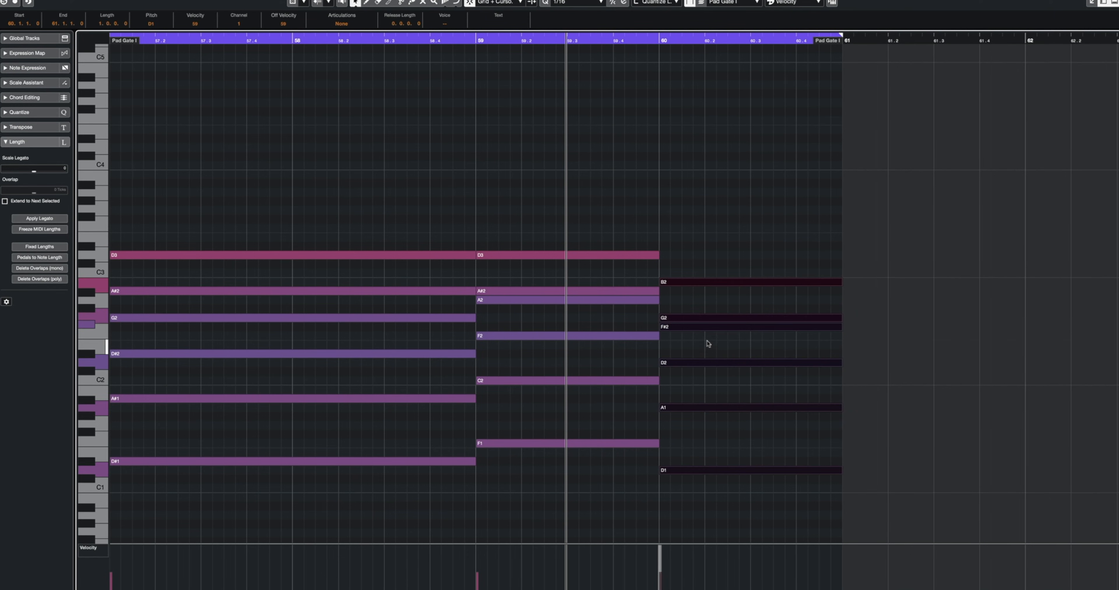
Step: Reshape the Pad Gate I chord at bar 60 by moving F#2 to F2, G2 to A2 and B2 to C3
left_click(696, 328)
key("Down")
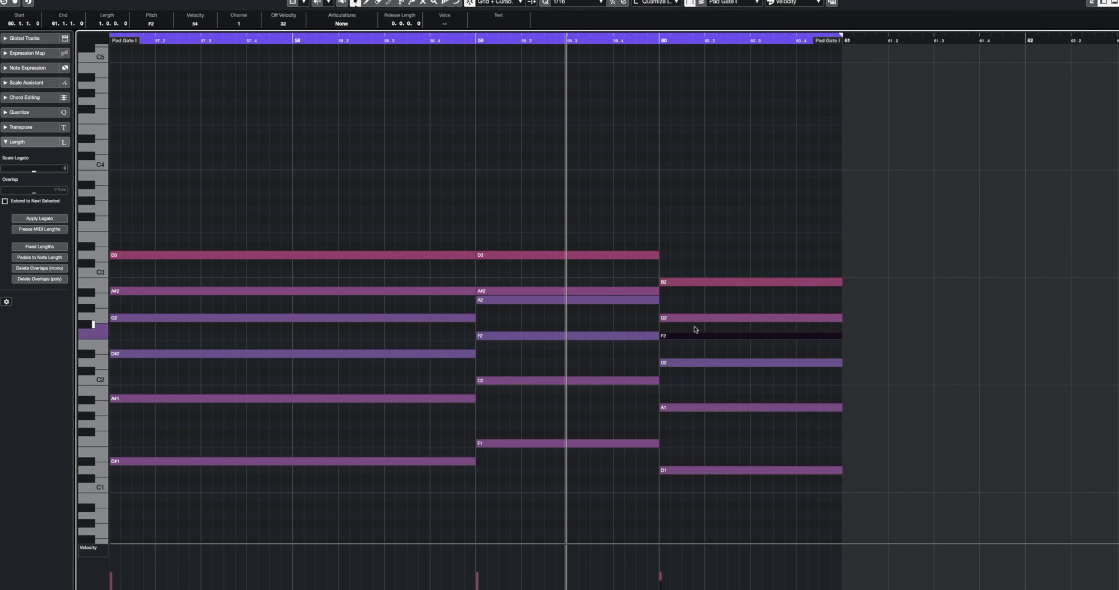
left_click(696, 318)
key("Up")
key("Up")
left_click(691, 283)
key("Up")
key("Up")
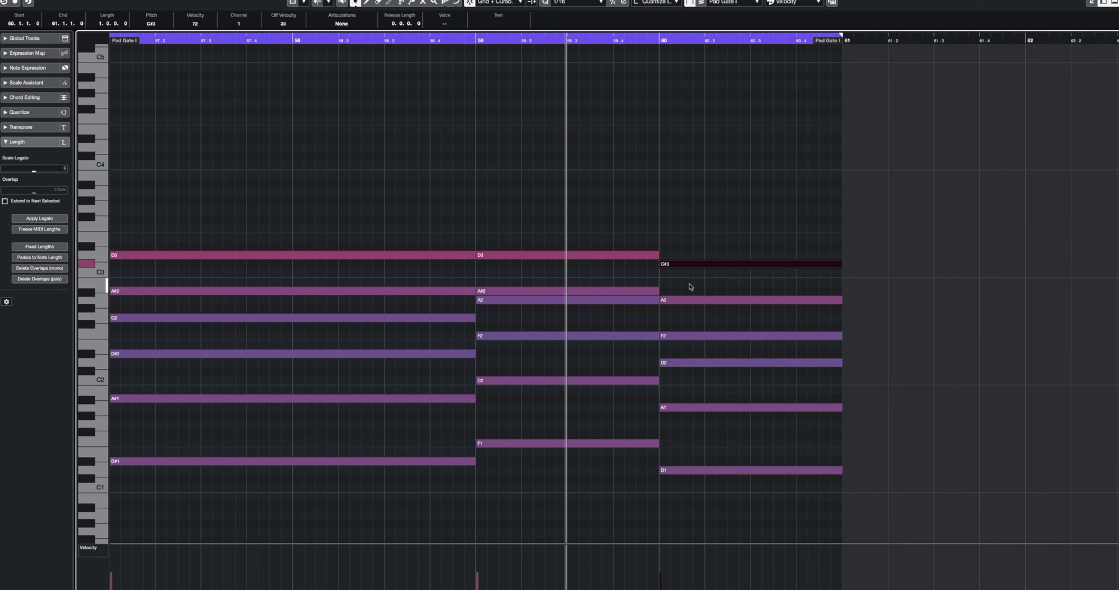
key("Down")
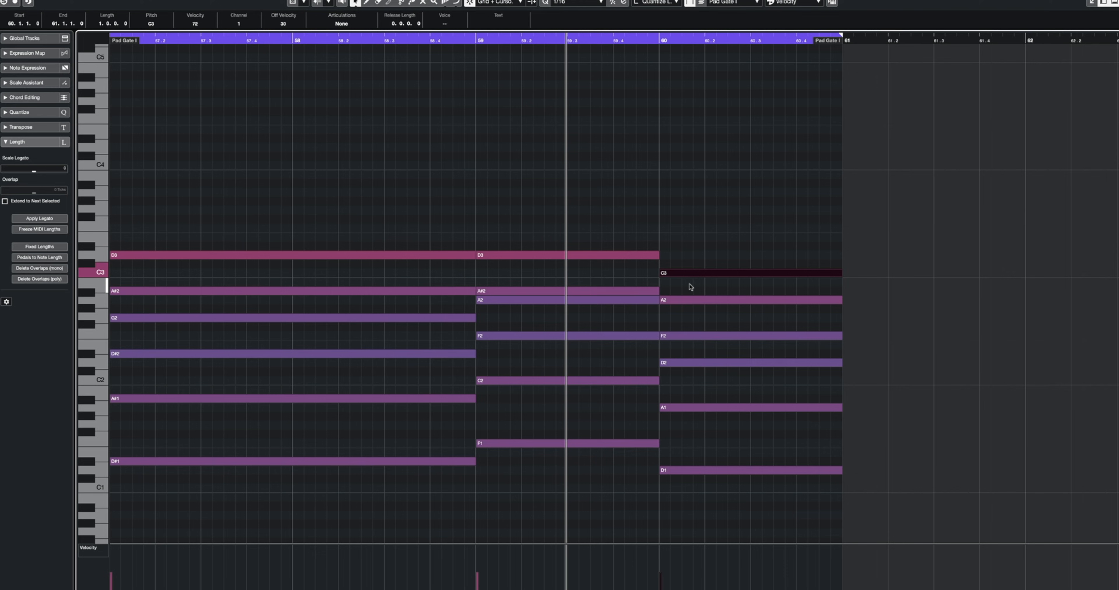
Step: Check the last chord in the Play 01 part, then raise the top note of the Pad Gate I chord at bar 60 to C#3
key("Return")
double_click(651, 142)
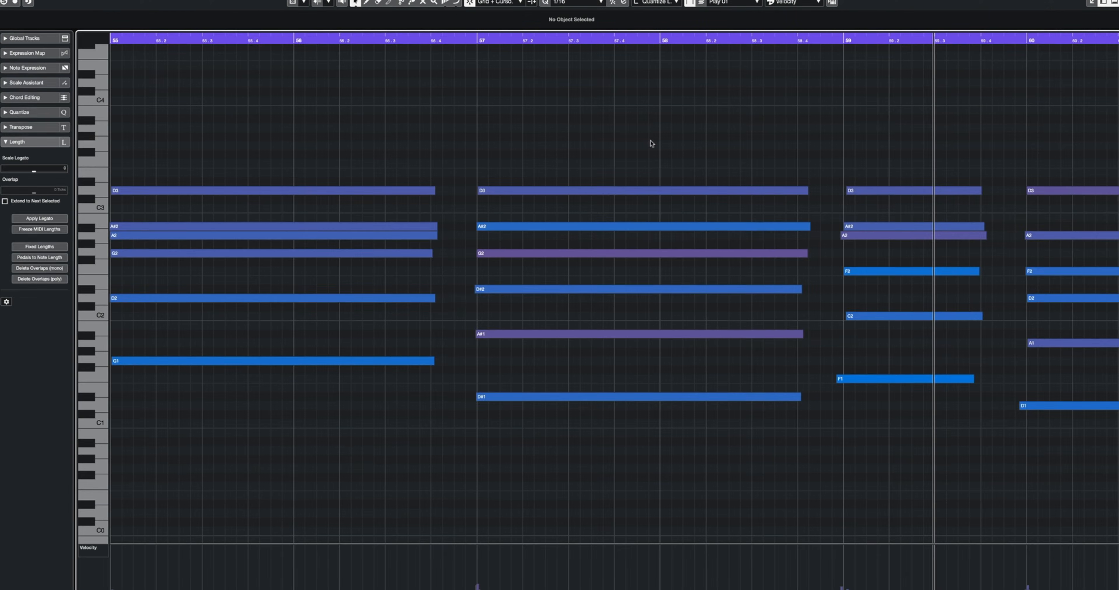
scroll(812, 177, "right", 5)
key("Return")
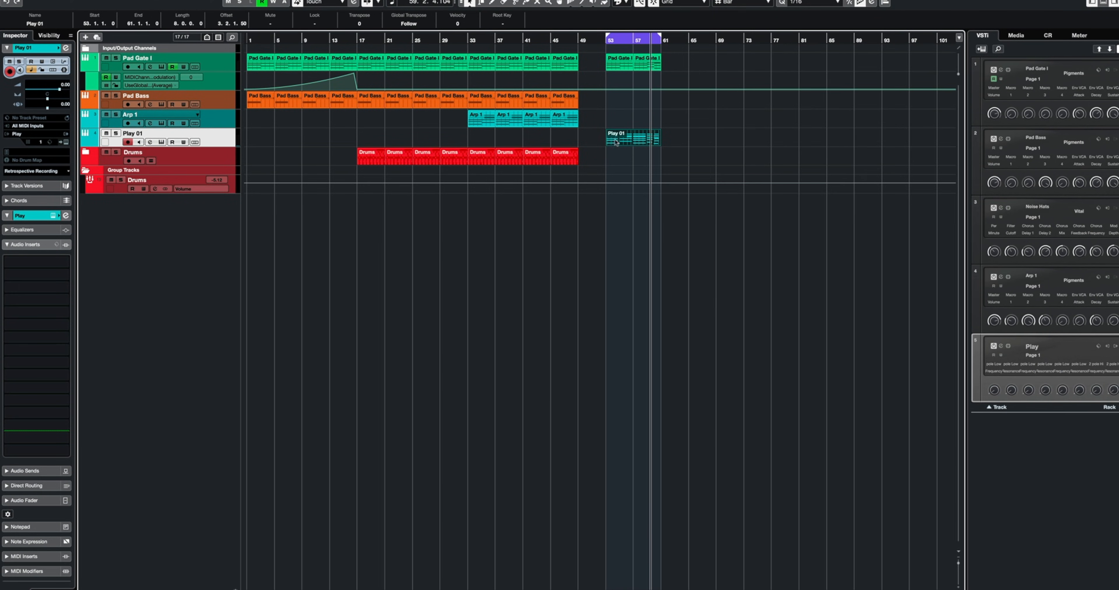
double_click(649, 69)
left_click_drag(782, 238, 734, 279)
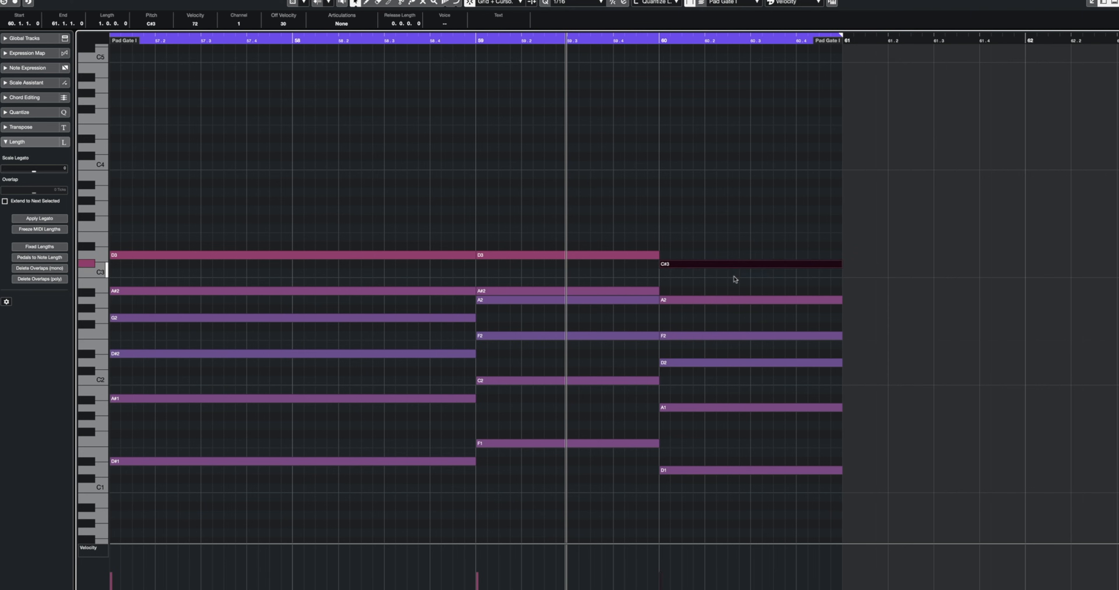
Step: Return to the arrangement and play back the Pad Gate I and Play 01 parts from bar 53
key("Return")
left_click_drag(676, 61, 601, 150)
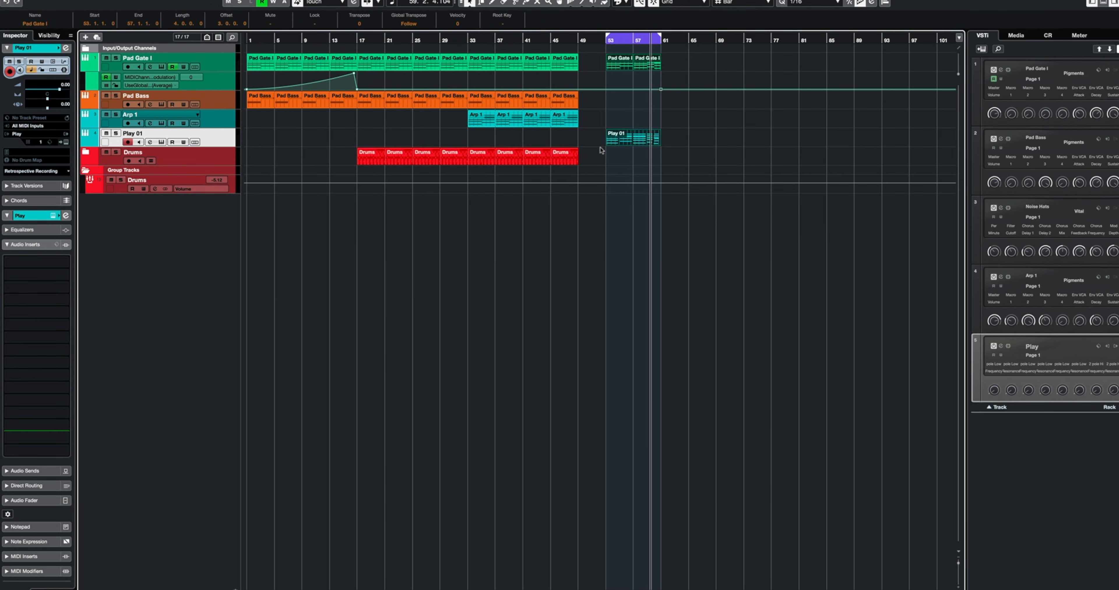
left_click(607, 123)
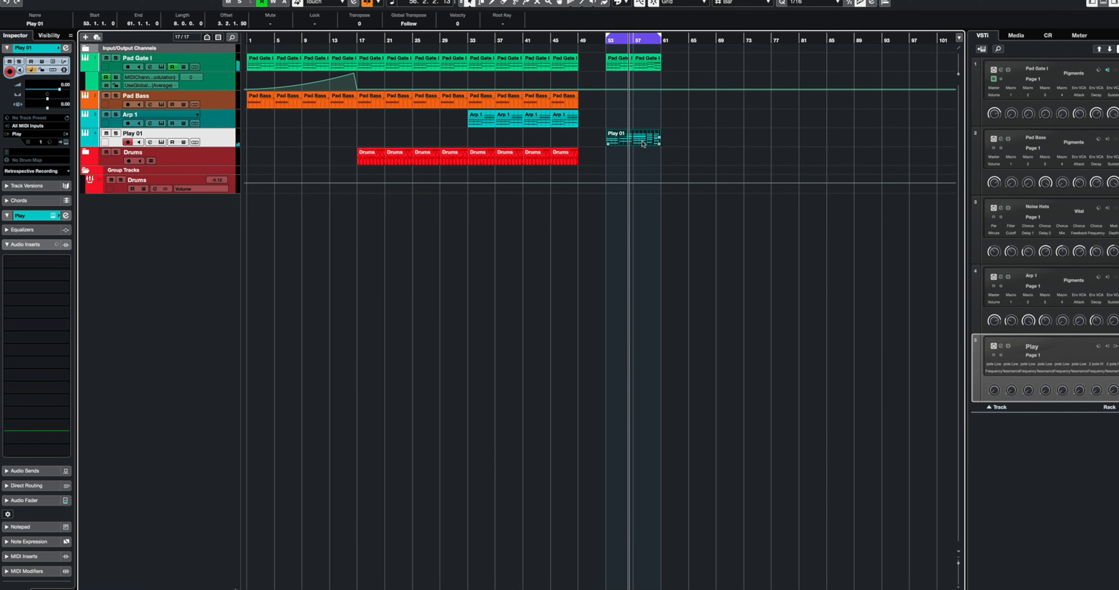
Step: Open the Play 01 part for note editing and show its full length from bar 53 to 61
double_click(631, 138)
key("g")
key("g")
key("g")
key("g")
key("g")
key("g")
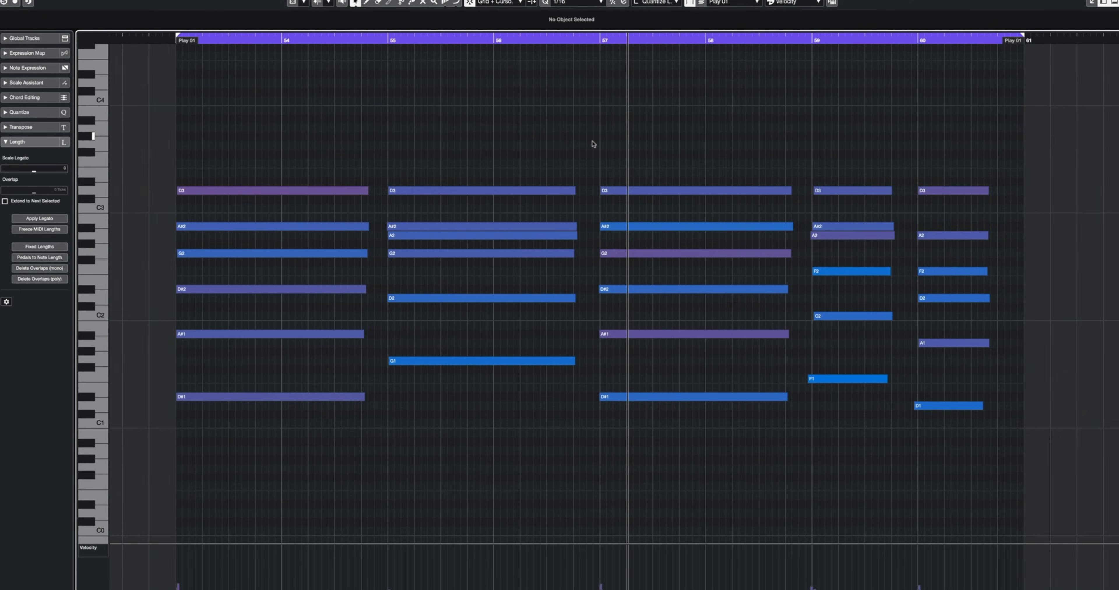
key("g")
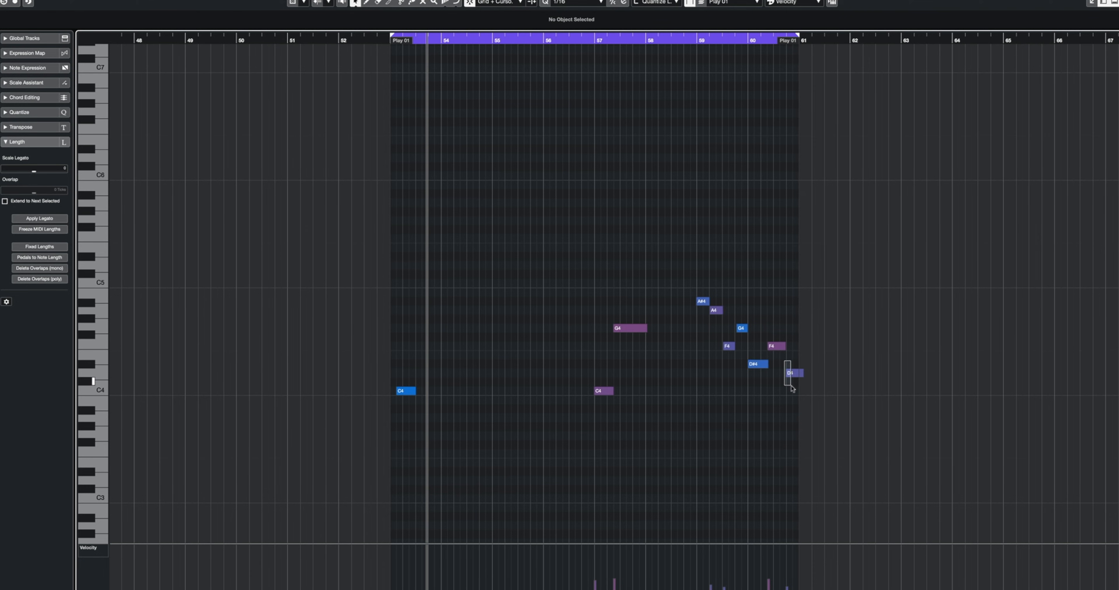
Step: Move the first C4 melody note to the start of bar 53 and play back the melody
left_click(681, 38)
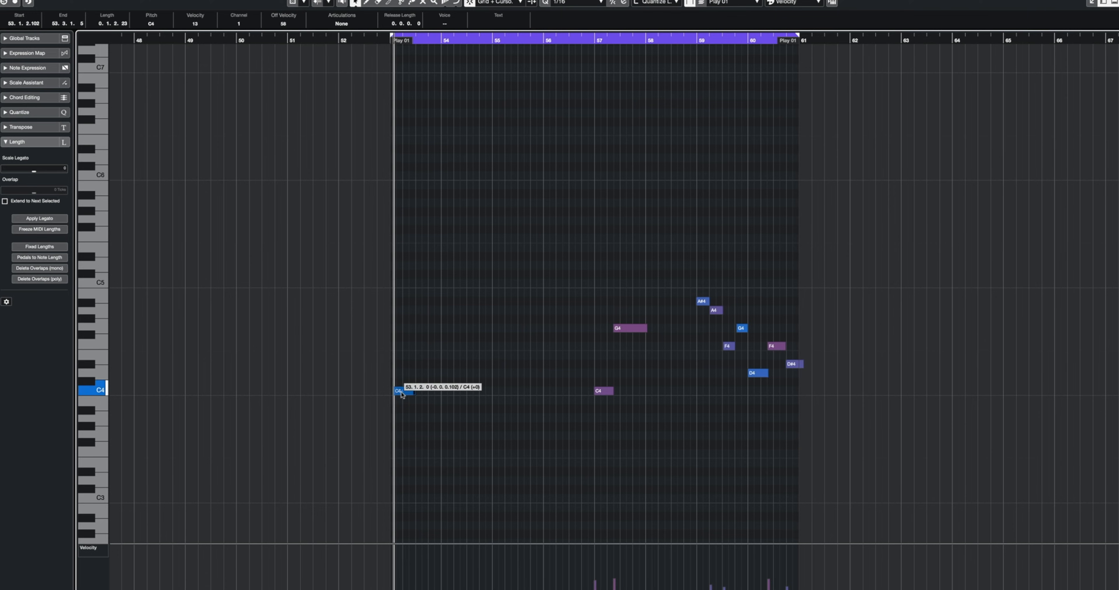
left_click(439, 358)
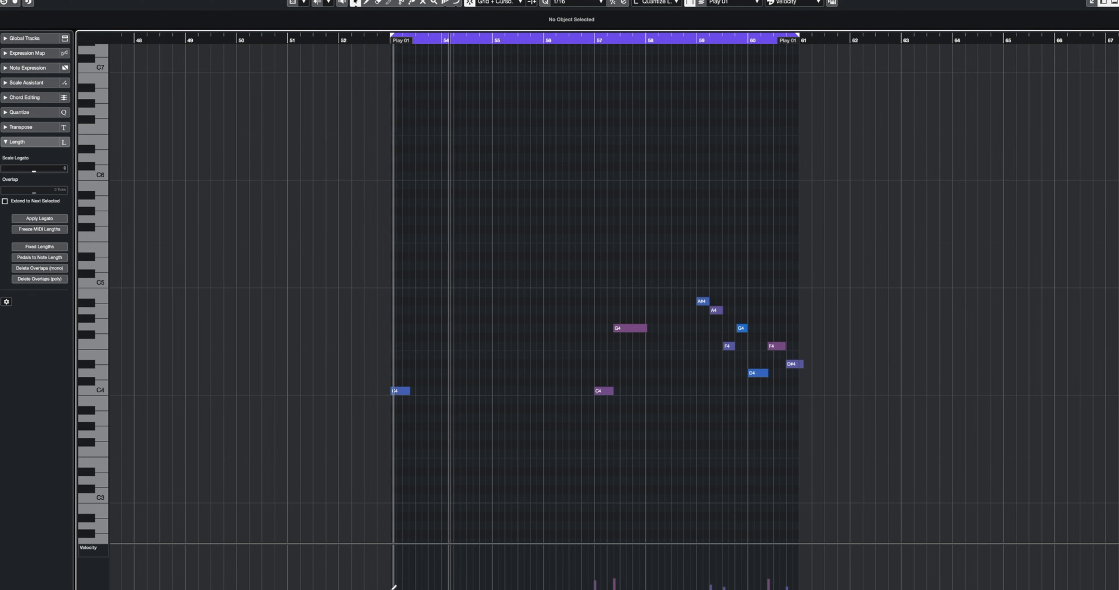
key("space")
key("space")
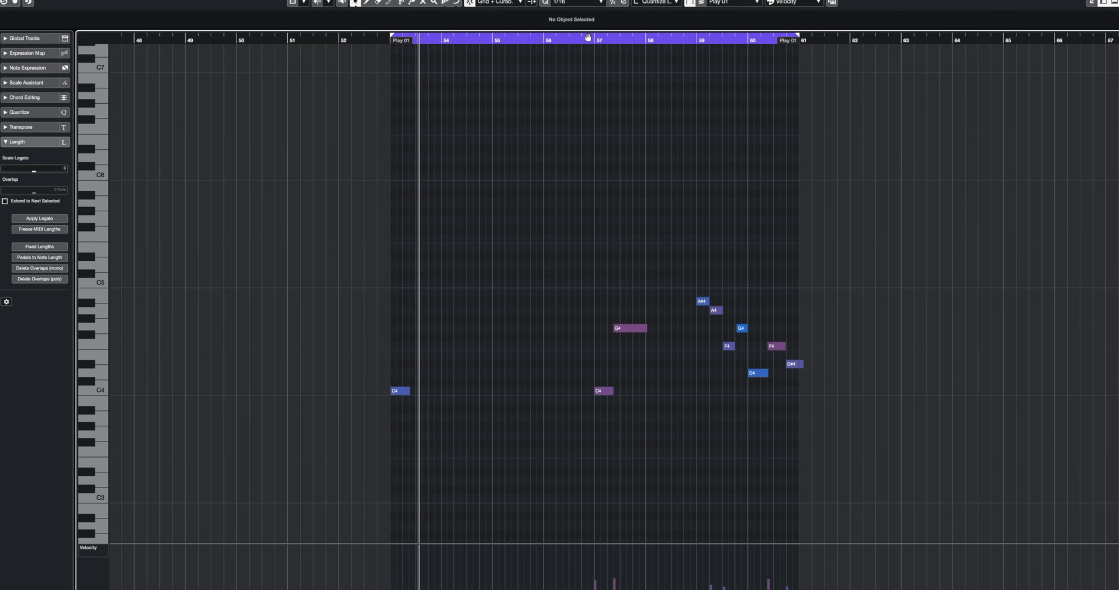
Step: Raise the last melody note in bar 60 to G4 and play back the end of the phrase
left_click(593, 39)
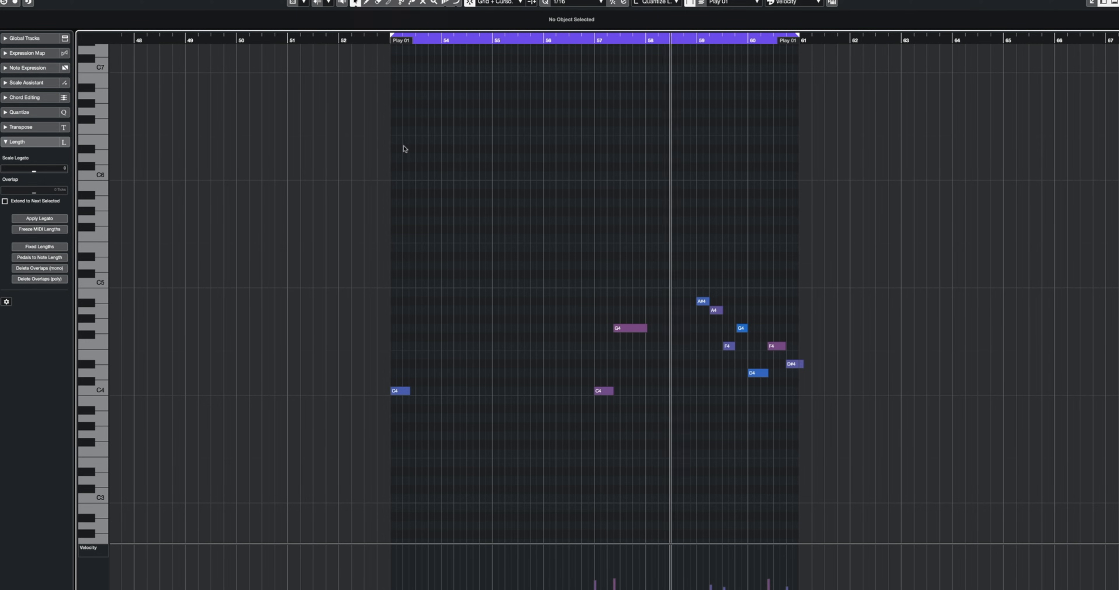
scroll(404, 149, "left", 1)
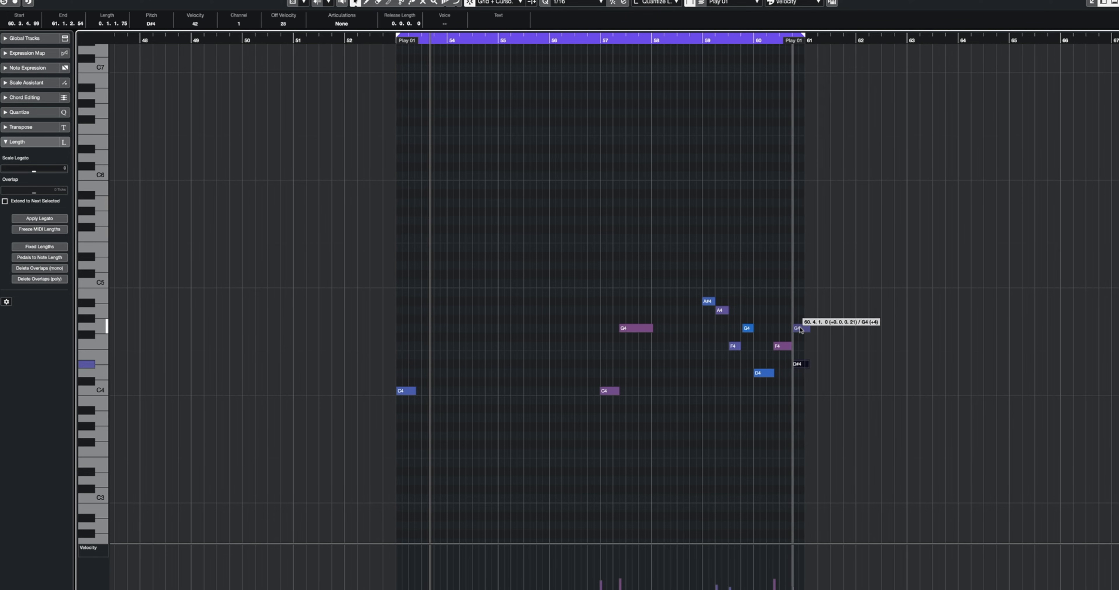
left_click(775, 41)
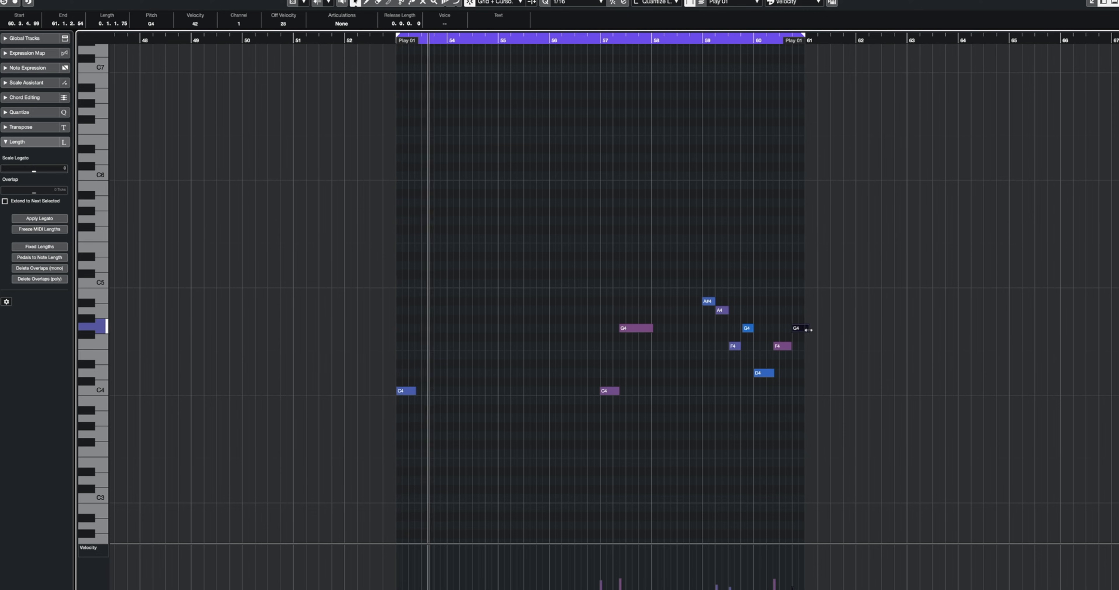
key("h")
key("h")
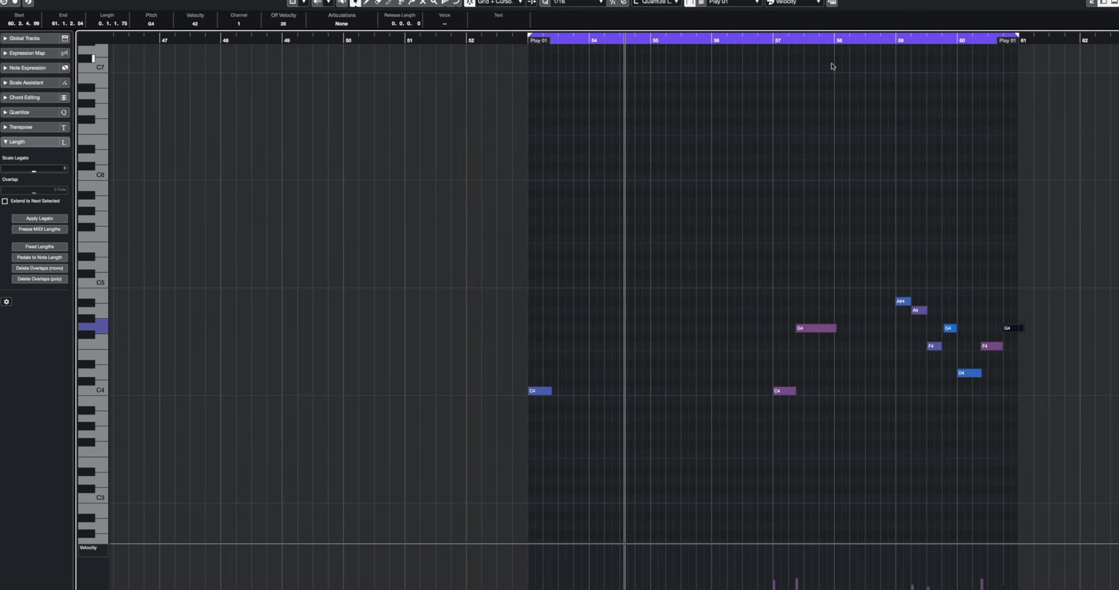
scroll(832, 67, "right", 5)
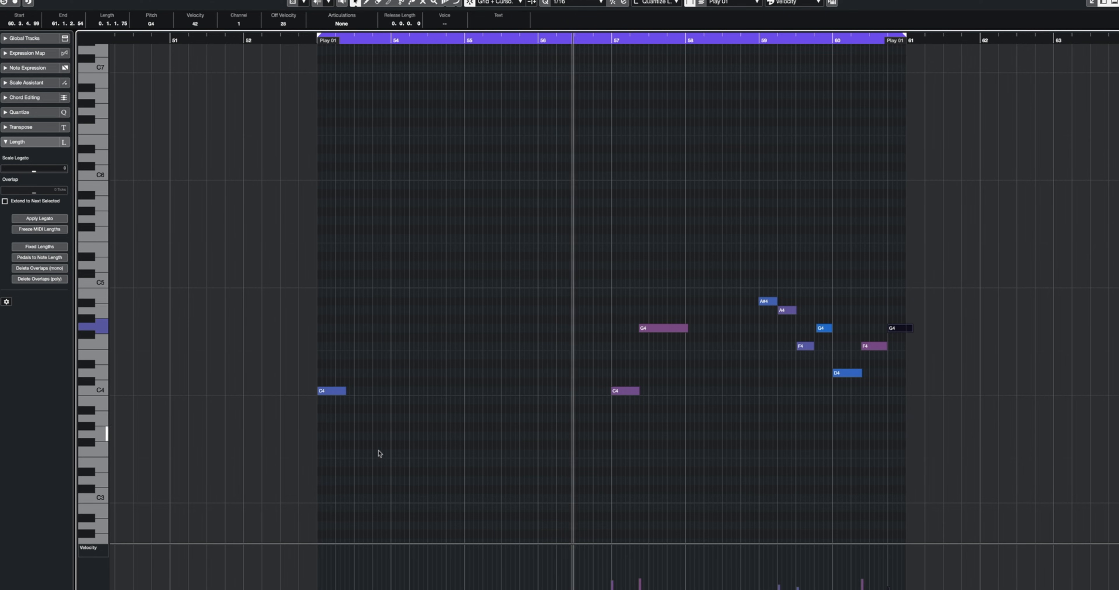
left_click_drag(795, 40, 713, 41)
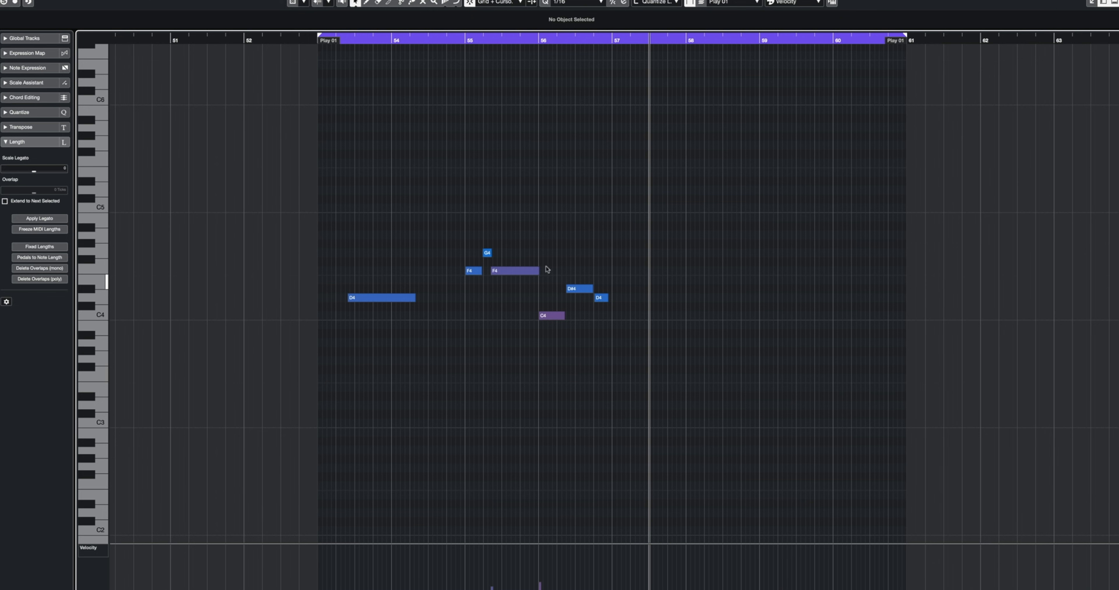
Step: Glue the overlapping Play 01 parts into one and open the combined part with its chords and melody
key("Return")
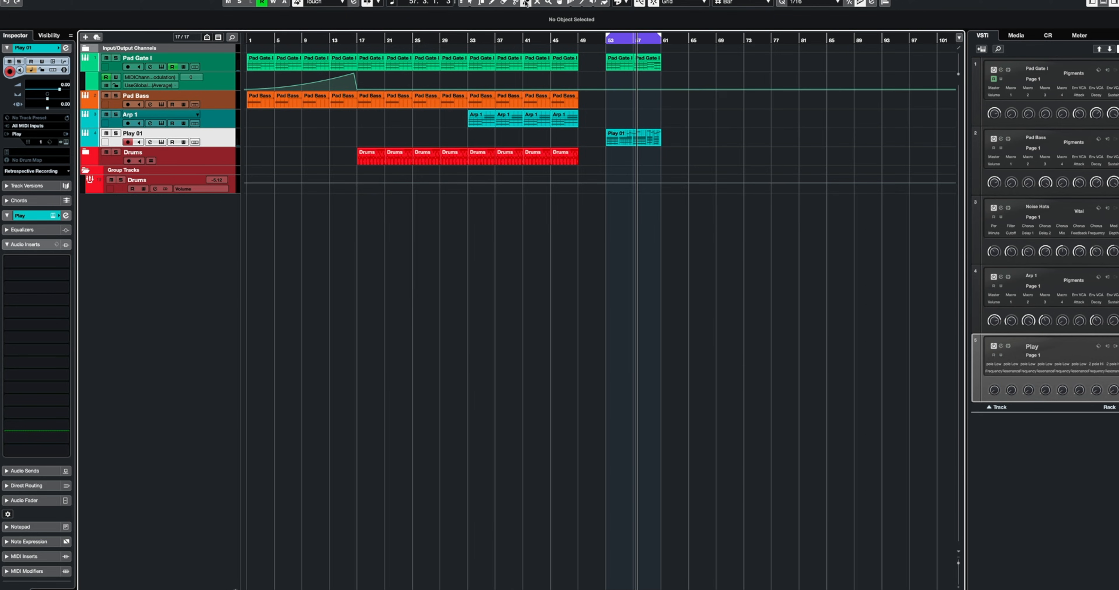
double_click(634, 139)
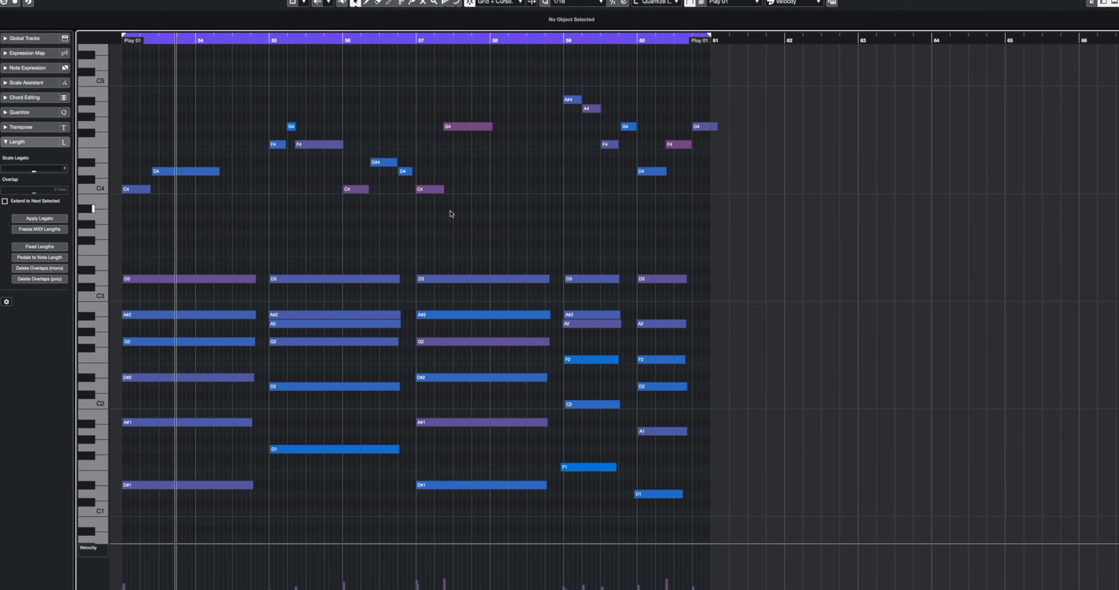
scroll(450, 214, "left", 2)
scroll(451, 213, "up", 2)
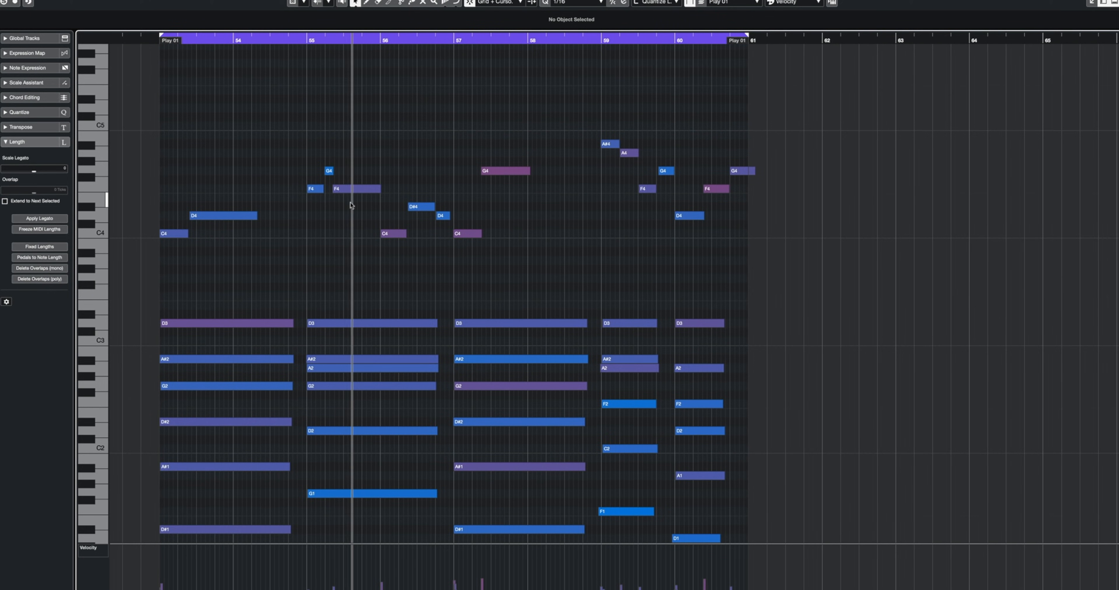
Step: Raise the D#4 melody note in bar 56 to F4 and play back from bar 56
left_click(341, 188)
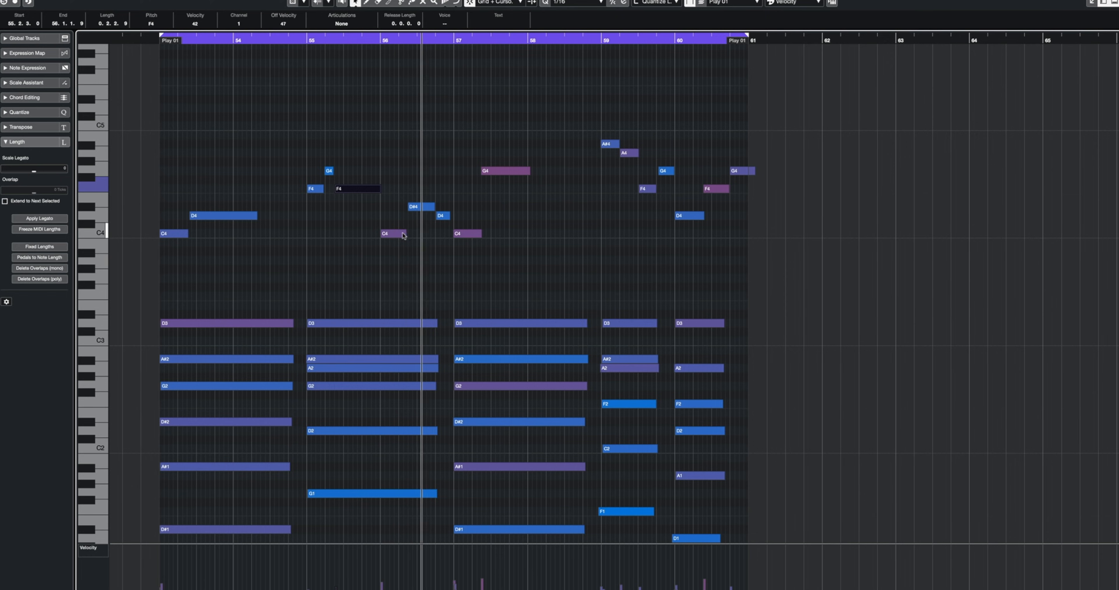
left_click(418, 207)
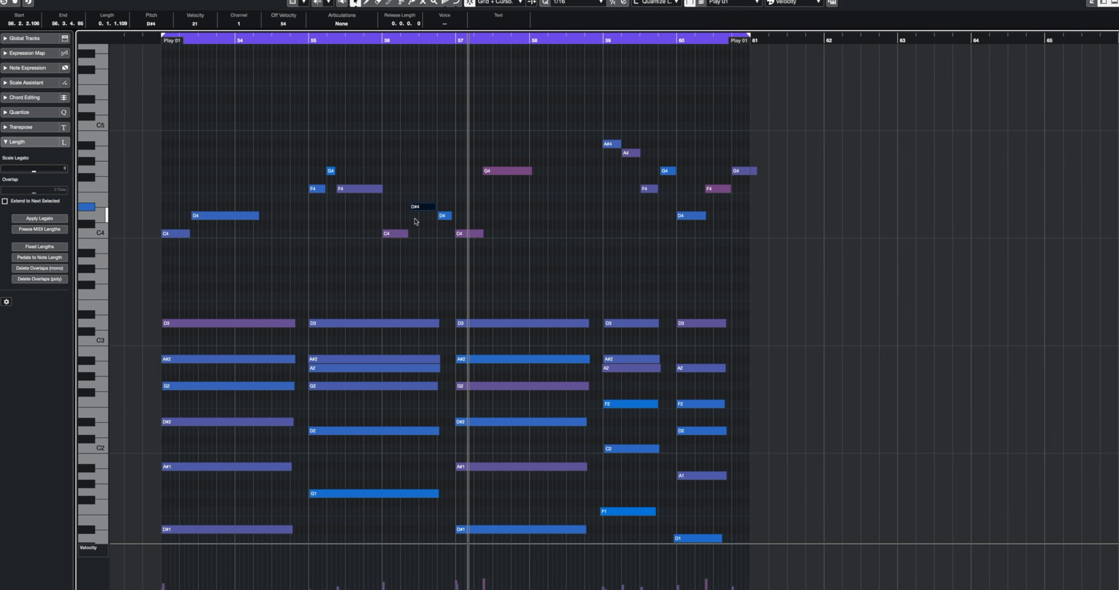
left_click(380, 39)
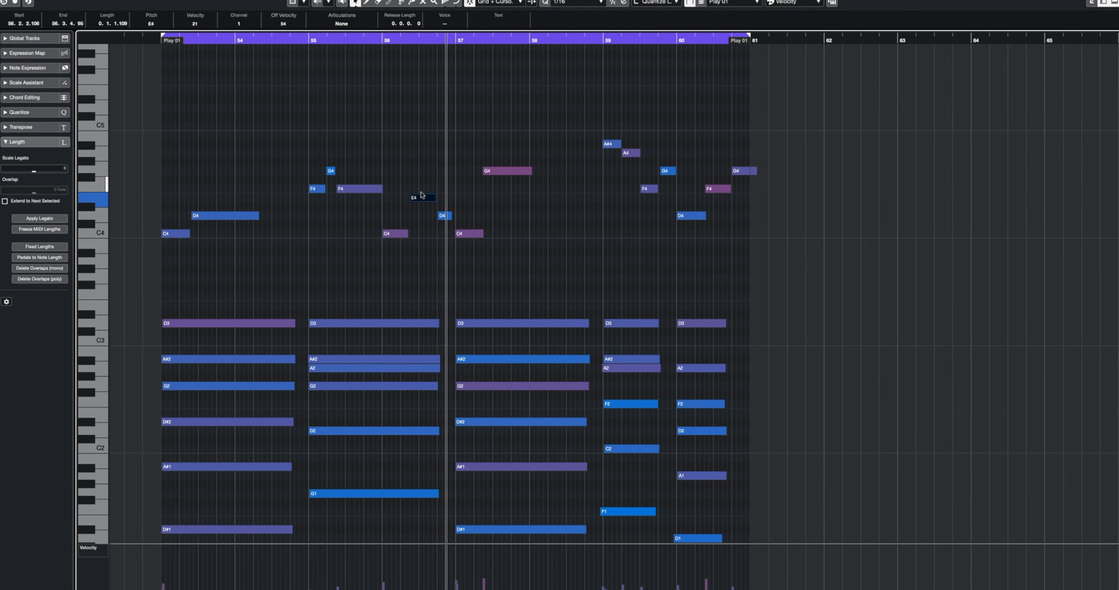
key("space")
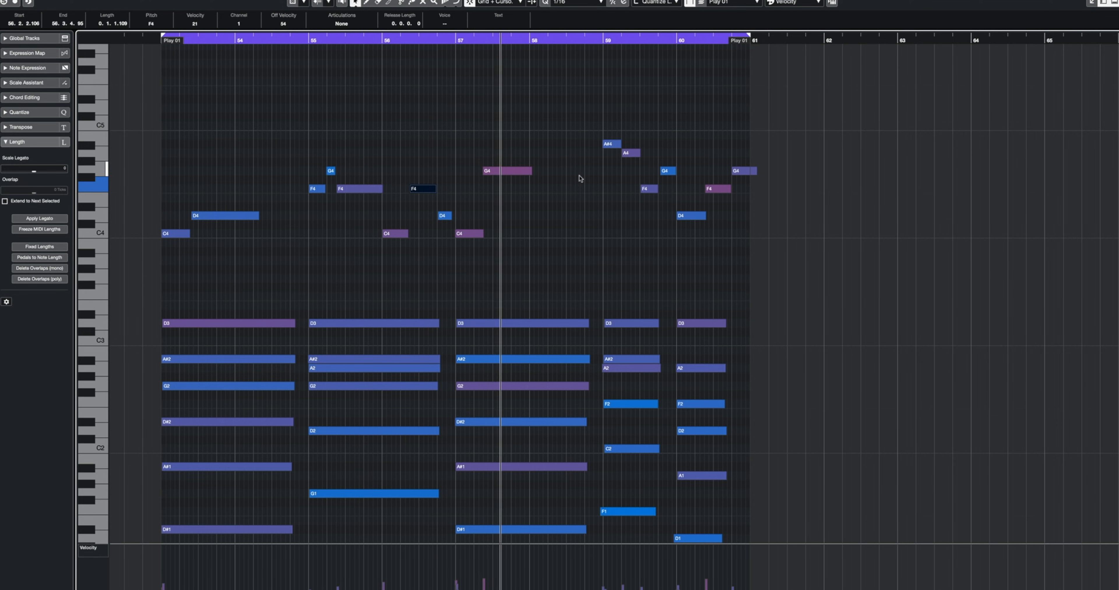
Step: Lower the velocity of the G4 melody note in bar 57 and select the long D4 note in bar 53
left_click_drag(516, 136, 502, 192)
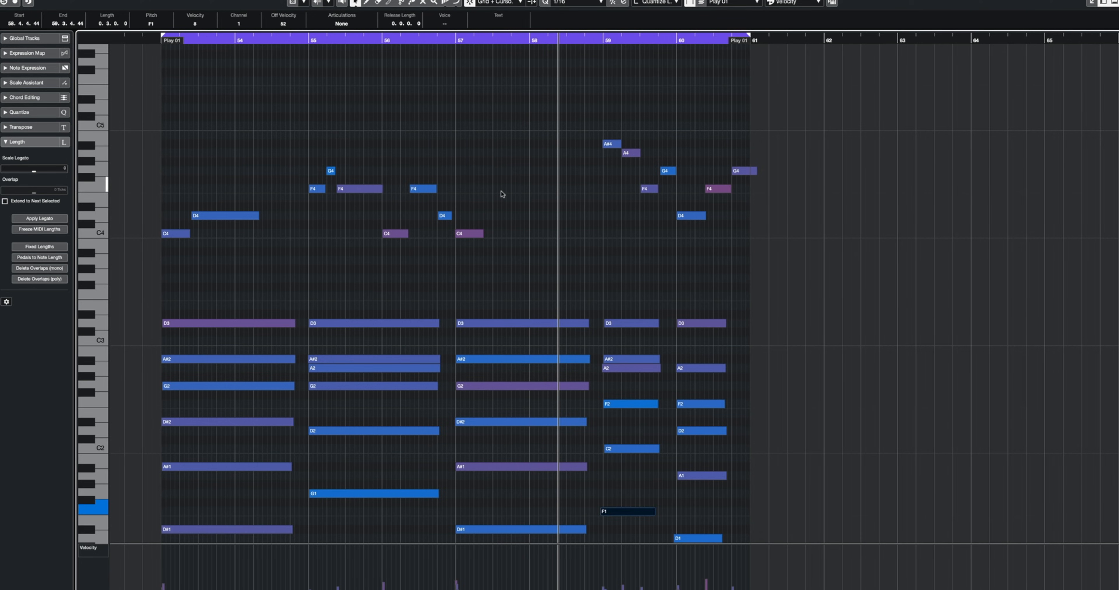
left_click_drag(489, 578, 489, 587)
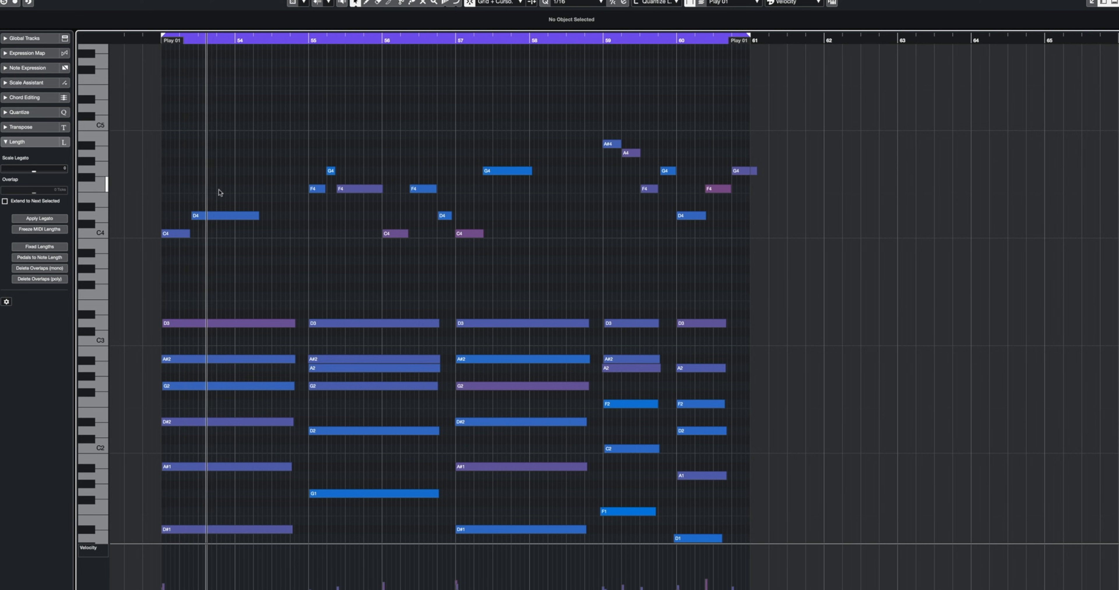
left_click_drag(218, 191, 209, 248)
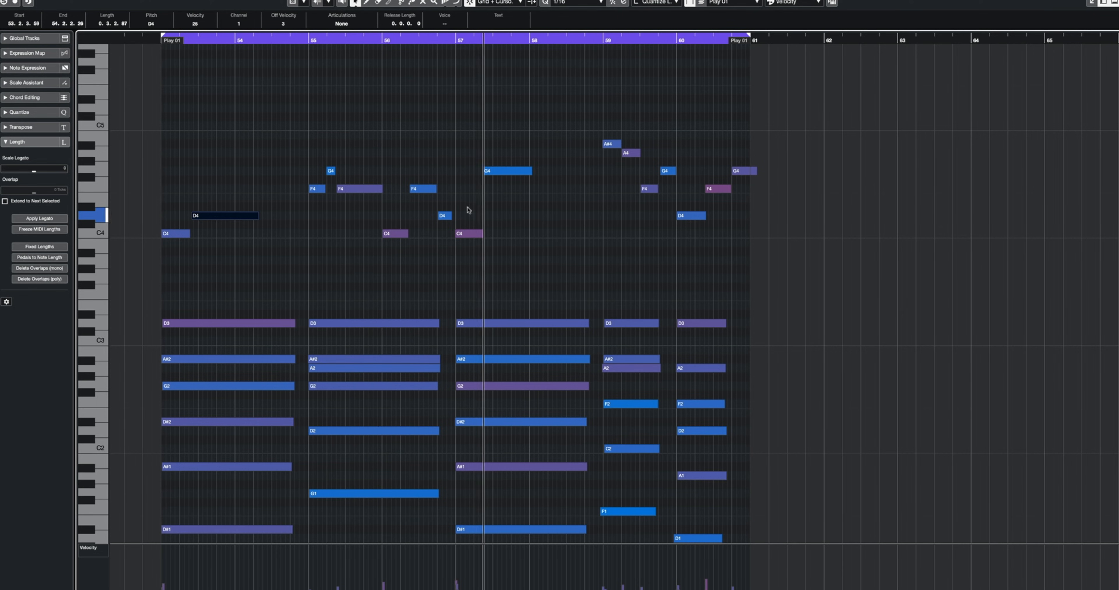
Step: Try to lower the velocity of the C4 melody note at the start of bar 57
left_click(465, 233)
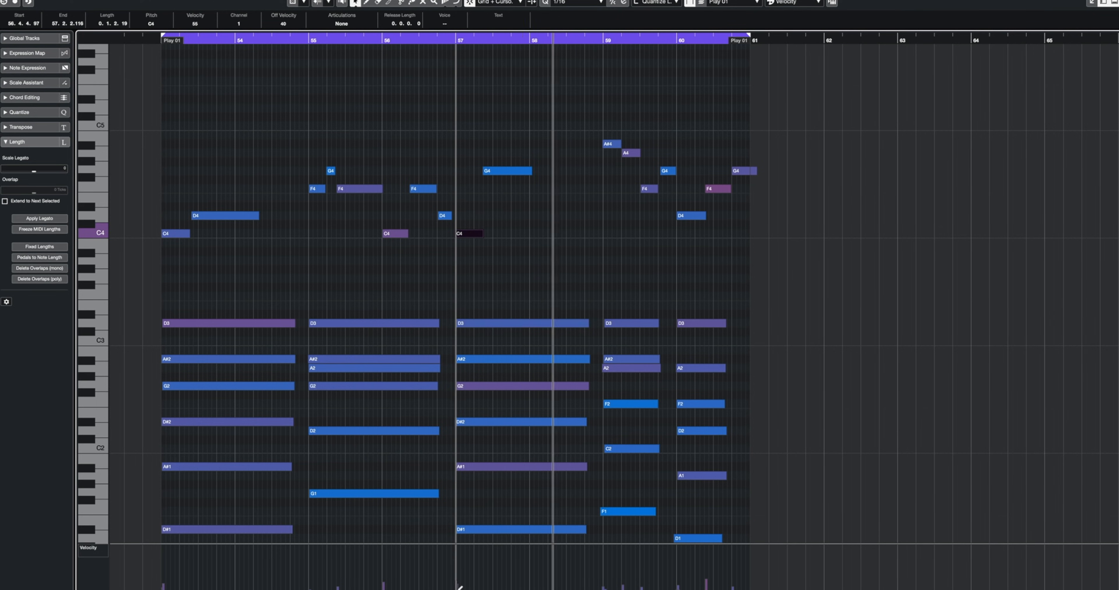
left_click(521, 256)
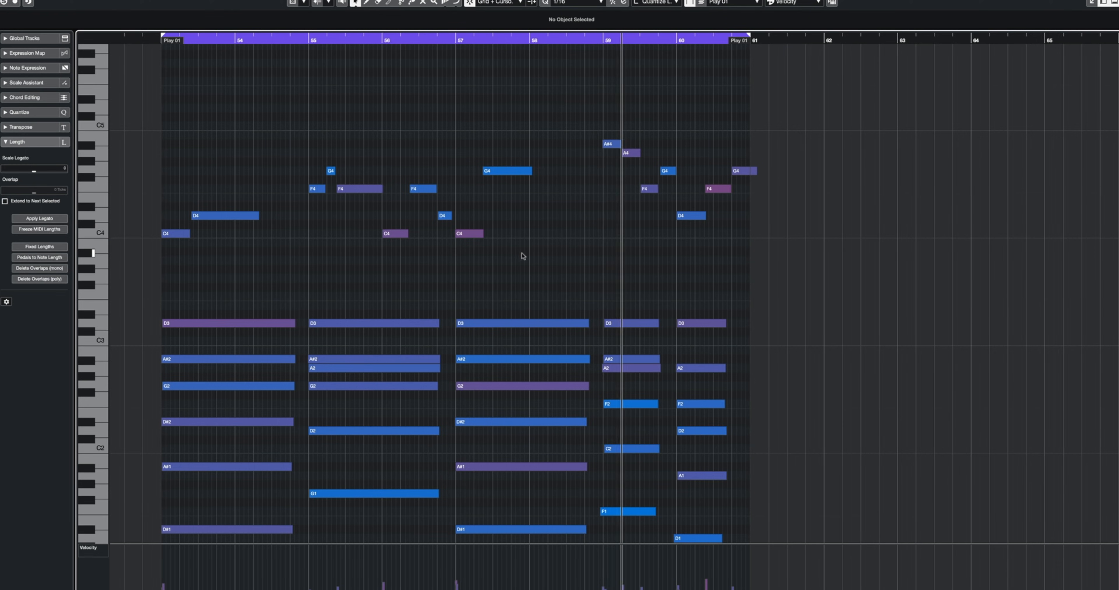
left_click(469, 233)
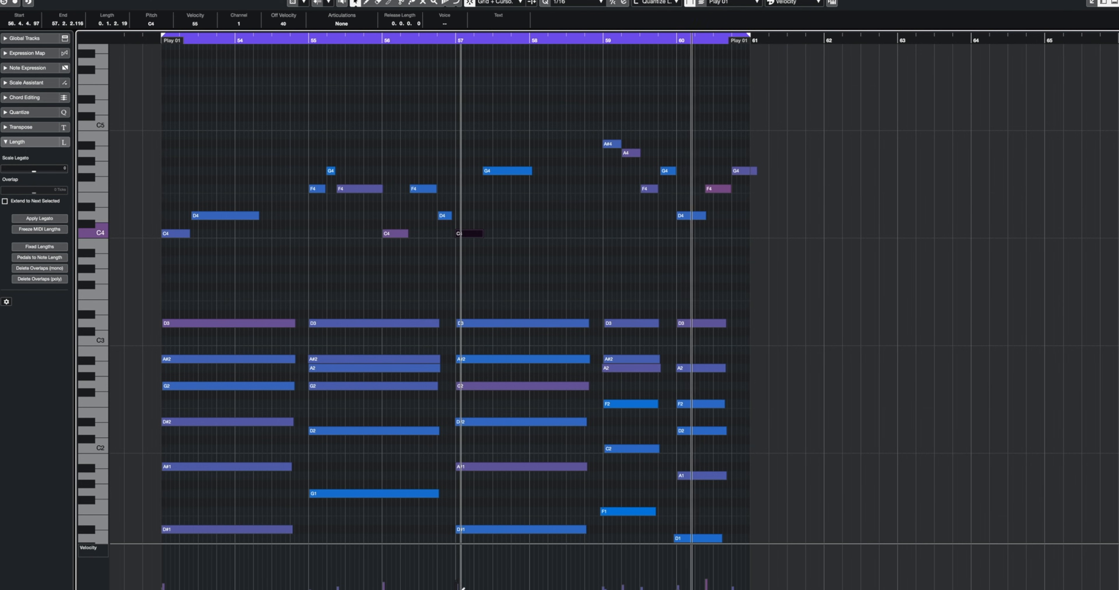
left_click(457, 589)
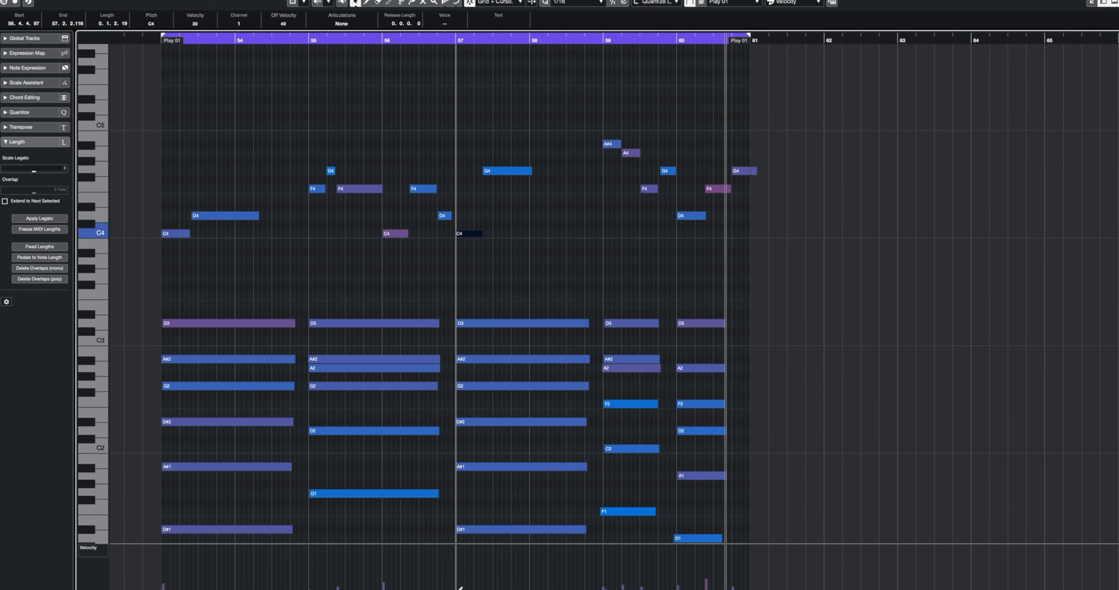
left_click(506, 275)
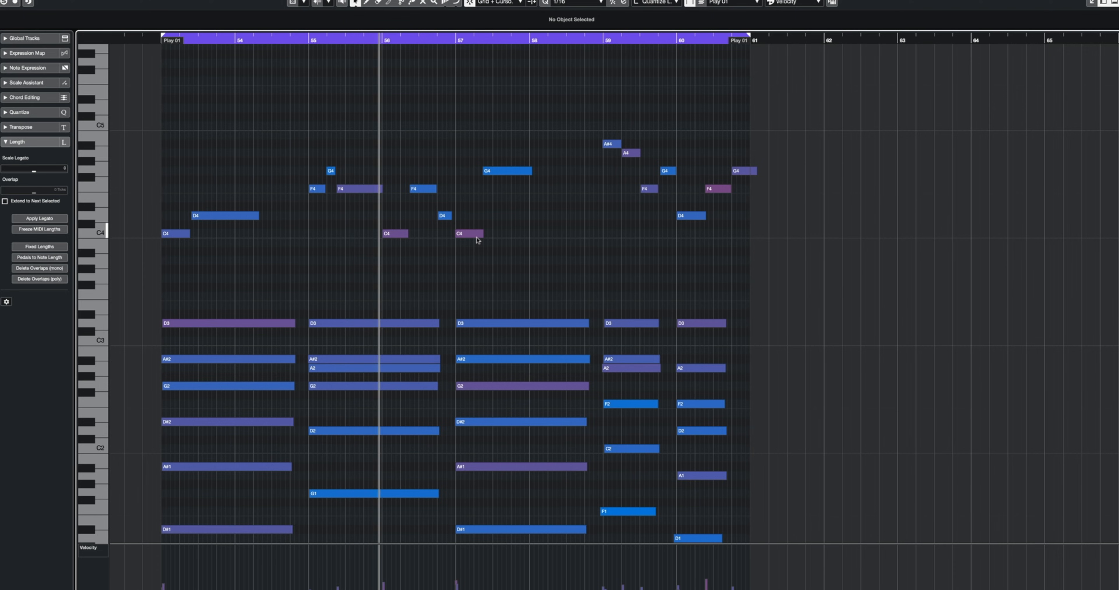
Step: Lower the velocity of only the C4 melody note at bar 57, leaving the chord notes at the same position out
key("space")
key("h")
key("h")
key("h")
key("h")
key("h")
key("h")
key("h")
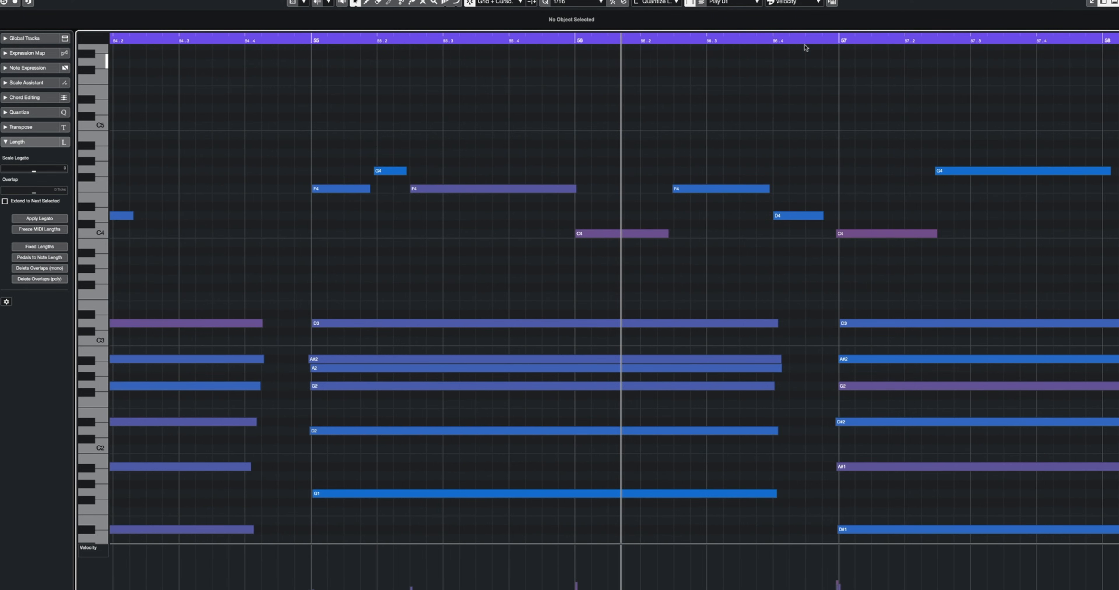
left_click(844, 41)
key("h")
key("h")
key("h")
key("h")
key("h")
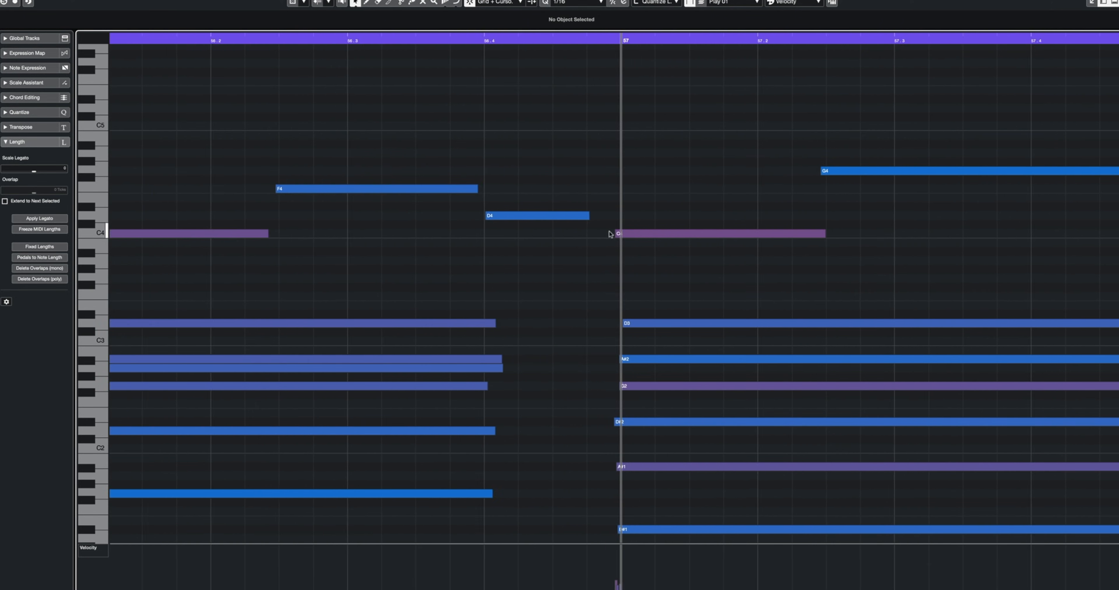
left_click(645, 233)
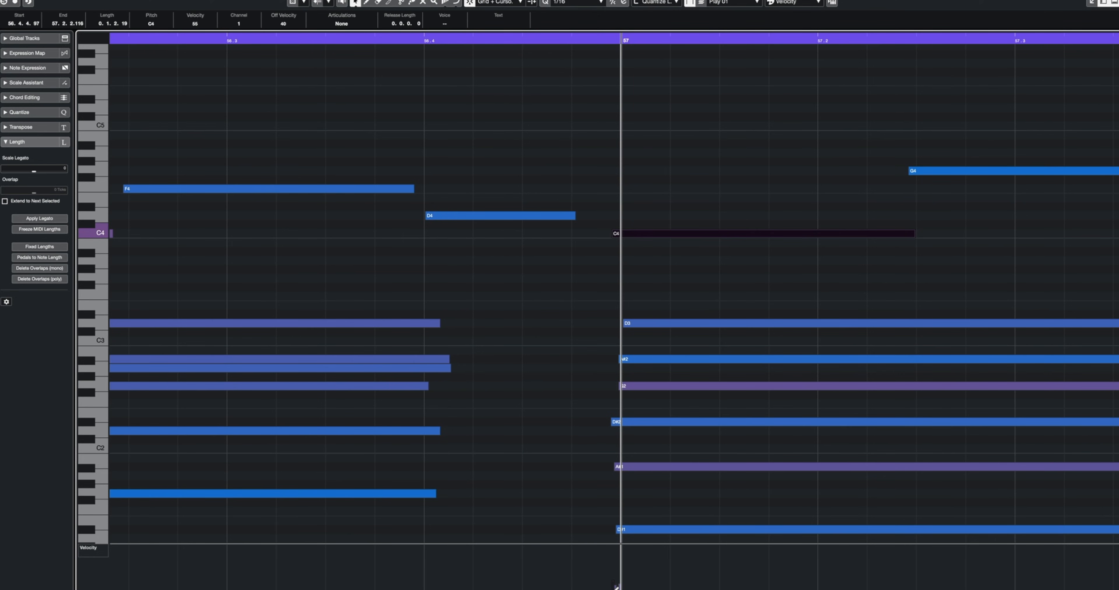
left_click(698, 139)
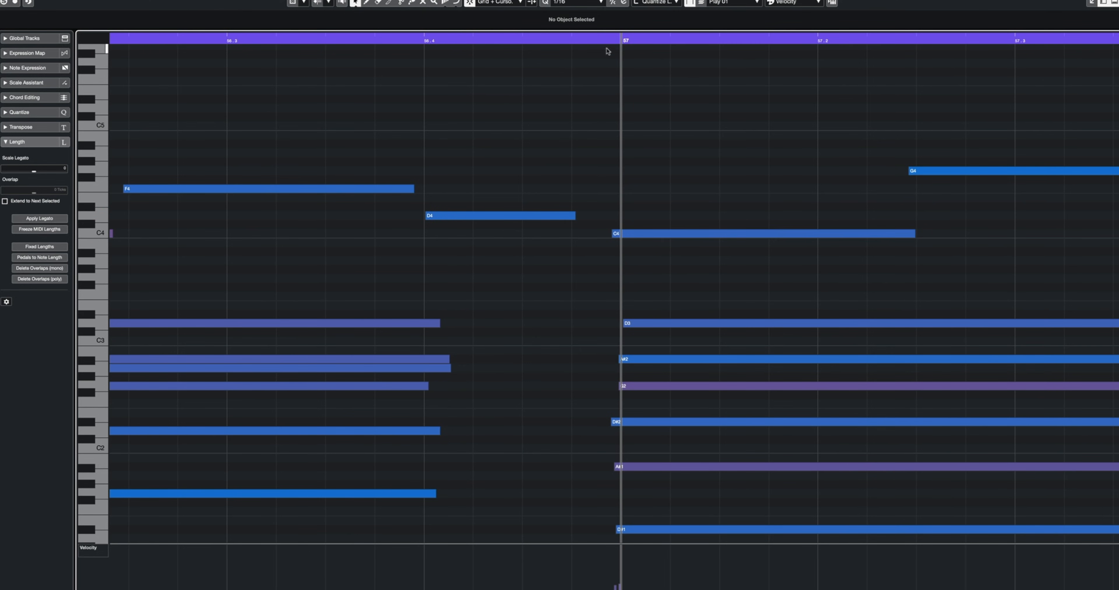
Step: Play back the phrase from the middle of bar 56 to check the softened C4 note
key("g")
key("g")
key("g")
key("g")
key("g")
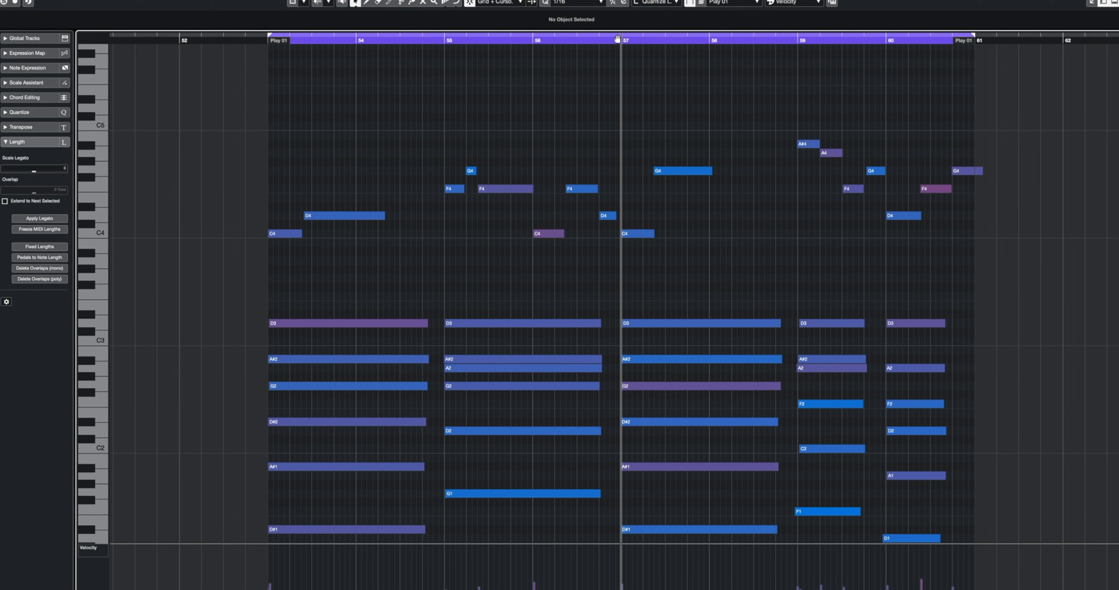
left_click_drag(580, 40, 566, 40)
key("space")
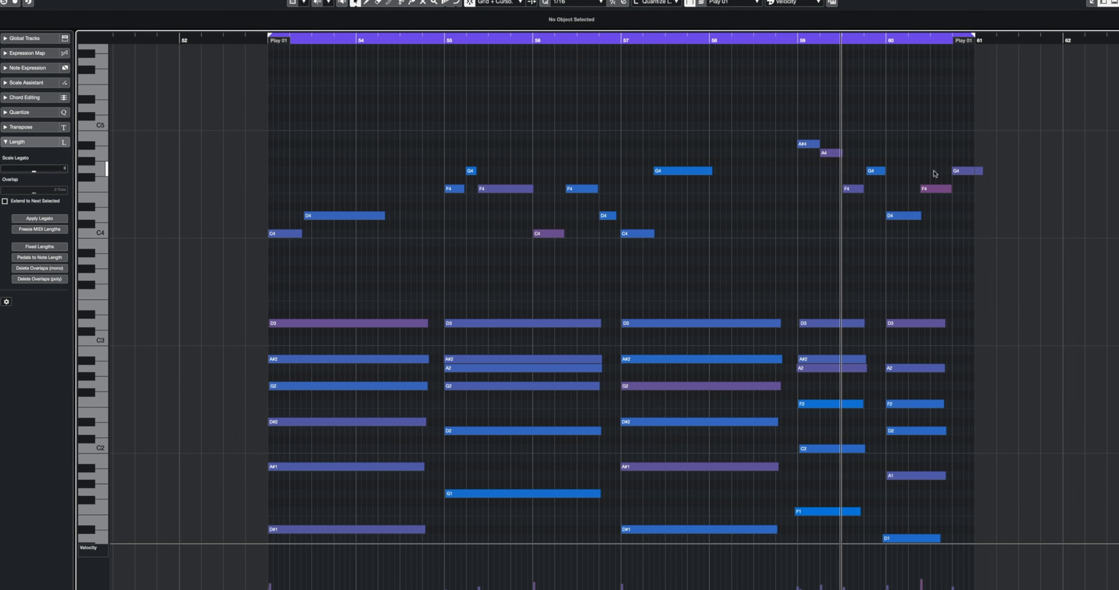
Step: Lower the velocity of the F4 melody note in bar 60
left_click(929, 189)
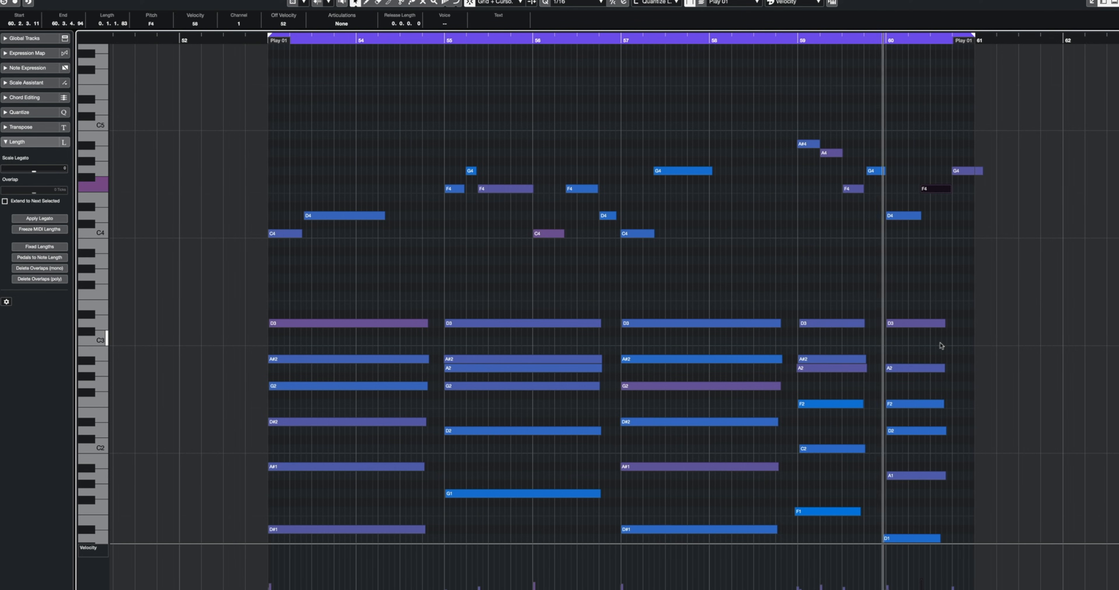
left_click(923, 589)
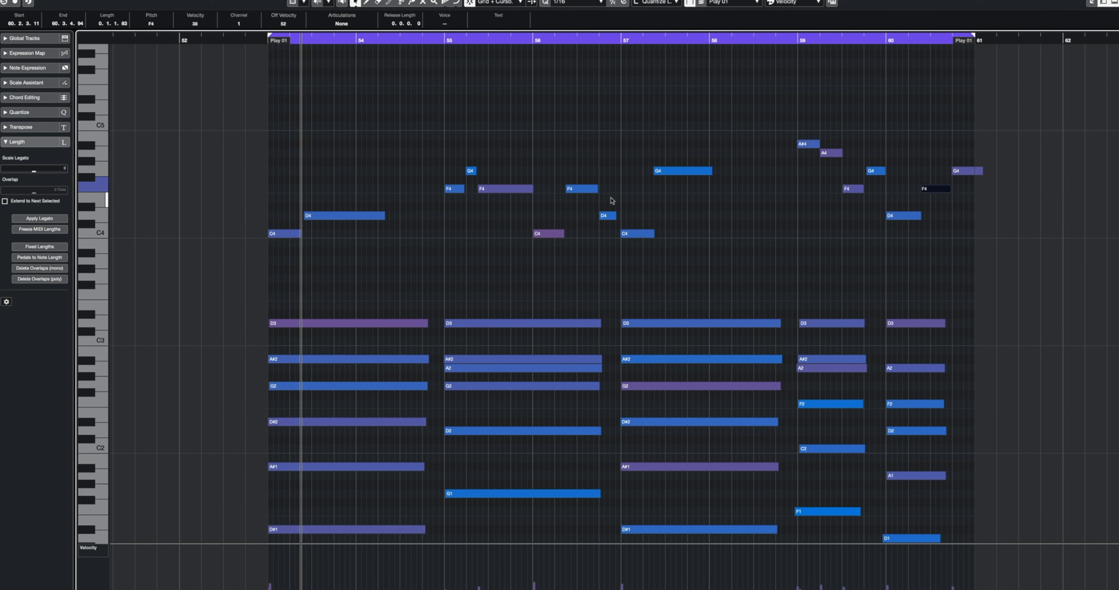
left_click(537, 277)
Step: Duplicate the Play 01 part so the copy starts at bar 61
key("Return")
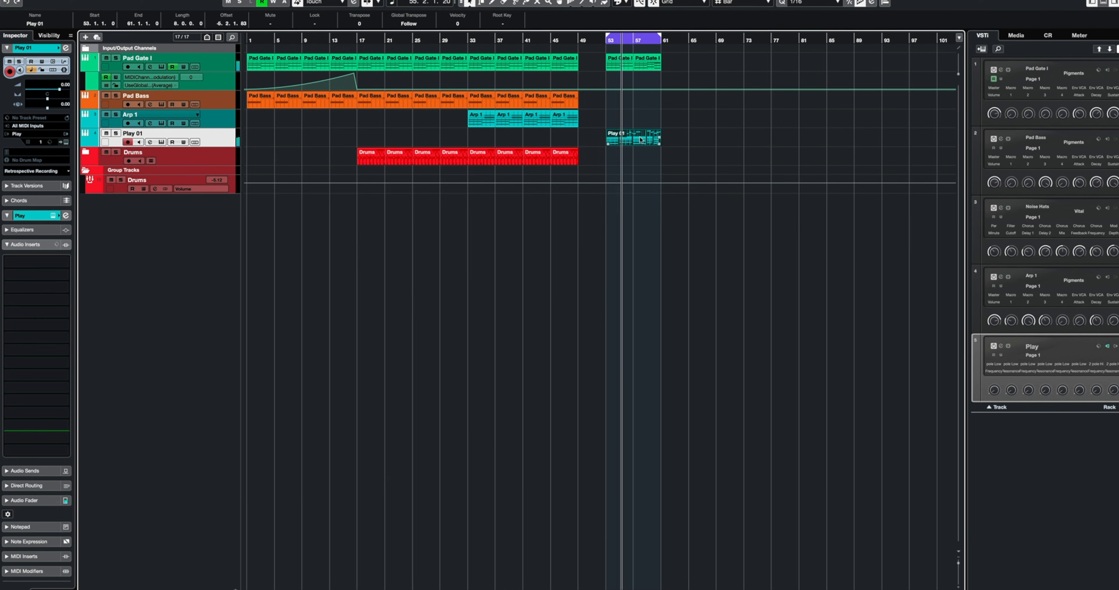
key("ctrl+d")
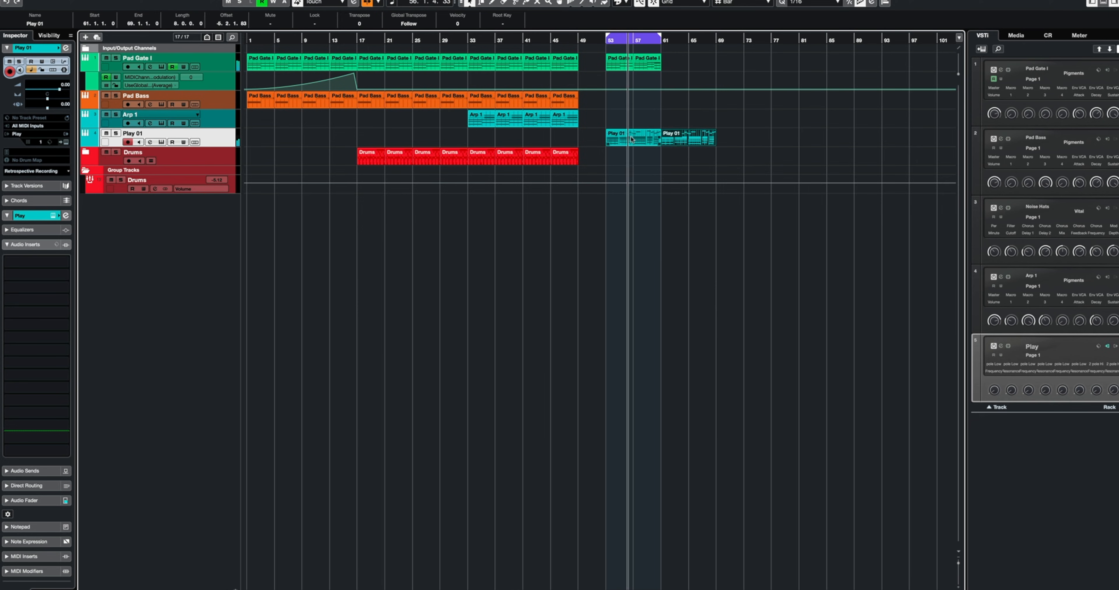
left_click(632, 139)
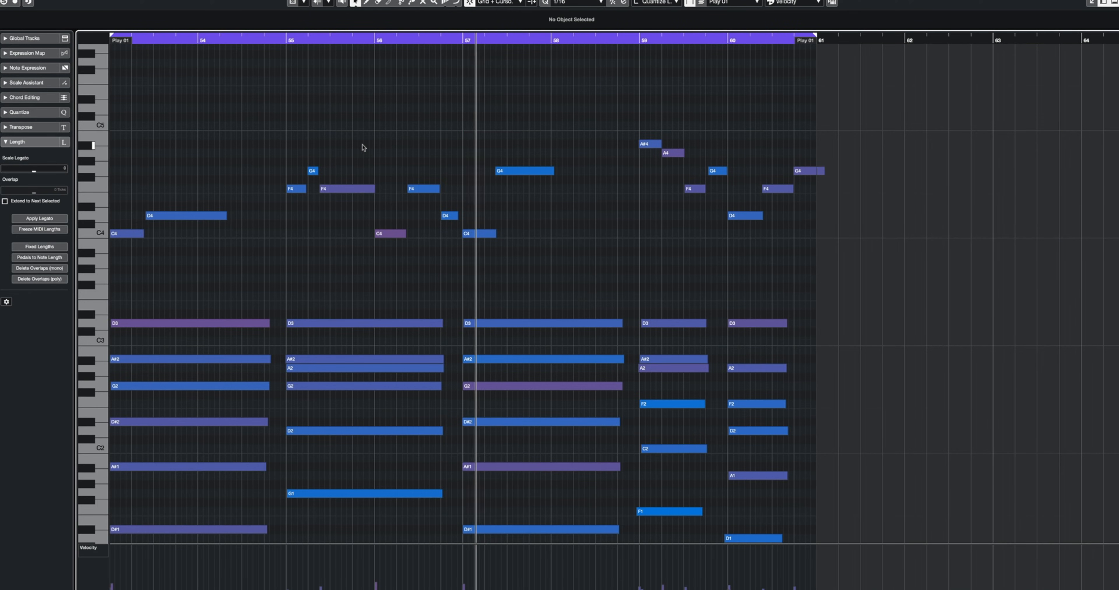
key("Escape")
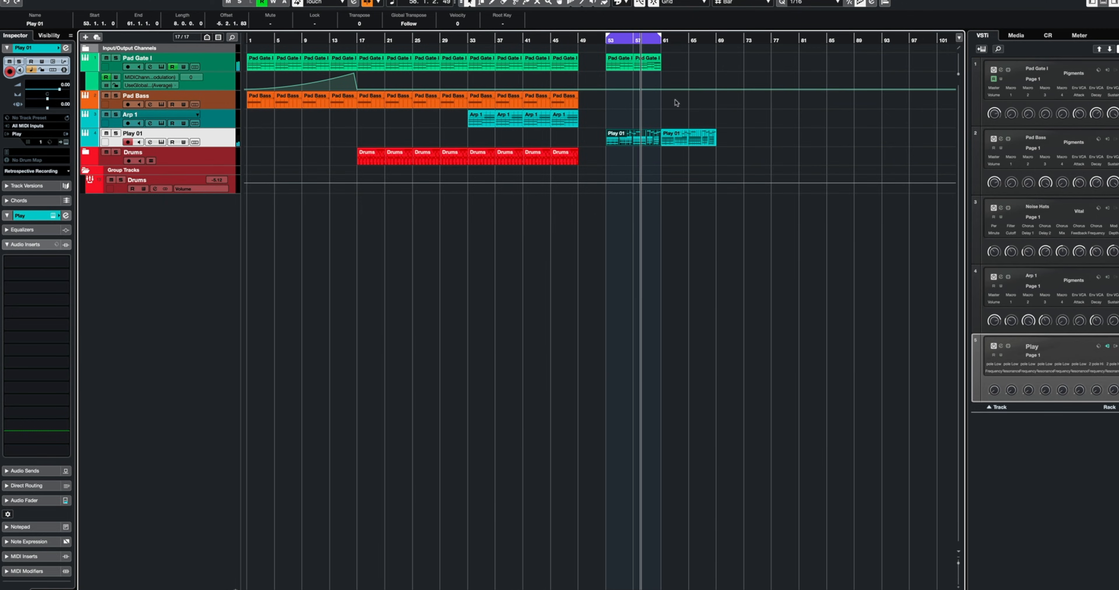
Step: Set the loop range to the Play 01 copy at bars 61 to 69 and delete all its melody notes
left_click(684, 141)
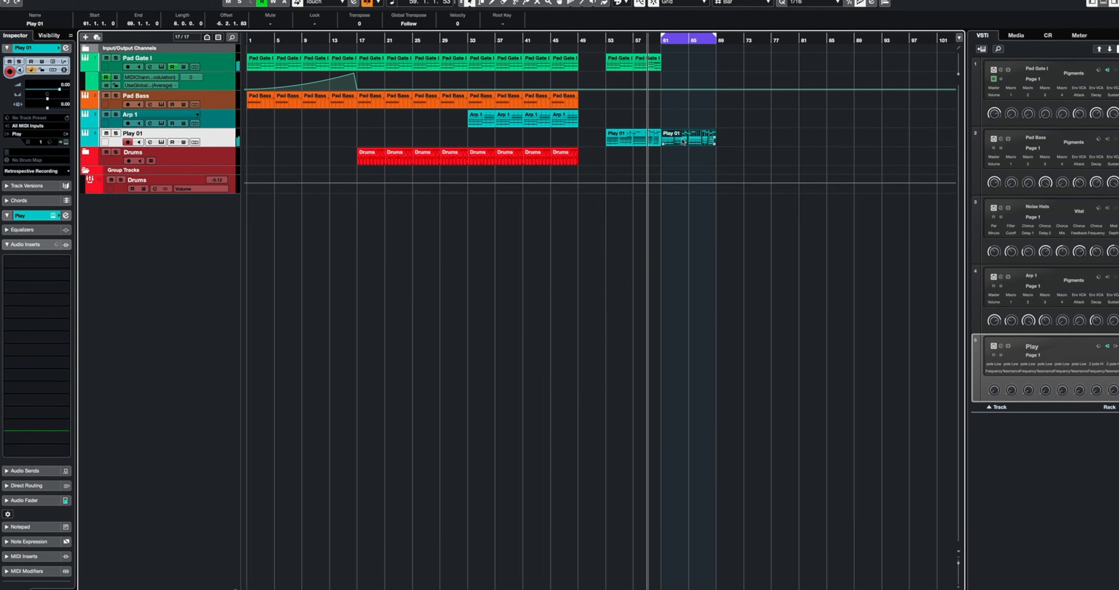
double_click(683, 141)
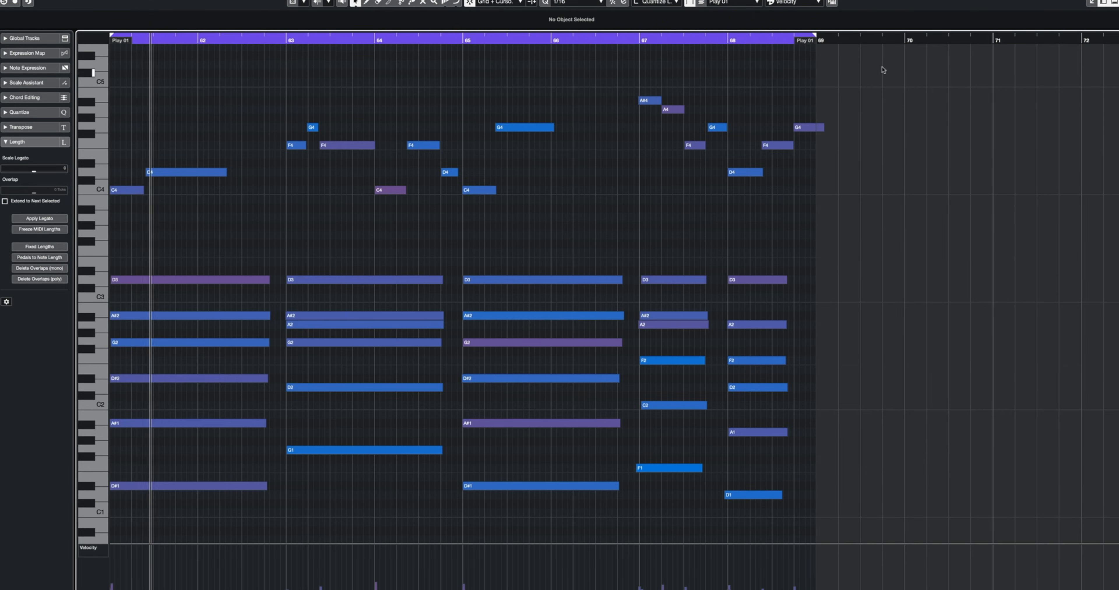
left_click_drag(879, 68, 113, 219)
key("Delete")
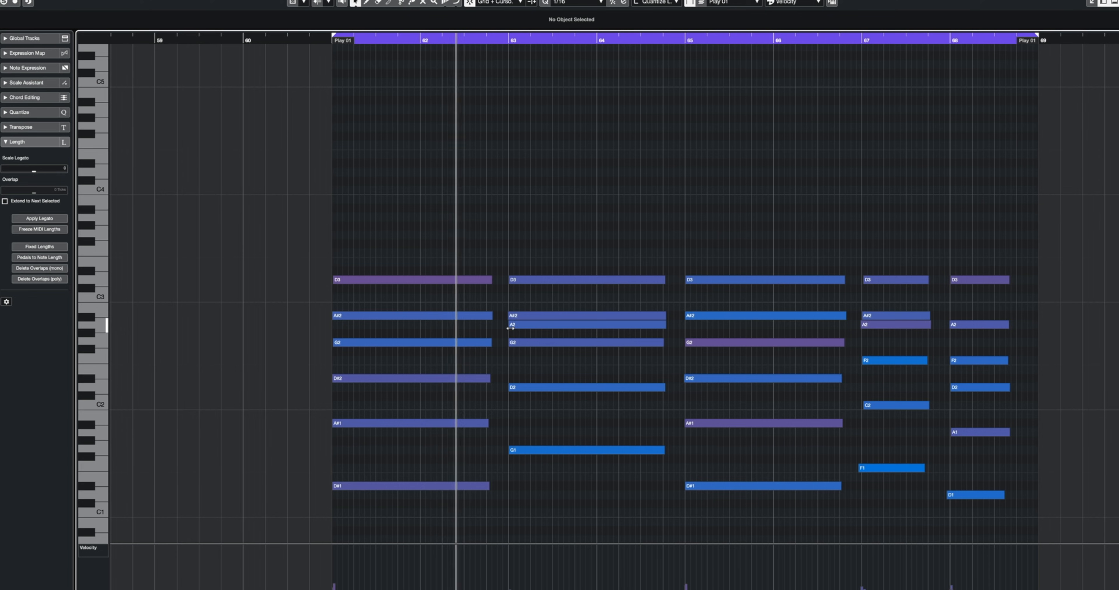
scroll(402, 316, "down", 1)
scroll(401, 317, "right", 3)
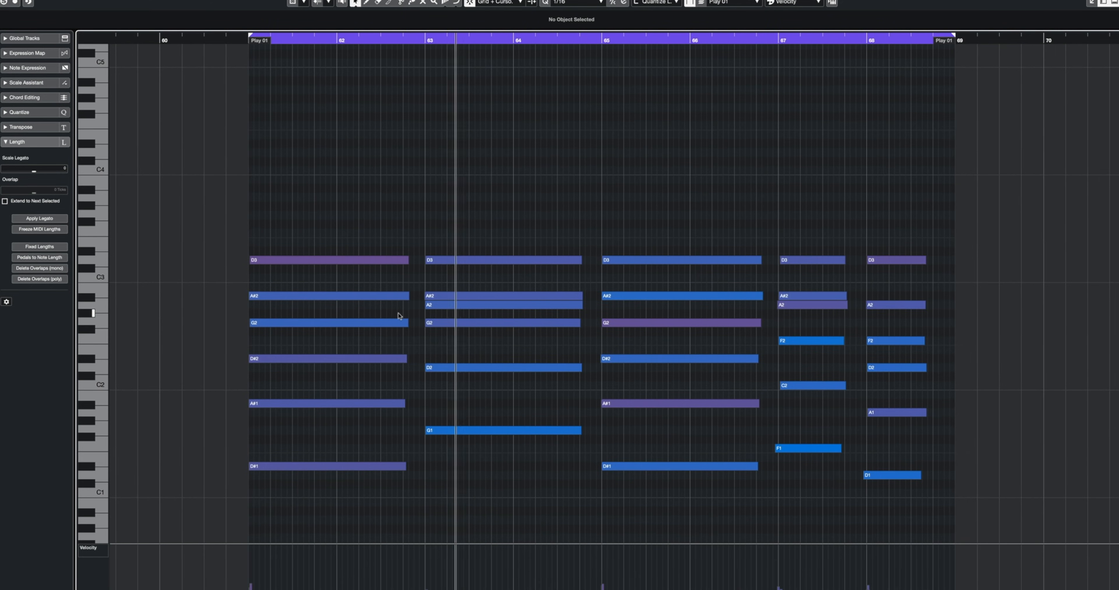
key("Return")
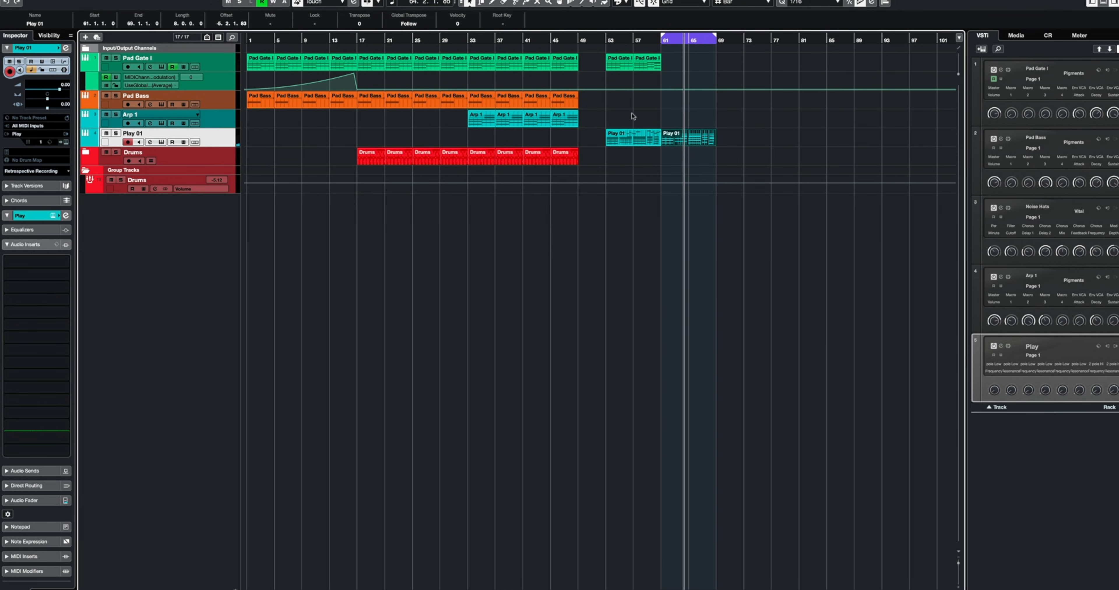
Step: Copy the lowest note of each chord in the duplicated part, paste the copies one octave lower, and play back from bar 61
double_click(679, 138)
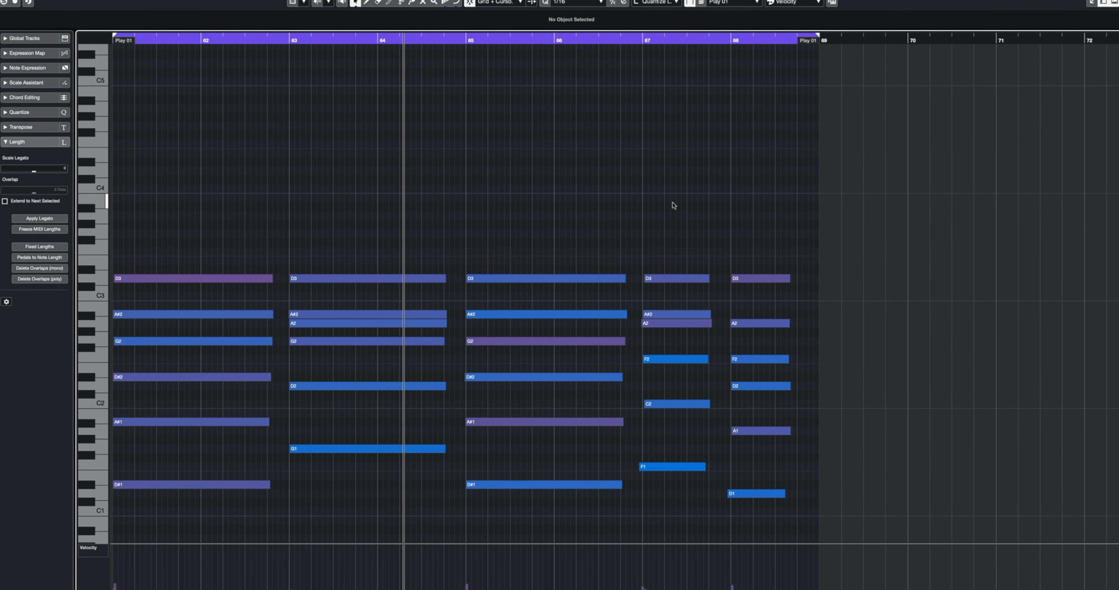
left_click(209, 189)
left_click(347, 153, "shift")
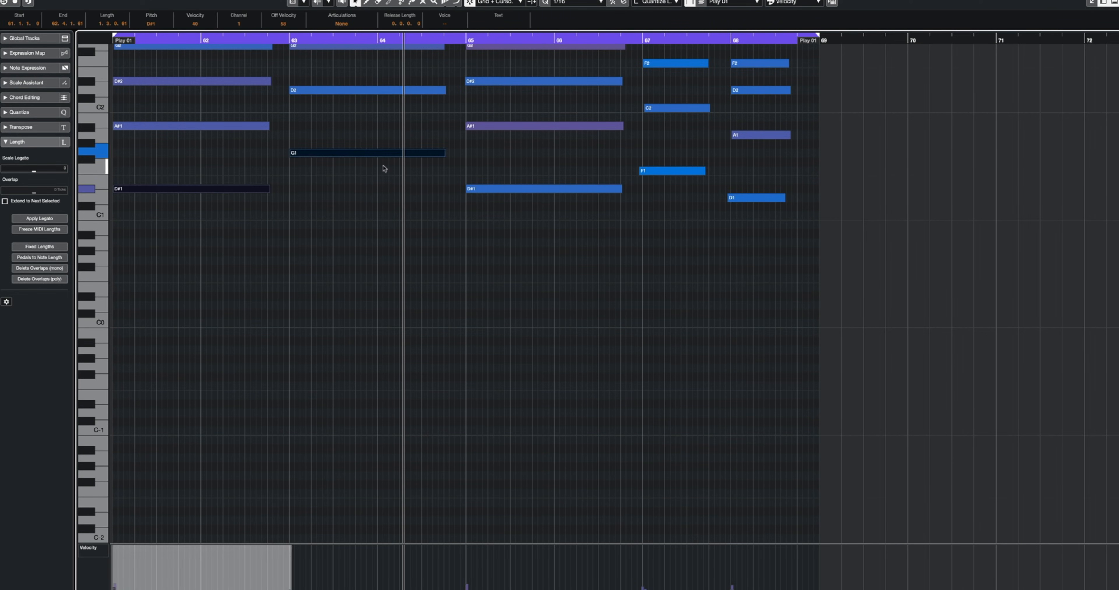
left_click(517, 189, "shift")
left_click(655, 171, "shift")
left_click(749, 198, "shift")
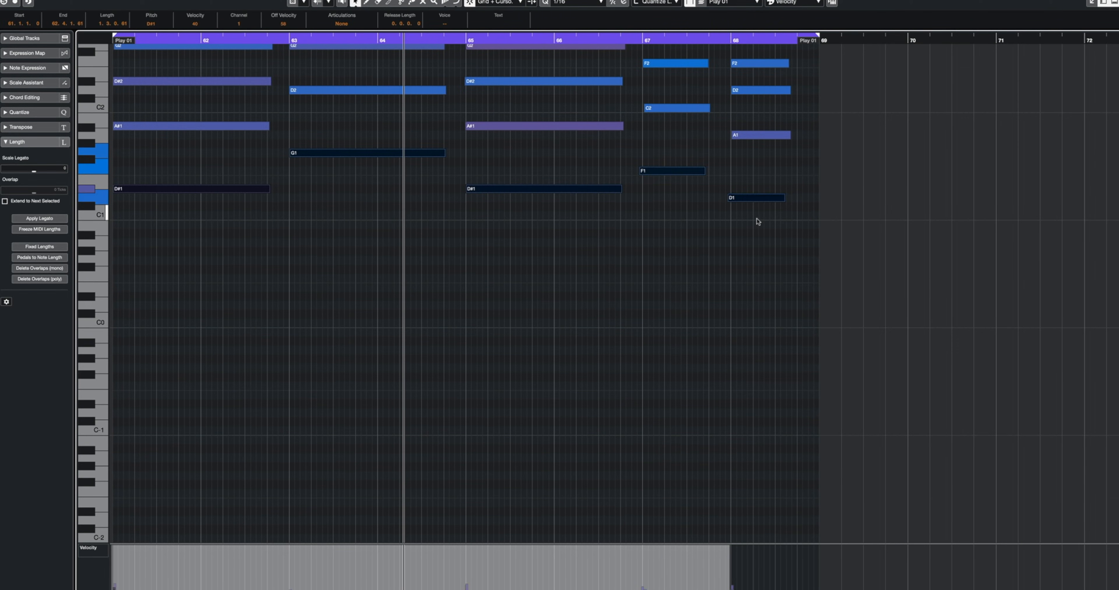
key("super+c")
key("l")
key("super+v")
key("shift+Down")
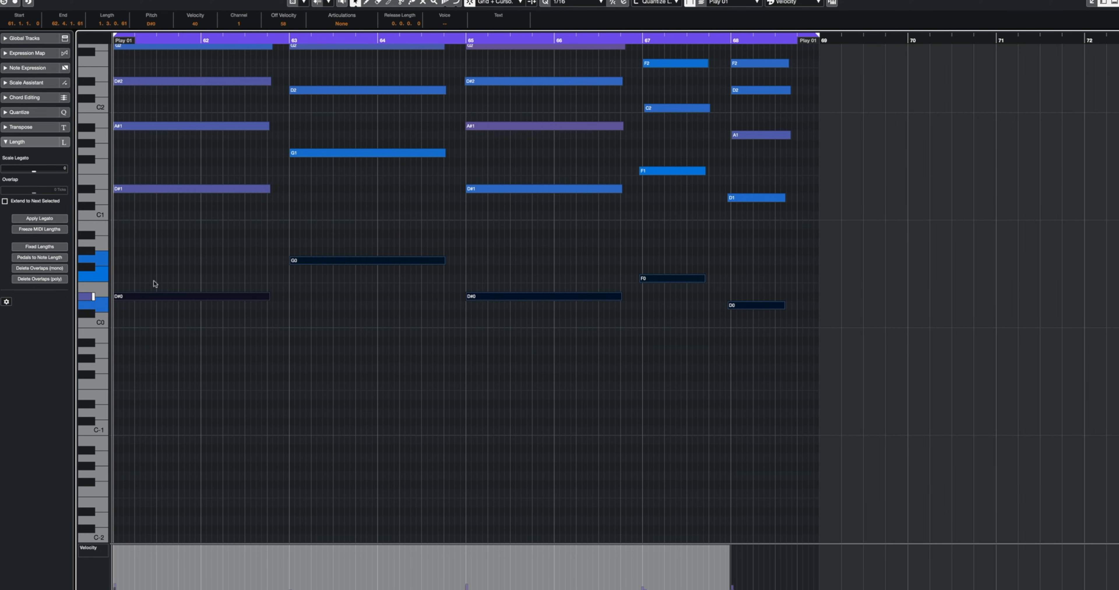
key("space")
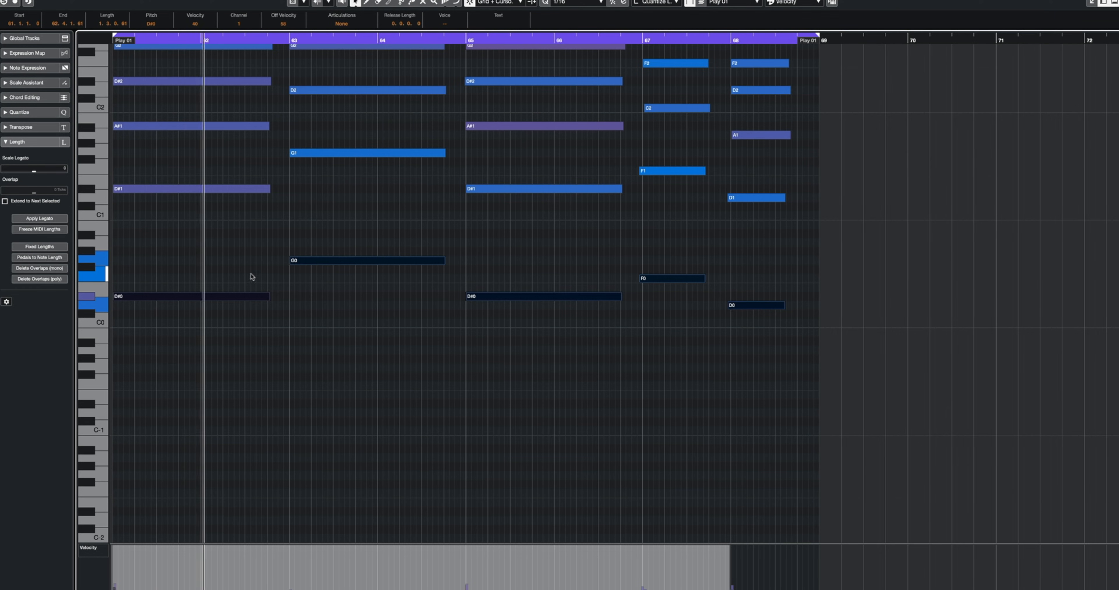
Step: Delete the notes just above the bass: A#1 in bars 61 and 65, D2 in bar 63, C2 in bar 67 and A1 in bar 68
scroll(294, 254, "up", 5)
scroll(332, 303, "left", 4)
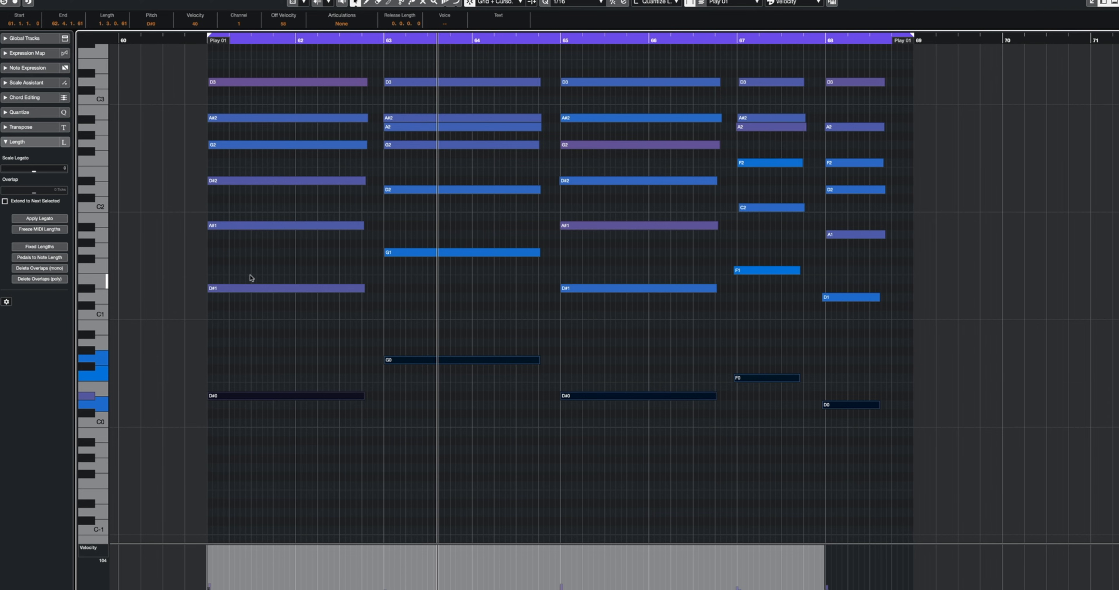
left_click_drag(250, 276, 263, 330)
left_click_drag(260, 214, 272, 234)
key("Delete")
left_click_drag(423, 176, 610, 241)
key("Delete")
key("Delete")
key("Delete")
left_click_drag(758, 198, 863, 245)
key("Delete")
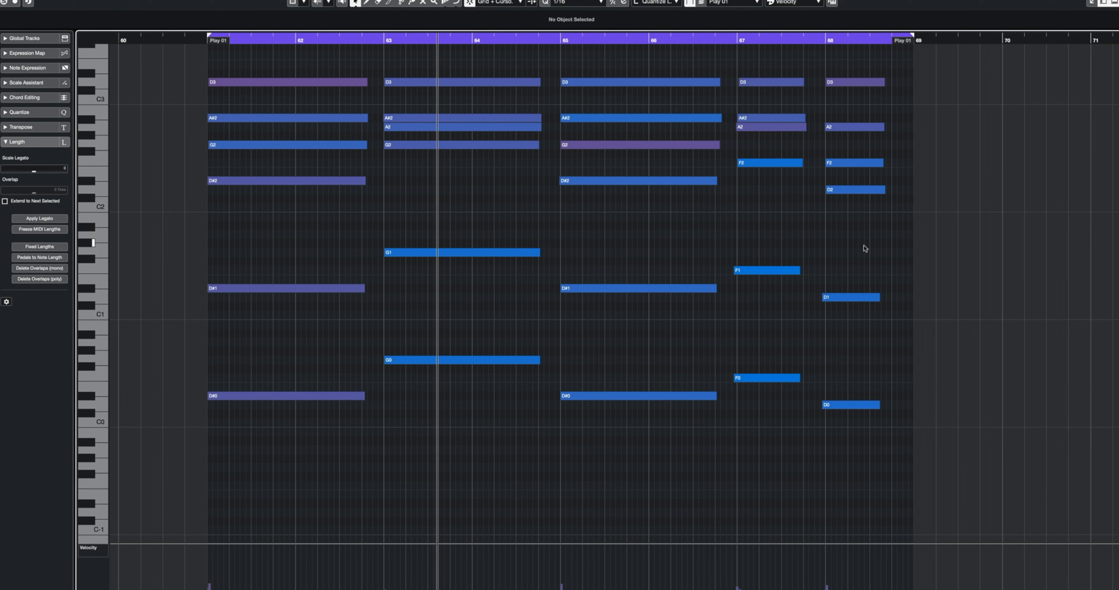
Step: Thin the chords further by deleting D#2 in bars 61 and 65, G2 in bar 63, F2 in bar 67 and D2 in bar 68
left_click(302, 179)
key("Delete")
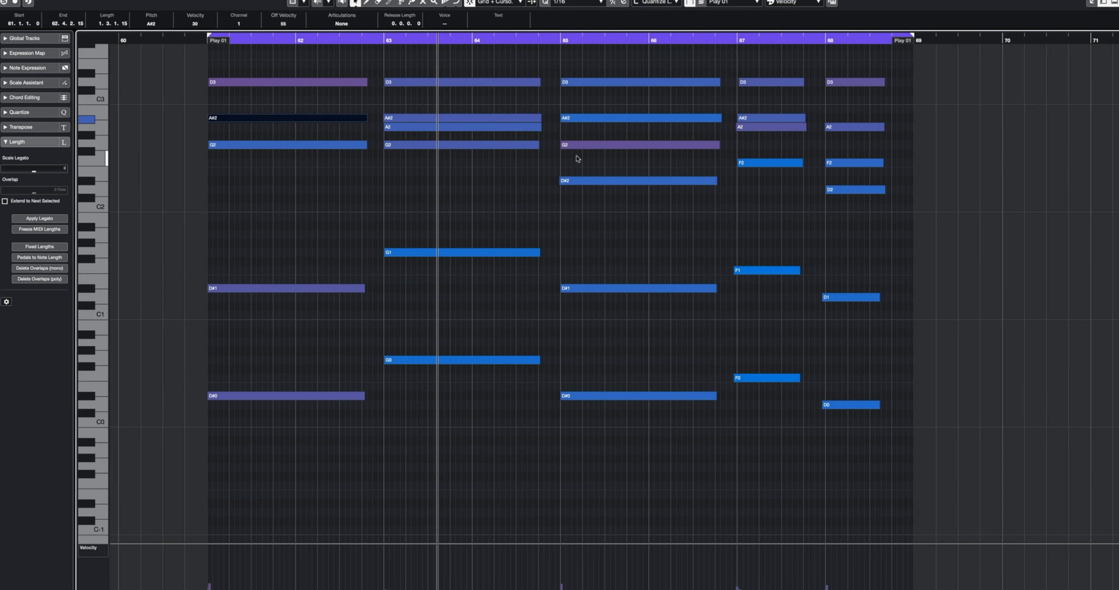
left_click(473, 147)
key("Delete")
left_click(630, 181)
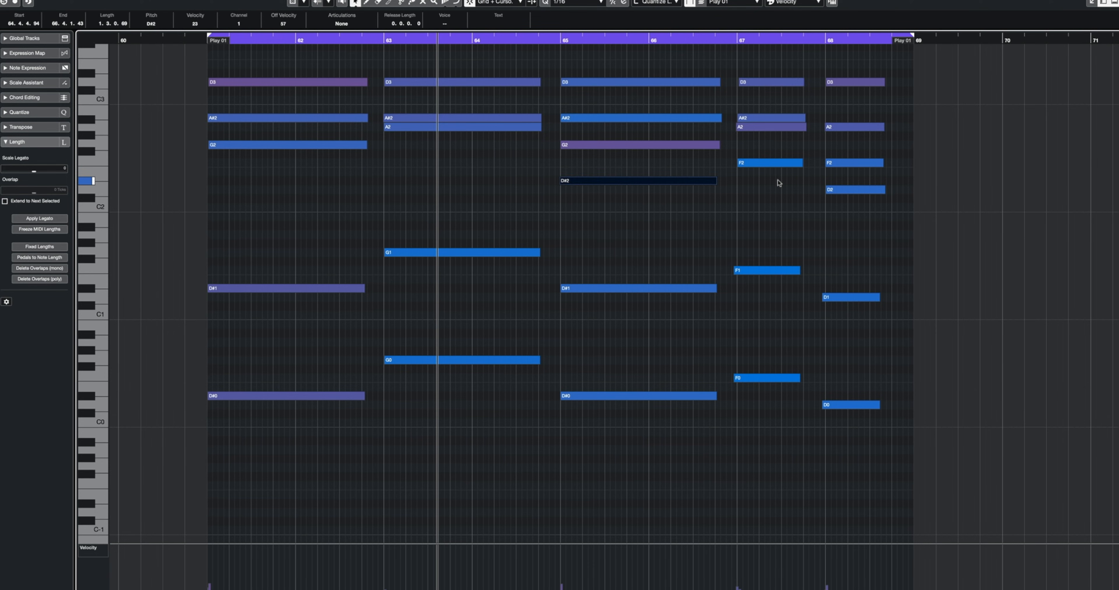
key("Delete")
key("Delete")
left_click_drag(781, 153, 849, 200)
key("Delete")
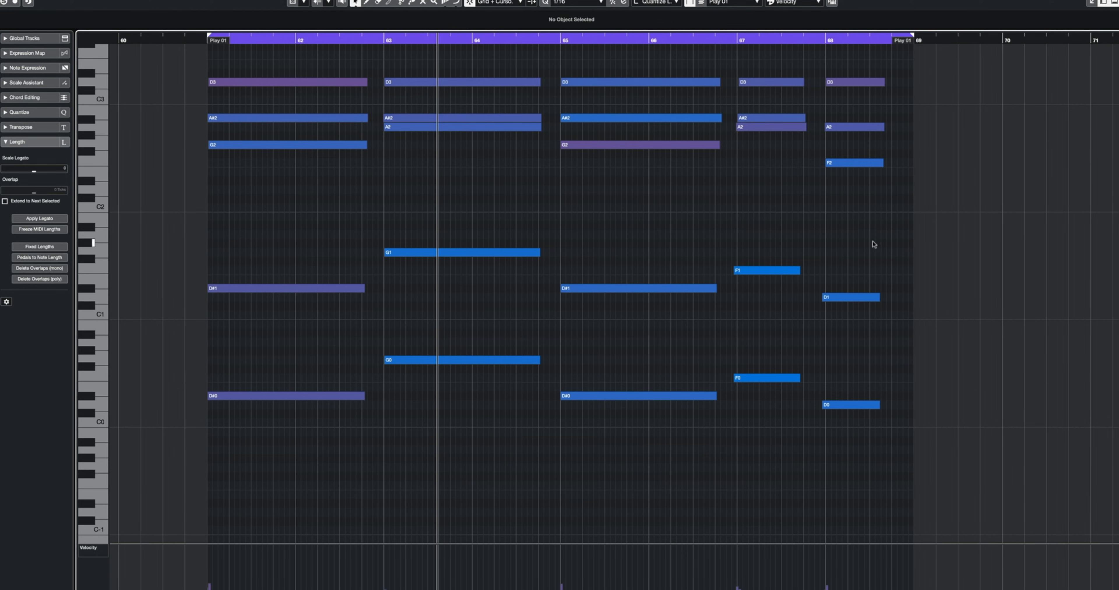
Step: Select the bass notes in both octaves, close the part, and reopen it showing the empty range above the chords
left_click_drag(874, 244, 194, 478)
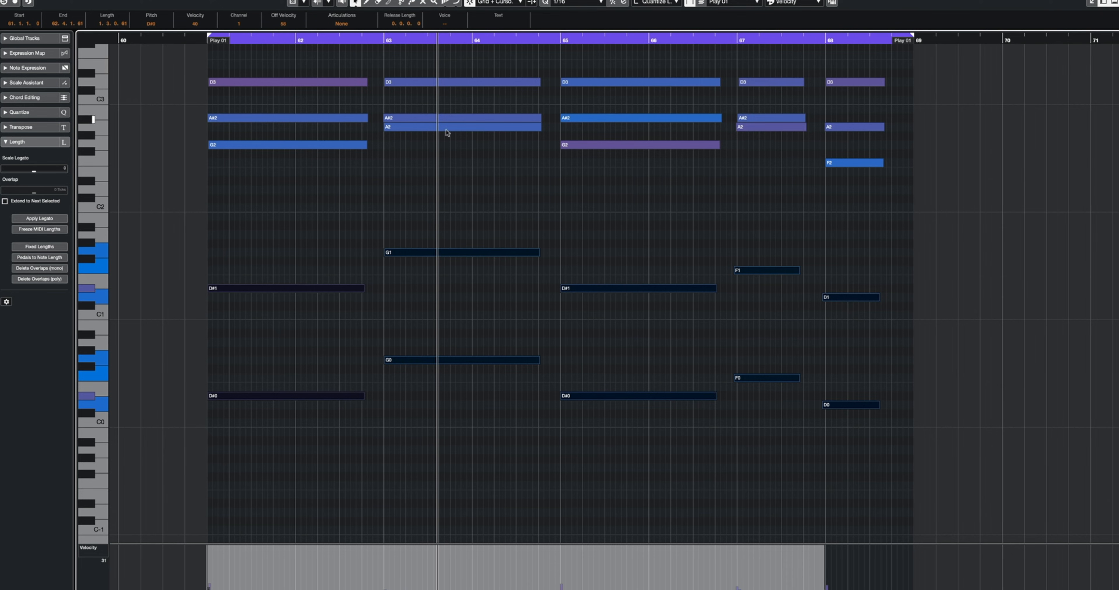
key("Return")
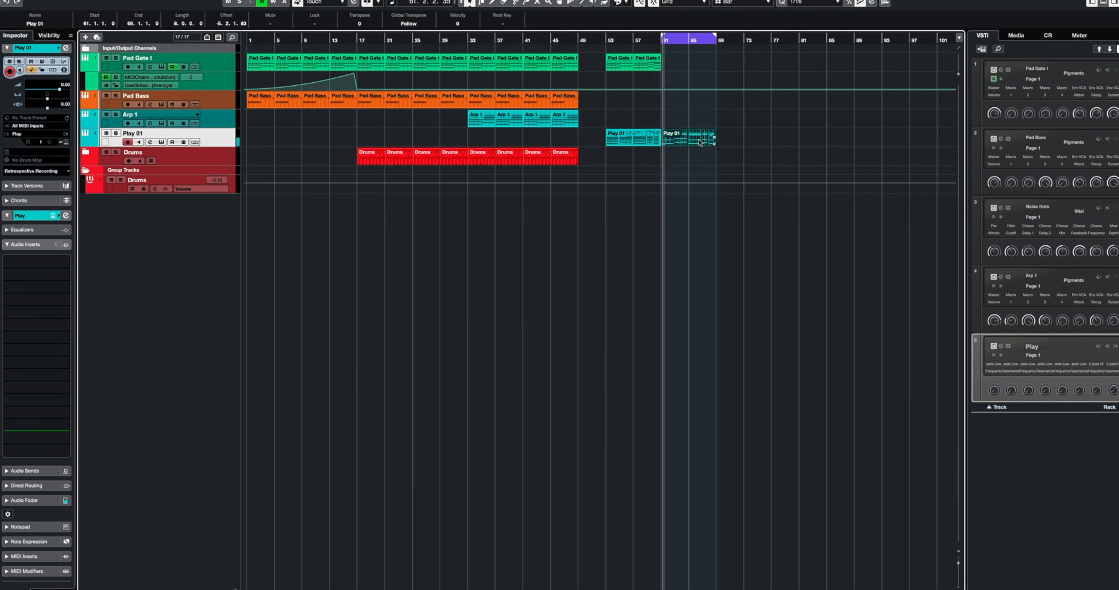
key("Return")
scroll(607, 226, "up", 5)
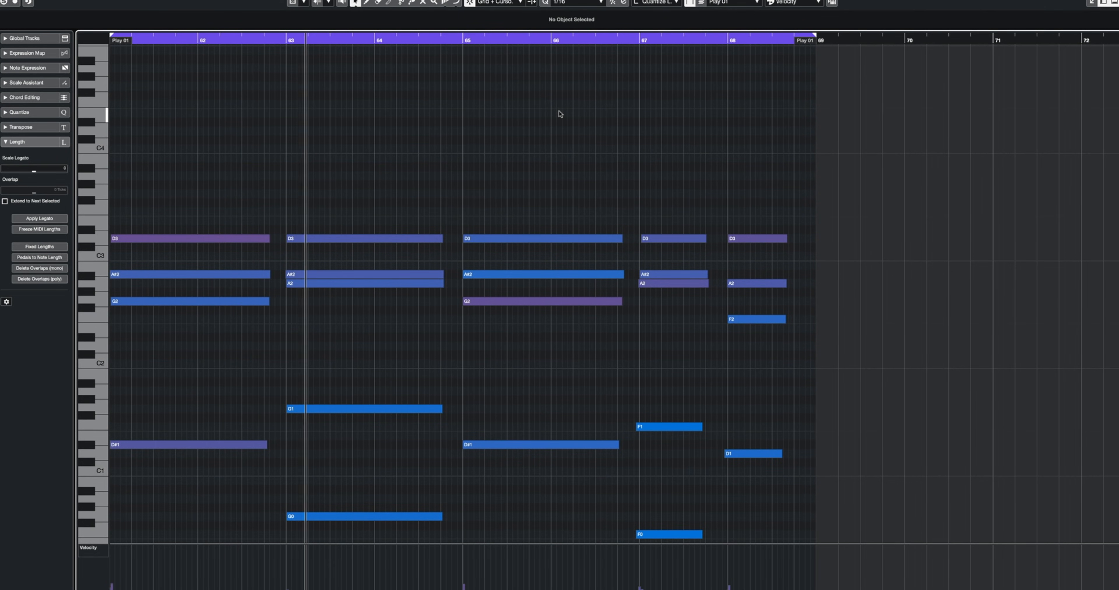
Step: Adjust the velocity of the octave-doubled bass notes D#1 and D#0 in bar 61 to match the other bass notes
scroll(563, 275, "down", 9)
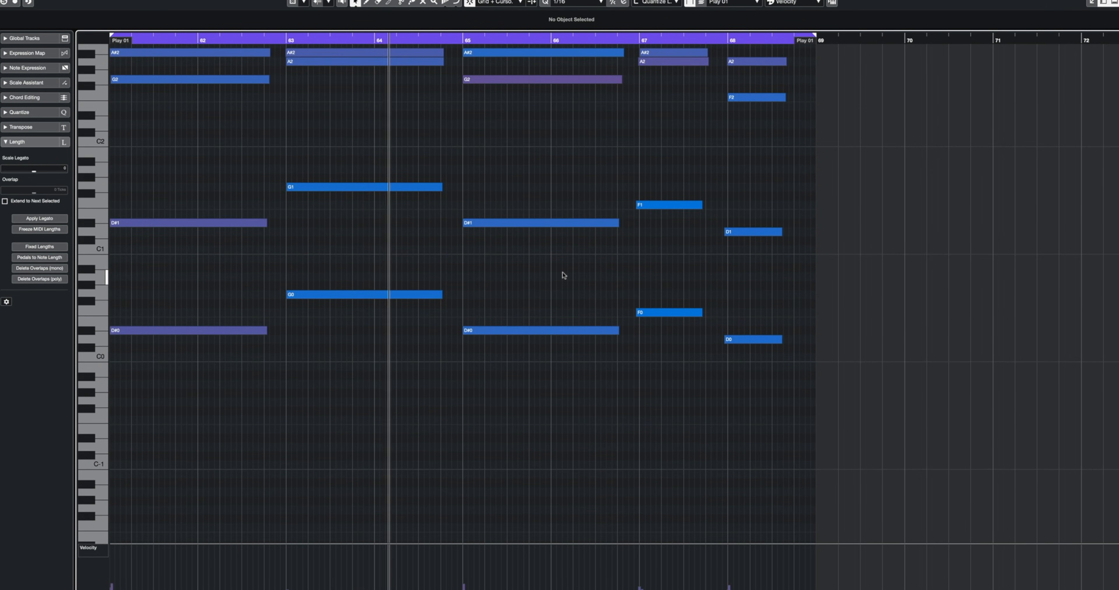
scroll(563, 274, "up", 2)
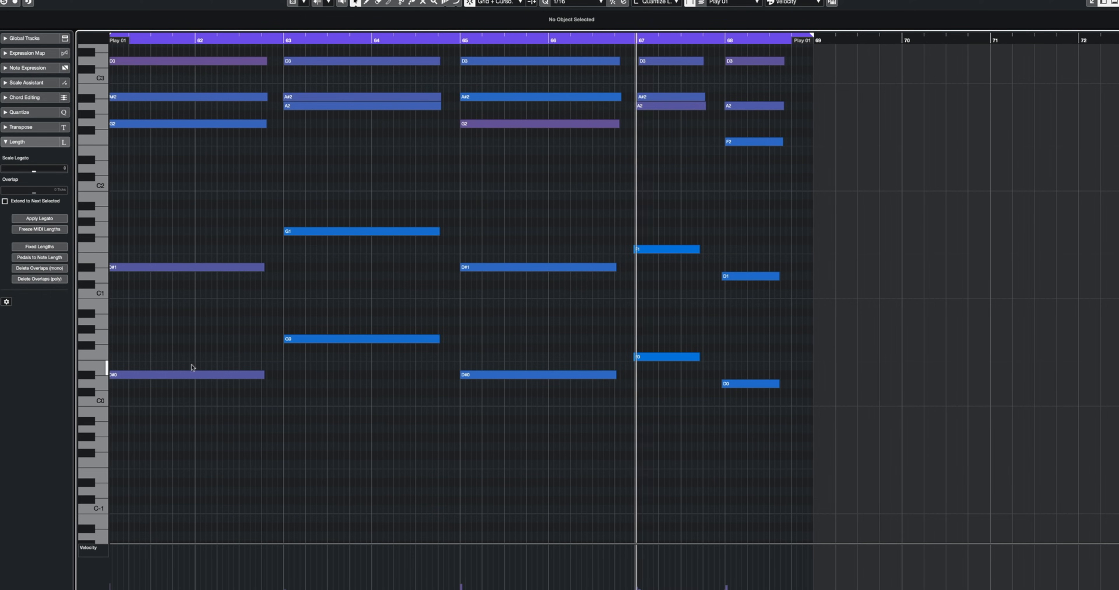
left_click_drag(158, 185, 211, 408)
scroll(212, 408, "left", 2)
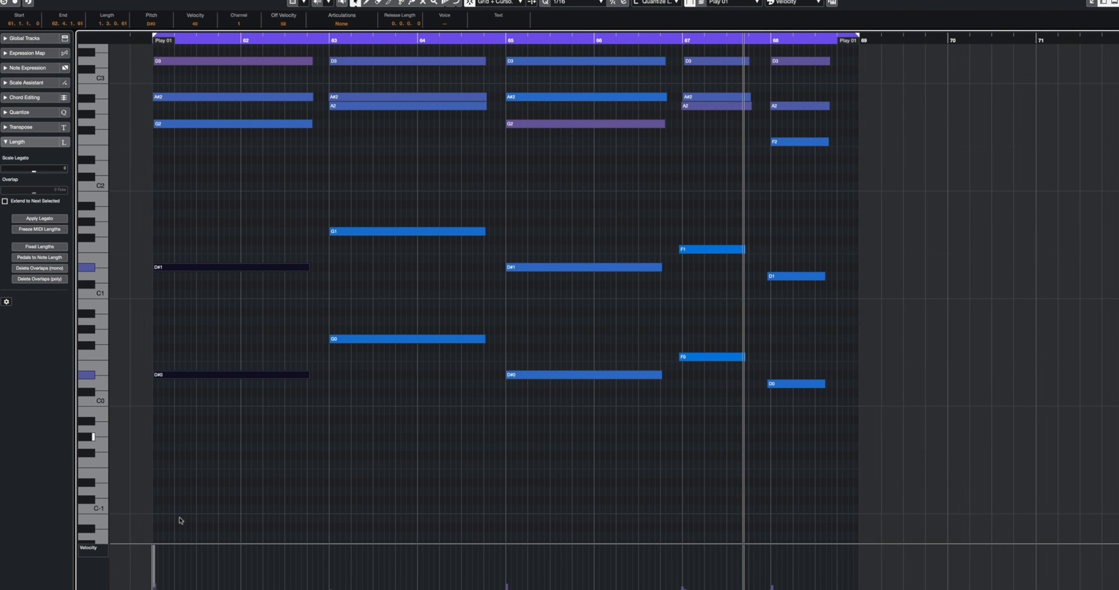
left_click(187, 412)
left_click_drag(222, 308, 231, 259)
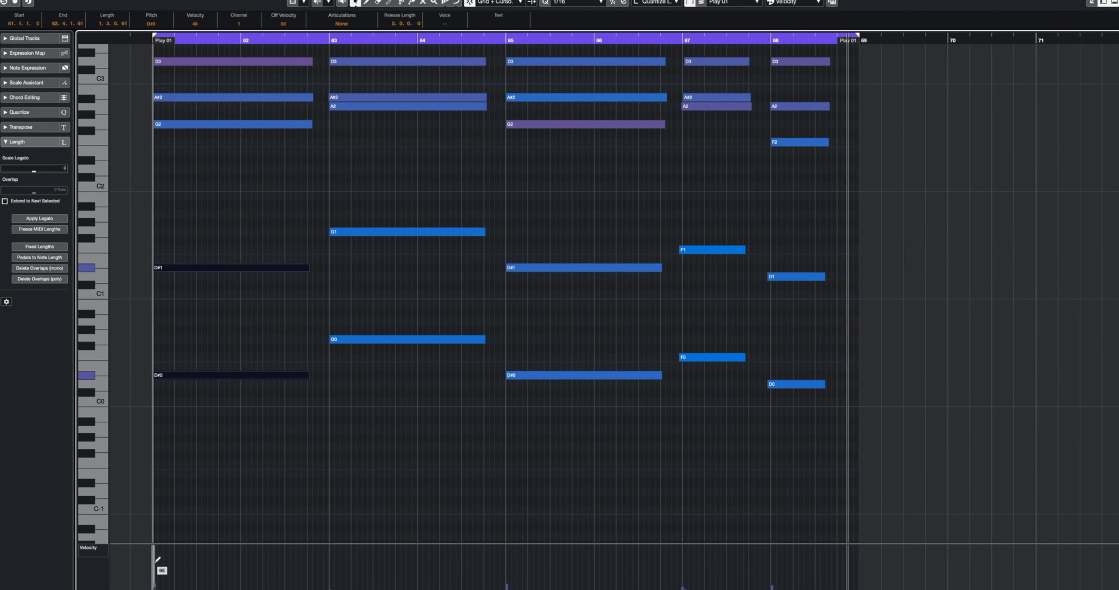
left_click(237, 450)
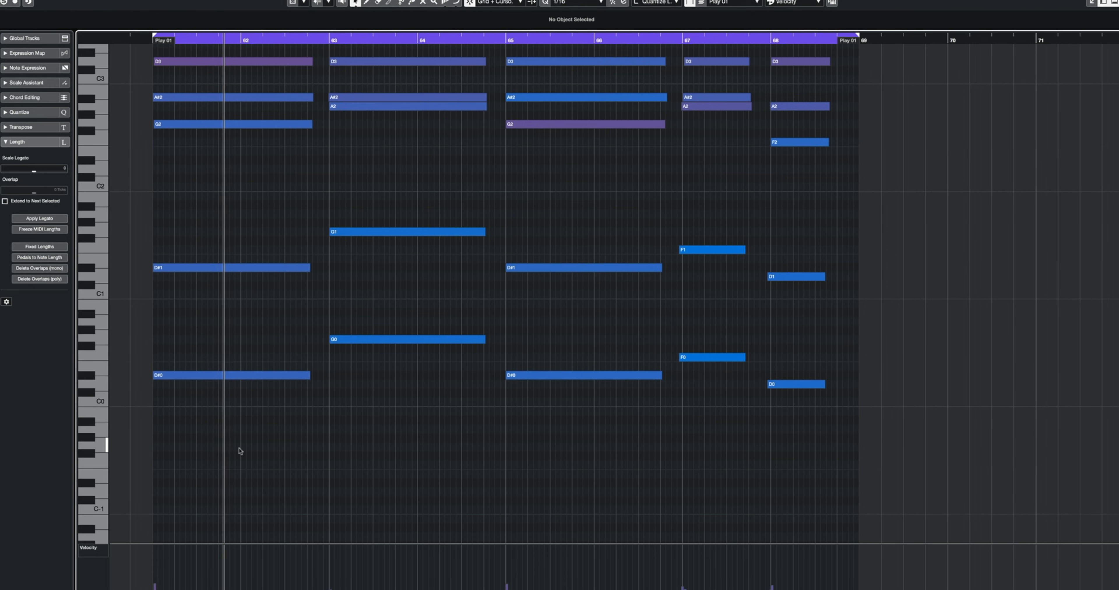
scroll(238, 453, "up", 1)
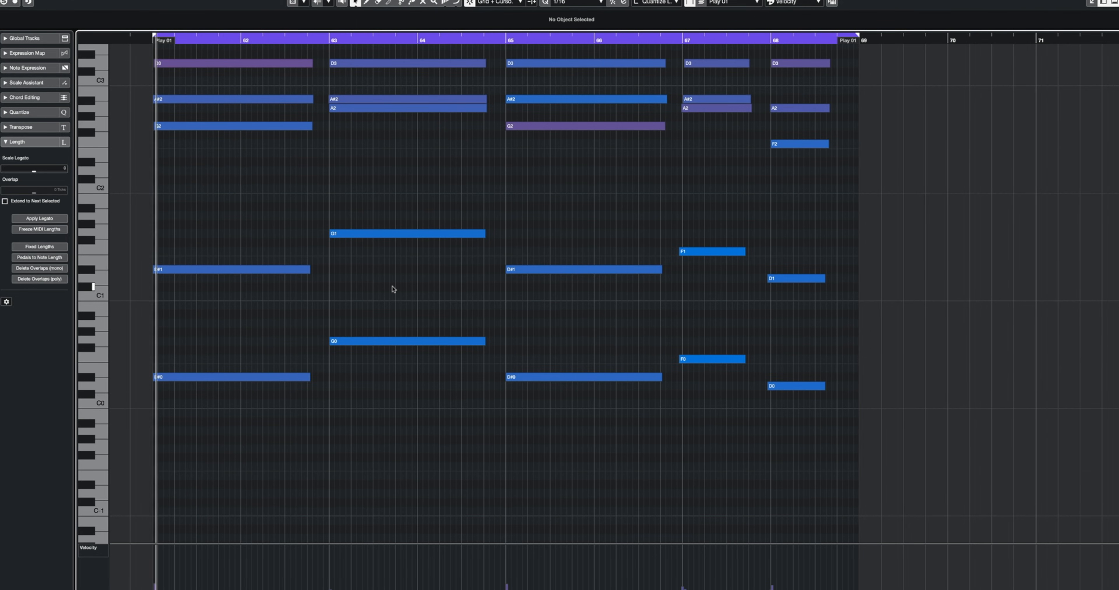
scroll(392, 290, "up", 5)
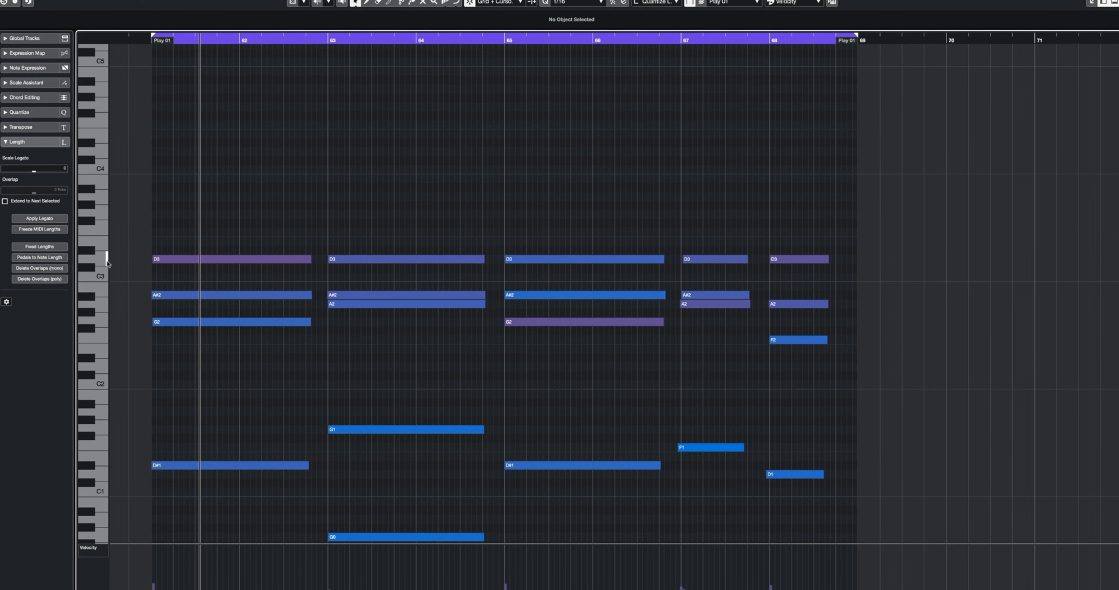
Step: Move the Play 01 variation part from bar 61 to bar 65 and check its notes in the editor
key("Return")
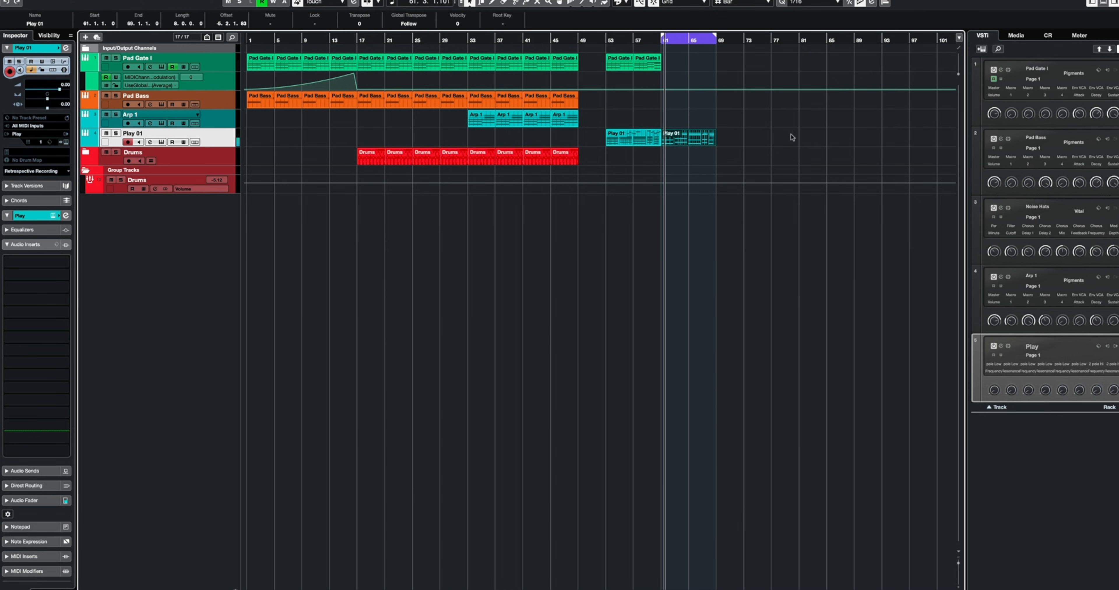
left_click_drag(683, 139, 713, 140)
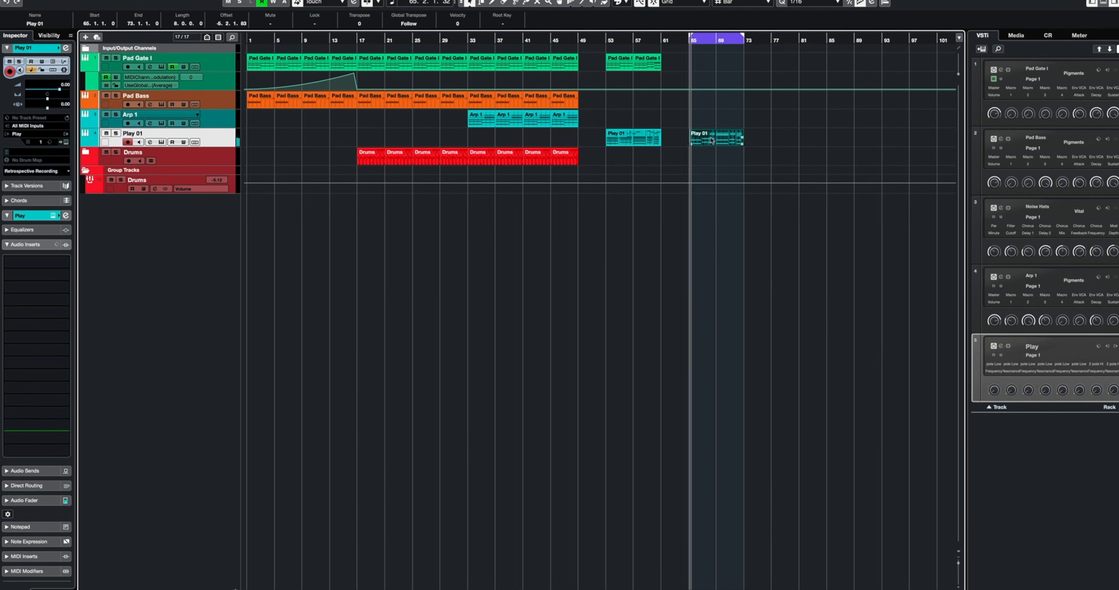
key("Return")
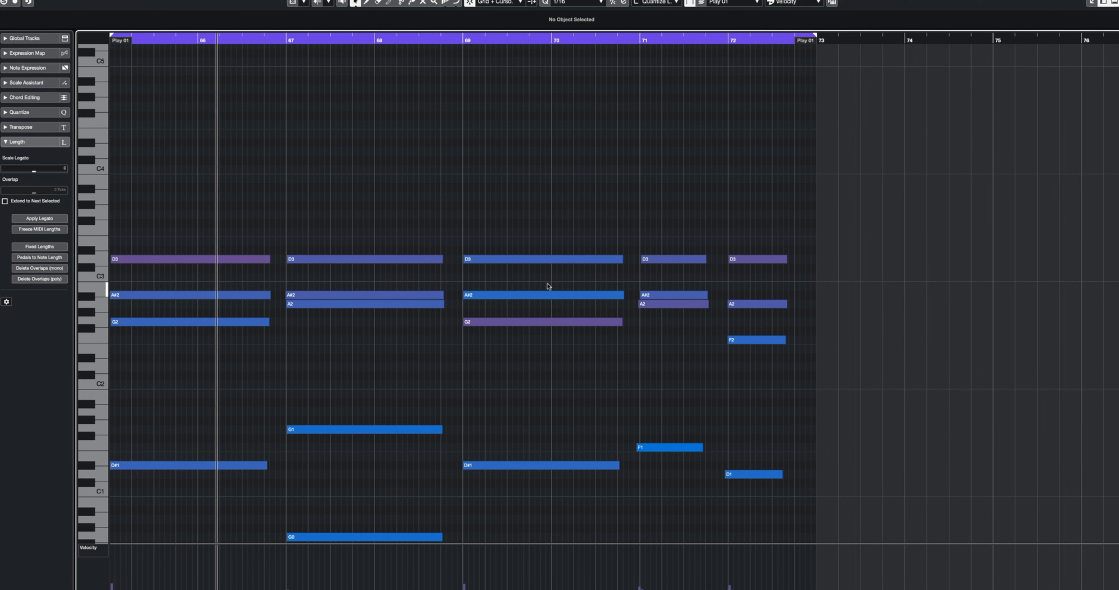
key("Return")
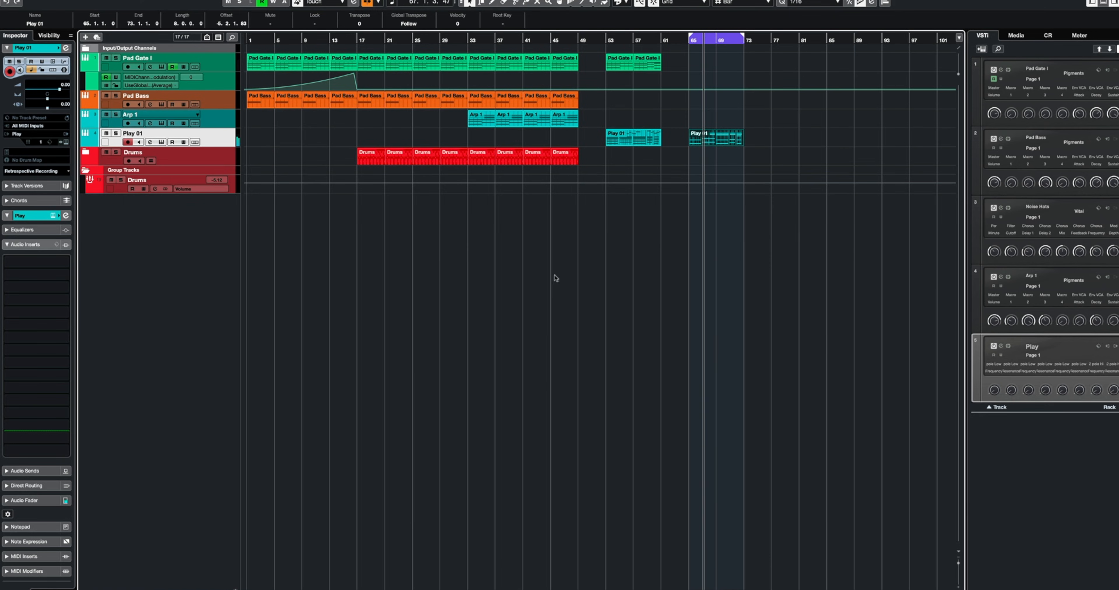
Step: Insert FabFilter Pro-Q 3 on Play 01 with a 12 dB/oct low cut at about 22 Hz and a +3.82 dB high shelf at about 1858 Hz
left_click(34, 261)
type("pro")
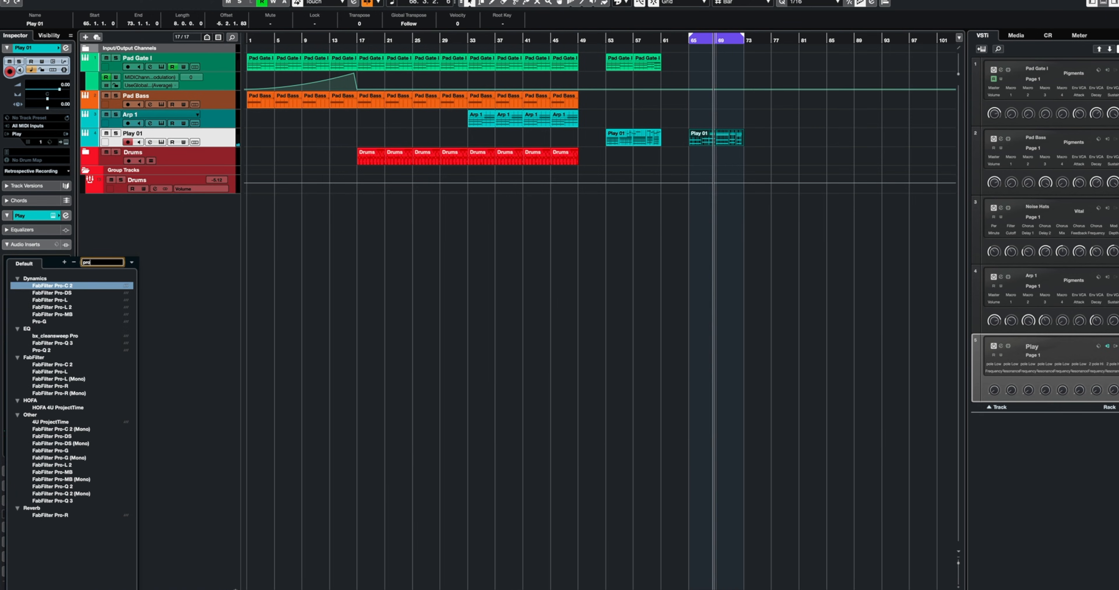
left_click(65, 343)
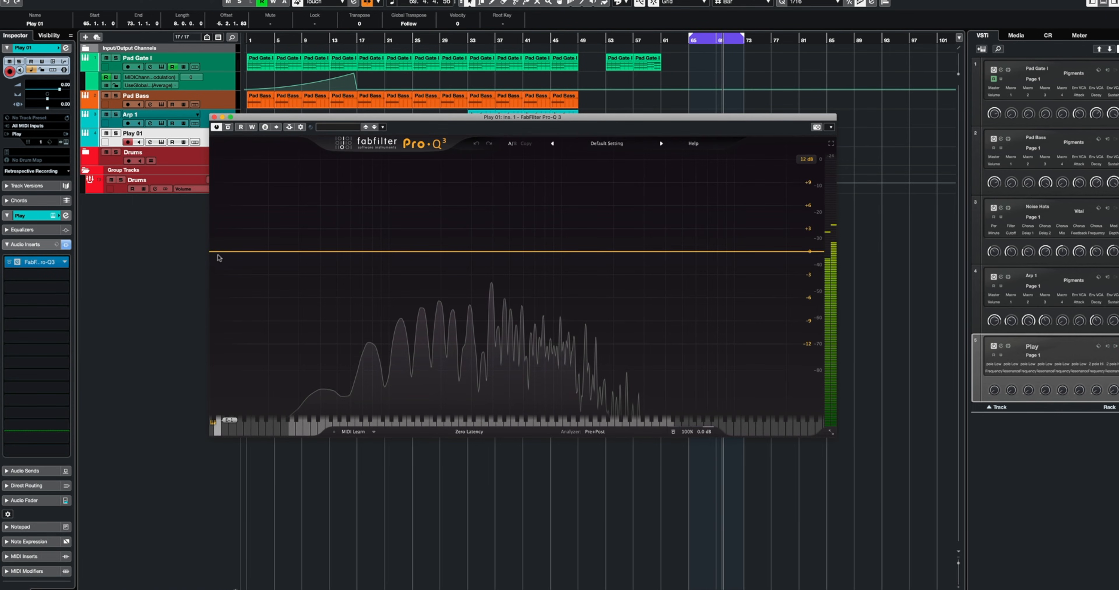
left_click(275, 251)
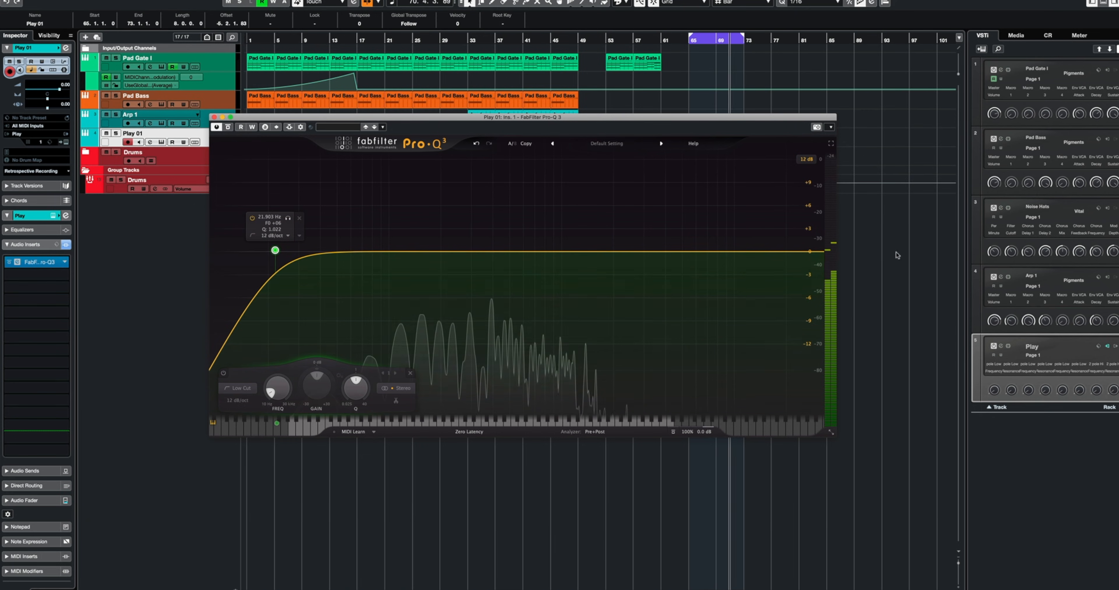
left_click_drag(664, 252, 608, 236)
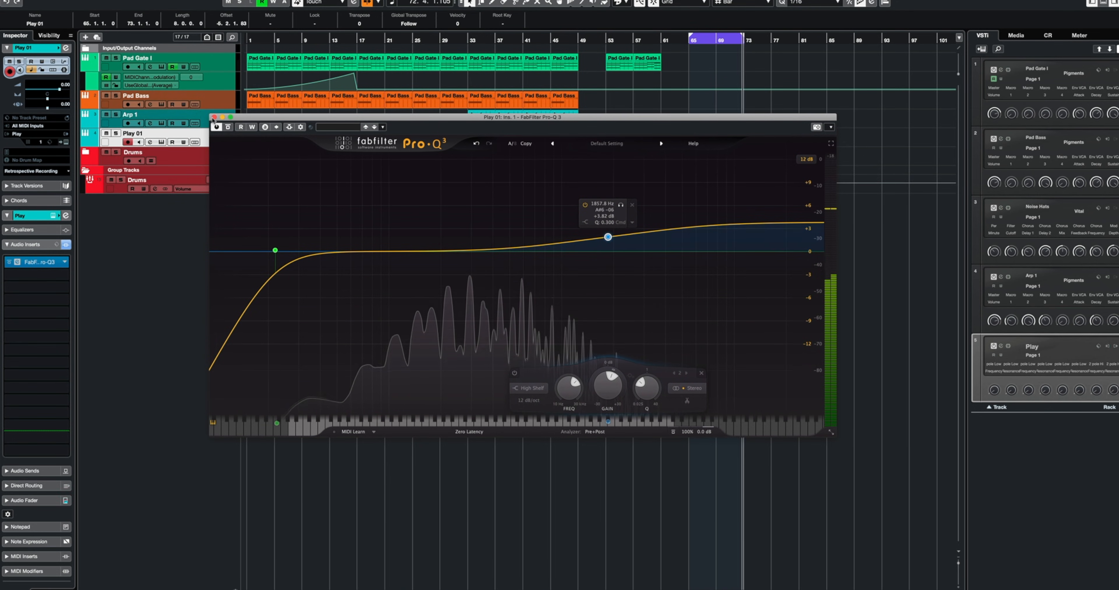
left_click(214, 117)
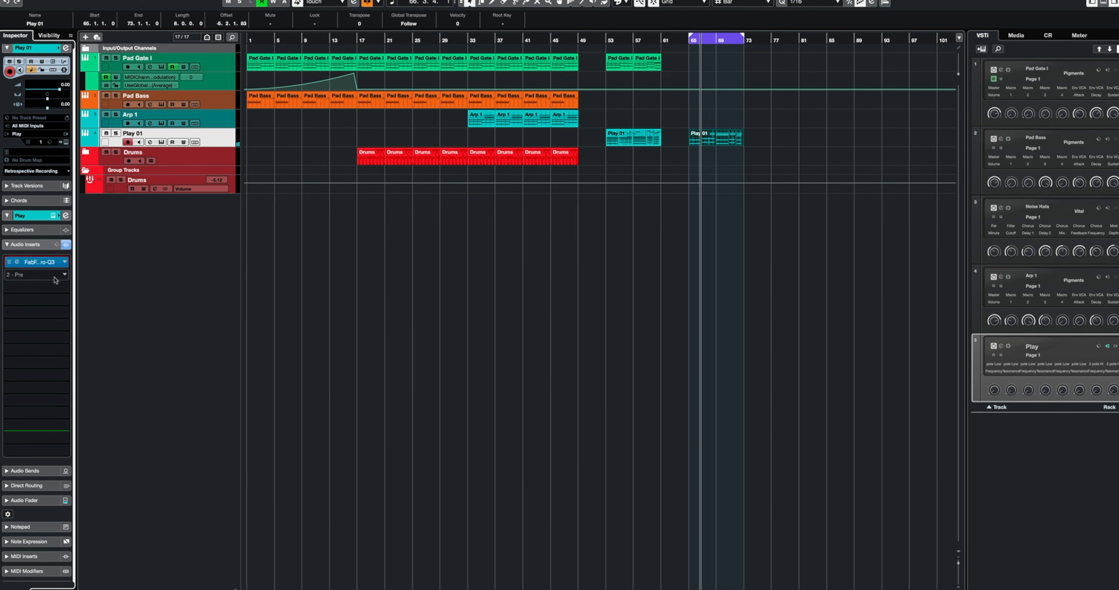
Step: Add ValhallaRoom as the second insert and set mix to 50.7 %, decay to 14.36 s and depth to 69.1 %
left_click(55, 275)
type("room")
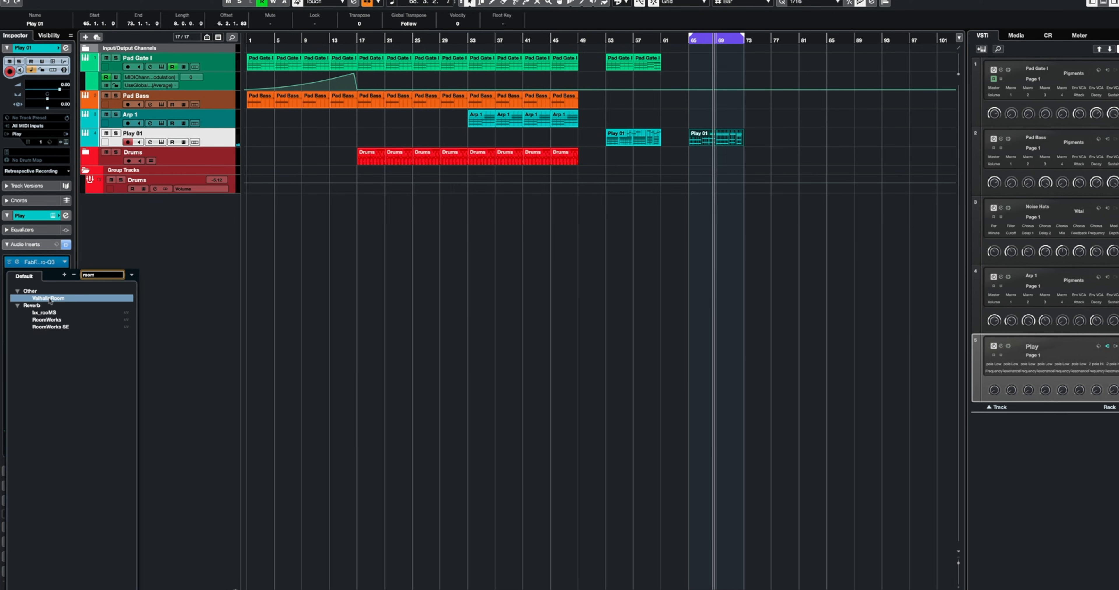
key("Return")
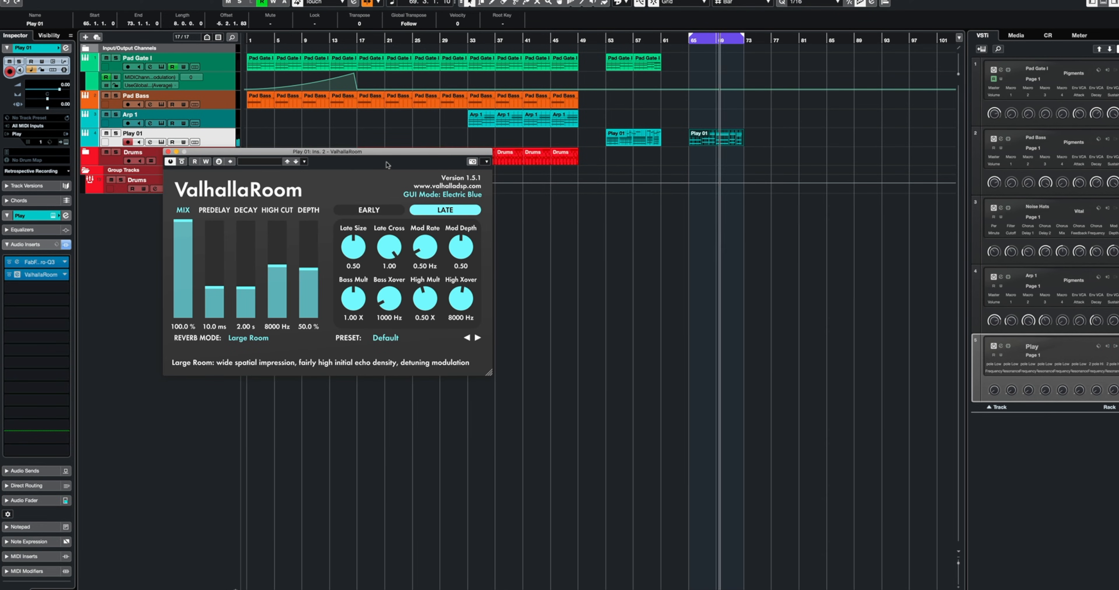
left_click_drag(282, 152, 410, 180)
left_click_drag(312, 260, 313, 297)
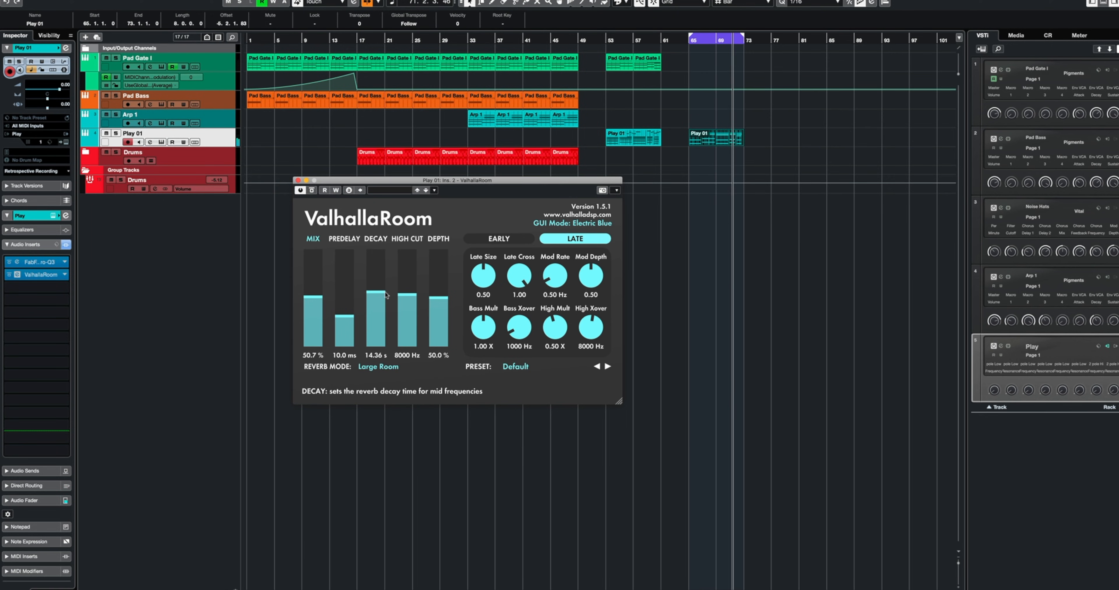
mouse_move(438, 297)
left_mouse_down()
mouse_move(438, 270)
mouse_move(436, 283)
left_mouse_up()
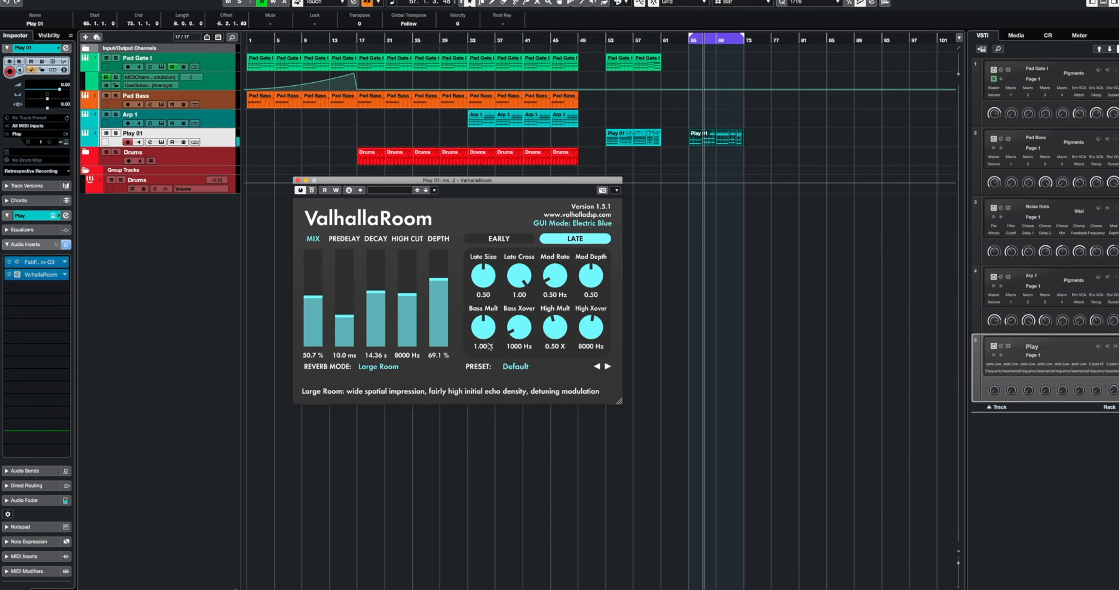
Step: Set the reverb's late Bass Mult to 0.57 X and Bass Xover to 520 Hz, and close the plug-in
left_click_drag(490, 346, 485, 340)
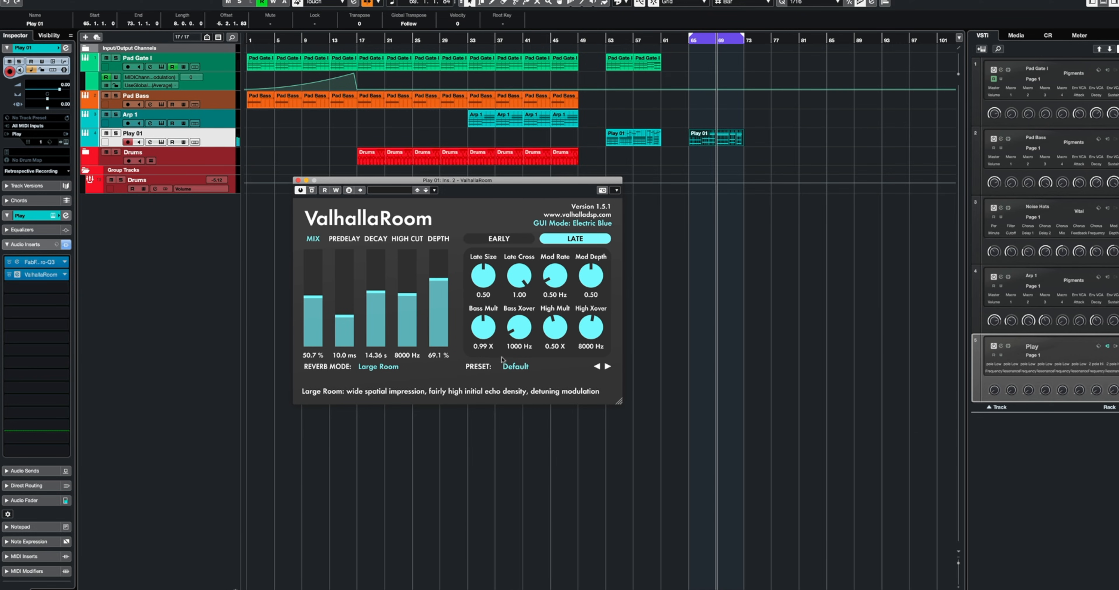
left_click_drag(483, 329, 474, 360)
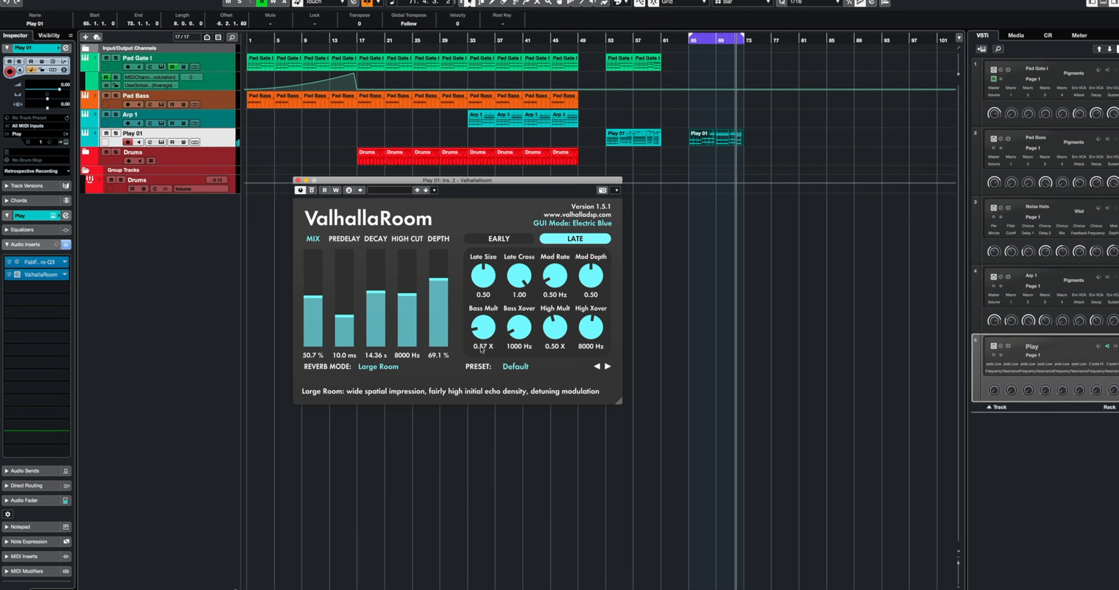
left_click_drag(512, 329, 511, 348)
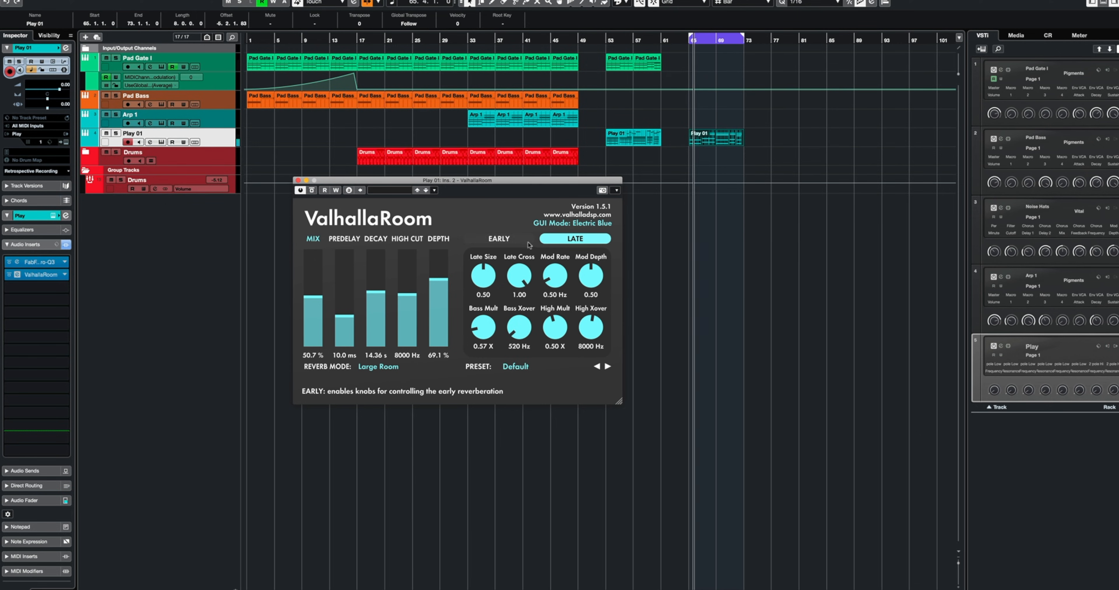
left_click(499, 239)
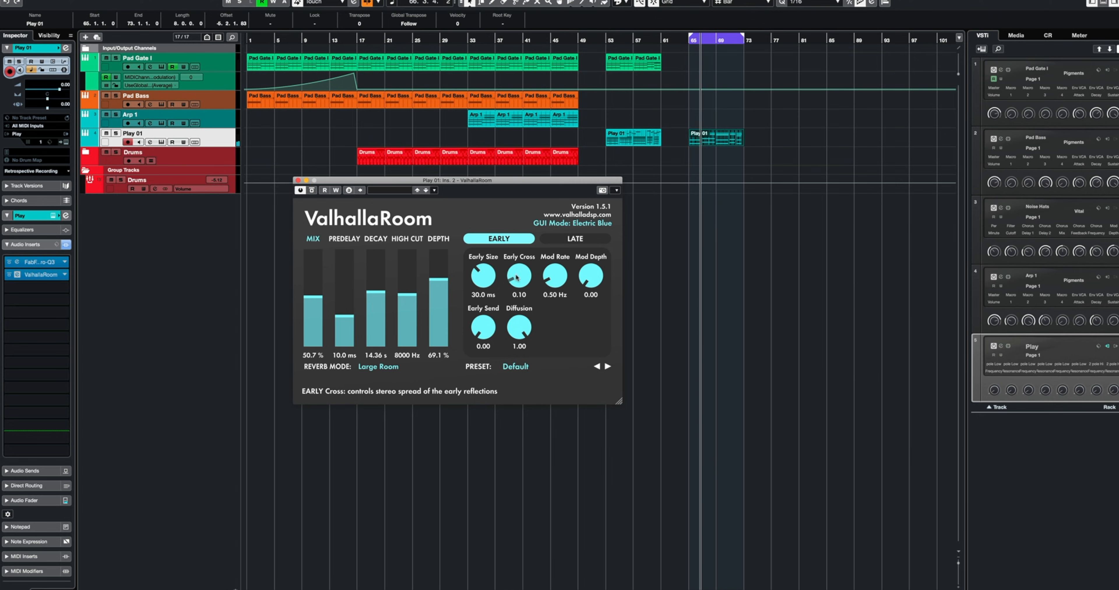
left_click(574, 238)
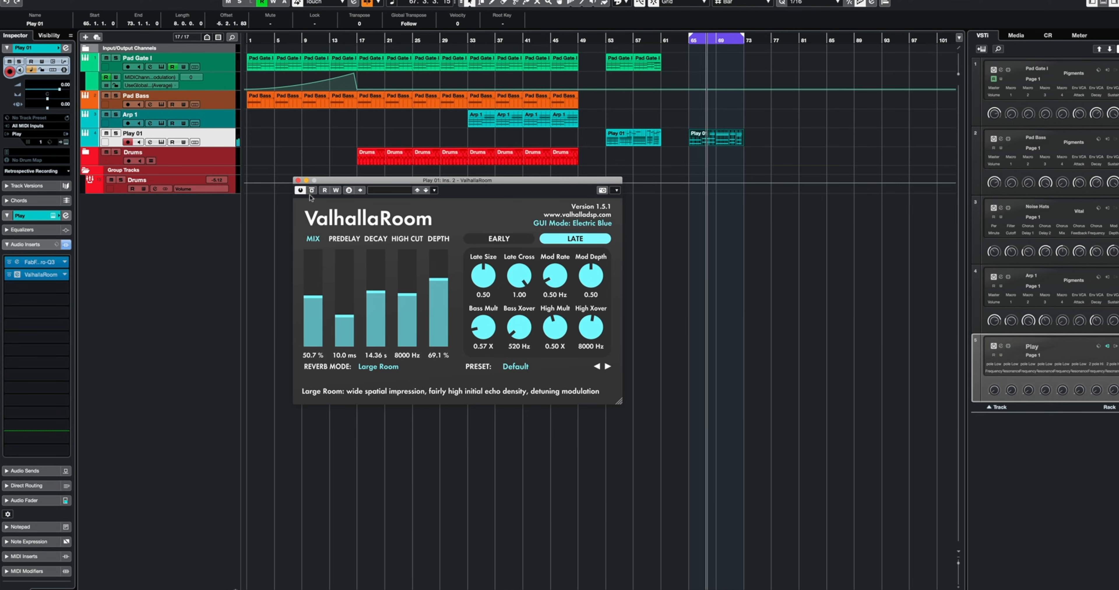
left_click(298, 180)
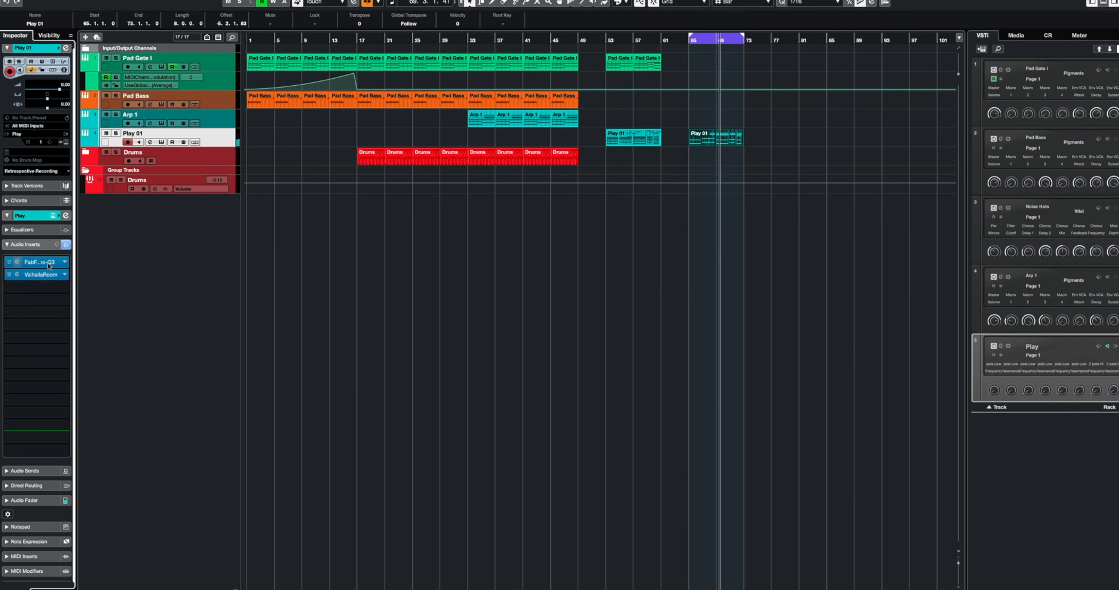
Step: Place Pro-Q 3 after ValhallaRoom in the insert chain, and raise its low cut frequency with a gentler 6 dB/oct slope
mouse_move(46, 263)
left_mouse_down()
mouse_move(43, 288)
mouse_move(46, 262)
left_mouse_up()
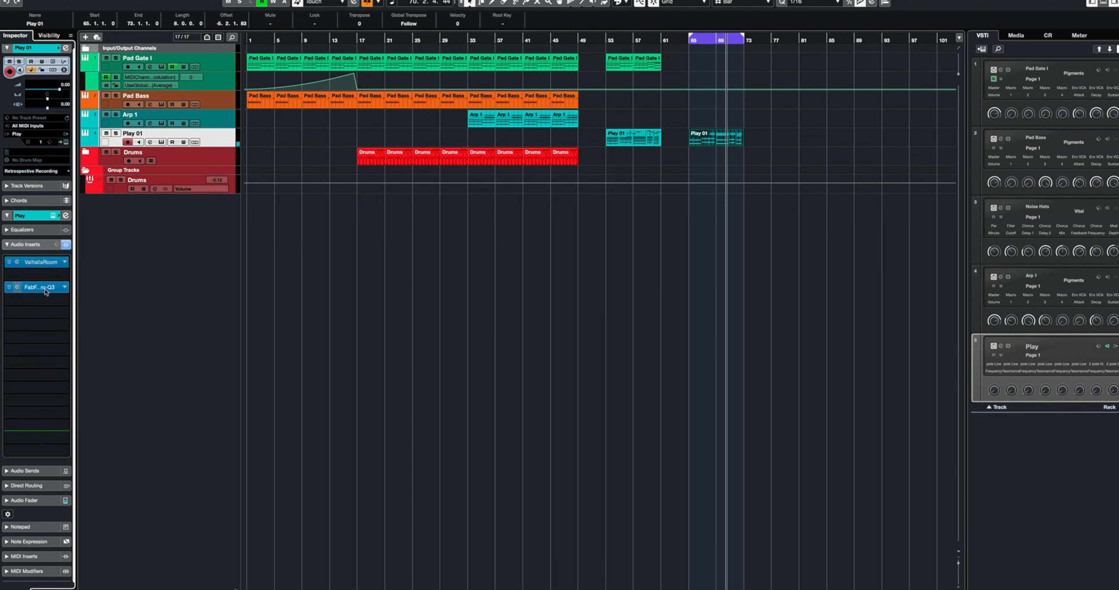
left_click(17, 274)
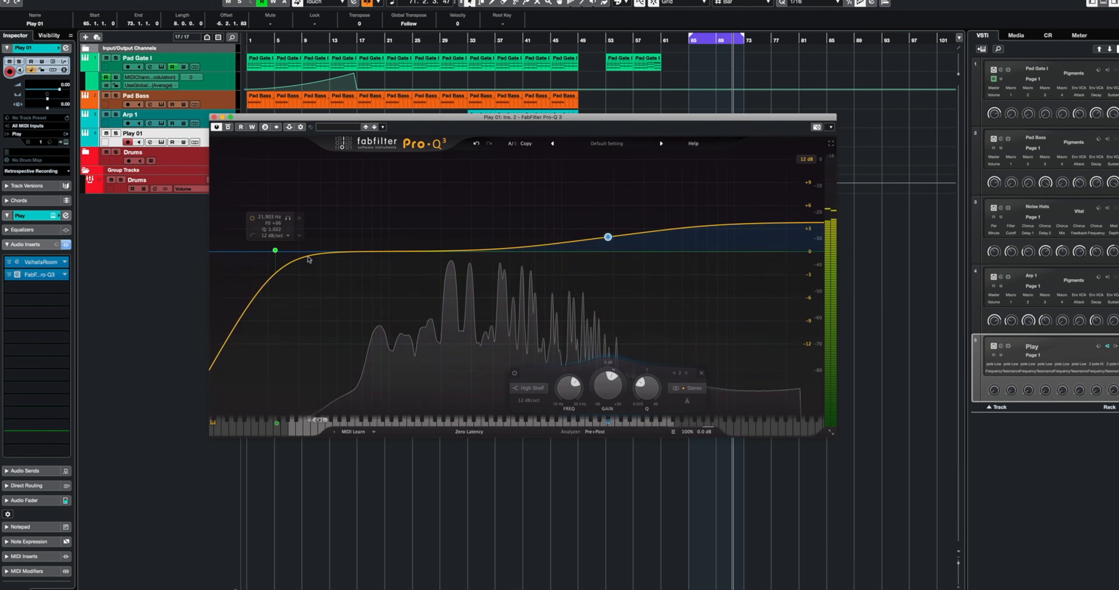
left_click_drag(275, 250, 391, 252)
left_click(319, 238)
left_click(320, 256)
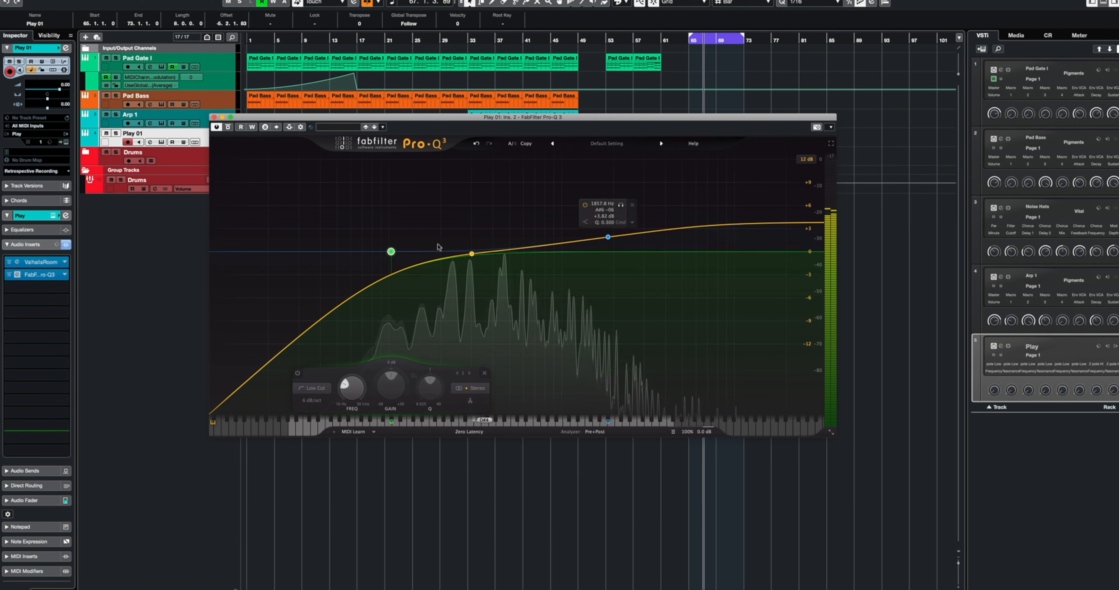
Step: Compare the sound with Pro-Q 3 bypassed and re-enabled, and close the equalizer
left_click(218, 128)
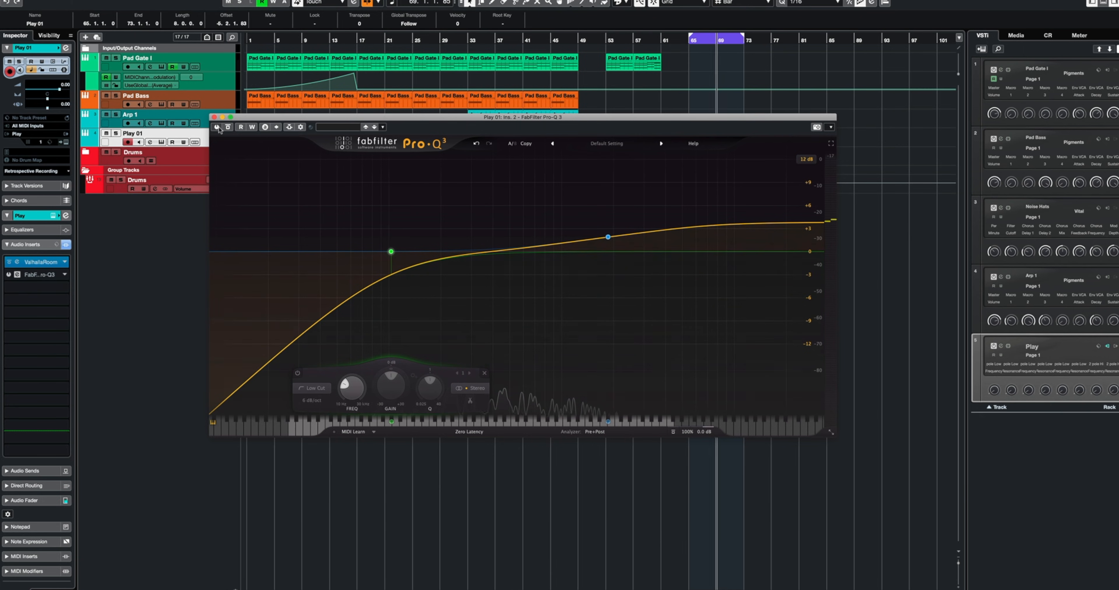
left_click(217, 127)
left_click(214, 117)
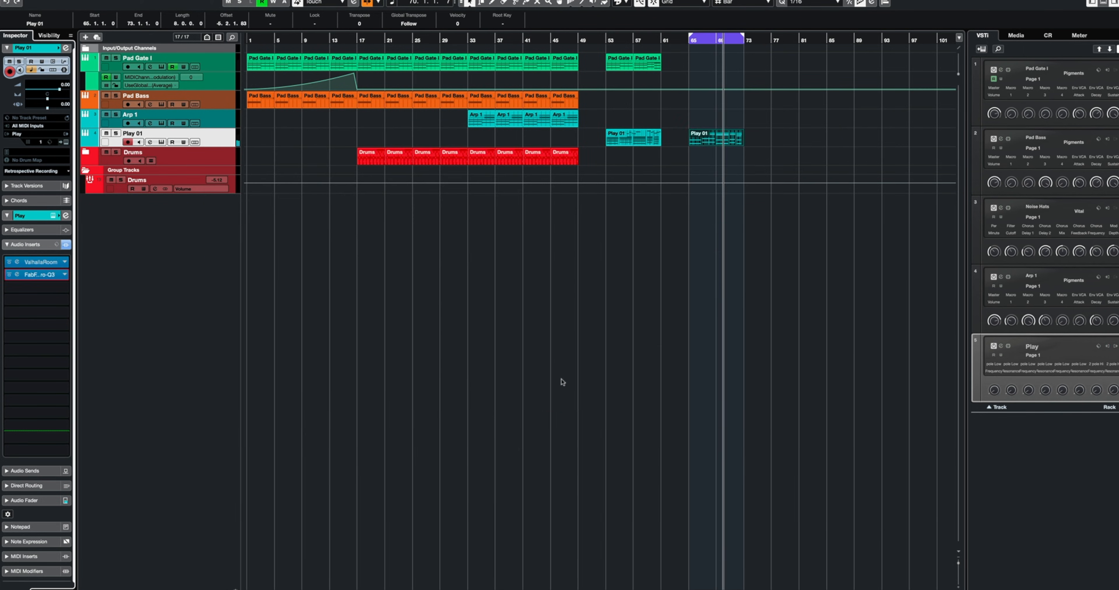
Step: Park the original Play 01 part at bar 79, move the variation to bar 53 in its place, and play from bar 53
left_click_drag(623, 138, 800, 138)
left_click_drag(715, 138, 630, 137)
left_click(607, 41)
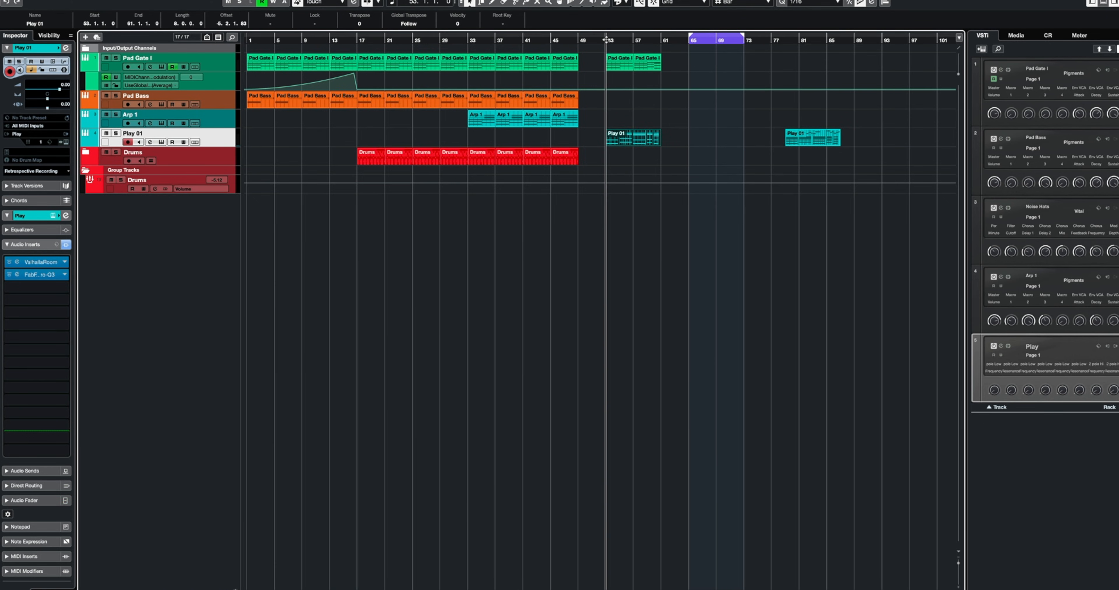
key("space")
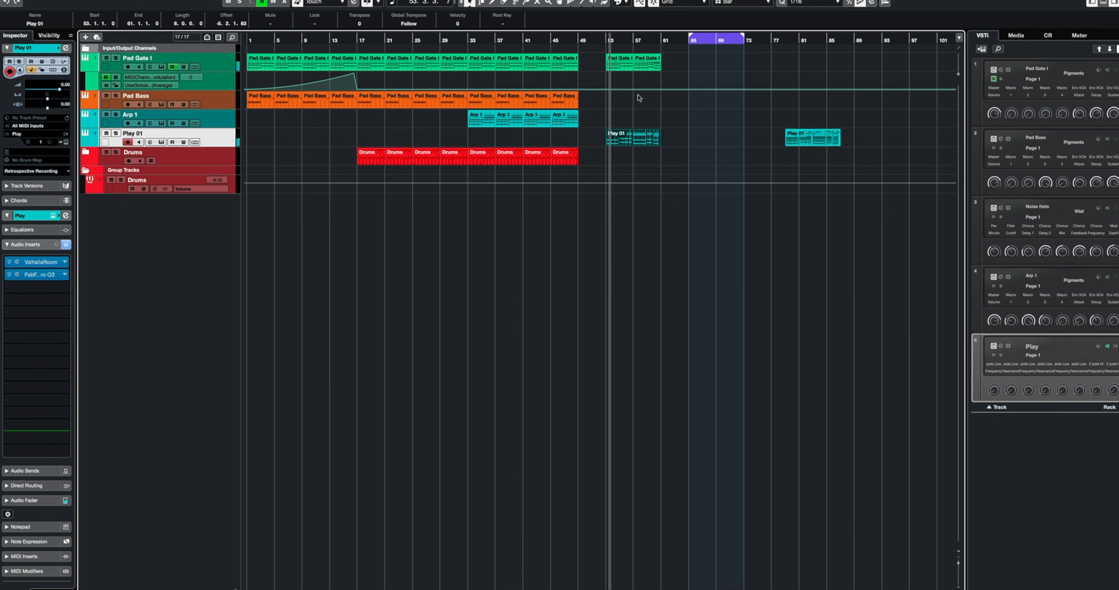
Step: Duplicate the Pad Gate and Play 01 parts of bars 53 to 61 so the copies start at bar 61
key("ctrl+d")
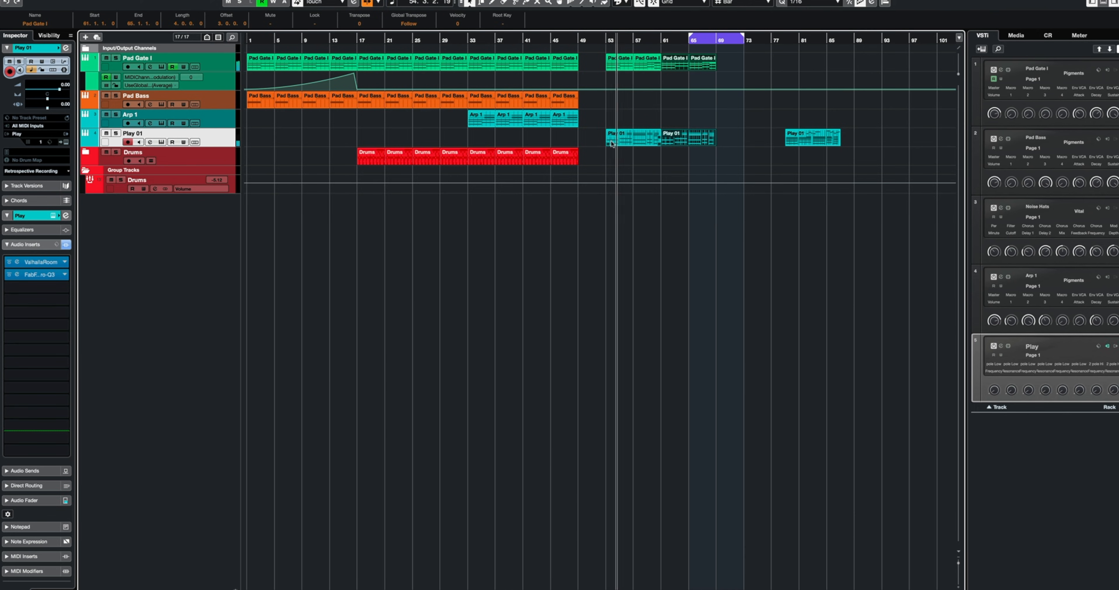
left_click(592, 107)
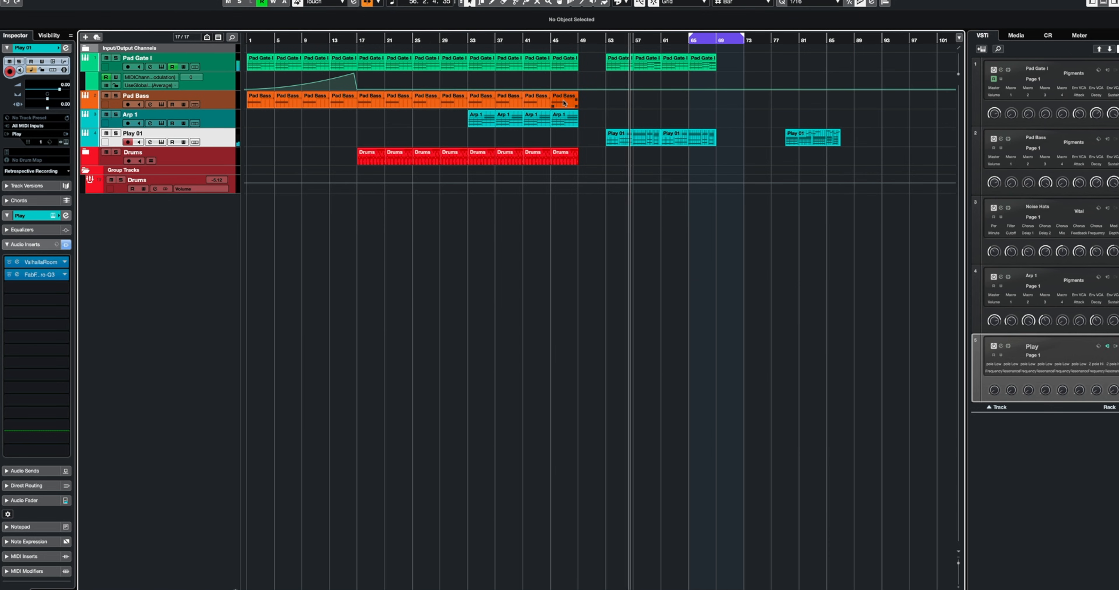
Step: Copy the last Pad Bass part to bar 53 and duplicate it once at bar 57
left_click_drag(560, 104, 617, 103)
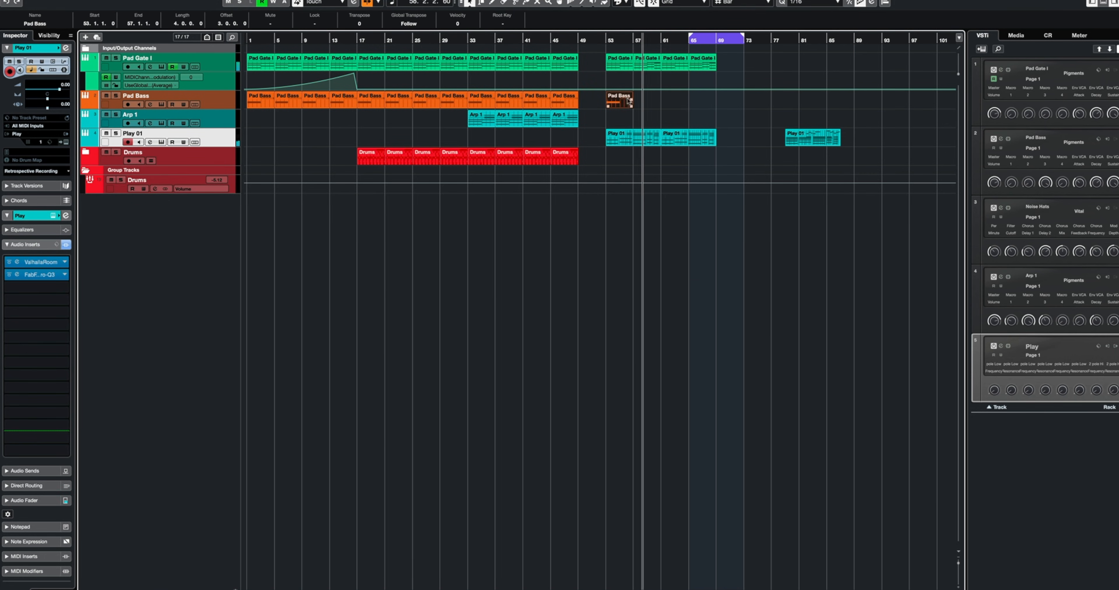
key("ctrl+d")
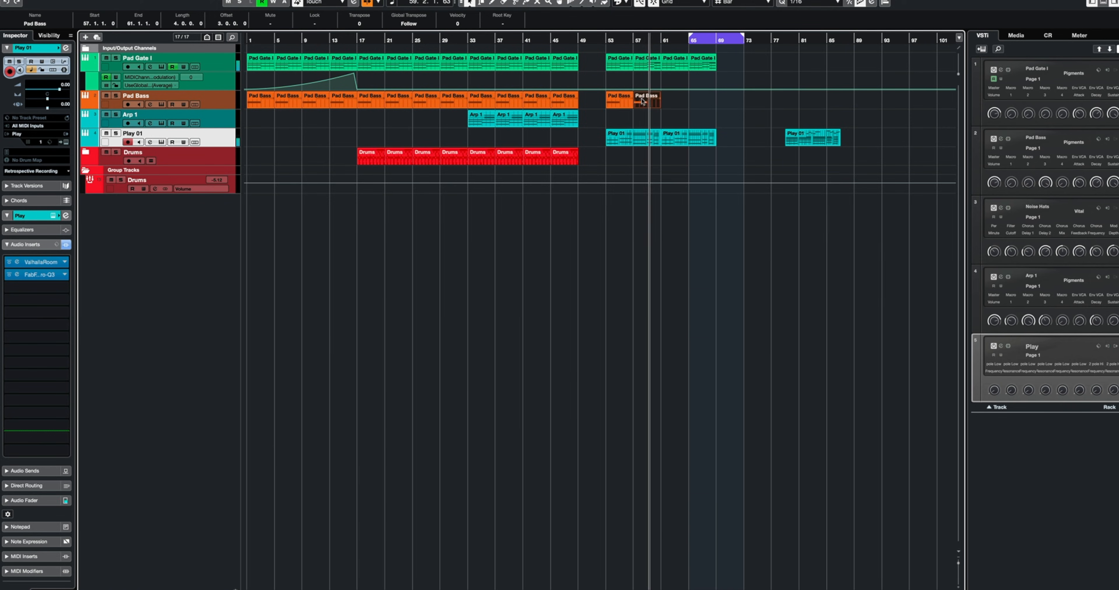
Step: In the Pad Bass part at bar 57, shorten the G1 note to one bar and add a one-bar D1 note at bar 60
double_click(644, 101)
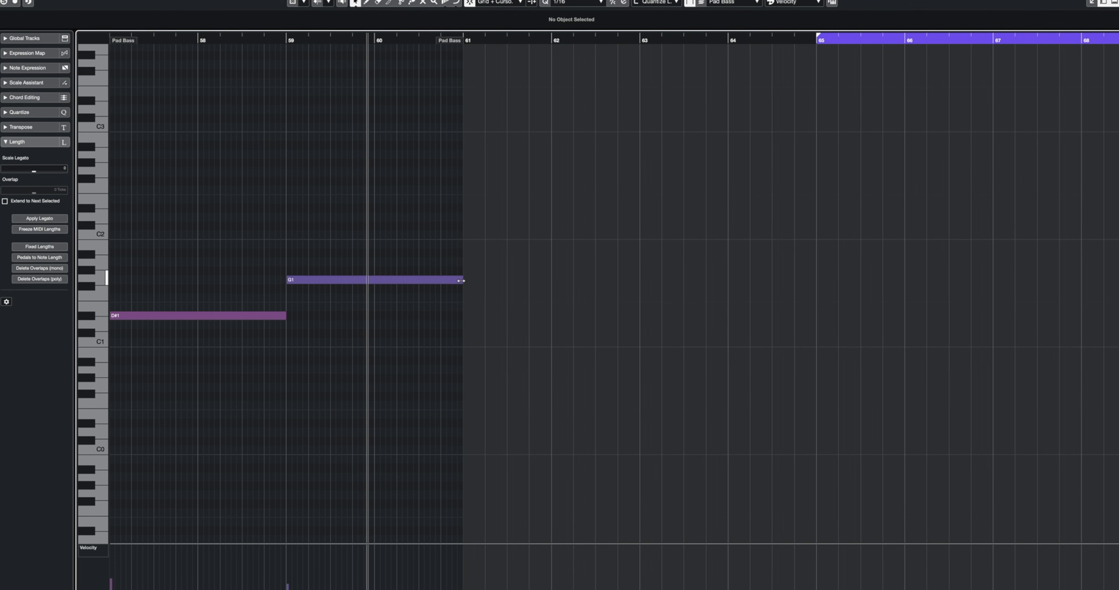
left_click_drag(460, 280, 374, 285)
key("ctrl+d")
key("Down")
key("Down")
key("Down")
key("Down")
key("Down")
key("Down")
key("Up")
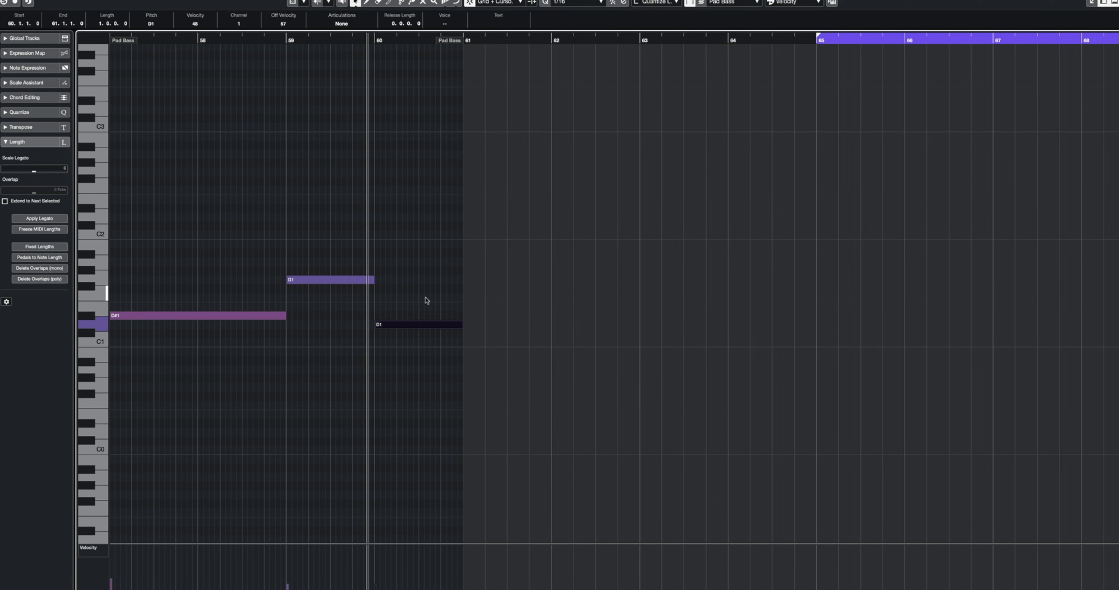
Step: Compare the Pad Bass note at bar 59 with the Pad Gate I chord at the same position
left_click_drag(350, 254, 320, 303)
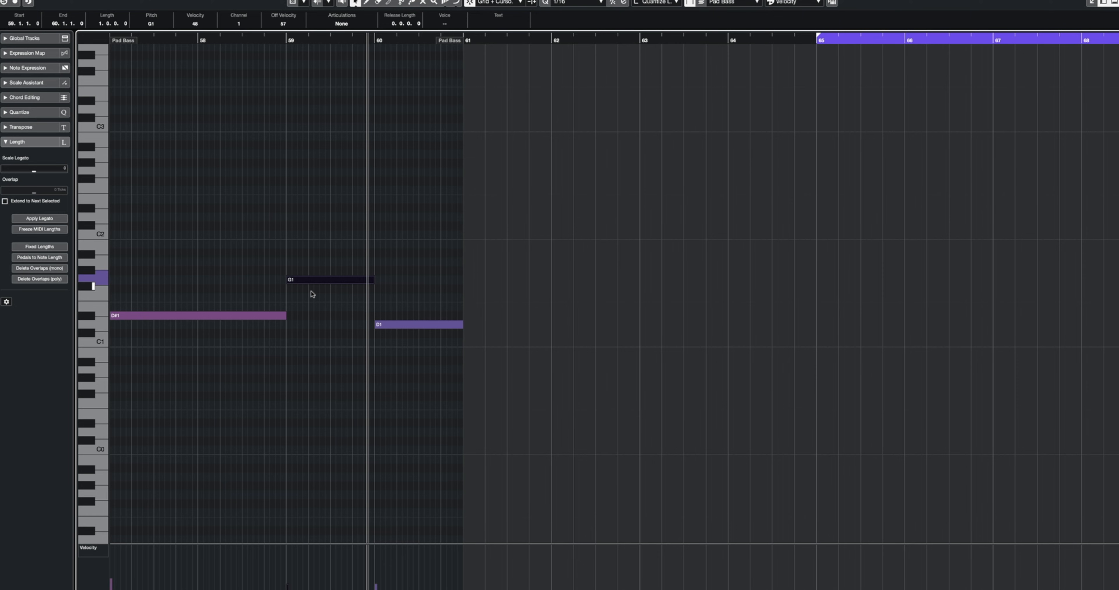
key("Escape")
double_click(649, 68)
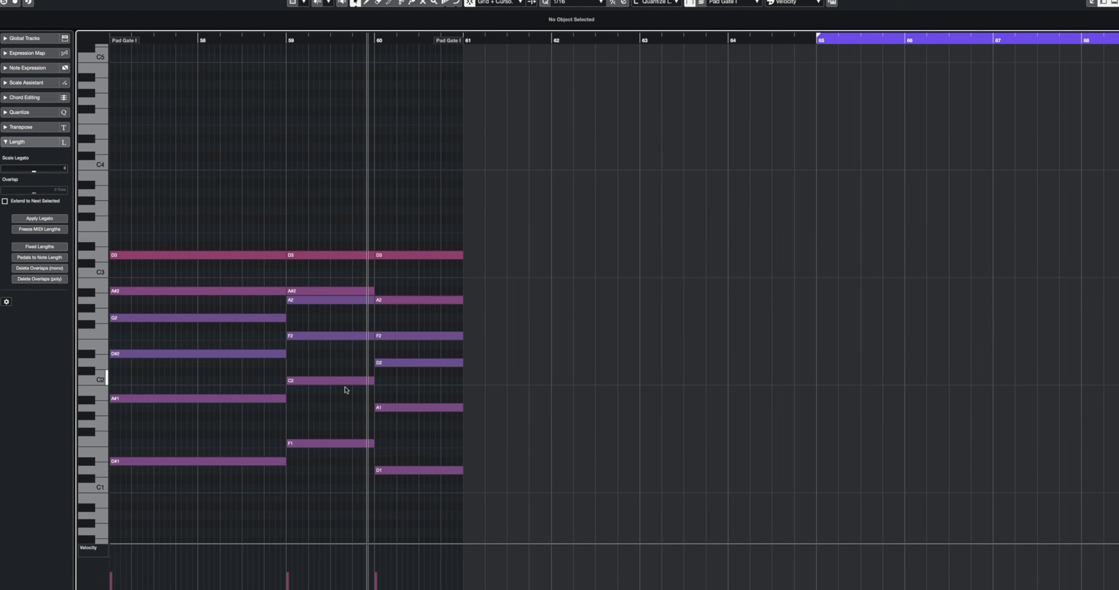
key("Escape")
double_click(637, 101)
left_click_drag(364, 253, 331, 305)
key("Escape")
Step: Set the loop range around the Pad Bass parts of bars 53 to 61 and play from its start
key("KP_1")
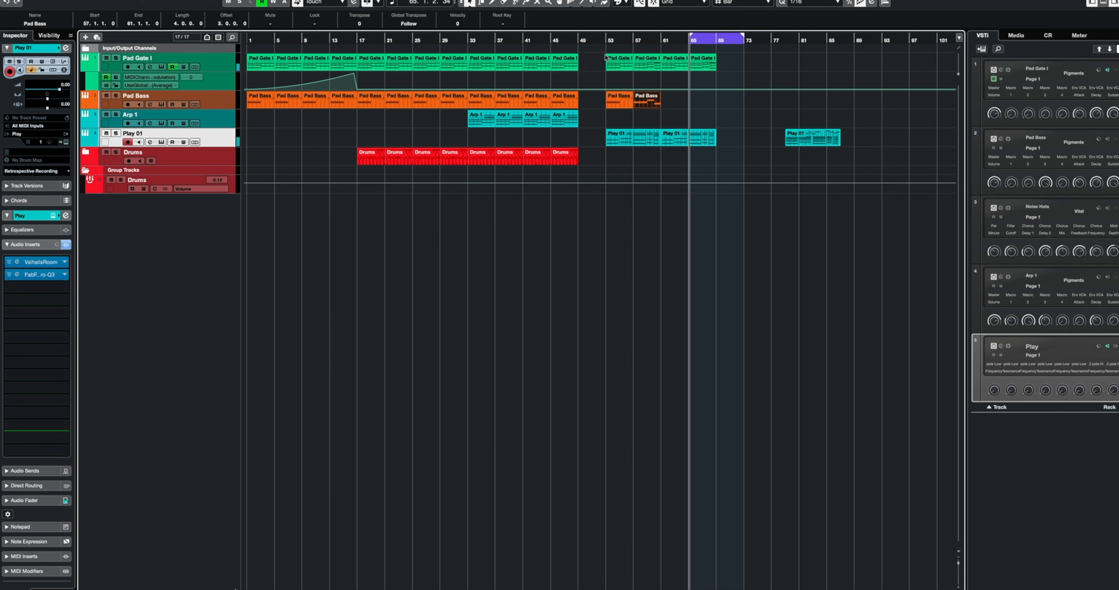
left_click_drag(663, 104, 603, 104)
key("p")
key("KP_1")
key("space")
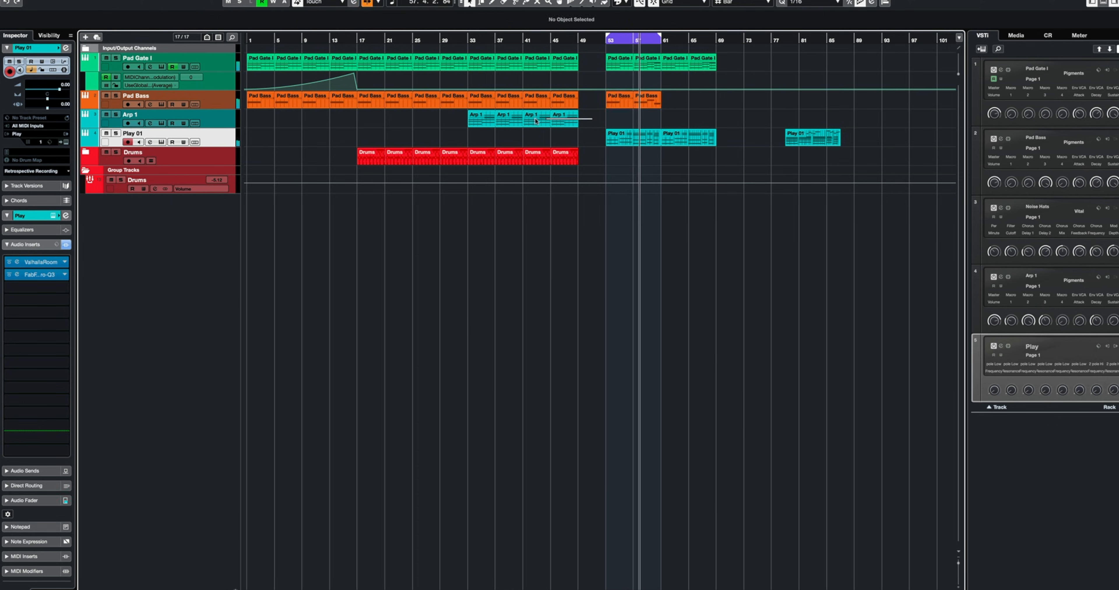
Step: Try copies of the Arp 1 parts at bars 53 to 61, and delete them
left_click_drag(531, 124, 611, 124)
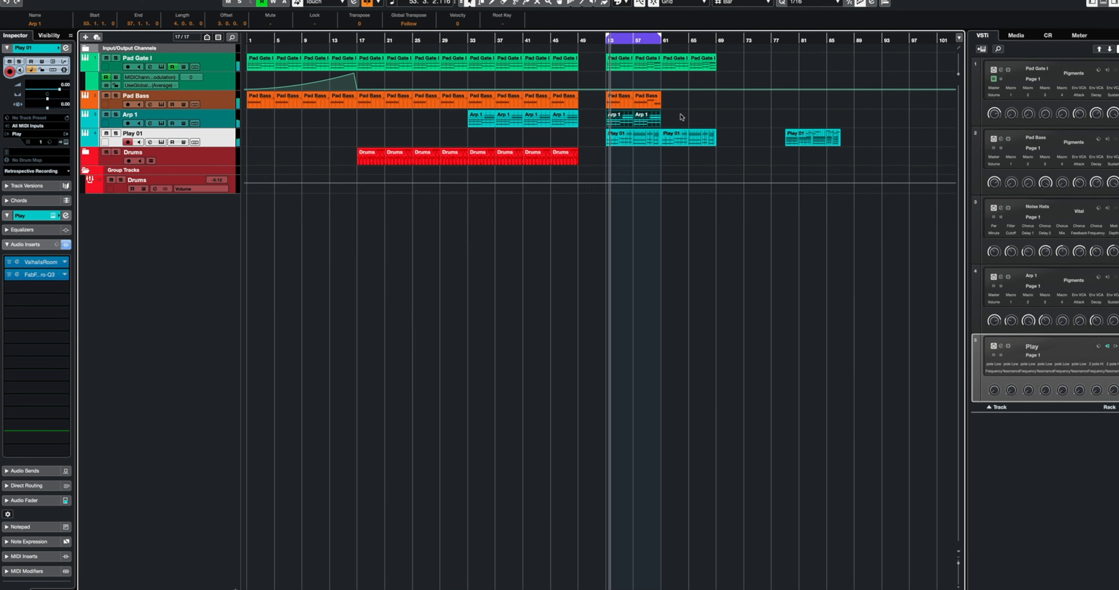
key("Delete")
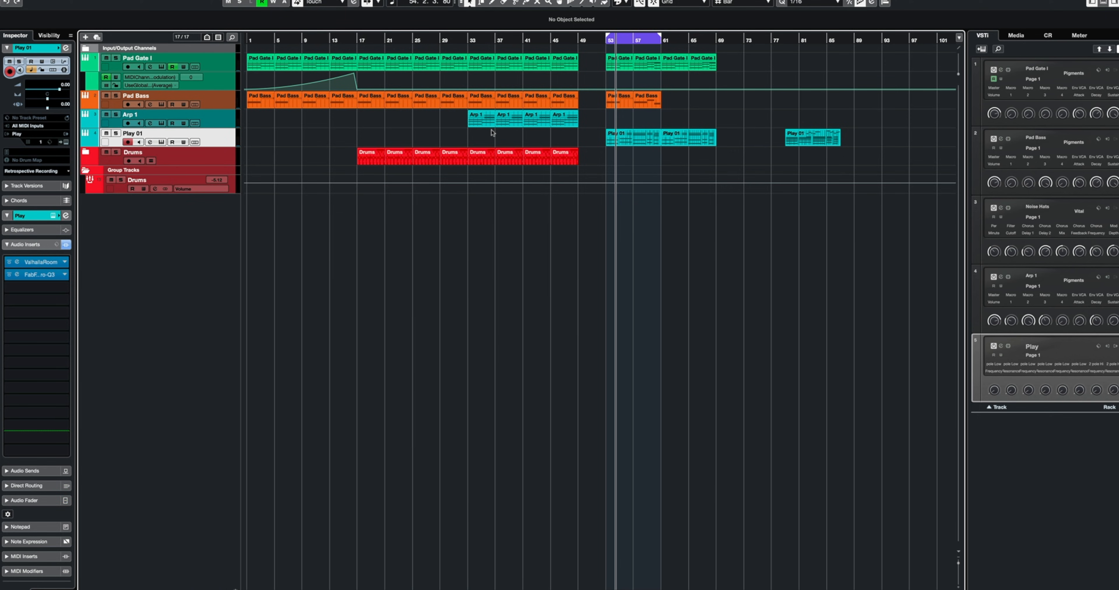
Step: Duplicate the two Pad Bass parts of bars 53 to 61 so the copies start at bar 61, and clear the selection
left_click_drag(722, 151, 620, 98)
key("super+d")
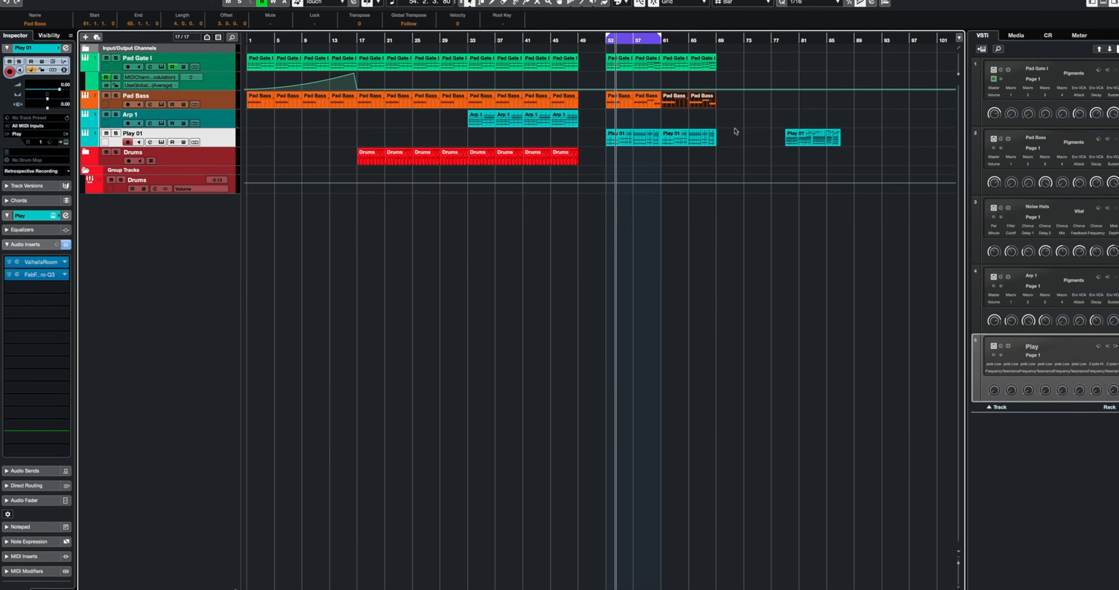
left_click_drag(736, 132, 626, 137)
left_click(709, 117)
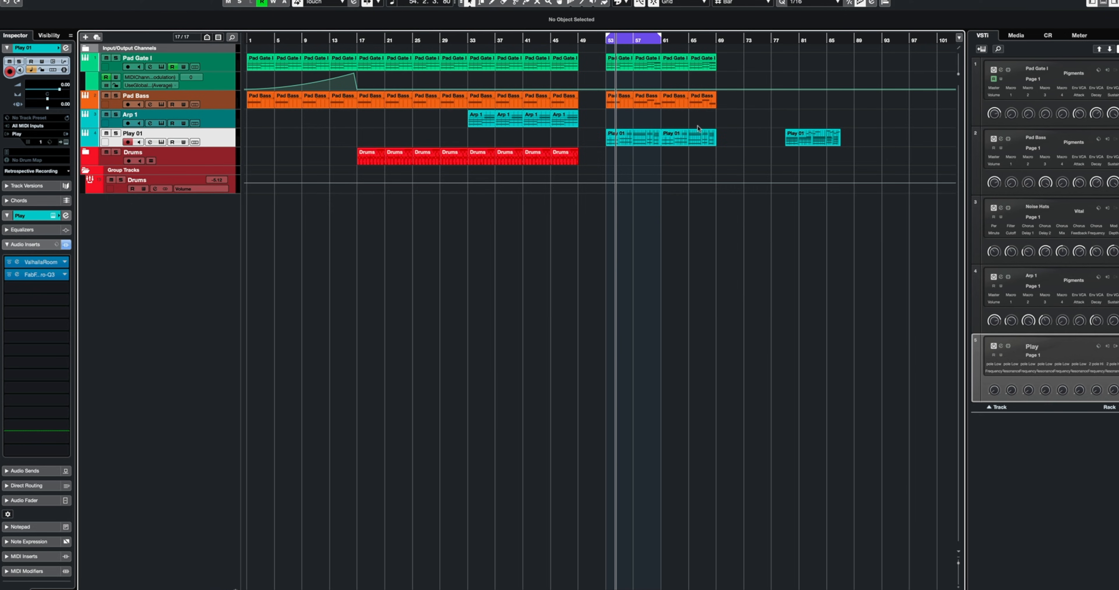
Step: Browse the sample library in the Media file browser, collapsing the Dubstep folder and opening the Vocals folder
left_click(1016, 35)
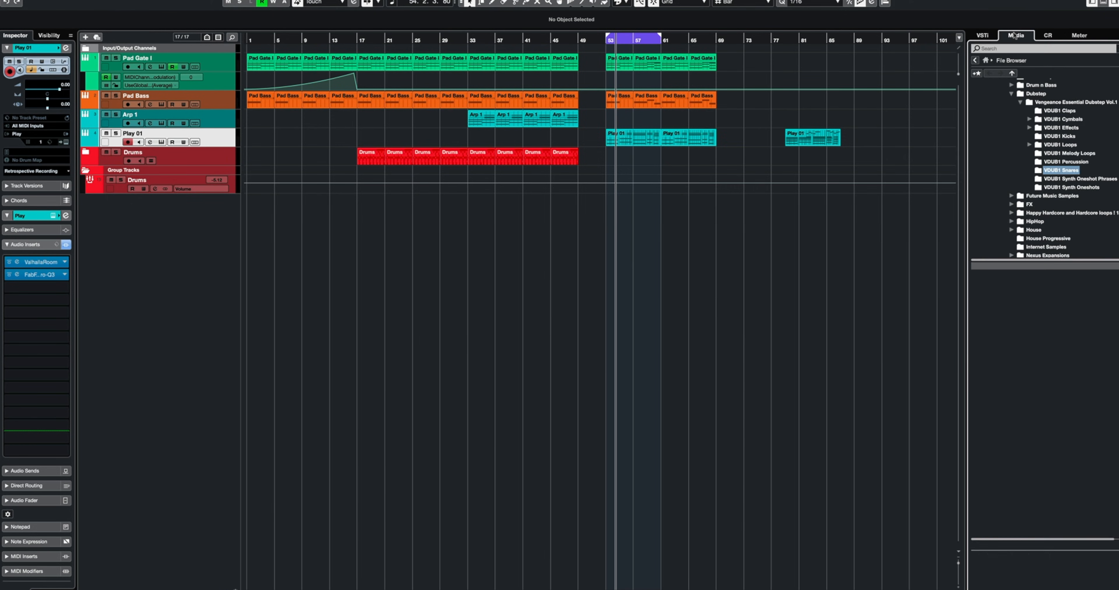
scroll(1017, 159, "up", 3)
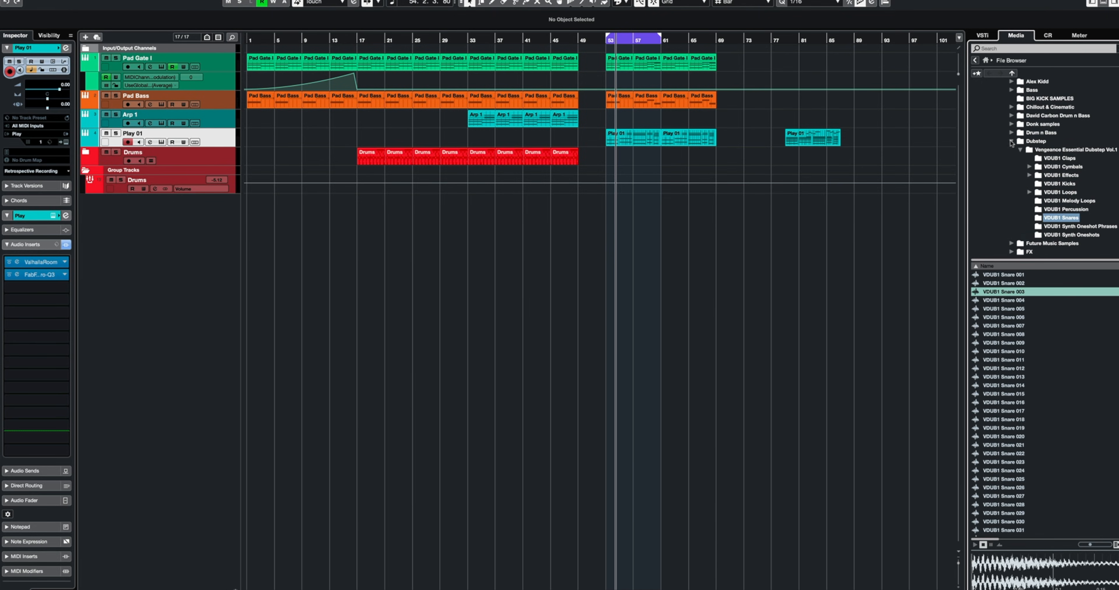
left_click(1012, 142)
left_click(1012, 142)
left_click(1012, 143)
scroll(1021, 212, "down", 2)
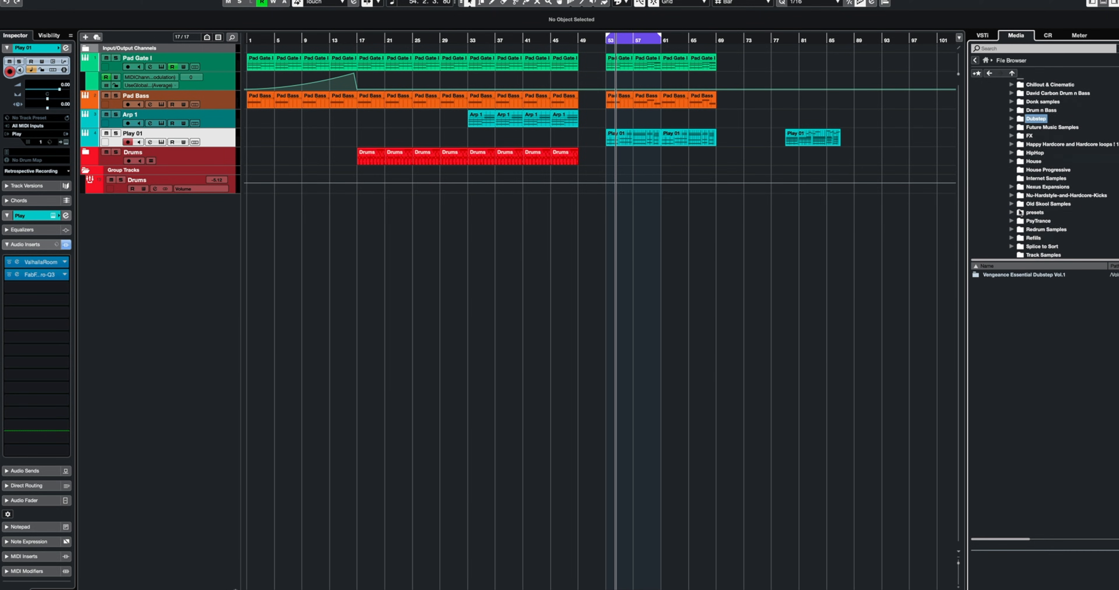
scroll(1021, 213, "down", 3)
scroll(1033, 234, "down", 4)
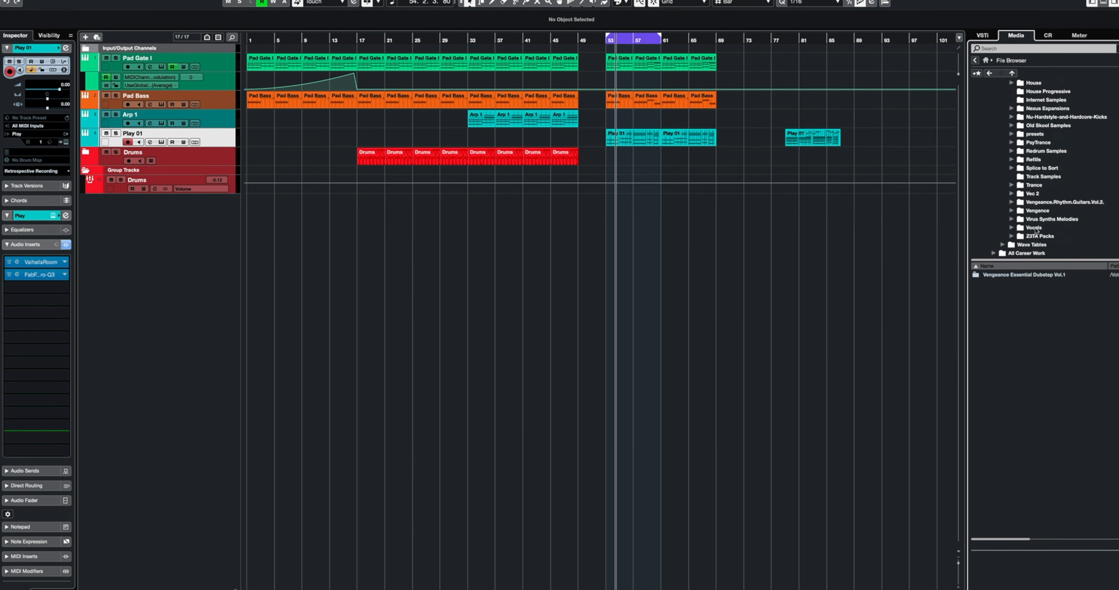
double_click(1034, 214)
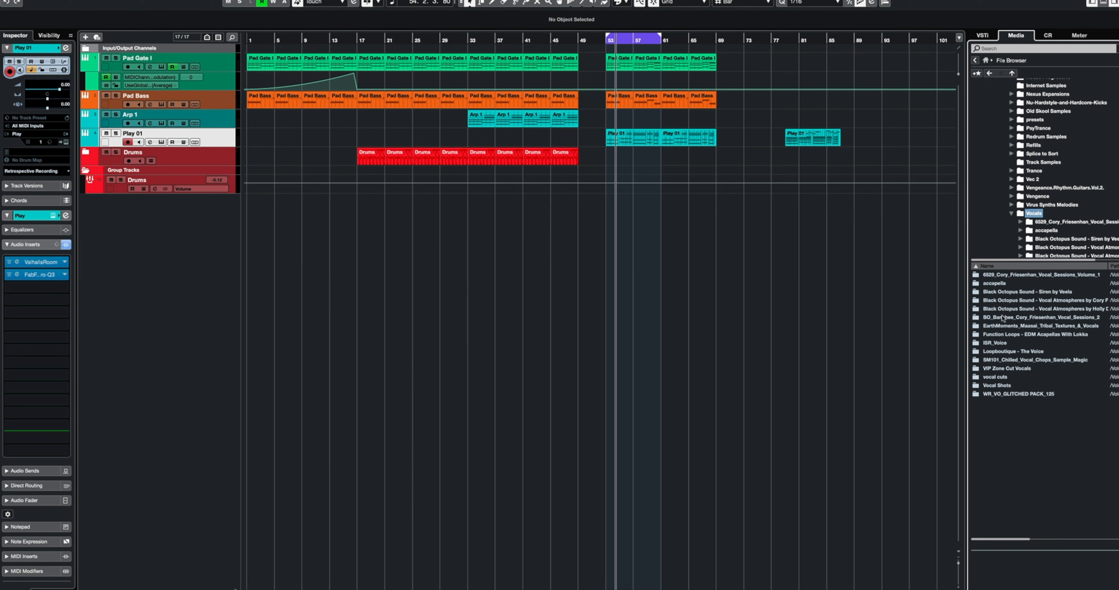
Step: Examine the contents of the BO_Banshee vocal sessions pack and the first Black Octopus Sound Vocal Atmospheres pack
scroll(1051, 186, "down", 15)
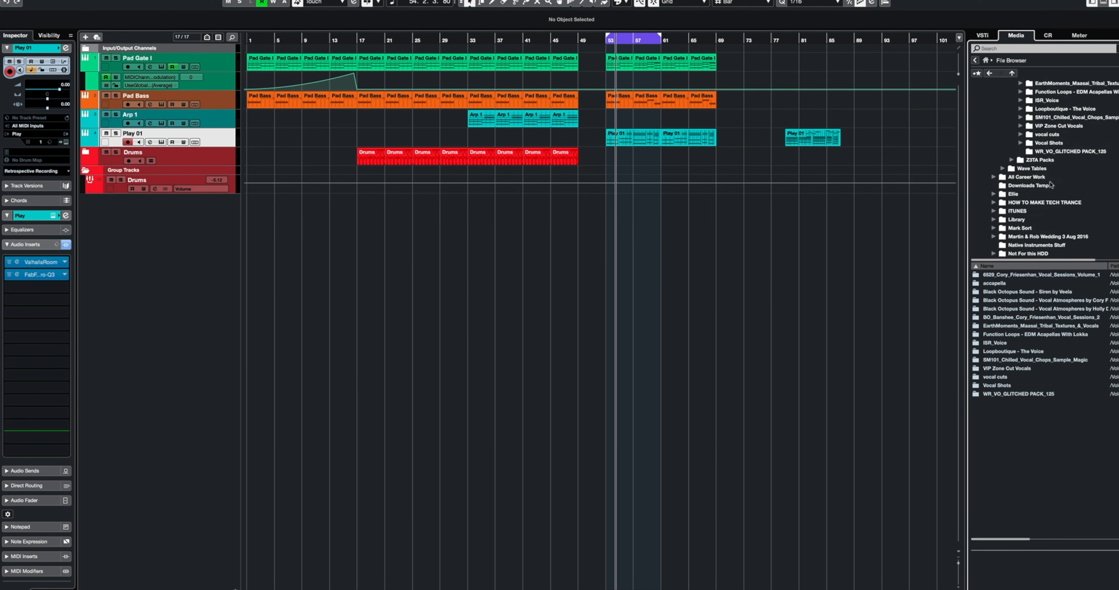
scroll(1051, 183, "up", 8)
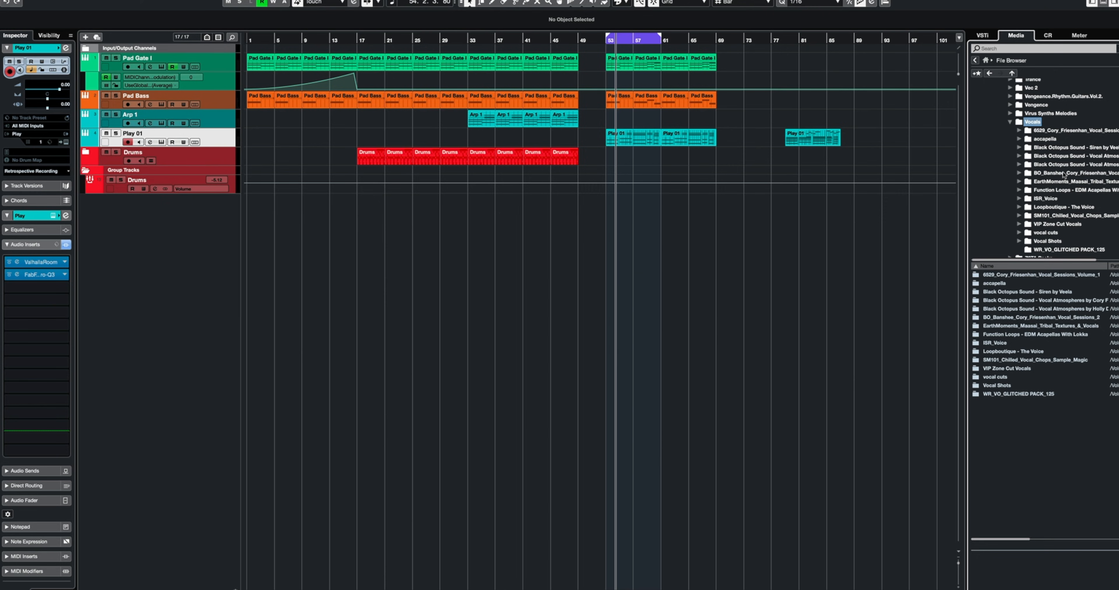
left_click(1064, 174)
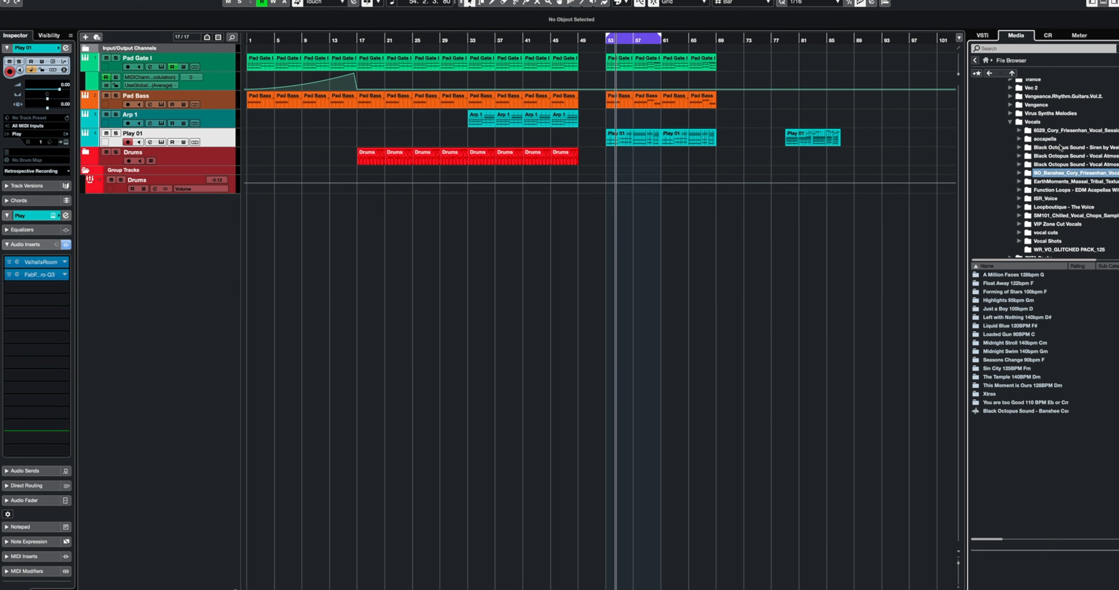
left_click(1070, 157)
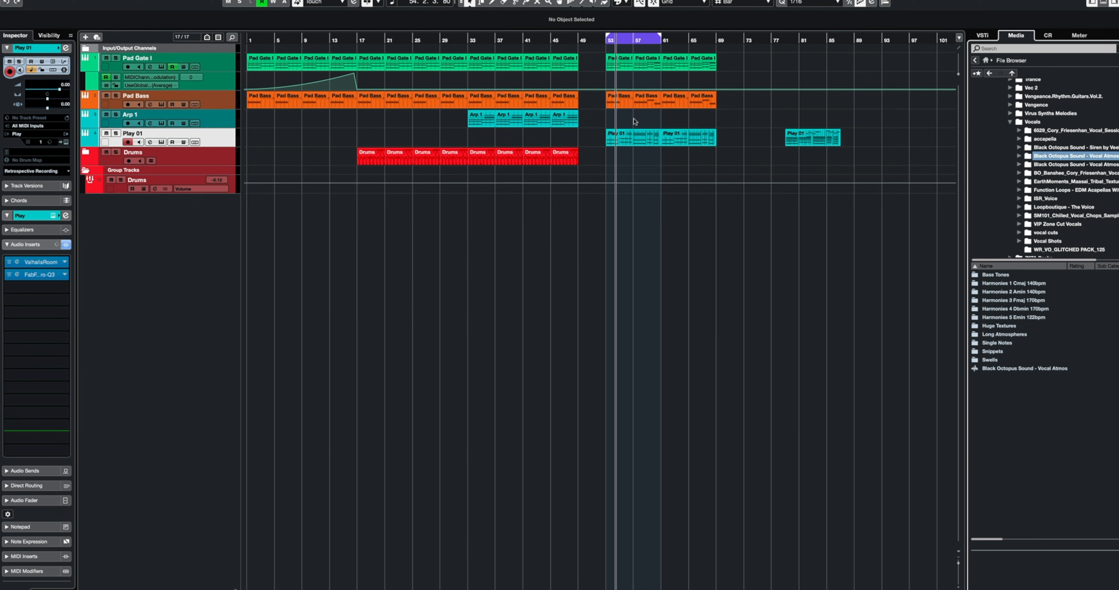
Step: Open the Play 01 part at bar 53 for note editing, color its notes by Scale/Chords and show the Scale Assistant settings
double_click(607, 132)
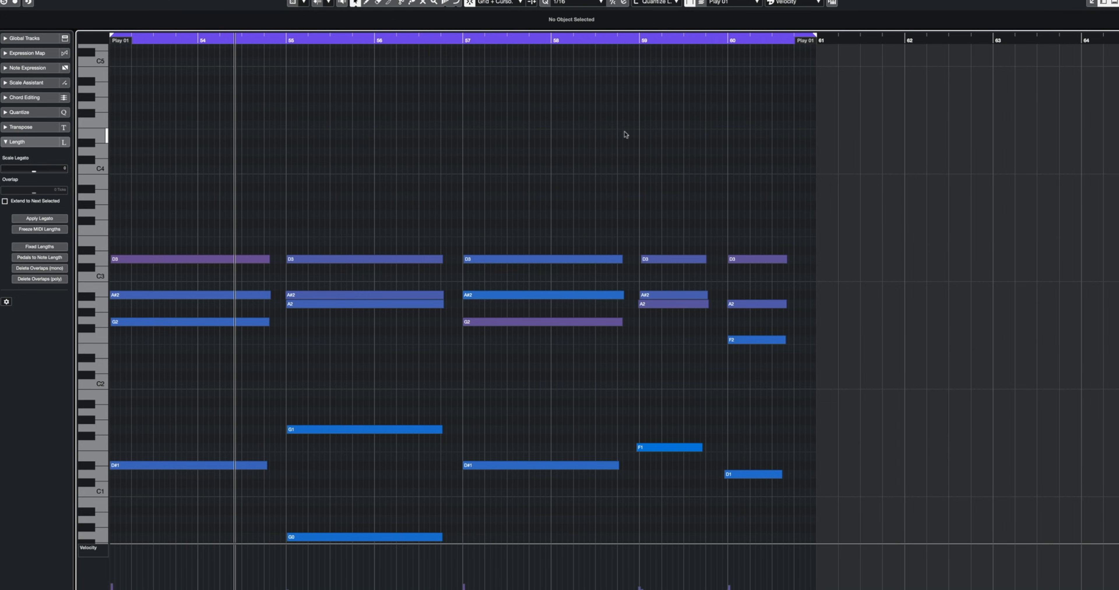
scroll(307, 204, "down", 4)
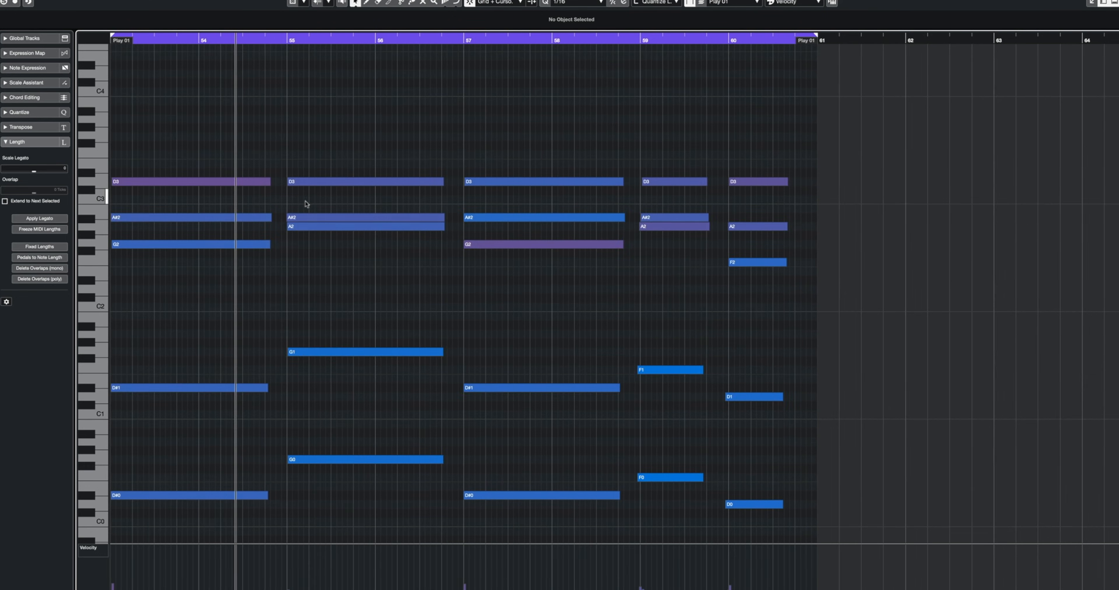
scroll(305, 201, "left", 3)
scroll(305, 200, "down", 2)
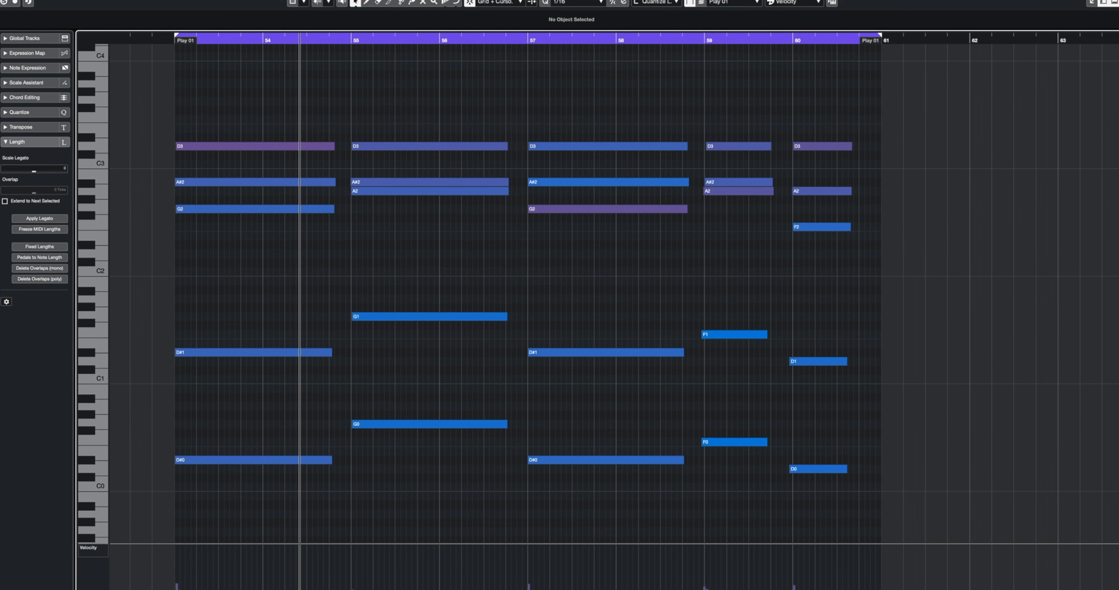
left_click(808, 1)
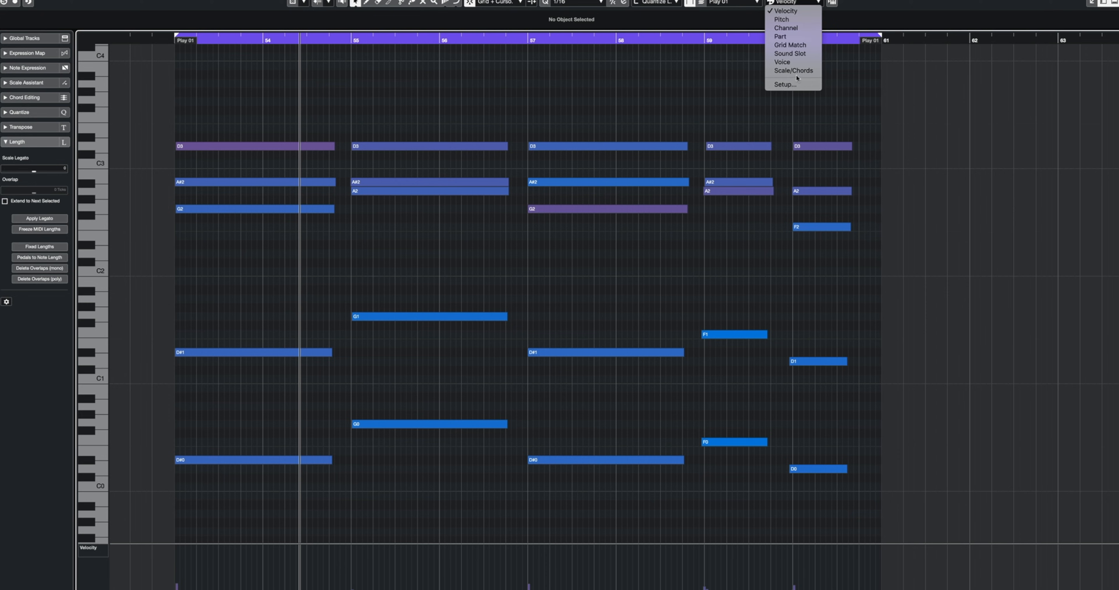
left_click(790, 71)
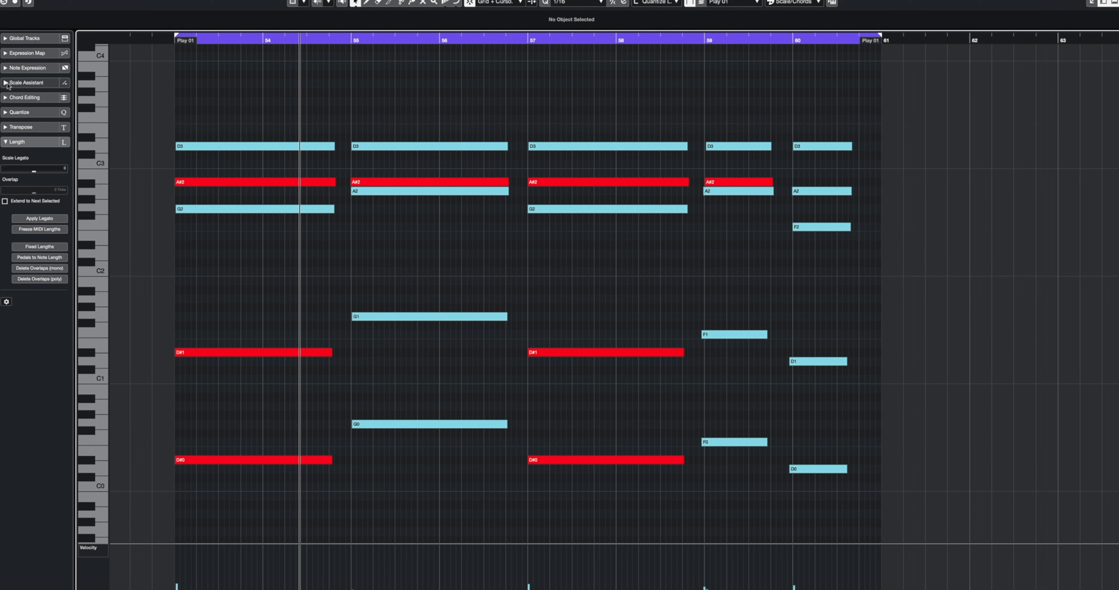
left_click(6, 83)
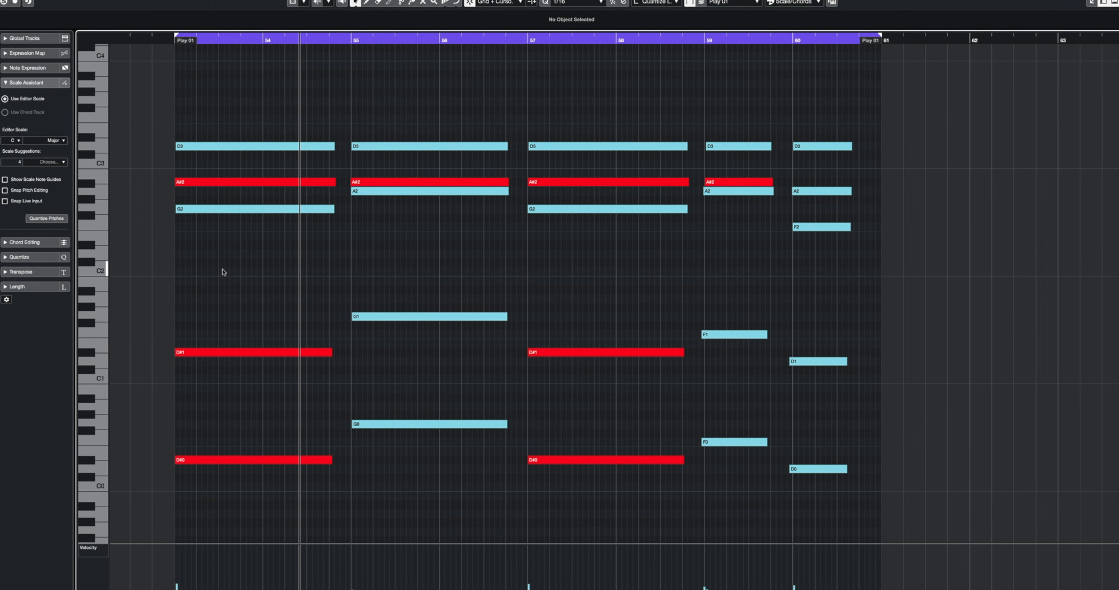
Step: Select the low notes at bars 55 and 53 in turn, and try E Aeolian (nat. min.) as the editor scale
left_click_drag(402, 278, 391, 499)
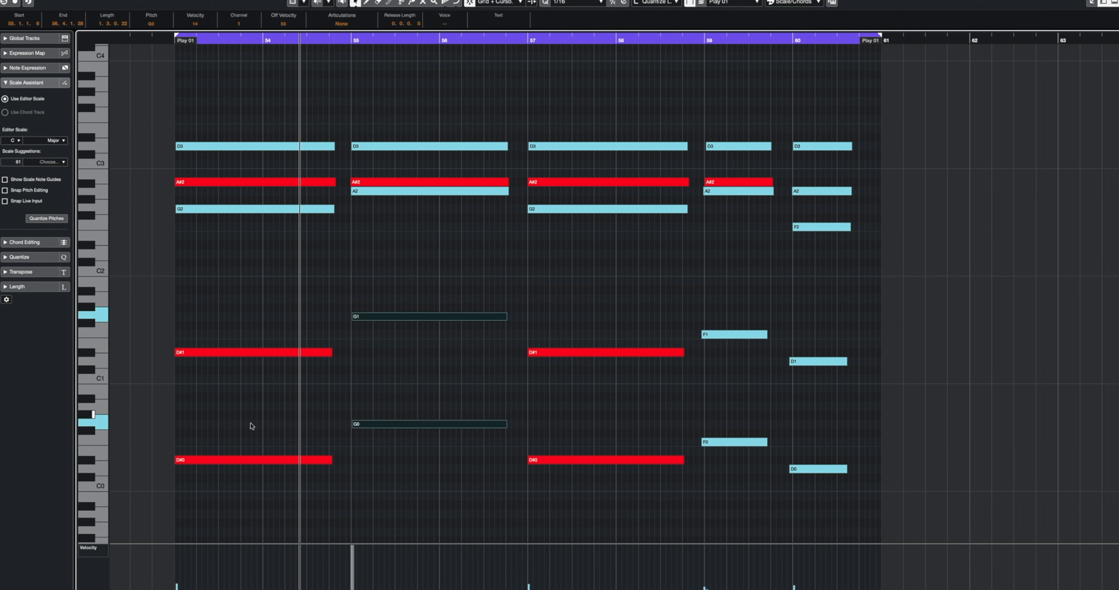
left_click(182, 460)
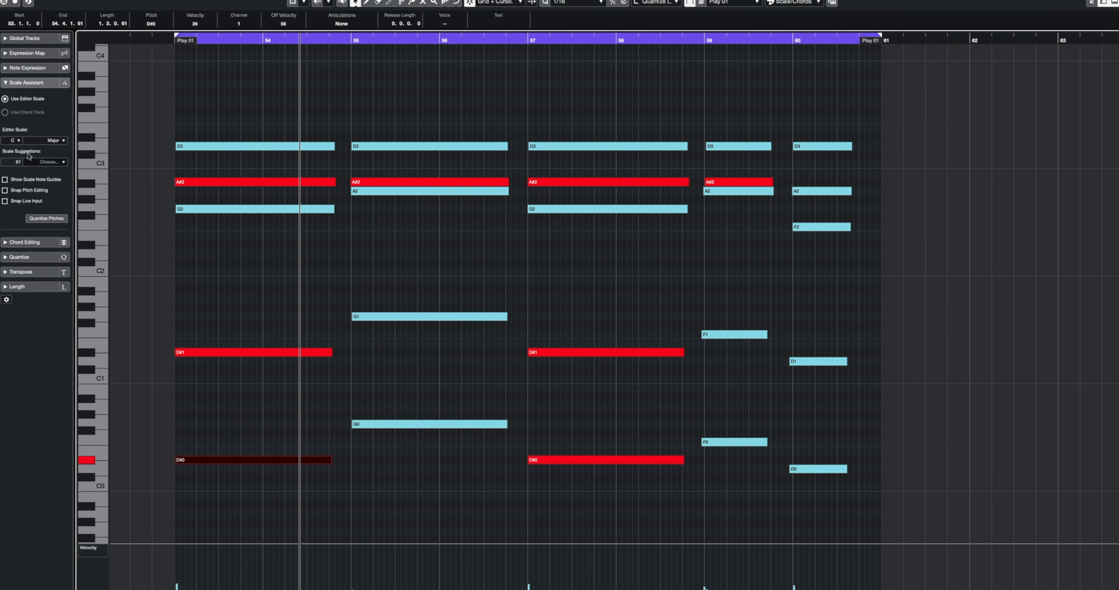
left_click(18, 141)
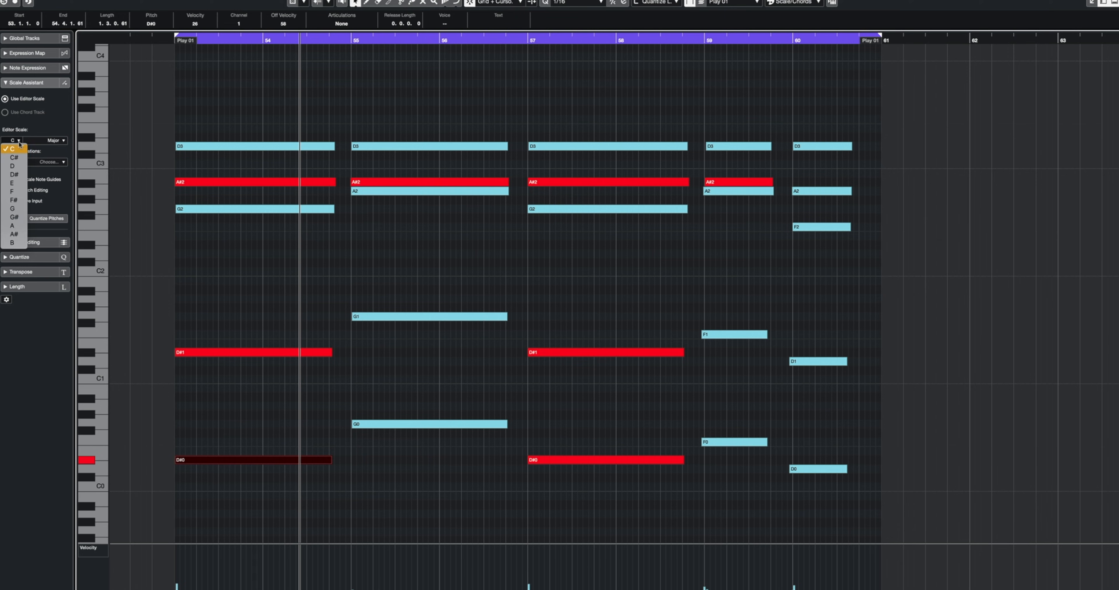
left_click(12, 183)
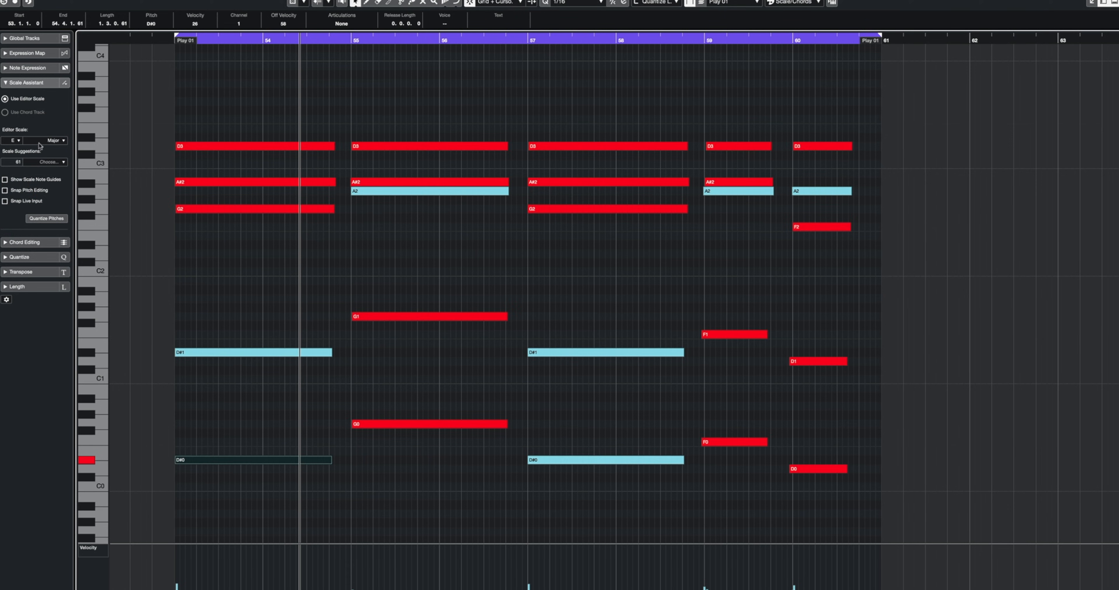
left_click(49, 141)
left_click(51, 160)
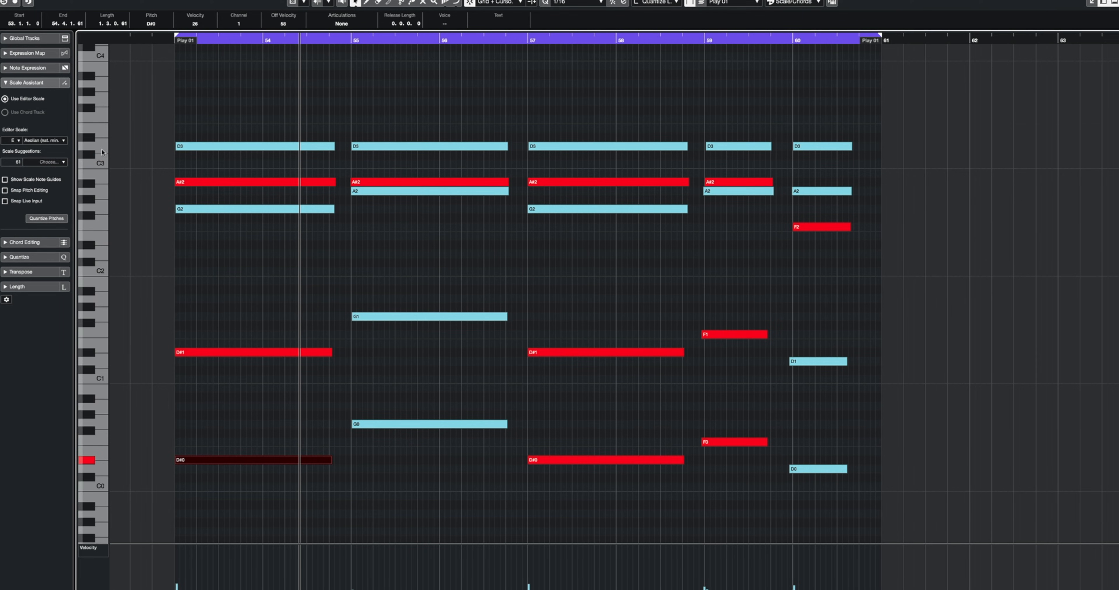
Step: Try C Aeolian (nat. min.) as the editor scale, and go back to E Aeolian
left_click(7, 141)
left_click(14, 115)
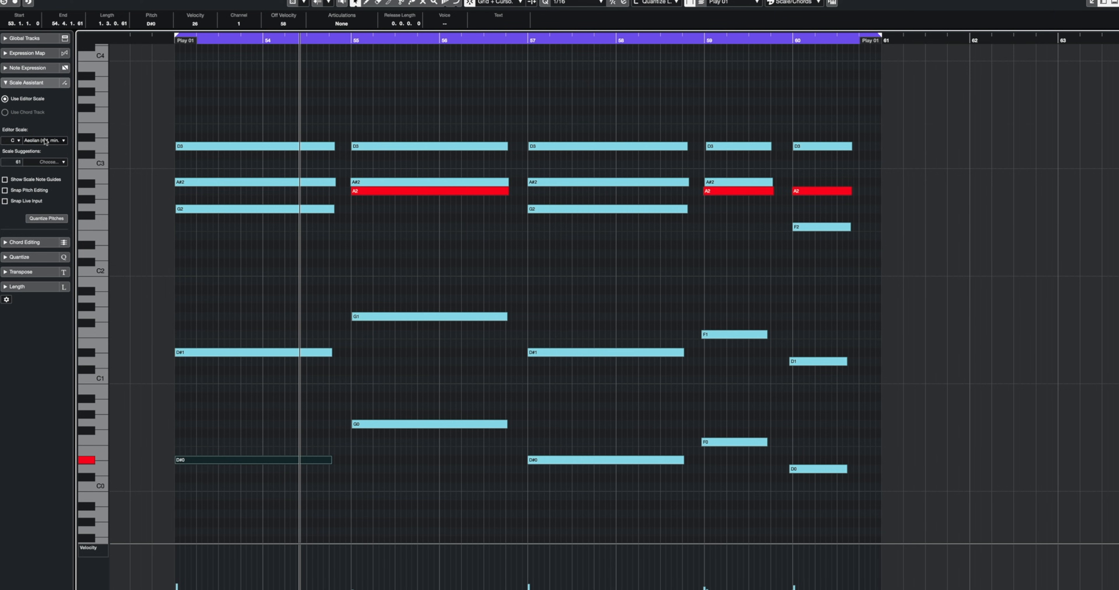
left_click(47, 142)
left_click(41, 149)
left_click(48, 142)
left_click(43, 158)
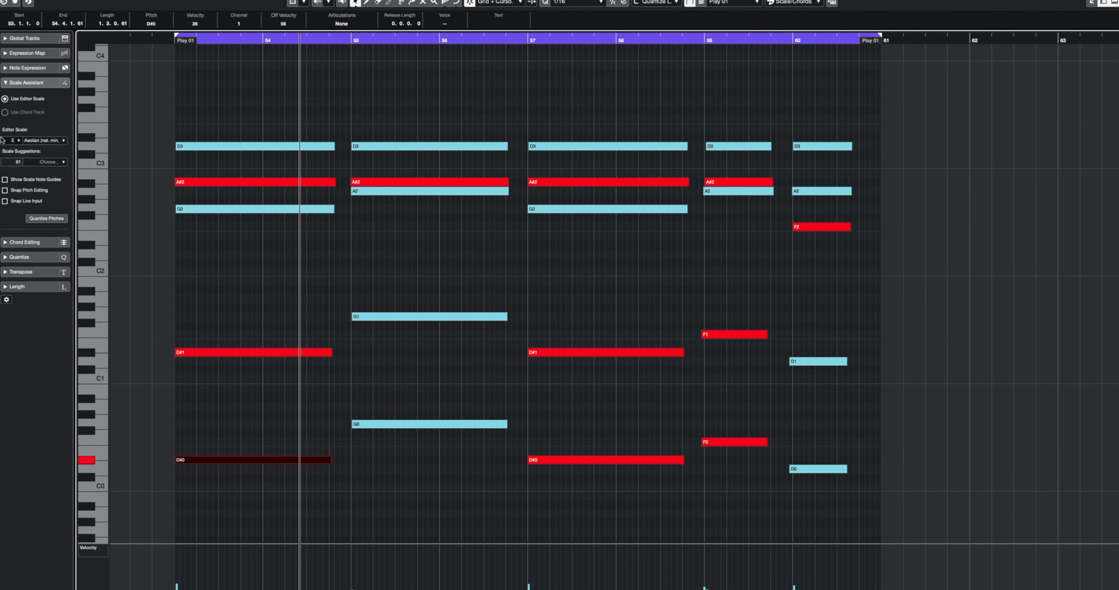
Step: Set the editor scale to G with the Aeolian (nat. min.) scale type
left_click(3, 140)
left_click(13, 174)
left_click(48, 140)
left_click(53, 157)
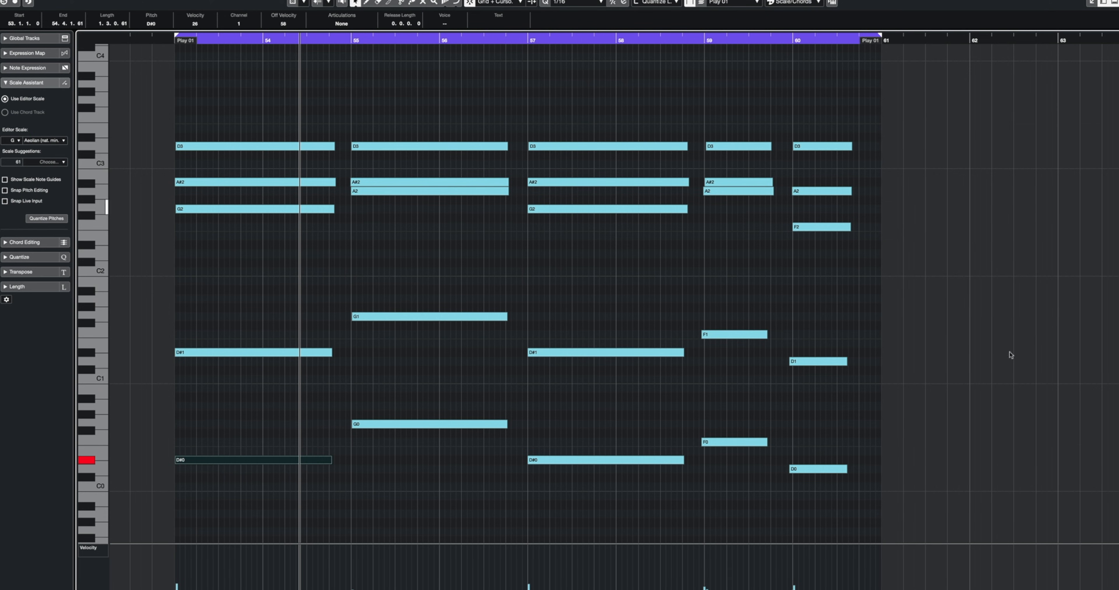
Step: Check the low note pairs at bars 53 and 55 by selecting them in turn, and clear the selection
left_click(273, 454)
left_click_drag(203, 326, 241, 500)
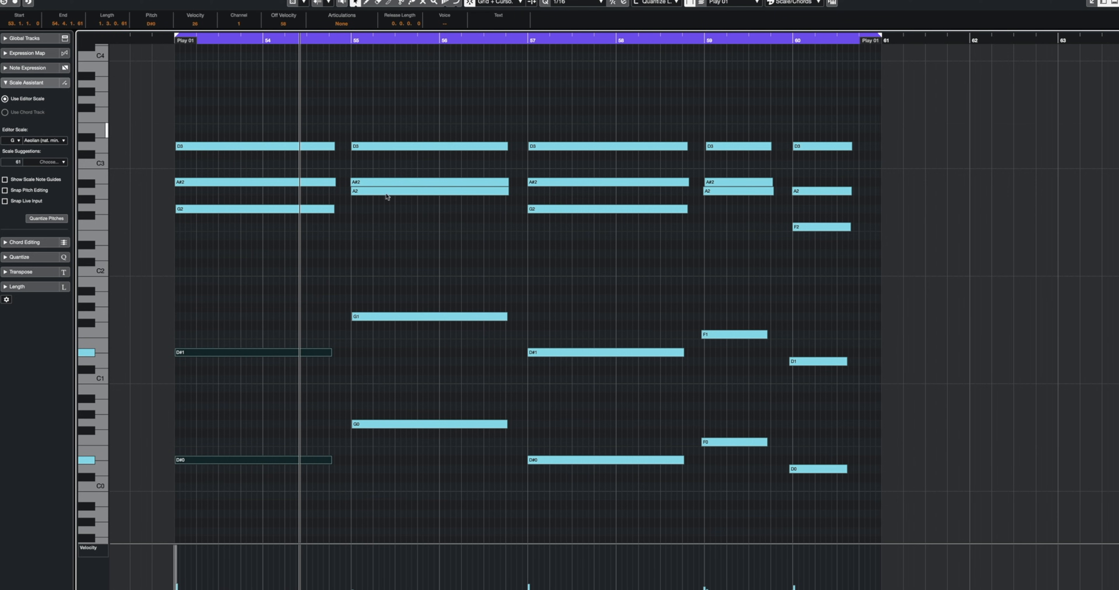
left_click_drag(383, 274, 442, 511)
left_click(406, 71)
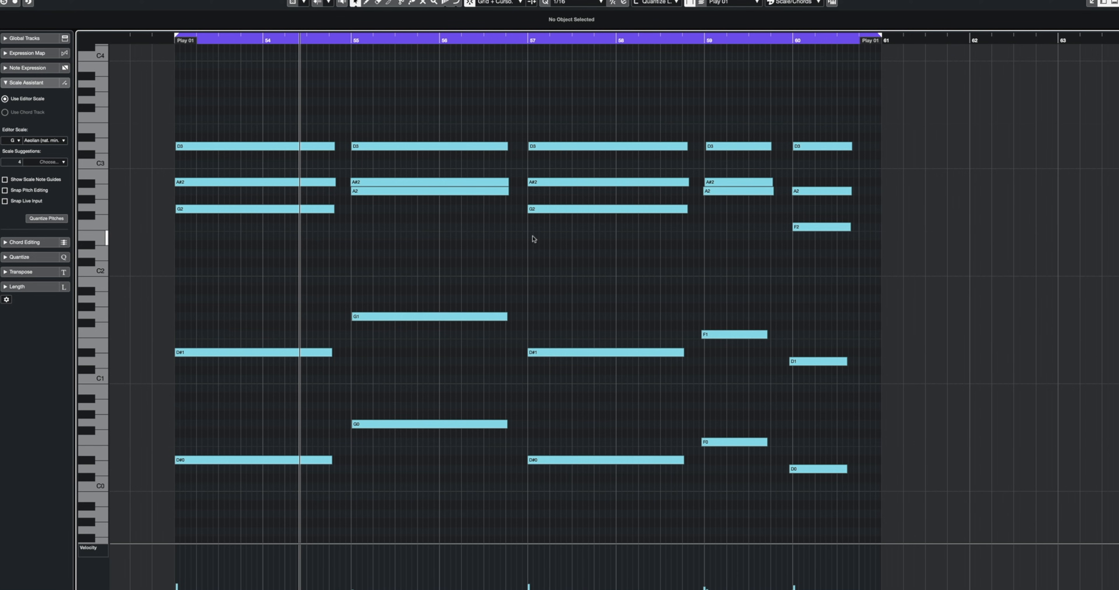
Step: Examine the chord and bass notes across the Play 01 part from bar 53, and close the note editor
scroll(537, 242, "up", 5)
scroll(538, 244, "up", 6)
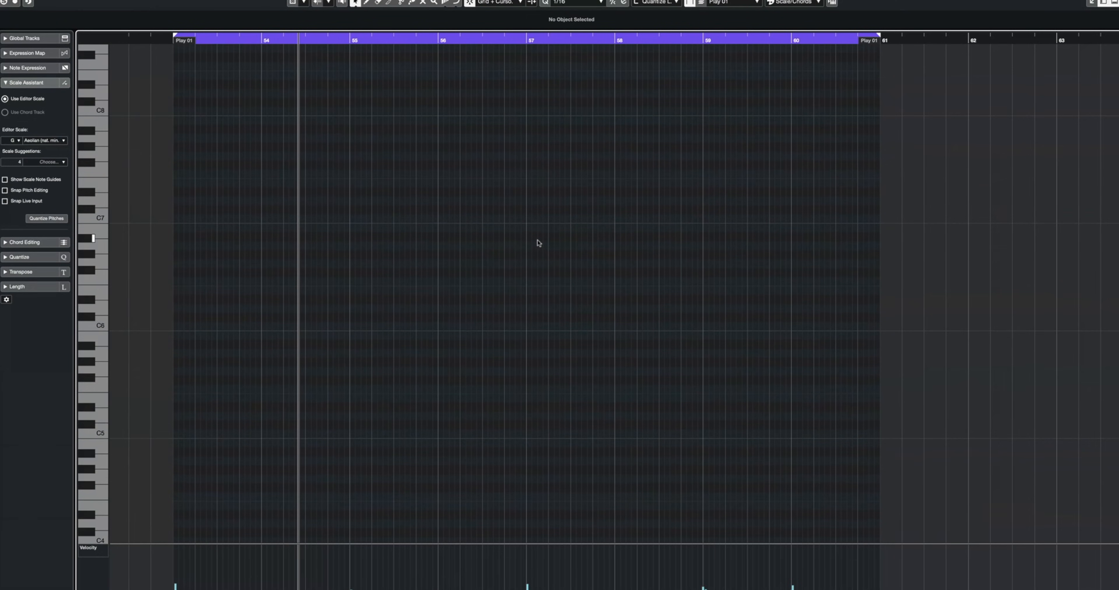
scroll(538, 243, "down", 11)
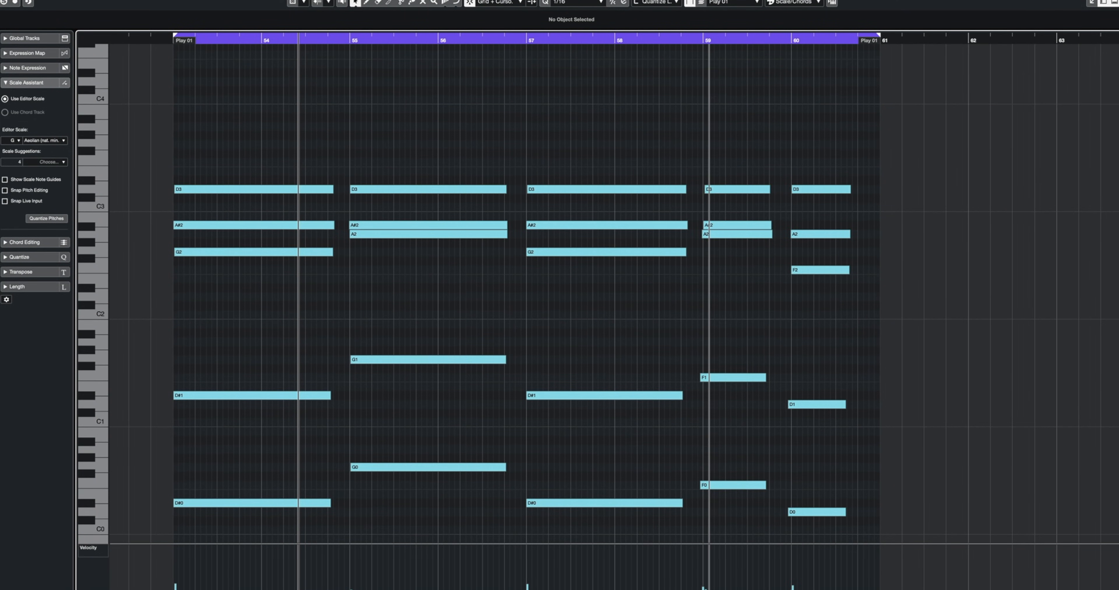
left_click(355, 3)
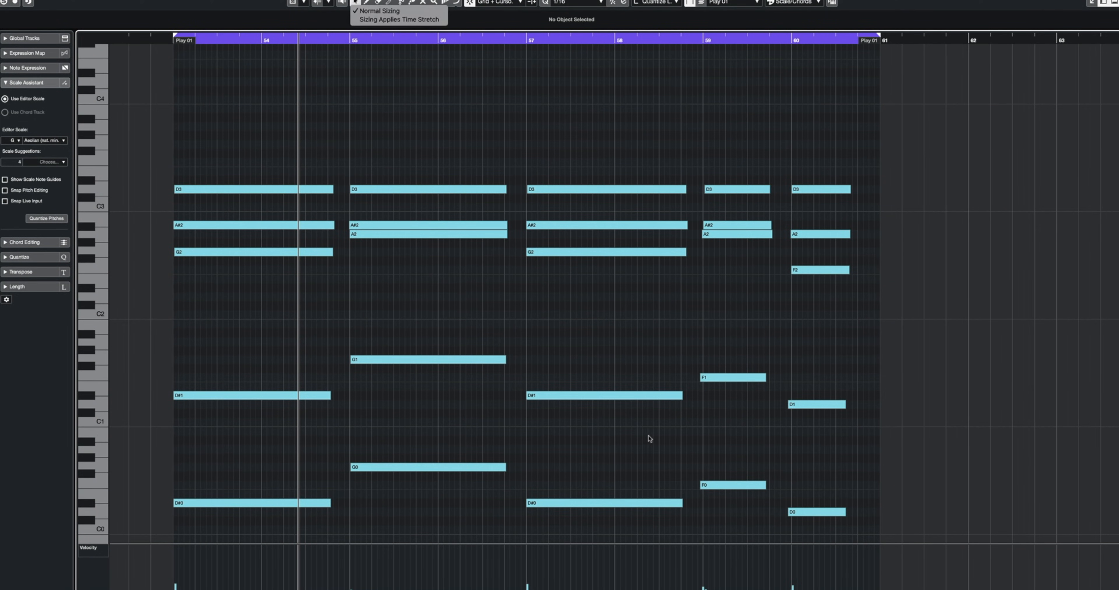
key("h")
key("h")
key("h")
key("h")
key("h")
key("h")
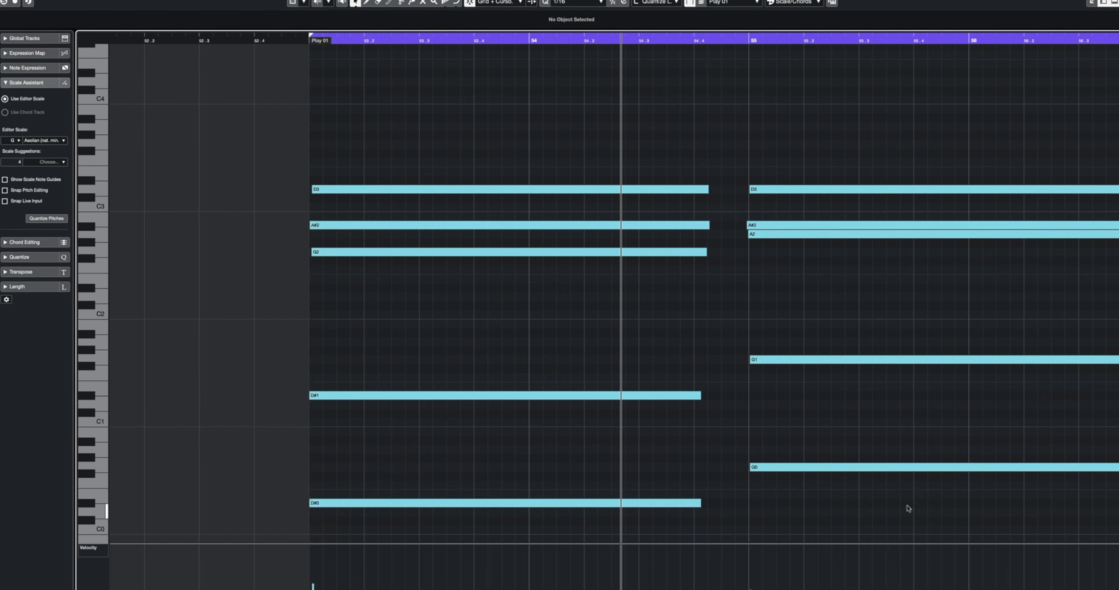
scroll(924, 494, "right", 5)
scroll(924, 494, "right", 3)
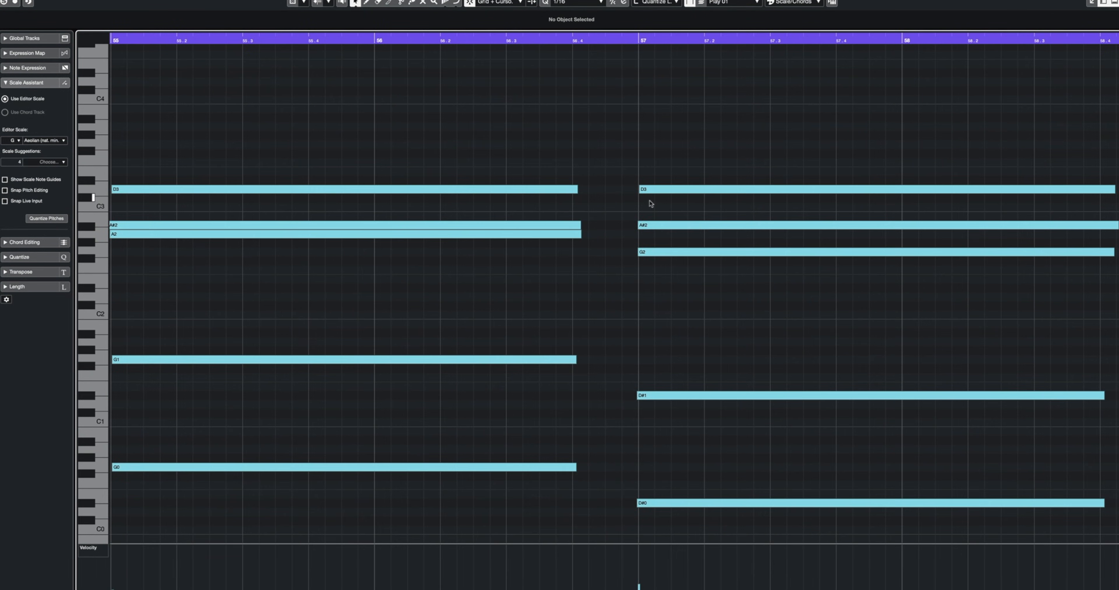
key("h")
scroll(677, 451, "down", 2)
scroll(677, 450, "left", 2)
left_click(671, 534)
key("space")
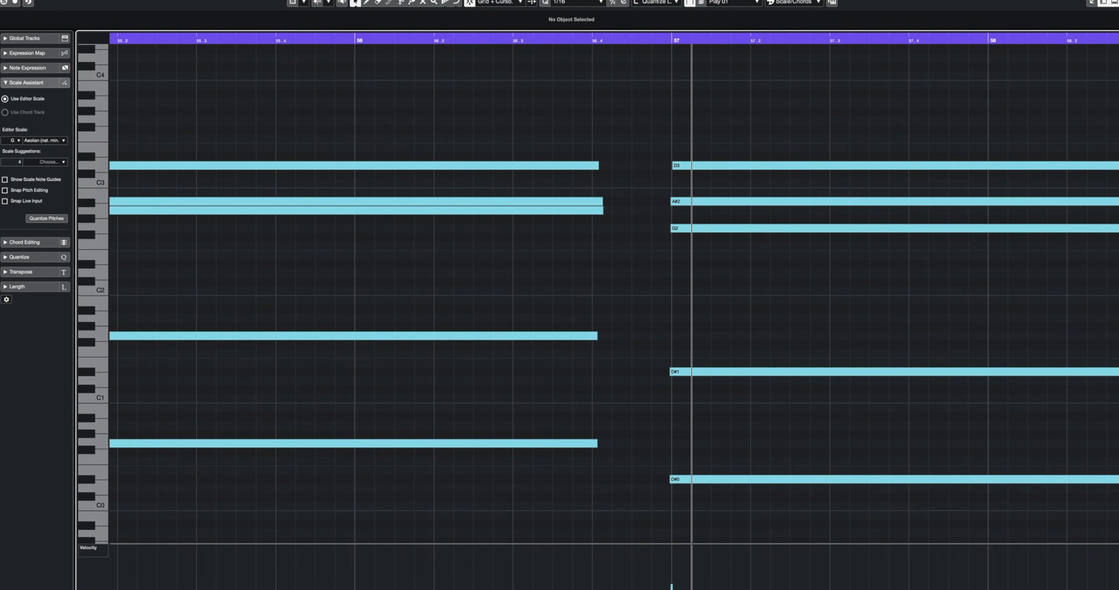
key("g")
key("g")
key("space")
key("g")
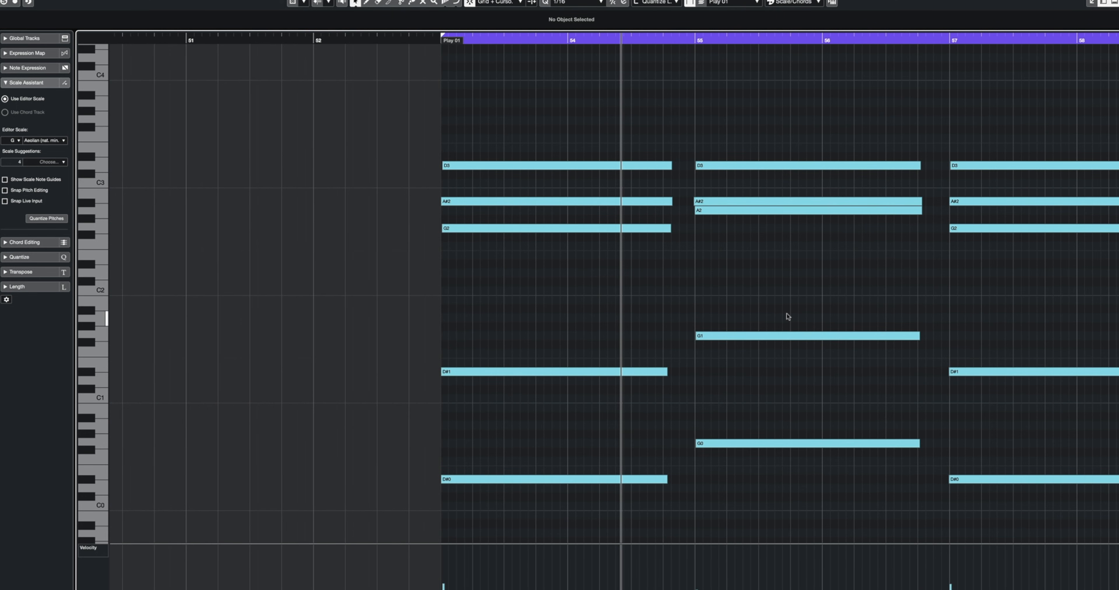
key("Return")
left_click(670, 196)
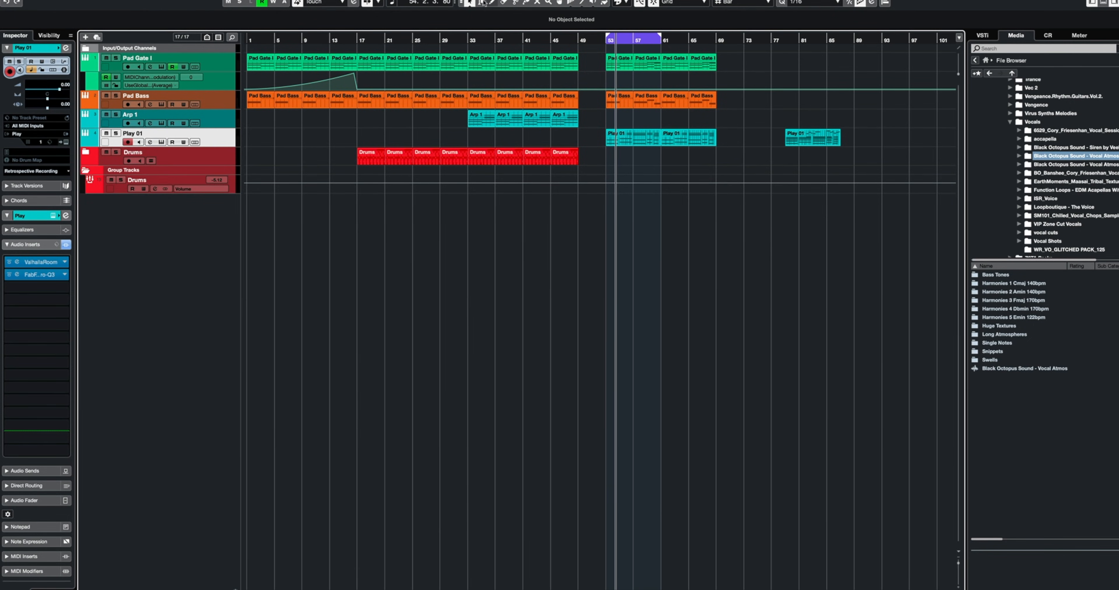
Step: Return the project cursor to bar 53 and browse the Huge Textures and Long Atmospheres vocal sample folders for G minor files
key("KP_1")
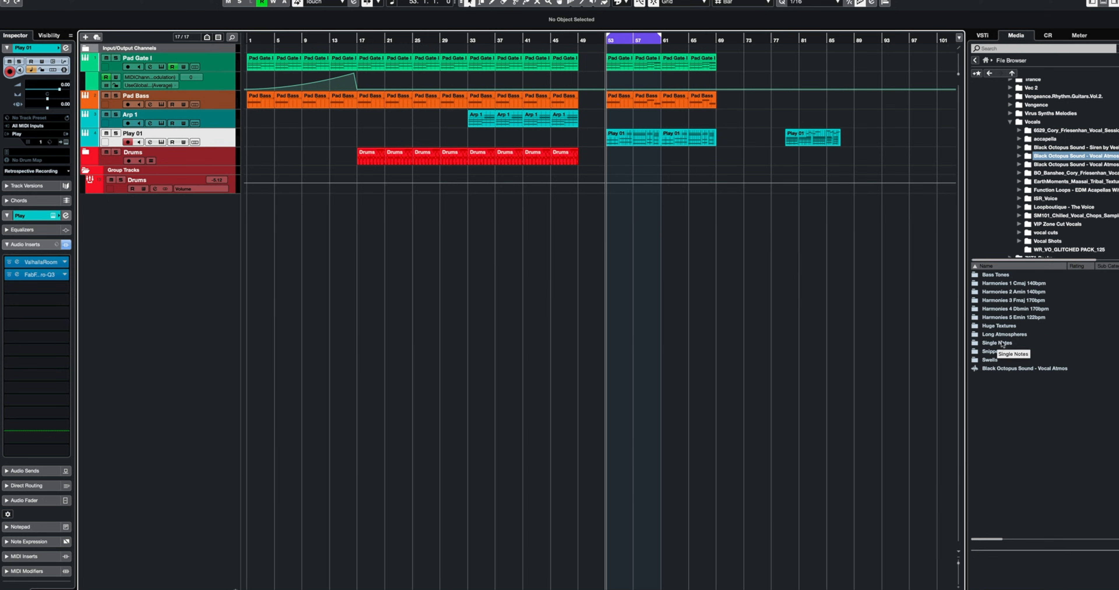
double_click(996, 328)
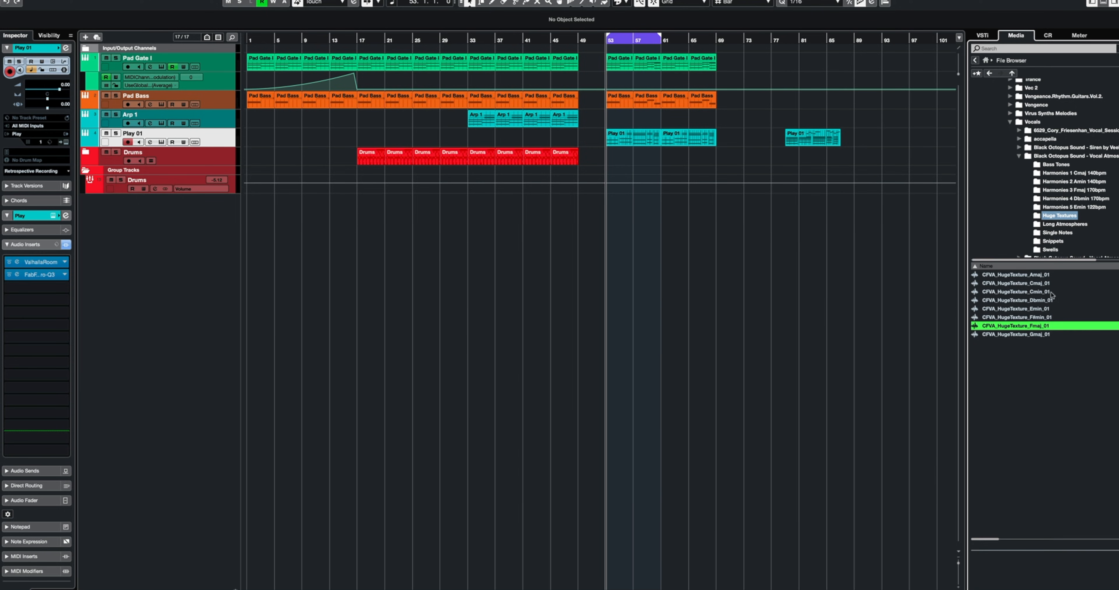
left_click(1069, 224)
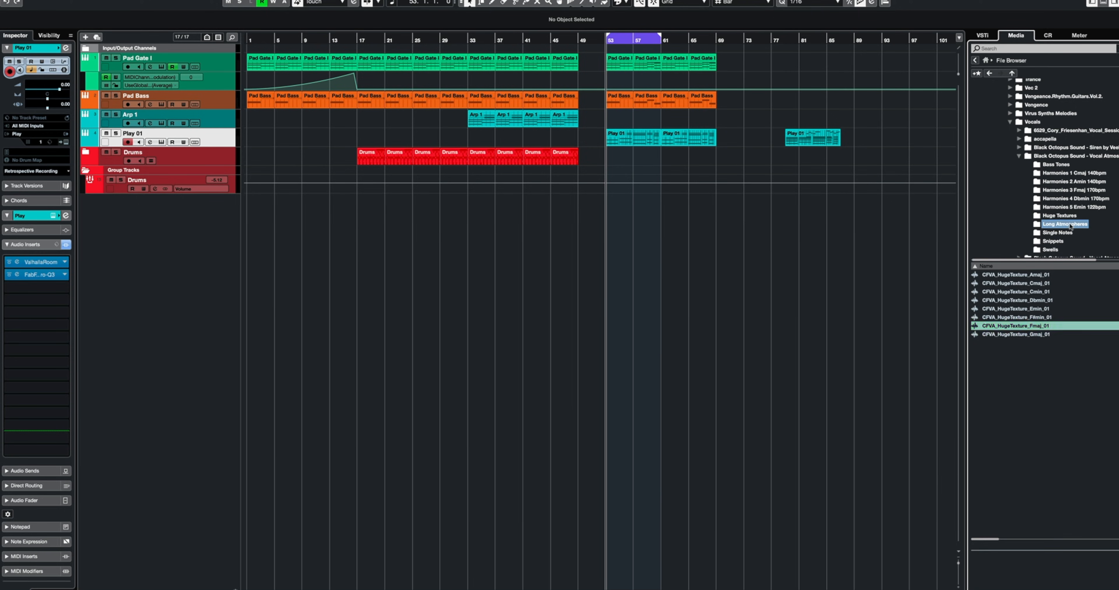
scroll(1028, 355, "down", 10)
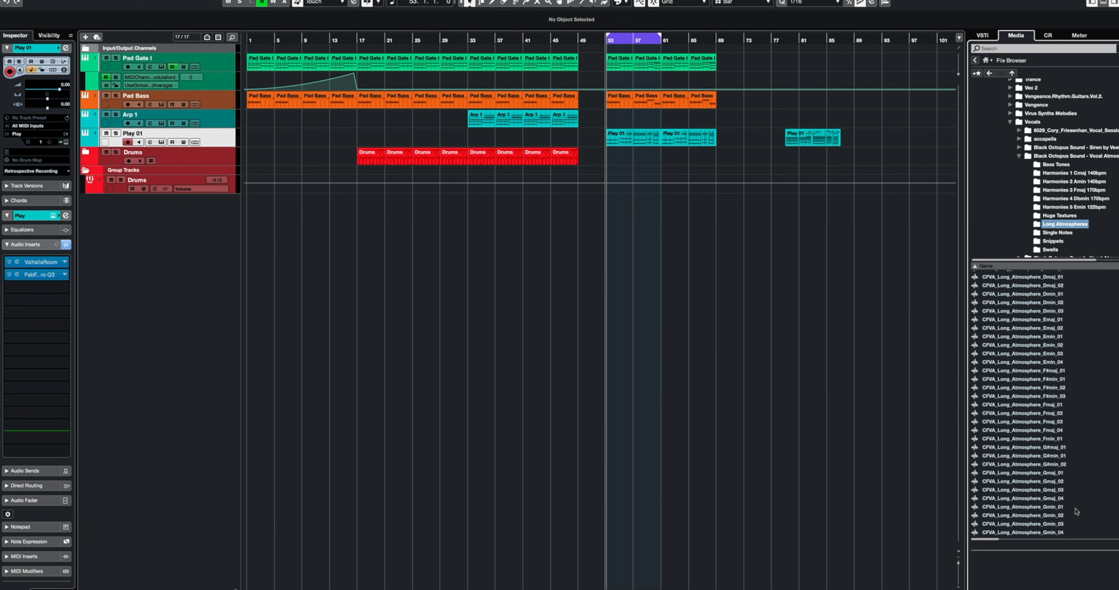
Step: Audition CFVA_Long_Atmosphere_Gmin_01 to Gmin_04, and place CFVA_Long_Atmosphere_Gmin_03 on a new audio track at bar 53
left_click(1054, 509)
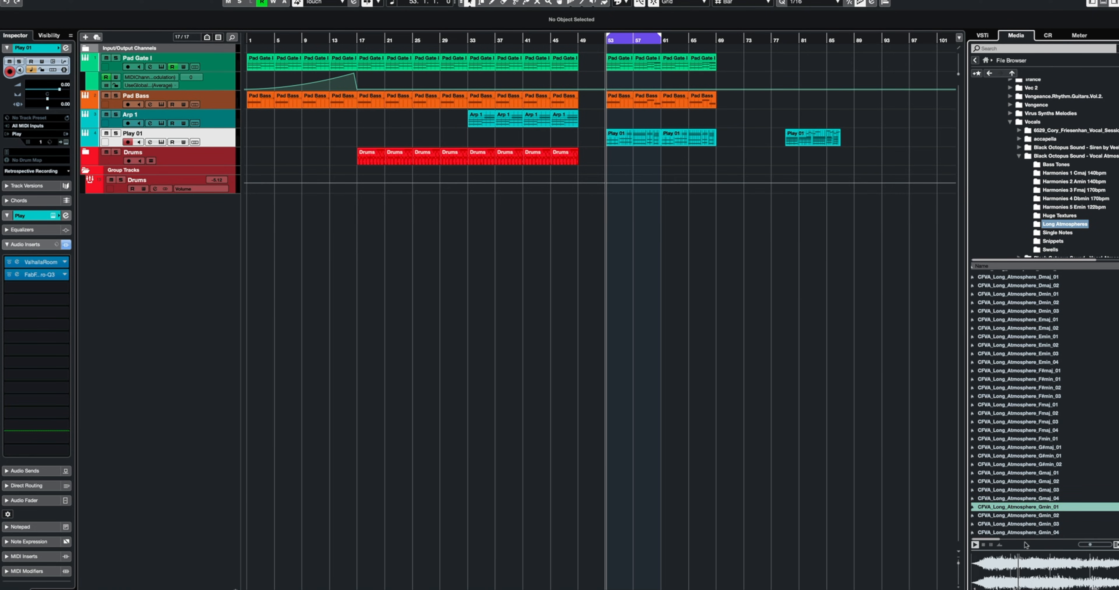
left_click(1035, 517)
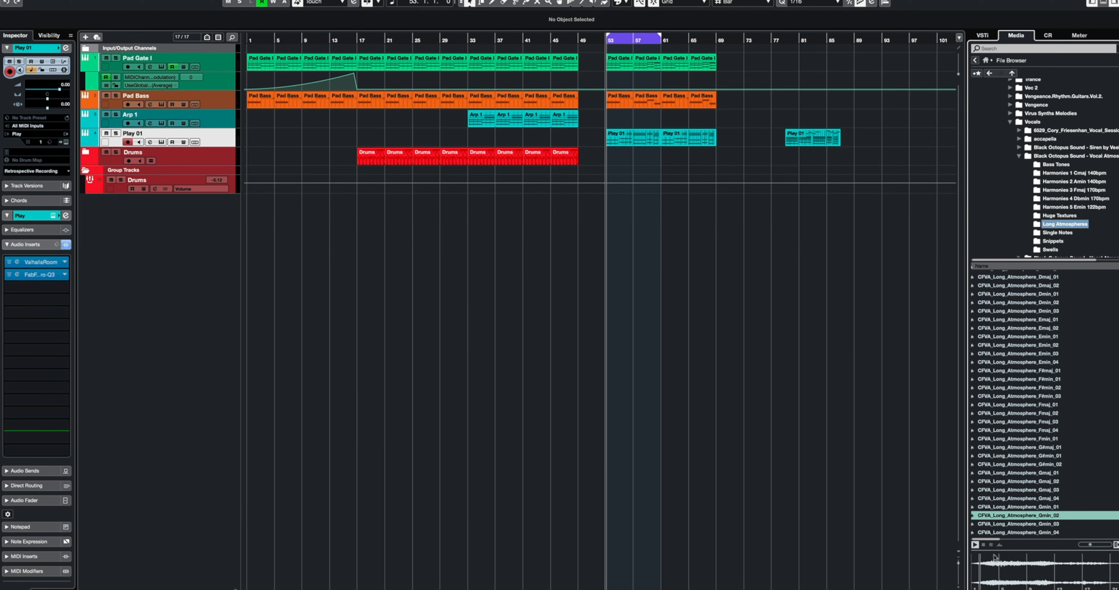
left_click(1012, 524)
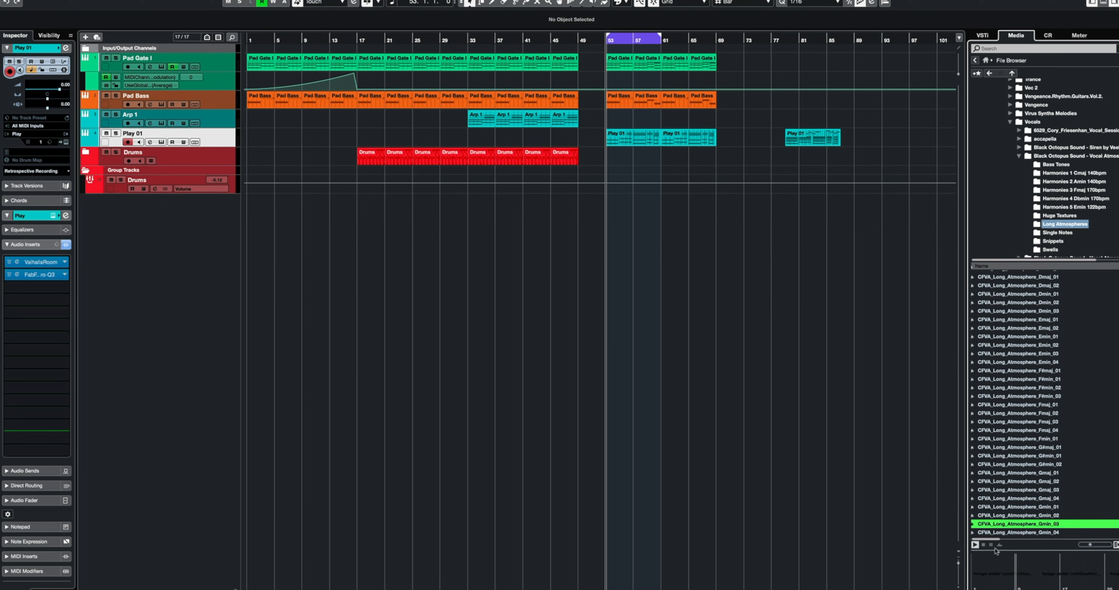
left_click(1036, 533)
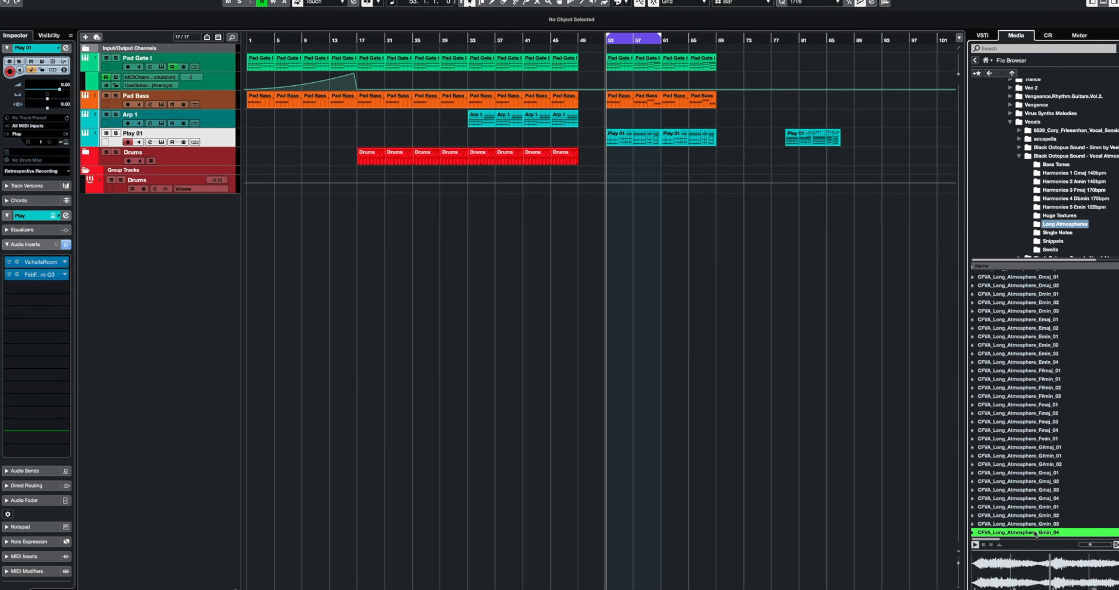
left_click(1036, 525)
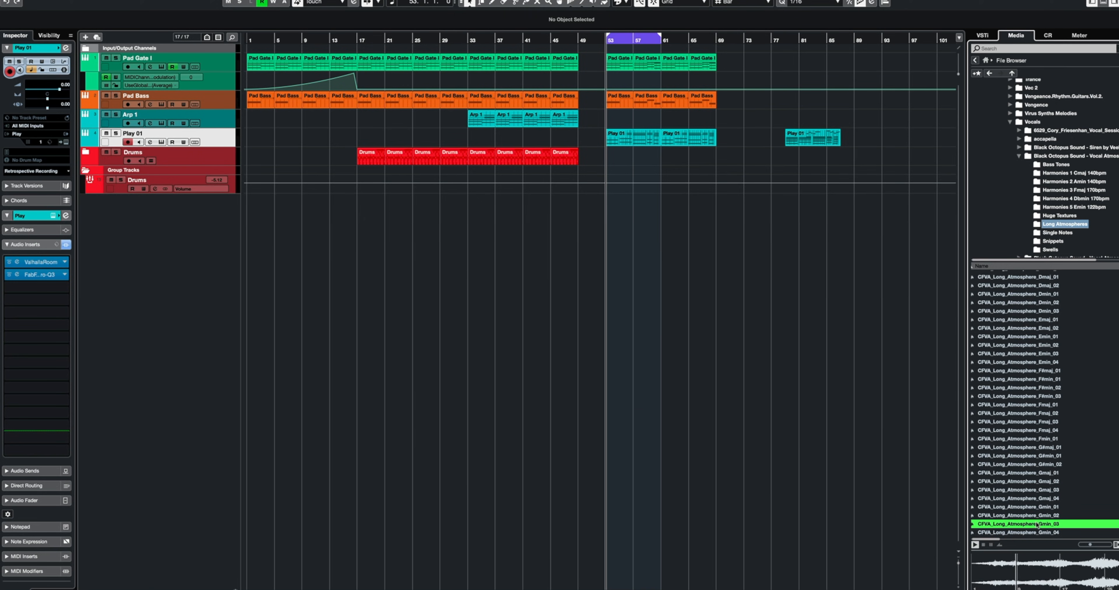
left_click_drag(1036, 525, 608, 206)
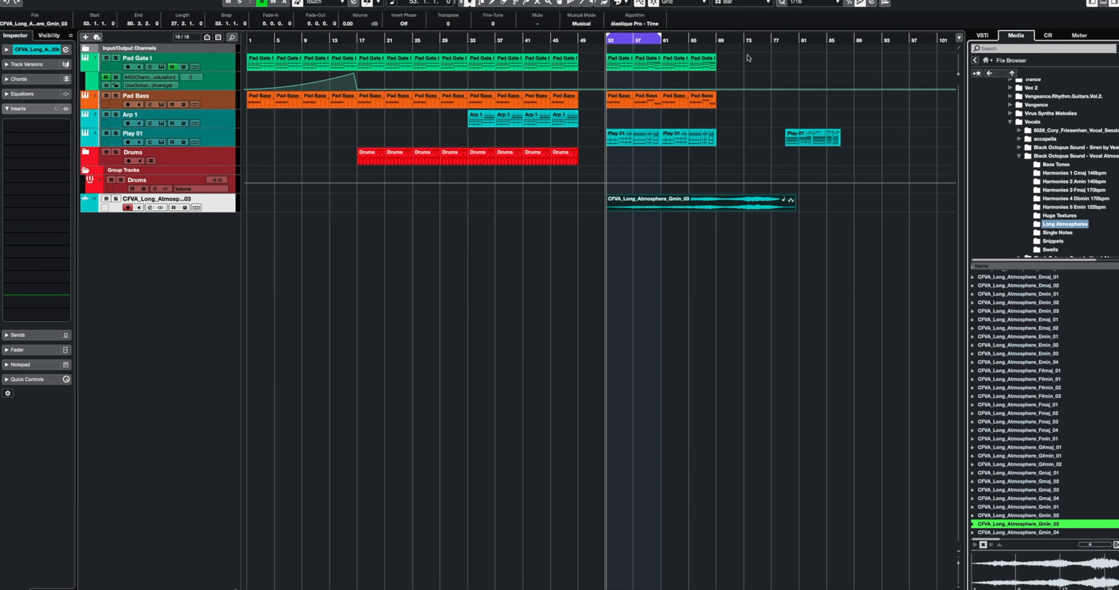
Step: Duplicate the pad, bass and Play 01 parts of bars 53 to 69 up to bar 85, and move the spare Play 01 part to bar 89
left_click_drag(749, 57, 614, 134)
key("ctrl+d")
left_click_drag(837, 138, 907, 138)
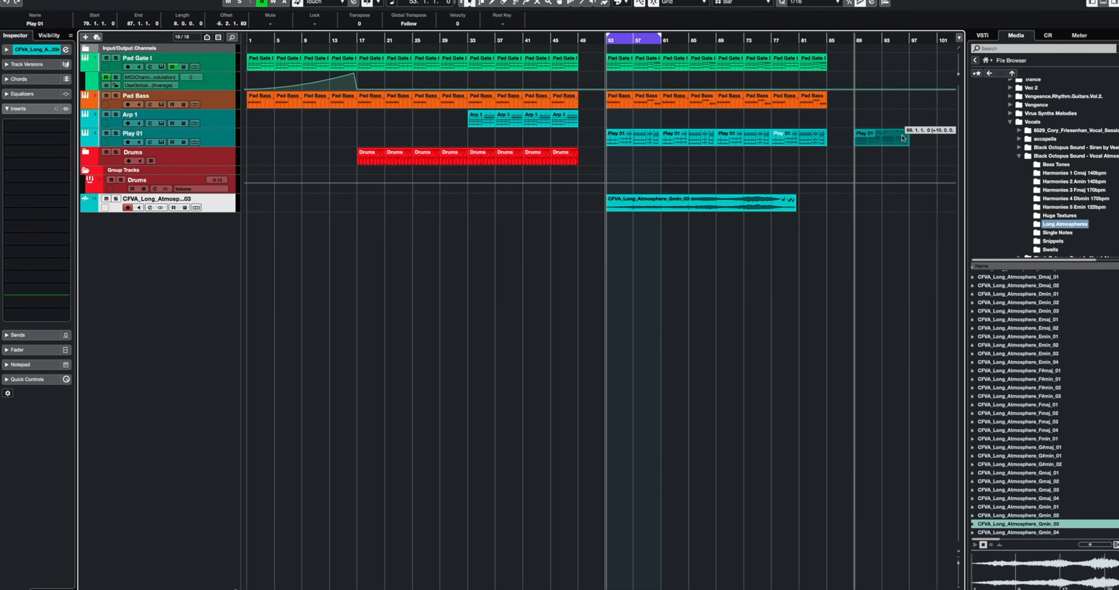
left_click(675, 211)
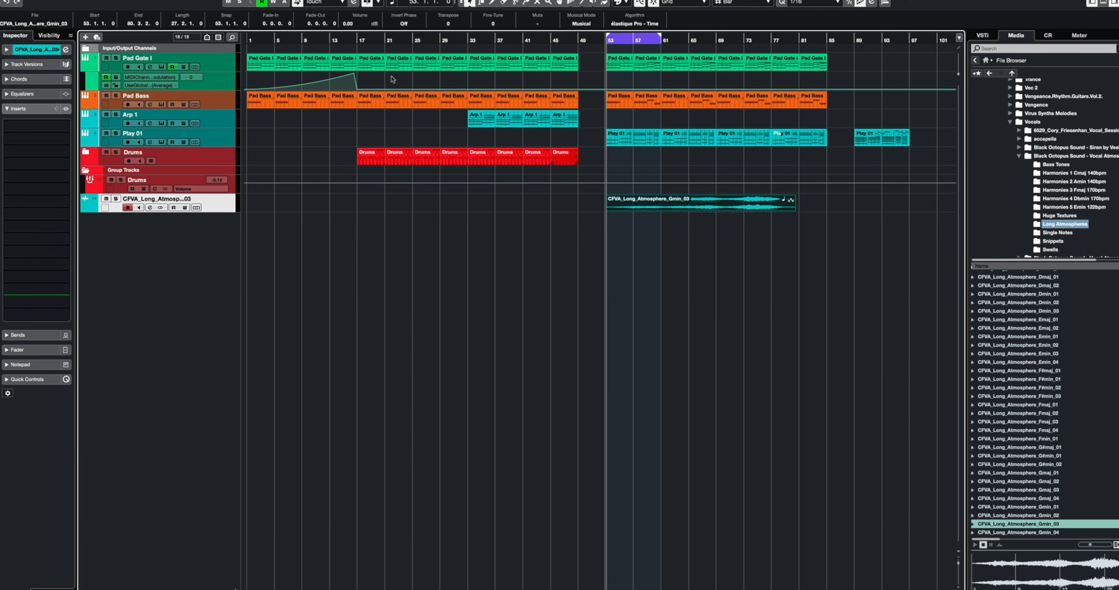
left_click(271, 0)
left_click(282, 0)
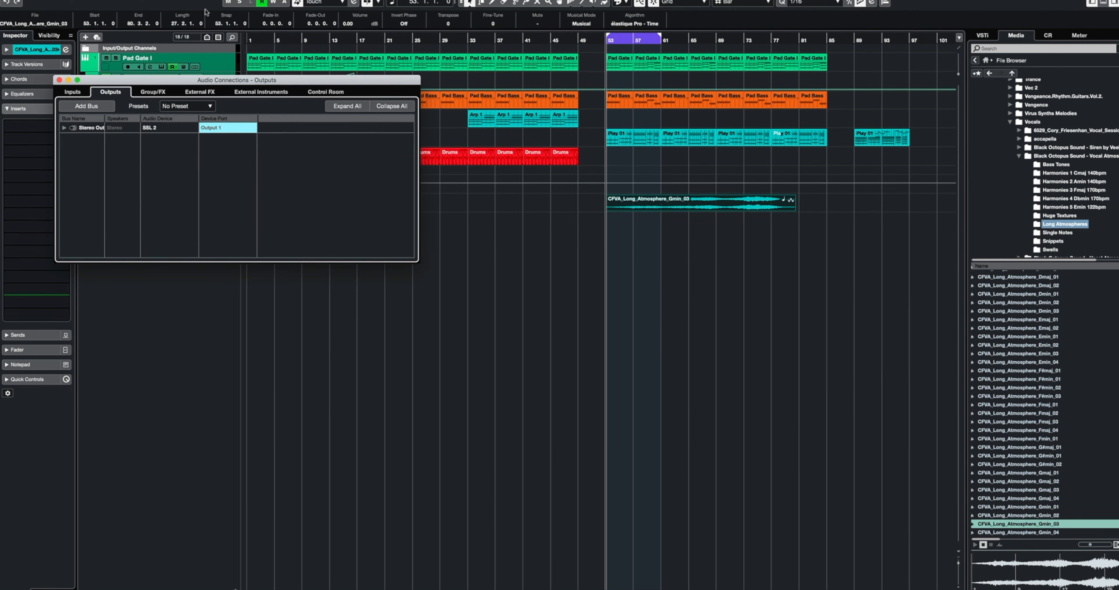
left_click(60, 81)
Step: In the Pool, convert CFVA_Long_Atmosphere_Gmin_03 to 48.000 kHz with New + Replace in Pool, and close the Pool
left_click(205, 0)
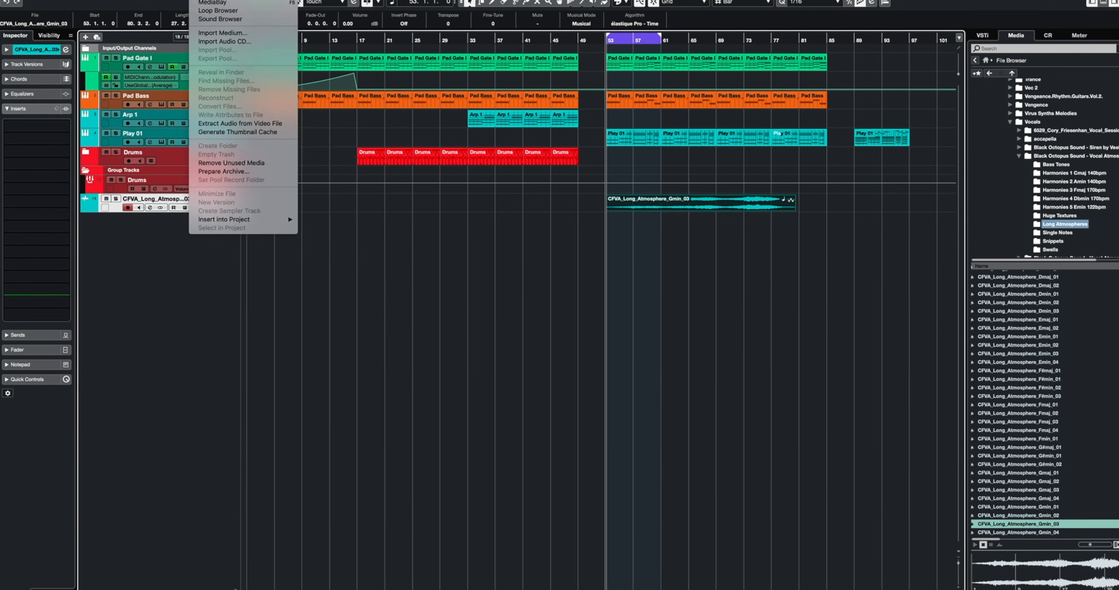
left_click(212, 0)
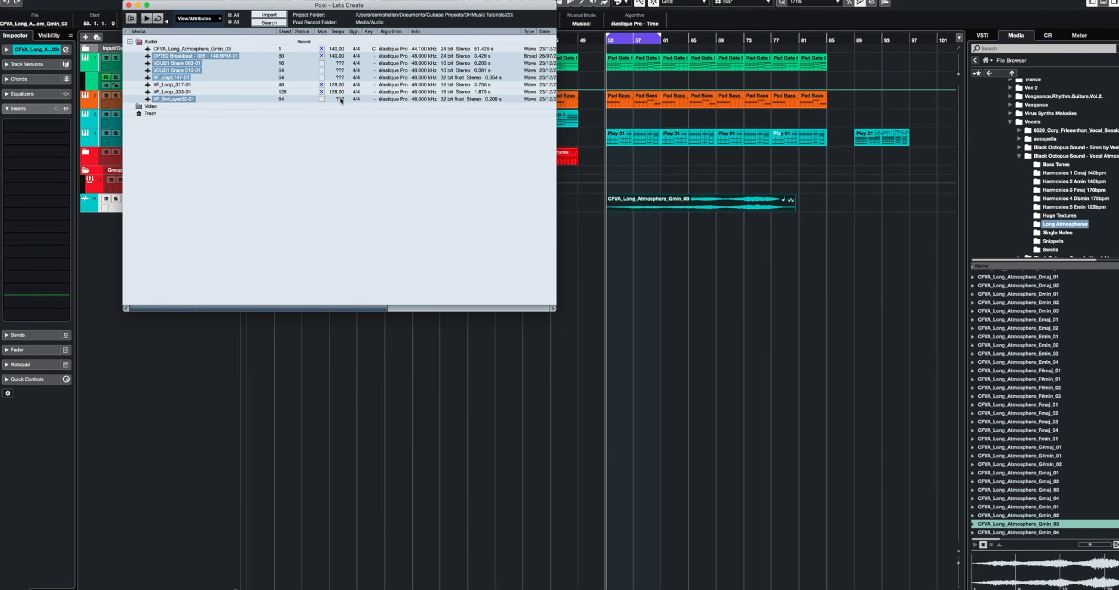
left_click(216, 49)
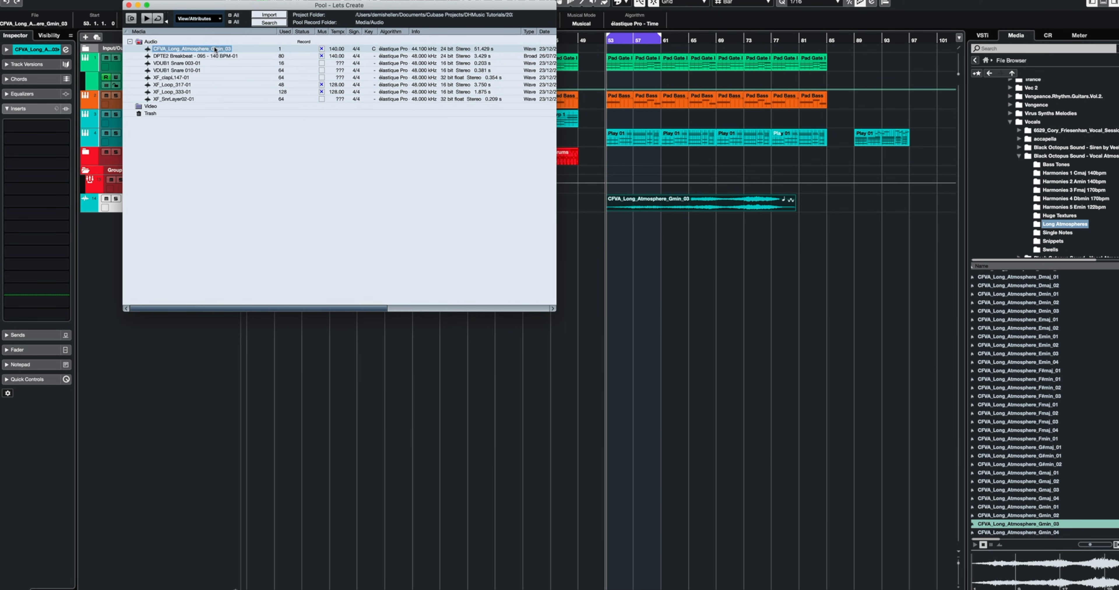
right_click(391, 47)
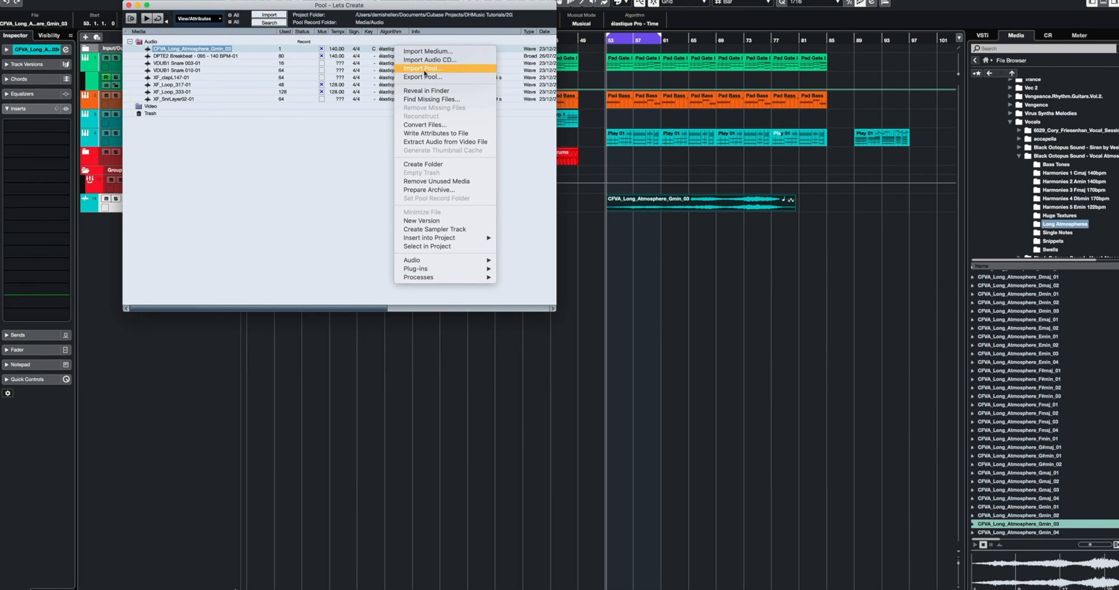
left_click(426, 124)
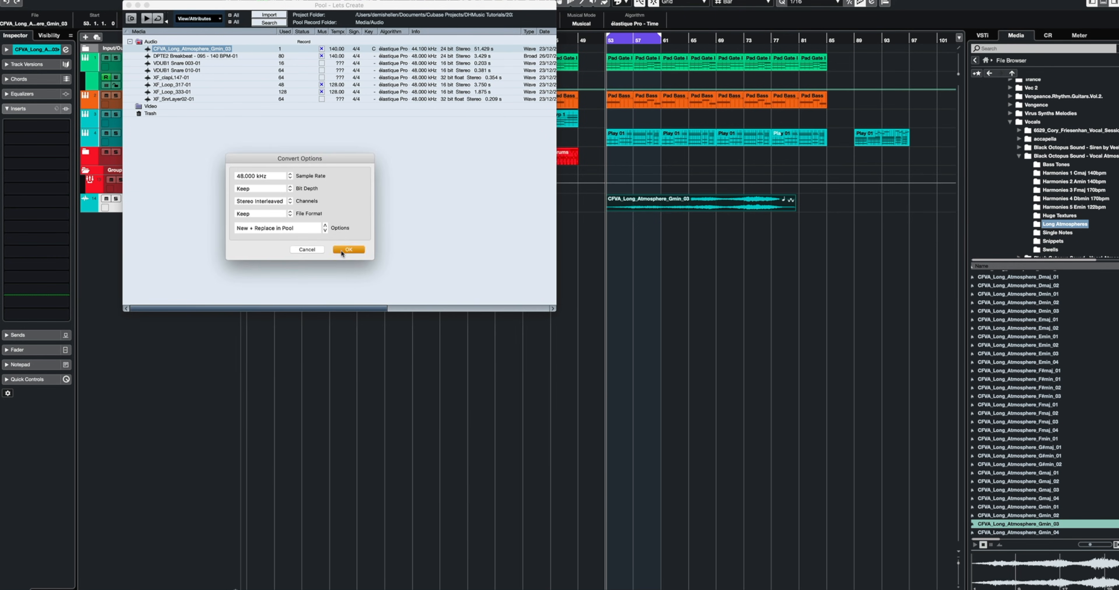
left_click(342, 252)
left_click(622, 183)
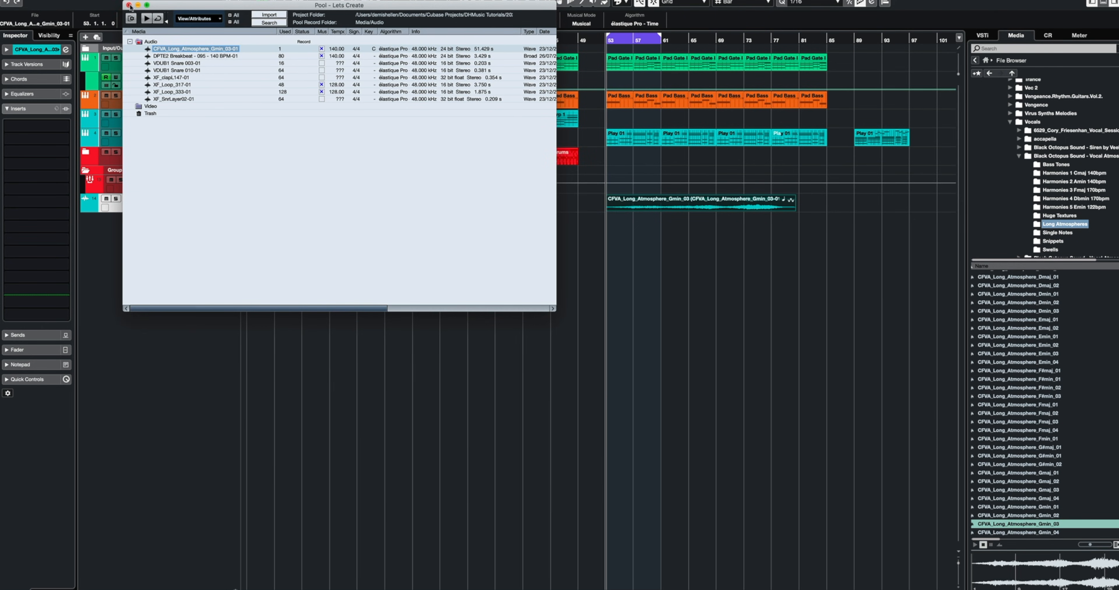
key("super+p")
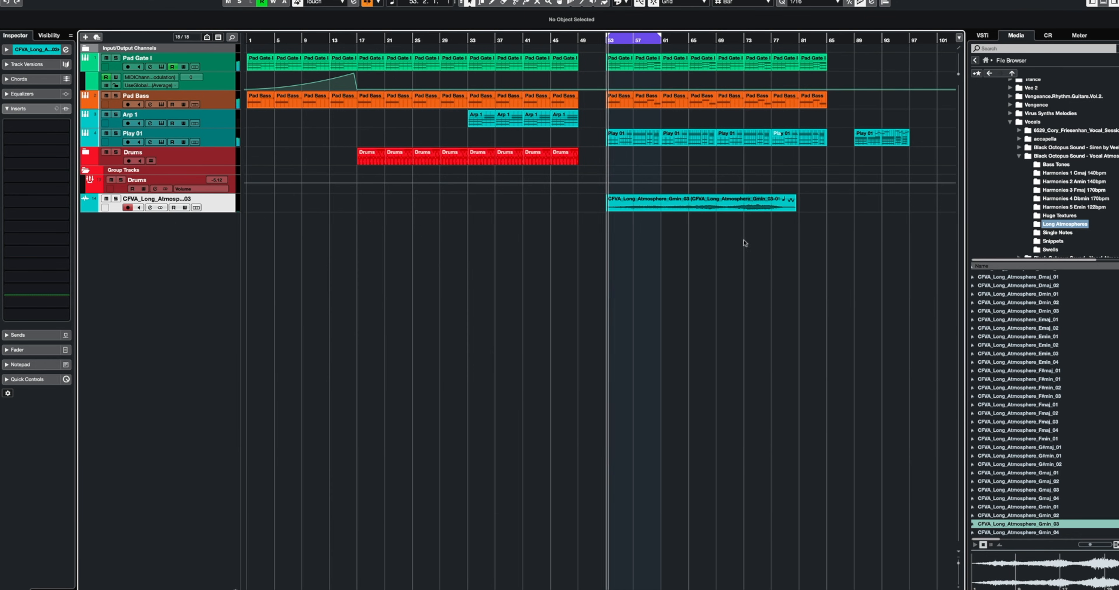
Step: Set the locators to the length of the vocal event starting at bar 53 and listen to the section
left_click(741, 203)
key("p")
left_click(743, 275)
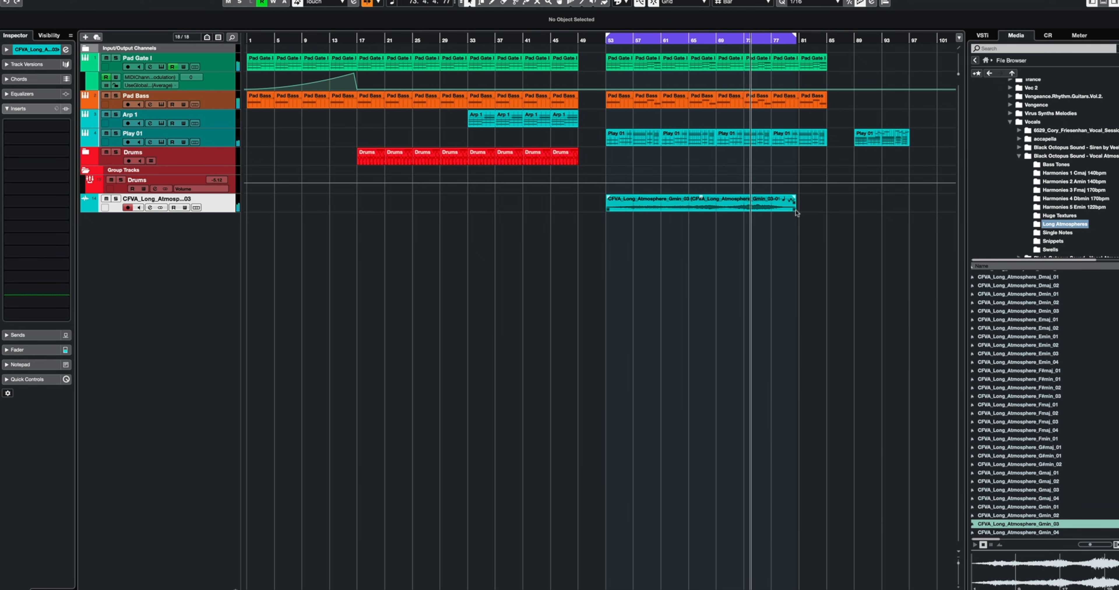
Step: Shorten the vocal event to end at about bar 65, and duplicate its track
left_click_drag(792, 208, 689, 209)
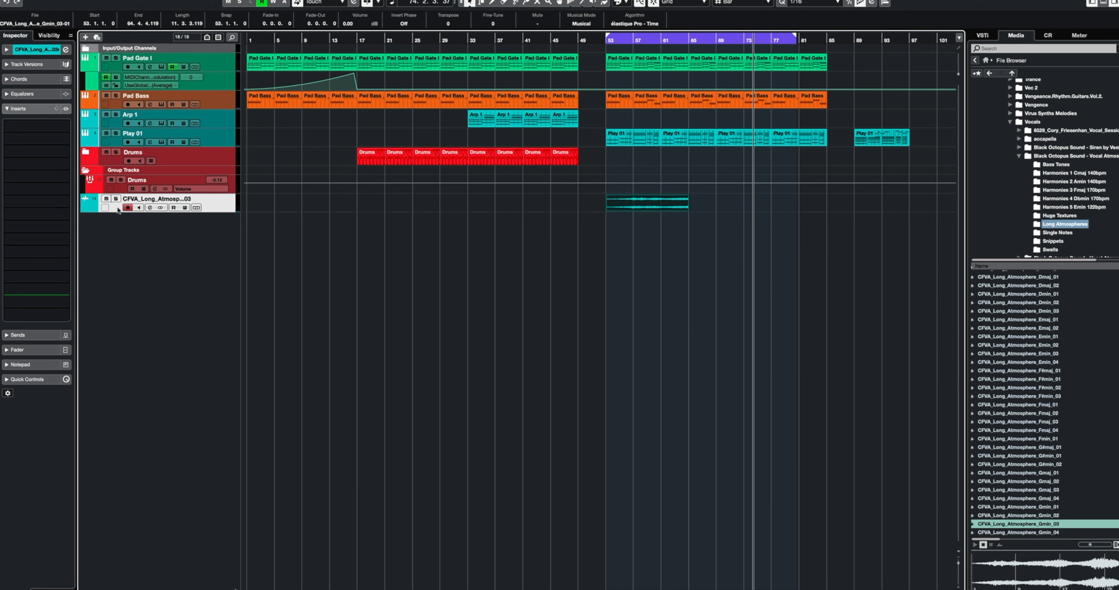
right_click(216, 202)
left_click(234, 226)
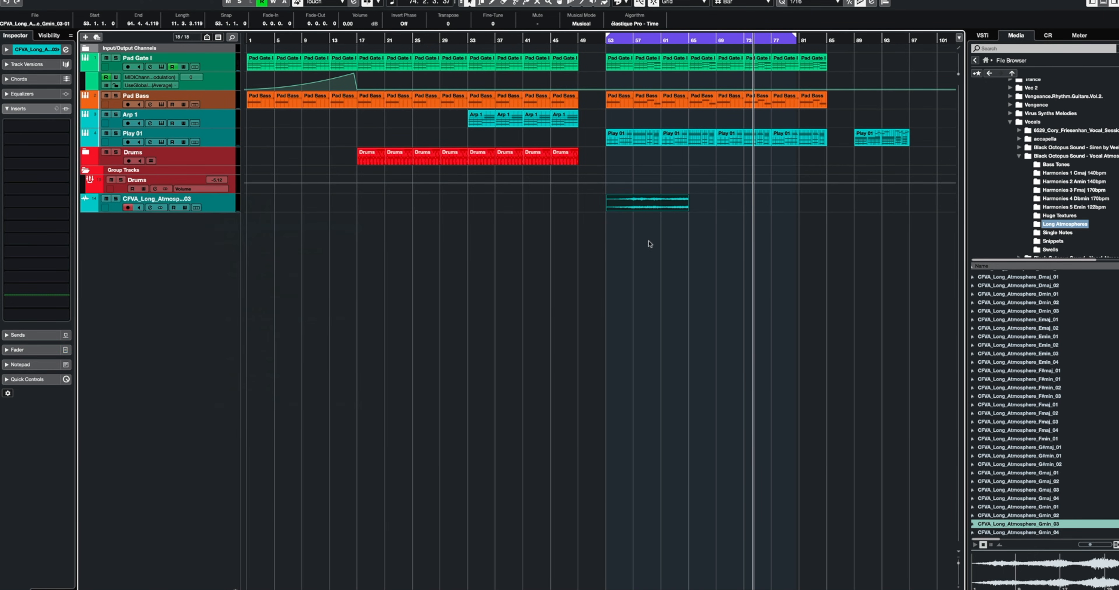
Step: Shift the copied vocal event to start at about bar 63, and fade out the original event from about bar 62
left_click_drag(644, 231, 667, 197)
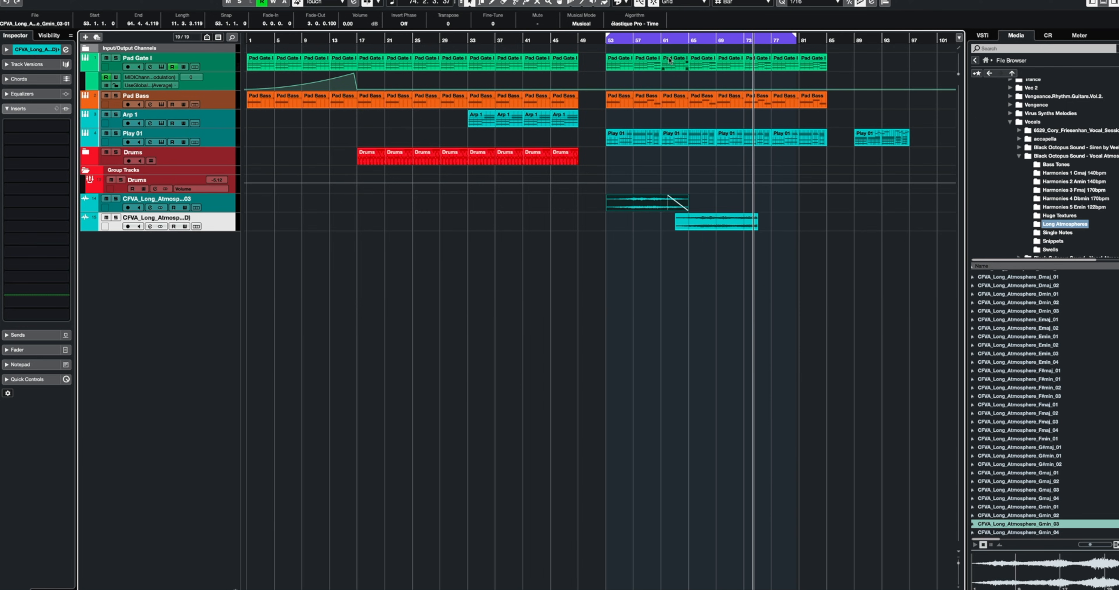
left_click(668, 42)
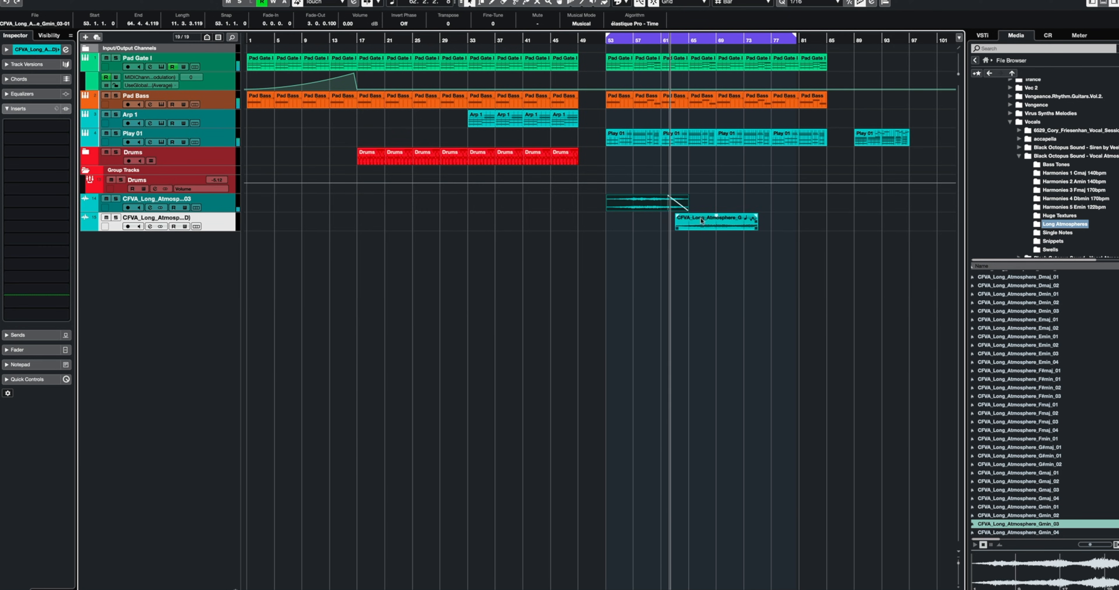
Step: Shift the copied vocal event to start at bar 62 and fade out about its last two bars
left_click_drag(701, 220, 698, 224)
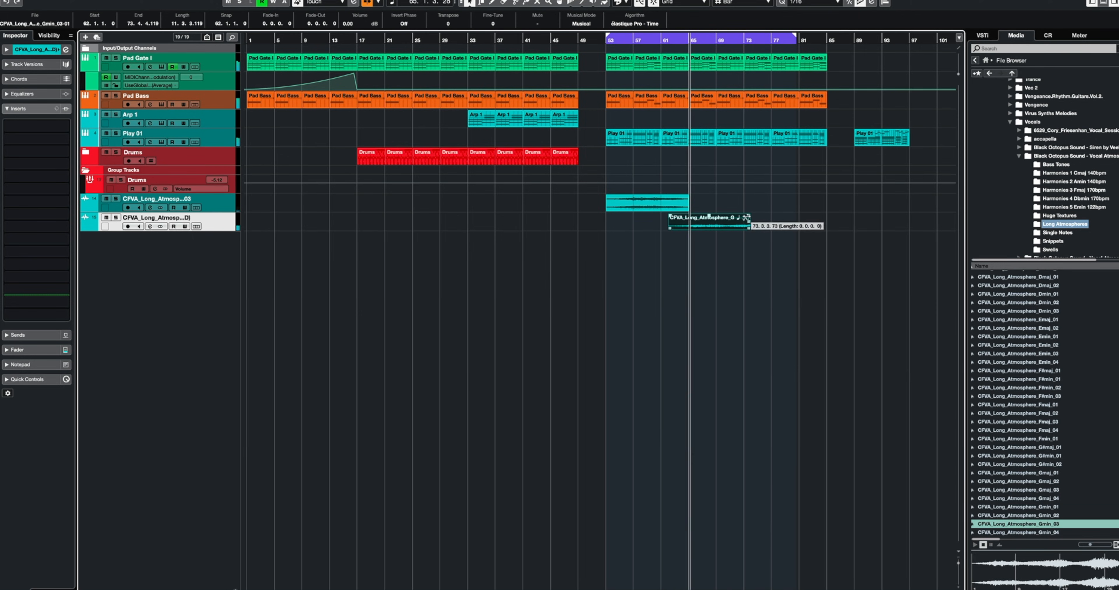
left_click_drag(746, 216, 737, 216)
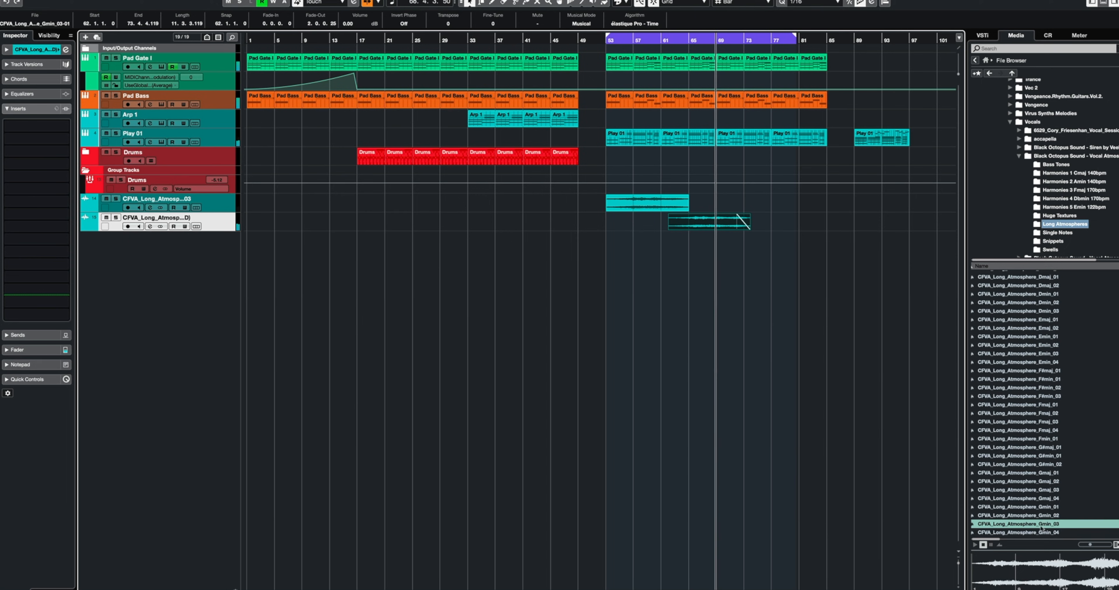
Step: Place CFVA_Long_Atmosphere_Gmin_01 at bar 71 on the original vocal track, convert its file in the Pool, and close the Pool
left_click(1039, 507)
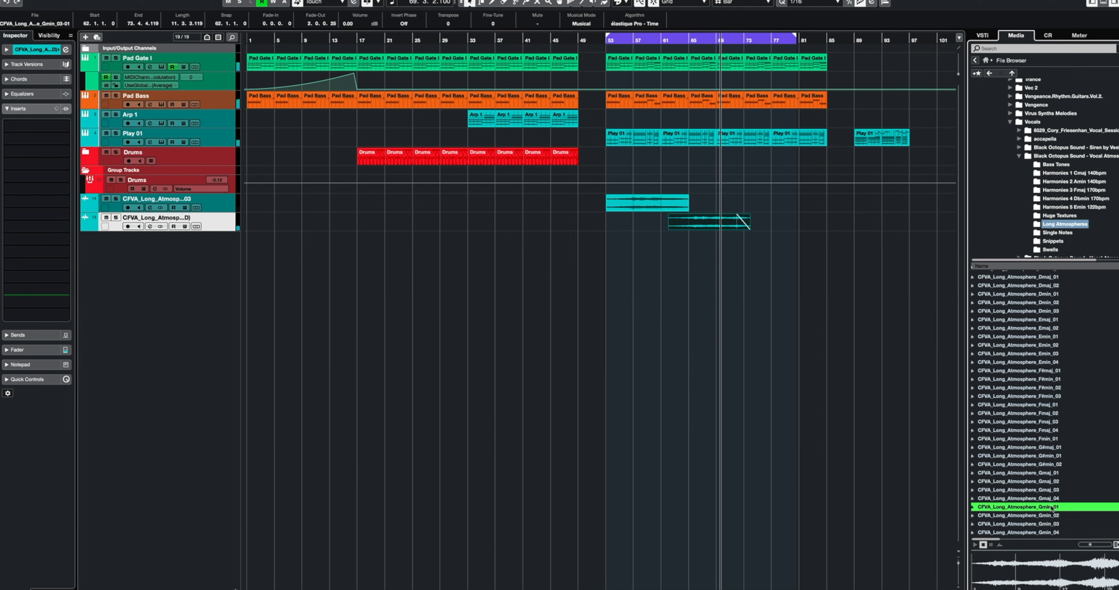
left_click_drag(1056, 508, 734, 200)
left_click(199, 0)
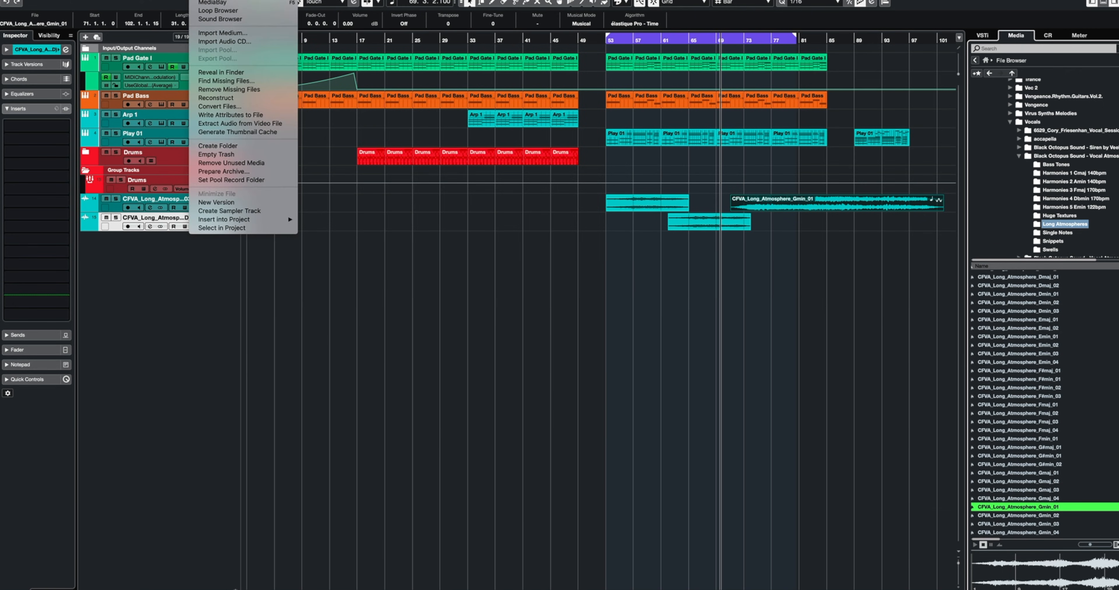
left_click(212, 2)
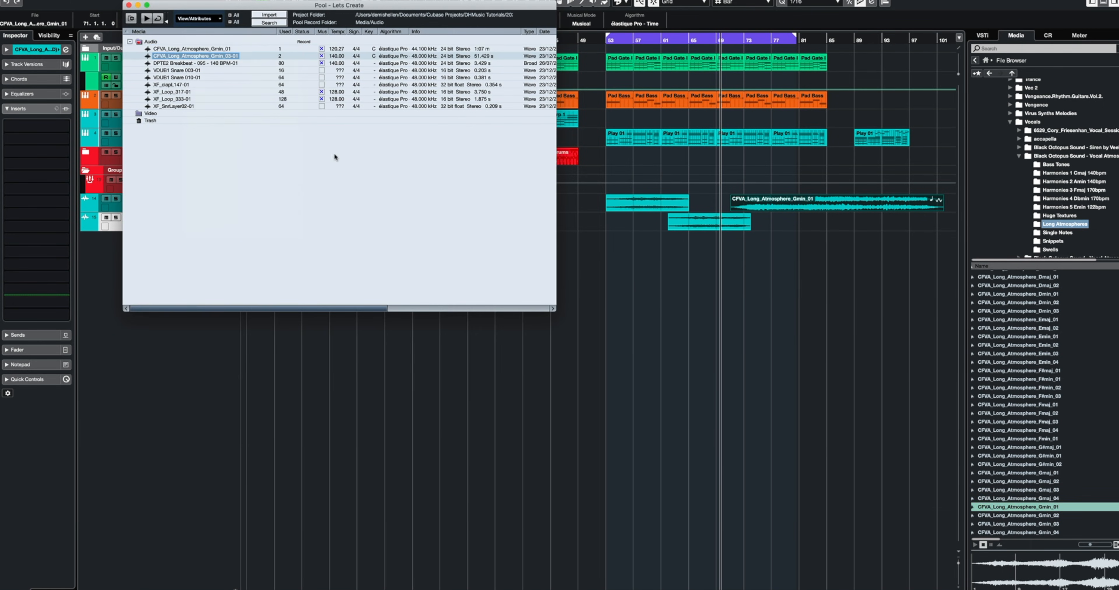
left_click(397, 50)
right_click(409, 51)
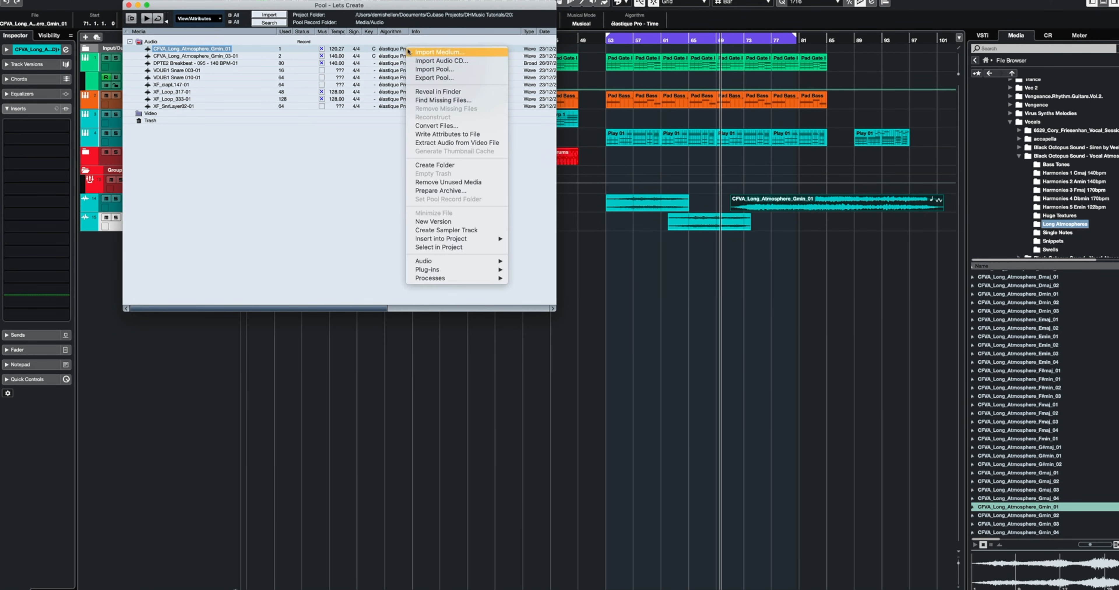
left_click(430, 127)
left_click(351, 249)
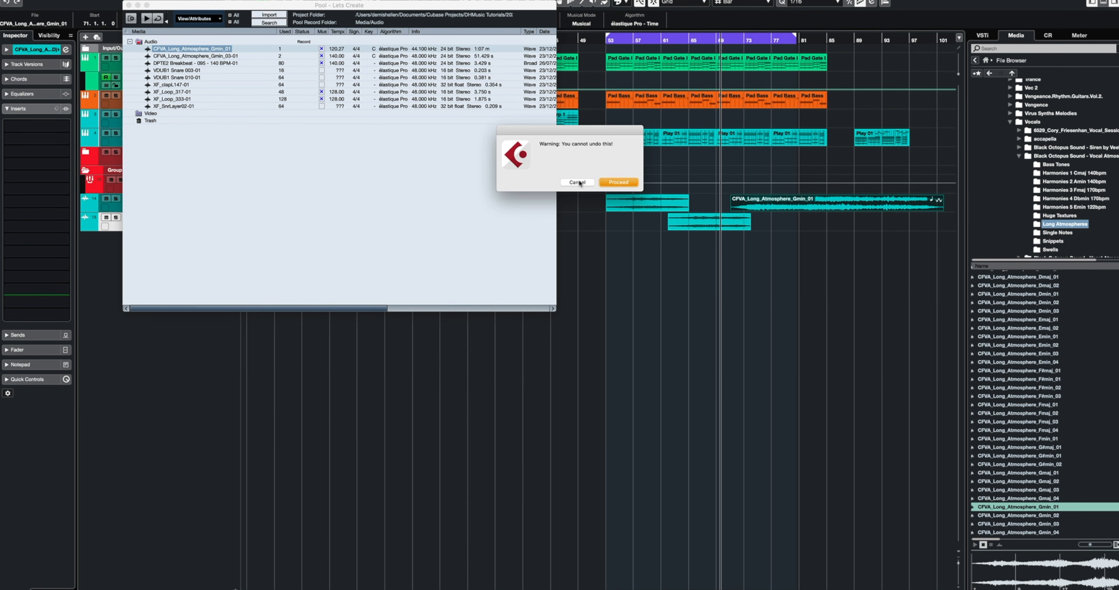
left_click(618, 182)
left_click(129, 5)
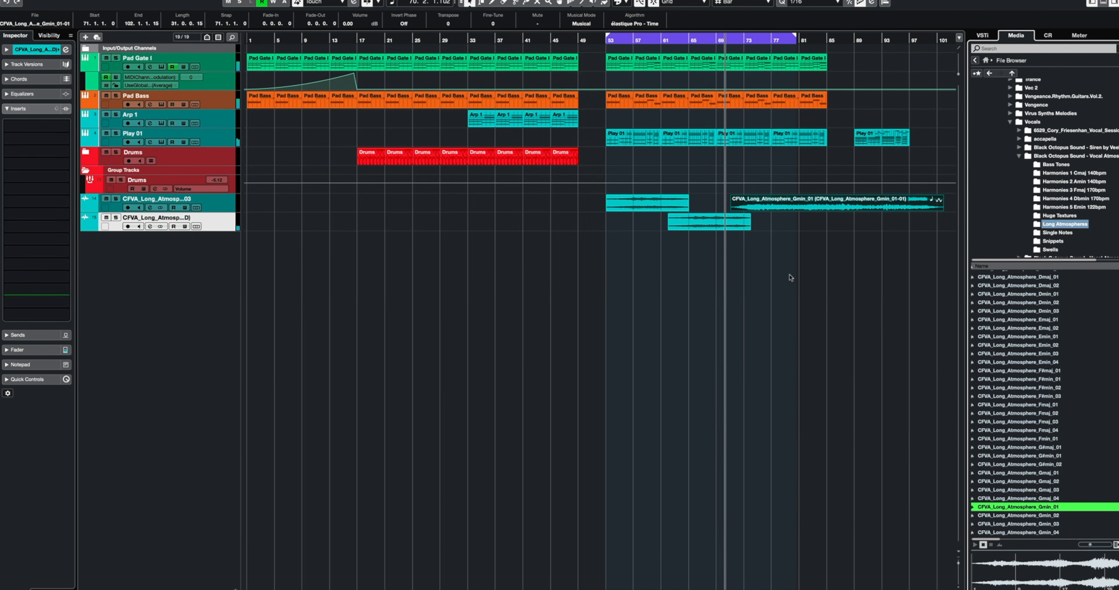
Step: Insert FabFilter Pro-Q 3 on the duplicated vocal track with a 6 dB/oct low cut at about 52 Hz
key("h")
scroll(697, 252, "right", 5)
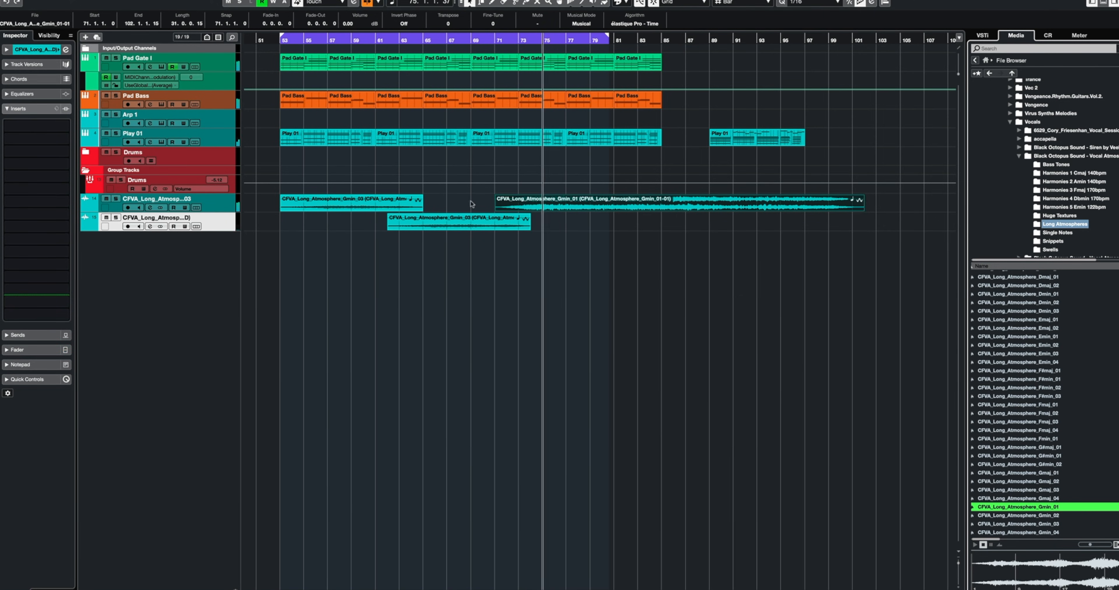
left_click(33, 138)
type("pro")
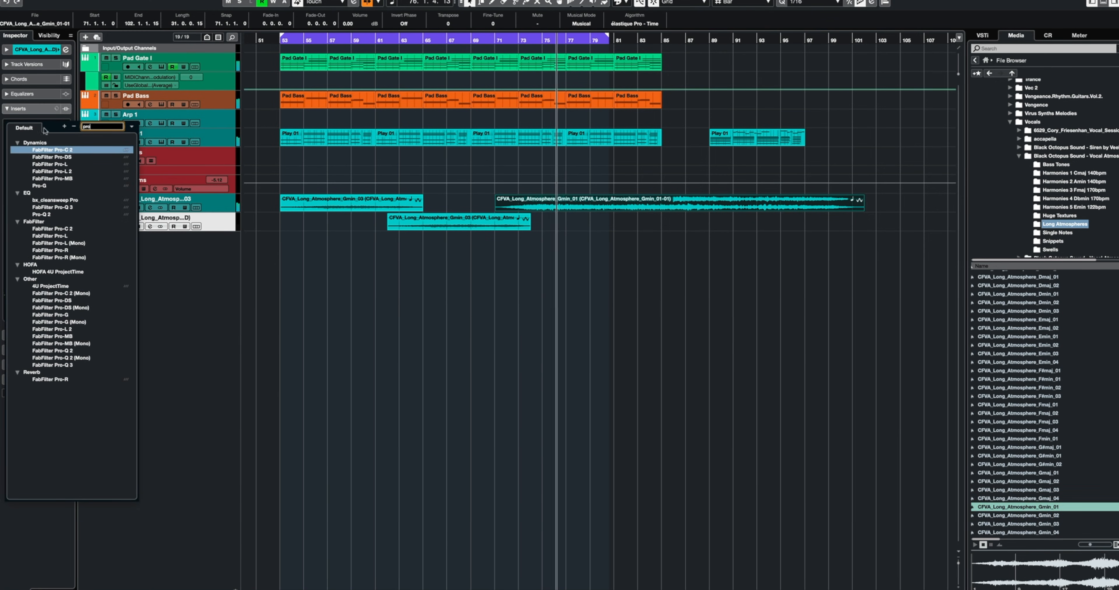
left_click(65, 207)
left_click_drag(236, 233, 338, 240)
left_click(614, 125)
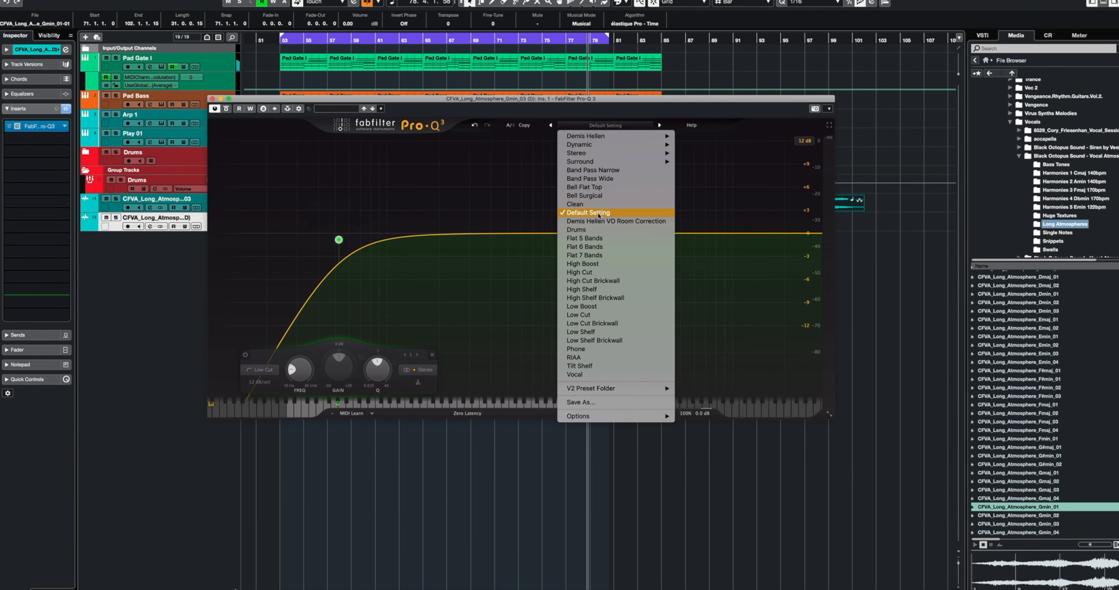
left_click(469, 212)
left_click(259, 382)
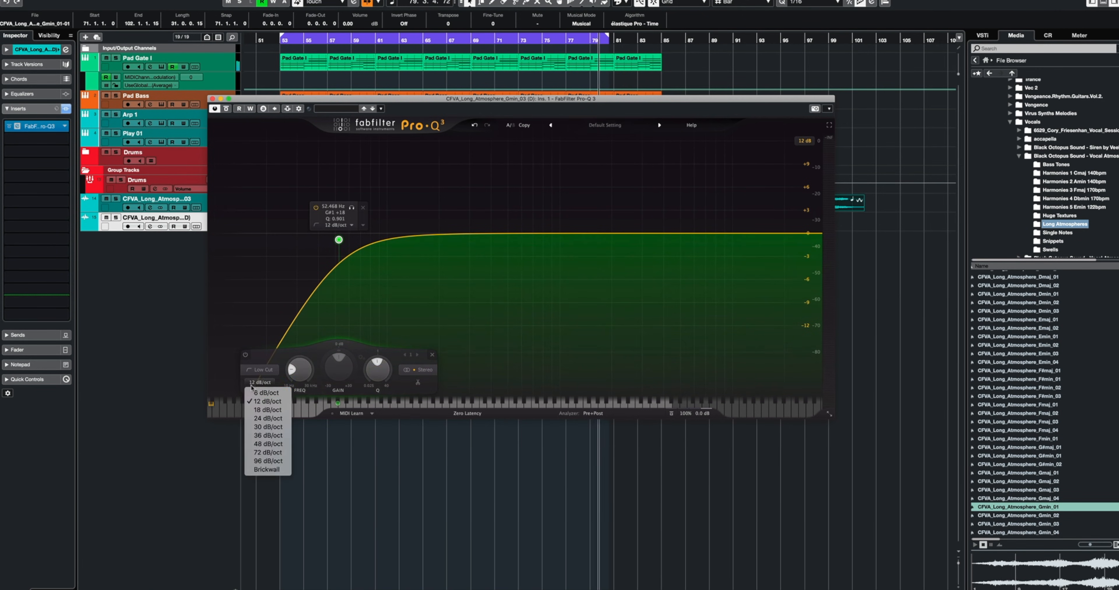
left_click(256, 393)
left_click_drag(321, 100, 419, 340)
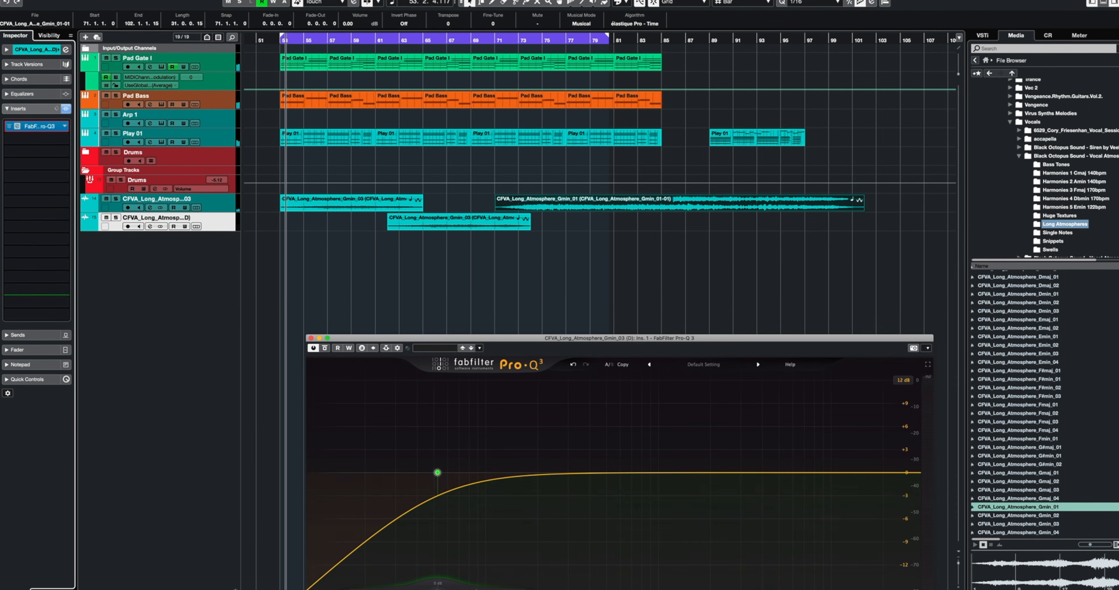
Step: Move the Pro-Q 3 insert to the original vocal track and raise its low cut to about 466 Hz
left_click_drag(39, 127, 125, 278)
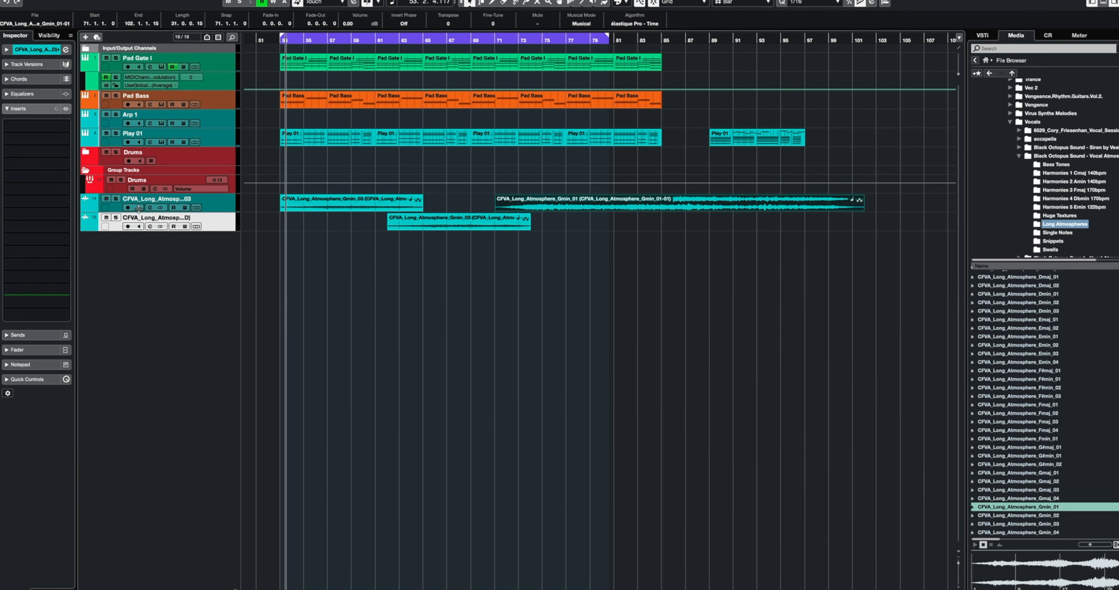
left_click(225, 207)
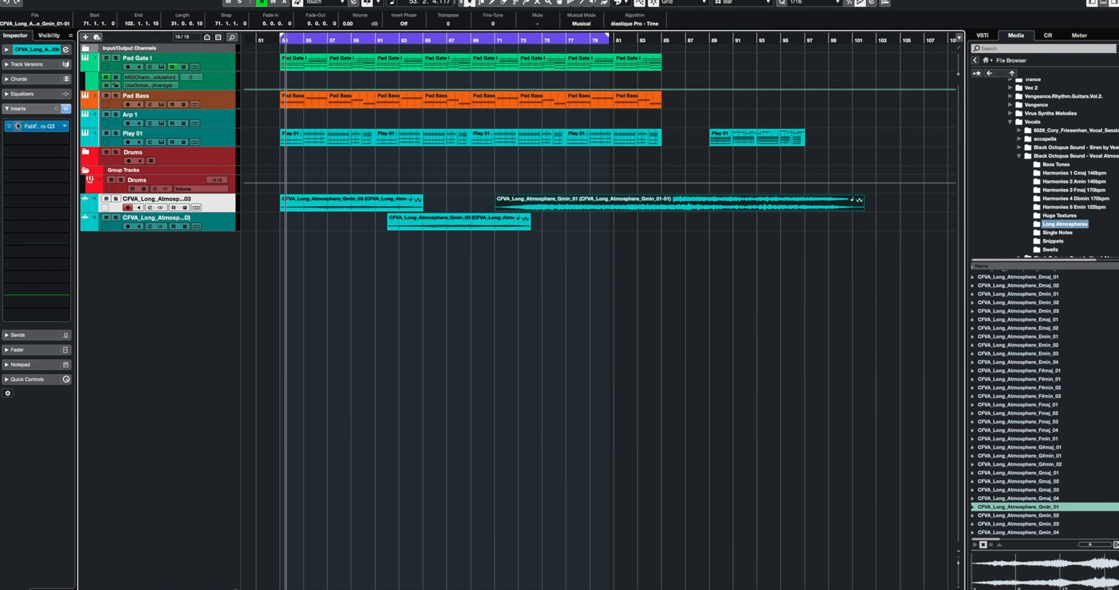
left_click(18, 126)
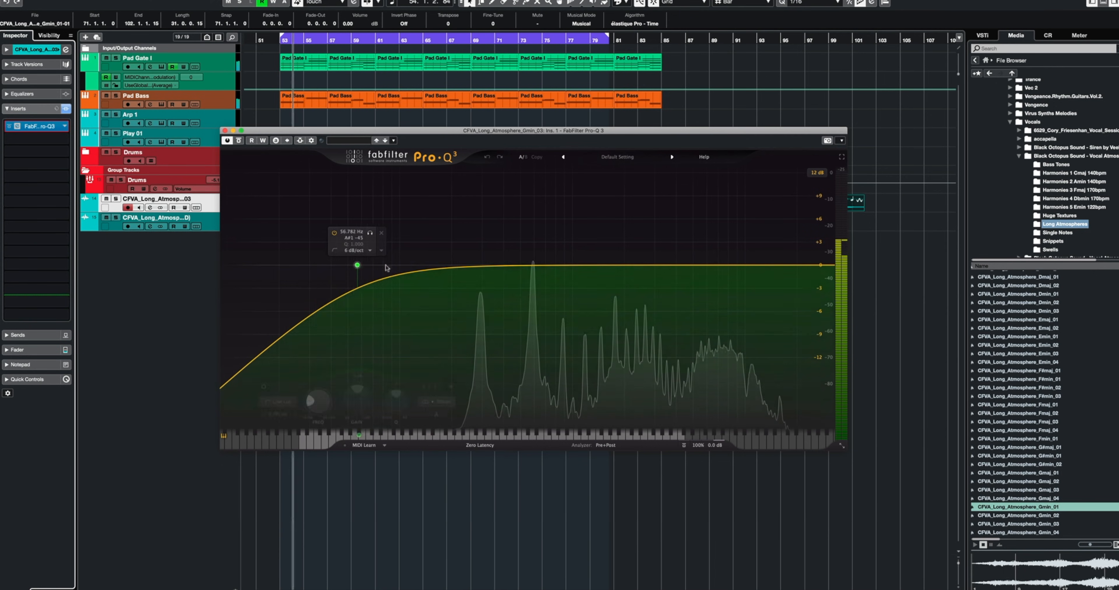
left_click_drag(357, 265, 449, 265)
left_click_drag(473, 130, 483, 158)
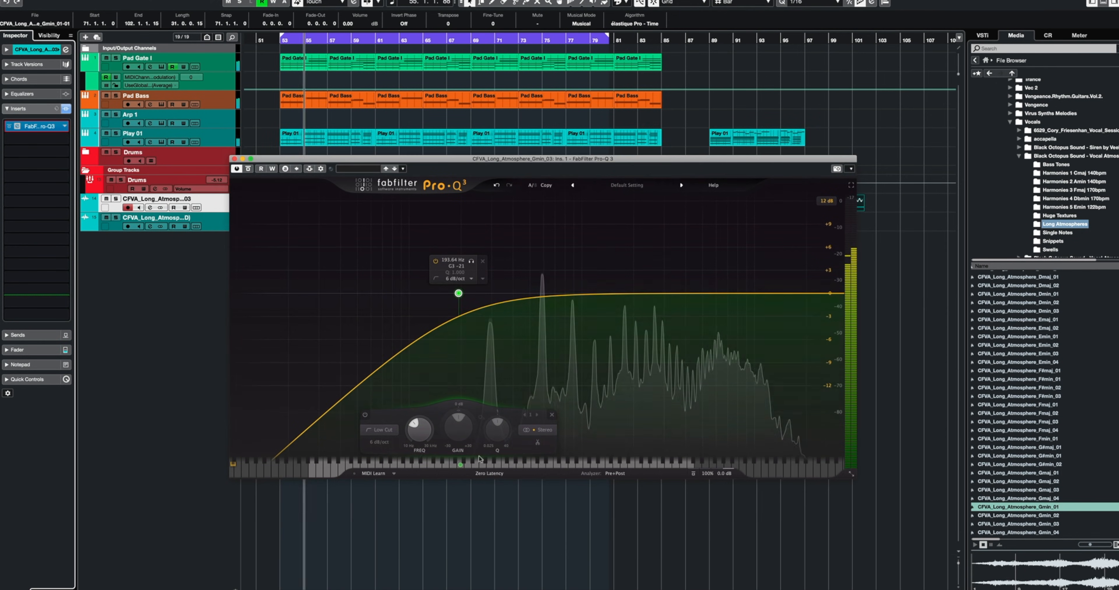
left_click_drag(458, 298, 526, 294)
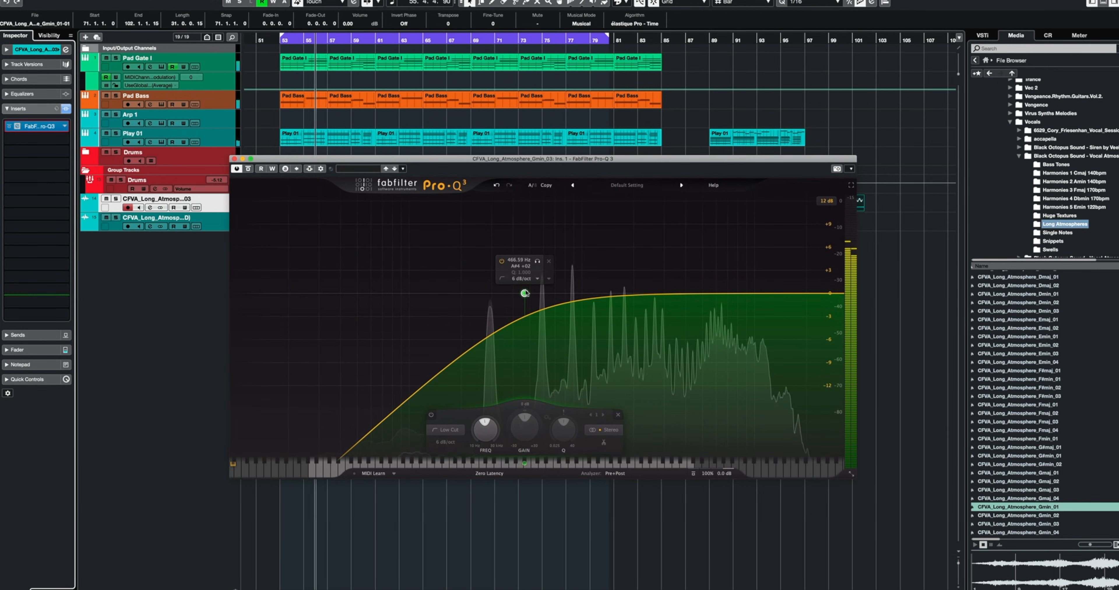
left_click_drag(525, 158, 548, 280)
Step: Set the low cut to 12 dB/oct at about 919 Hz while listening from about bar 72, and close the EQ
left_click(499, 40)
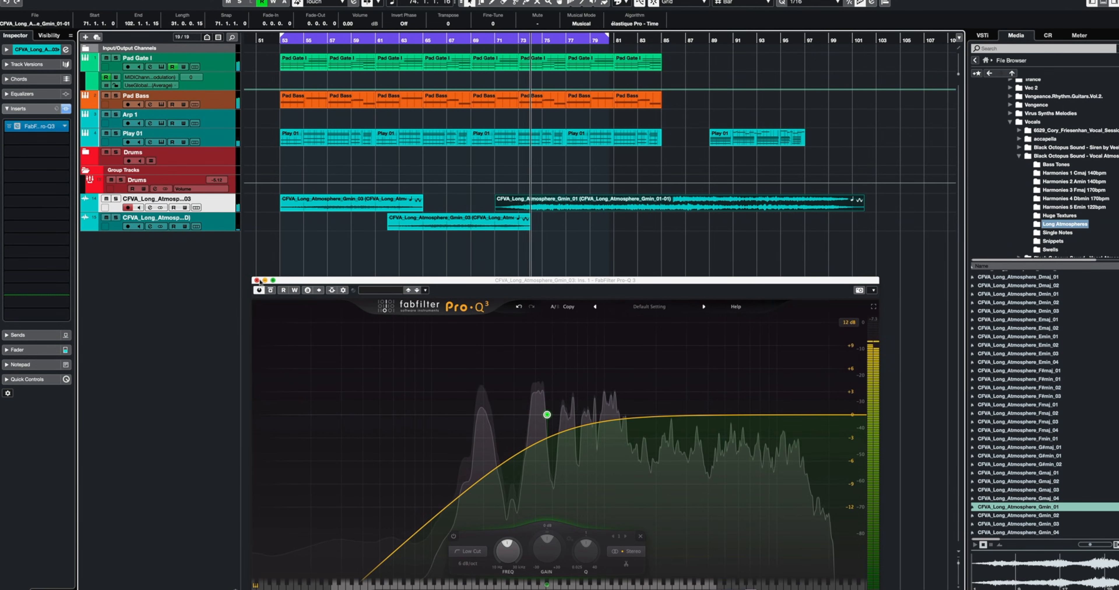
left_click(543, 401)
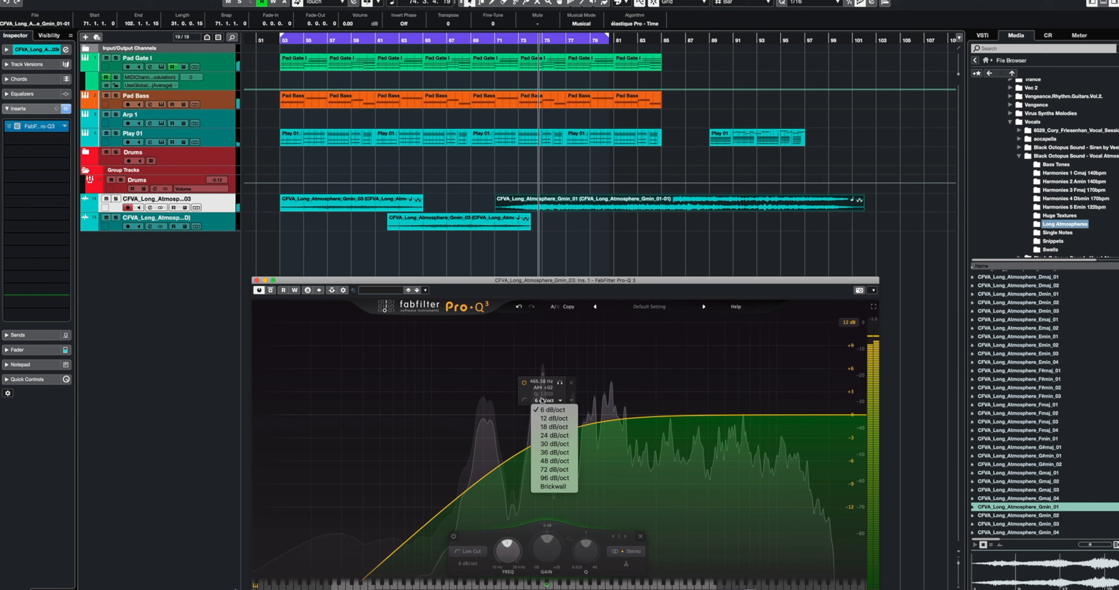
left_click(544, 419)
left_click_drag(544, 418, 599, 441)
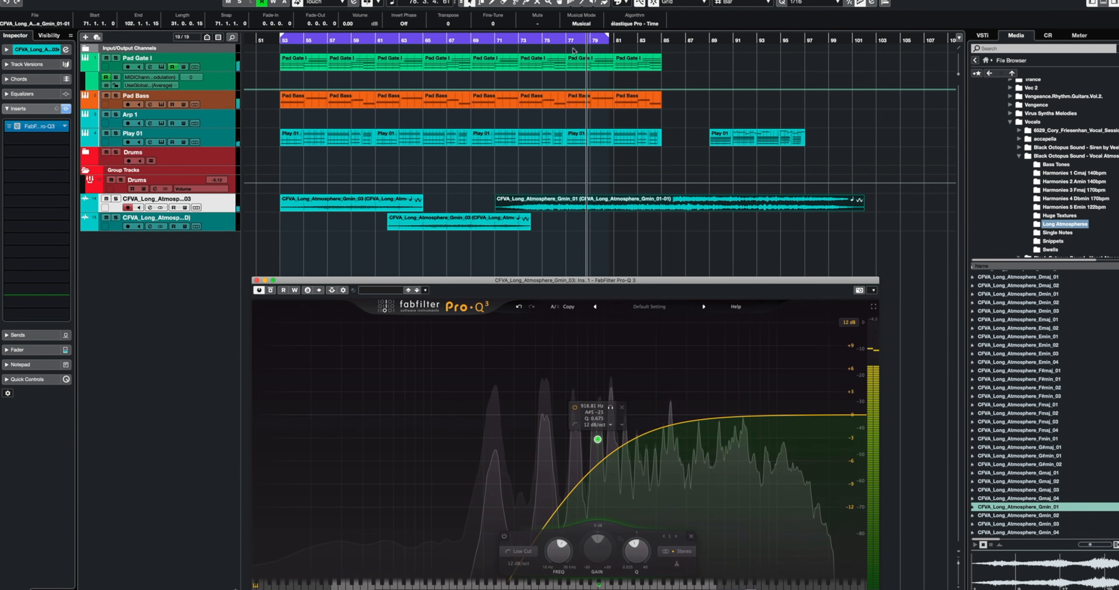
left_click(507, 40)
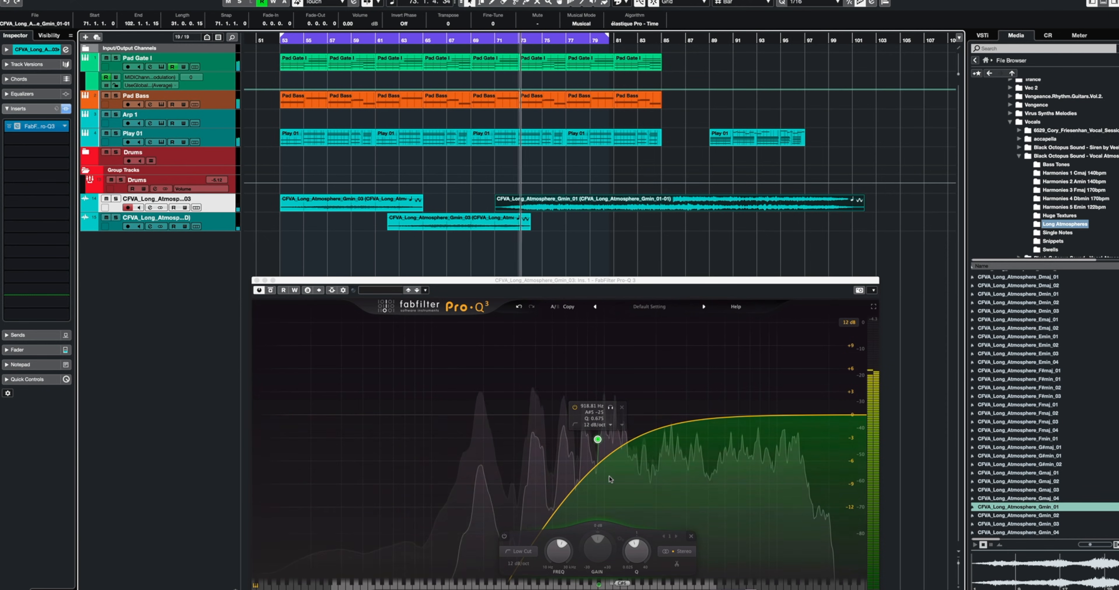
left_click(256, 281)
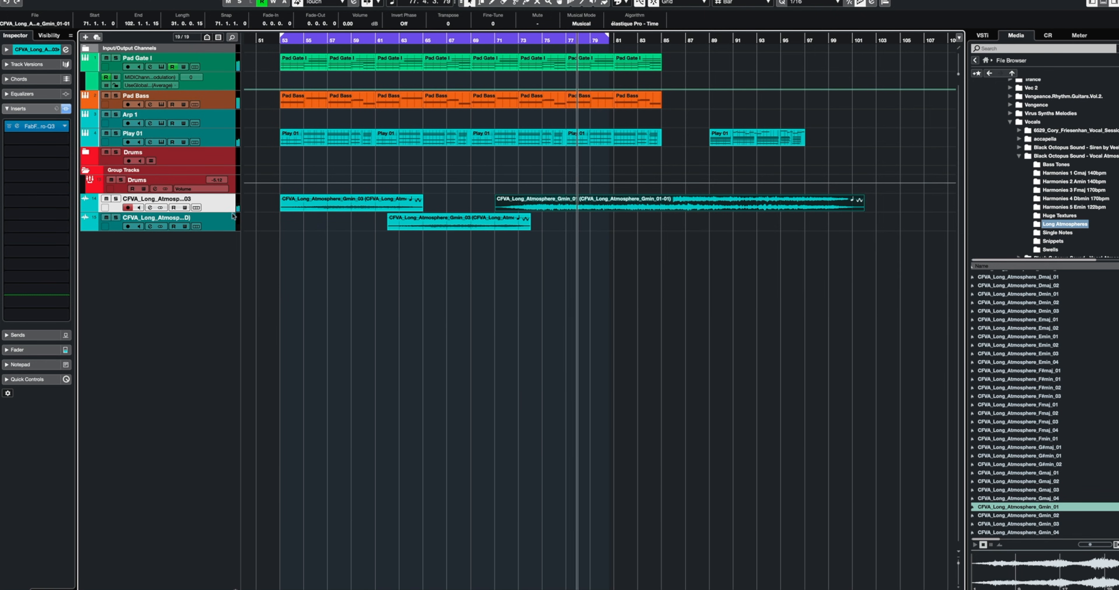
Step: Duplicate the original vocal track, deleting the Gmin_03 event from the copy and the Gmin_01 event from the original
right_click(234, 222)
left_click(252, 230)
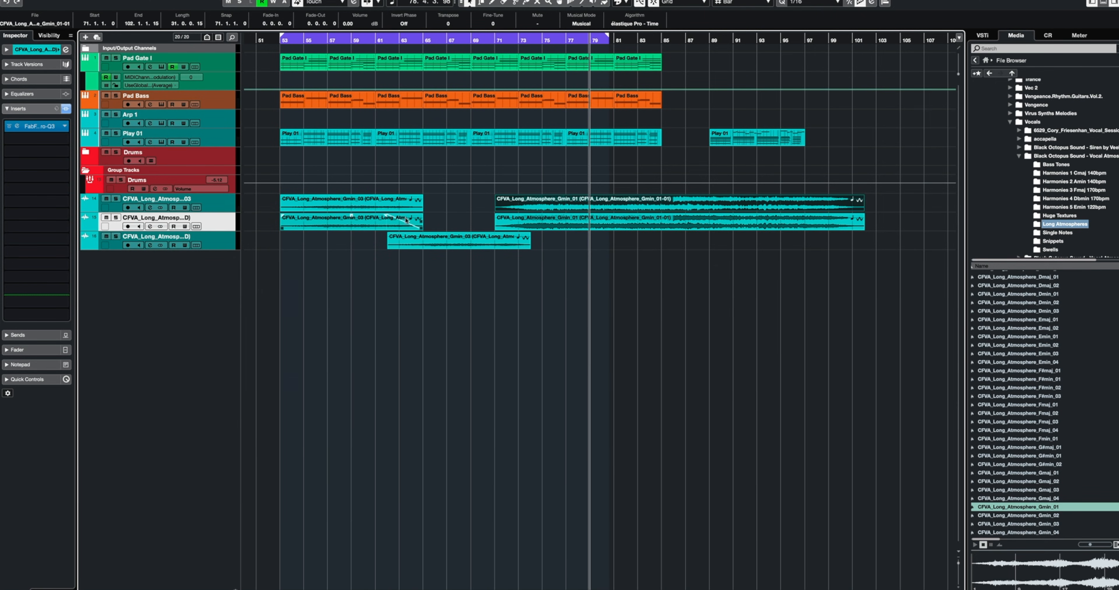
left_click(357, 225)
key("Delete")
left_click(500, 202)
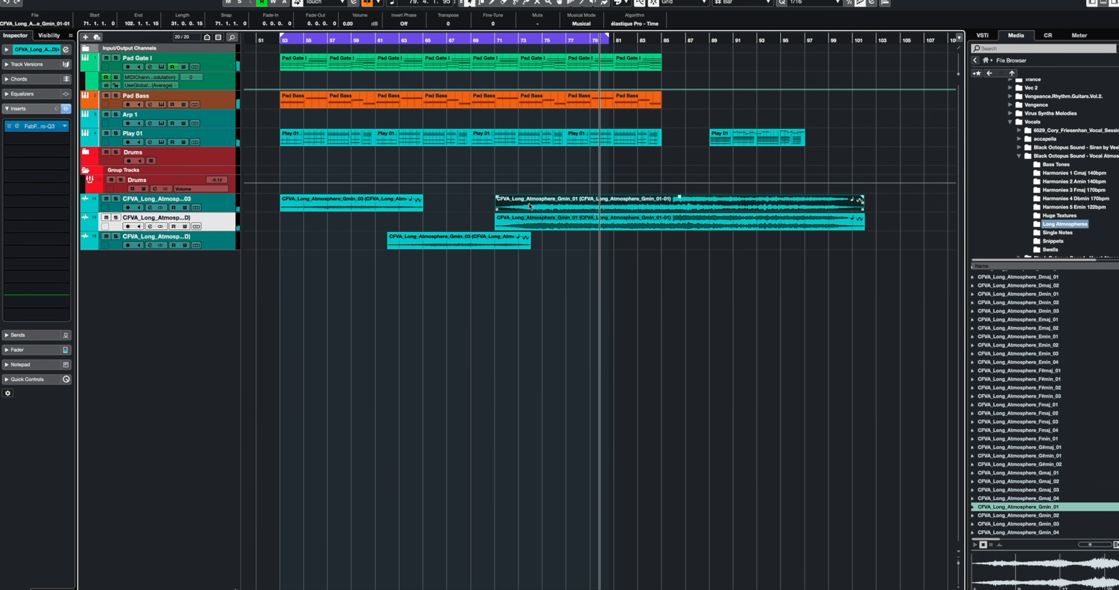
key("Delete")
Step: Bypass the Pro-Q 3 insert on the original Gmin_03 vocal track
left_click(216, 202)
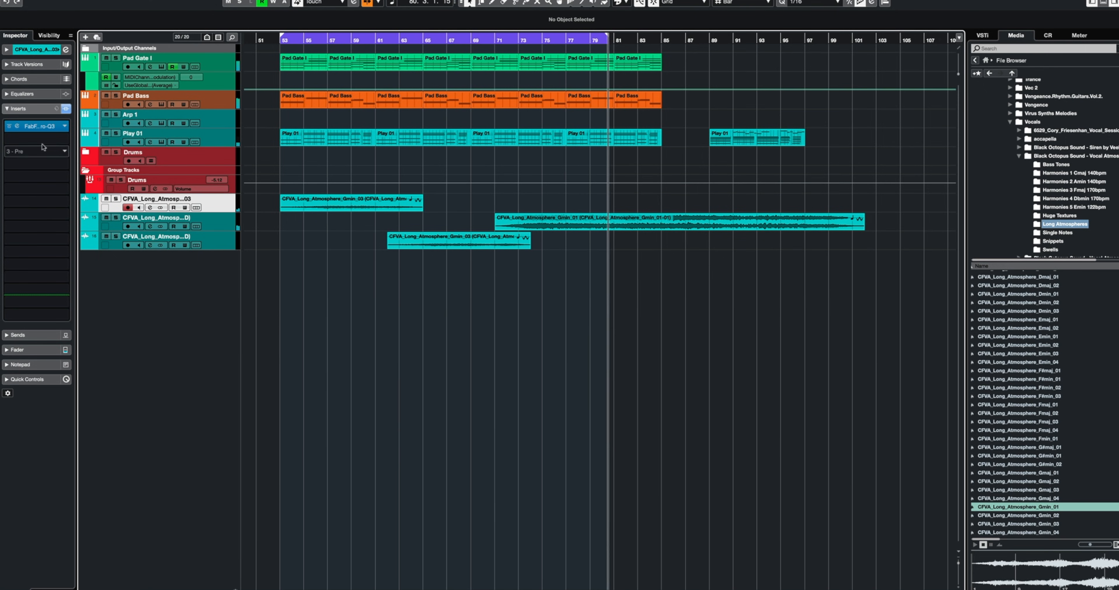
left_click(9, 127)
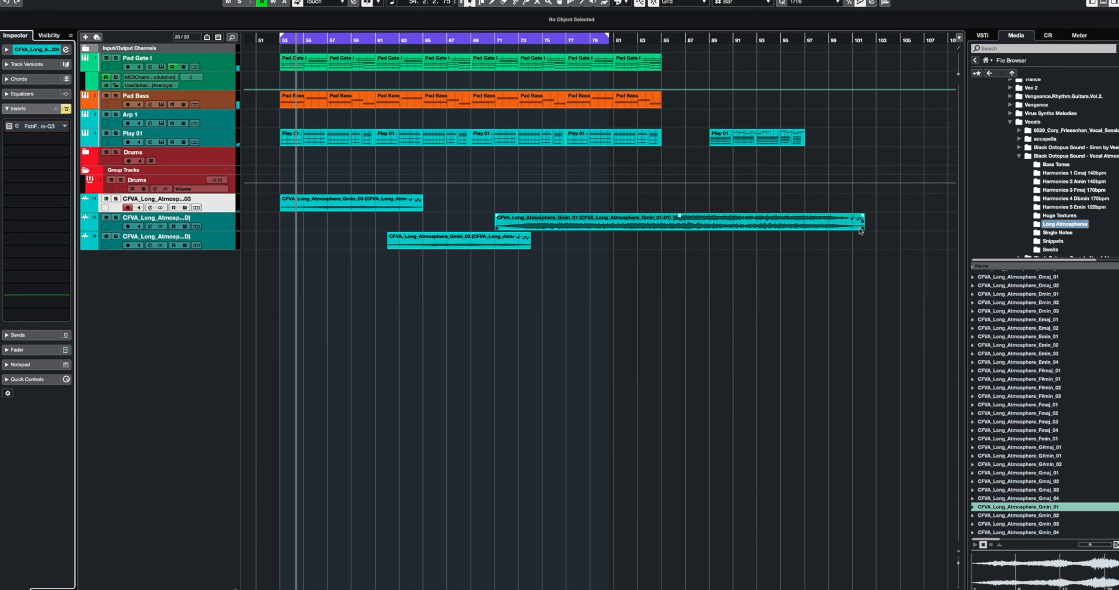
Step: Trim the Gmin_01 event to 10 bars with a fade-out, and place a faded Gmin_03 copy from bar 77 to bar 85
left_click_drag(862, 228, 608, 234)
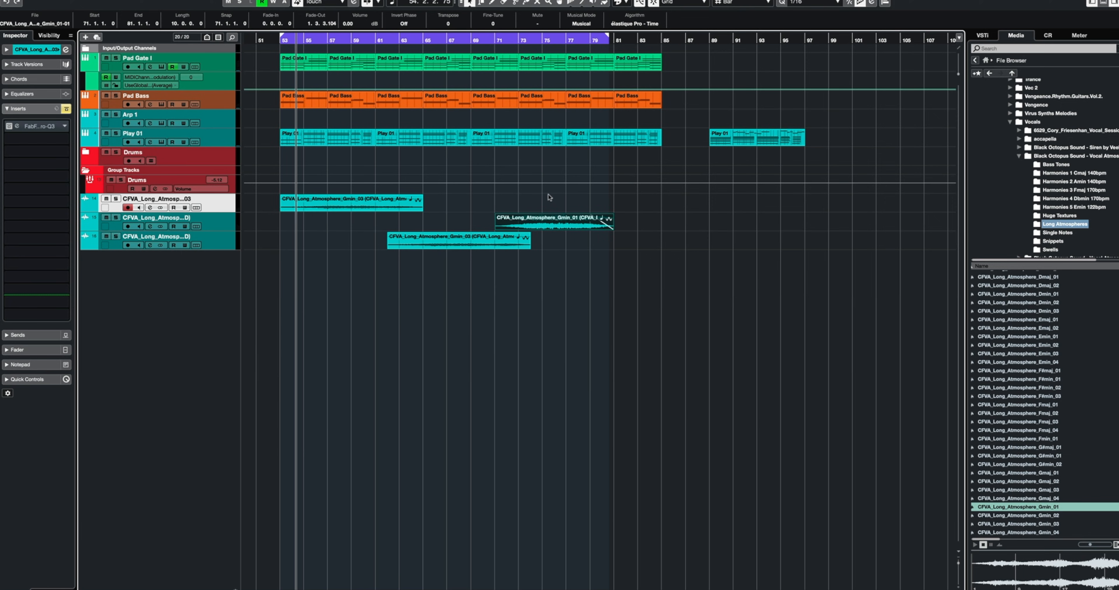
left_click_drag(548, 195, 579, 205)
left_click(440, 300)
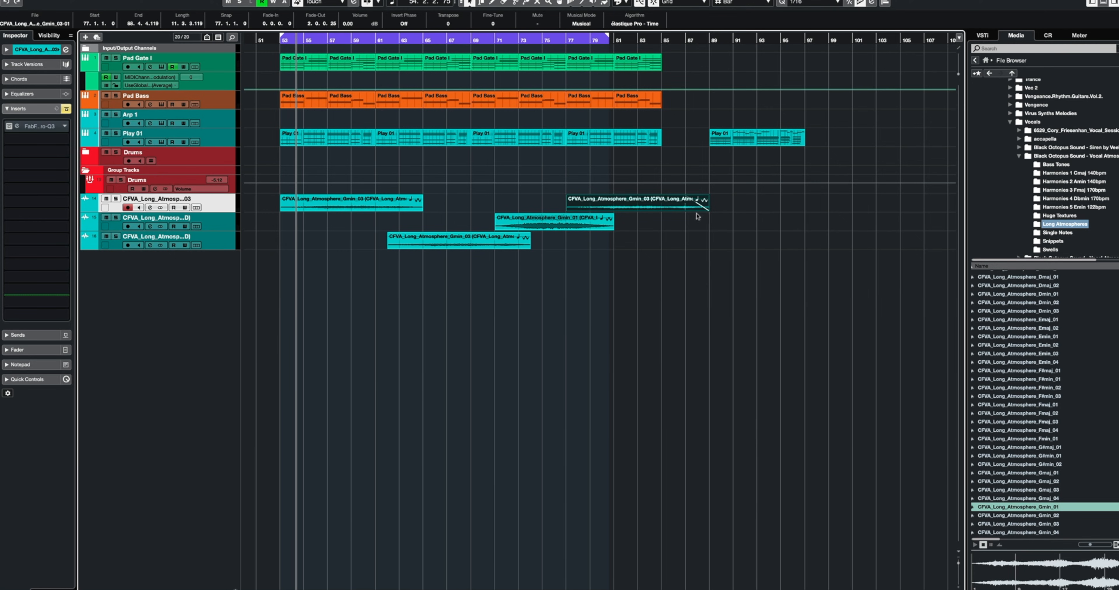
left_click_drag(708, 214, 660, 210)
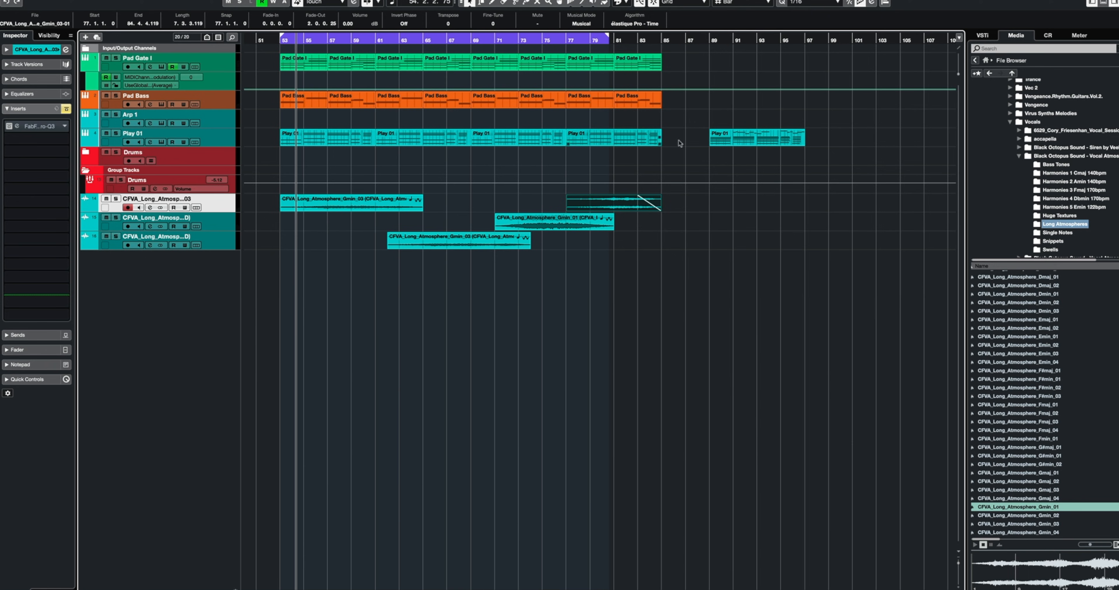
Step: Set the locators around the whole section from bar 53 to bar 85 and play it
left_click_drag(675, 272, 277, 54)
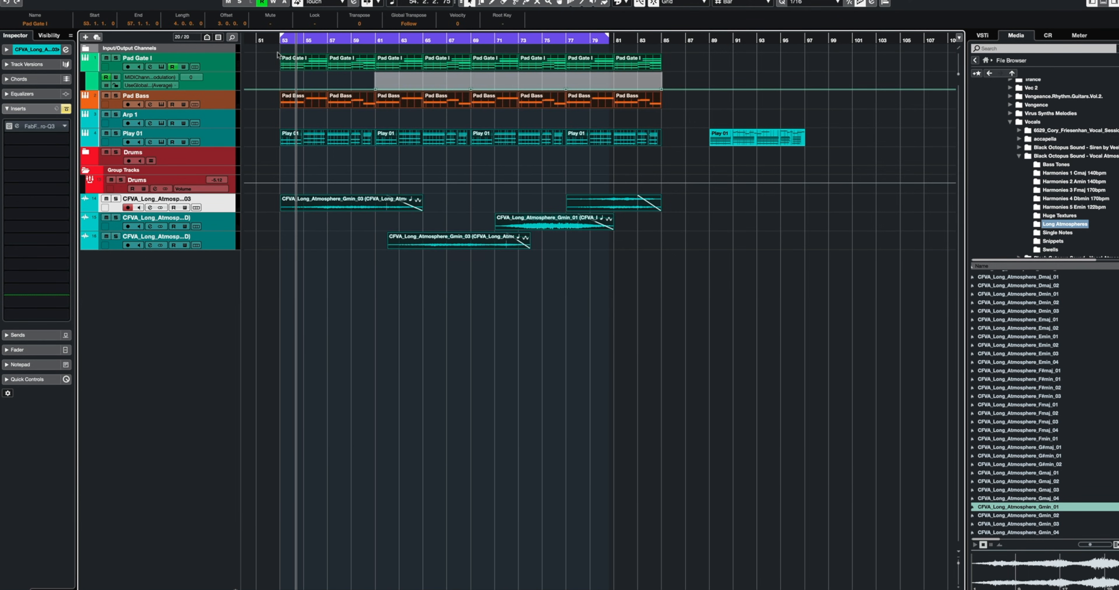
left_click(387, 332)
key("space")
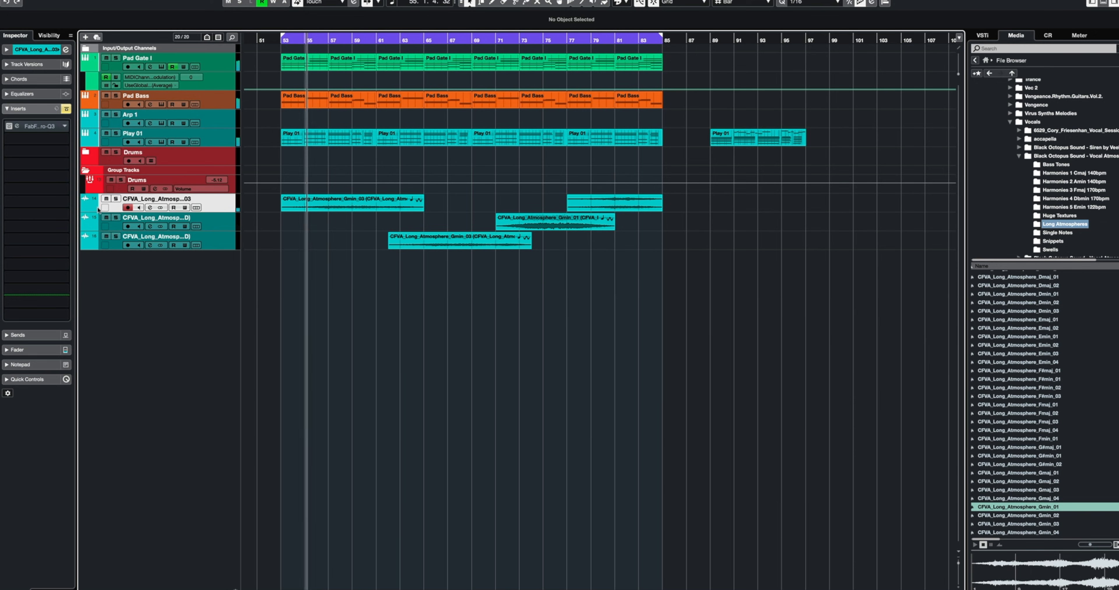
Step: Color all three vocal atmosphere tracks pink
left_click(90, 245)
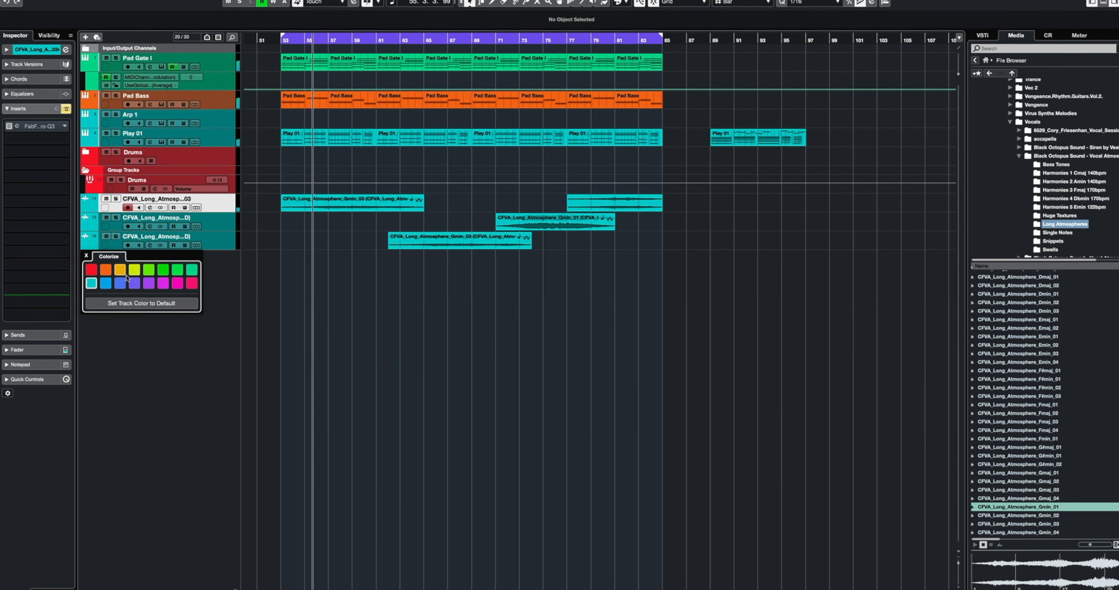
left_click(191, 283)
left_click(94, 225)
left_click(191, 264)
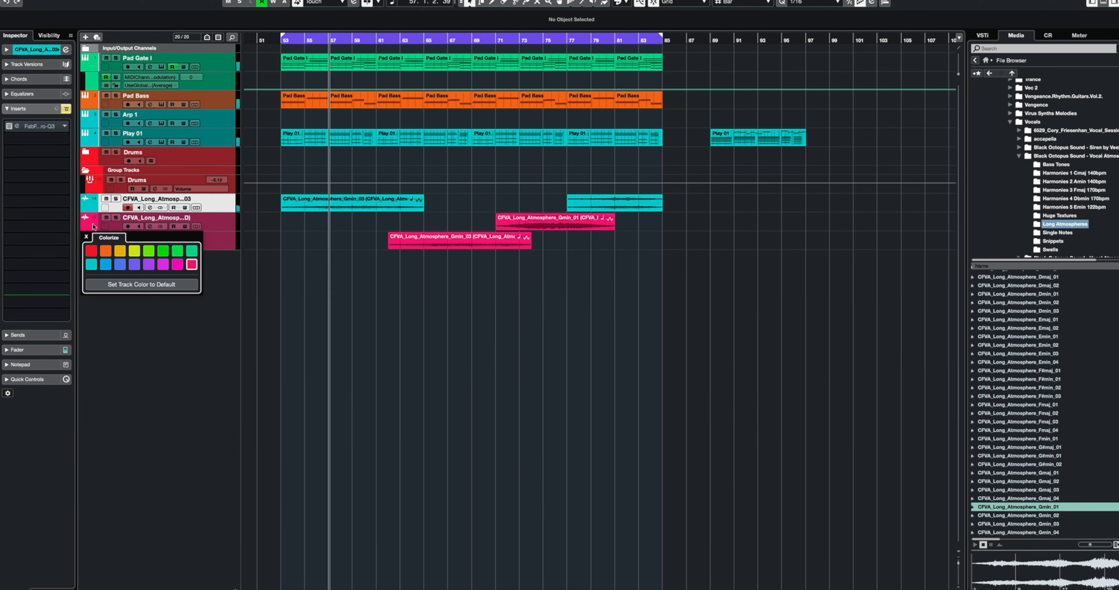
left_click(93, 207)
left_click(192, 246)
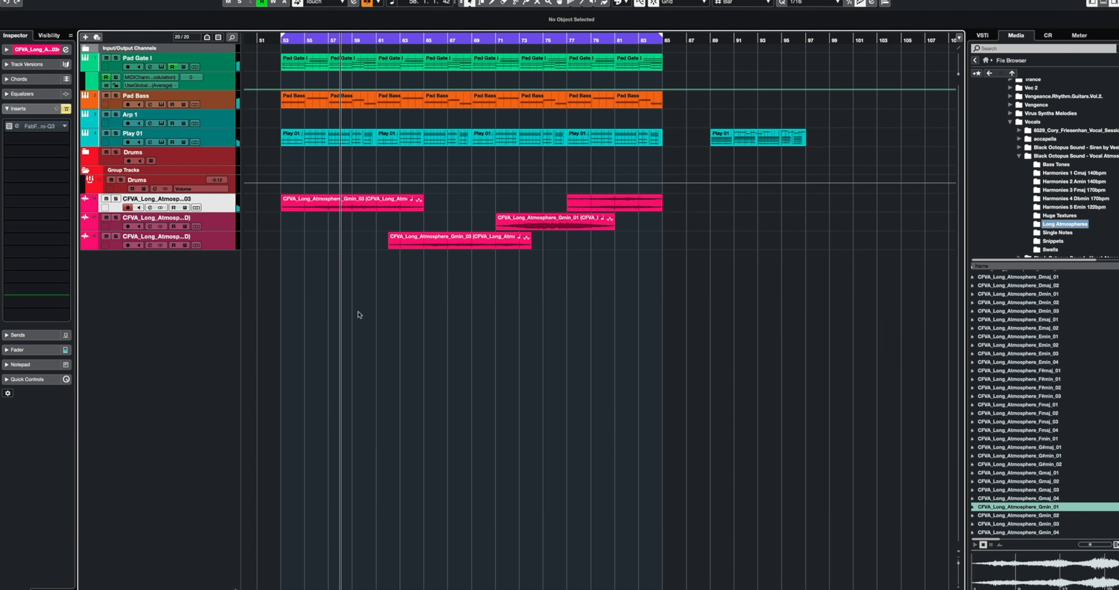
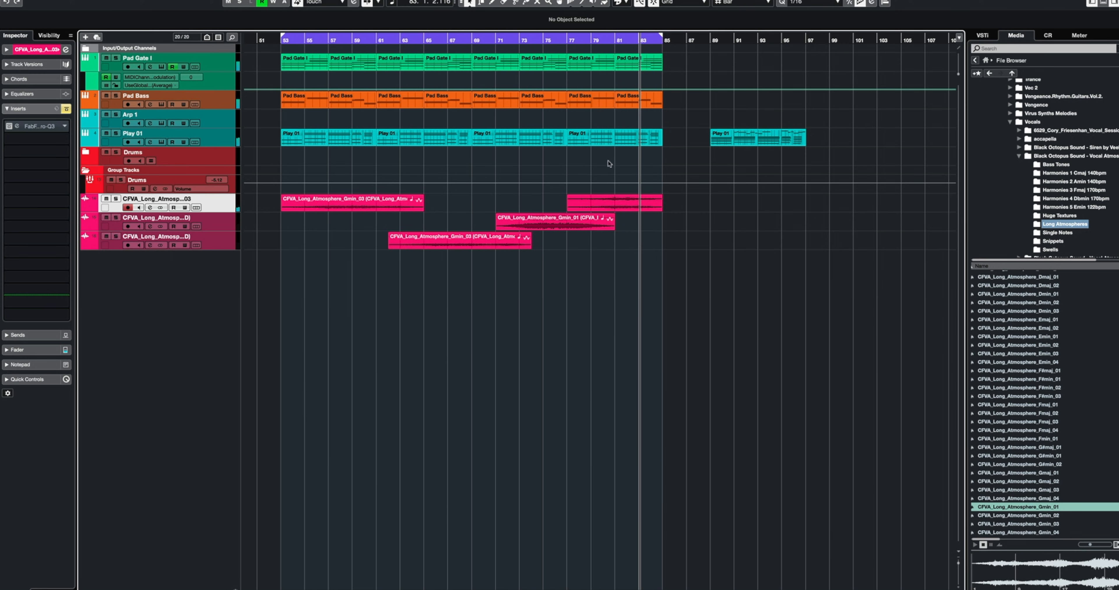
Step: Add an instrument track with Vital as the instrument, routed to Stereo Out
scroll(566, 154, "left", 3)
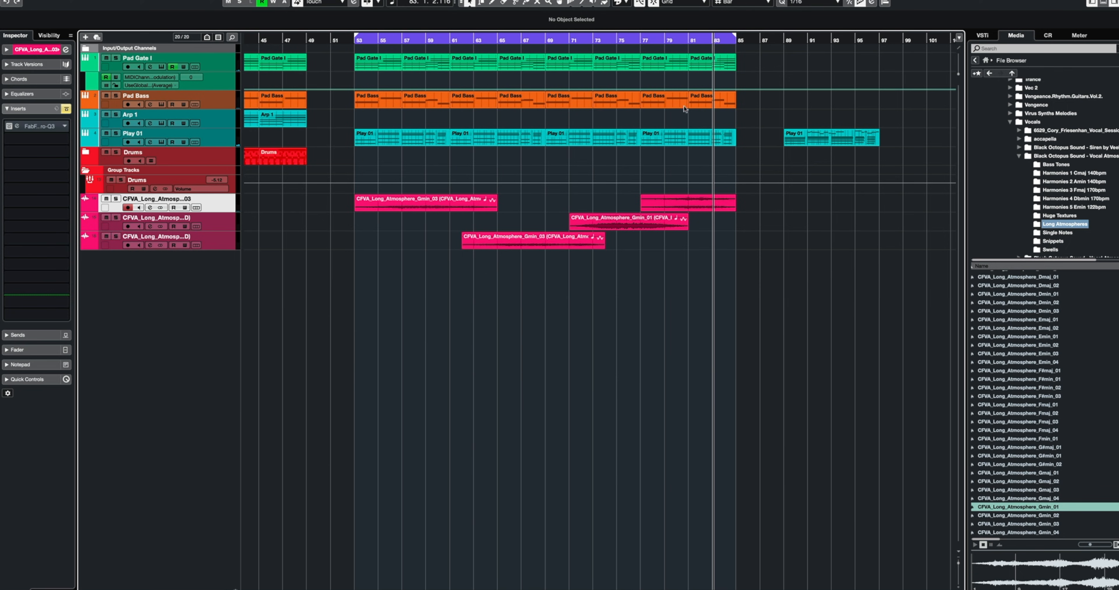
left_click(981, 36)
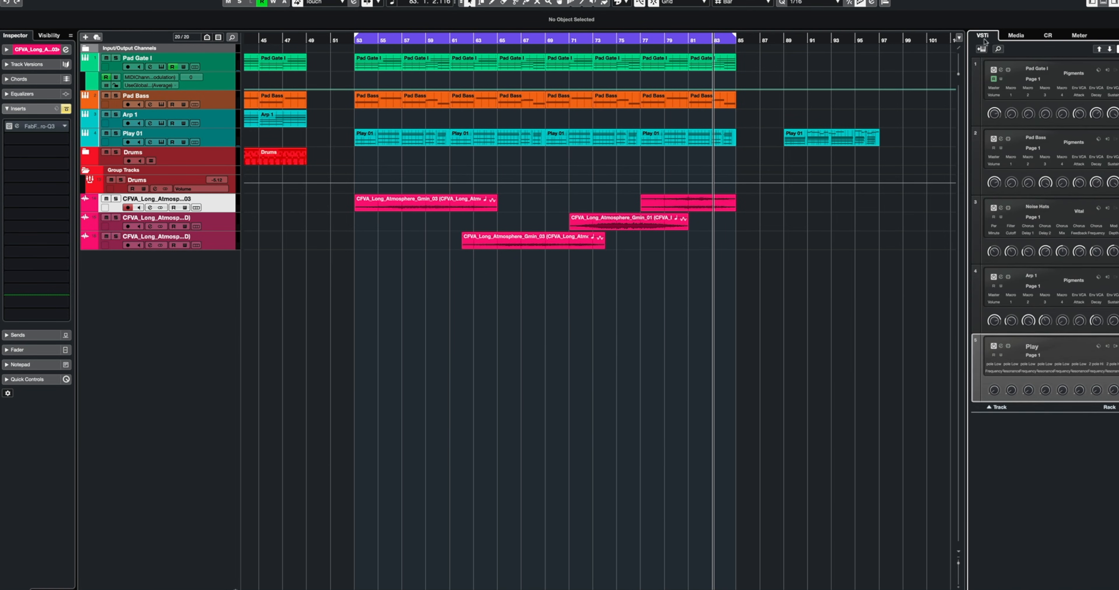
left_click(981, 50)
left_click(477, 203)
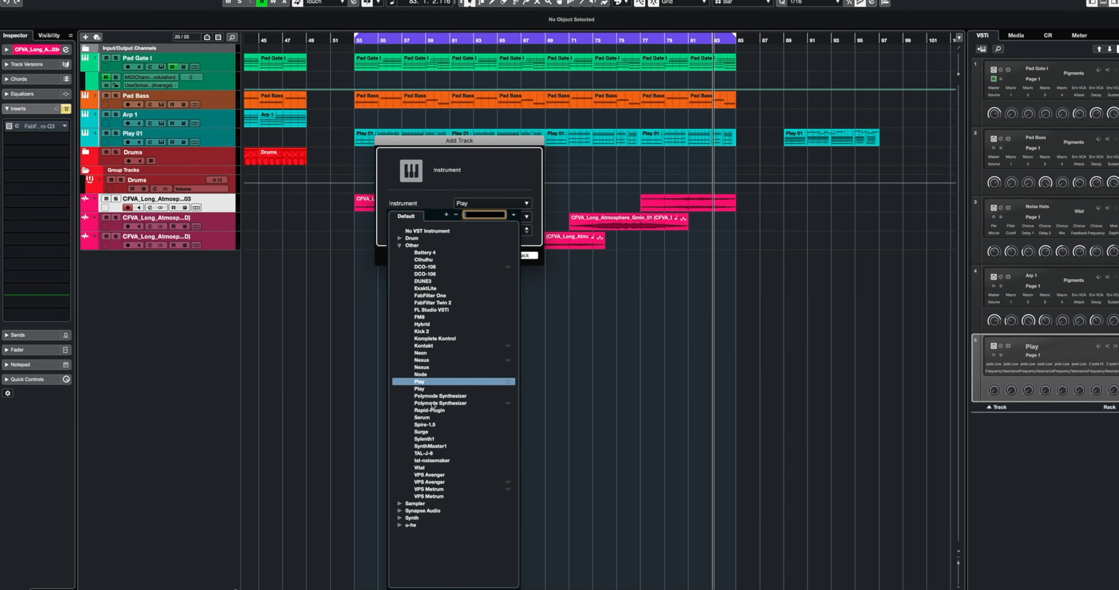
left_click(420, 468)
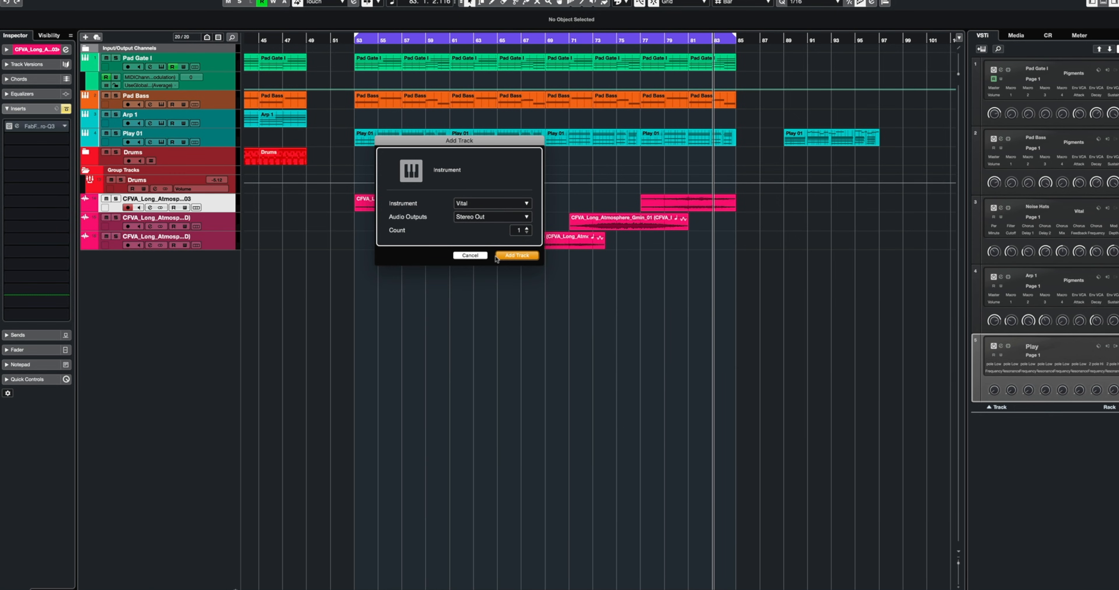
left_click(511, 258)
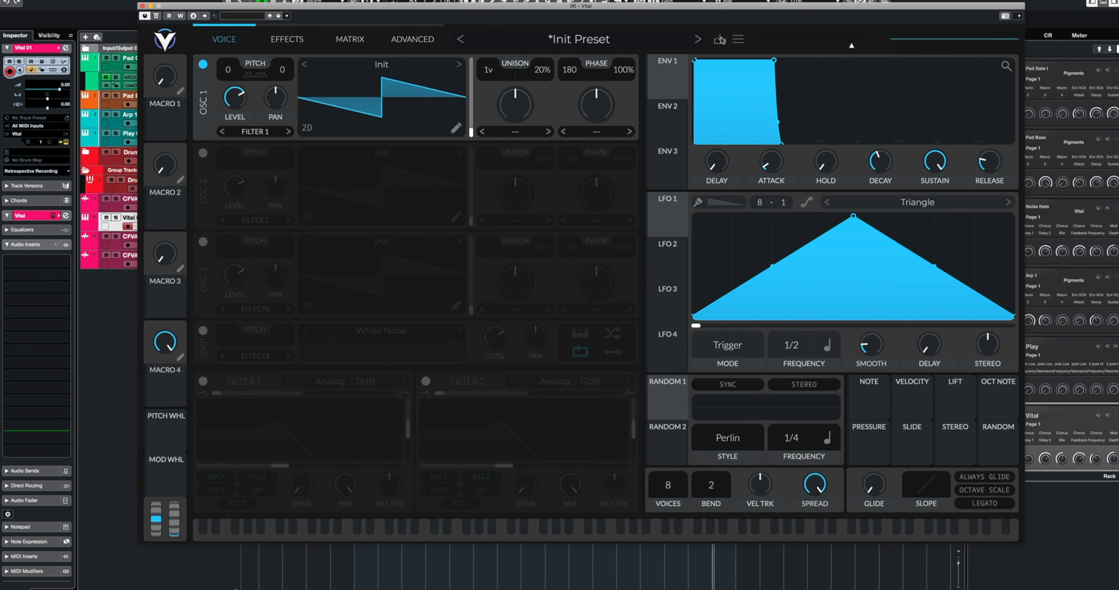
Step: Browse Vital's presets and list the Vital Trance Vol 2 bank sorted by style
left_click(737, 39)
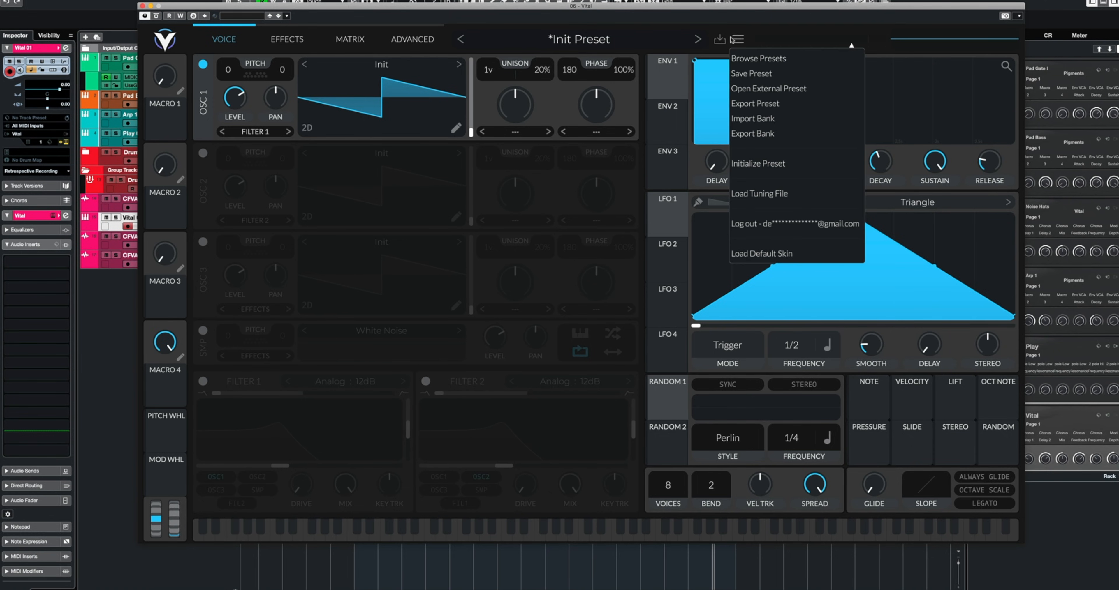
left_click(589, 35)
left_click(573, 40)
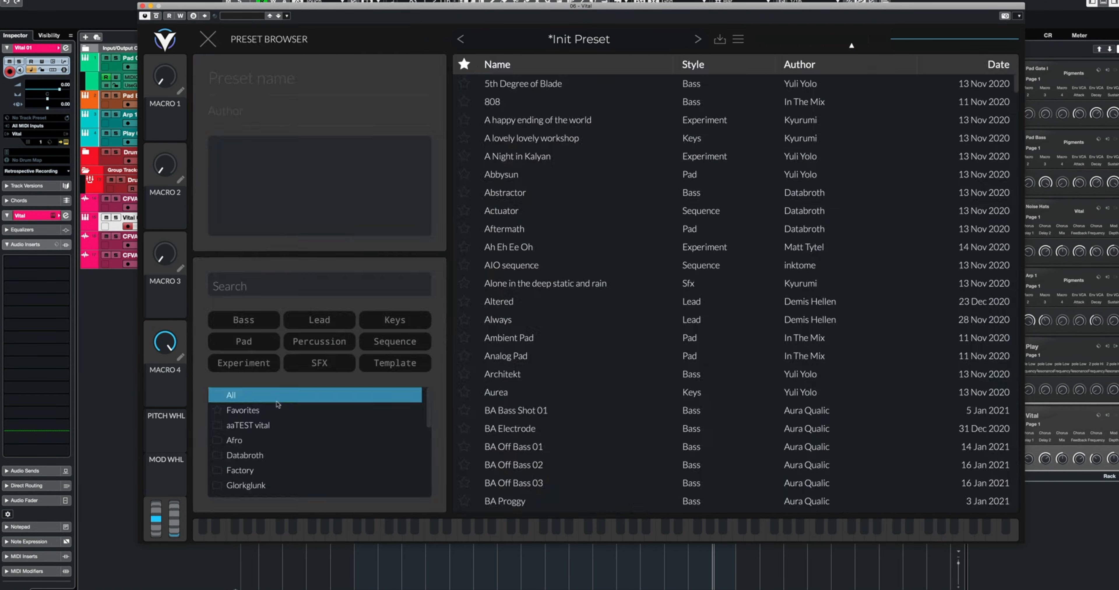
key("Escape")
left_click(582, 41)
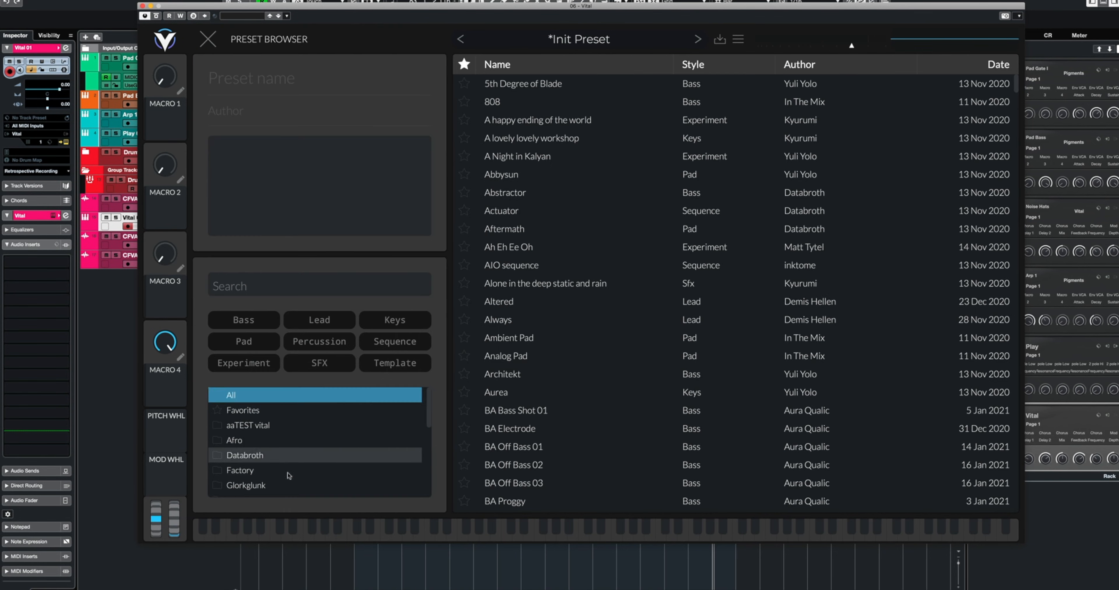
scroll(287, 473, "down", 5)
left_click(296, 431)
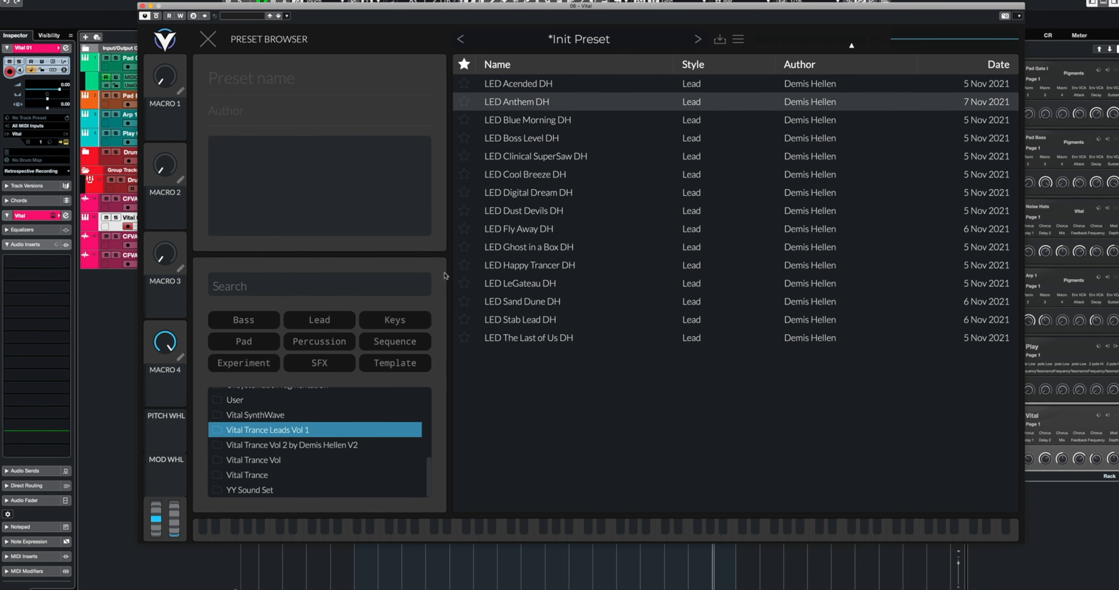
left_click(392, 445)
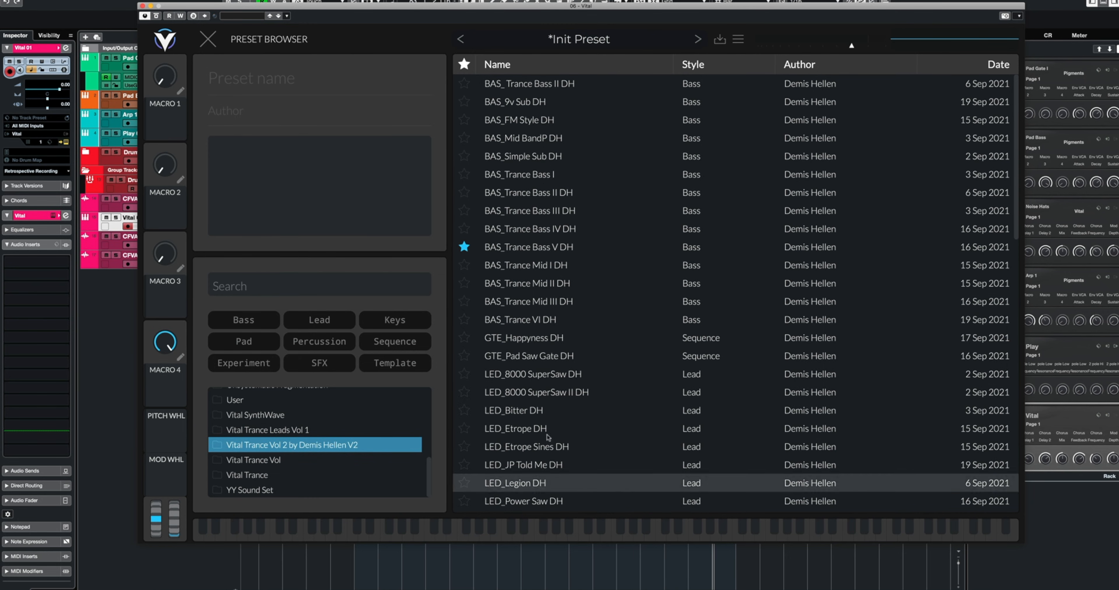
scroll(575, 352, "down", 5)
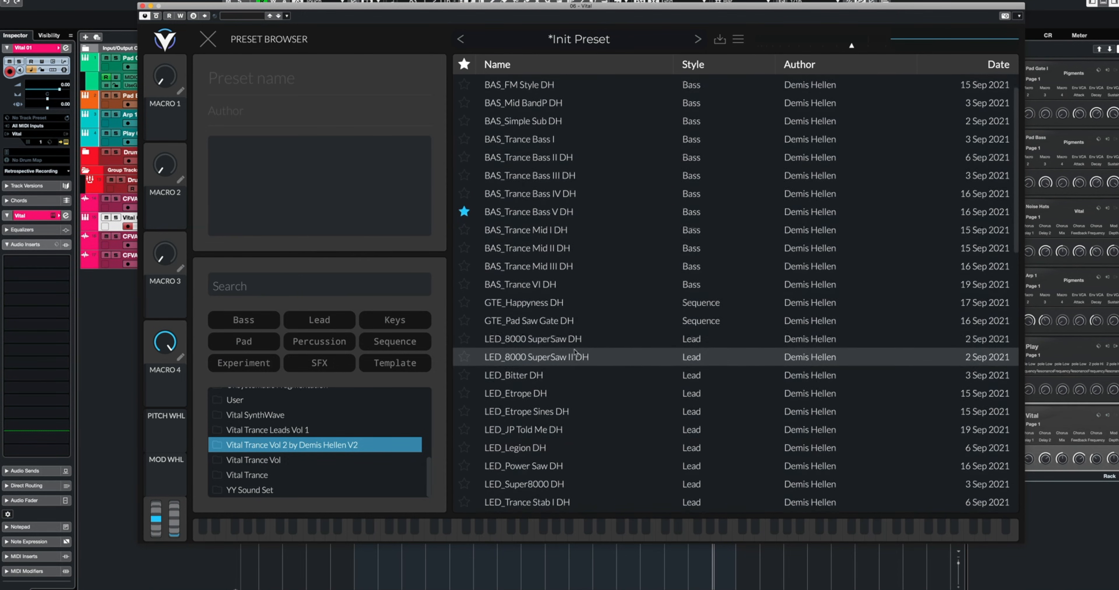
left_click(690, 65)
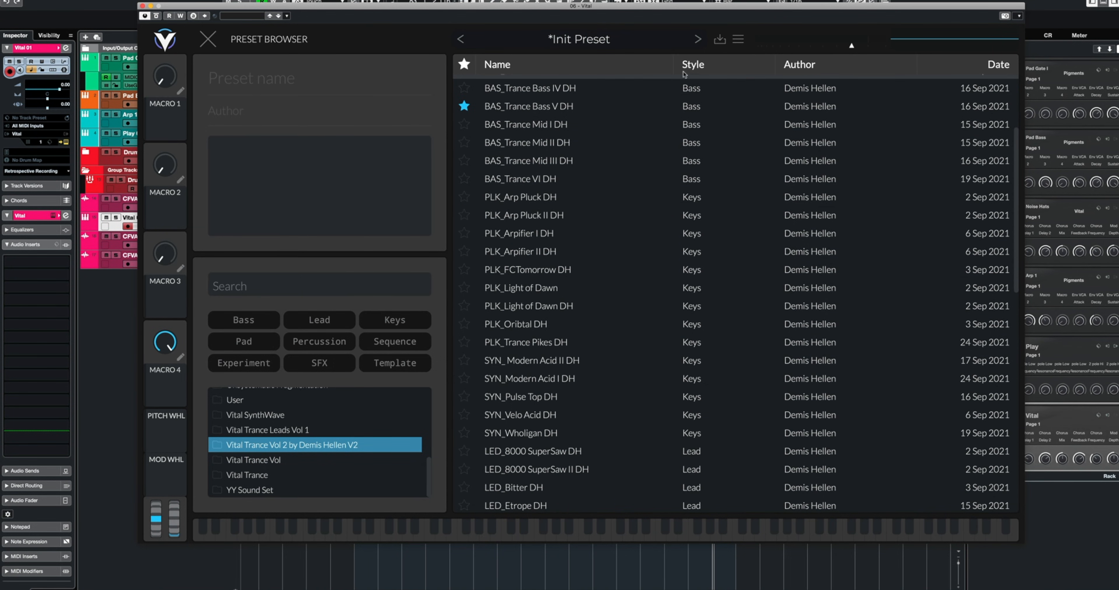
Step: Audition the PLK_Light of Dawn and PLK_Light of Dawn DH presets, and load PLK_FCTomorrow DH in Vital
scroll(620, 299, "down", 6)
scroll(542, 326, "up", 1)
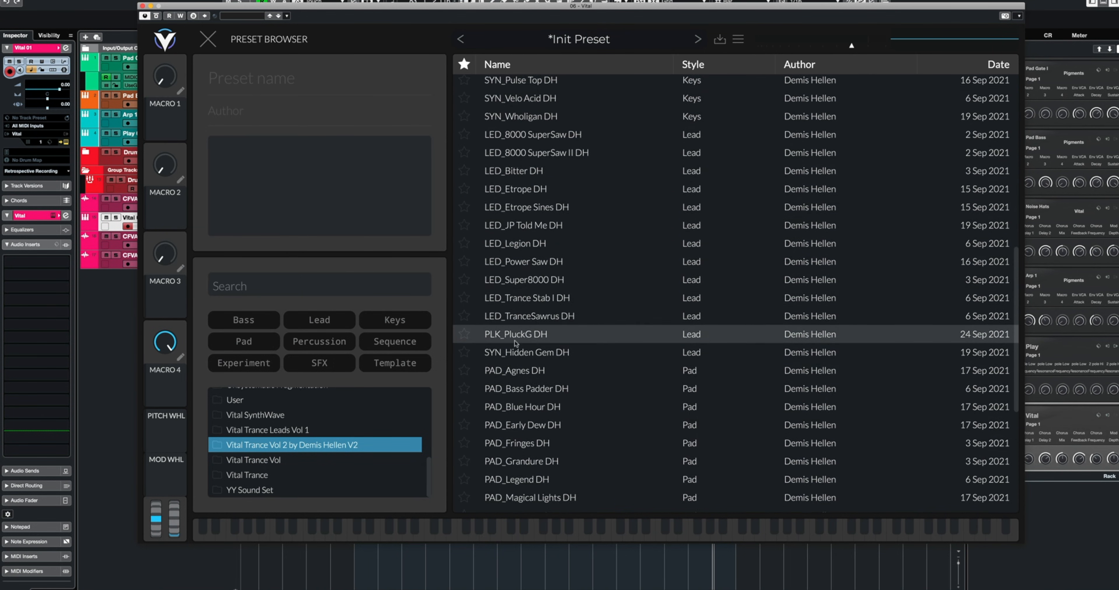
scroll(564, 126, "up", 1)
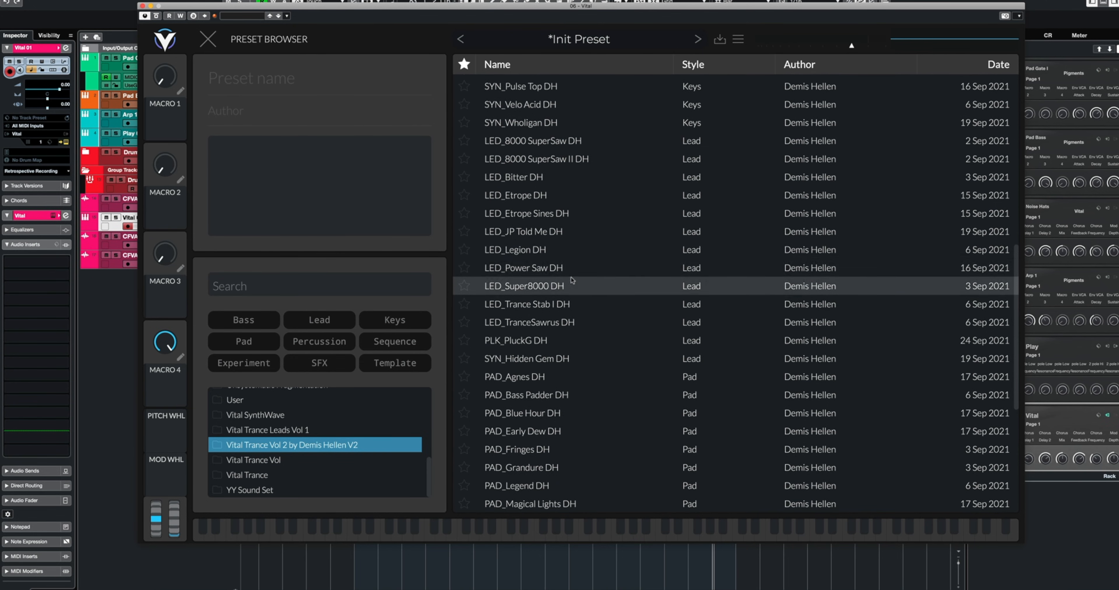
scroll(551, 347, "down", 2)
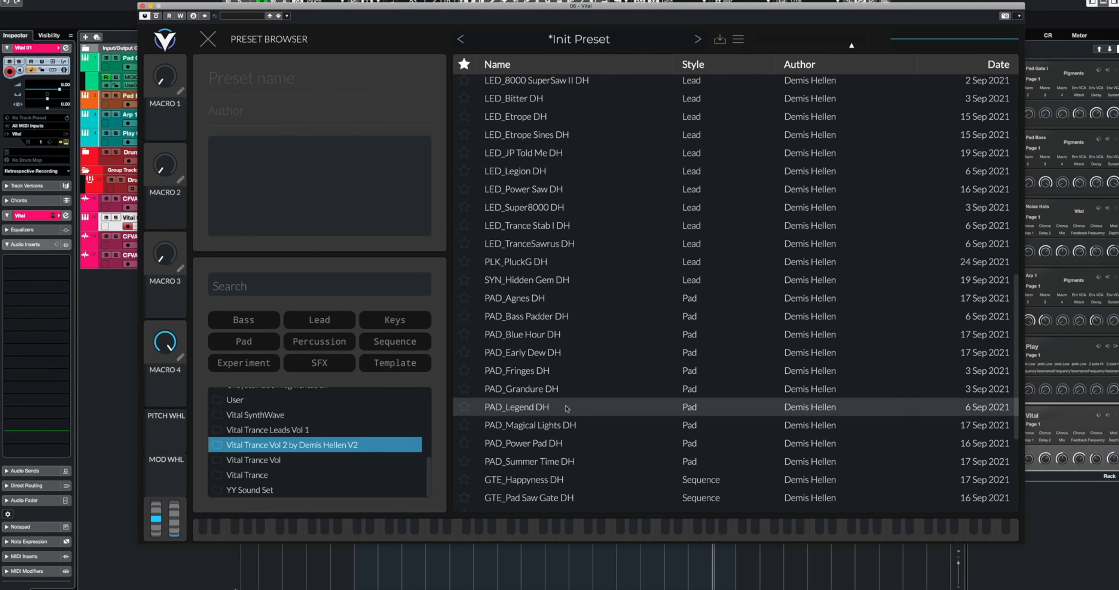
scroll(566, 417, "down", 2)
scroll(571, 421, "down", 3)
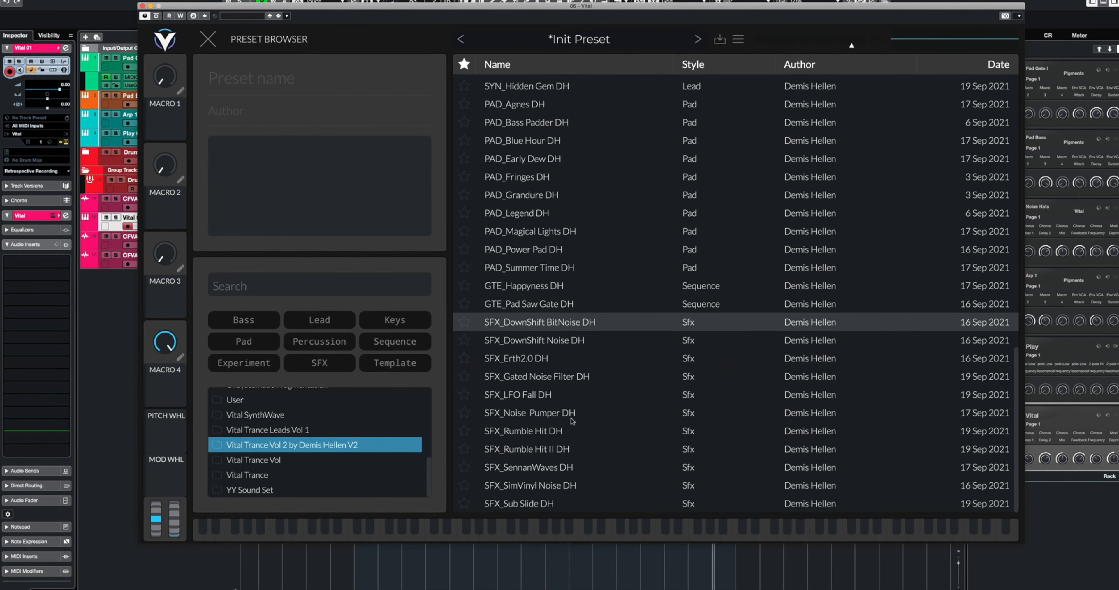
scroll(564, 334, "up", 15)
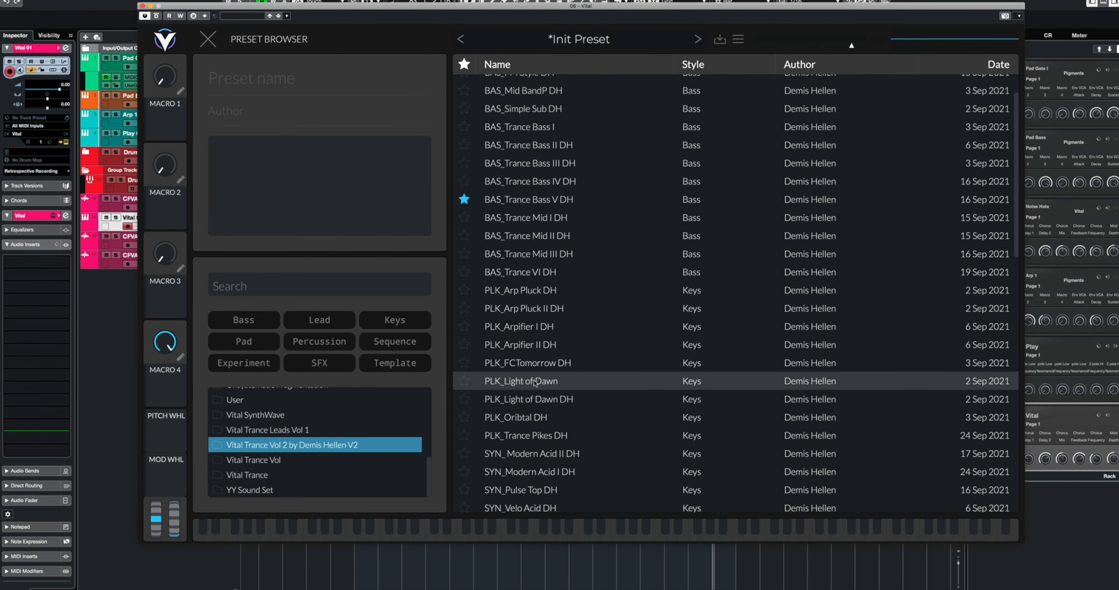
left_click(535, 382)
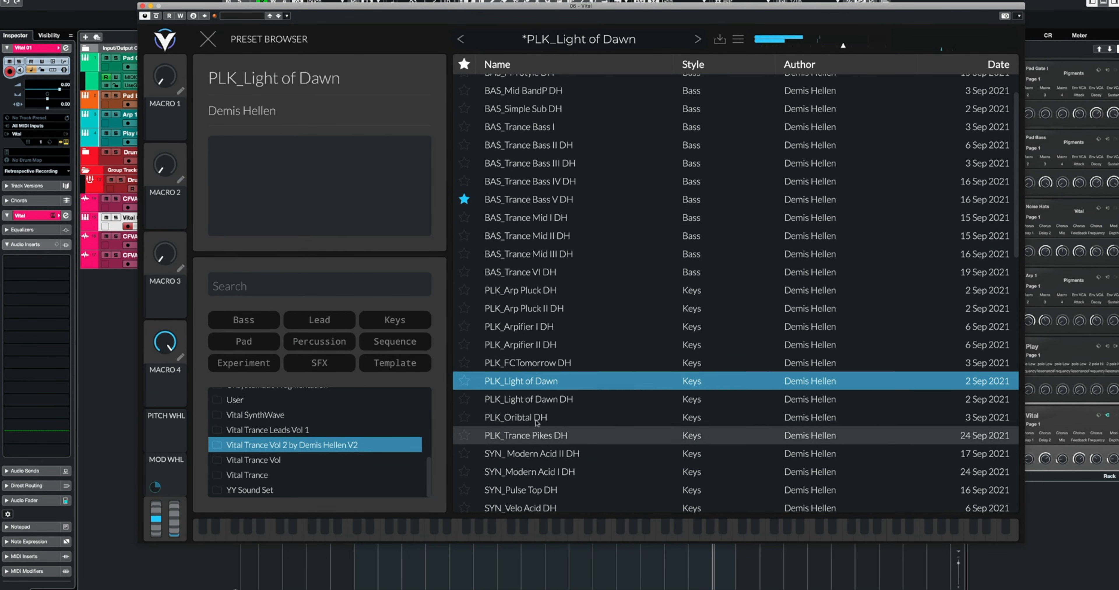
left_click(534, 400)
left_click(540, 364)
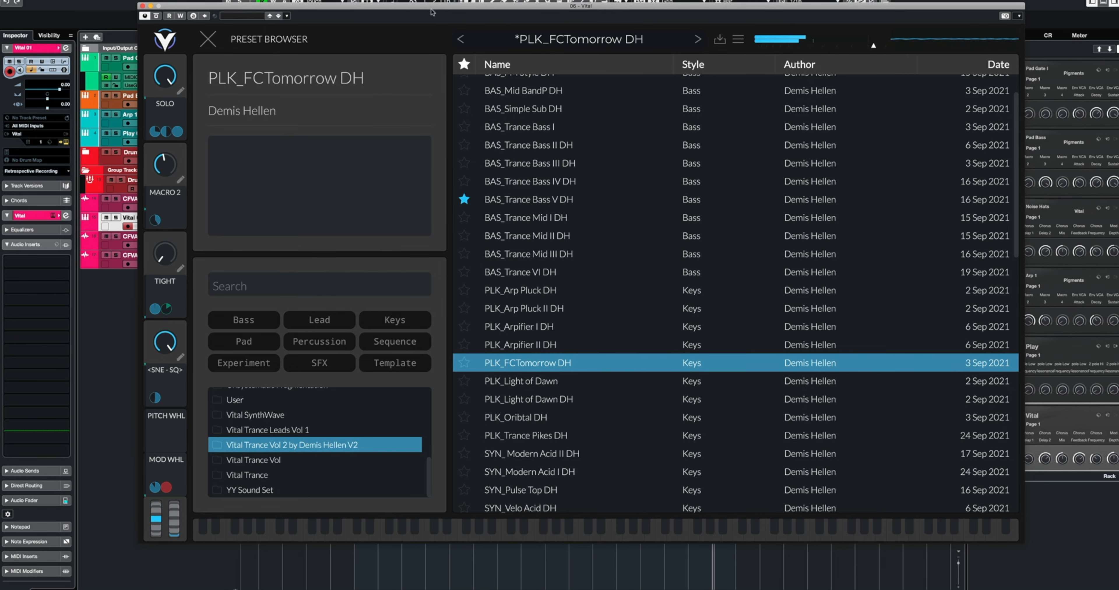
left_click(206, 41)
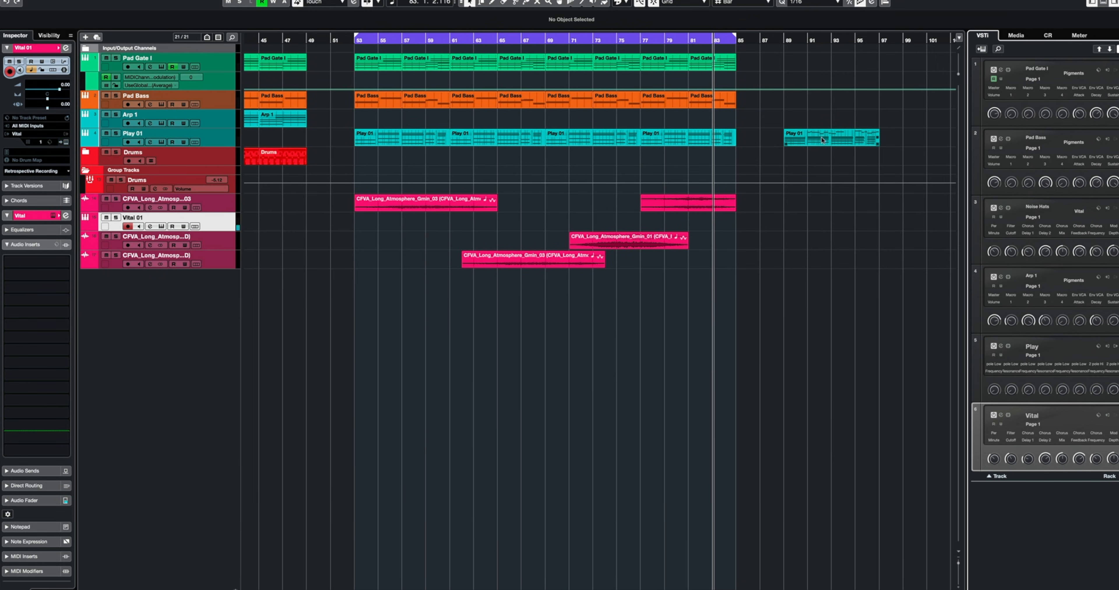
Step: Move the separate Play 01 event from bar 89 to bar 53 on the Vital 01 track
double_click(822, 140)
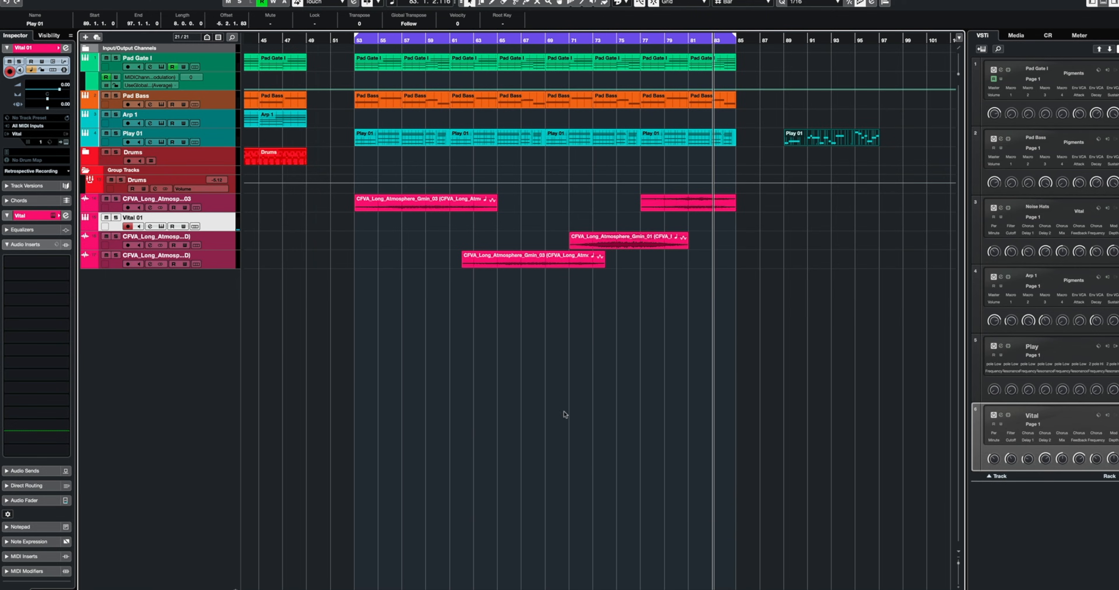
left_click_drag(820, 139, 400, 225)
Step: Move the Vital 01 track directly below the Play 01 track and color it cyan
left_click_drag(226, 155, 226, 156)
left_click(95, 160)
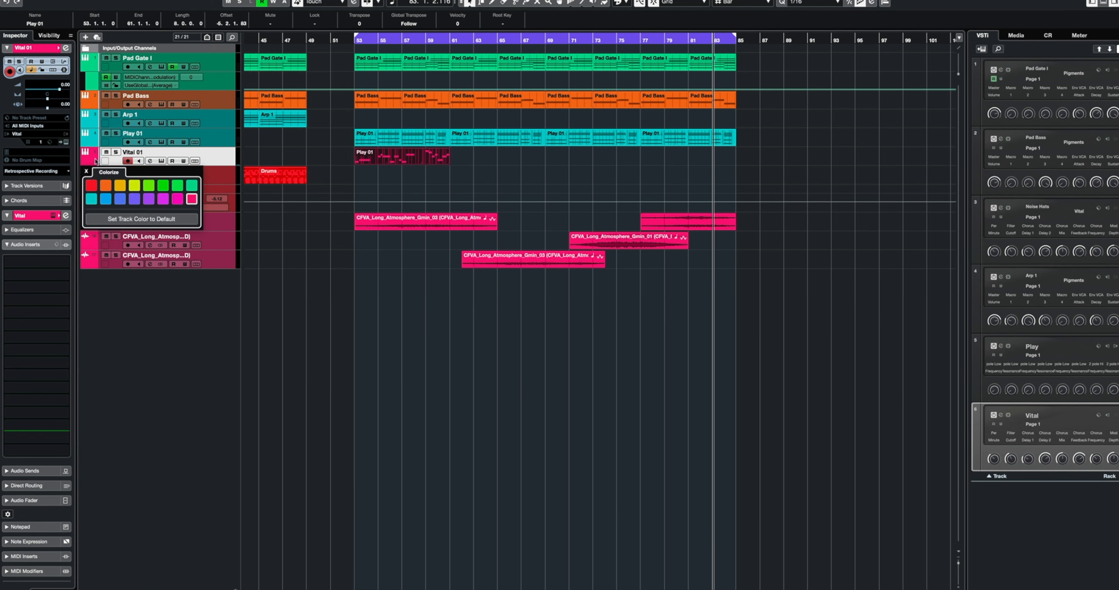
left_click(91, 199)
Step: Play from bar 53 and try duplicating the Vital 01 track's event to bar 61
left_click(354, 42)
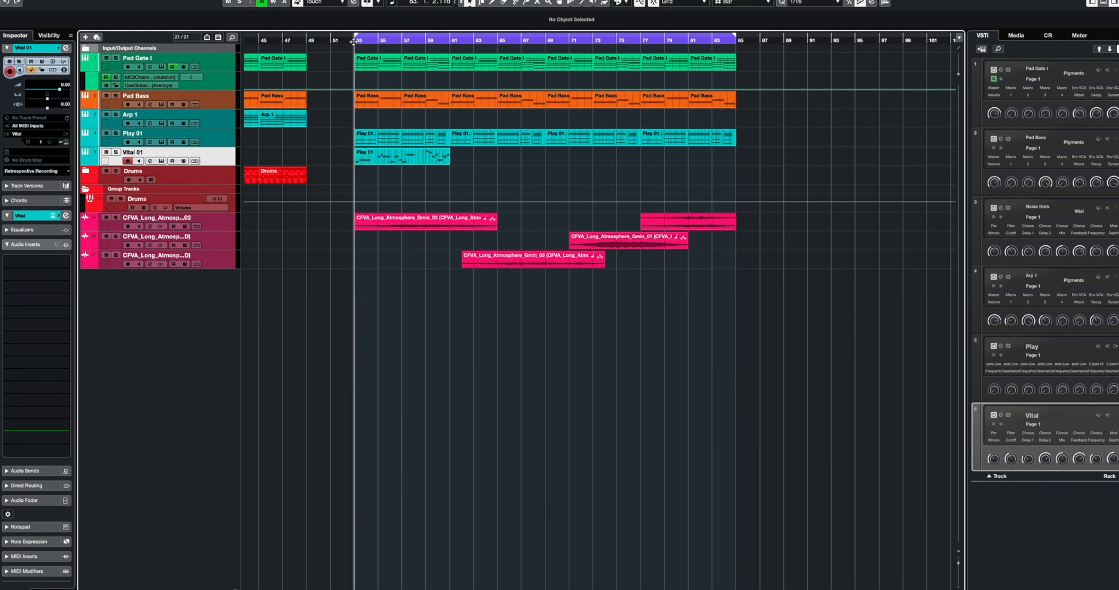
left_click(396, 159)
key("ctrl+d")
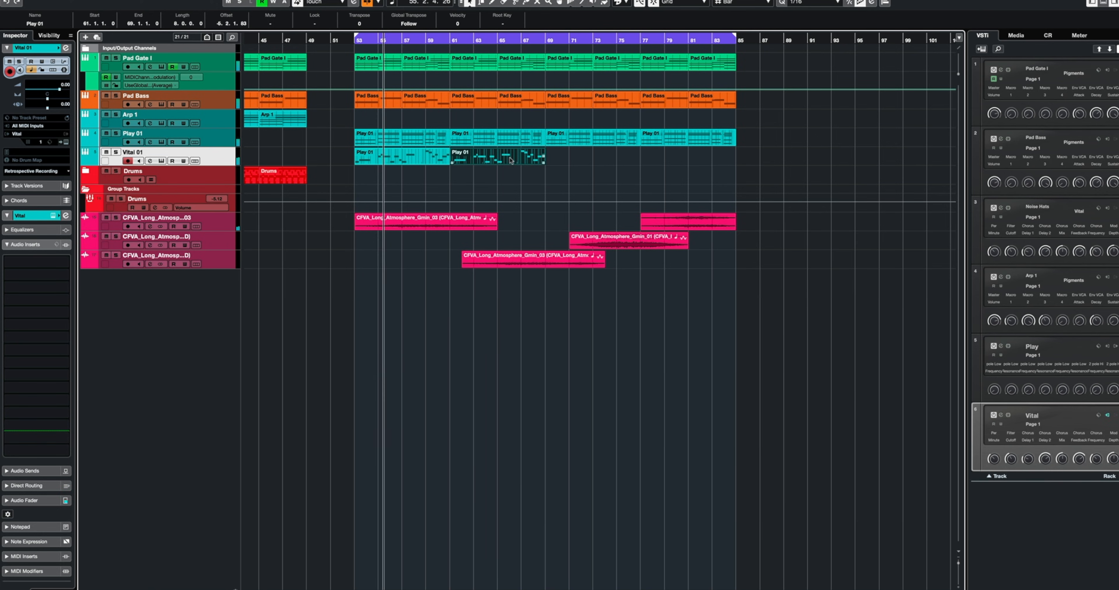
Step: Extend the first D4 note of the Vital 01 part back to start at 53.2.3, and check the remaining notes
double_click(401, 161)
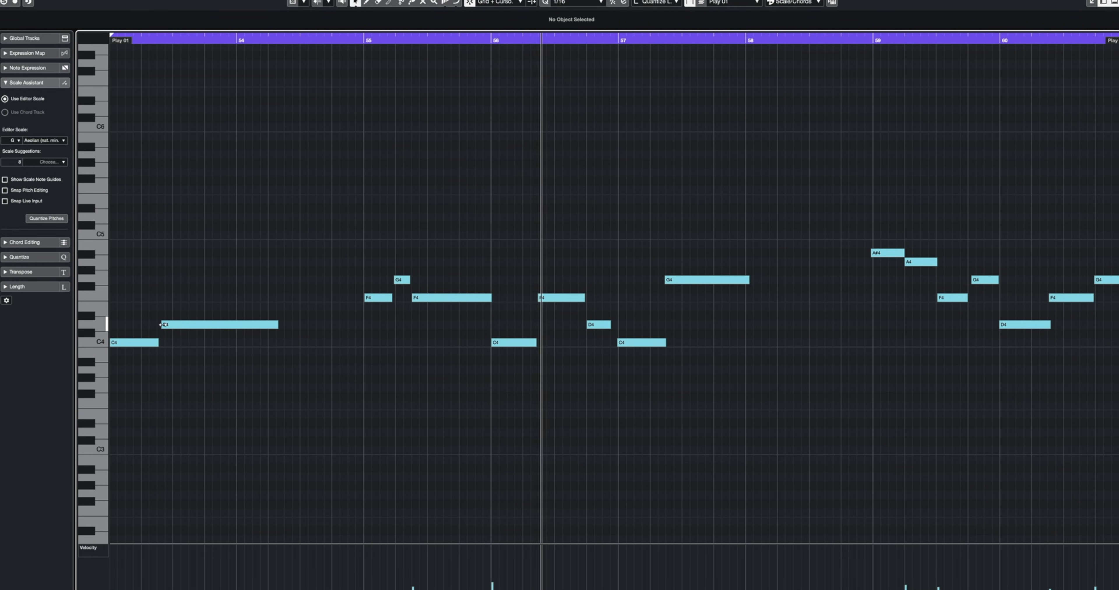
left_click(165, 324)
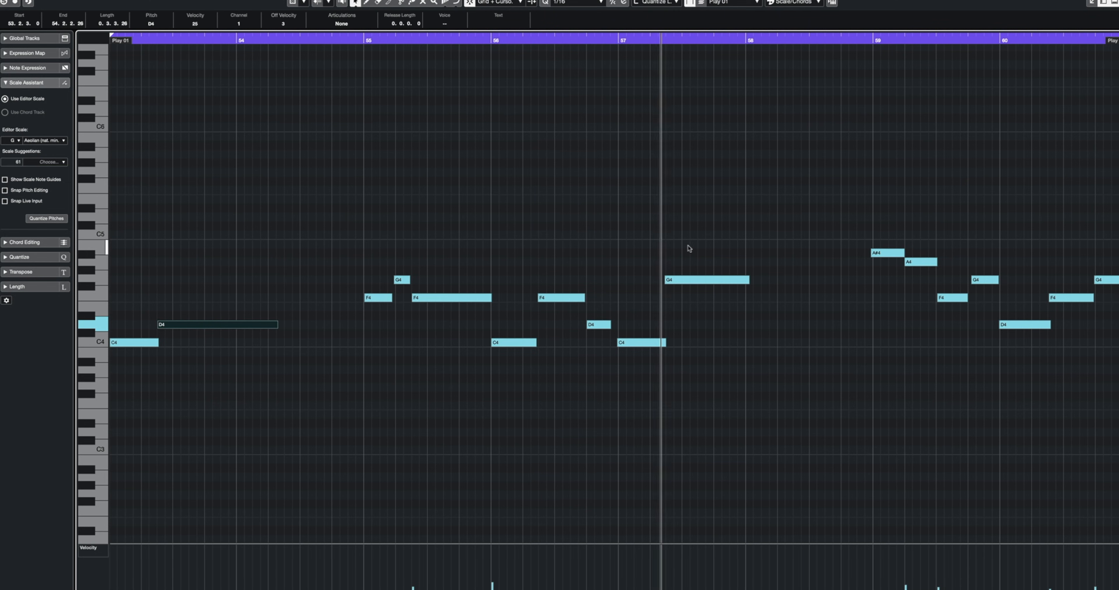
scroll(699, 255, "right", 2)
scroll(699, 255, "right", 3)
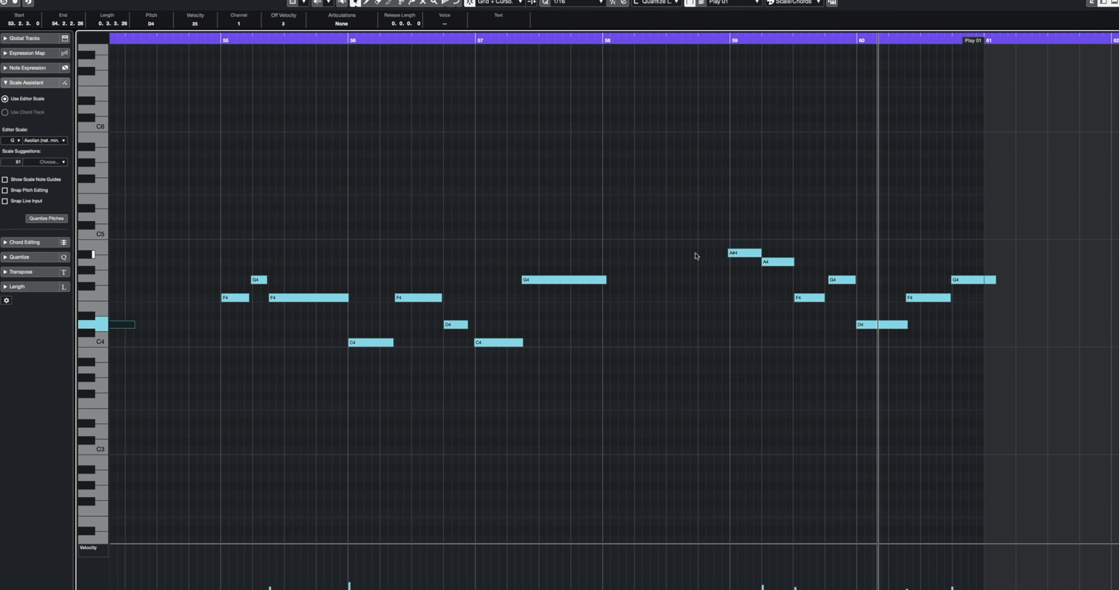
key("Return")
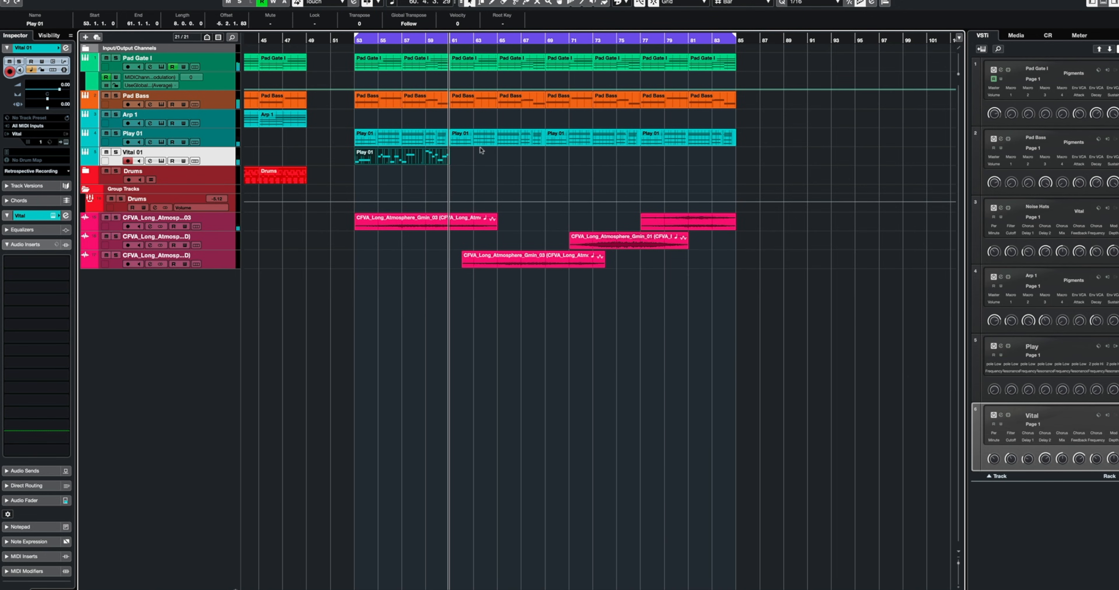
Step: Loop the soloed Vital 01 event from bar 53 to bar 61 and modulate the levels of all three Vital oscillators with velocity
key("p")
key("space")
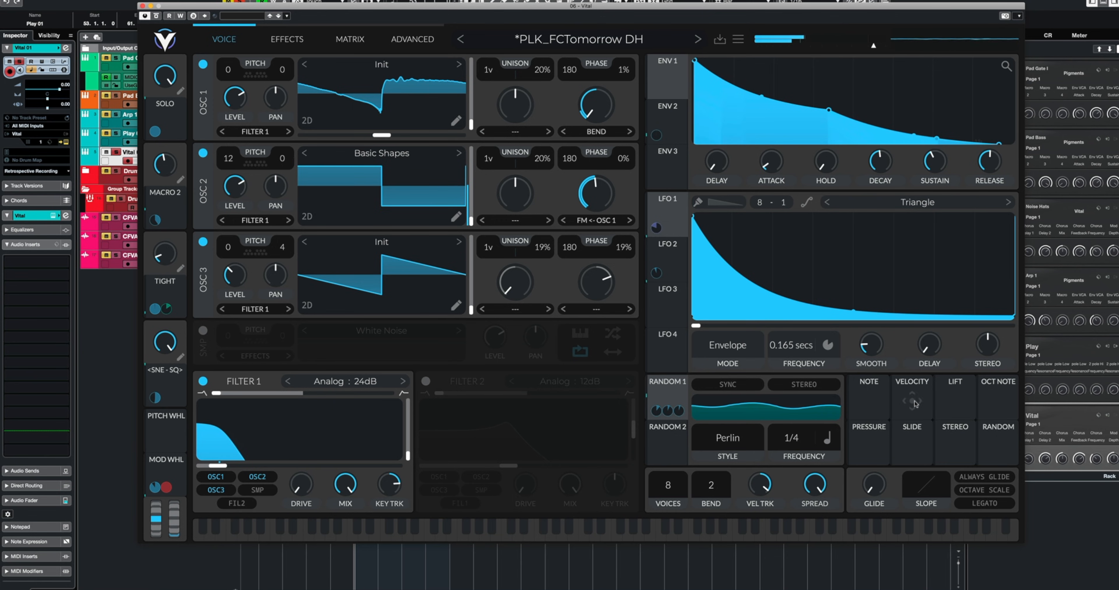
left_click_drag(914, 403, 234, 187)
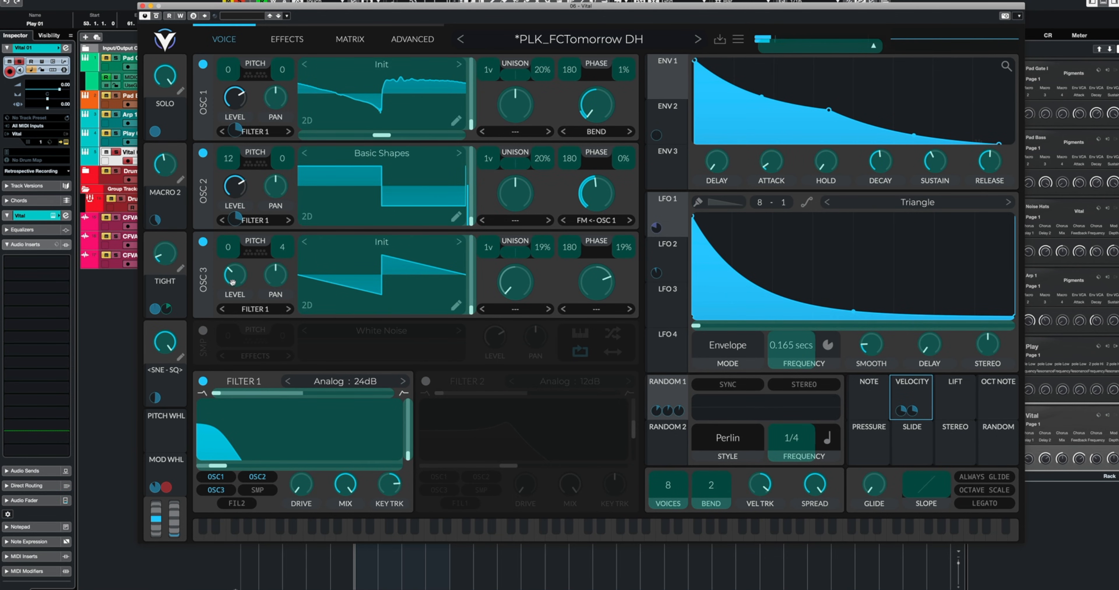
left_click_drag(233, 282, 233, 283)
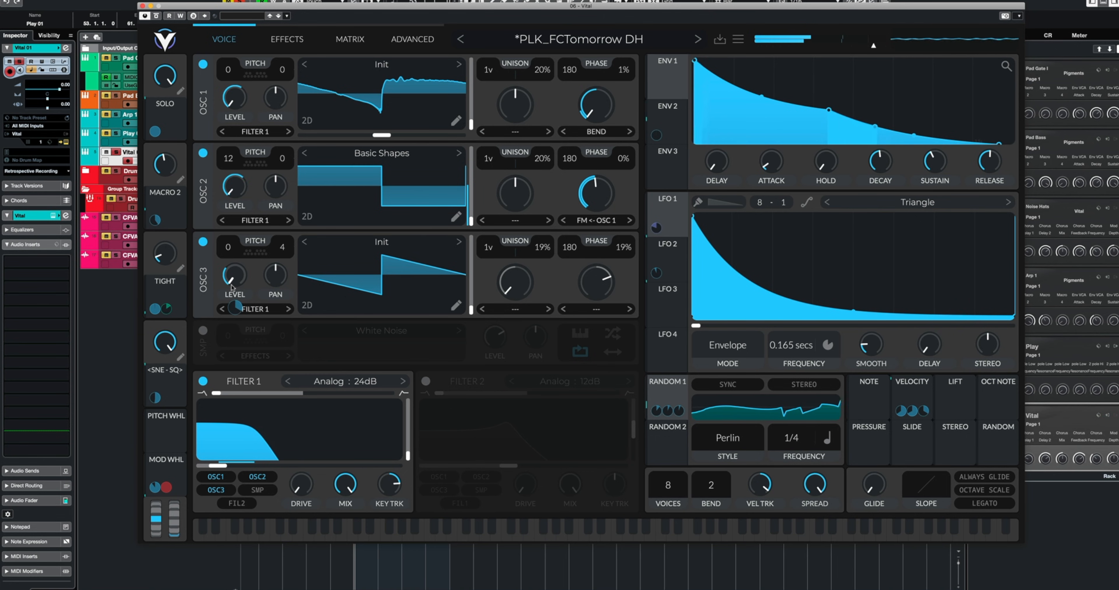
left_click(143, 6)
Step: Play the loop with the Play 01 track soloed alongside Vital 01
key("space")
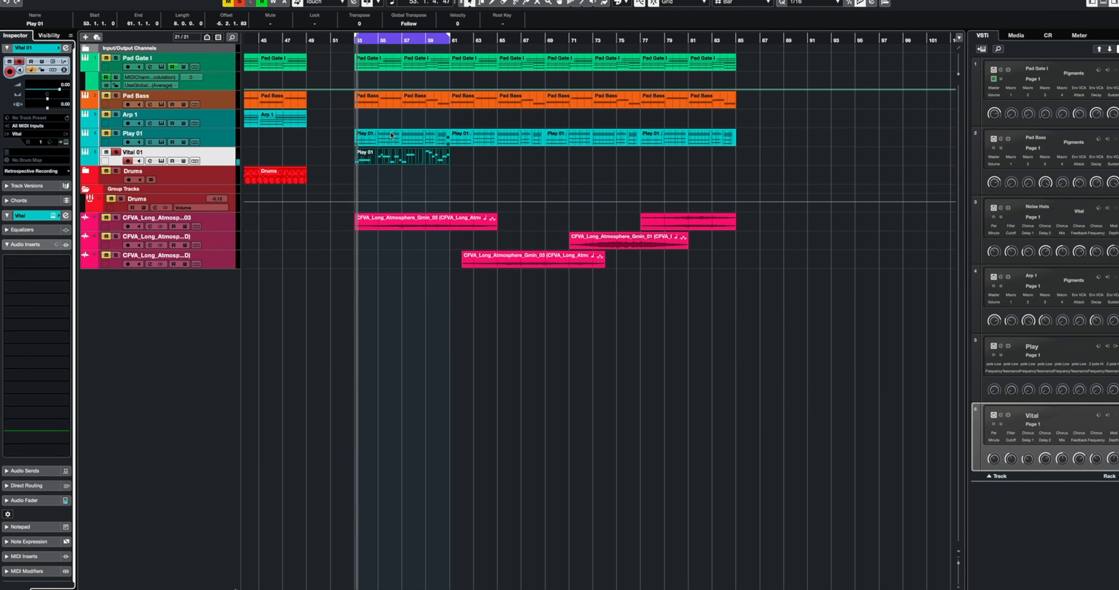
left_click(116, 134)
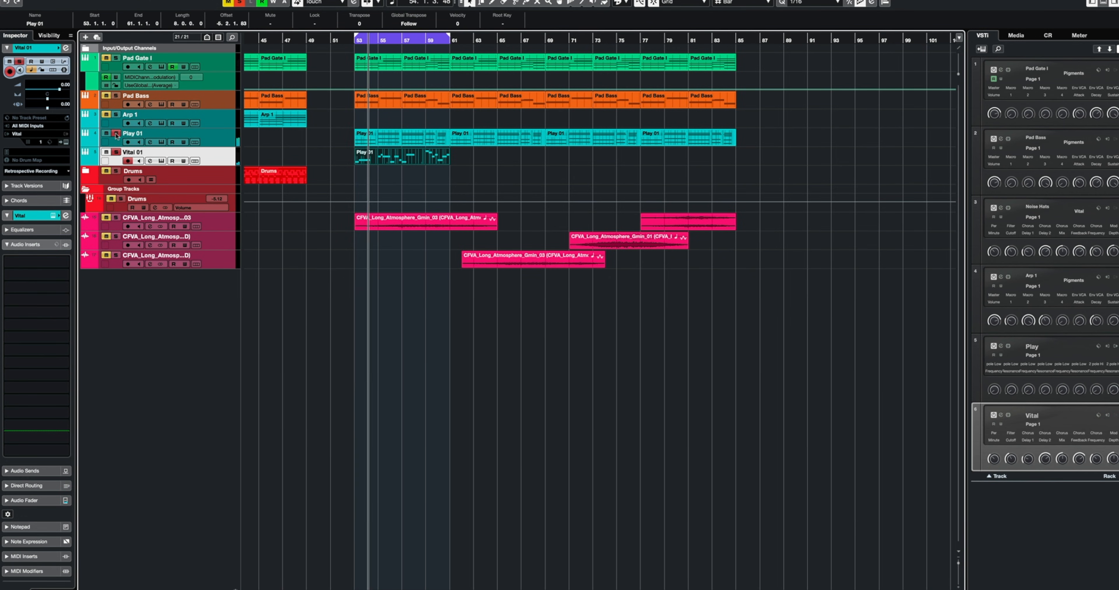
left_click(403, 156)
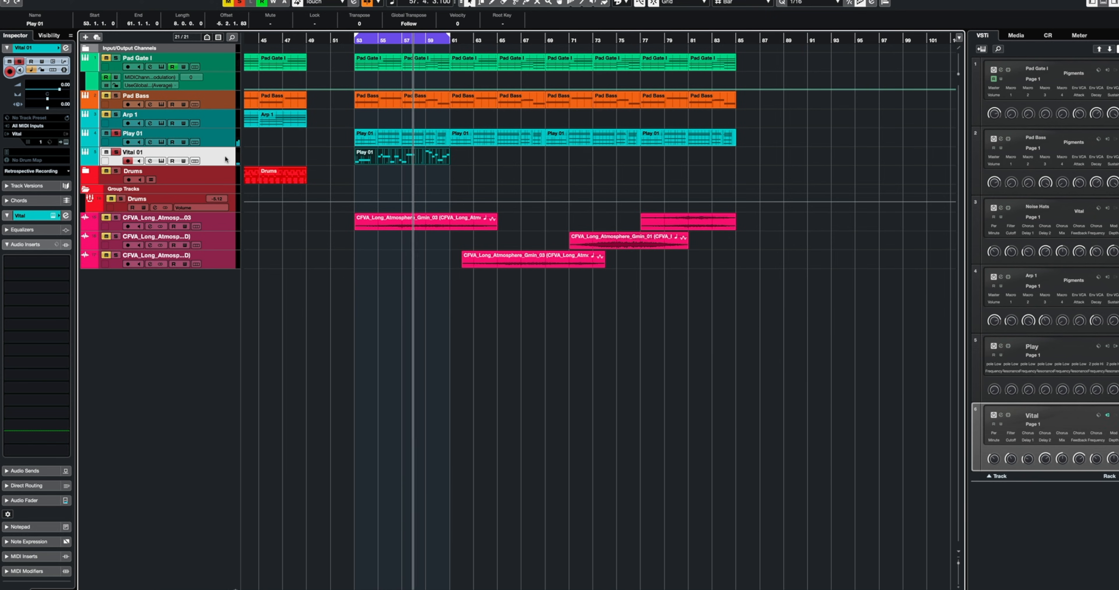
Step: Insert FabFilter Pro-Q 3 in the first audio insert of the Vital 01 track and enlarge its window
left_click(34, 262)
type("pro")
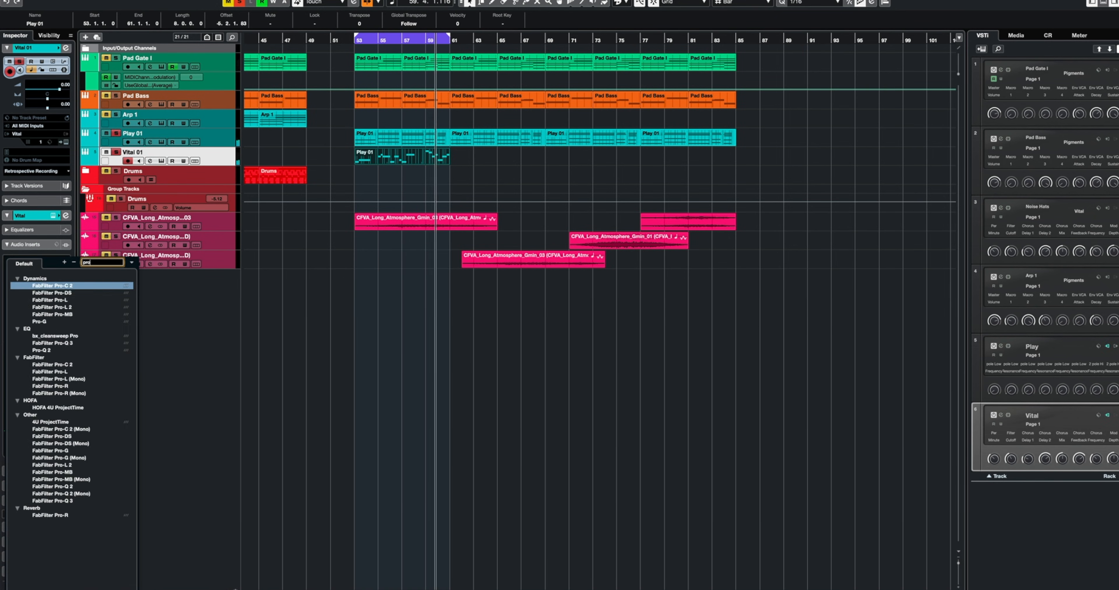
left_click(65, 344)
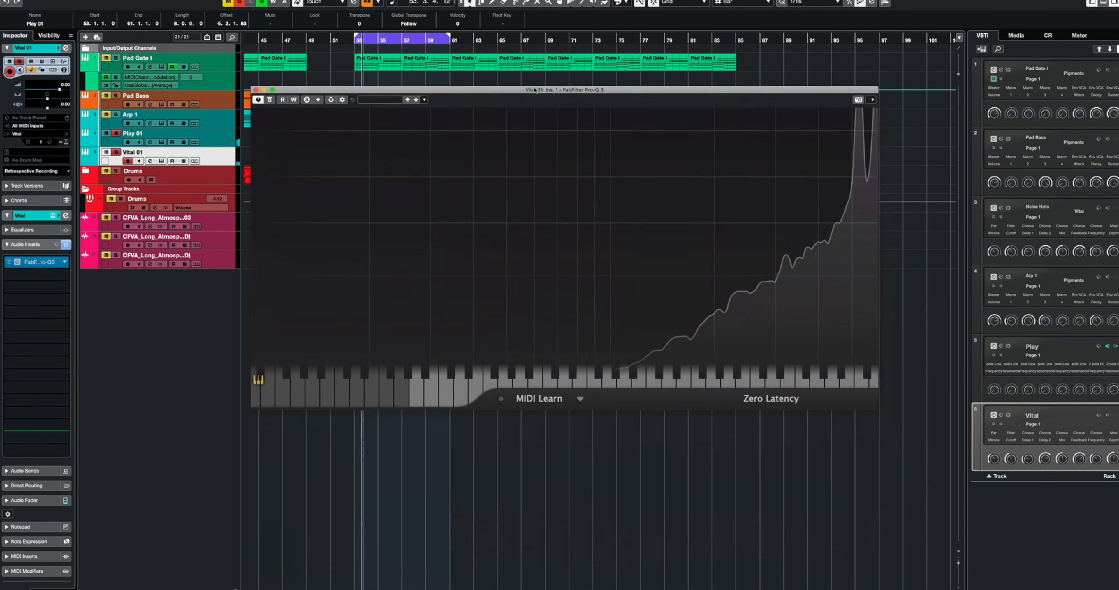
left_click(890, 410)
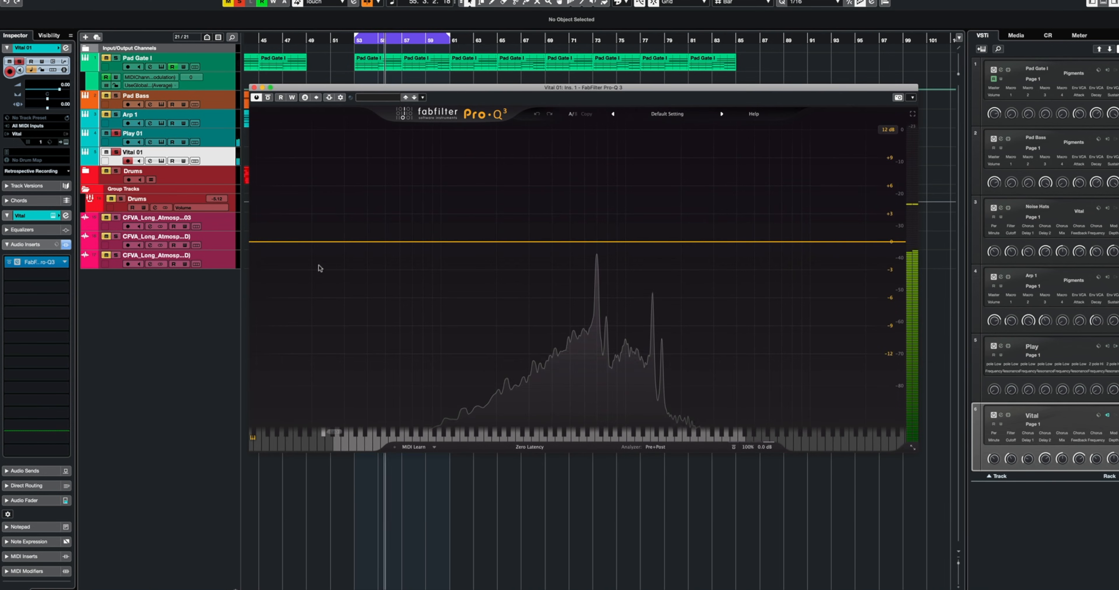
Step: Add a 6 dB/oct low cut at about 735 Hz to Vital 01 in Pro-Q 3 and close the plug-in windows
left_click_drag(257, 242, 527, 257)
left_click(527, 253)
left_click(526, 266)
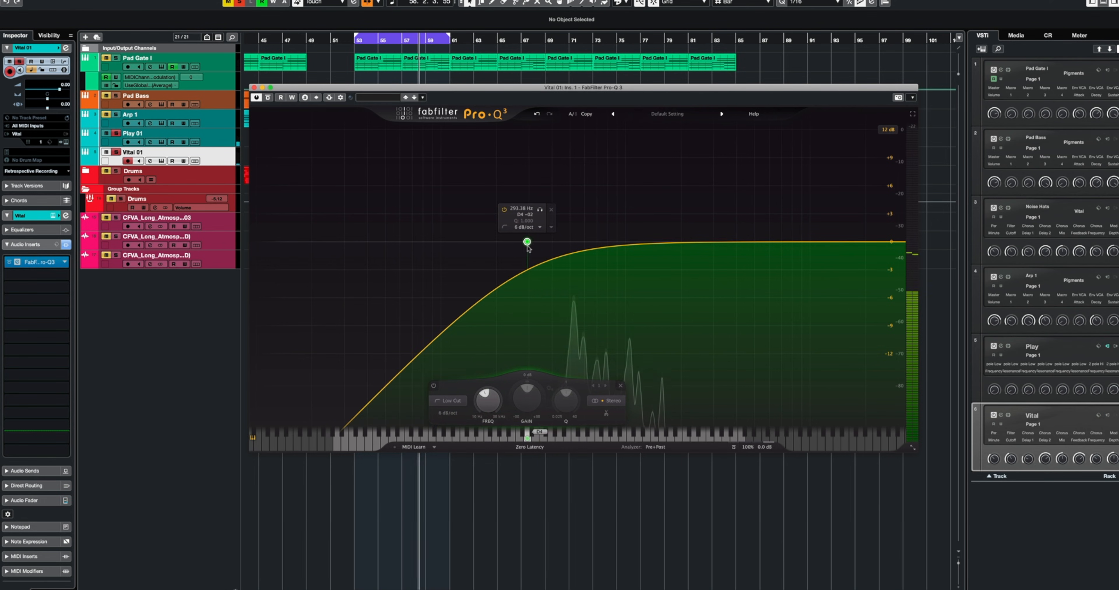
left_click_drag(528, 243, 601, 242)
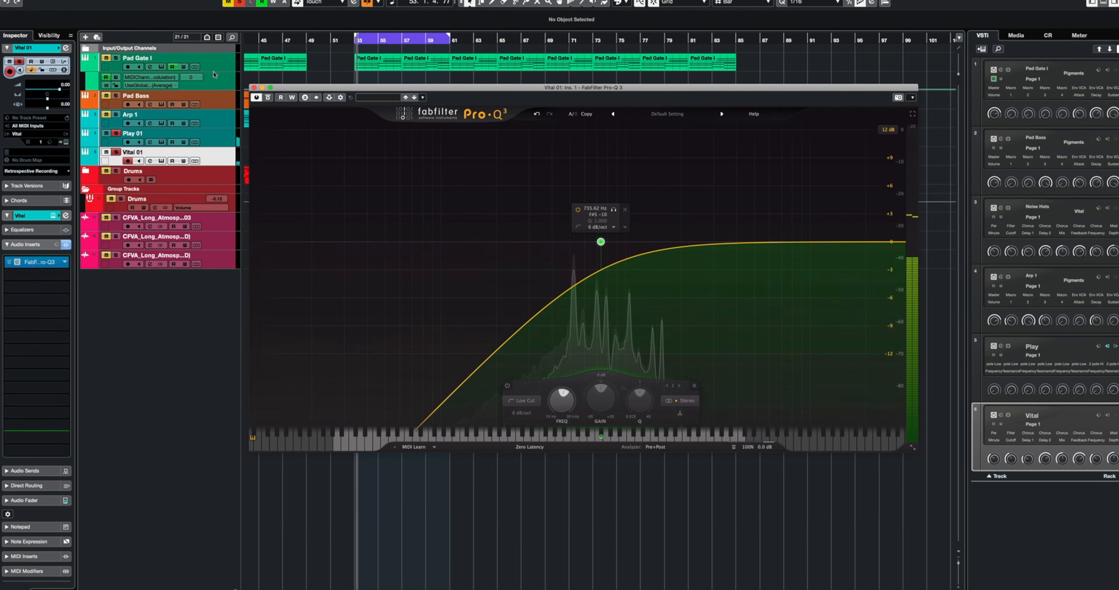
left_click(254, 87)
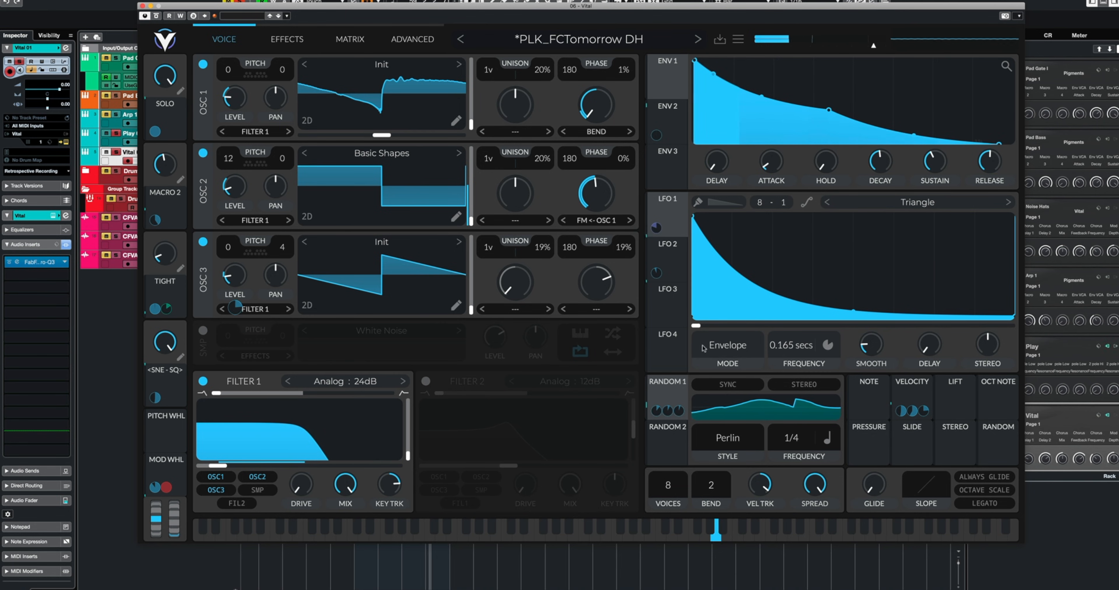
left_click(142, 6)
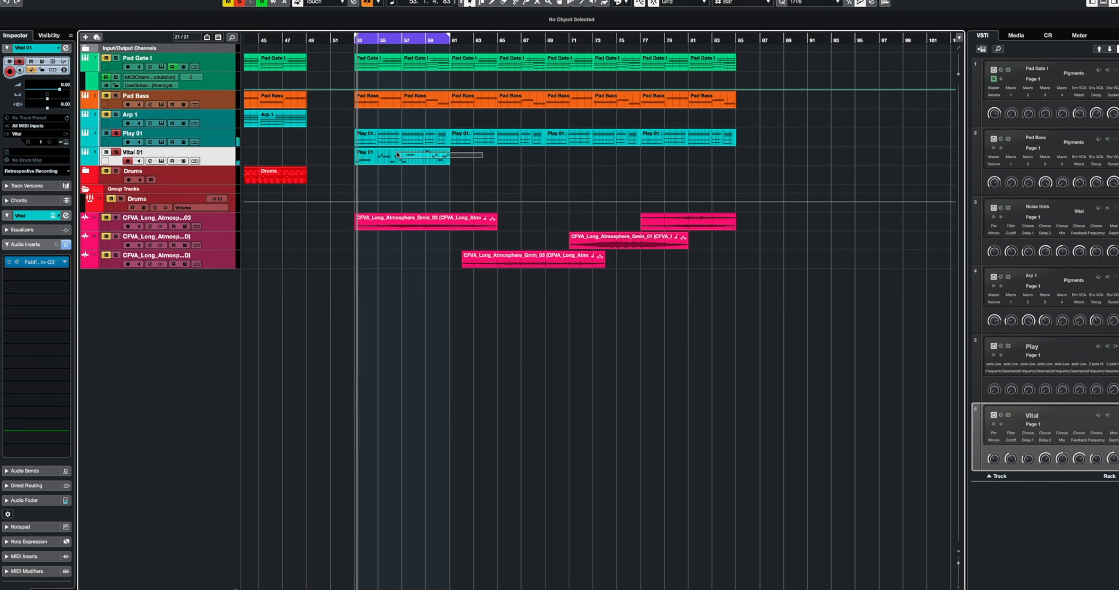
Step: Duplicate the Vital 01 event three times to fill the section up to bar 85
left_click_drag(397, 153, 396, 153)
key("super+d")
key("super+d")
key("super+d")
left_click(812, 160)
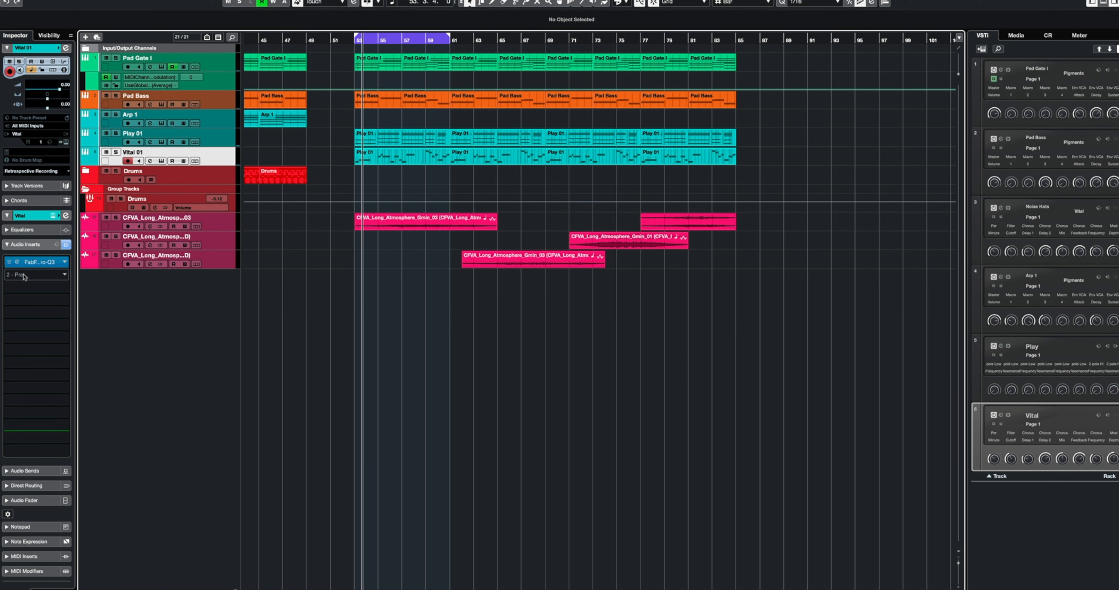
Step: Insert Little Clipper after the EQ on the Vital 01 track
left_click(24, 276)
type("litt")
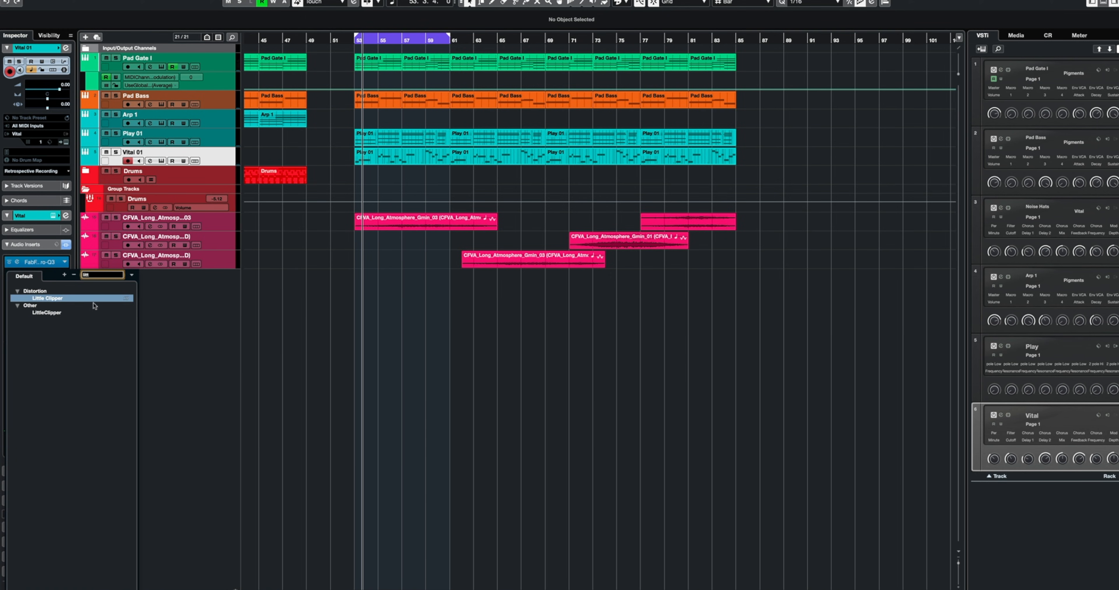
key("Return")
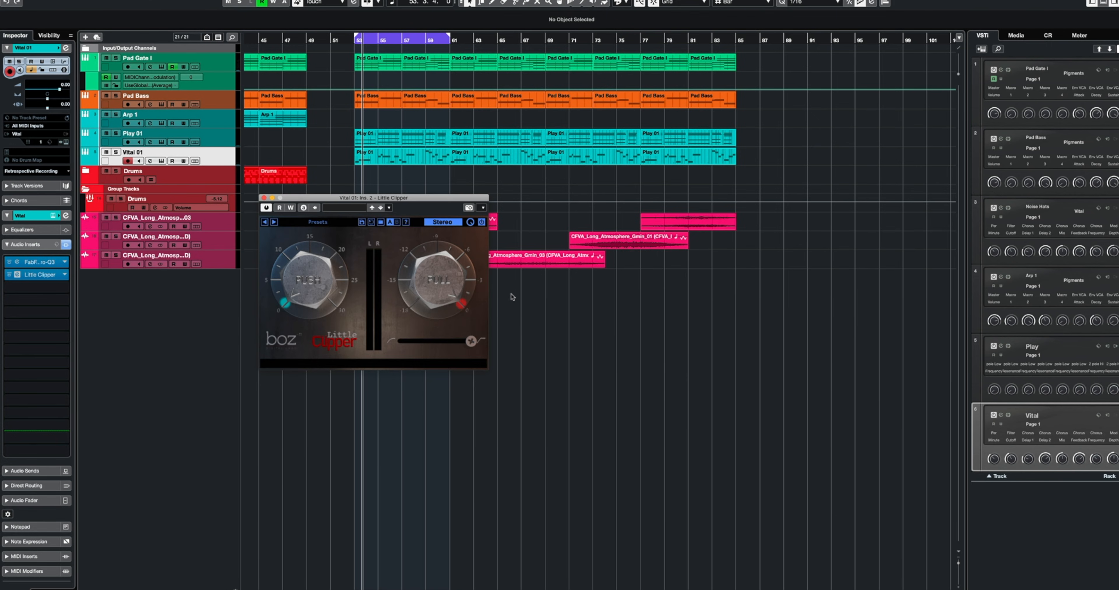
left_click_drag(418, 207, 536, 243)
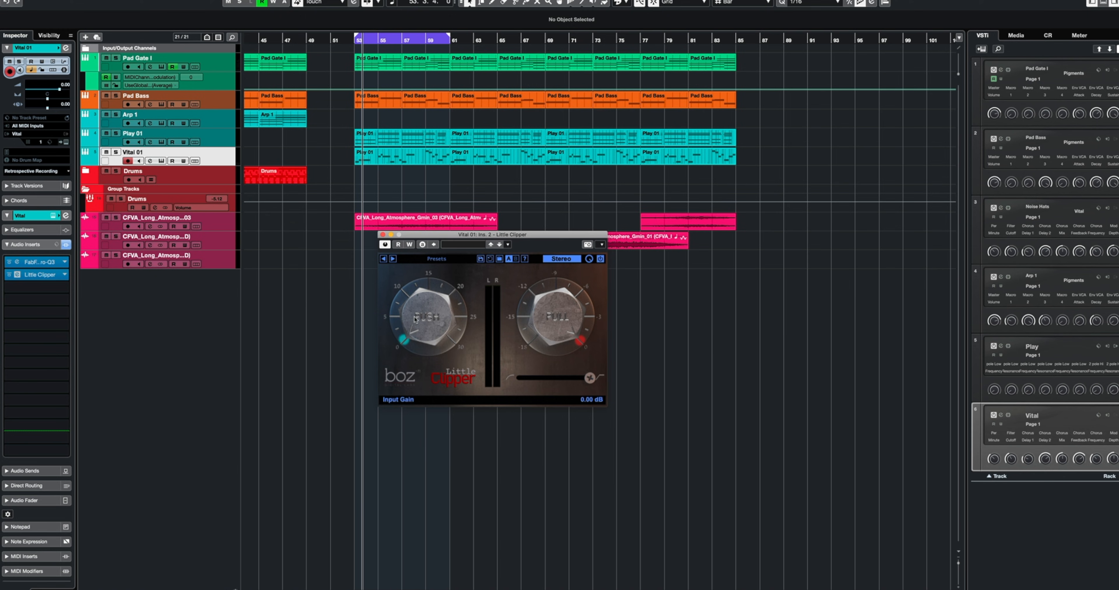
Step: Set Little Clipper's input gain to about 5.33 dB and its clipping-shape slider to the middle, and close the plug-in
left_click_drag(415, 319, 416, 265)
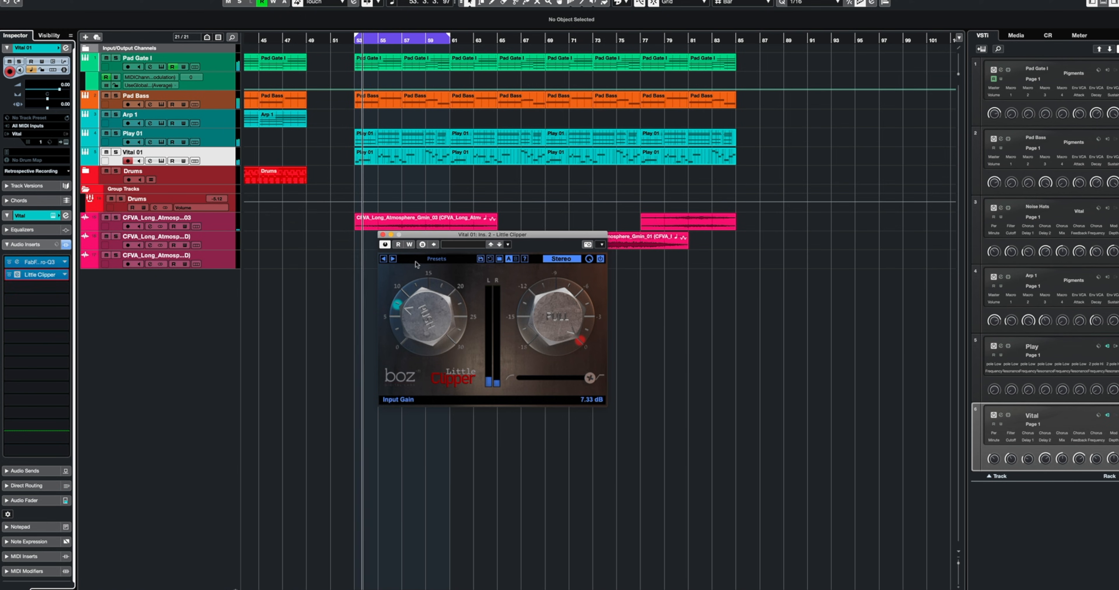
mouse_move(414, 332)
left_mouse_down()
mouse_move(413, 316)
mouse_move(412, 344)
left_mouse_up()
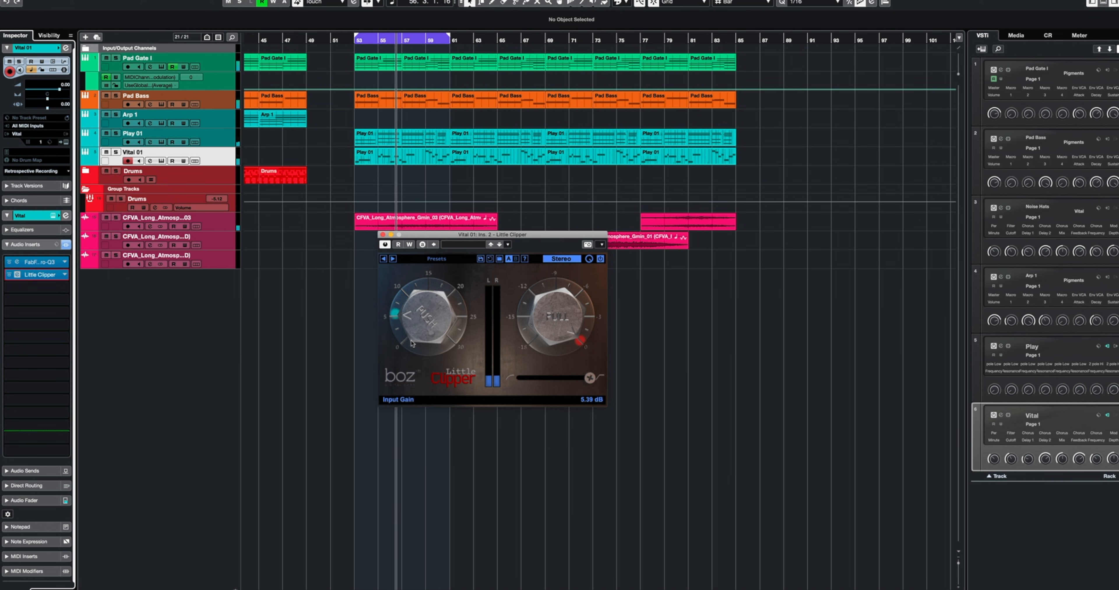
left_click_drag(589, 379, 554, 378)
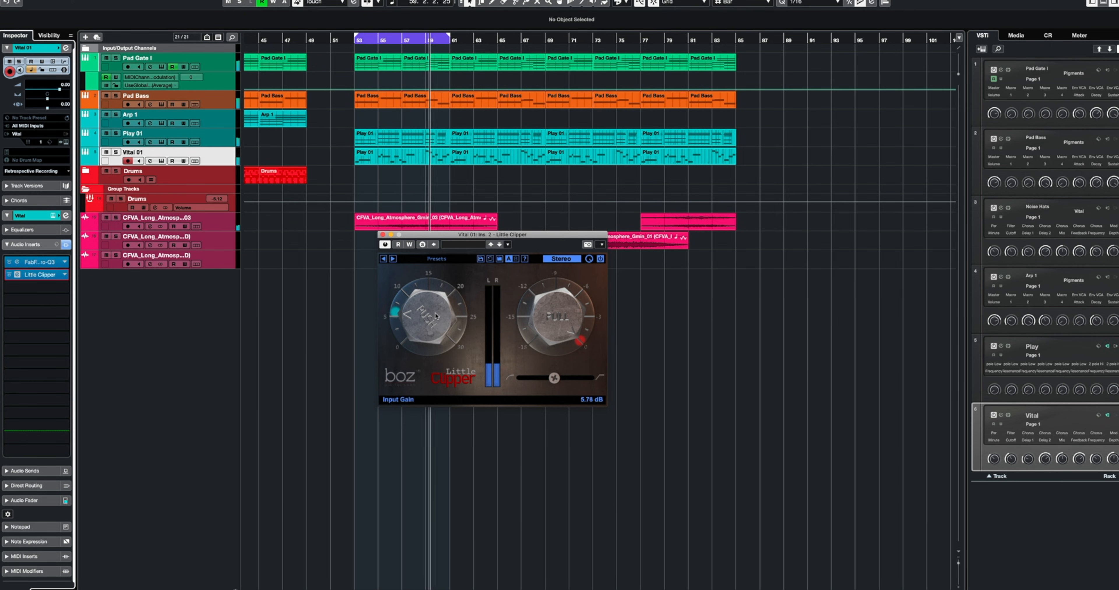
left_click_drag(436, 316, 435, 320)
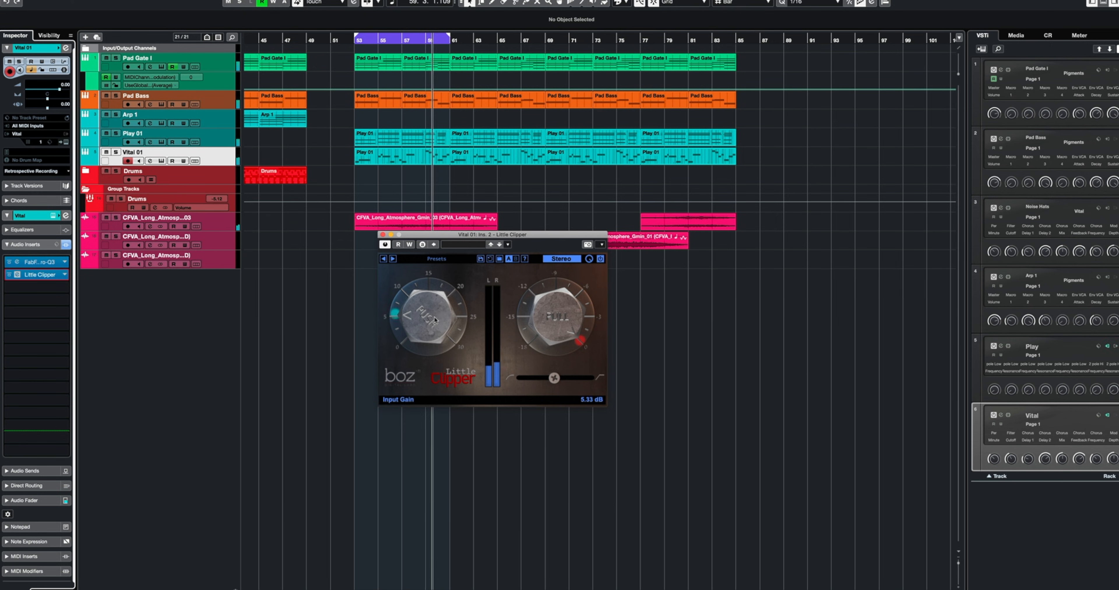
left_click(383, 235)
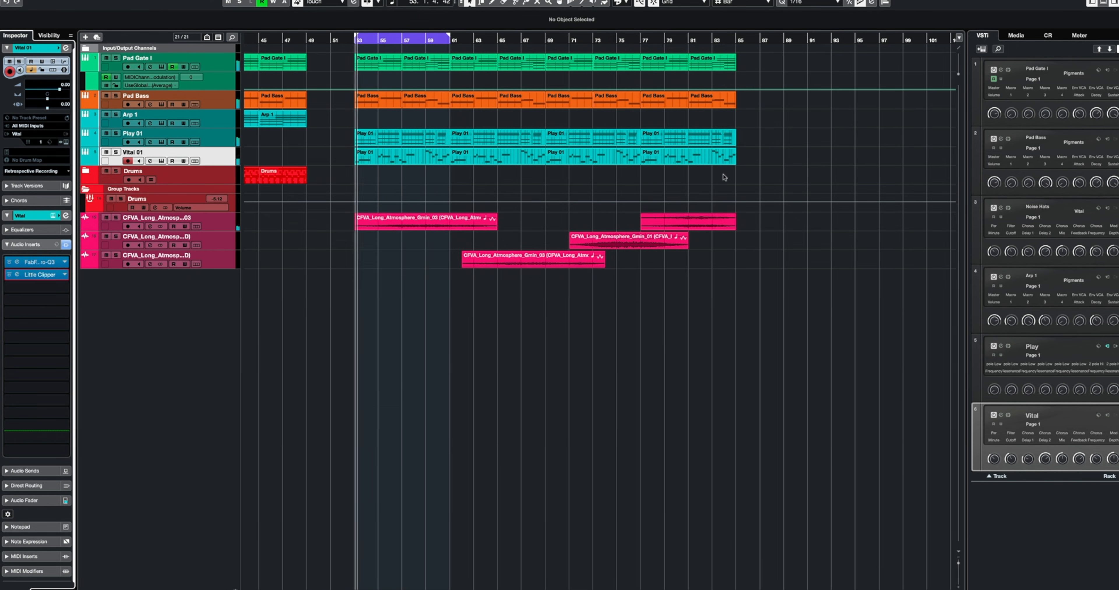
Step: Loop the Vital 01 events from bar 53 to 85, and set its EQ low cut to 12 dB/oct at about 763 Hz
left_click_drag(726, 178, 397, 161)
key("p")
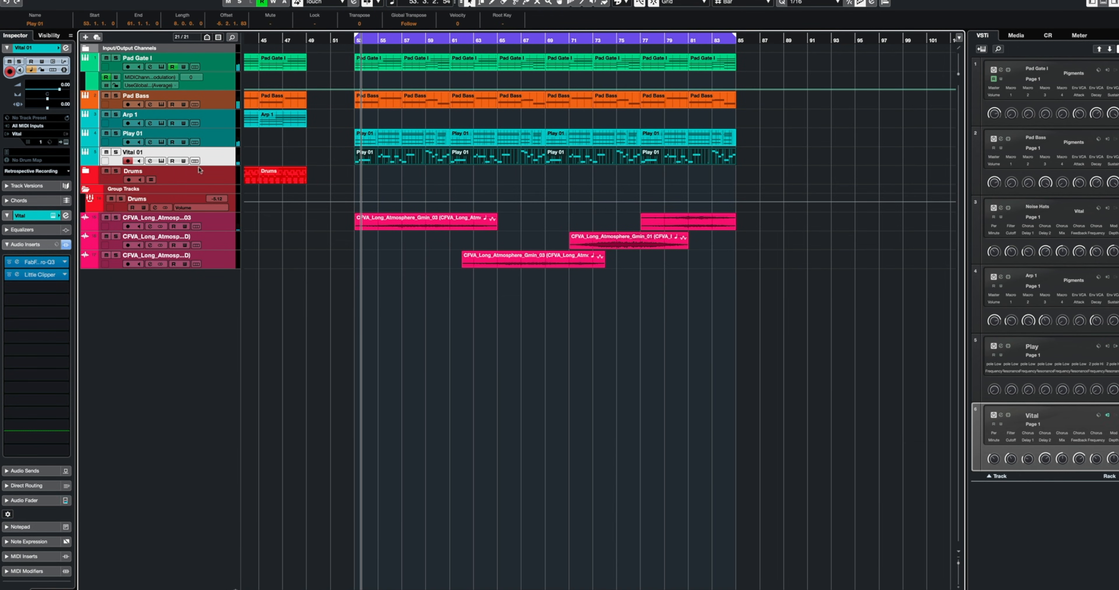
left_click(19, 263)
left_click(601, 228)
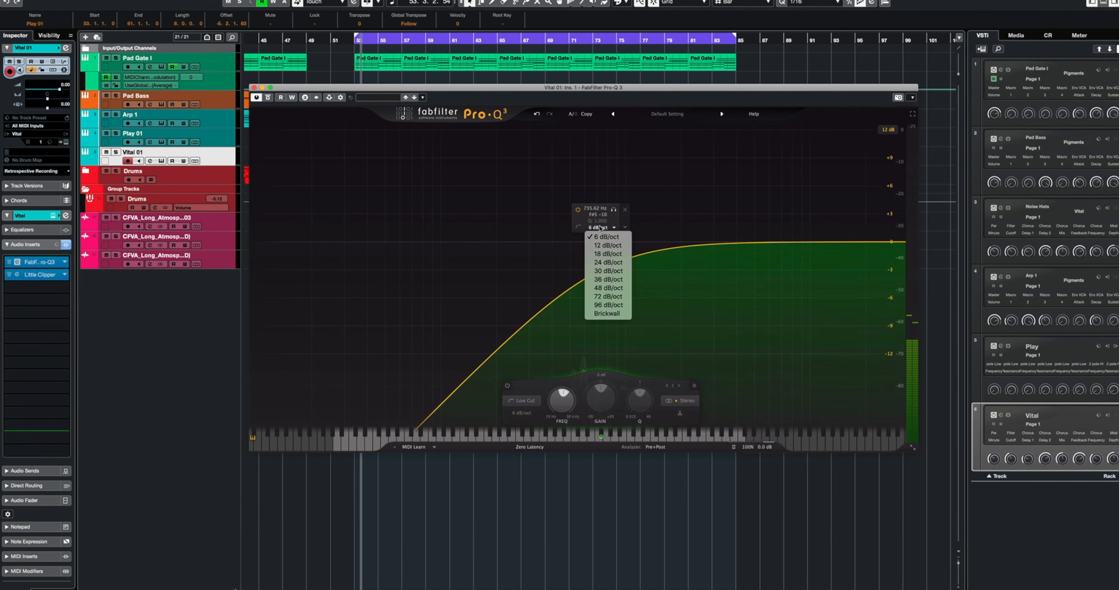
left_click(600, 245)
left_click_drag(602, 260, 606, 250)
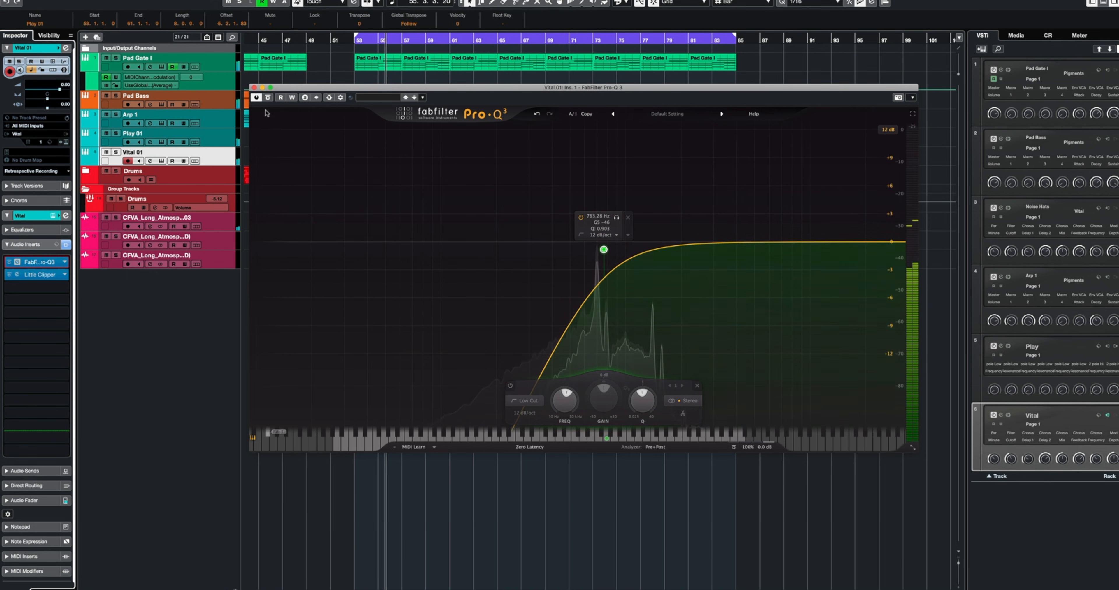
left_click(254, 87)
left_click(400, 350)
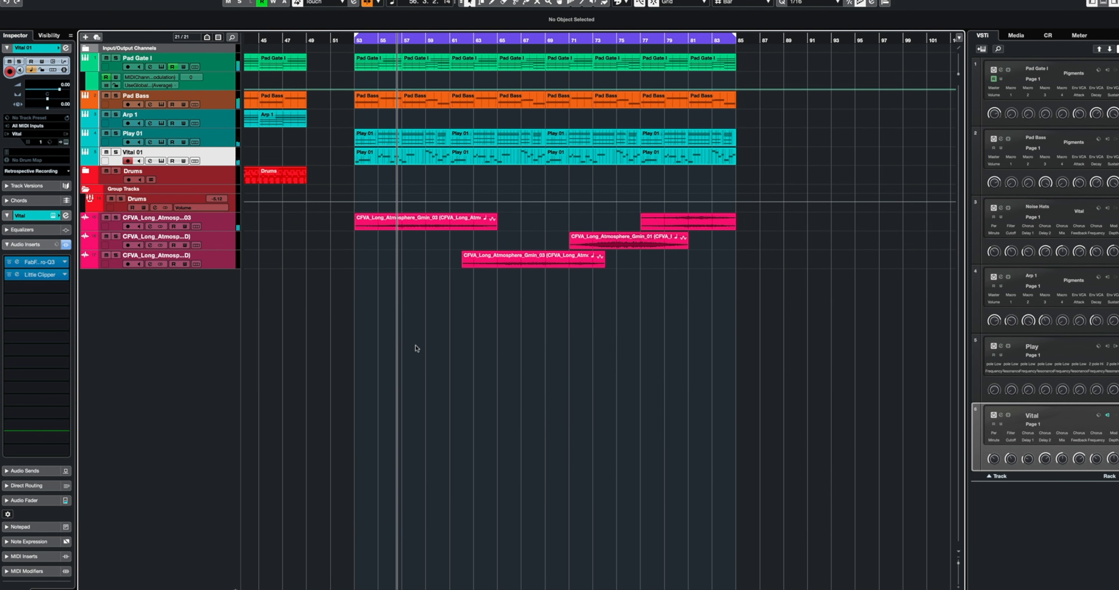
Step: Duplicate all events of the section from bar 53 to 85 so the copy starts at bar 85
key("g")
key("g")
key("g")
key("g")
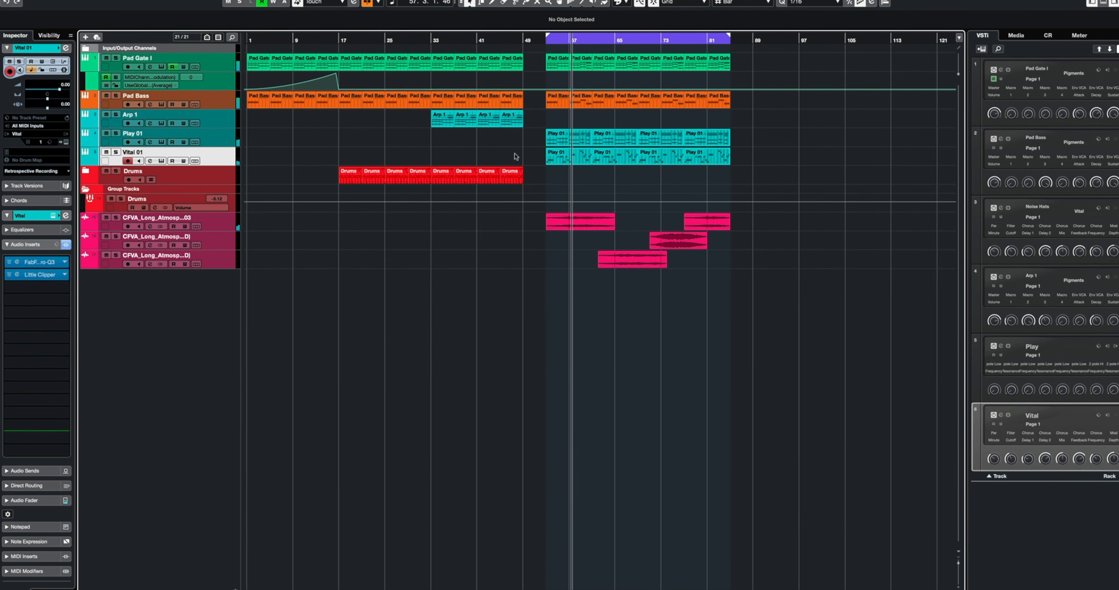
left_click(516, 175)
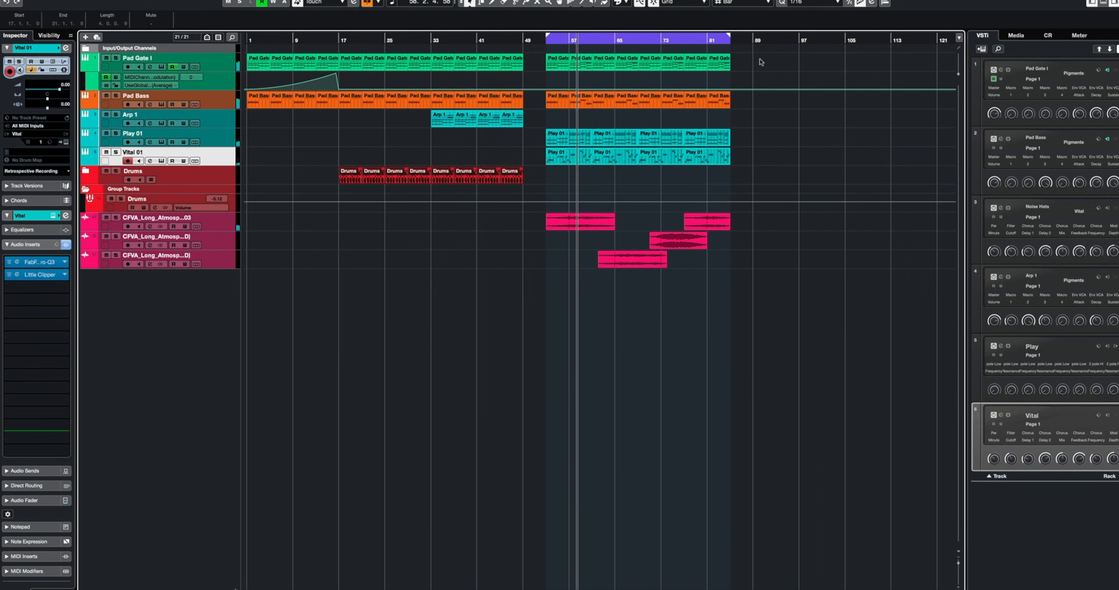
left_click_drag(760, 62, 548, 269)
key("ctrl+d")
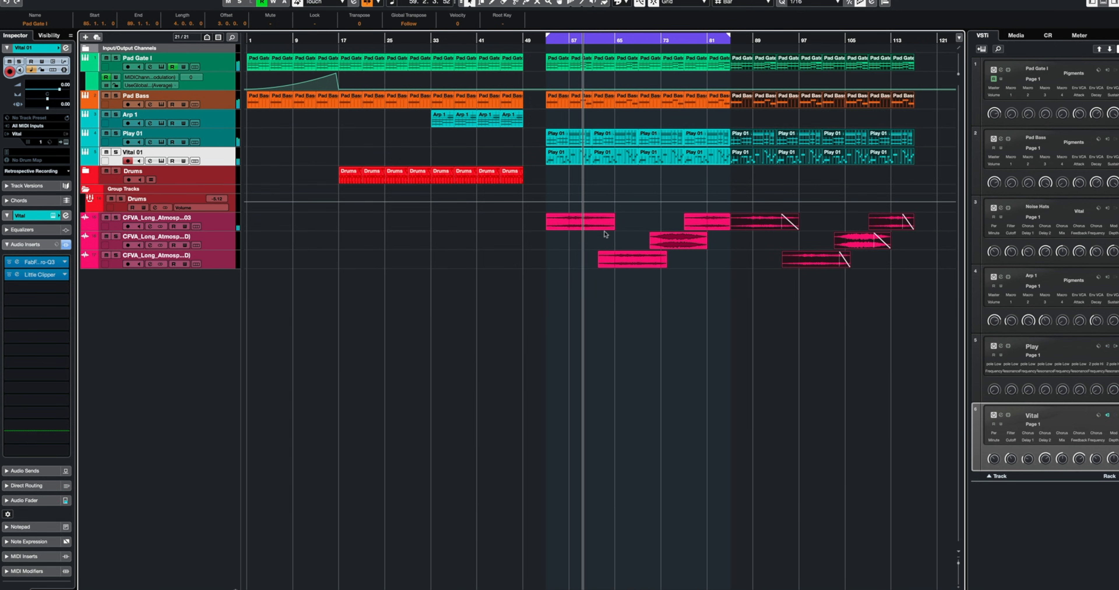
left_click(738, 277)
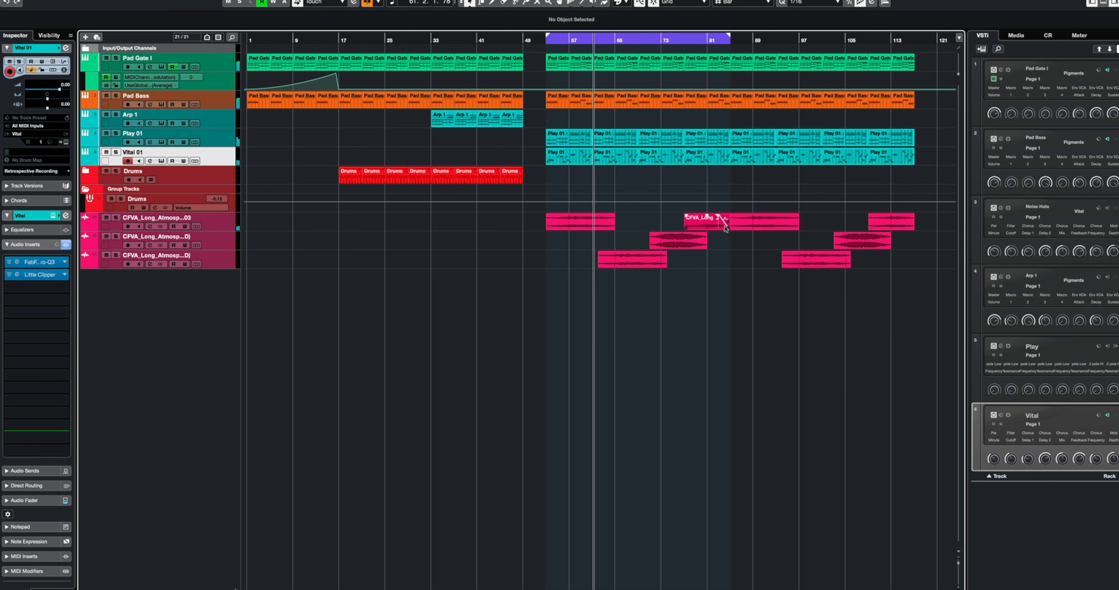
Step: Move the copied atmosphere clip at bar 85 down one track and extend the clips ending at bars 85 and 117 by about two bars
mouse_move(743, 222)
left_mouse_down()
mouse_move(743, 238)
mouse_move(730, 229)
mouse_move(741, 228)
left_mouse_up()
left_click(773, 185)
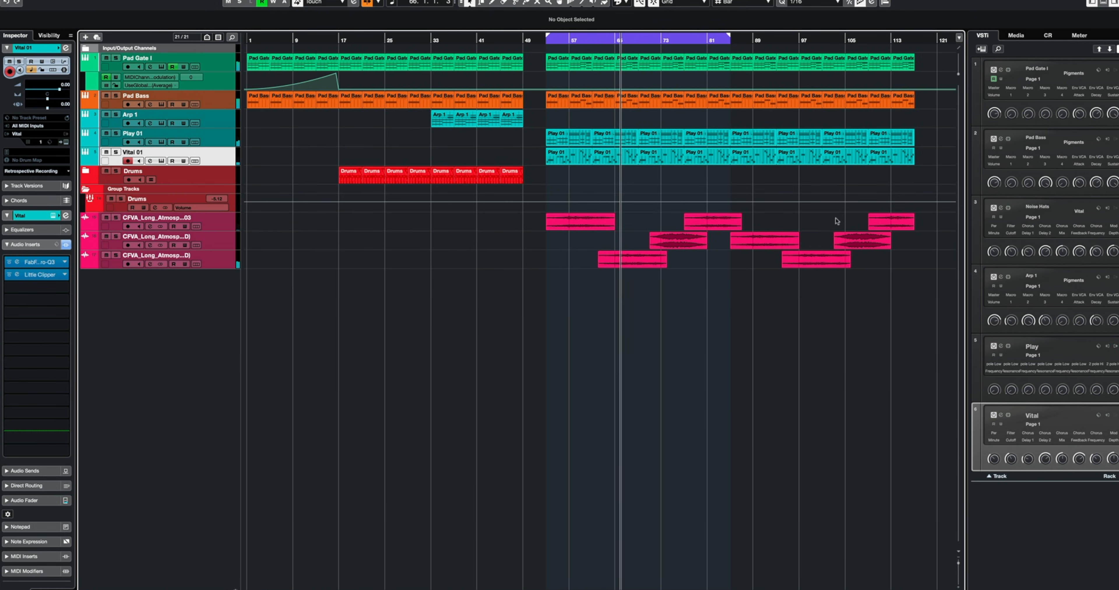
left_click_drag(913, 227, 921, 227)
left_click(902, 300)
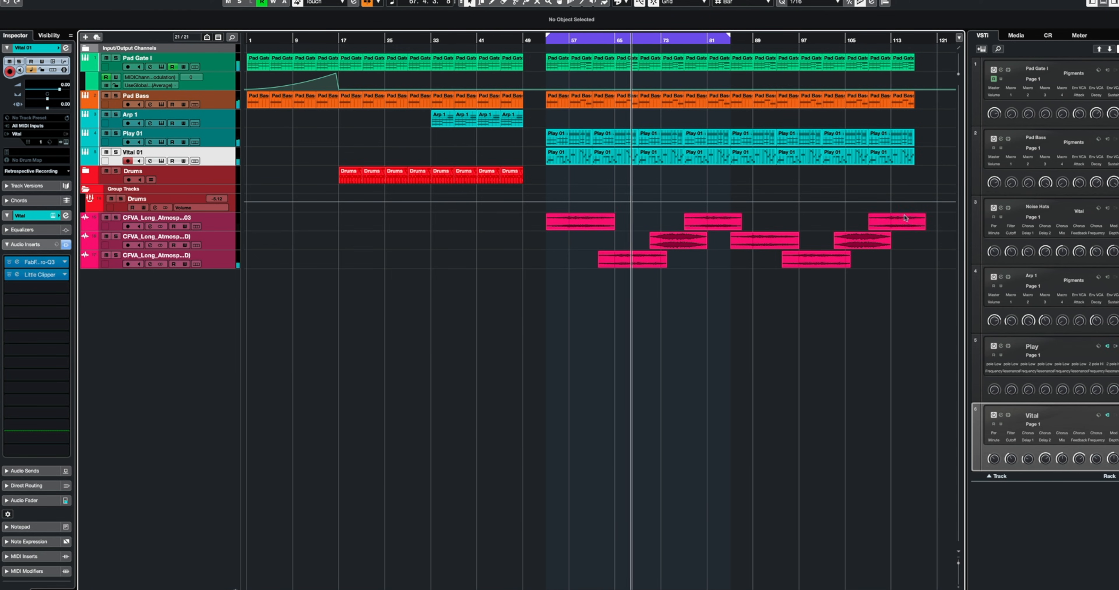
Step: Expand the Drums folder and try a copy of a Noise Hats event at bar 53, playing from there
key("g")
key("g")
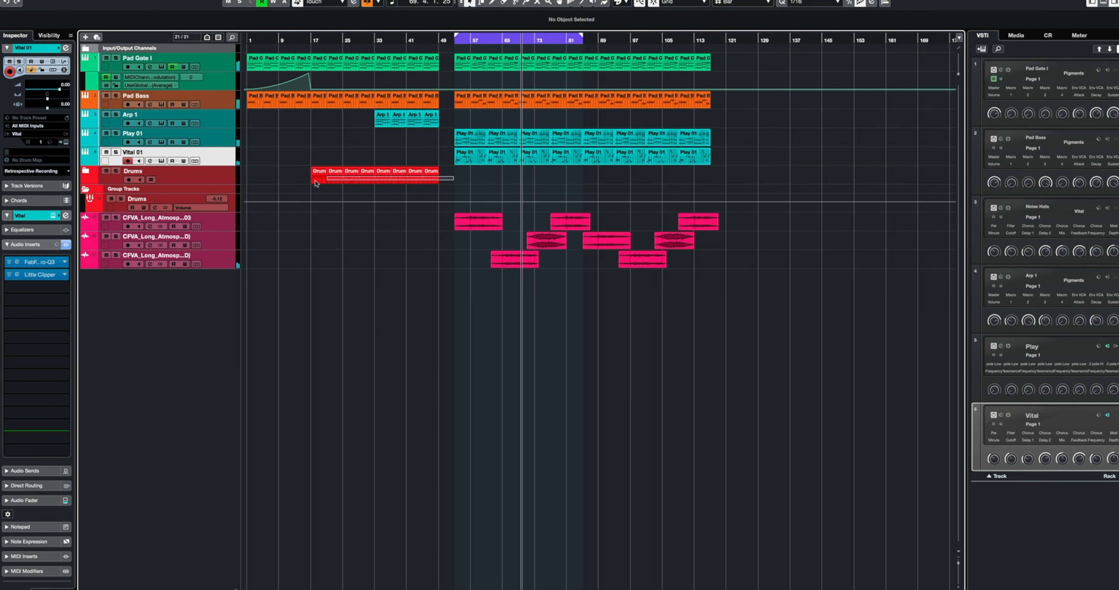
left_click_drag(316, 180, 306, 181)
left_click(305, 180)
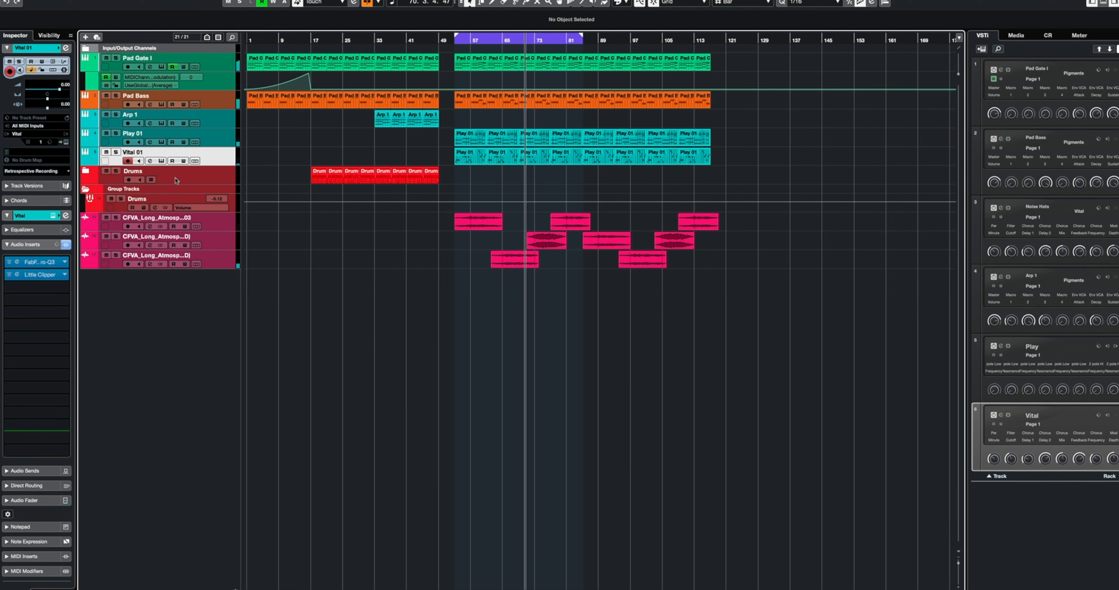
left_click(86, 171)
key("h")
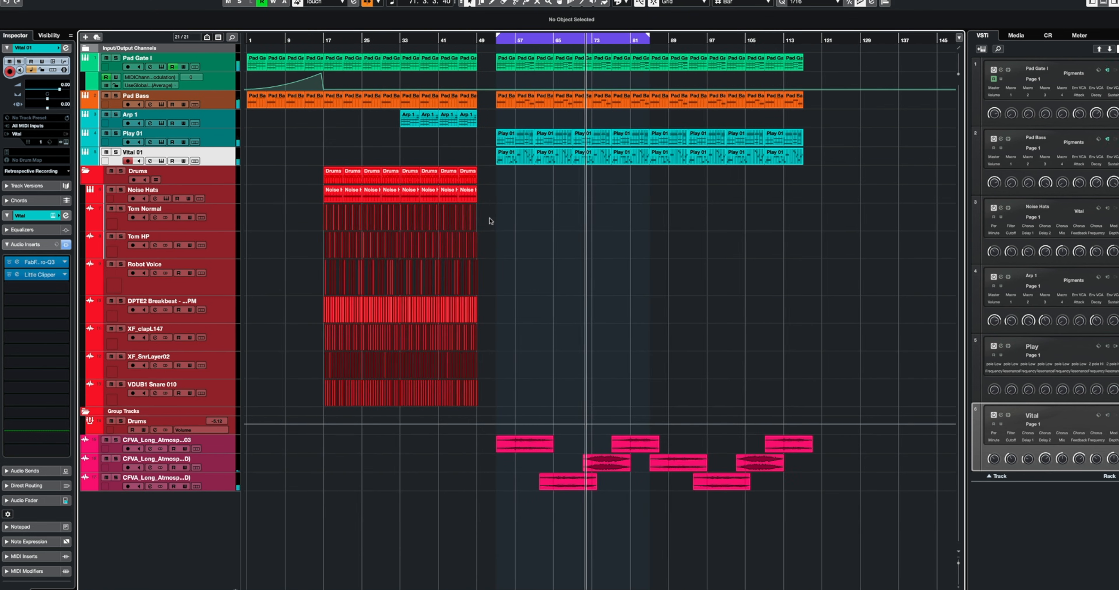
key("h")
key("h")
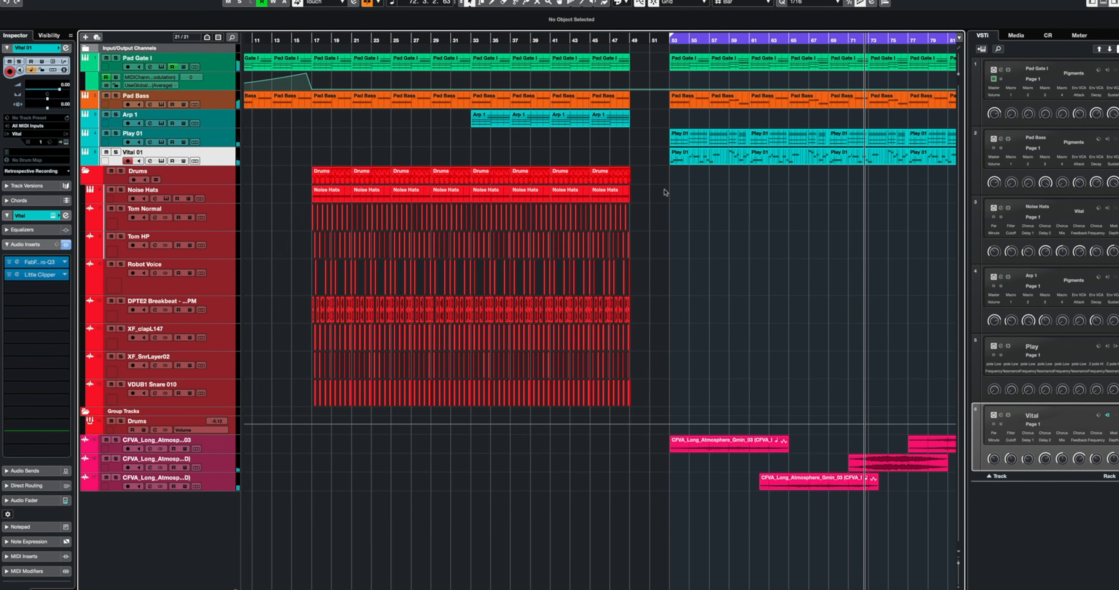
left_click_drag(602, 195, 679, 199)
left_click(667, 43)
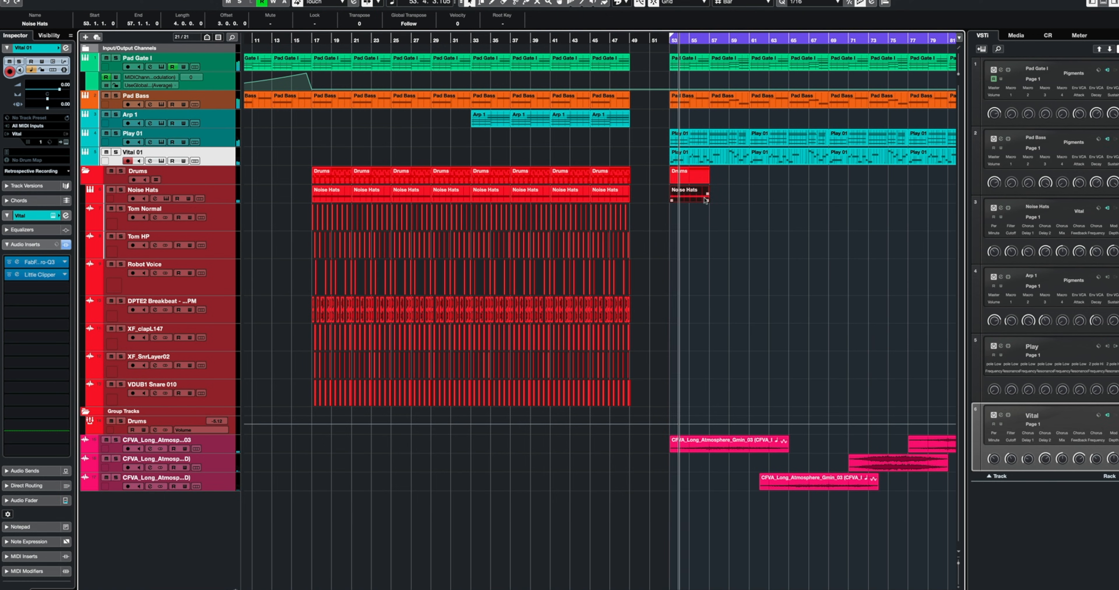
key("Delete")
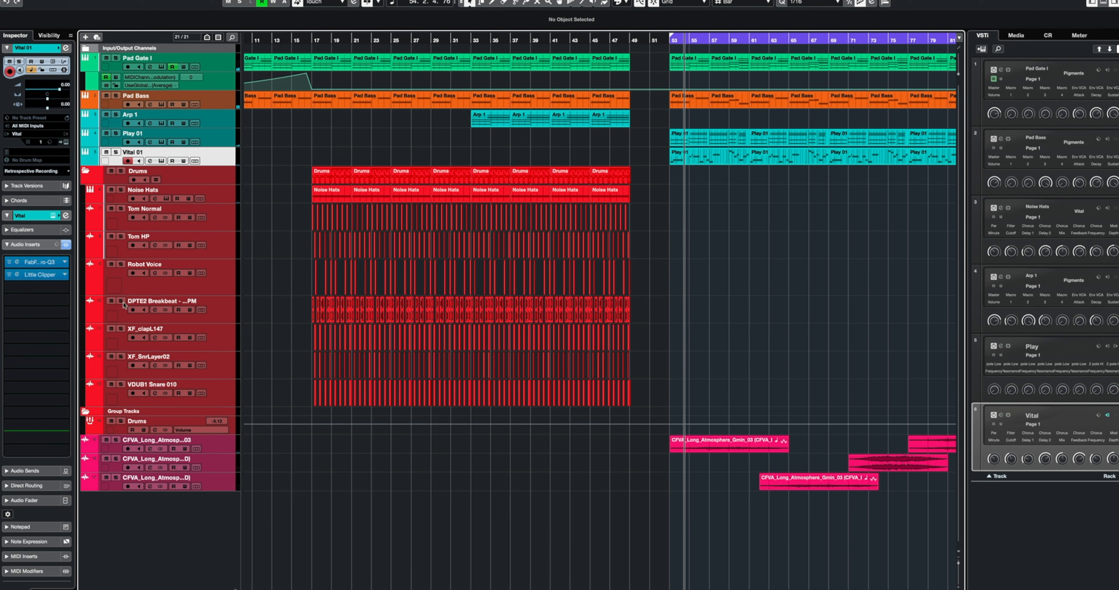
Step: Audition the DPTE2 Breakbeat track solo from bar 29, and collapse the Drums folder
left_click(433, 38)
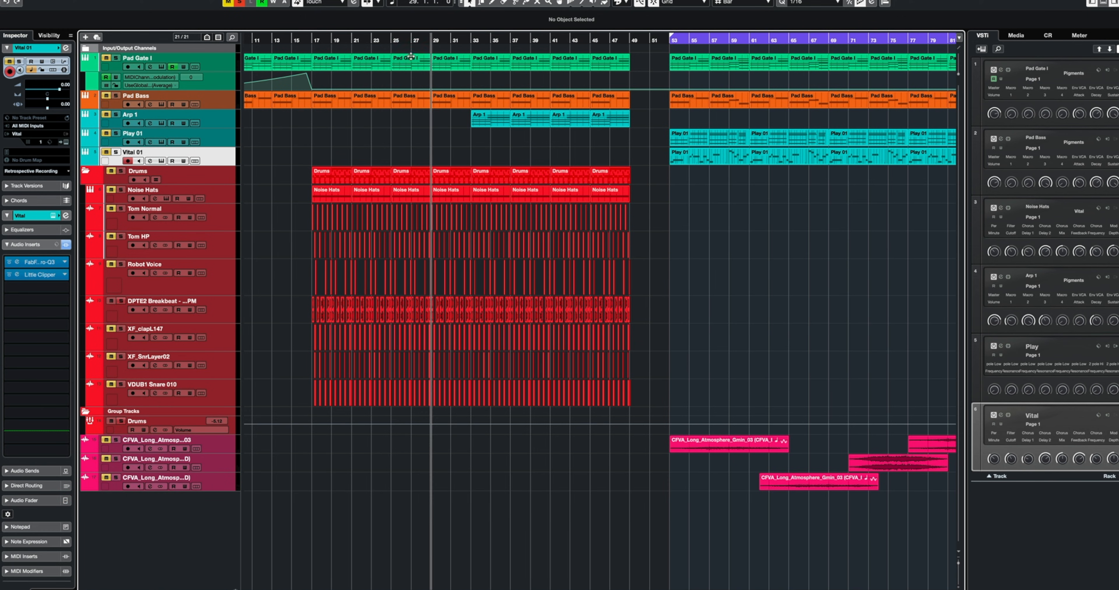
left_click(121, 301)
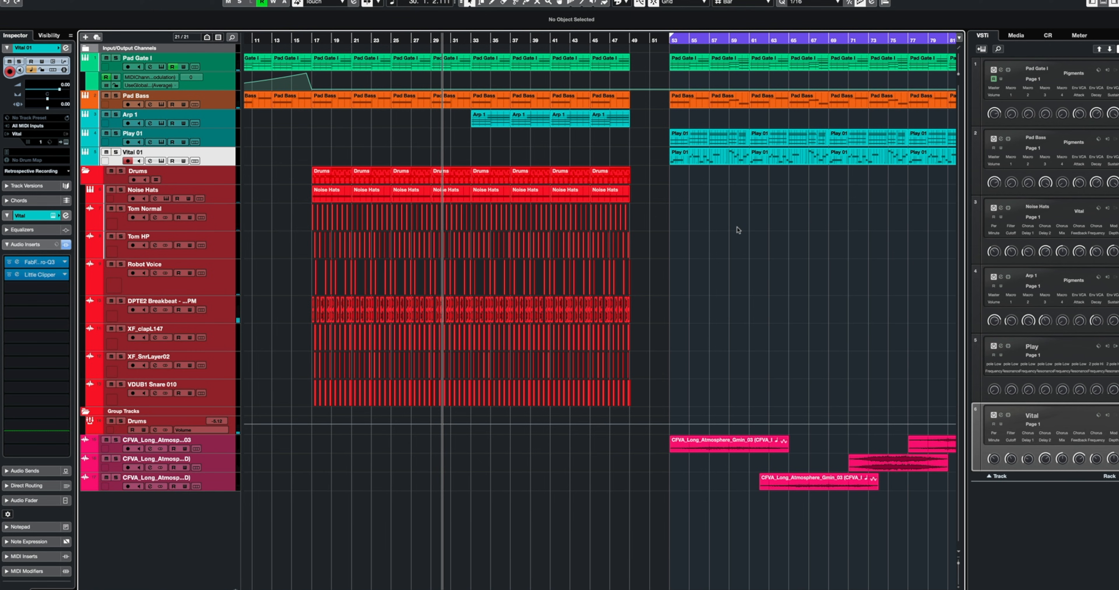
left_click(86, 171)
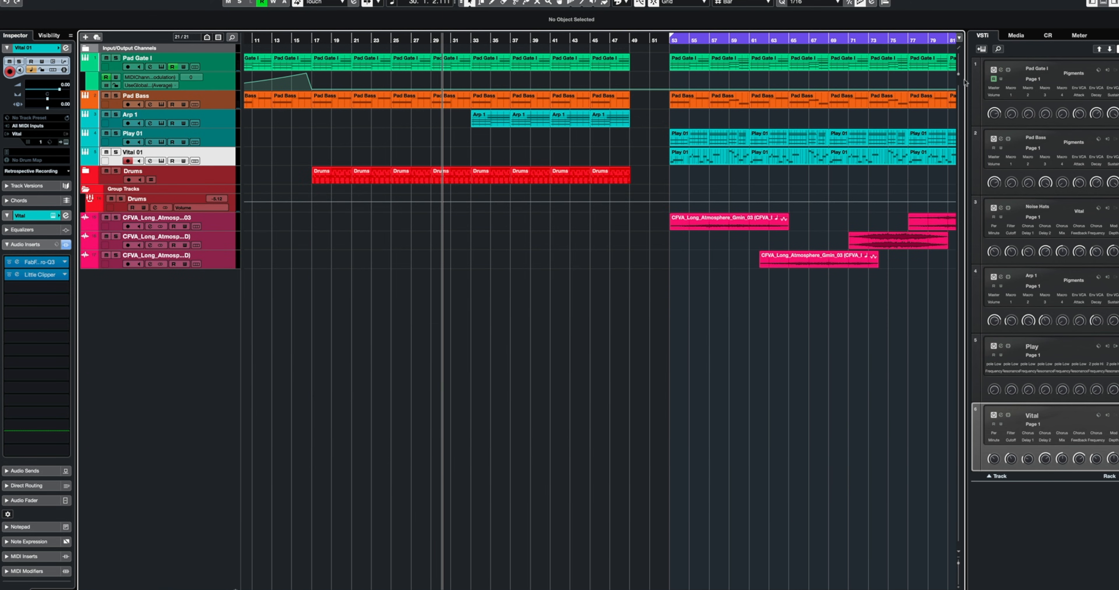
Step: Browse the sample library to House, VEH2, VEH2 Loops and open the VEH2 Real Hihats 128BPM folder
left_click(1016, 36)
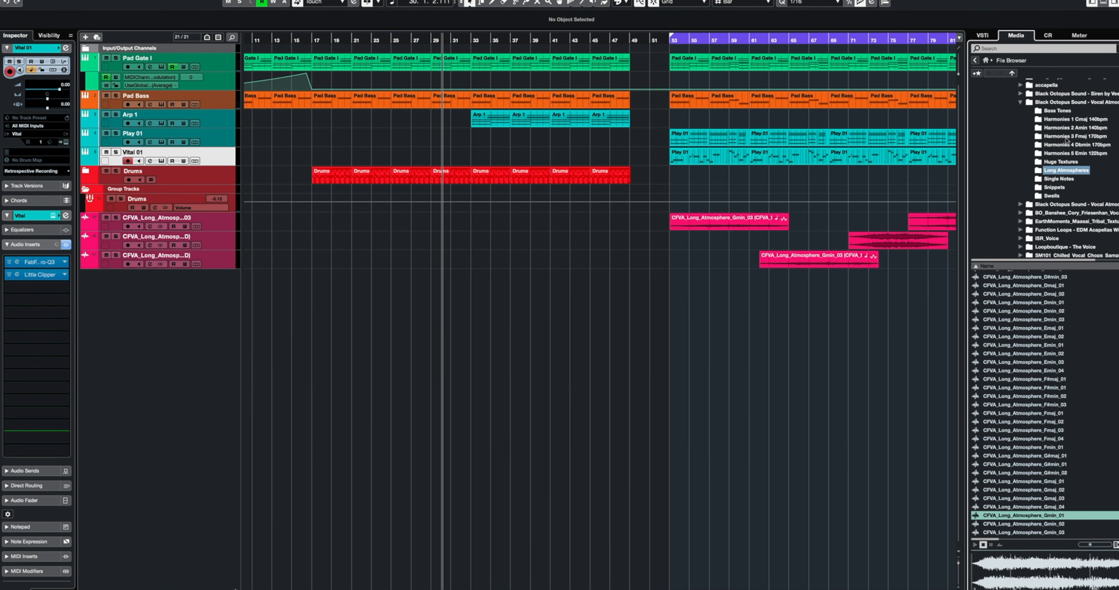
scroll(1066, 140, "up", 5)
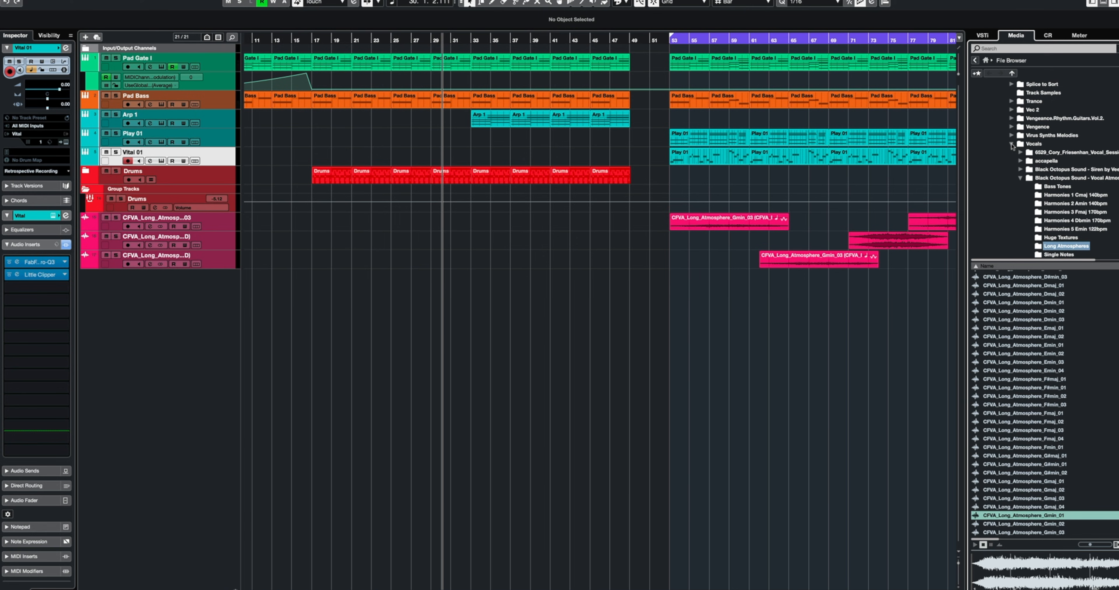
left_click(1011, 144)
scroll(1023, 173, "up", 3)
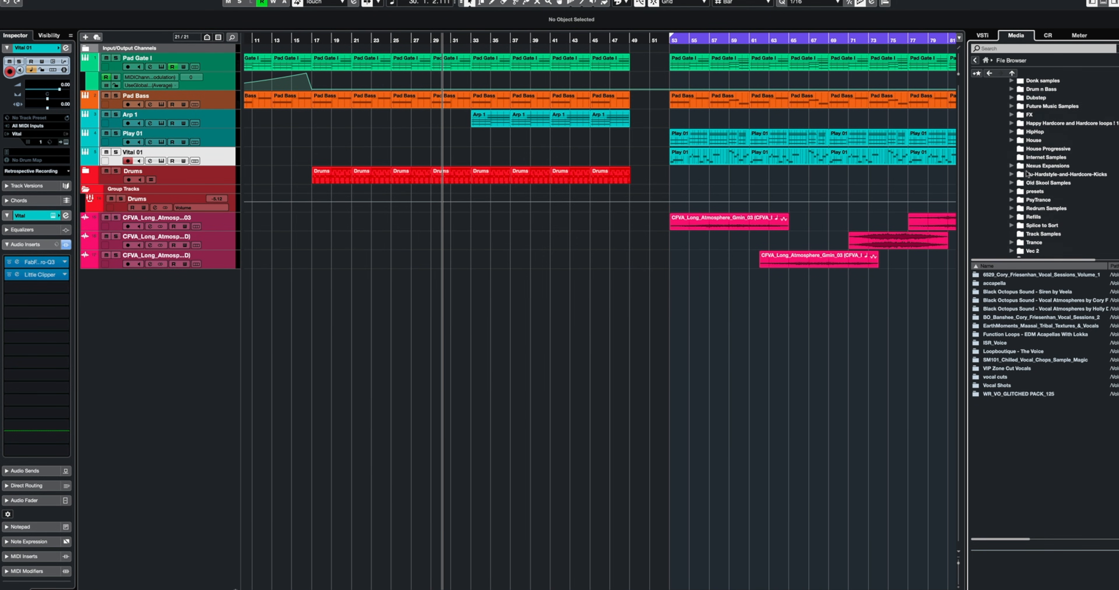
left_click(1011, 142)
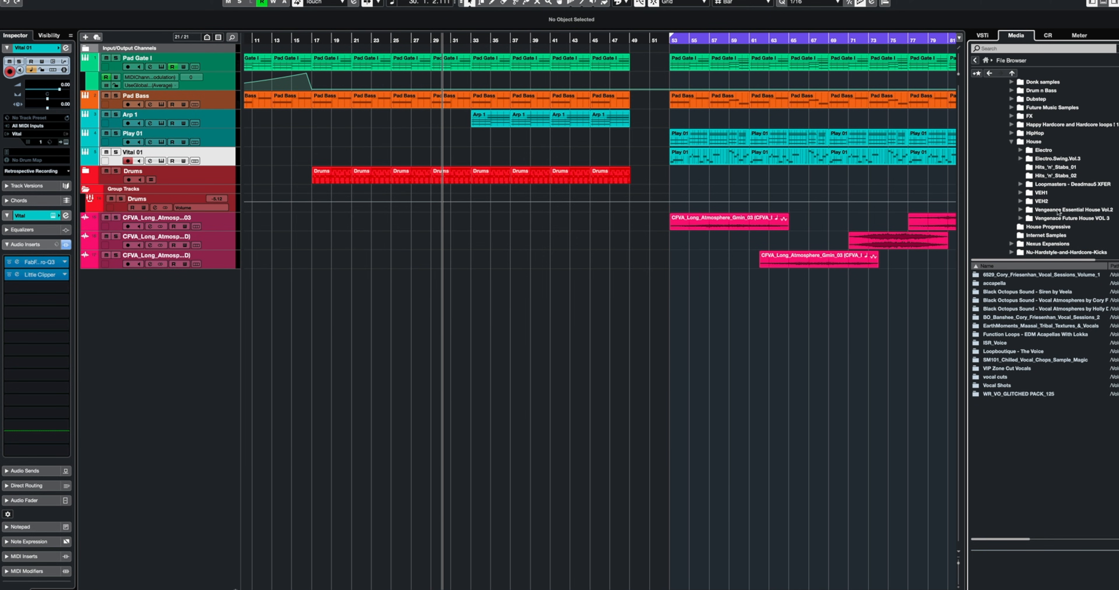
left_click(1040, 201)
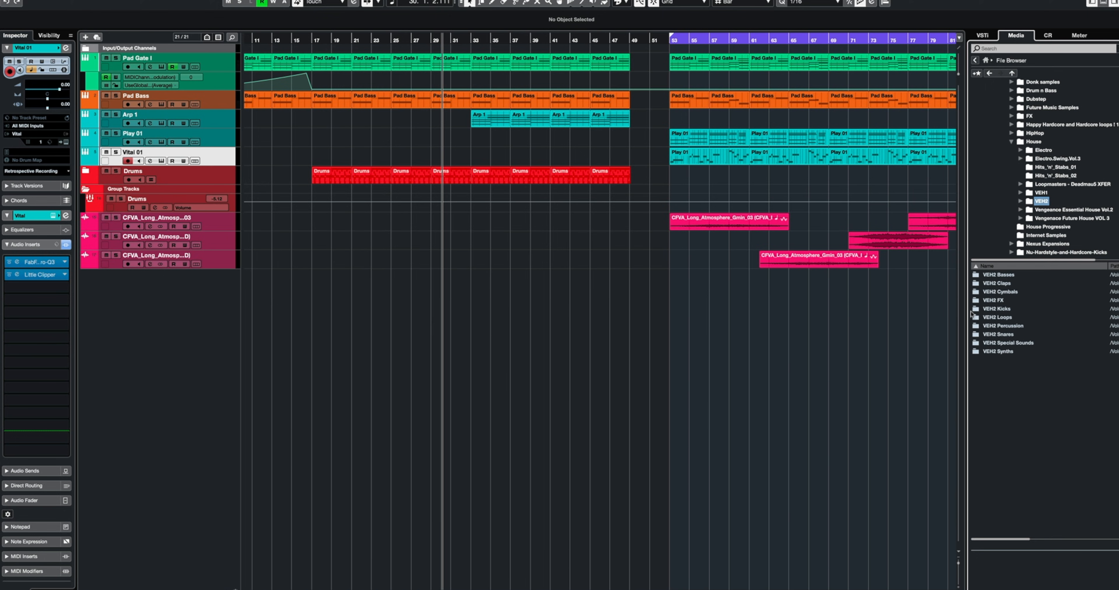
double_click(1007, 318)
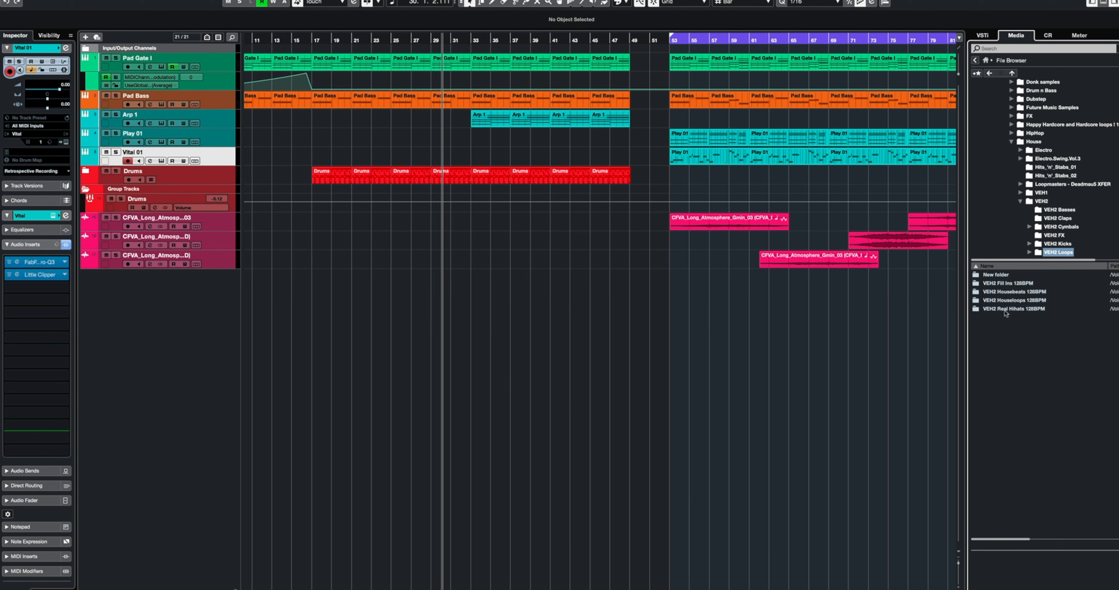
double_click(1006, 310)
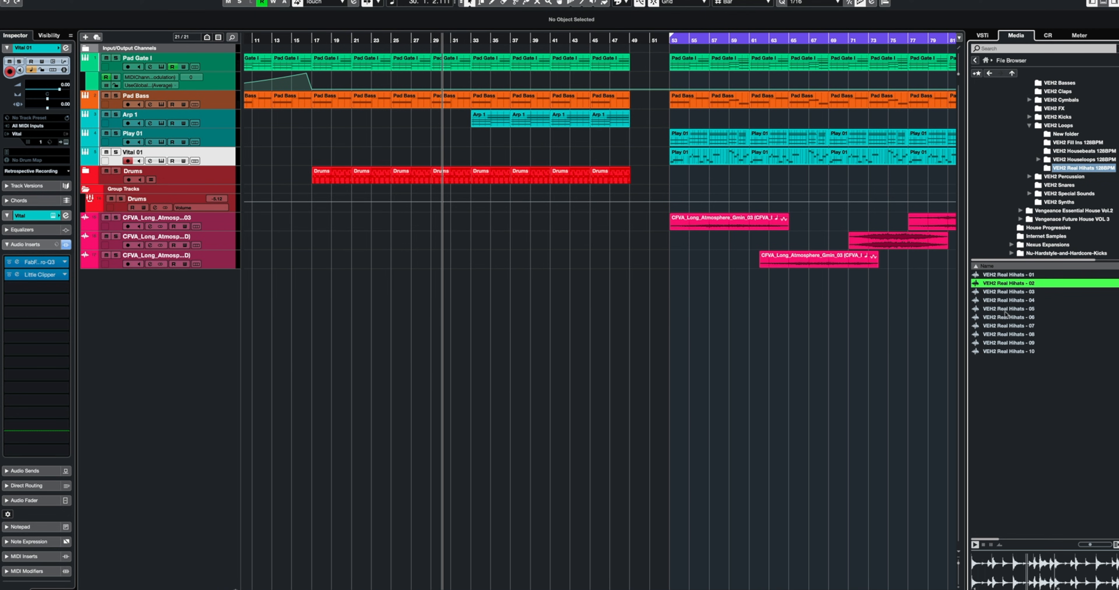
Step: Audition the VEH2 Real Hihats loops and place VEH2 Real Hihats - 06 on a new audio track at bar 53
left_click(1004, 309)
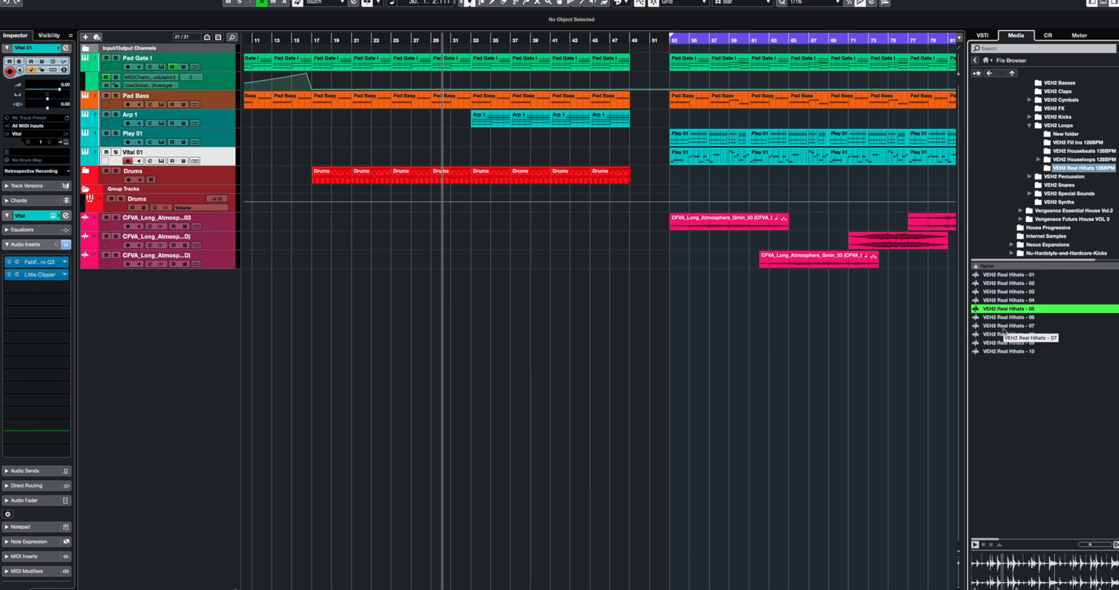
left_click(1003, 328)
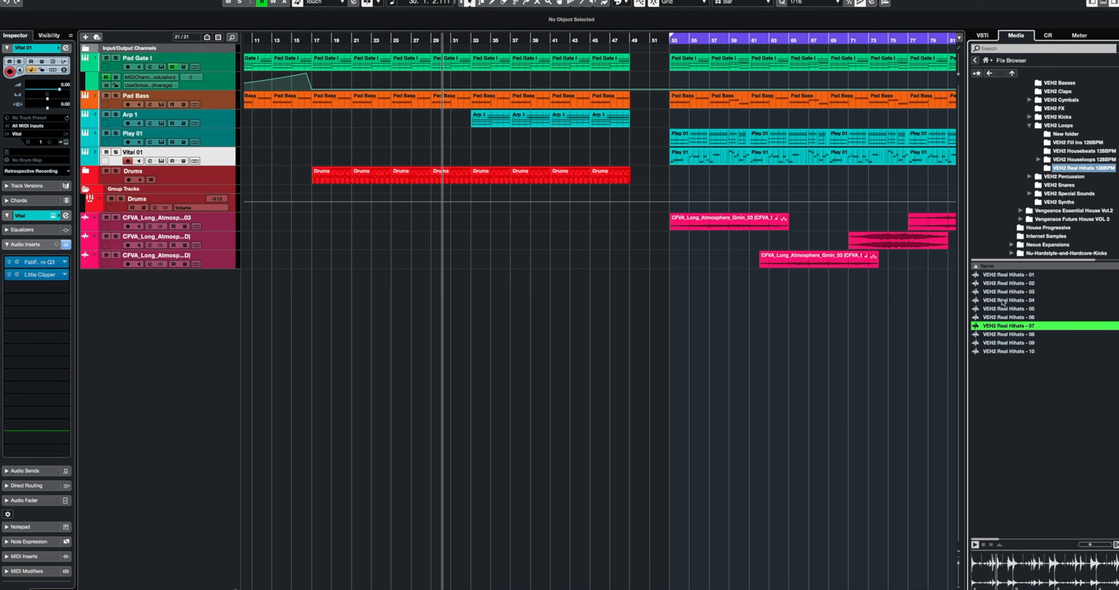
left_click(1003, 283)
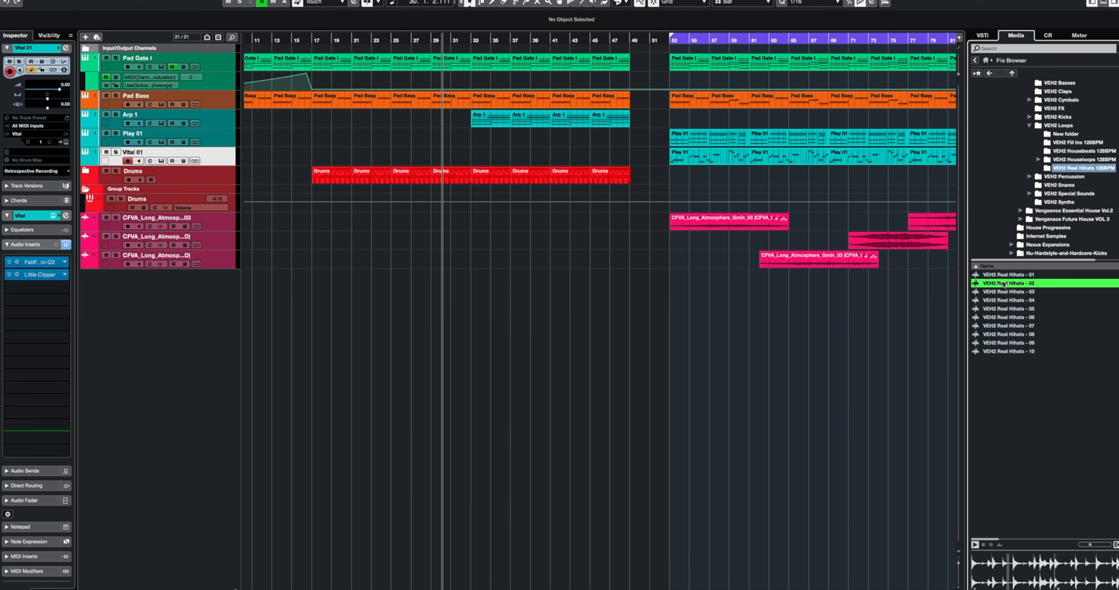
left_click(1004, 275)
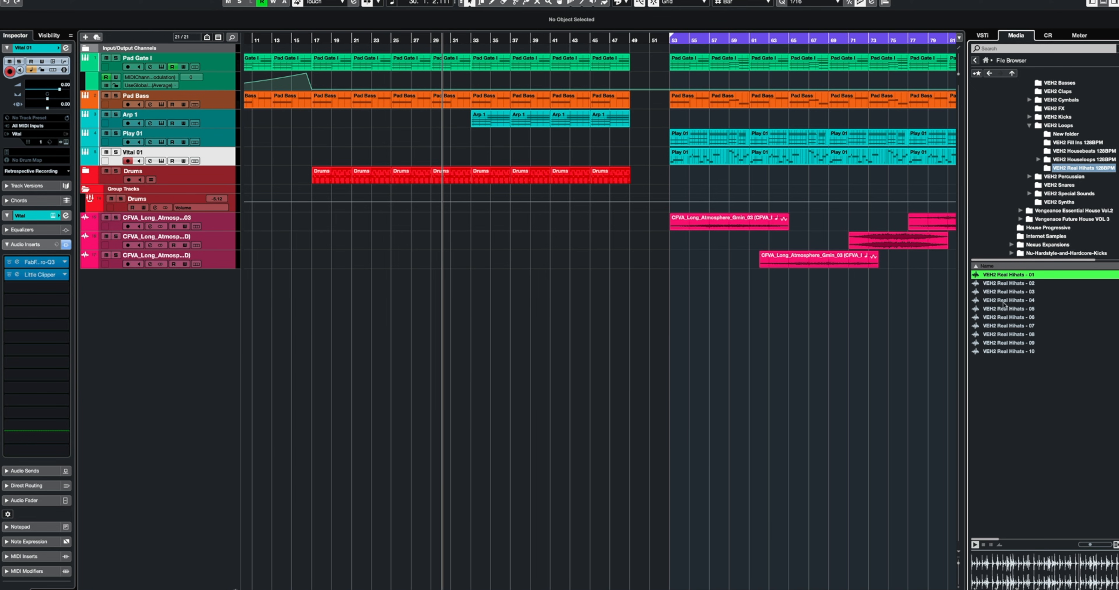
left_click(1003, 352)
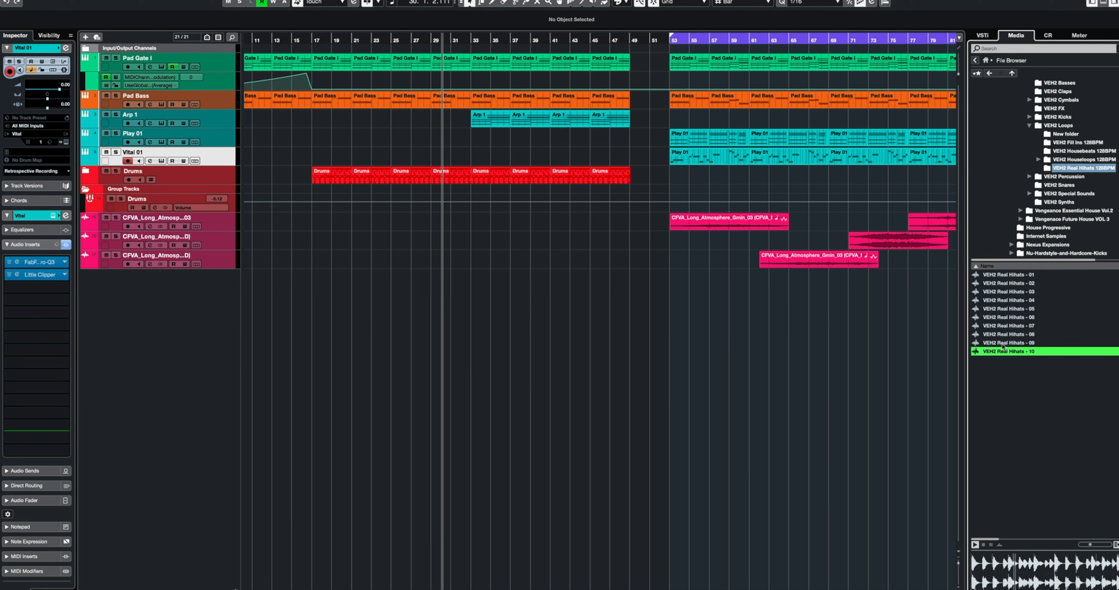
left_click(1003, 343)
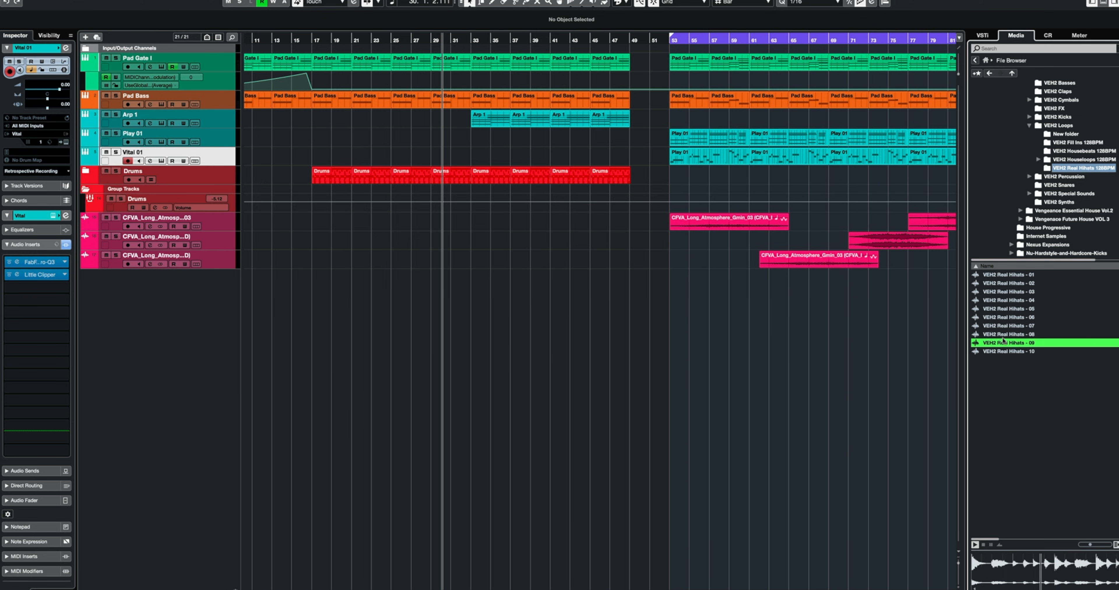
left_click(1002, 335)
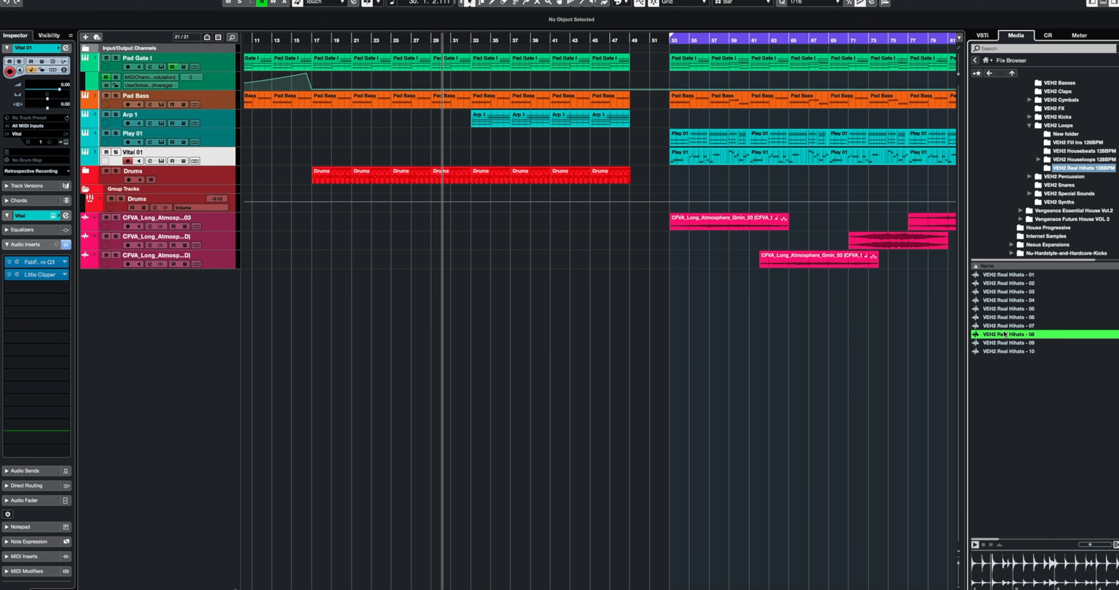
left_click(1003, 326)
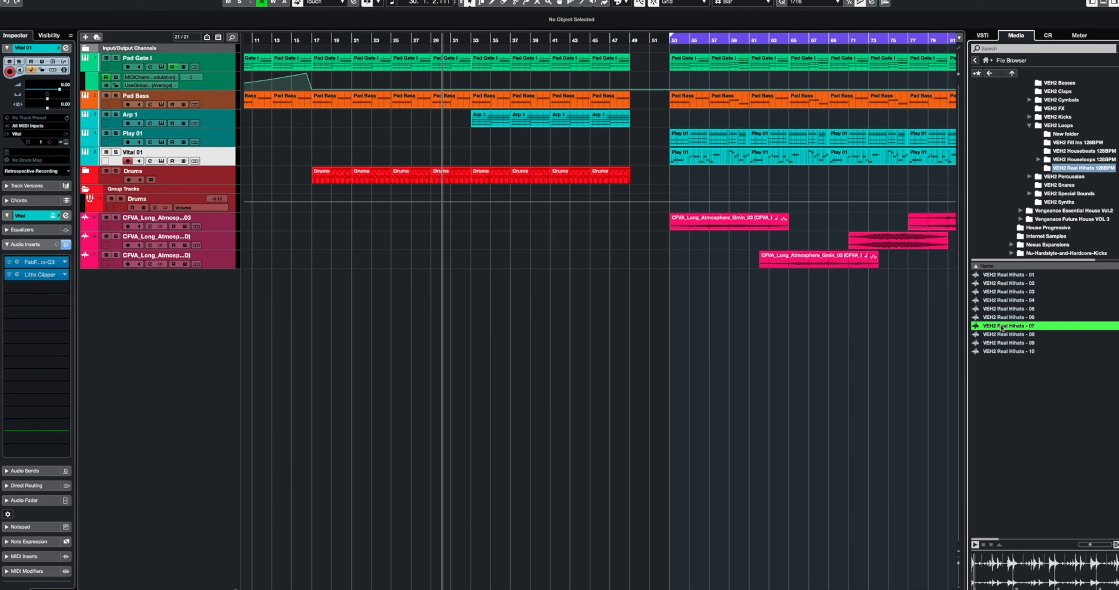
left_click(1004, 318)
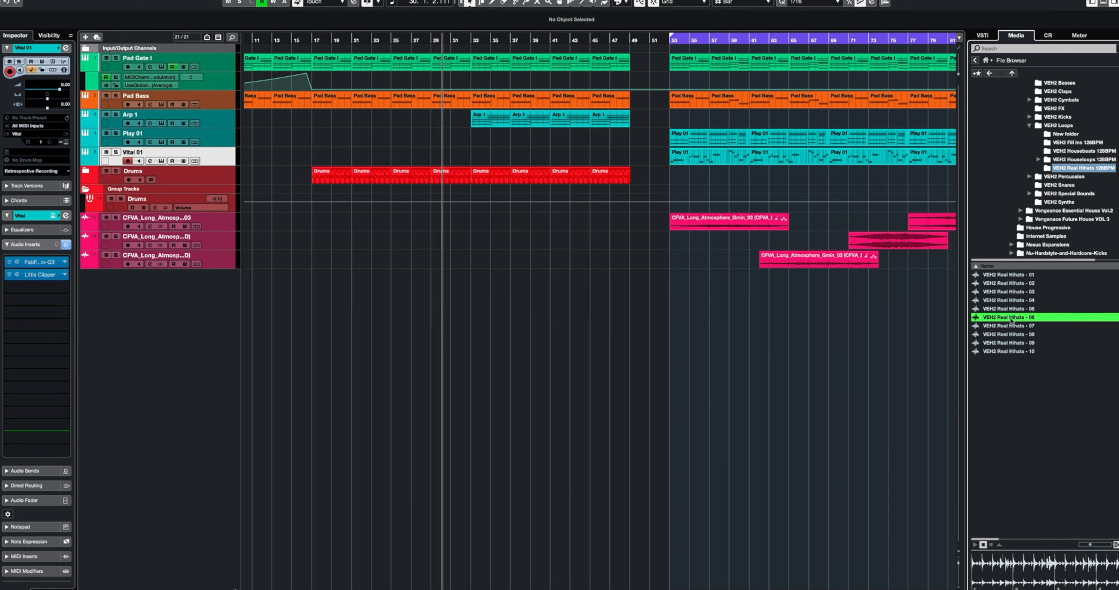
left_click_drag(1011, 321, 678, 282)
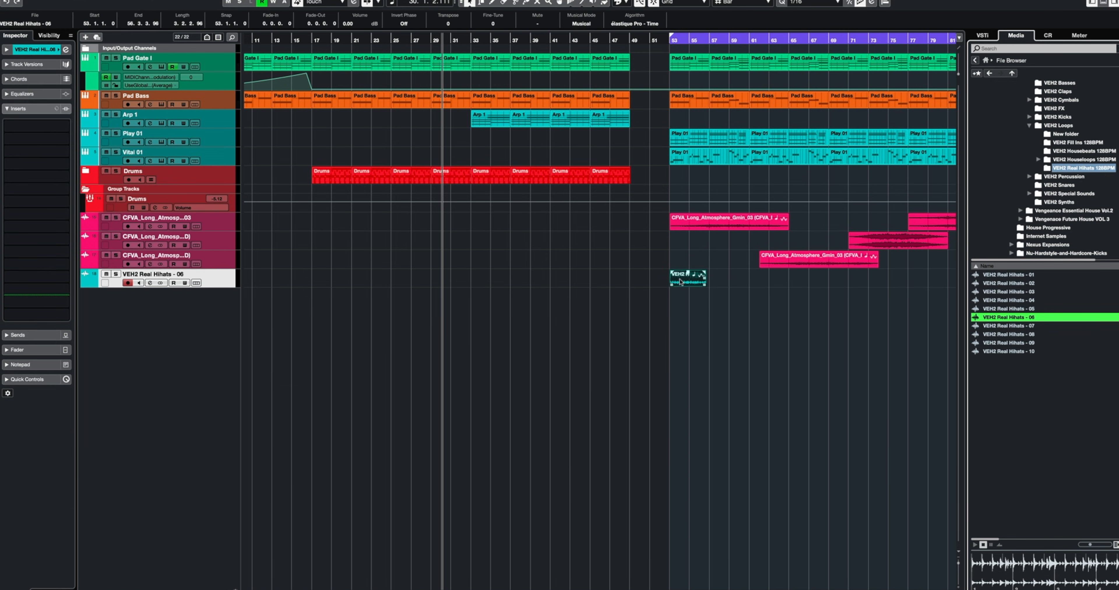
Step: Convert the VEH2 Real Hihats - 06 file in the audio Pool, proceeding without undo, and close the Pool
left_click(204, 0)
left_click(217, 1)
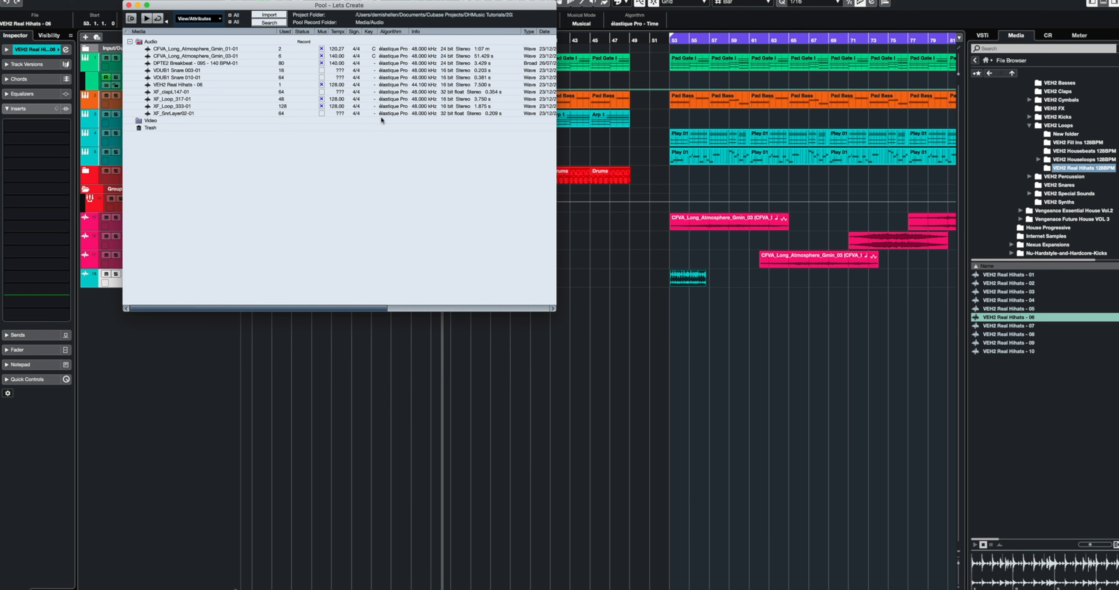
left_click(423, 85)
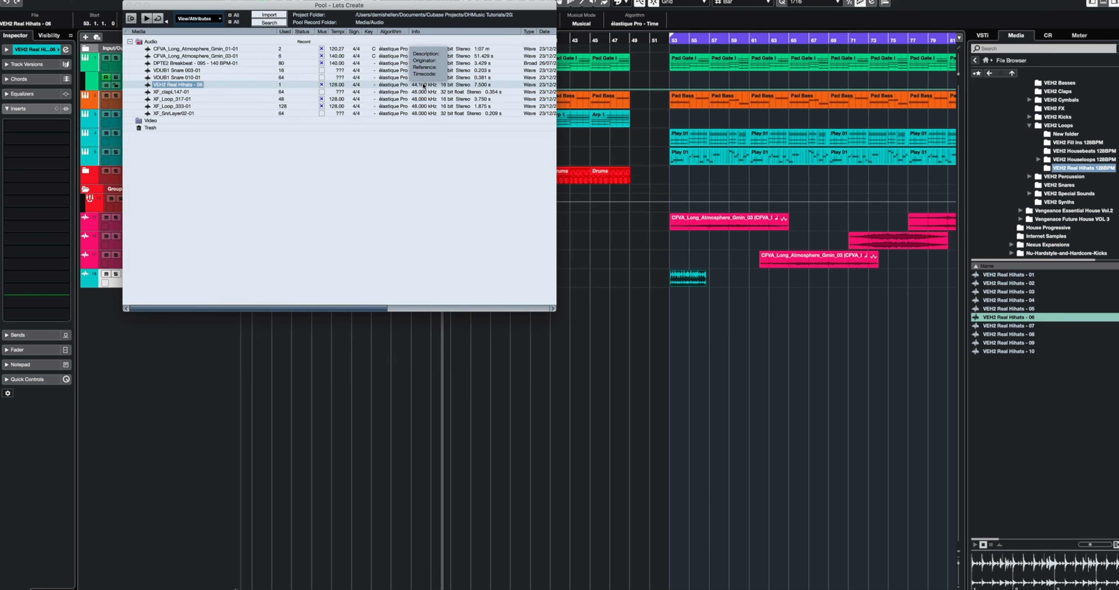
right_click(385, 86)
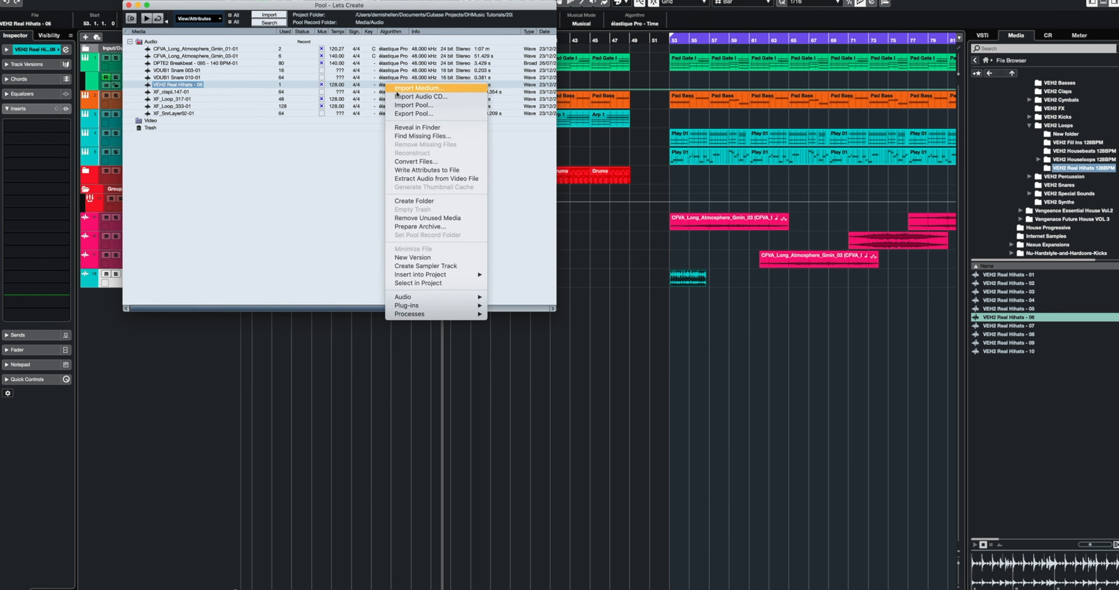
left_click(415, 162)
left_click(349, 249)
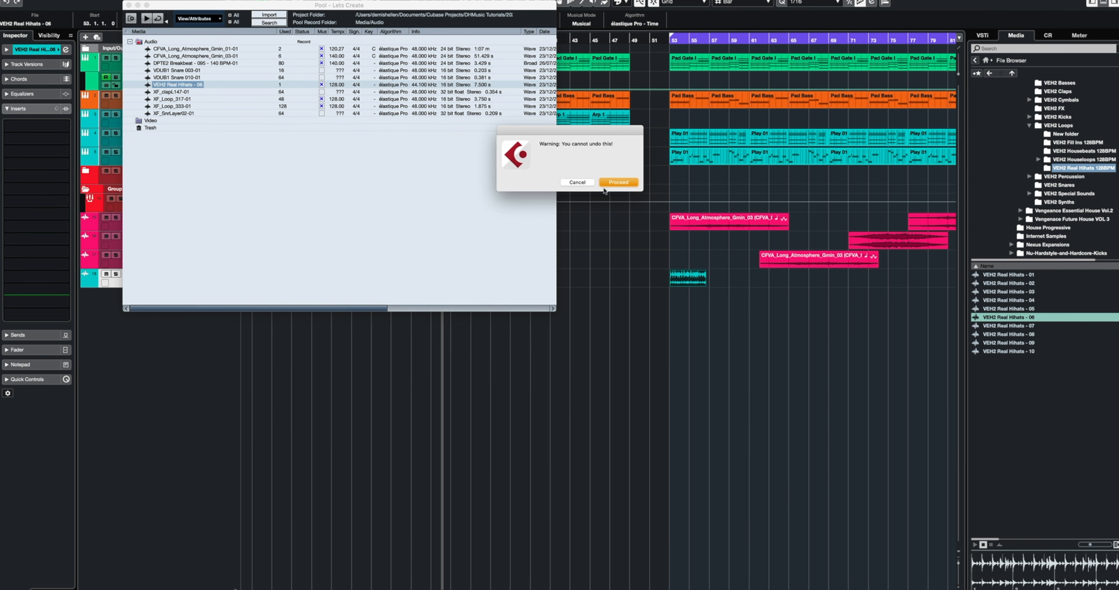
left_click(605, 183)
left_click(129, 5)
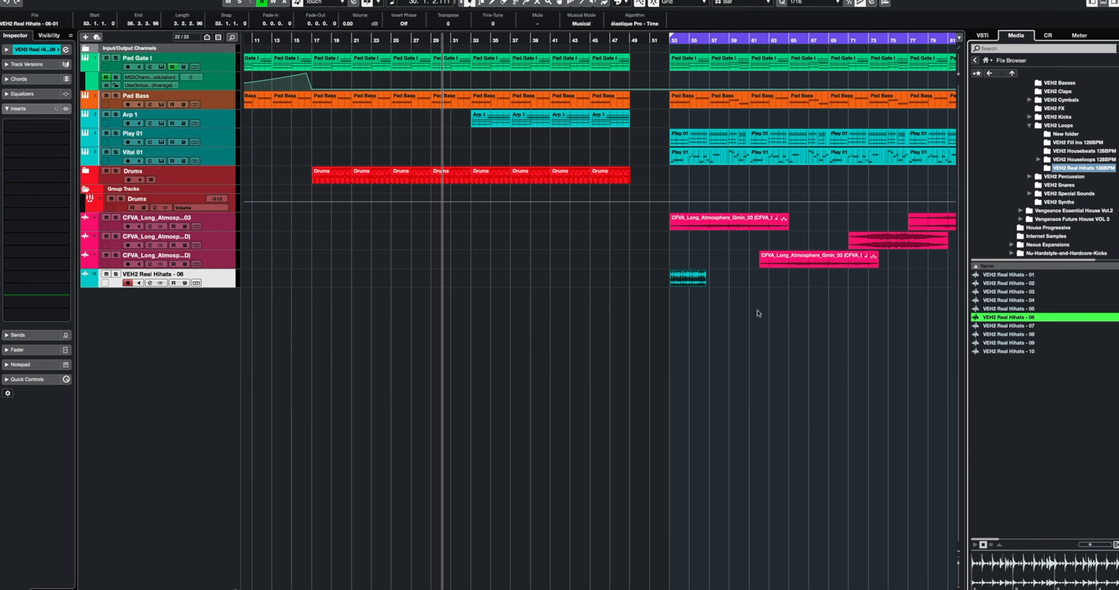
Step: Switch object sizing to Sizing Applies Time Stretch and stretch the hi-hat loop to end at bar 57
scroll(757, 314, "left", 5)
left_click(469, 3)
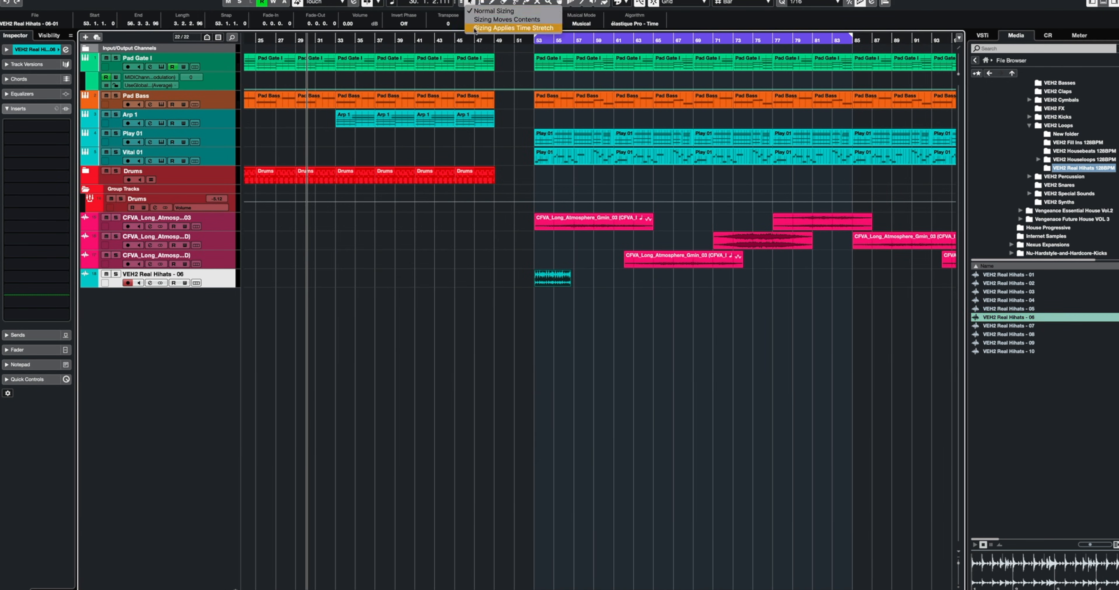
left_click(517, 28)
left_click_drag(568, 285, 573, 285)
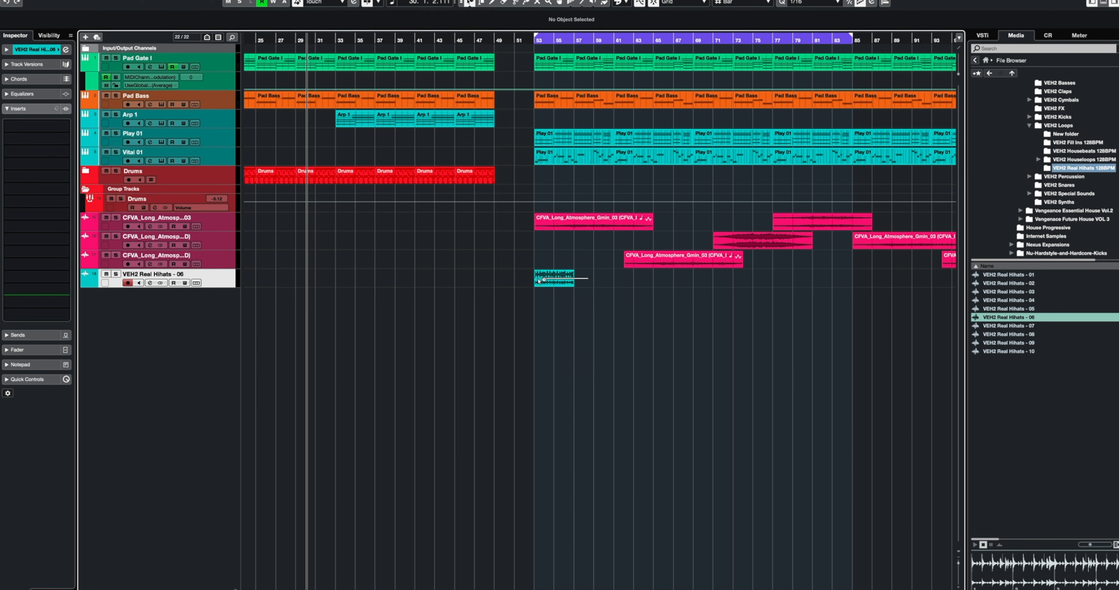
Step: Duplicate the hi-hat loop to bar 57 and play the section while inspecting the loop's timing up close
key("ctrl+d")
key("space")
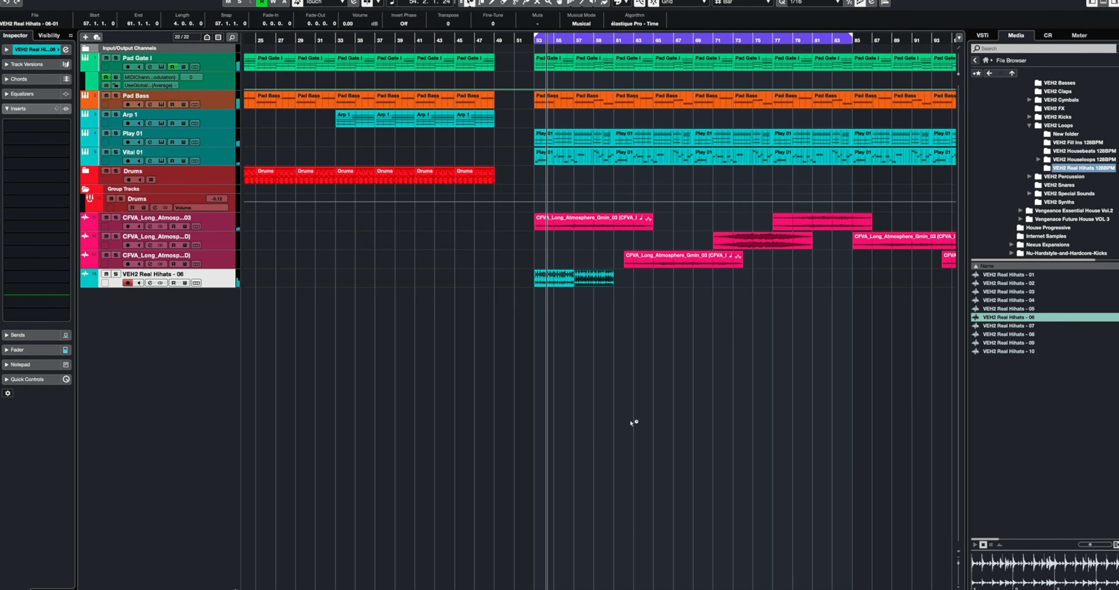
left_click(591, 344)
key("h")
key("h")
key("h")
key("h")
key("h")
key("h")
key("h")
key("h")
key("h")
key("h")
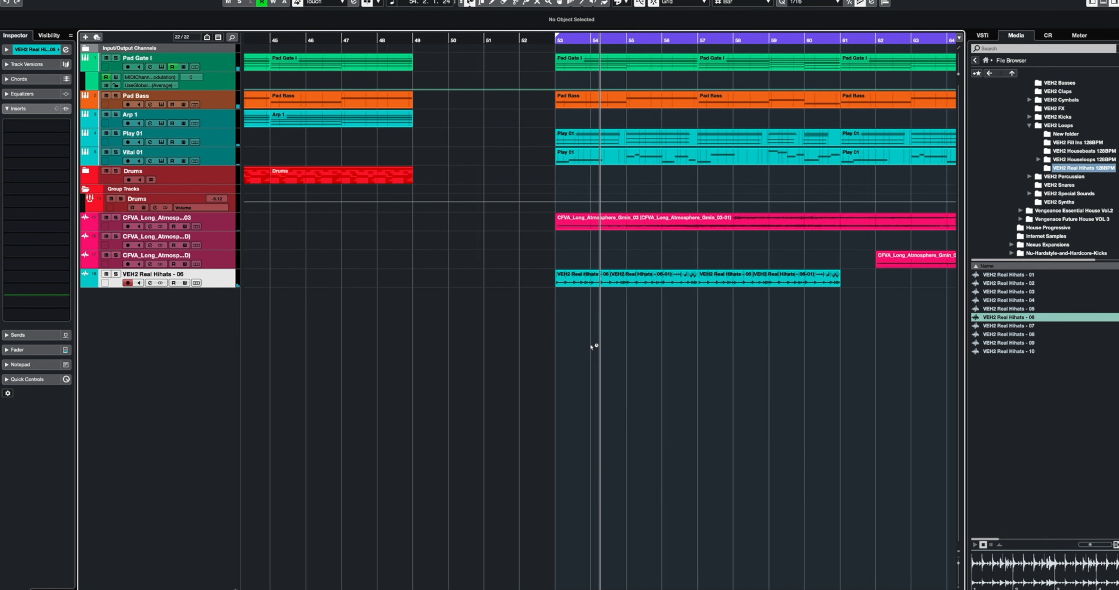
scroll(591, 345, "right", 5)
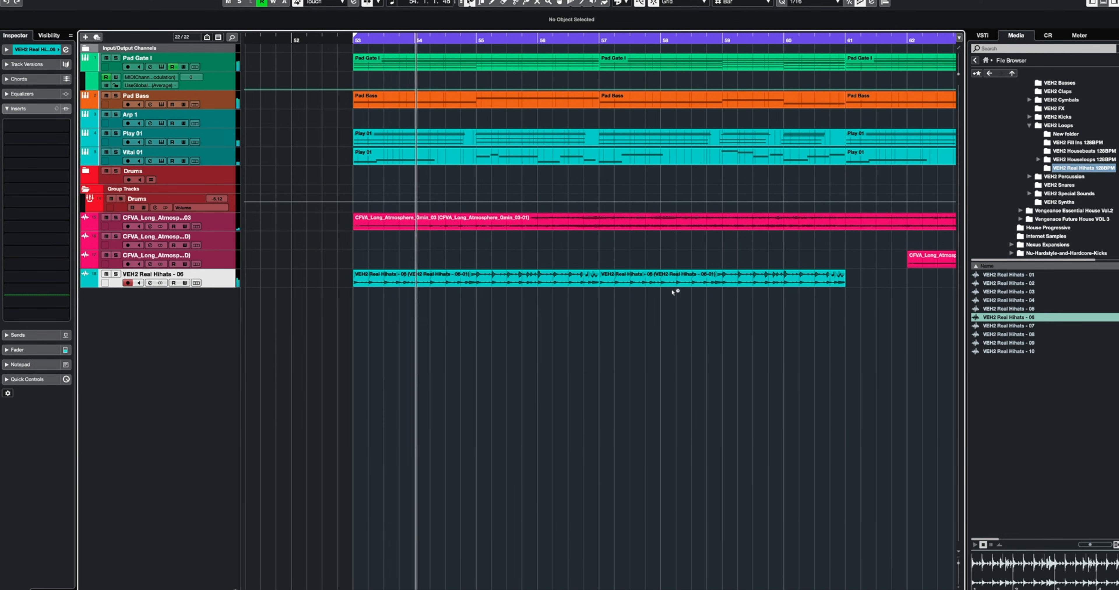
Step: Select both hi-hat clips and duplicate them three times to fill the section up to bar 85
key("g")
key("g")
key("g")
key("g")
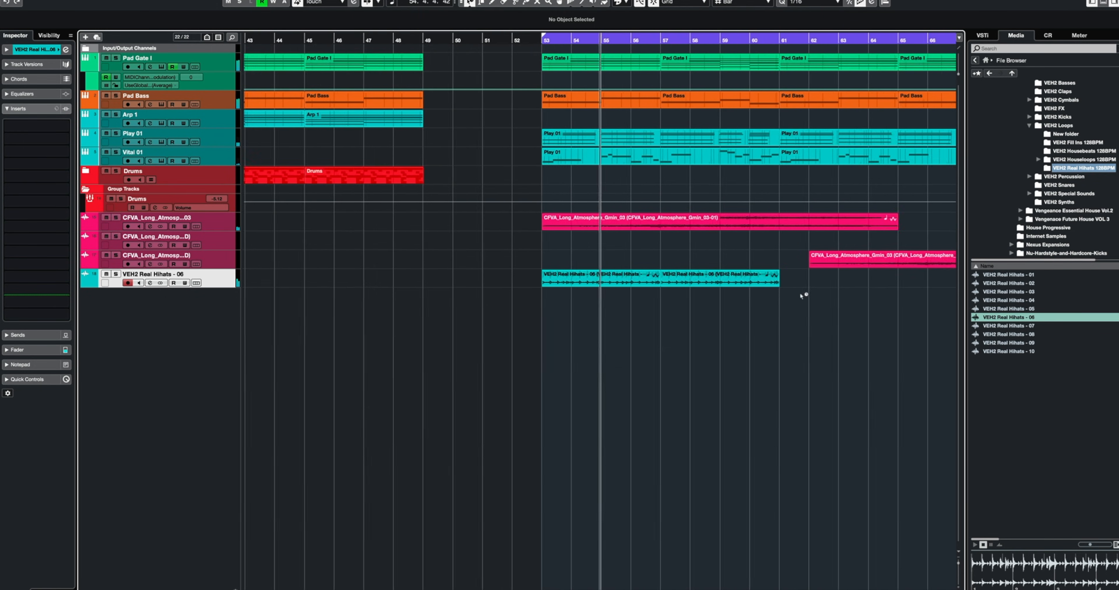
left_click_drag(739, 282, 529, 282)
key("ctrl+d")
key("ctrl+d")
key("ctrl+d")
key("g")
key("g")
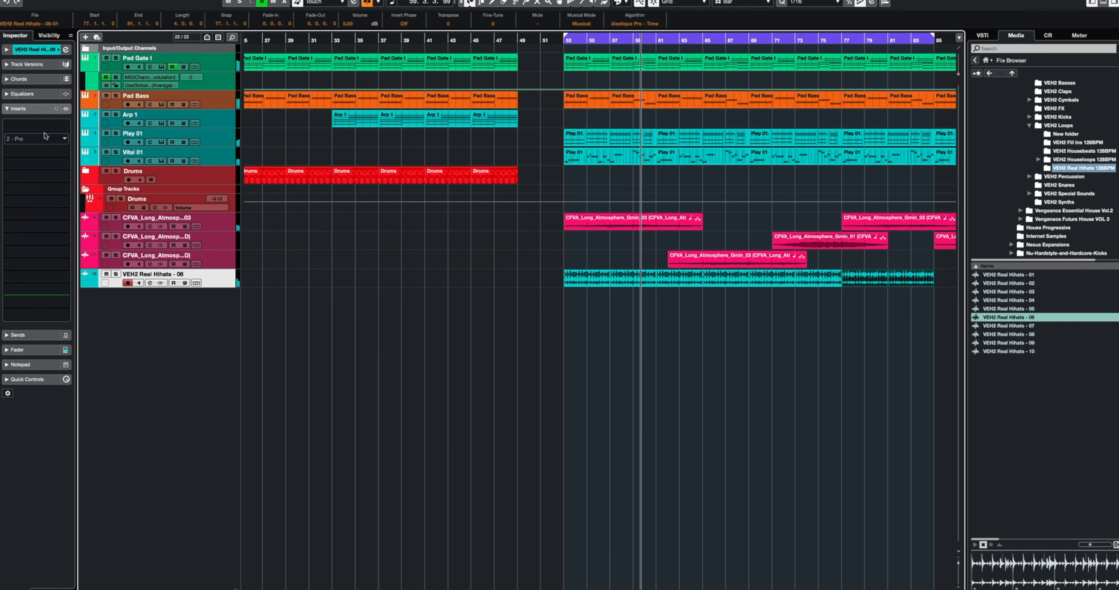
Step: Insert FabFilter Pro-Q 3 on the hi-hat track and add a 12 dB/oct low cut at about 937 Hz
left_click(49, 129)
type("pro")
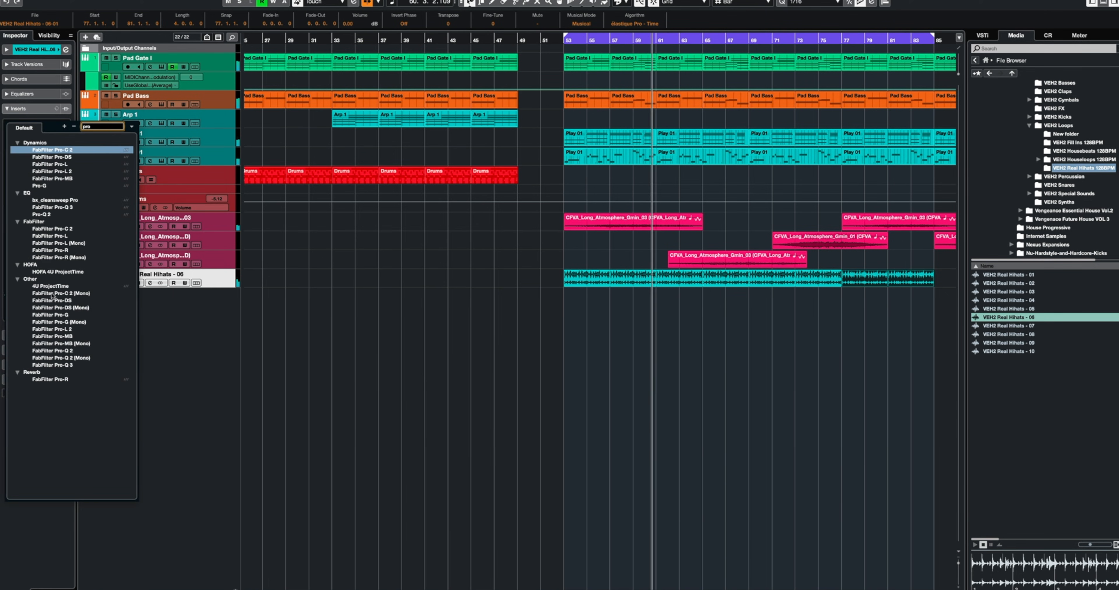
left_click(53, 208)
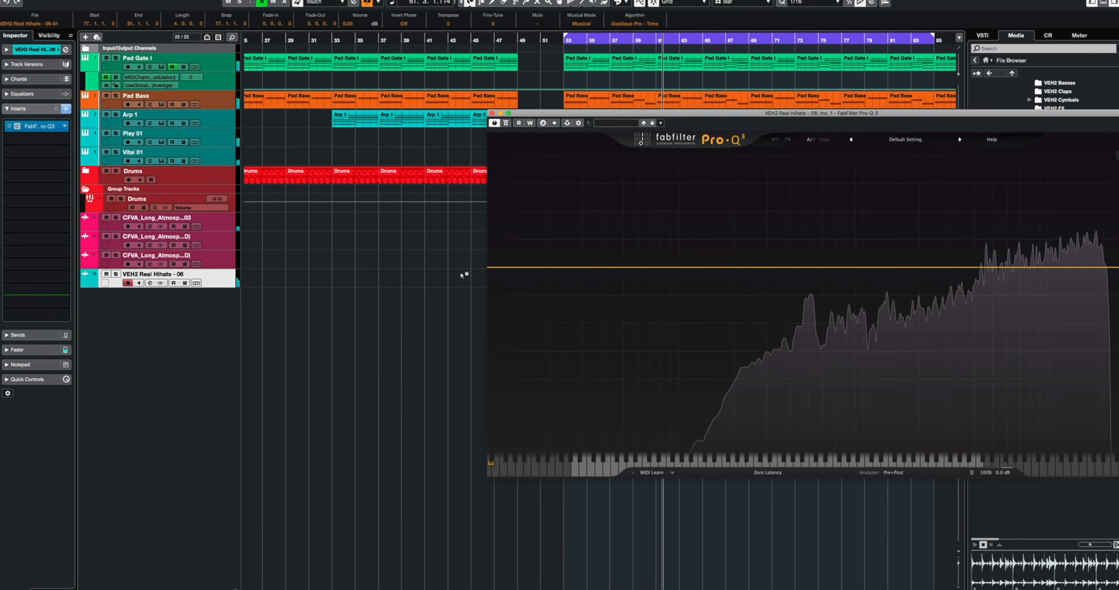
left_click_drag(493, 268, 797, 270)
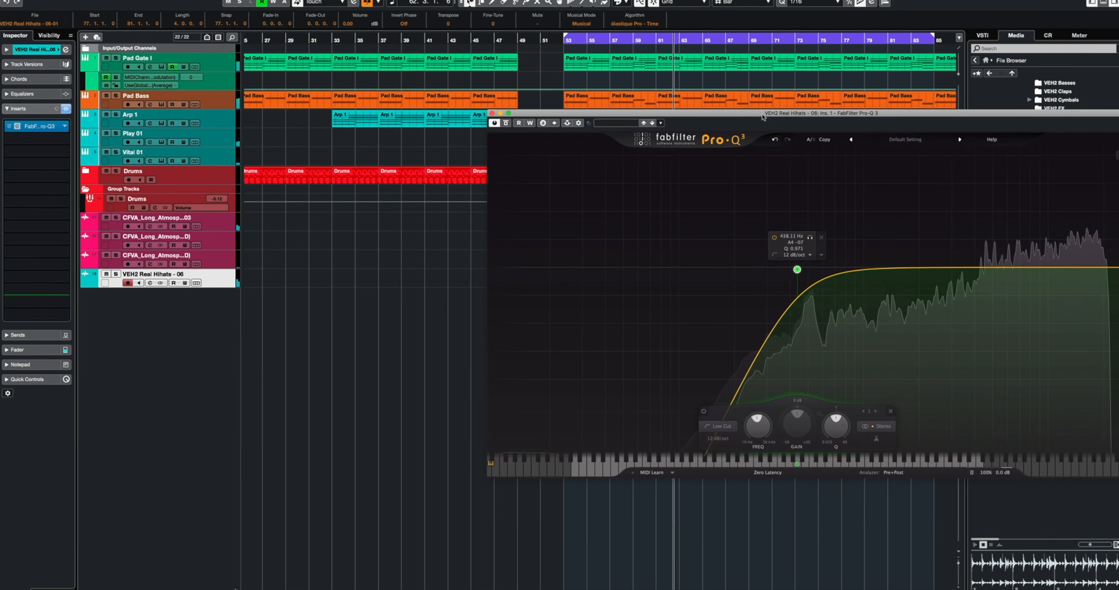
left_click_drag(777, 114, 583, 108)
left_click_drag(603, 264, 664, 263)
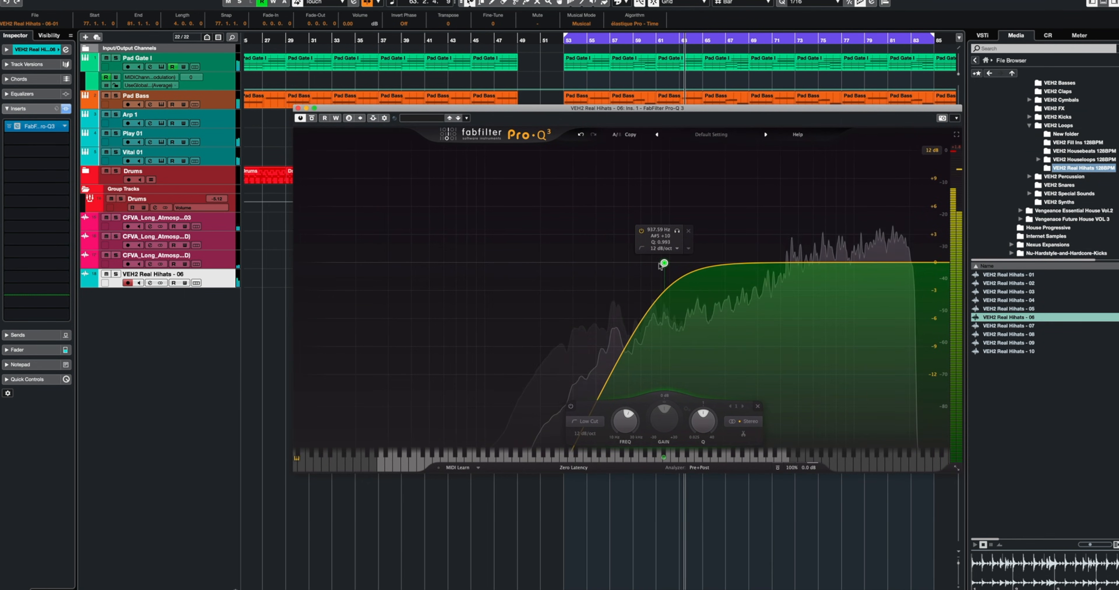
Step: Add a high shelf of about -4.28 dB at 2603 Hz to the hi-hat EQ and raise the low cut's frequency
left_click_drag(938, 265, 747, 281)
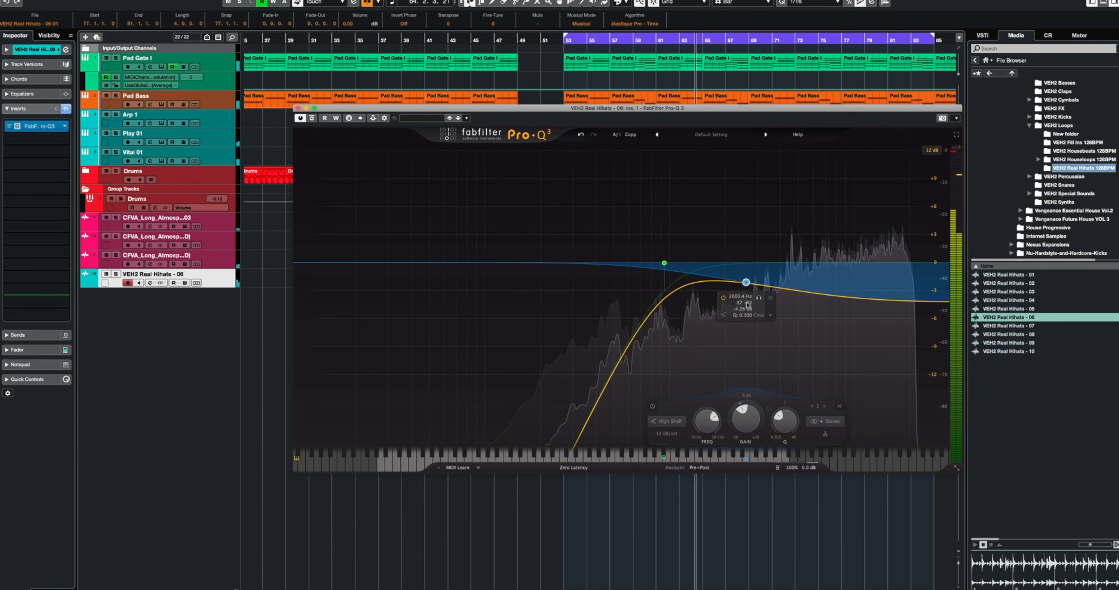
left_click(664, 263)
left_click_drag(664, 263, 763, 265)
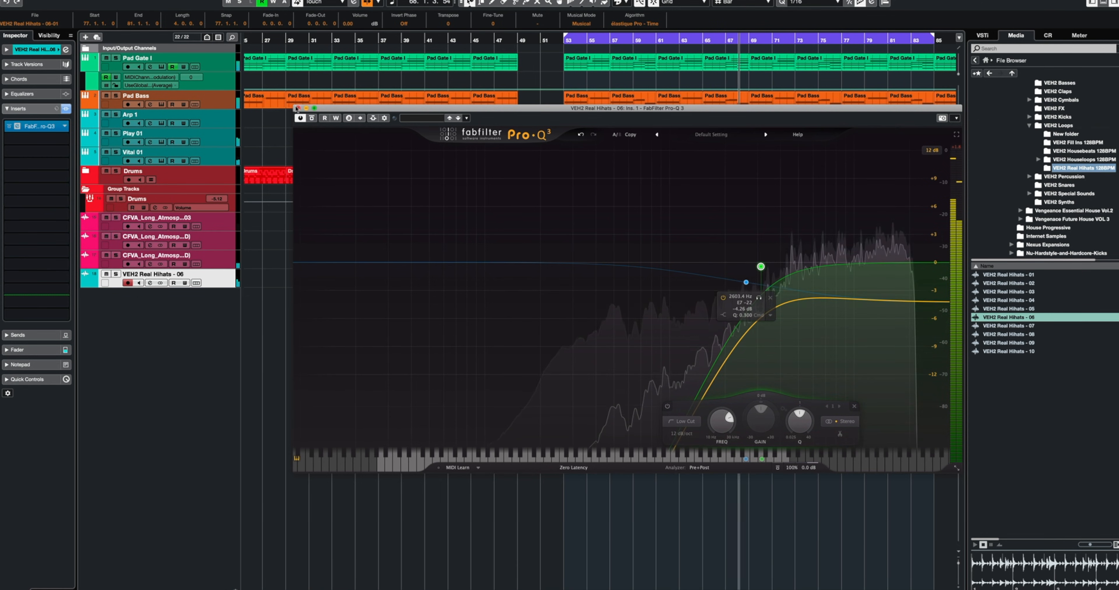
Step: Add a high cut with an 18 dB/oct slope at about 13117 Hz to the hi-hat EQ, and close the plugin window
left_click(297, 109)
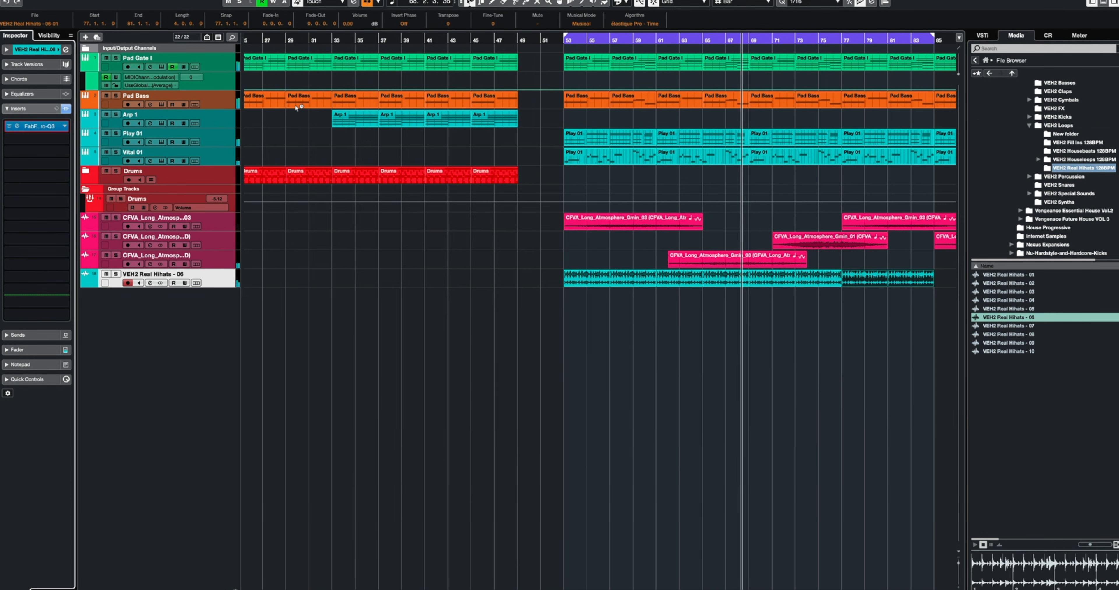
left_click(16, 127)
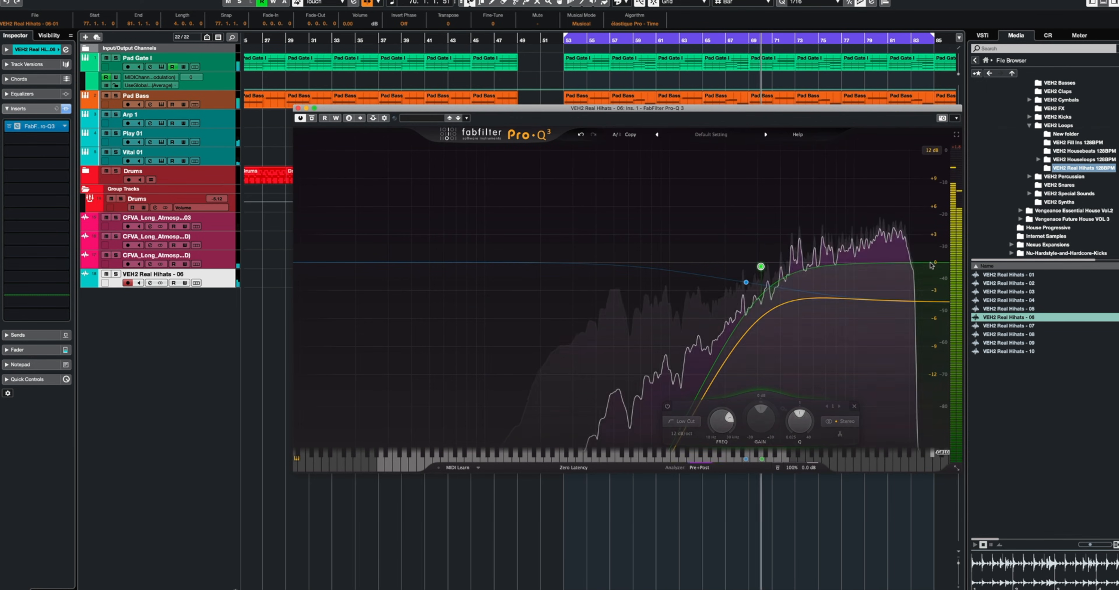
left_click(930, 264)
left_click(893, 249)
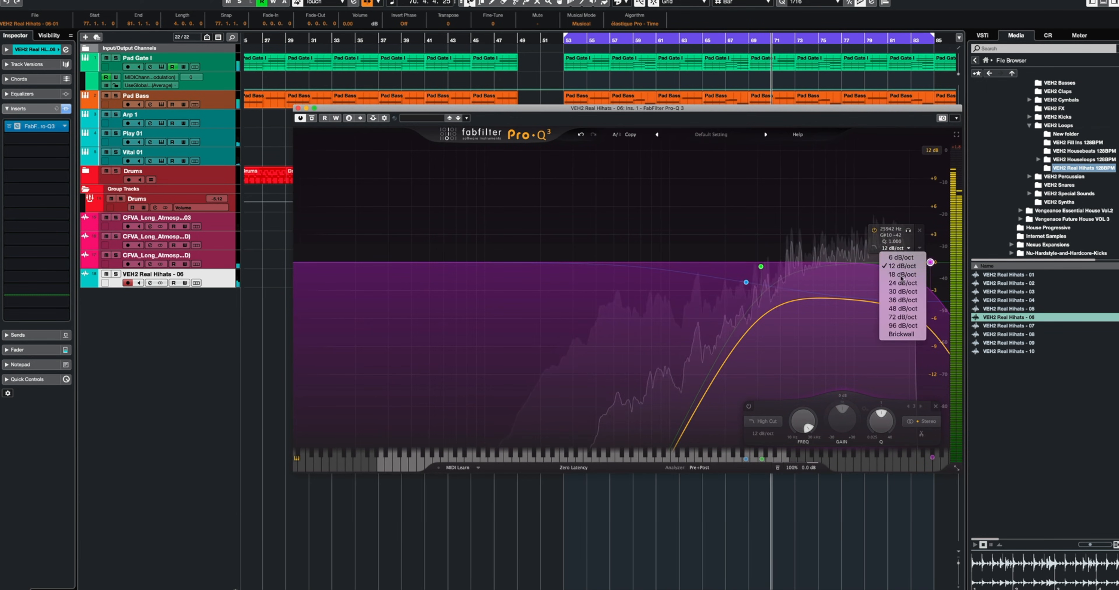
left_click(902, 274)
left_click_drag(931, 262, 889, 265)
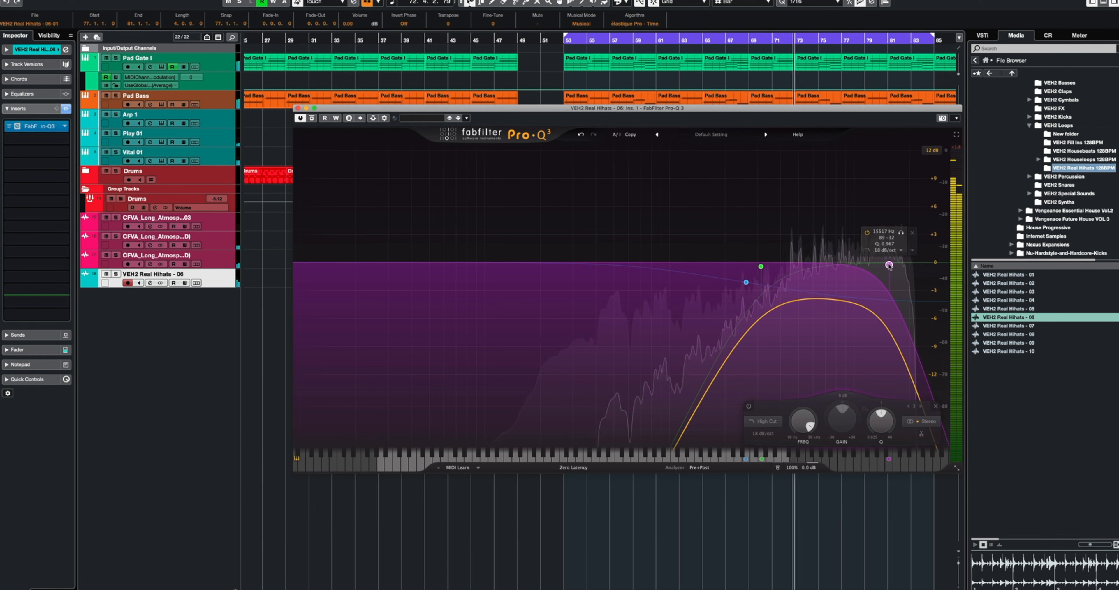
key("Escape")
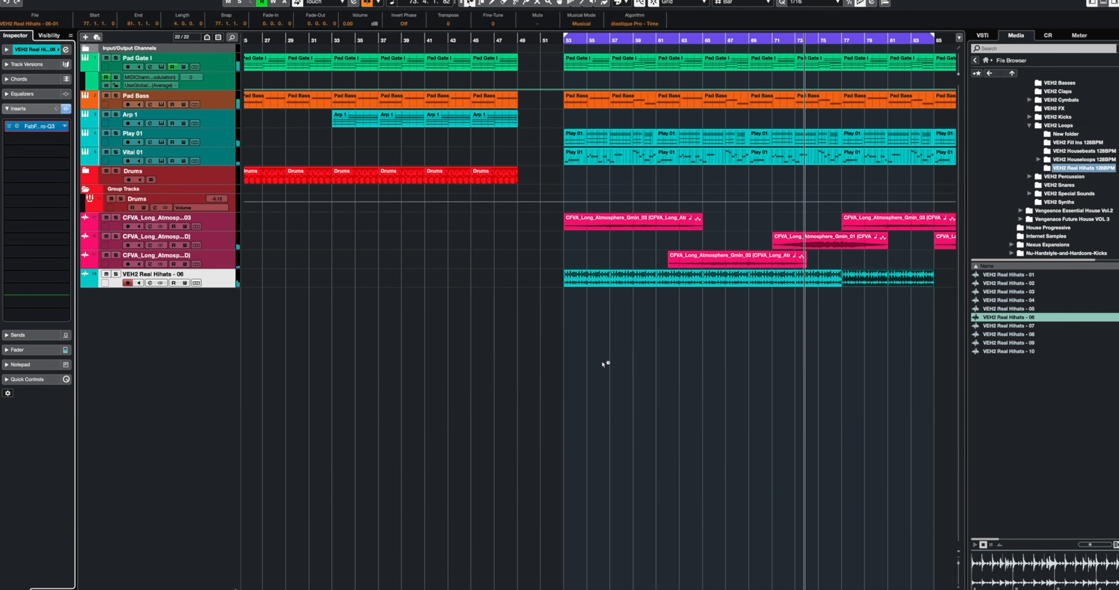
Step: Copy the last four Drums clips before bar 49 to bar 53 and briefly play the section
key("g")
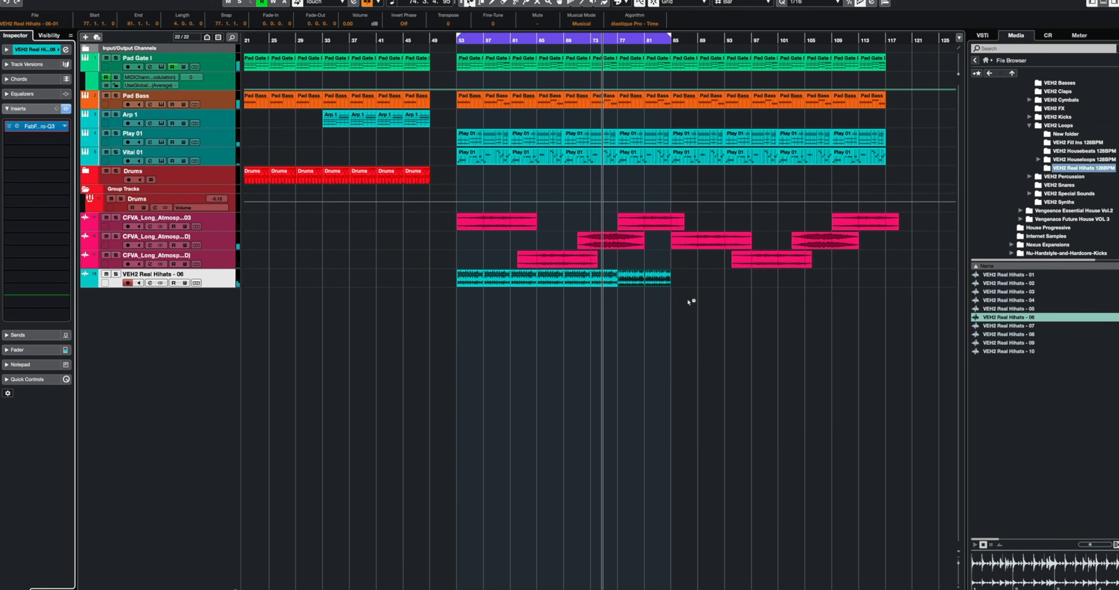
left_click_drag(684, 309, 451, 284)
left_click_drag(444, 170, 337, 176)
left_click_drag(337, 176, 472, 179)
key("space")
key("space")
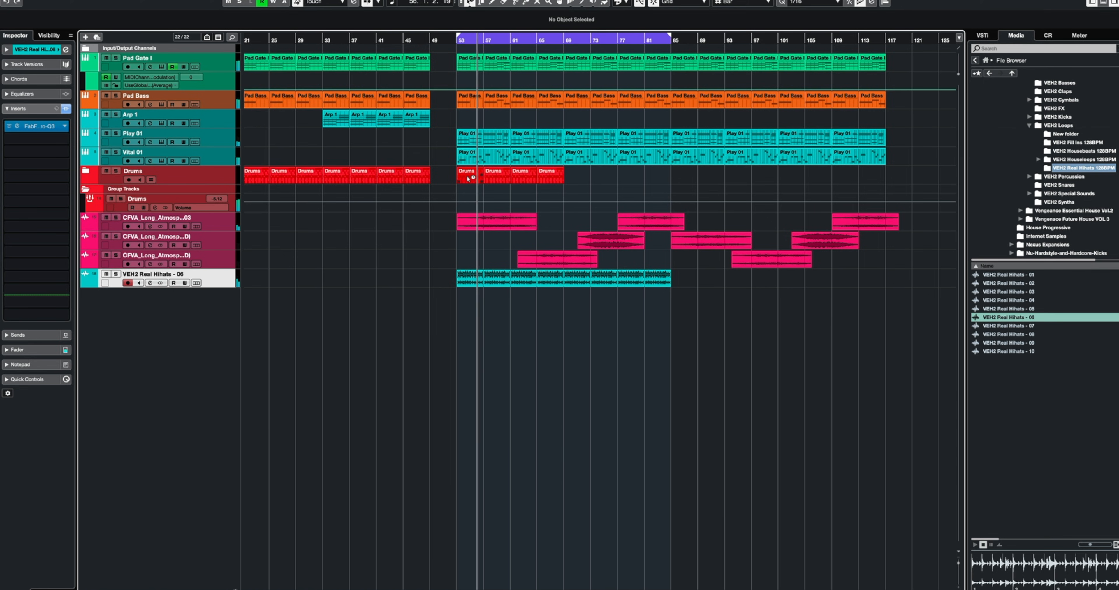
Step: Move the four copied Drums clips from bar 53 to bar 85 and duplicate them to fill up to bar 117
left_click_drag(467, 180, 711, 176)
left_click_drag(788, 178, 659, 176)
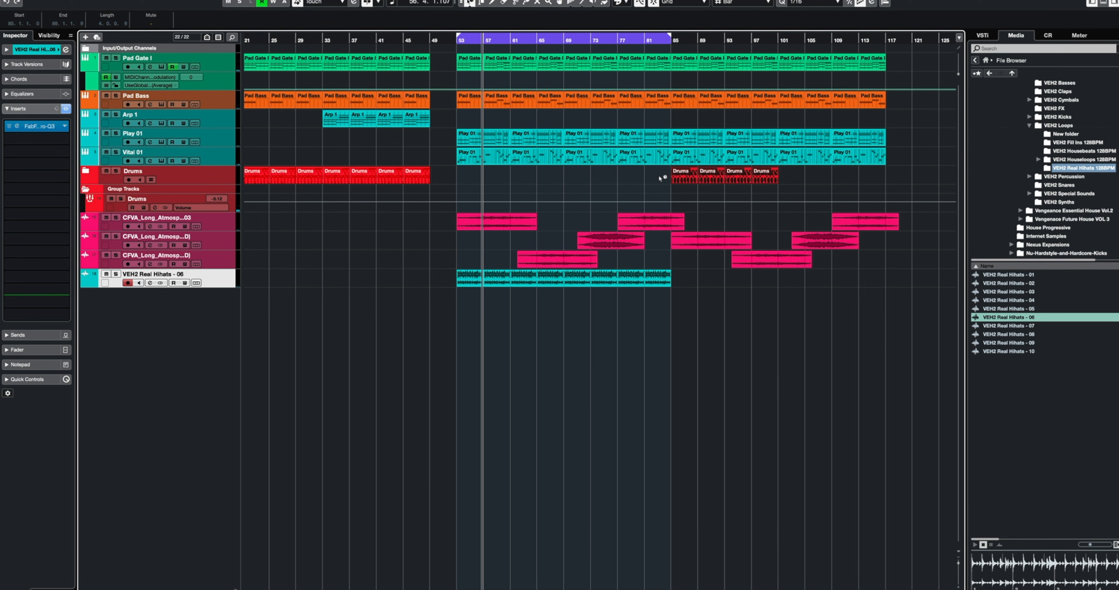
key("ctrl+d")
left_click_drag(807, 178, 667, 178)
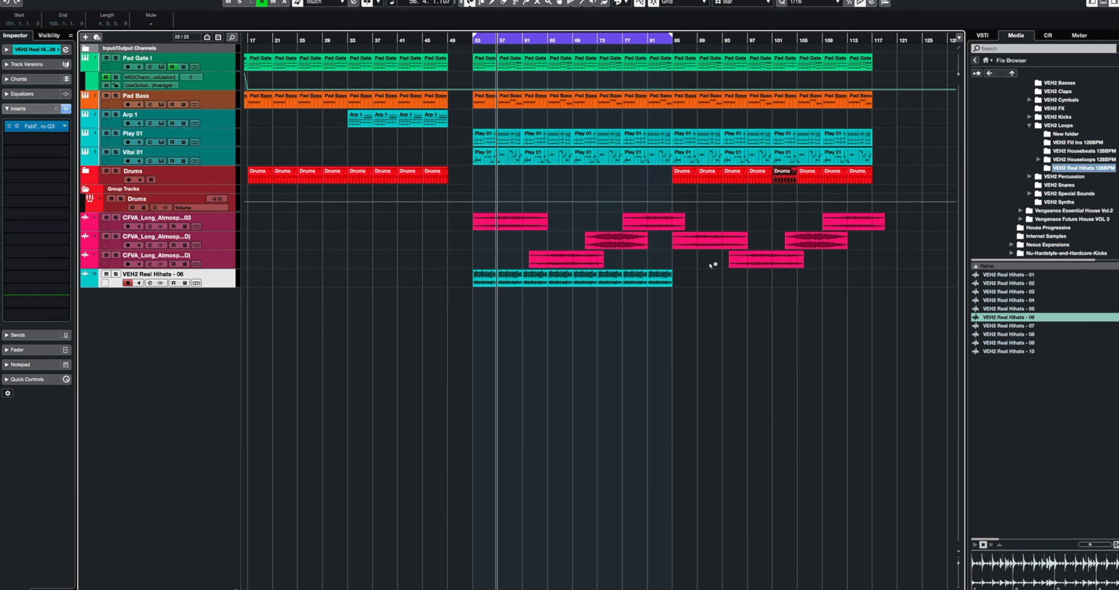
Step: Select all hi-hat loop clips and duplicate them to cover bars 85 to 117
left_click_drag(700, 275, 470, 276)
key("ctrl+d")
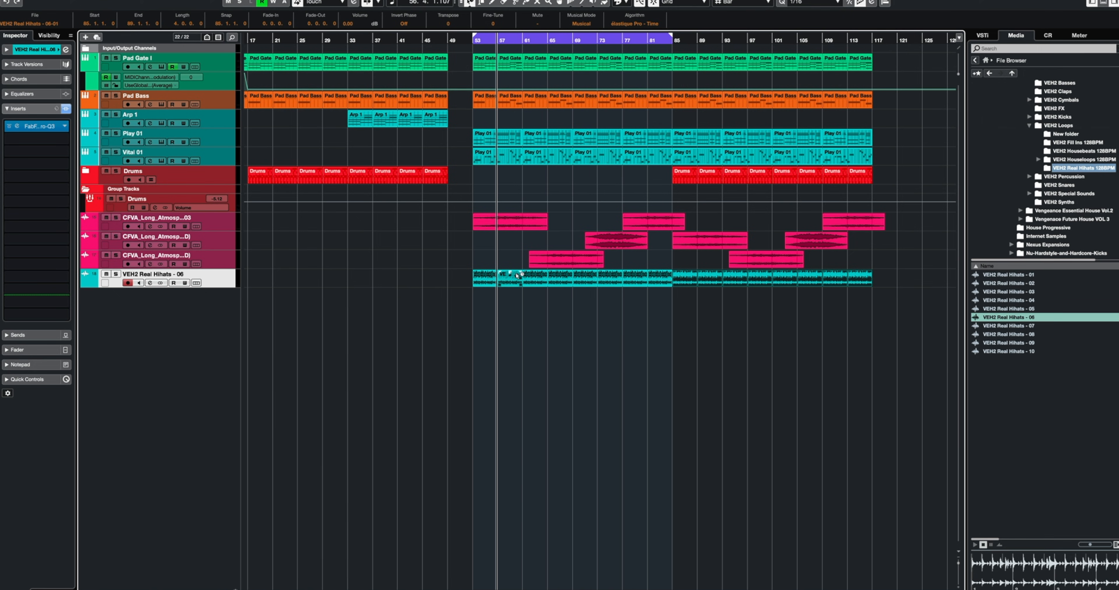
left_click(532, 332)
Step: Switch the selection tool from time-stretch sizing to Normal Sizing and bring the whole arrangement into view
left_click(470, 3)
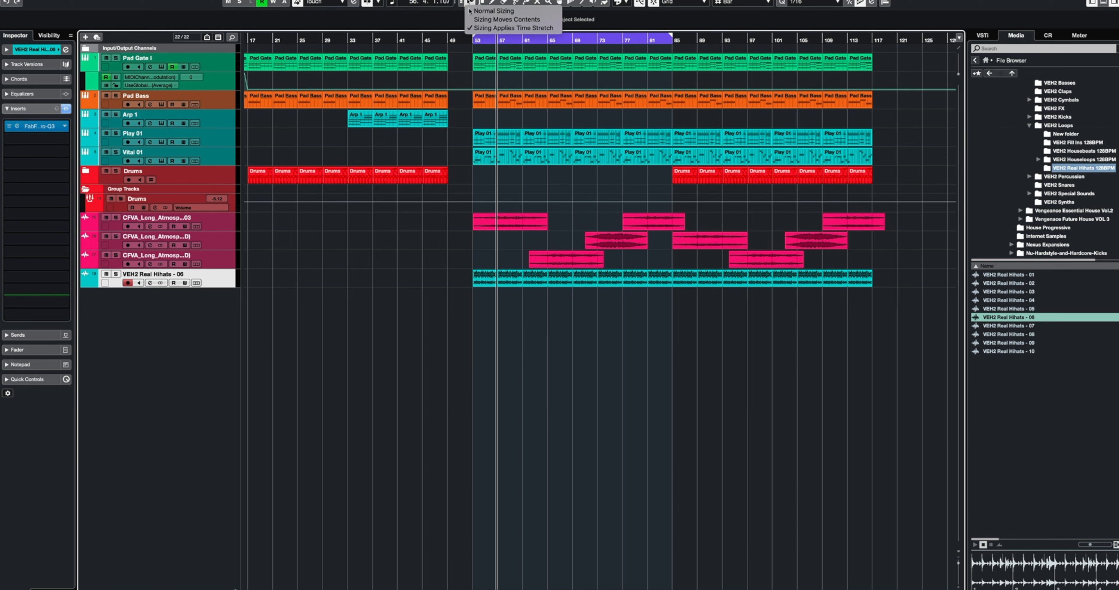
left_click(473, 11)
scroll(545, 372, "down", 5)
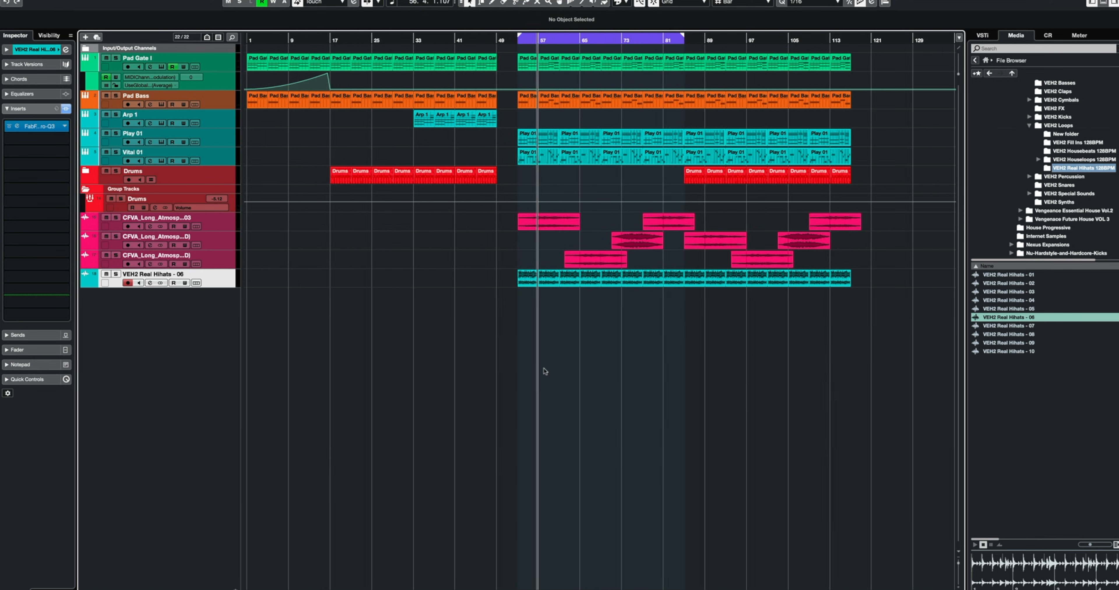